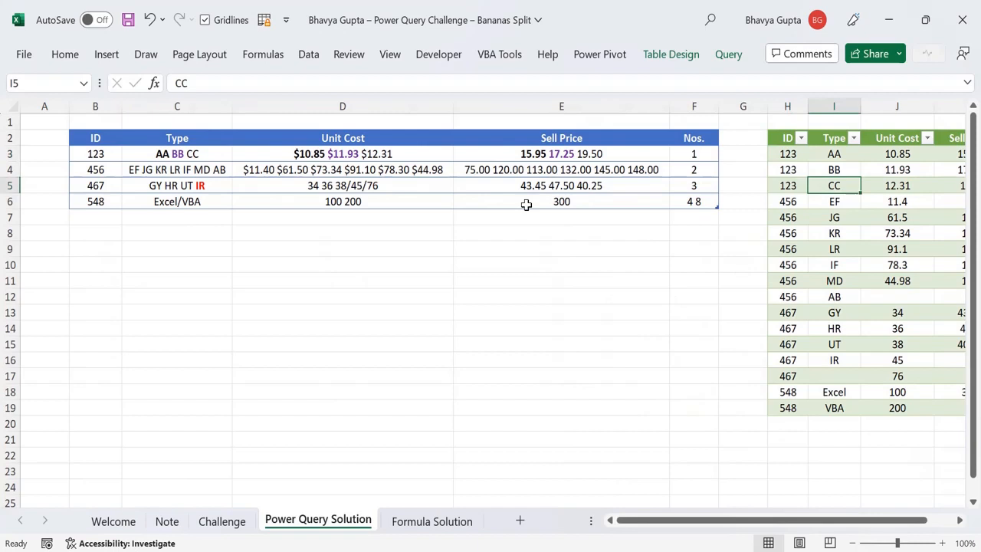
Switch to the Formula Solution sheet and examine the ID, Type, Unit Cost and Sell Price entries of its source table
left_click(407, 519)
left_click(495, 184)
left_click(499, 167)
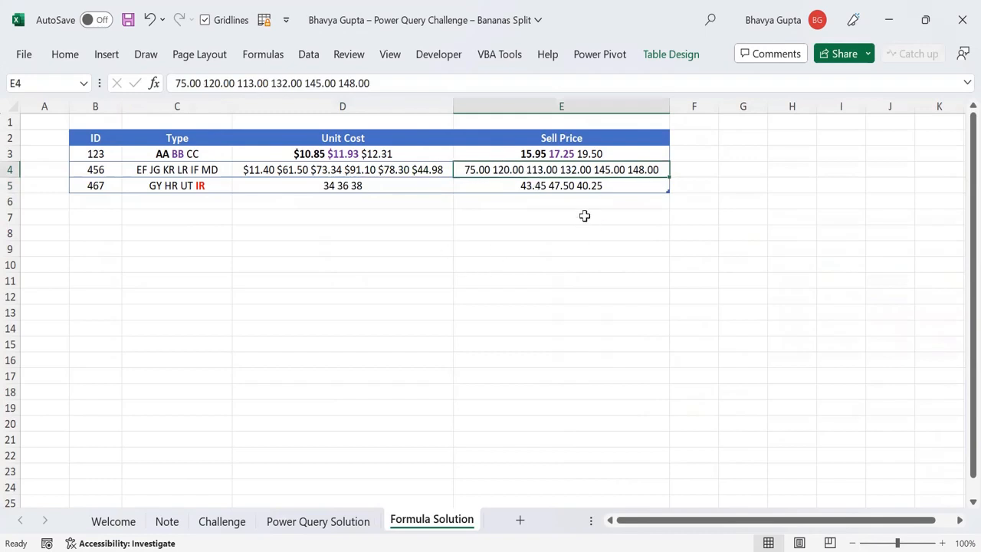
left_click(566, 186)
left_click(560, 158)
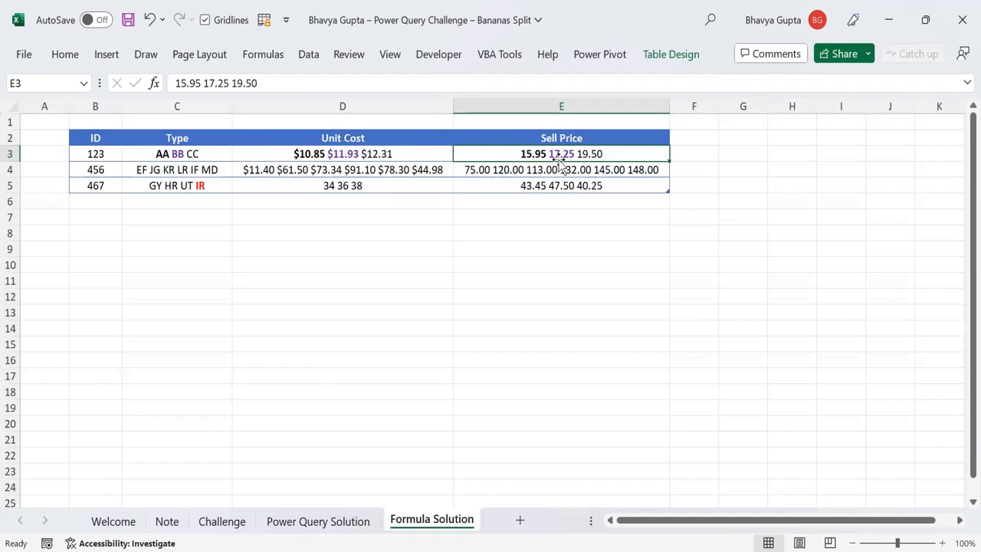
left_click(303, 187)
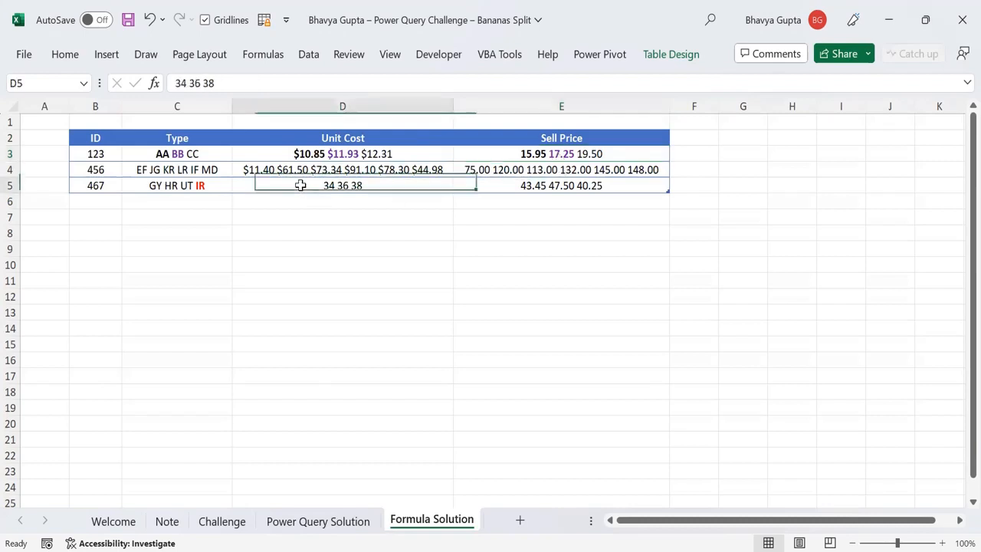
left_click(301, 155)
left_click(280, 173)
left_click(139, 166)
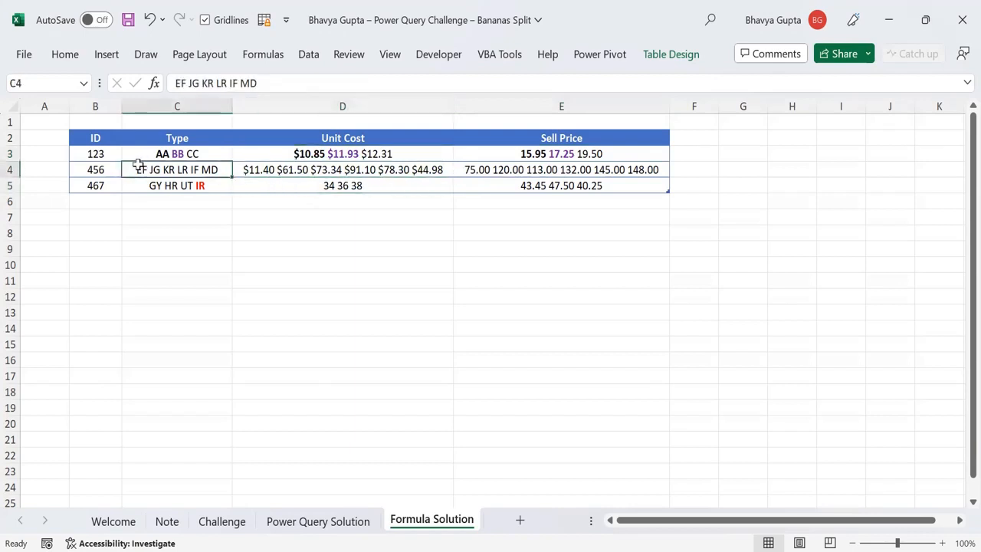
left_click(92, 167)
left_click(100, 154)
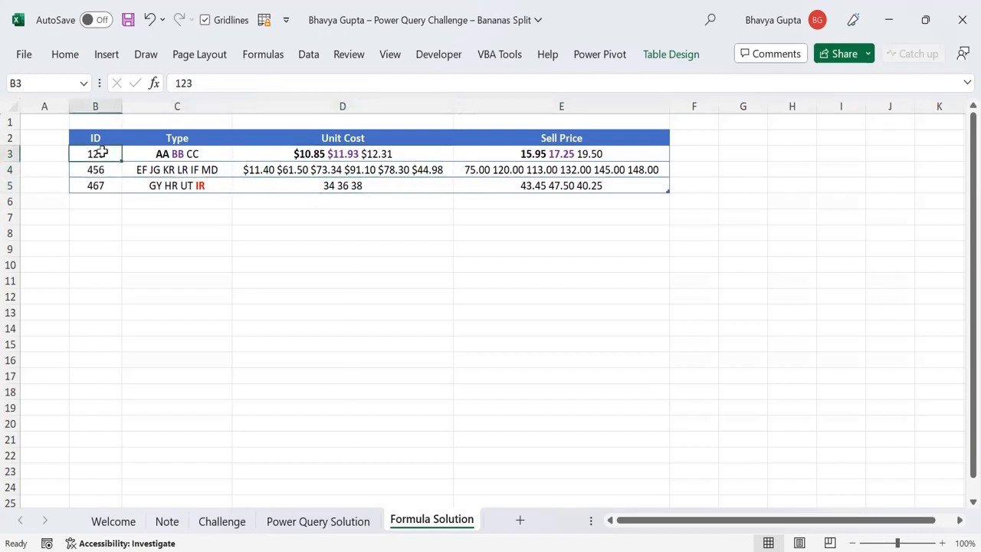
left_click_drag(100, 155, 548, 185)
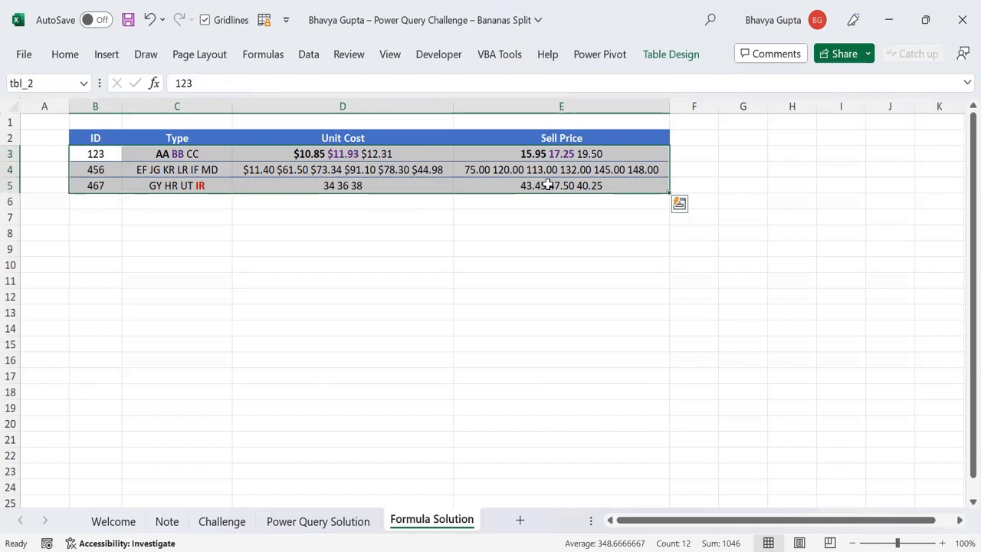
key("Right")
key("Right")
key("Right")
key("Right")
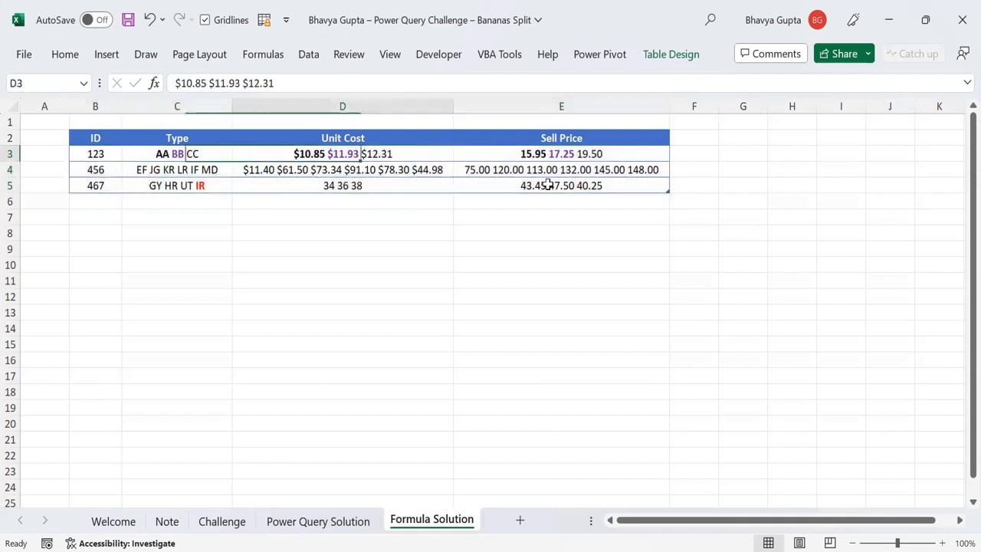
key("Right")
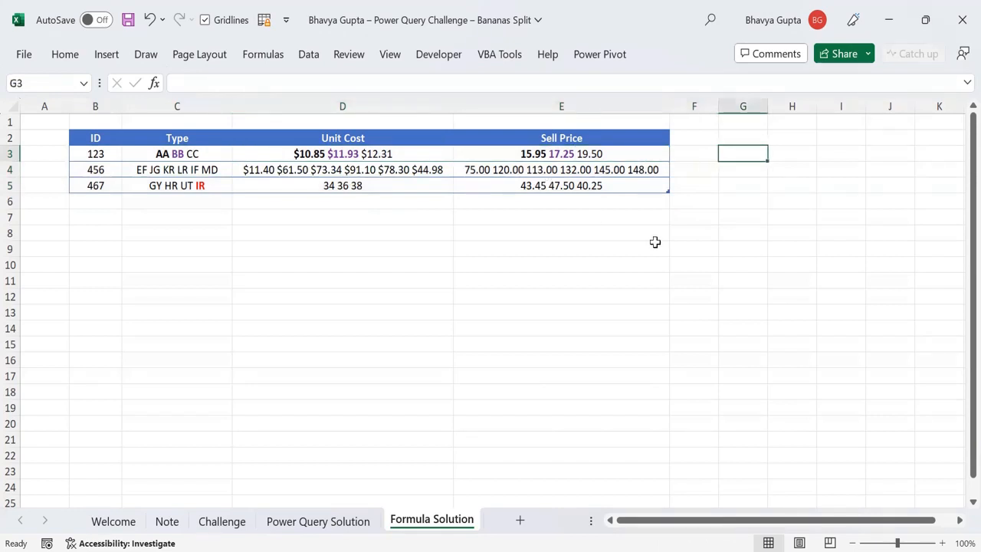
Compare the source data and output table on the Power Query Solution sheet with the Formula Solution sheet, ending at cell G3
left_click_drag(680, 520, 645, 526)
left_click(282, 520)
left_click(795, 158)
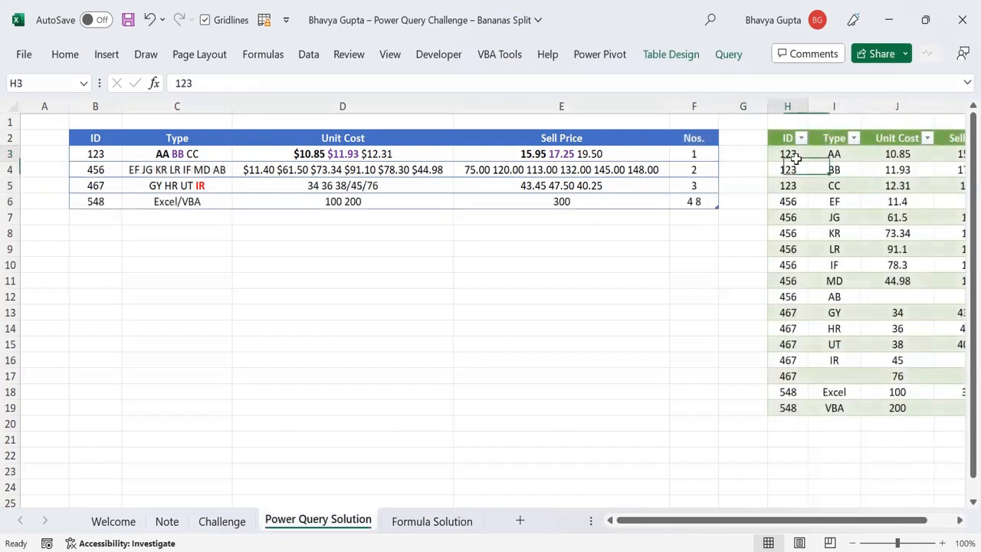
left_click(155, 165)
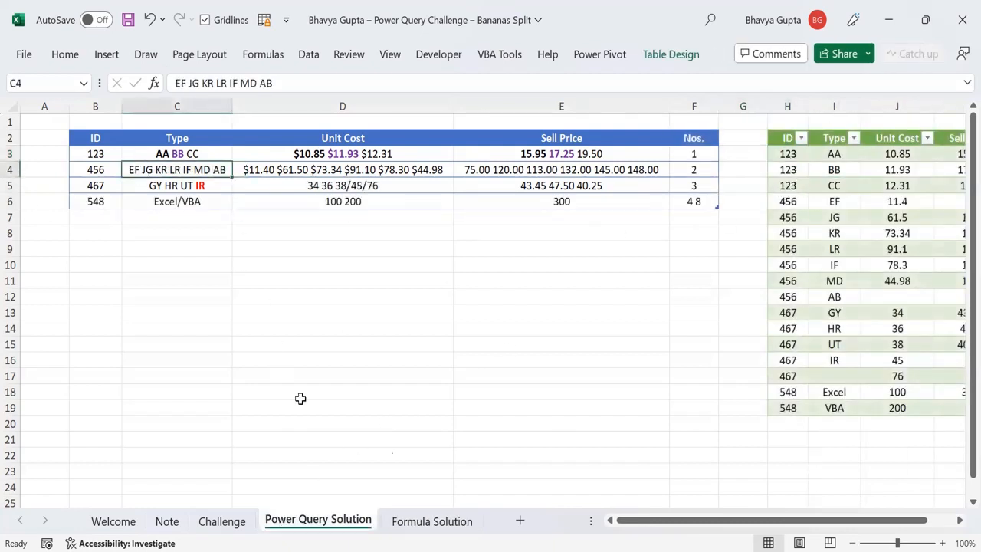
left_click(437, 523)
left_click(739, 138)
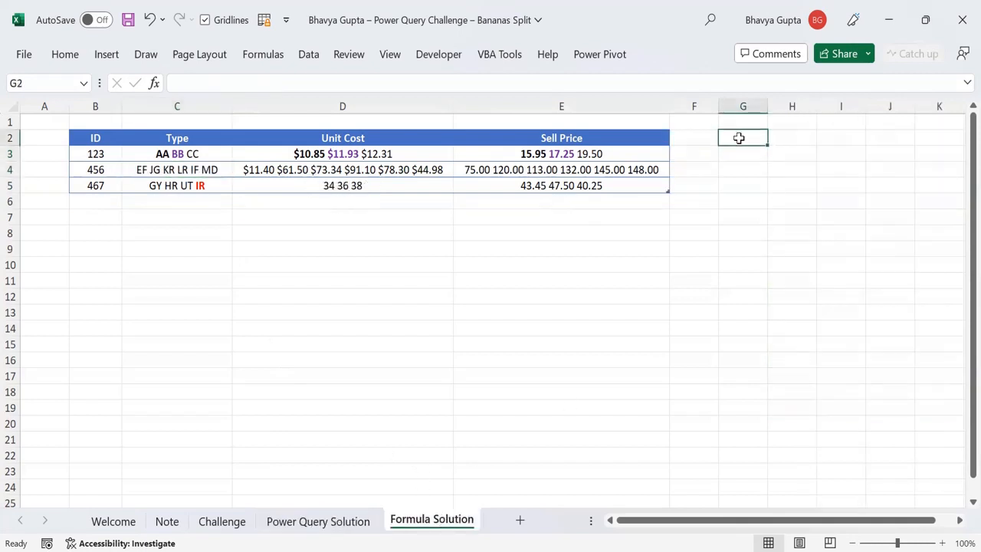
left_click(736, 156)
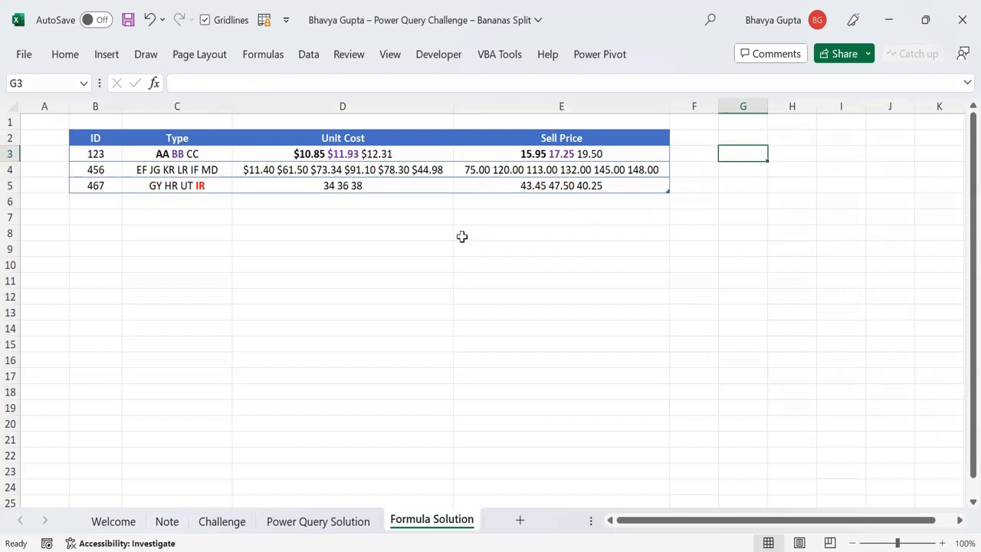
Examine the Type, Unit Cost and Sell Price cells for ID 123 and for the whole source table
left_click_drag(189, 156, 550, 153)
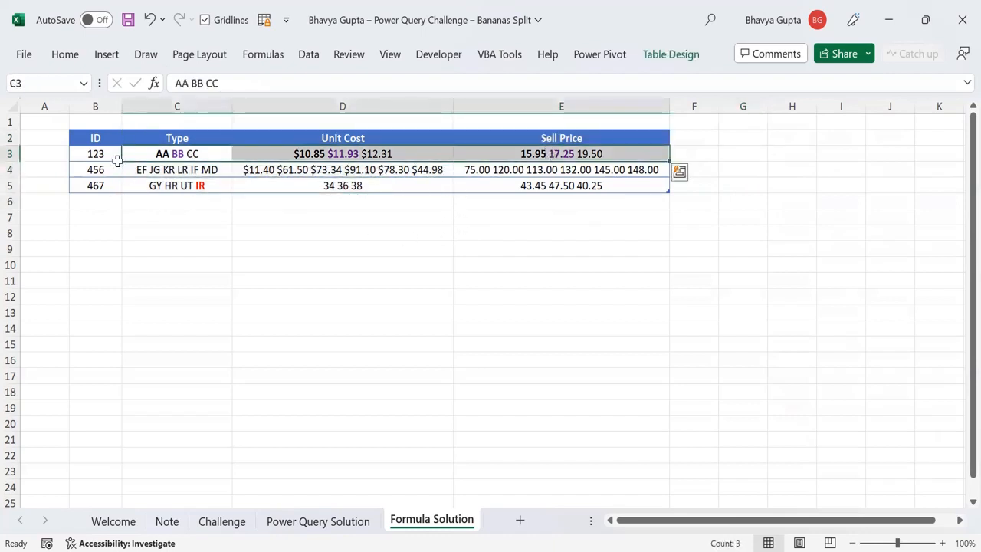
left_click(152, 152)
left_click_drag(210, 177, 565, 149)
left_click(99, 154)
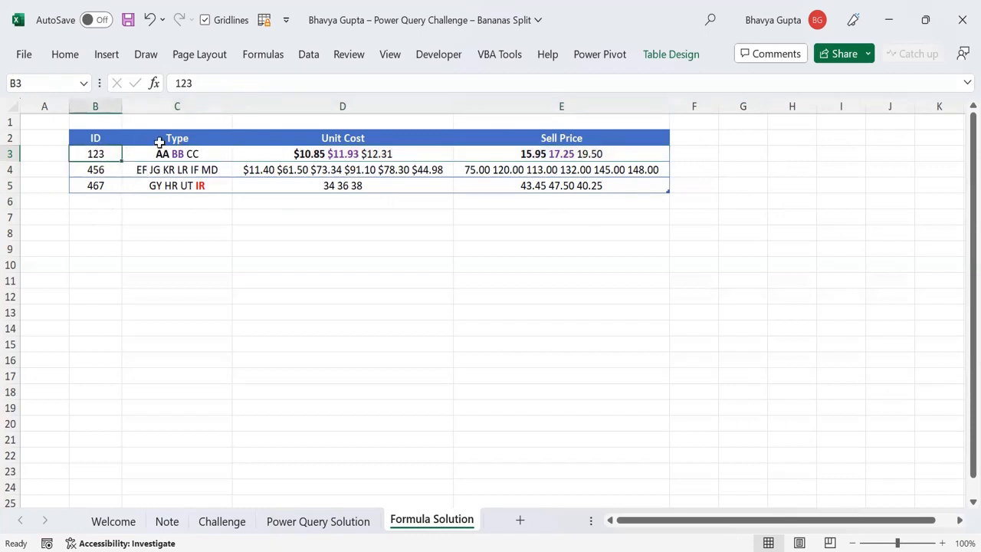
left_click_drag(161, 153, 541, 156)
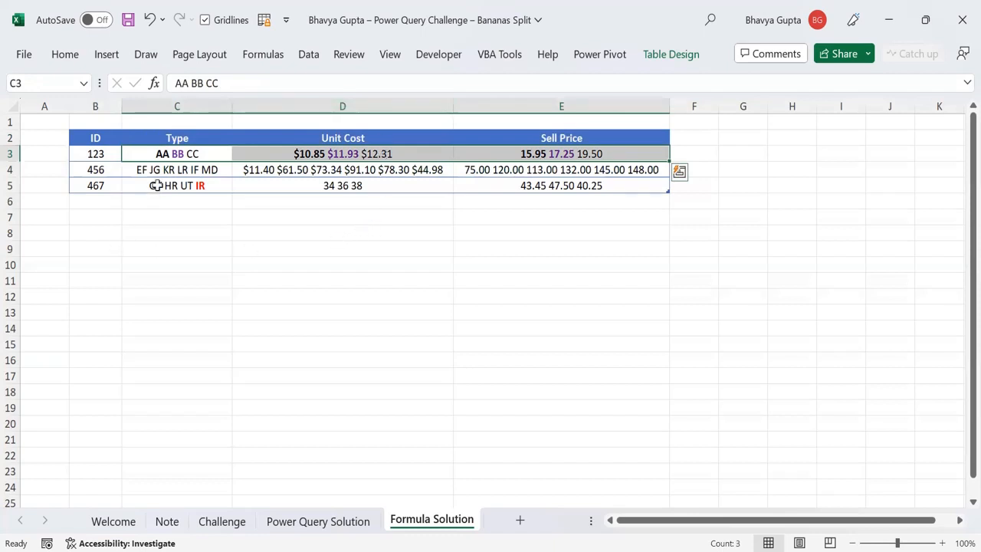
left_click_drag(178, 148, 537, 186)
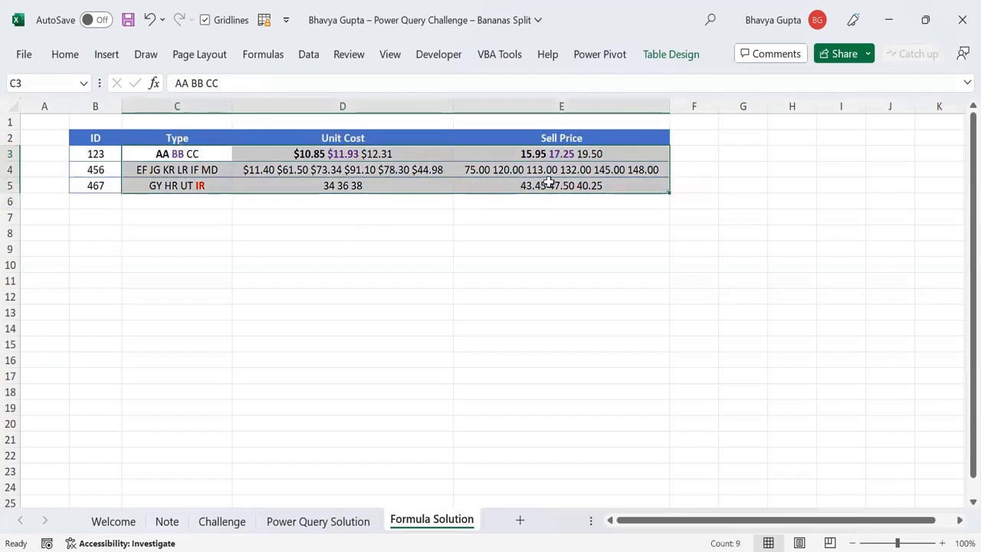
left_click_drag(222, 156, 528, 156)
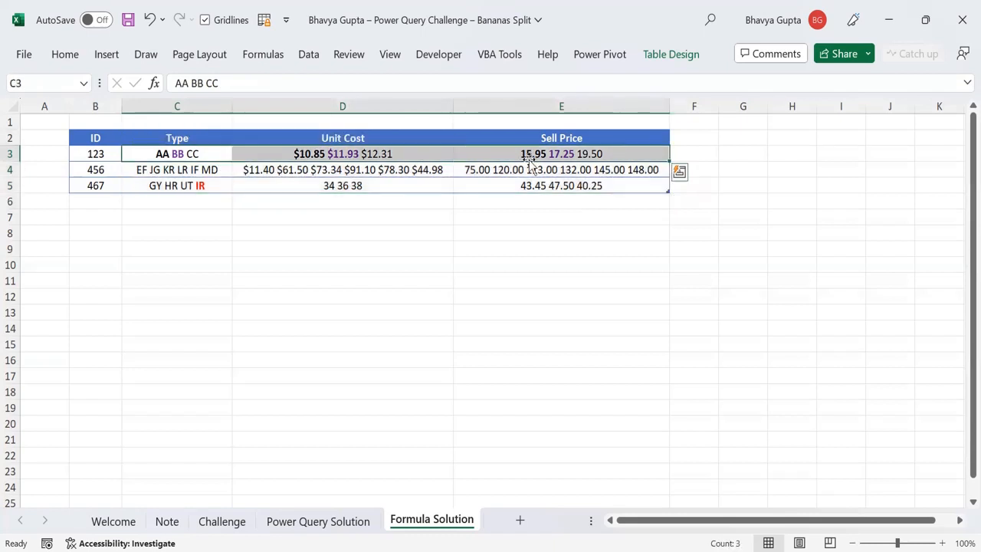
left_click_drag(212, 155, 539, 198)
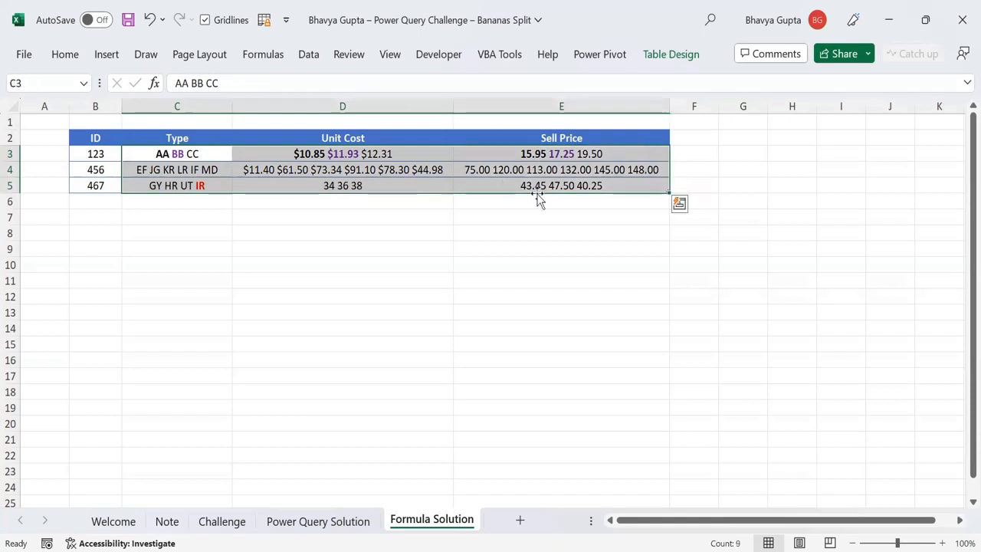
left_click(748, 154)
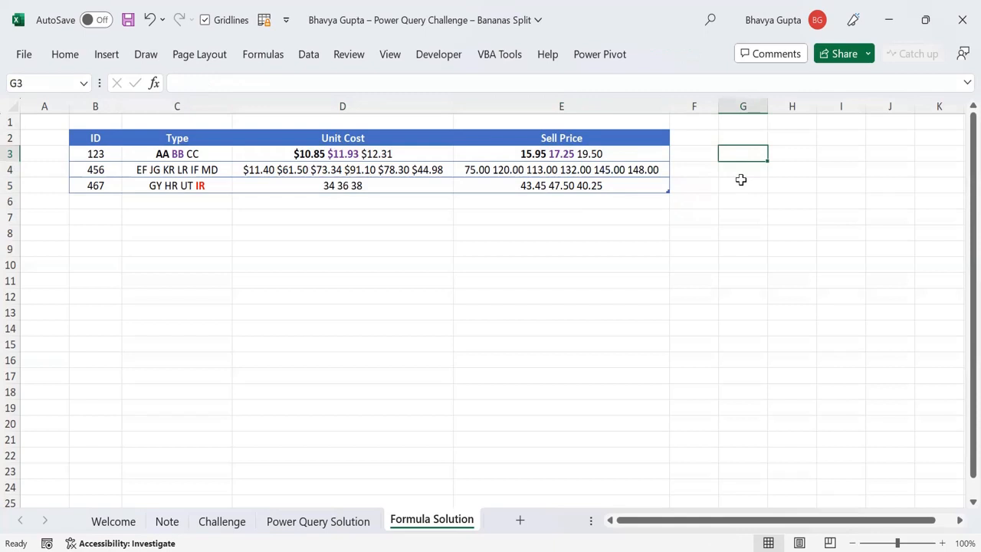
left_click_drag(187, 158, 542, 156)
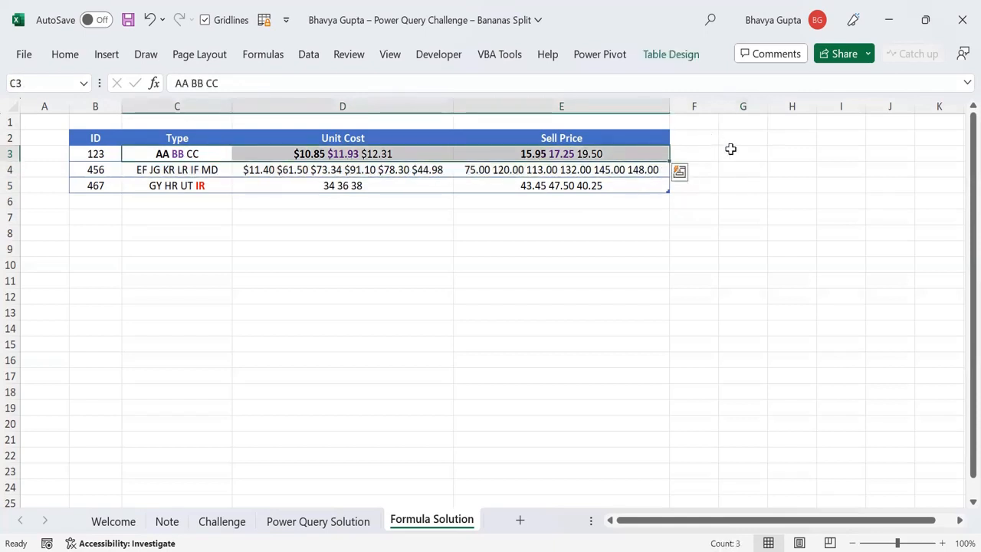
Enter =CHOOSEROWS(tbl_2,1) in cell G3 to extract the first row of the source table
left_click(733, 156)
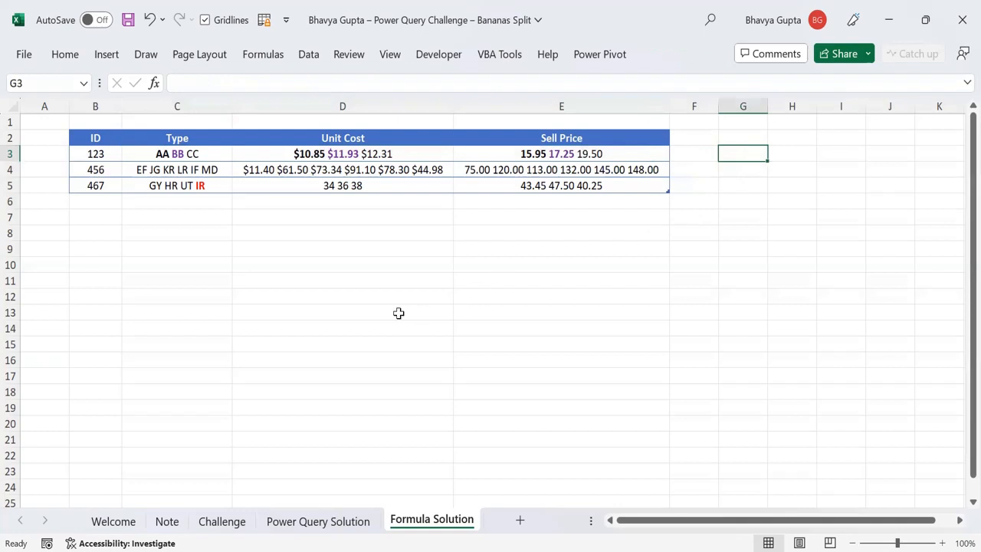
type("=")
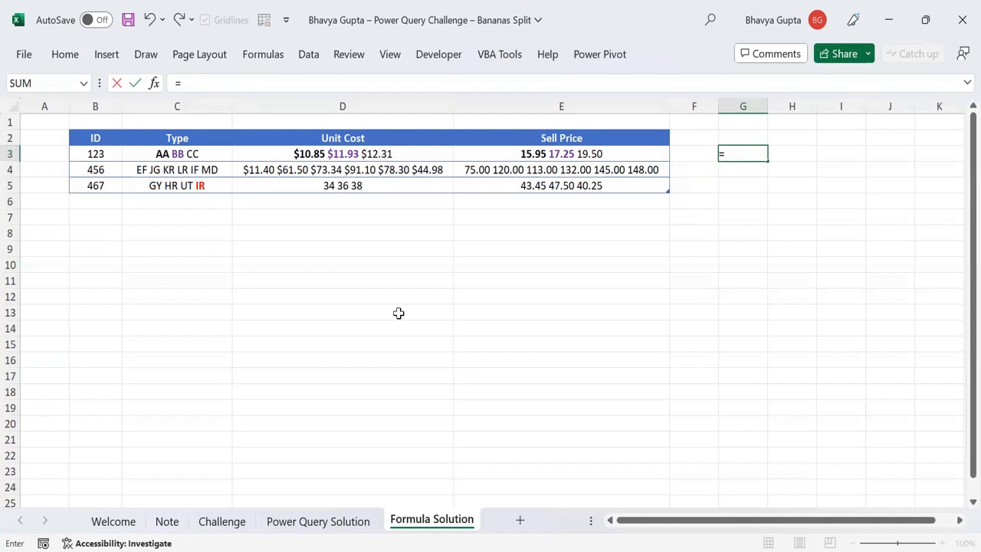
type("choose")
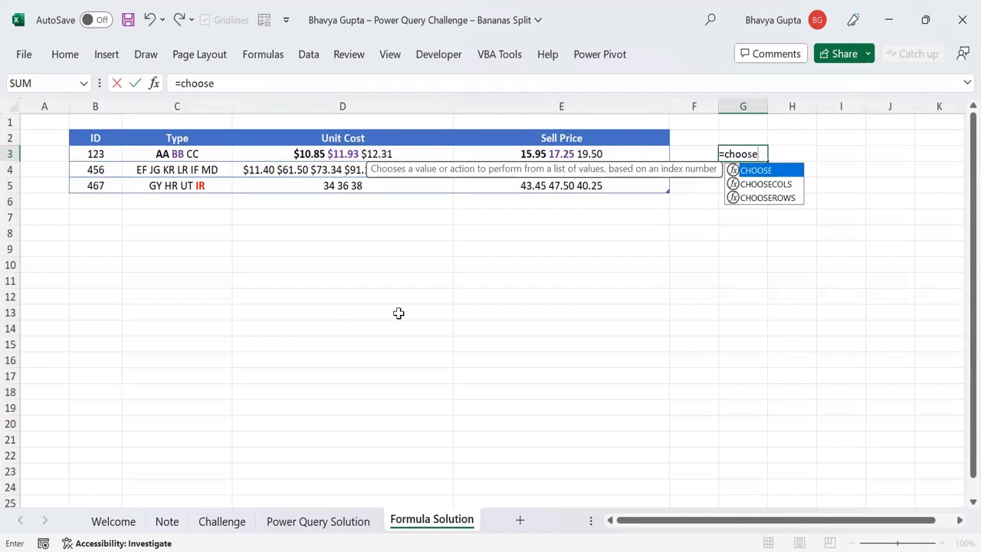
key("Down")
key("Down")
key("Tab")
left_click(68, 134)
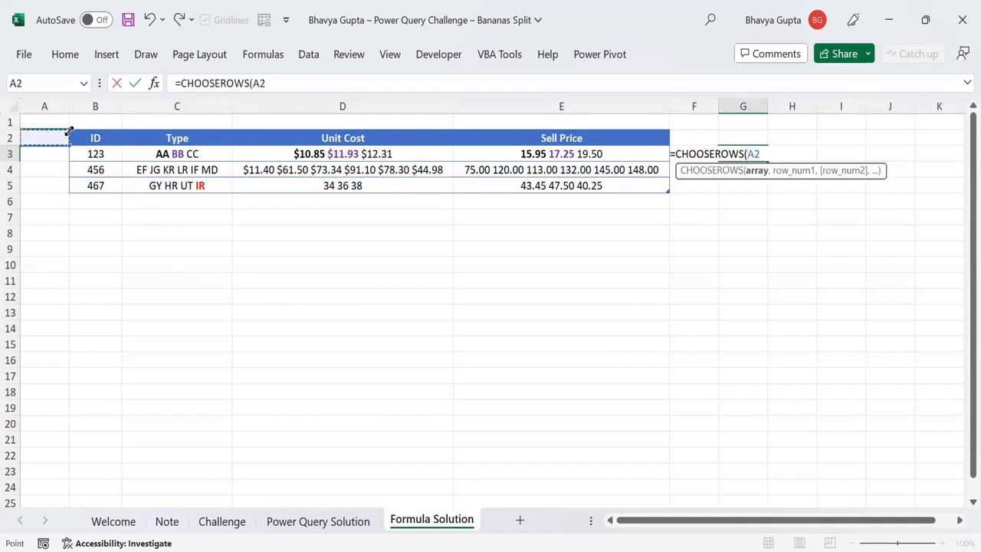
left_click(72, 132)
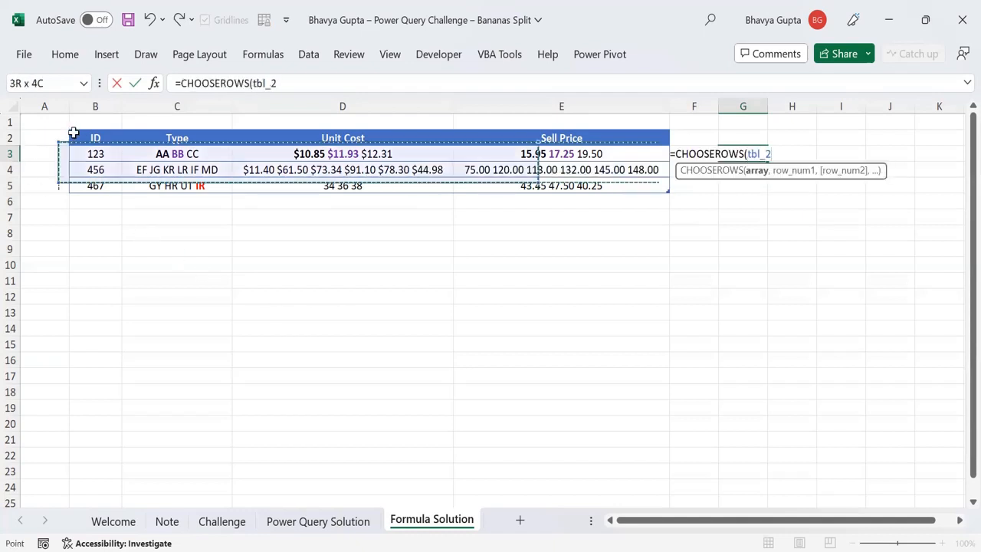
type(",")
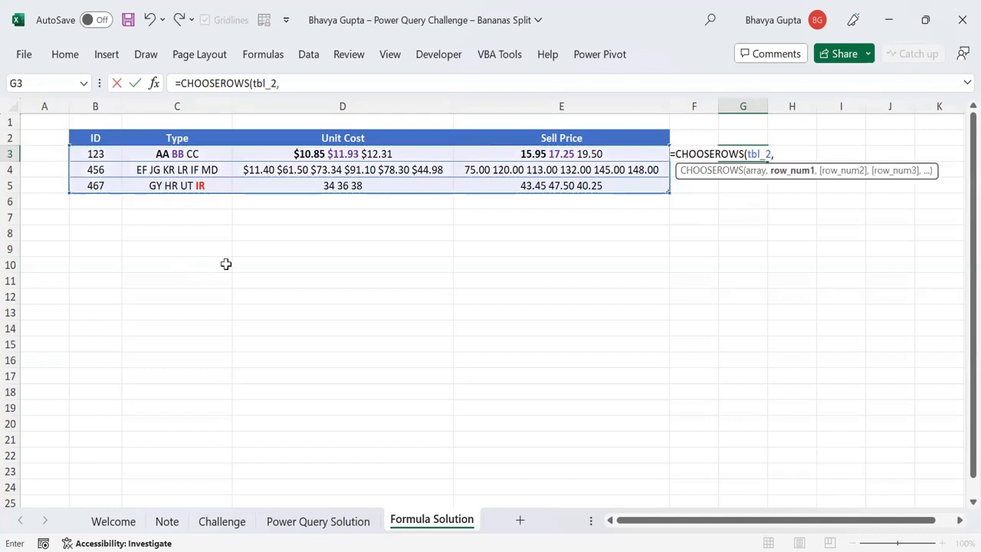
type("1")
key("Return")
key("Up")
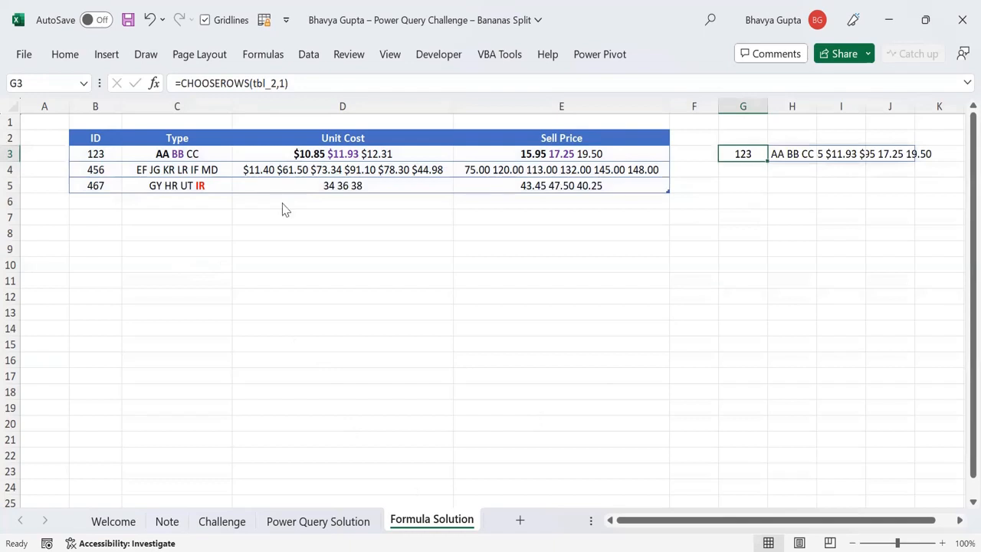
Autofit the widths of columns G through J to the extracted row
left_click_drag(736, 521, 863, 519)
left_click(661, 107)
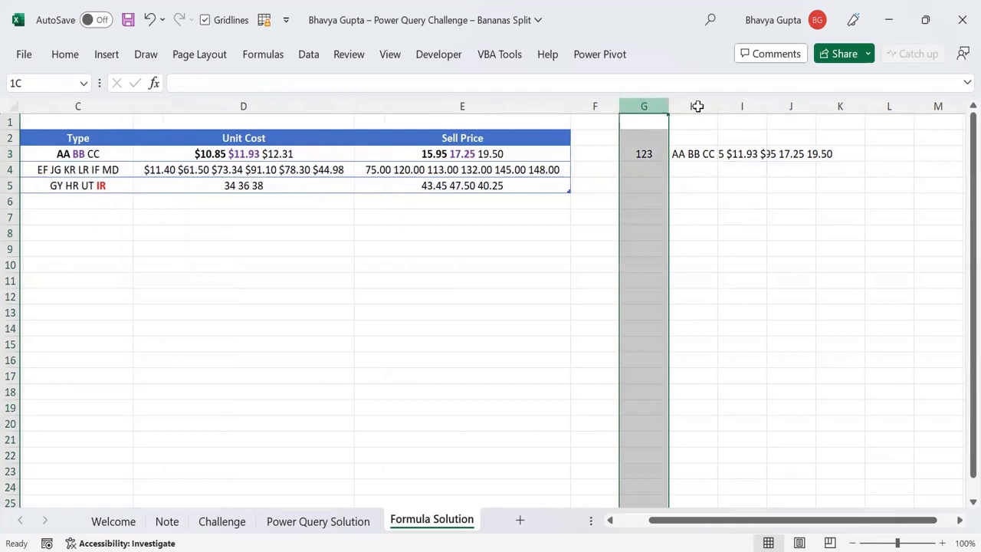
left_click(797, 107, "shift")
double_click(815, 105)
Wrap the G3 formula in DROP to remove the ID column, giving =DROP(CHOOSEROWS(tbl_2,1),,1)
left_click(624, 153)
type("=DROP(CHOOSEROWS(tbl_2,1)")
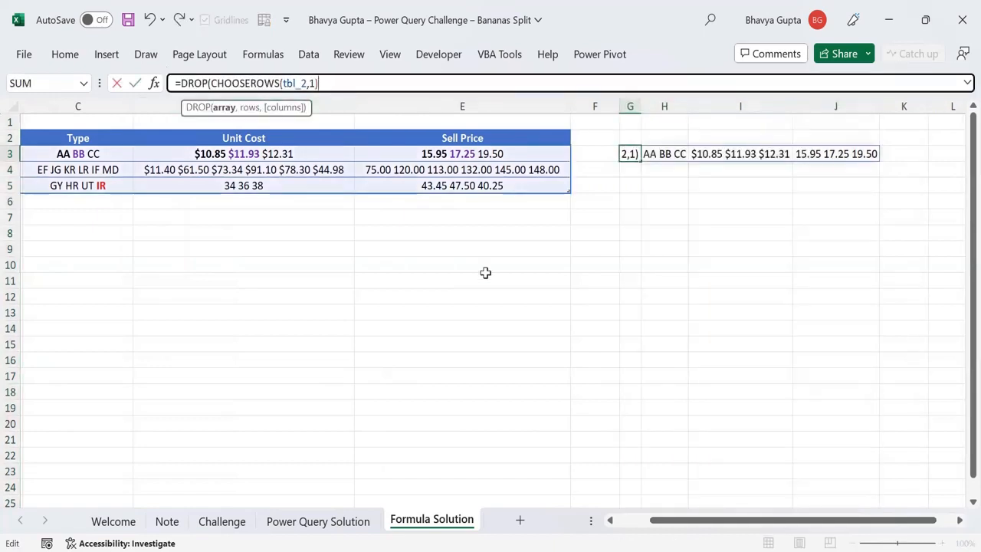
type(",,1")
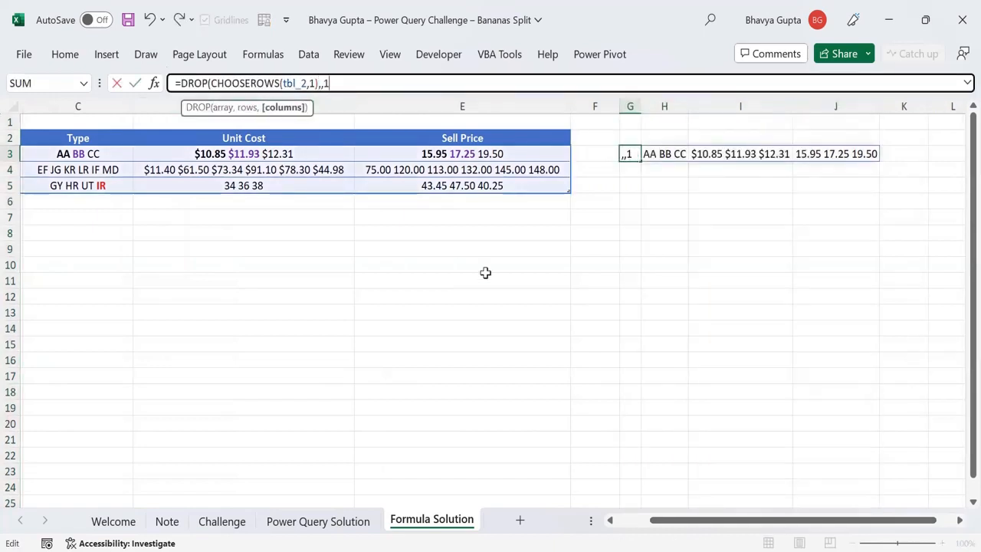
type(")")
key("ctrl+Return")
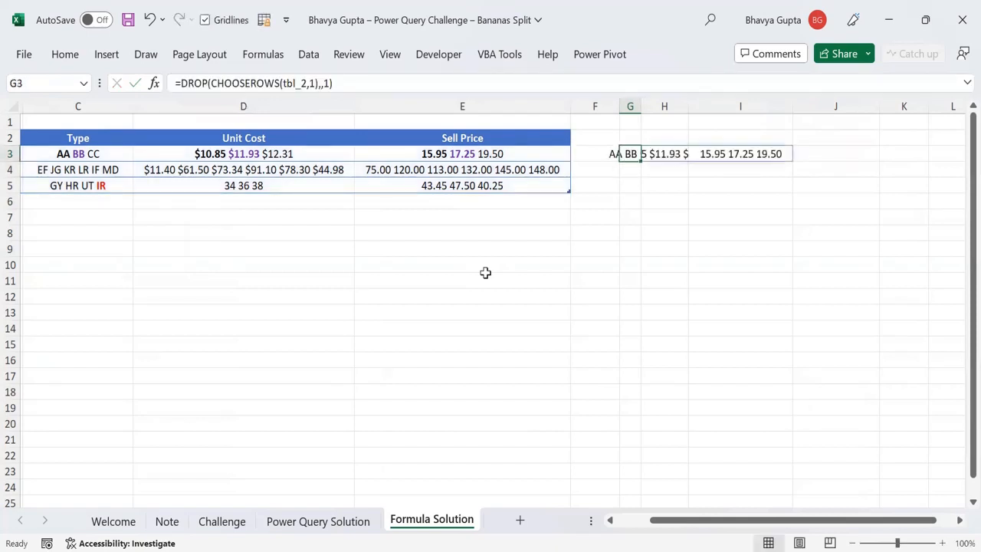
Autofit columns G through I to the shortened row and reselect cell G3
left_click(630, 106)
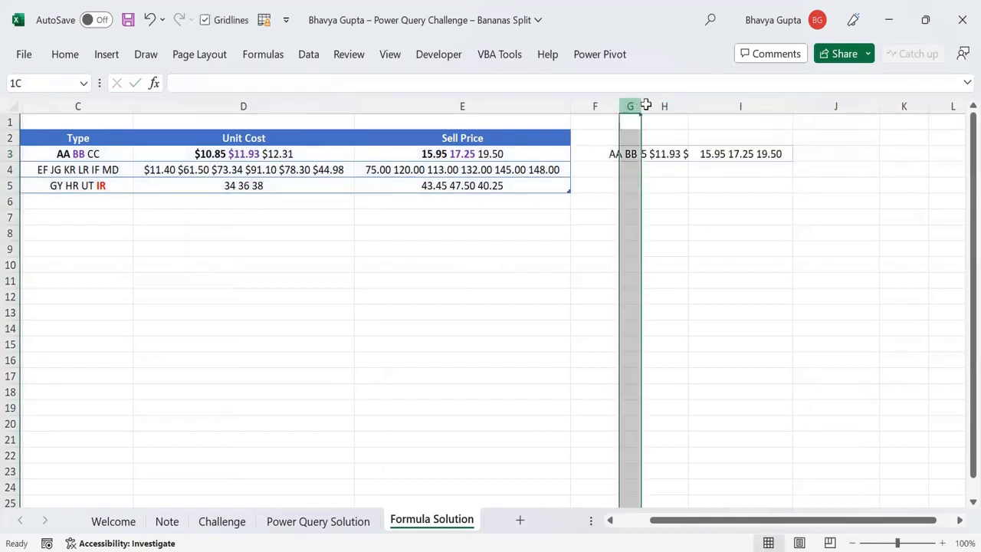
left_click_drag(690, 113, 793, 107)
double_click(793, 108)
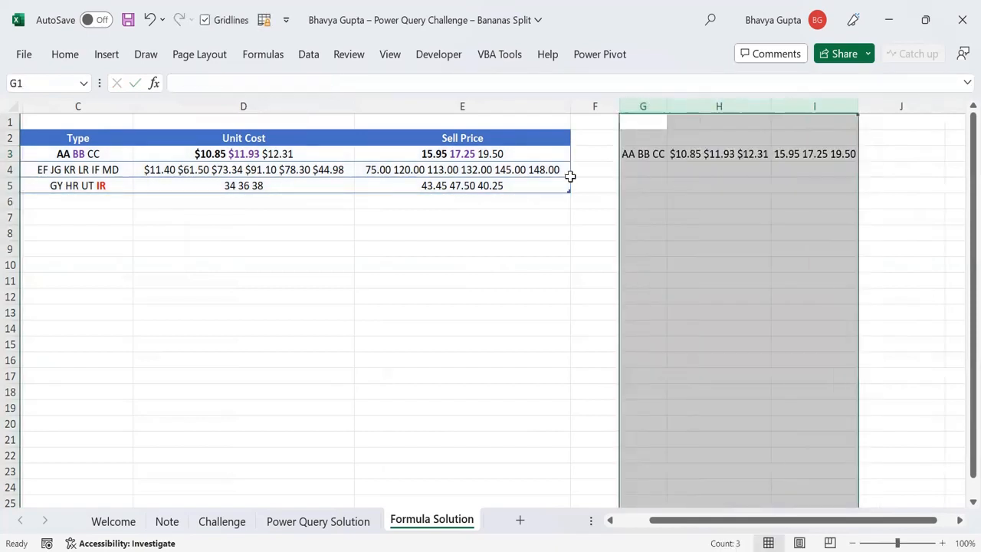
left_click(625, 153)
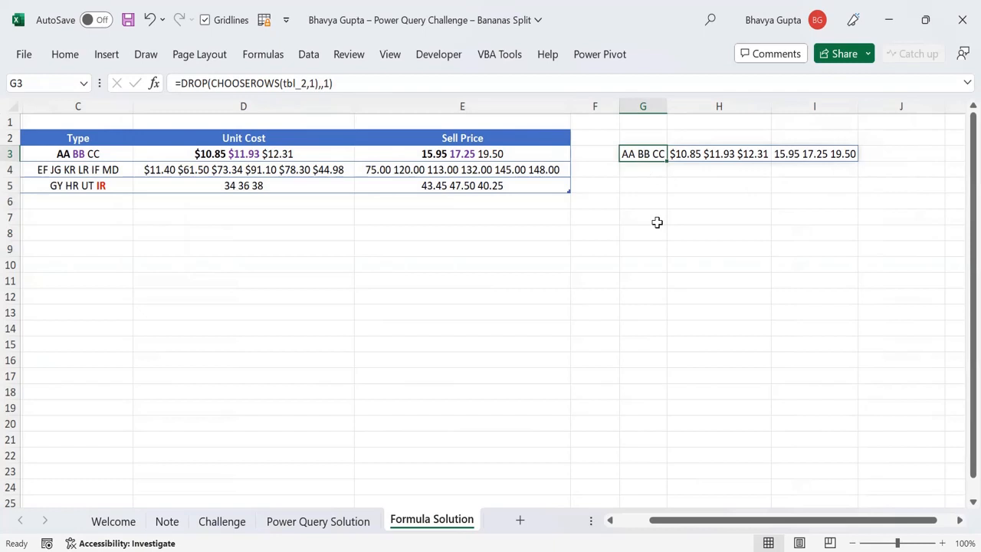
Switch to the Power Query Solution sheet to view its source data and output table
left_click(651, 186)
left_click(291, 528)
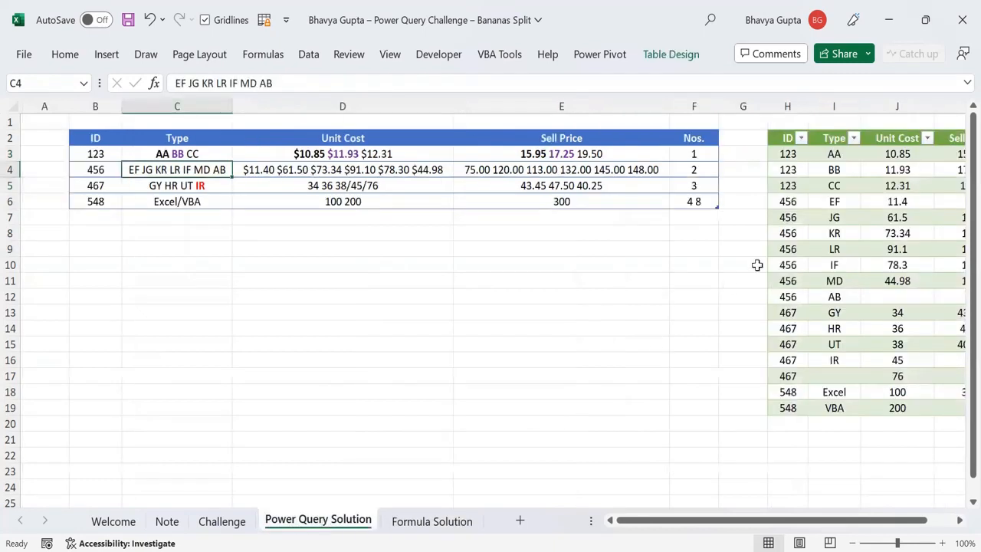
Examine the ID 123 rows in the Power Query output table and return to the Formula Solution sheet
left_click_drag(762, 520, 788, 520)
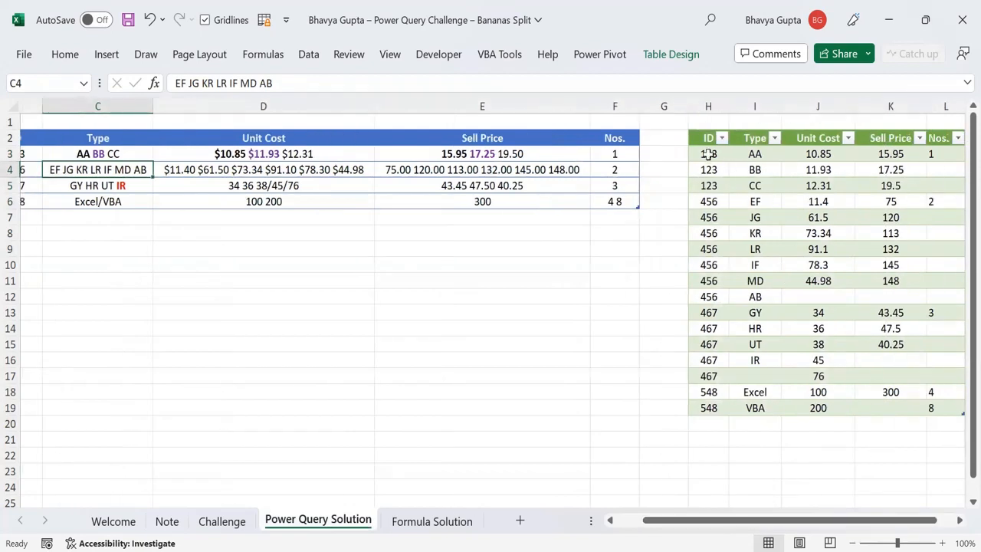
left_click_drag(709, 153, 961, 184)
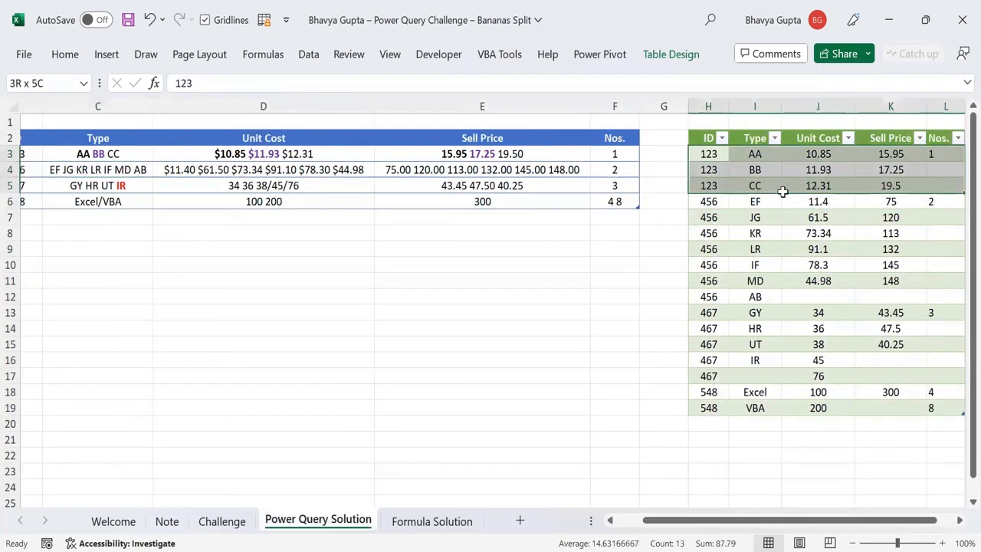
scroll(588, 189, "right", 5)
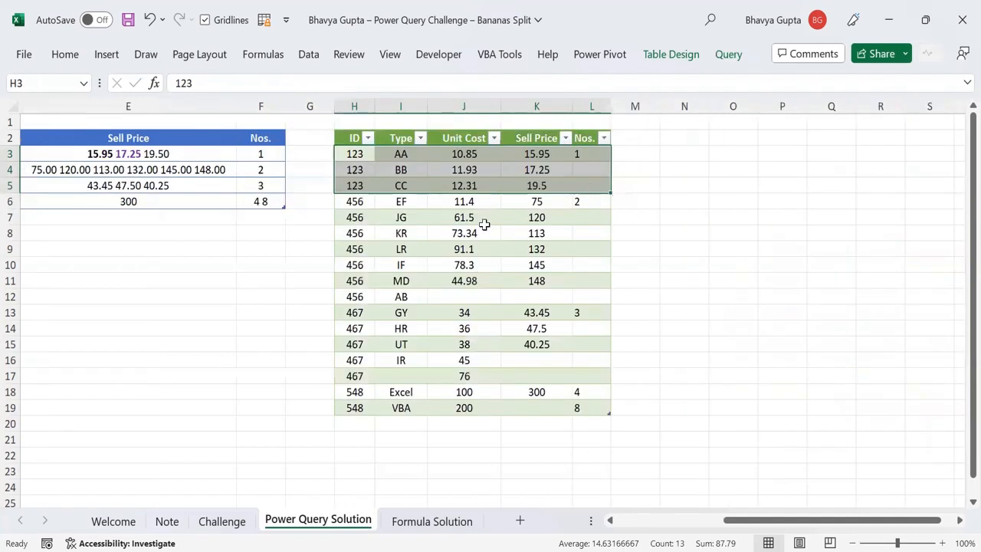
left_click(440, 522)
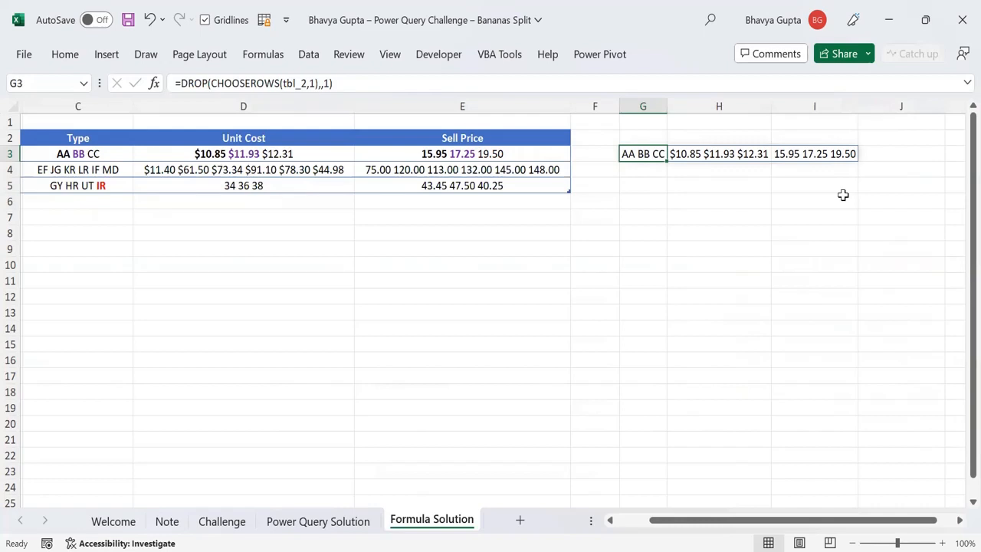
Review the extracted row in G3:I3 and the three-row range each value should split into, ending on cell G3
left_click_drag(657, 158, 842, 154)
left_click(643, 154)
left_click_drag(642, 156, 648, 186)
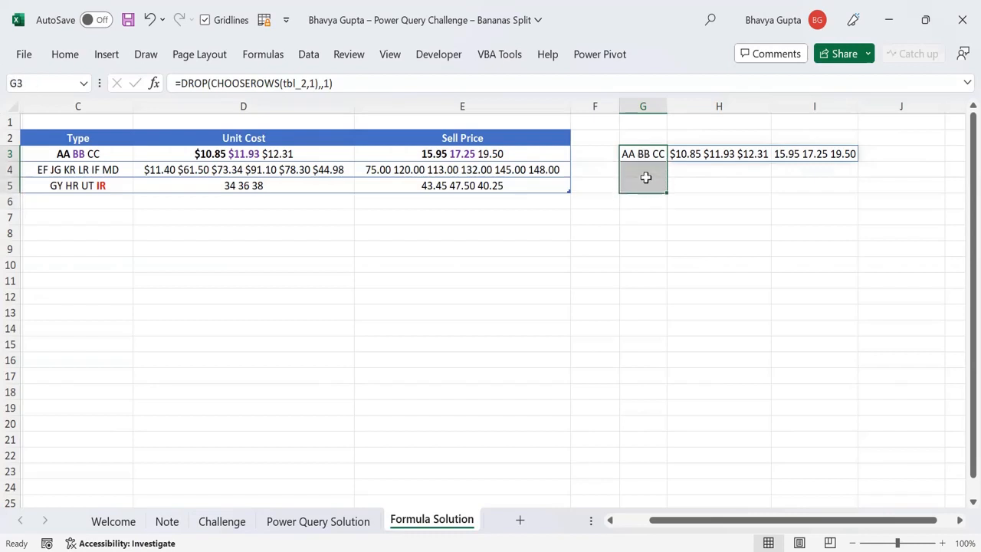
left_click_drag(691, 154, 690, 186)
left_click_drag(808, 151, 810, 187)
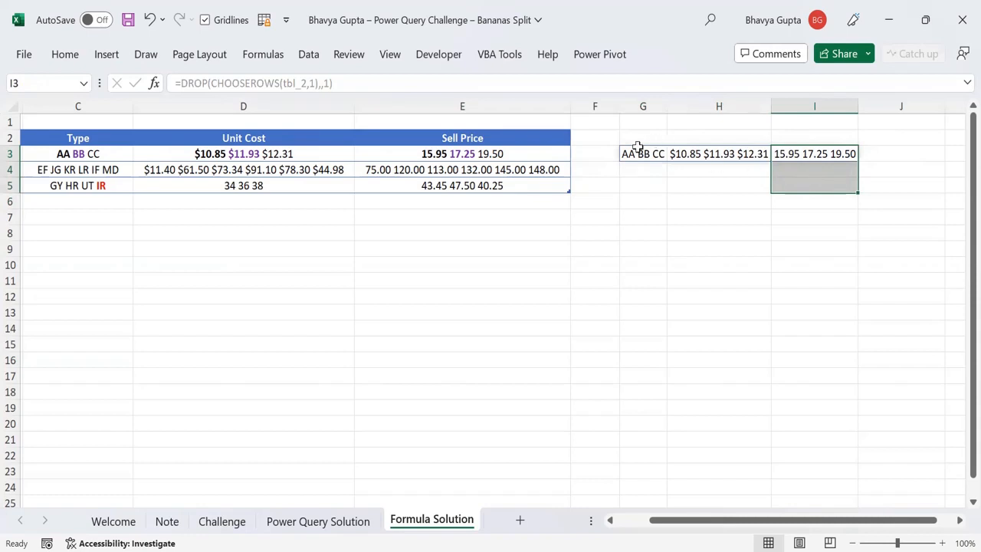
left_click(638, 151)
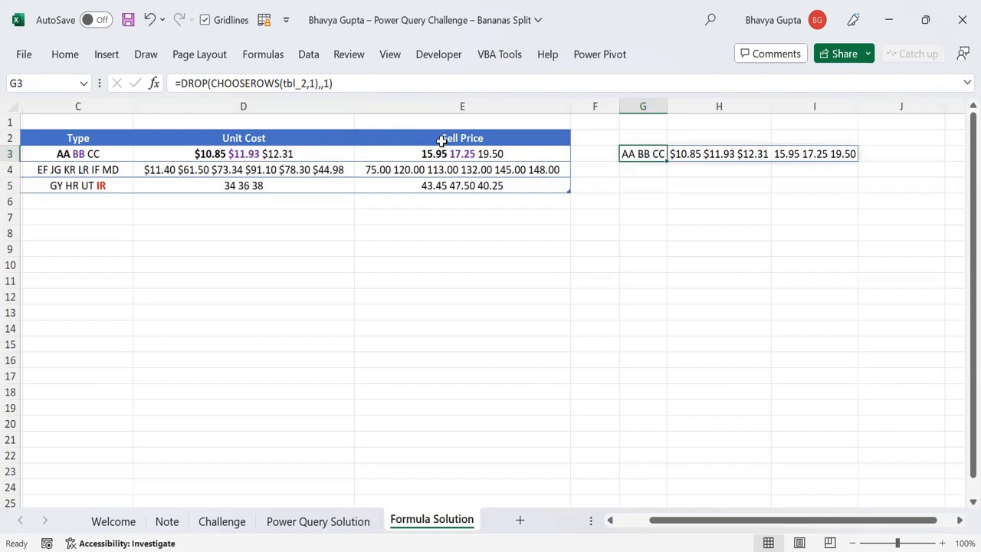
Enter a trial formula =TEXTSPLIT(G3,," ") in cell G5 to split the Type values into rows
left_click(181, 82)
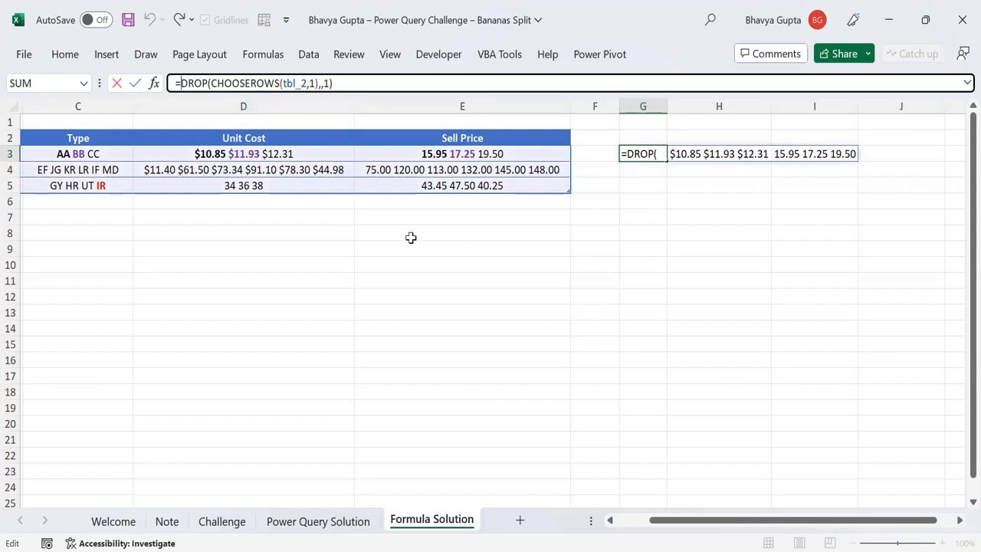
key("Escape")
left_click(648, 186)
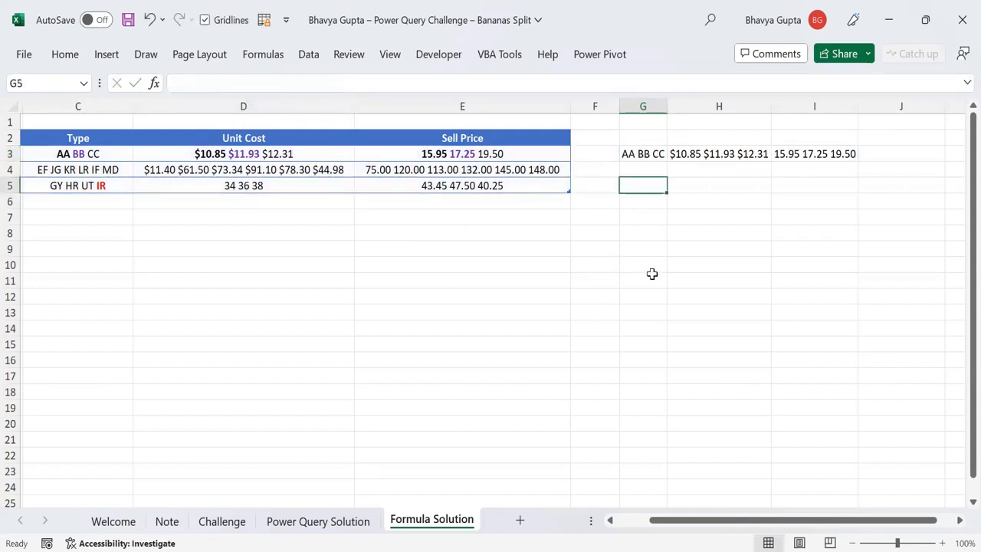
type("=")
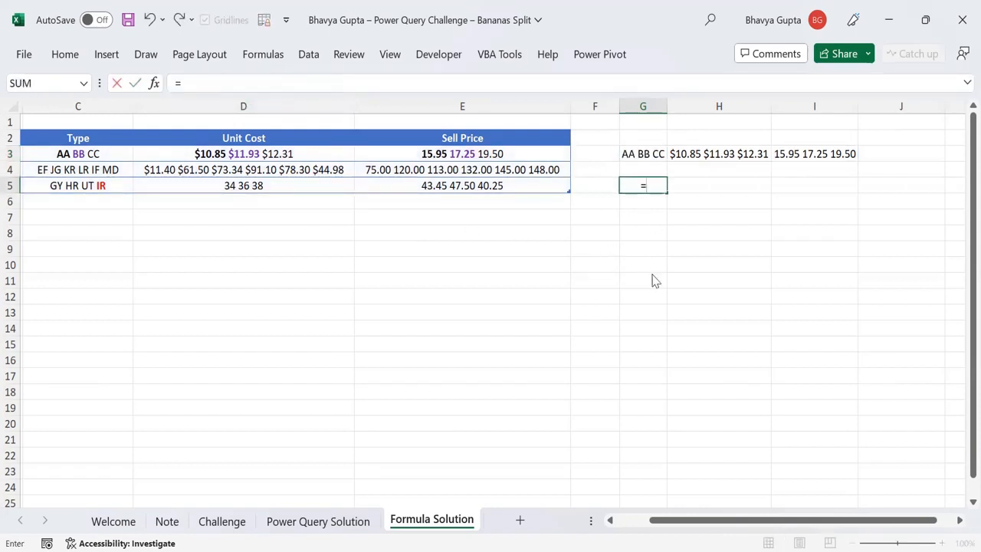
type("TEXTSPLIT(")
left_click(651, 157)
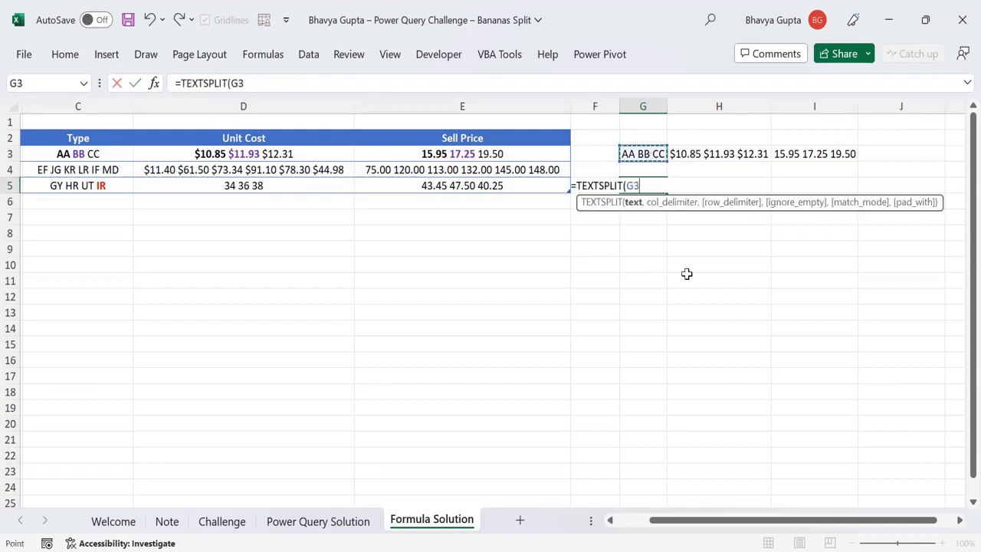
type(",,\"")
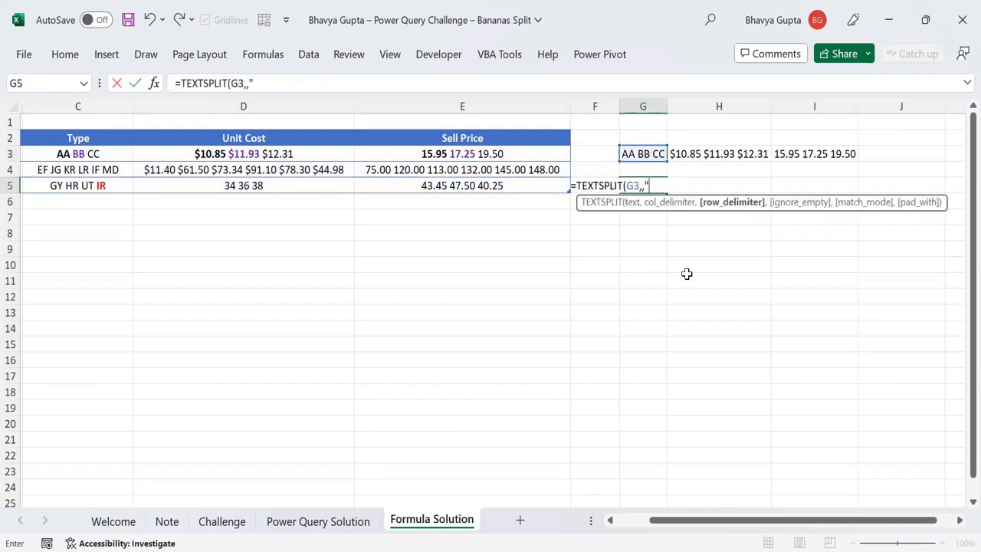
type(" \"")
key("Return")
key("Up")
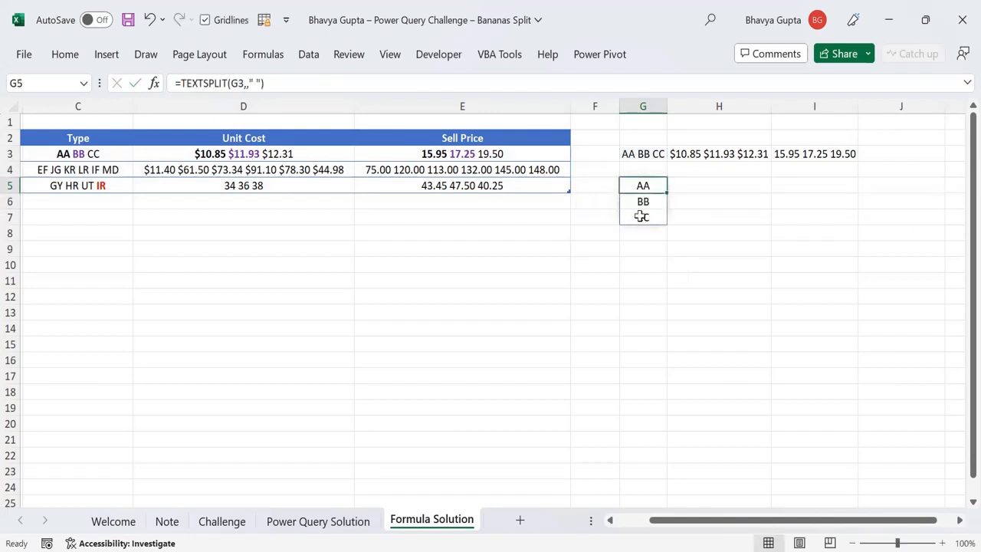
Delete the trial TEXTSPLIT formula from G5 and reselect cell G3
key("Delete")
key("Up")
key("Up")
key("Up")
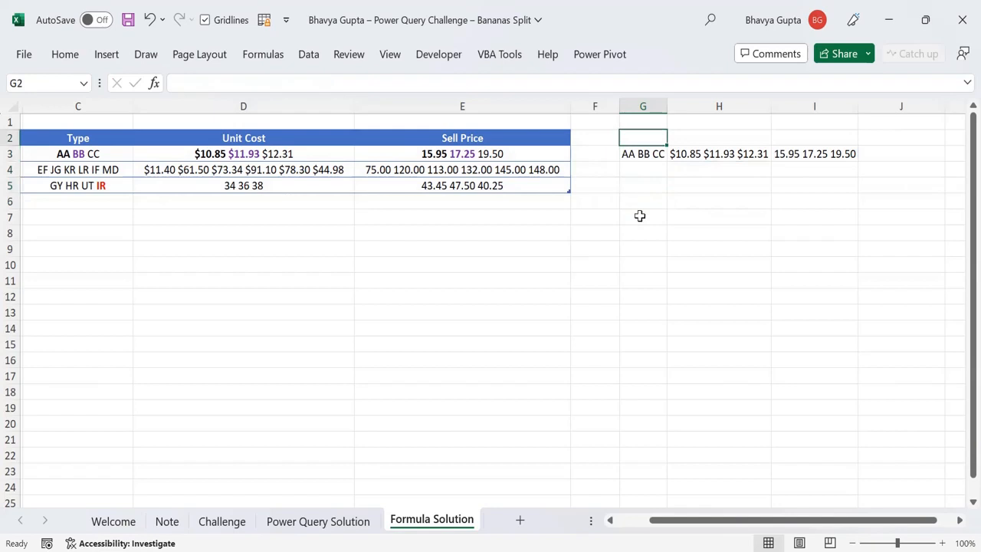
key("Down")
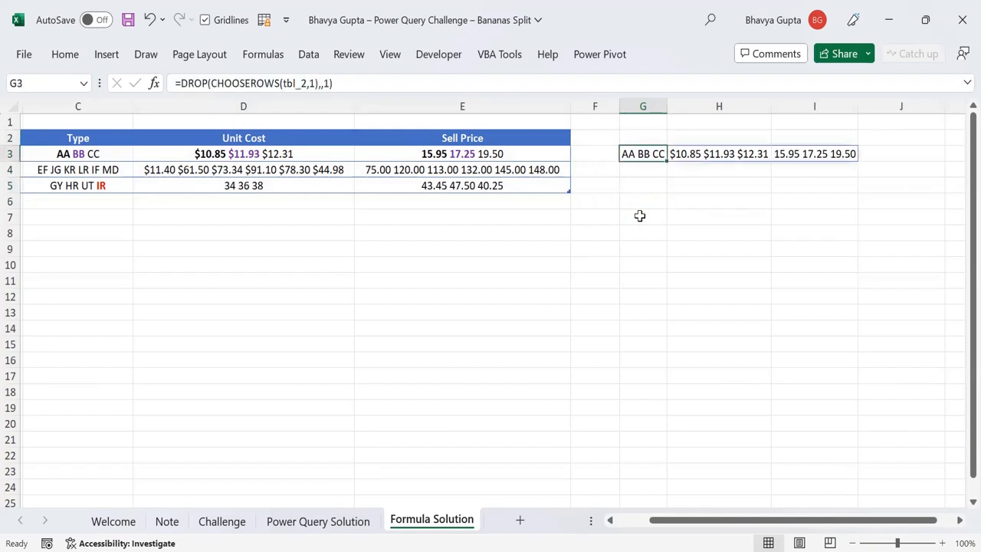
Start wrapping the G3 formula in REDUCE, with an empty string "" as initial value and the DROP expression as array
left_click(177, 82)
type("r")
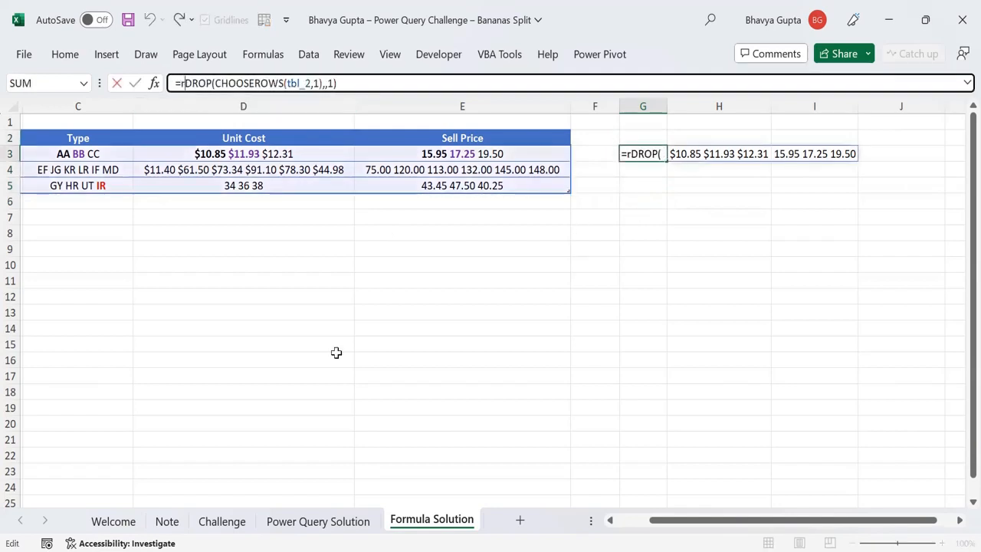
type("ed")
key("Tab")
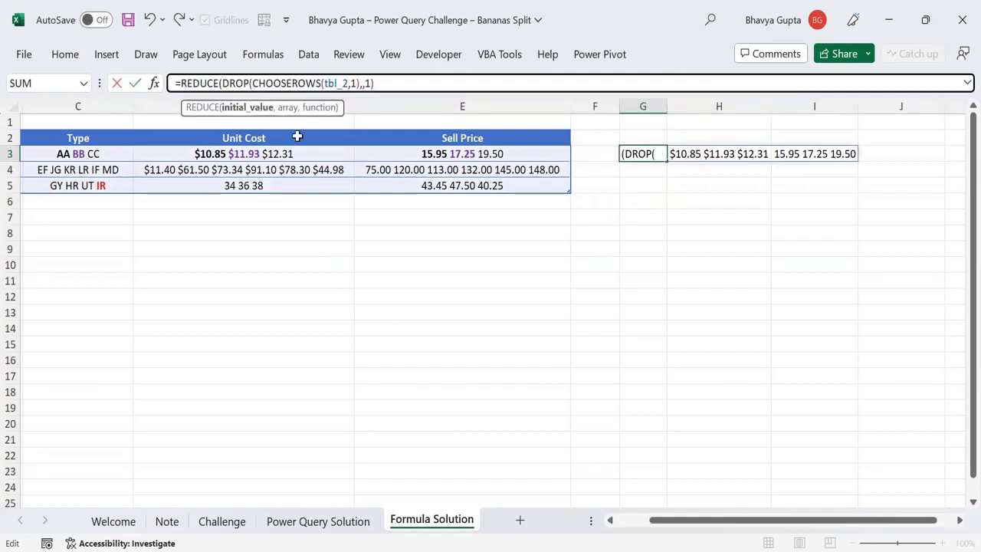
type("\"\"")
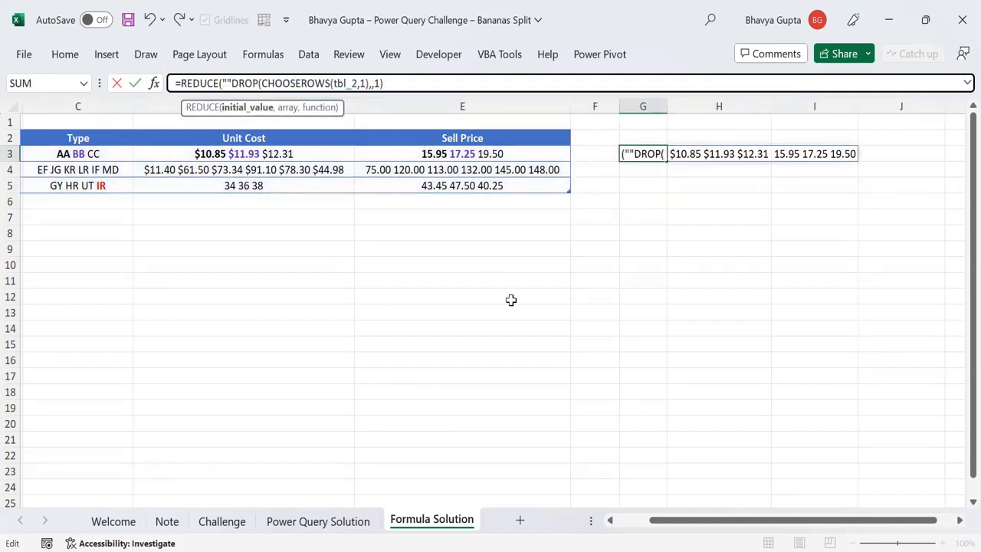
type(",")
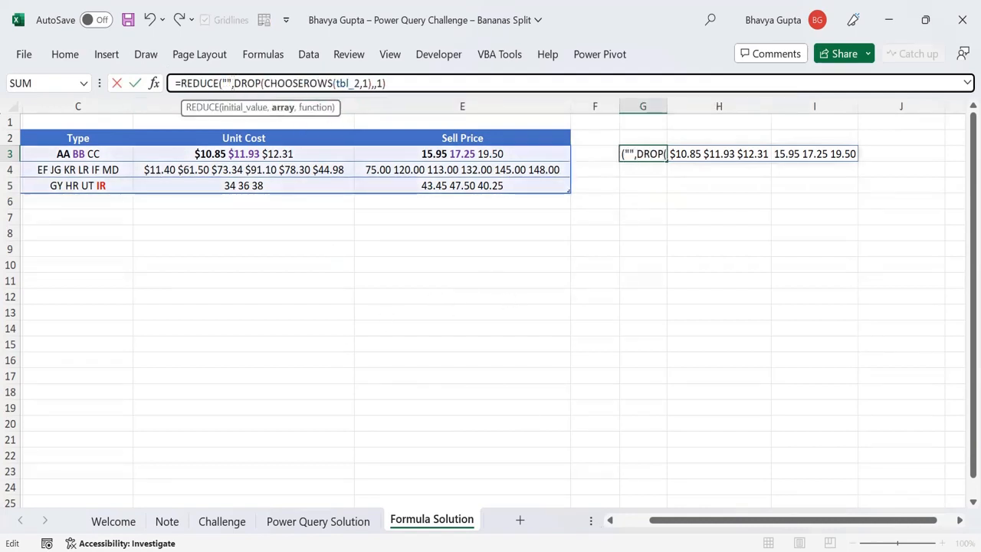
Add a LAMBDA with parameters x and y as the function argument of REDUCE, after the DROP expression
scroll(690, 521, "left", 2)
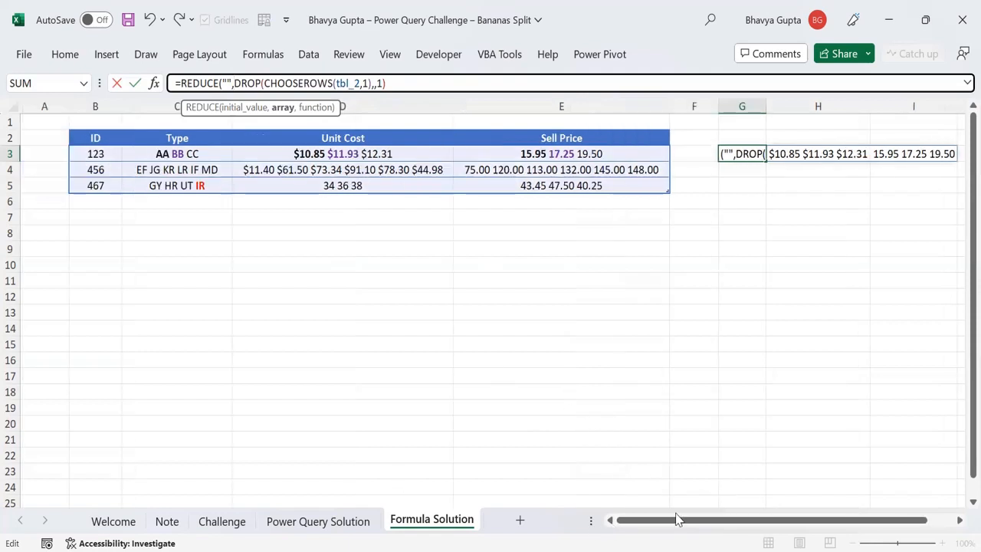
left_click_drag(676, 520, 620, 519)
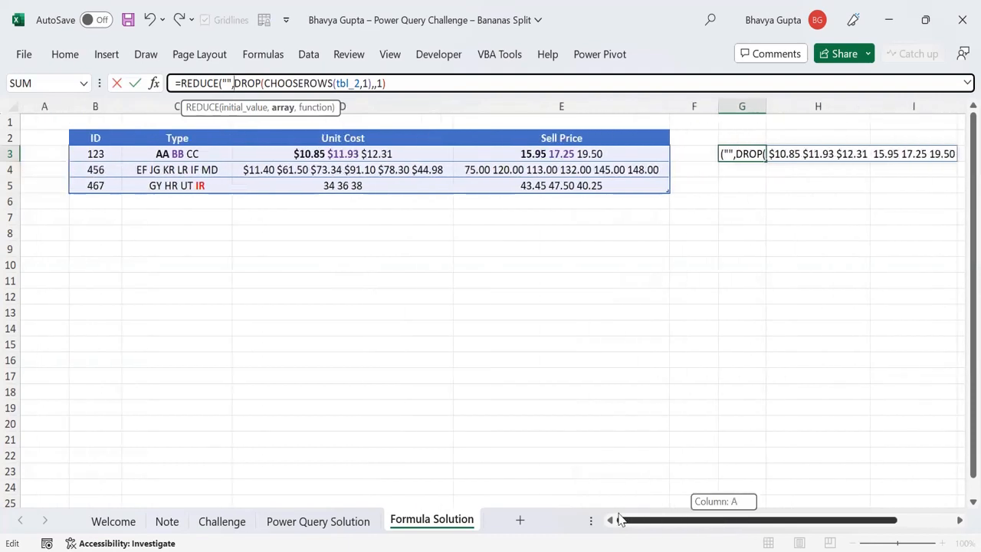
left_click_drag(619, 520, 724, 521)
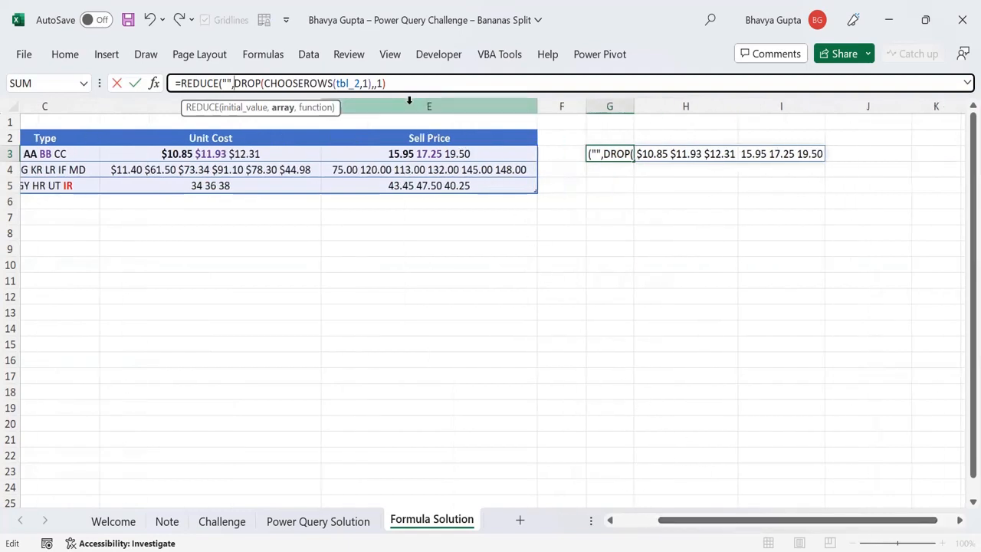
key("End")
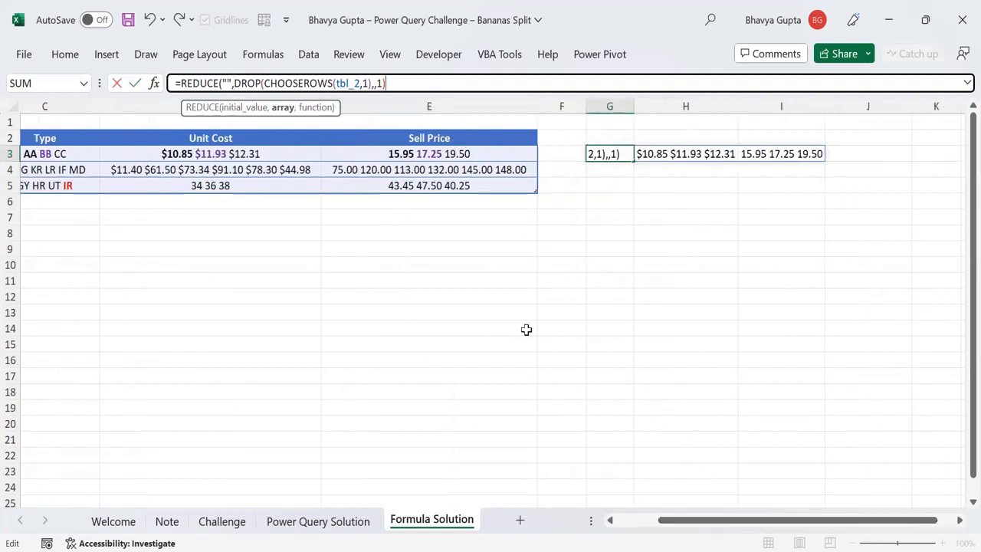
type(",LAMBDA(")
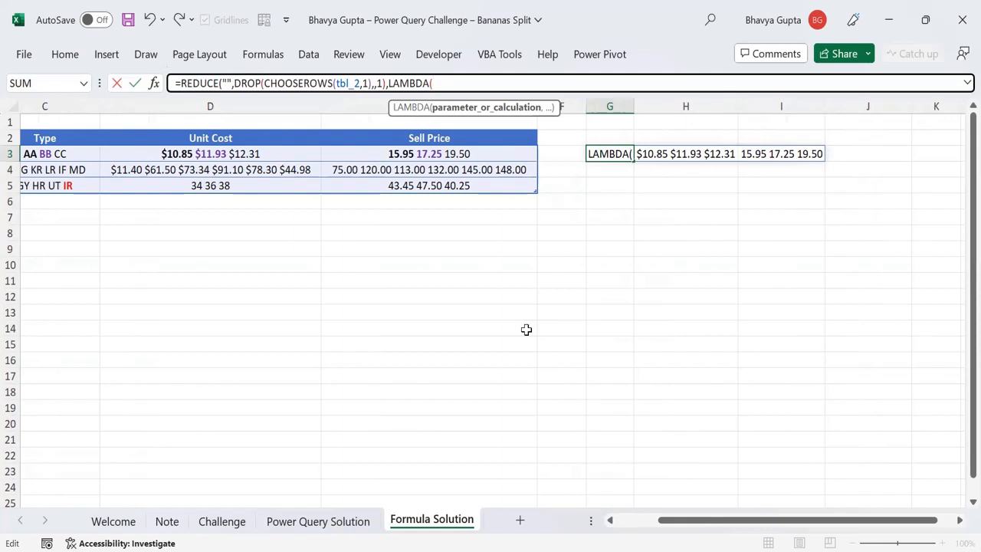
type("x,")
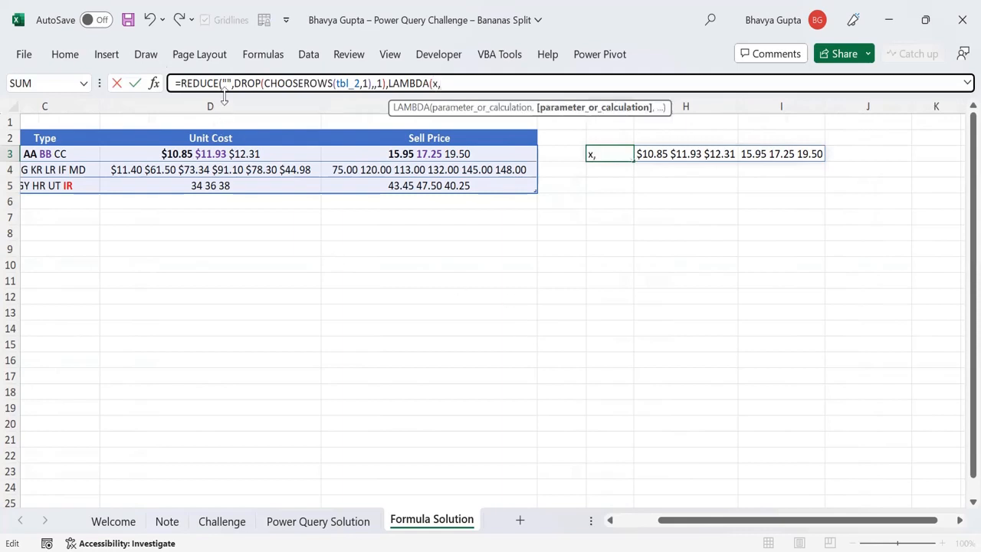
left_click_drag(234, 83, 388, 89)
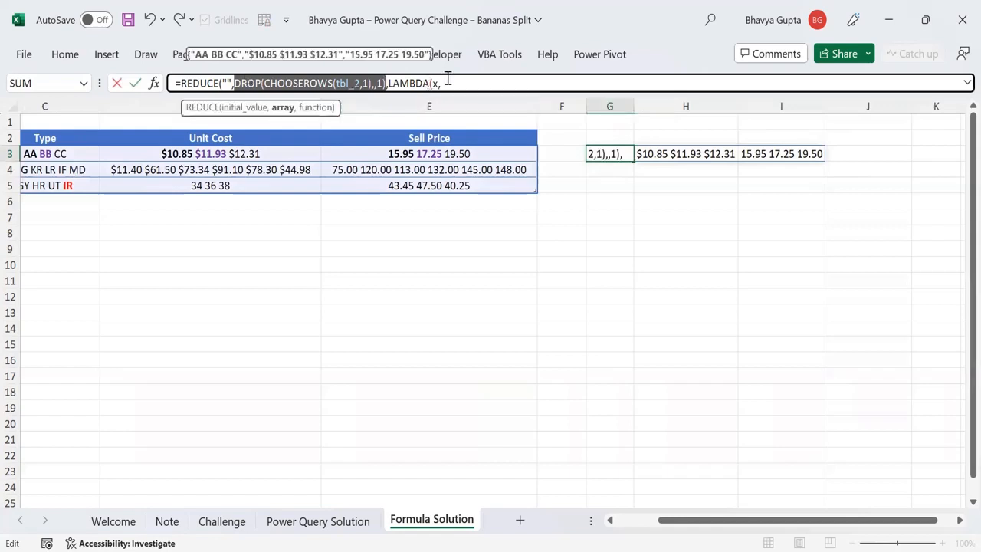
key("End")
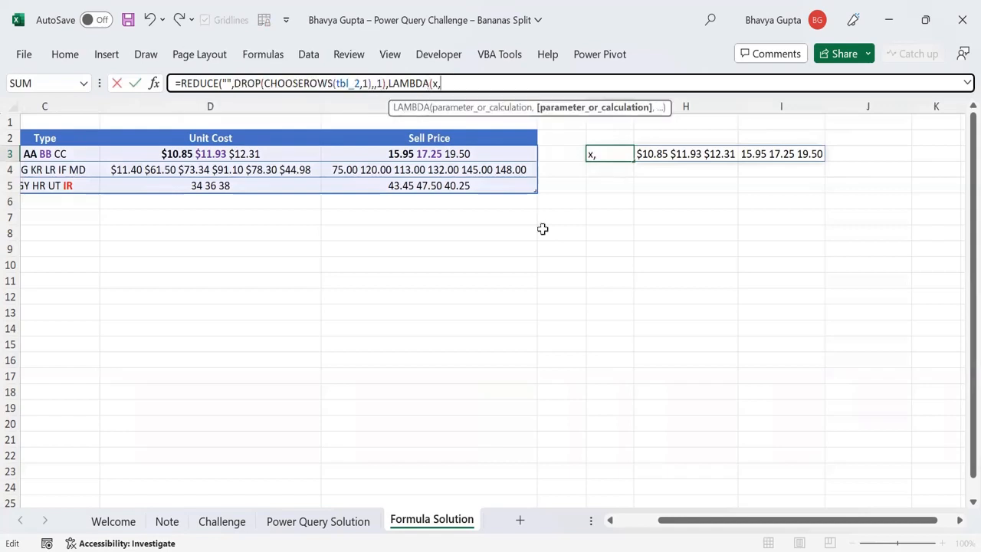
type("y,")
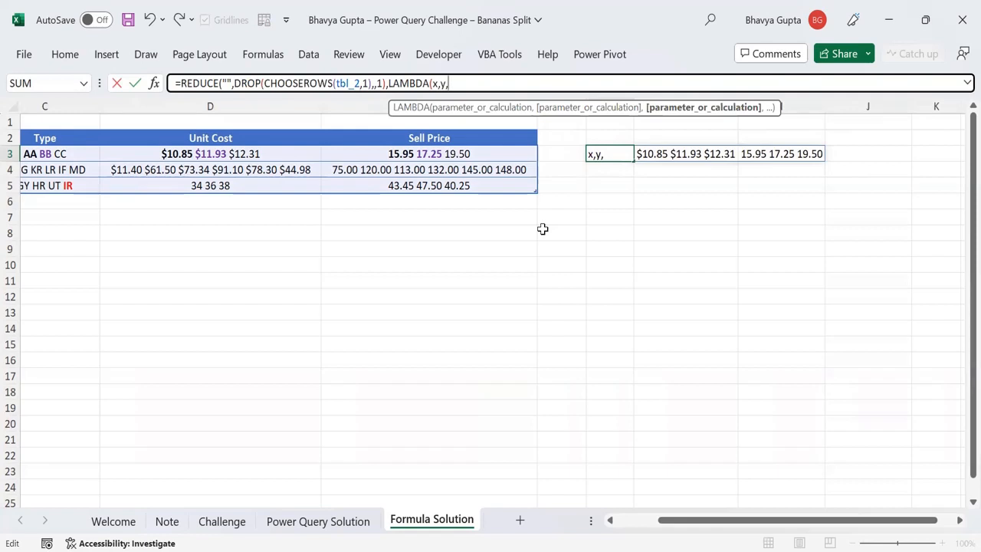
Set the LAMBDA calculation to TEXTSPLIT(y,," ") and commit the REDUCE formula in G3
type("text")
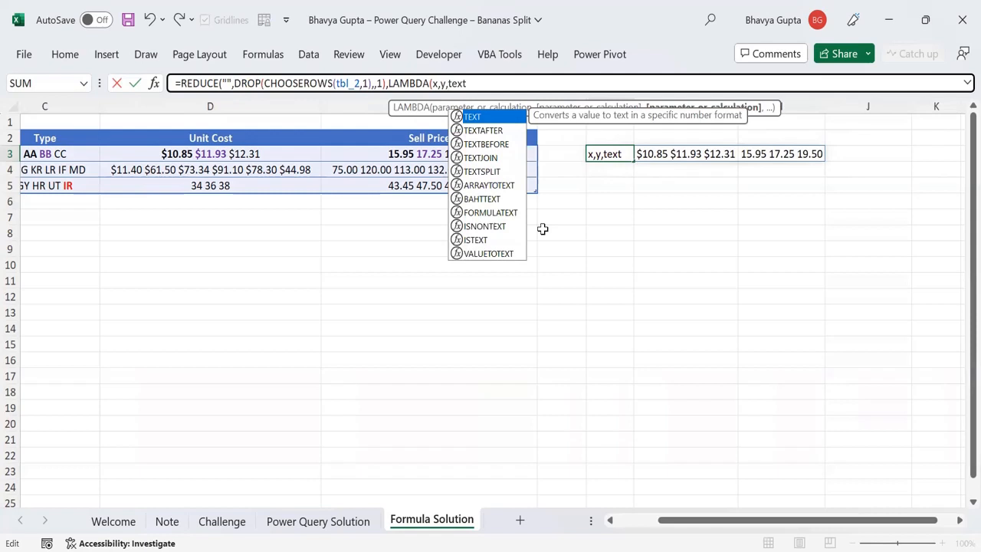
type("SPLIT(")
key("Tab")
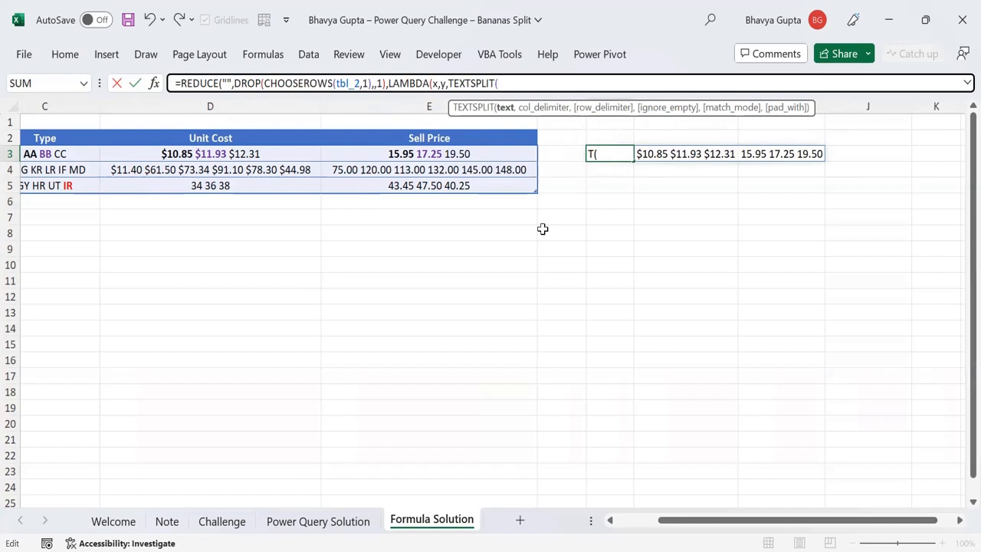
type("y,")
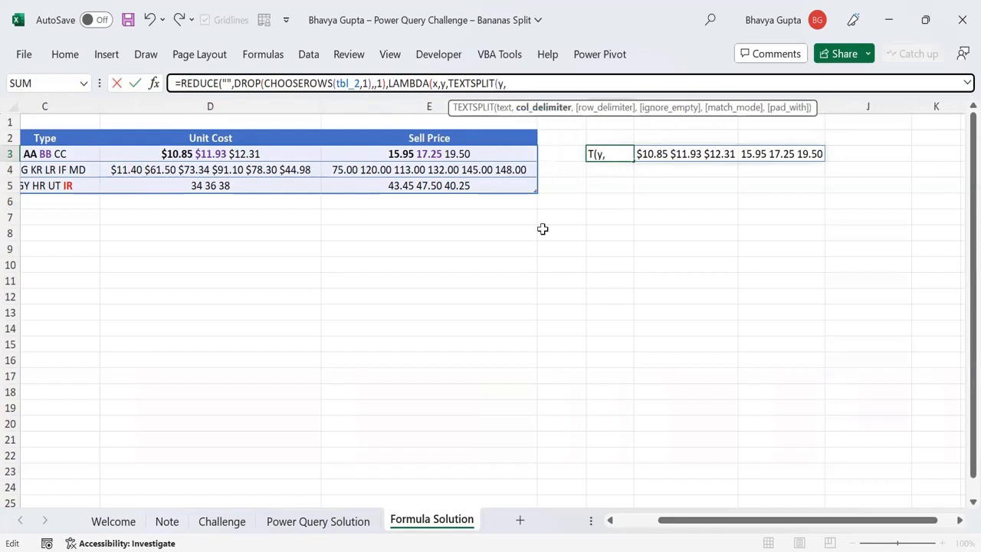
type(",\"")
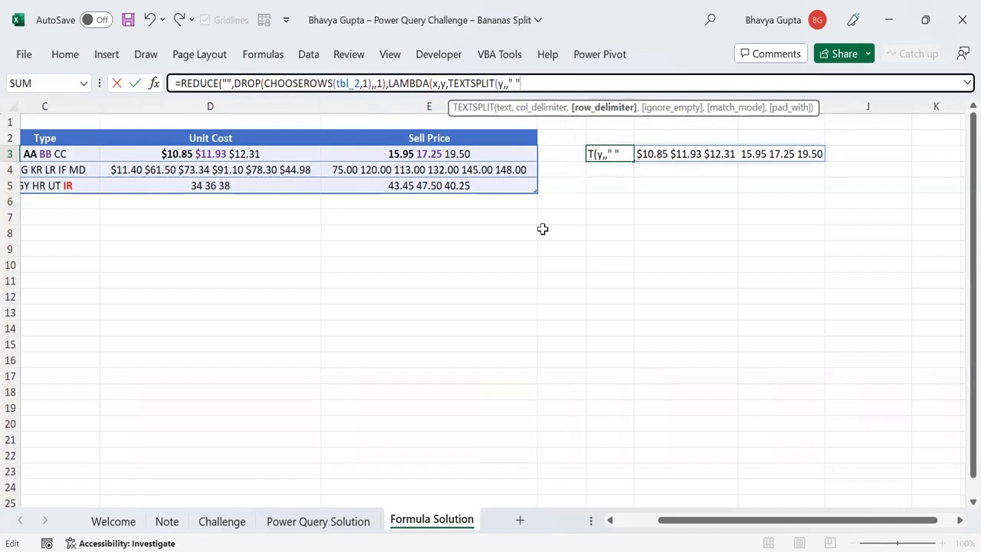
type(" \")")
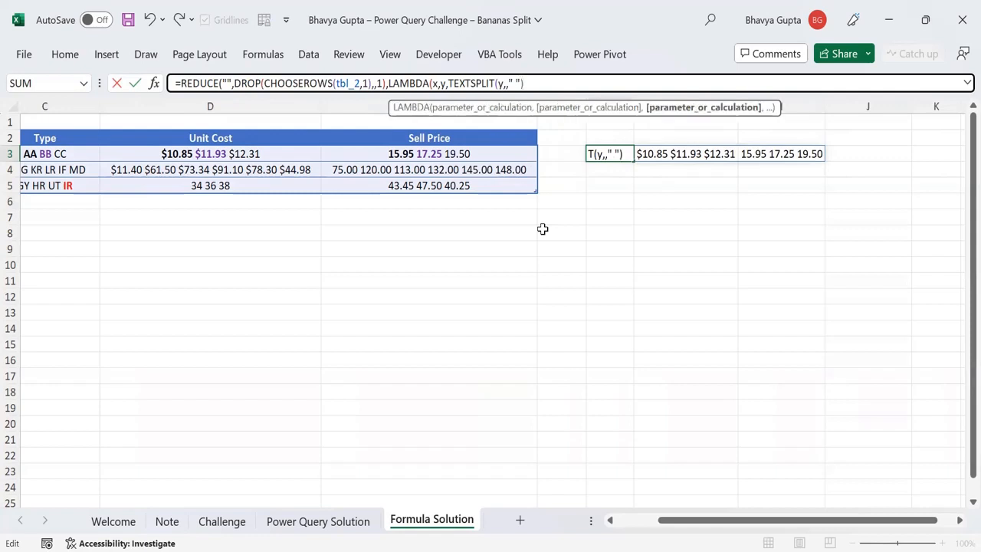
key("ctrl+Return")
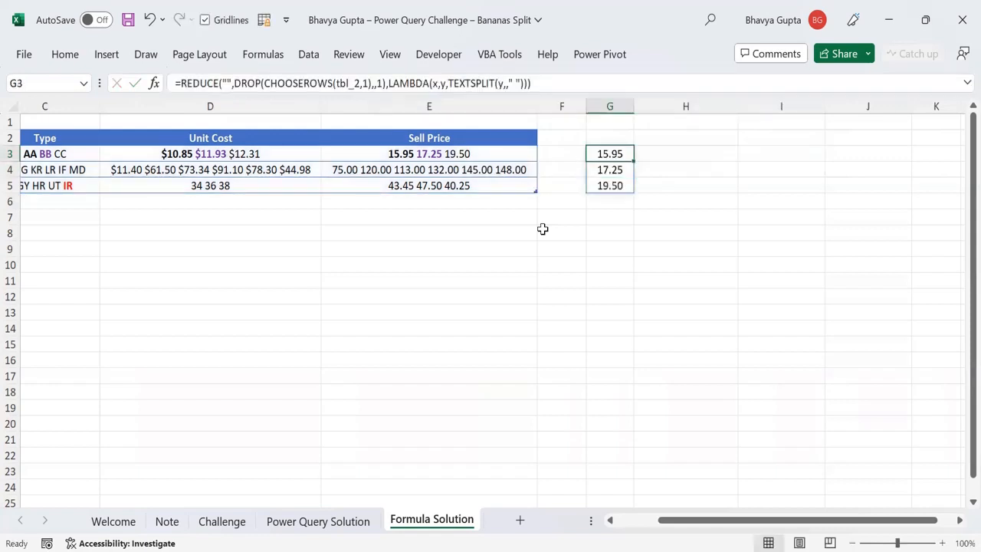
Wrap the TEXTSPLIT in G3's LAMBDA in HSTACK with x as the first array and commit the formula
left_click(428, 157)
left_click(621, 150)
left_click(449, 83)
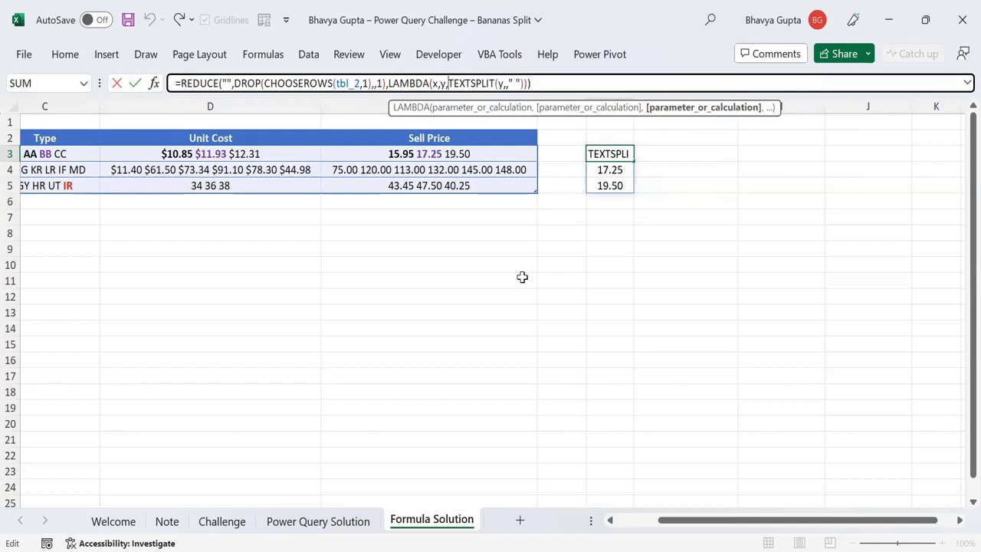
type("hs")
key("Tab")
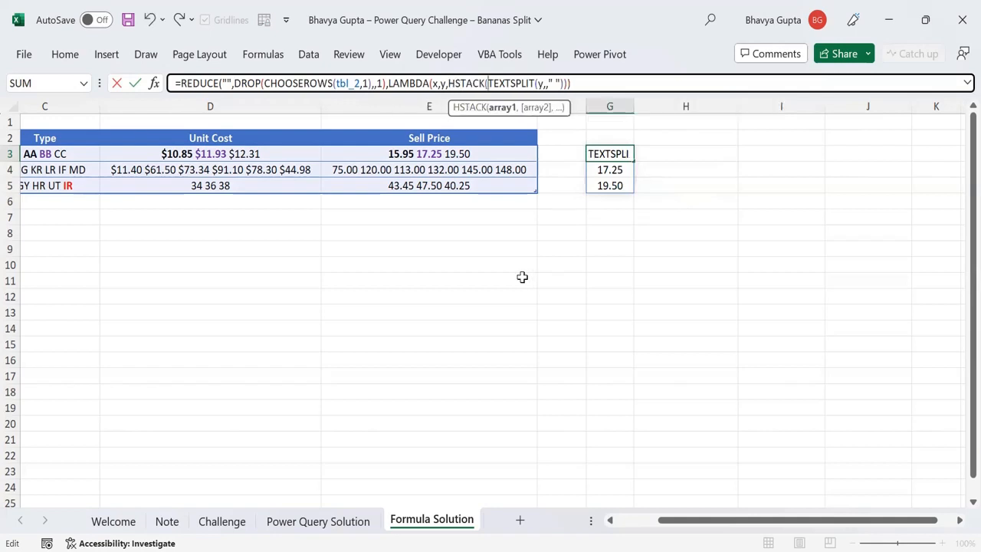
type("x,")
left_click(575, 84)
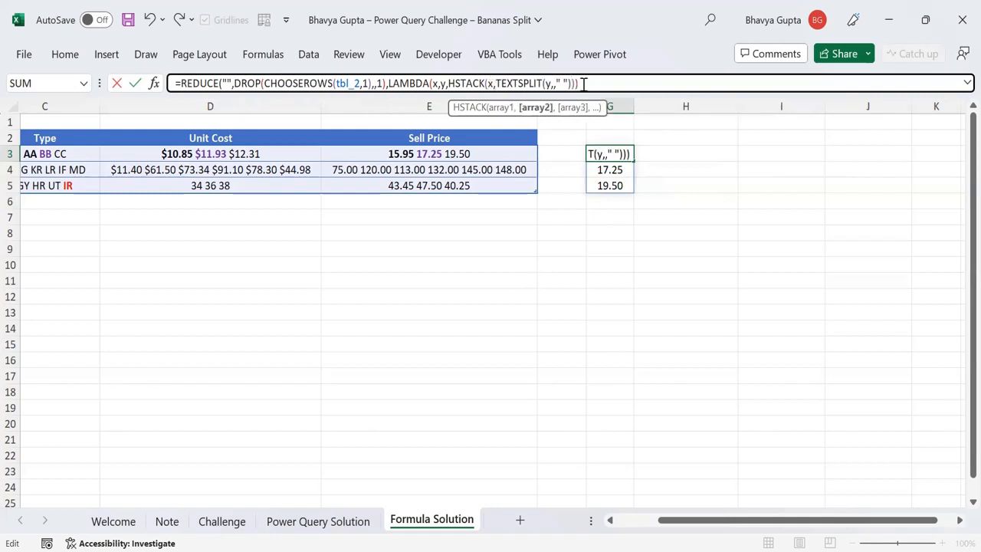
key("Return")
key("Up")
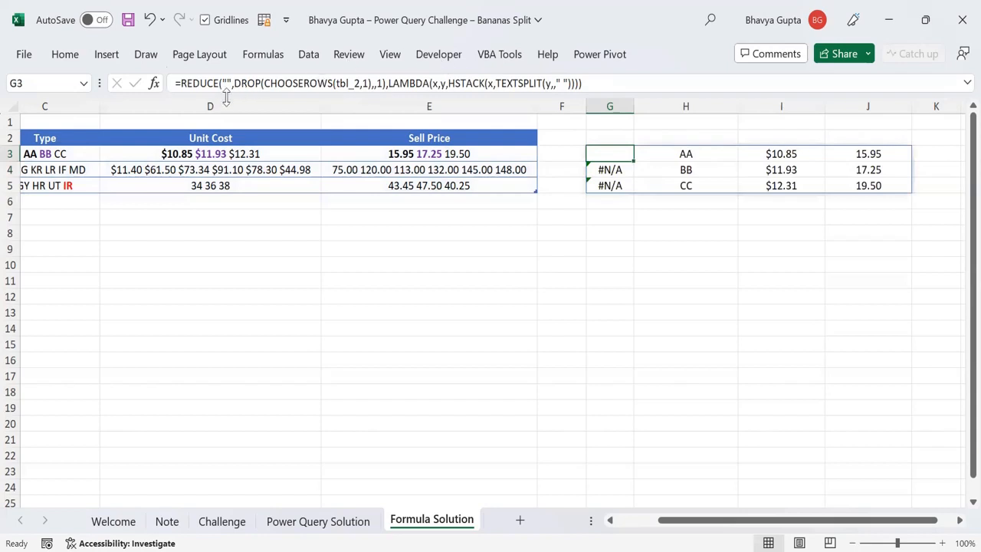
Wrap the REDUCE formula in G3 in DROP, omitting the rows argument and dropping 1 column
left_click(181, 86)
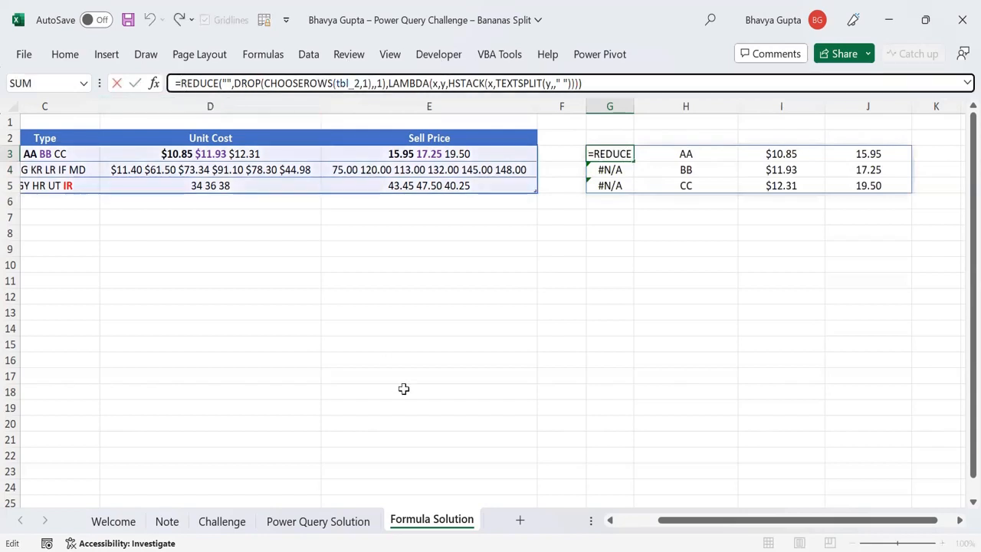
type("DROP(")
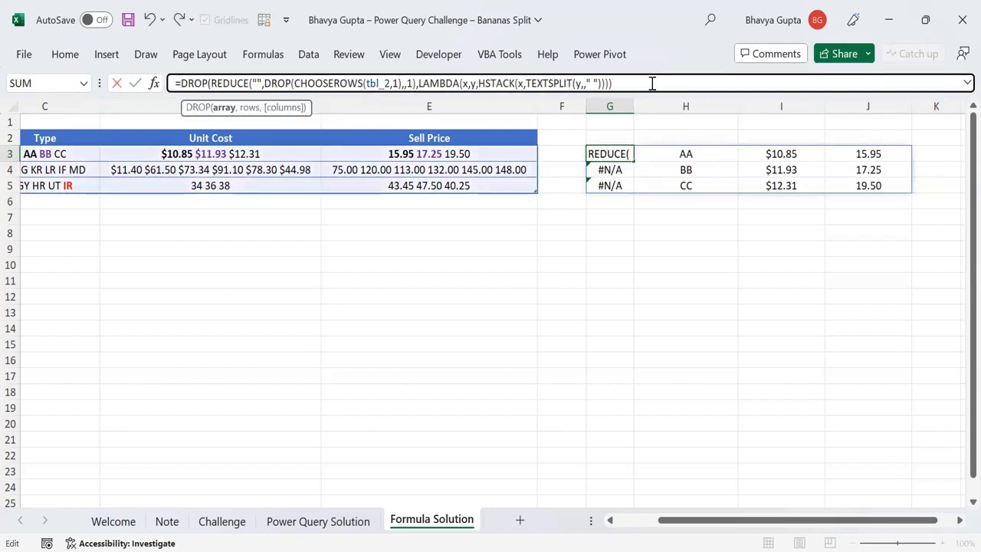
left_click(651, 81)
type(",,1")
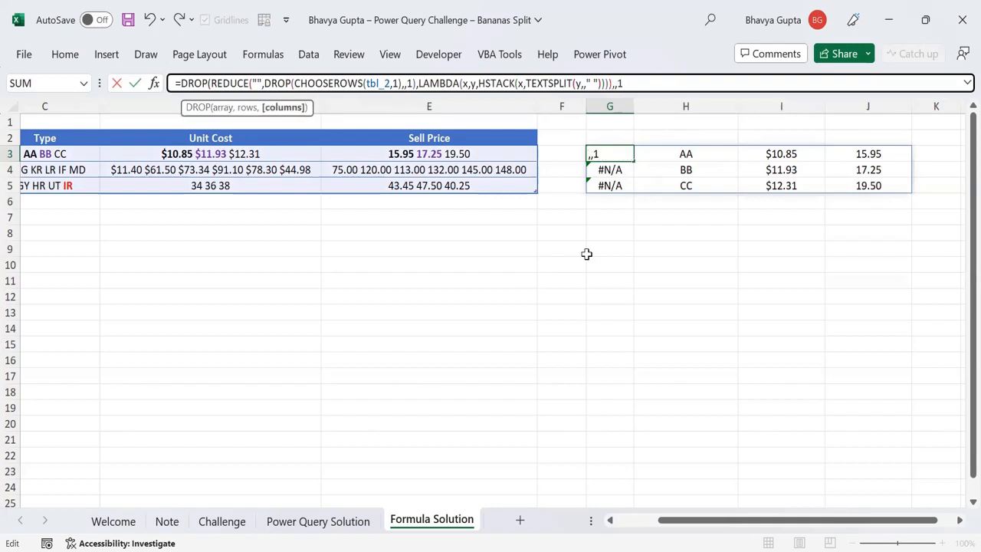
key("Return")
key("Up")
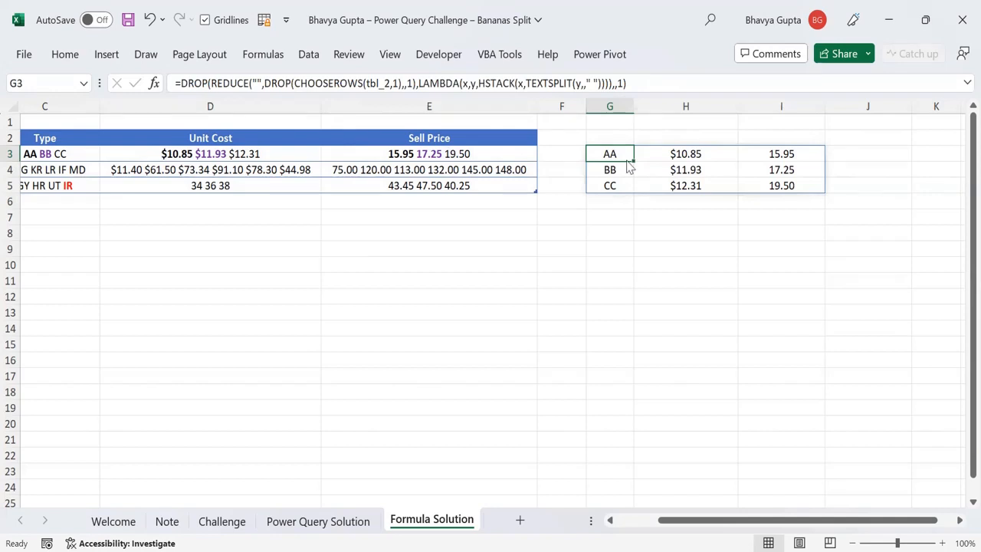
Set the CHOOSEROWS row number in the G3 formula to 2 to test the second table row
left_click_drag(682, 523, 322, 356)
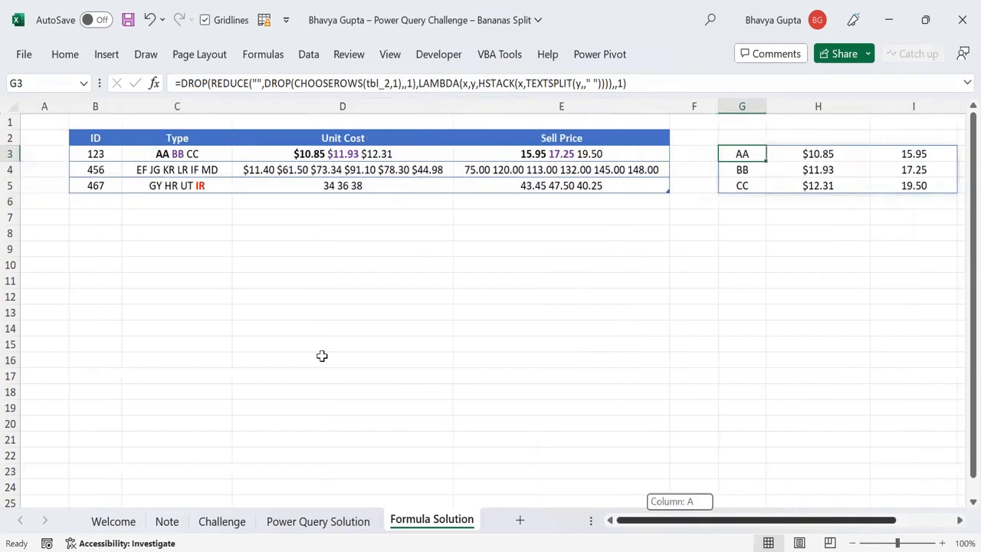
left_click(98, 155)
left_click(746, 169)
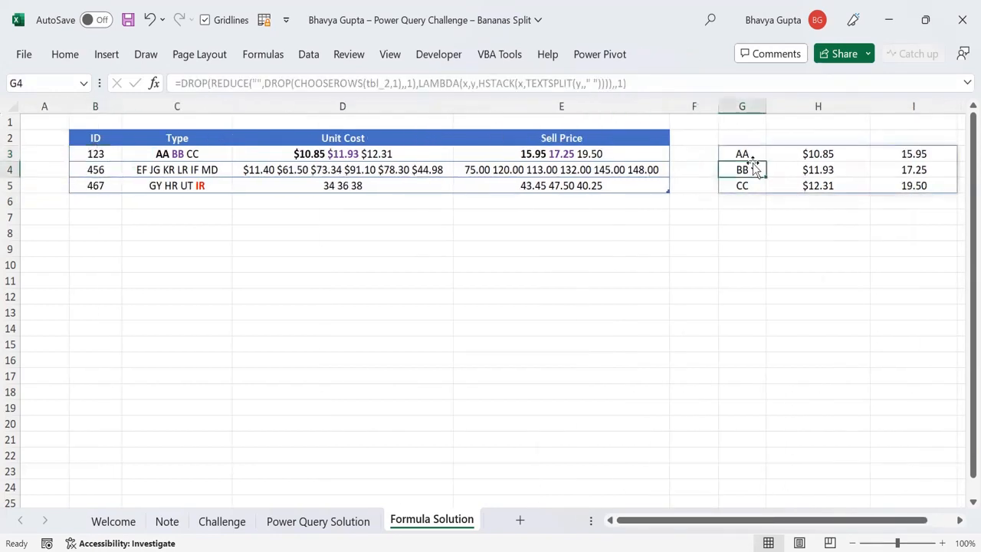
left_click(750, 154)
left_click(577, 82)
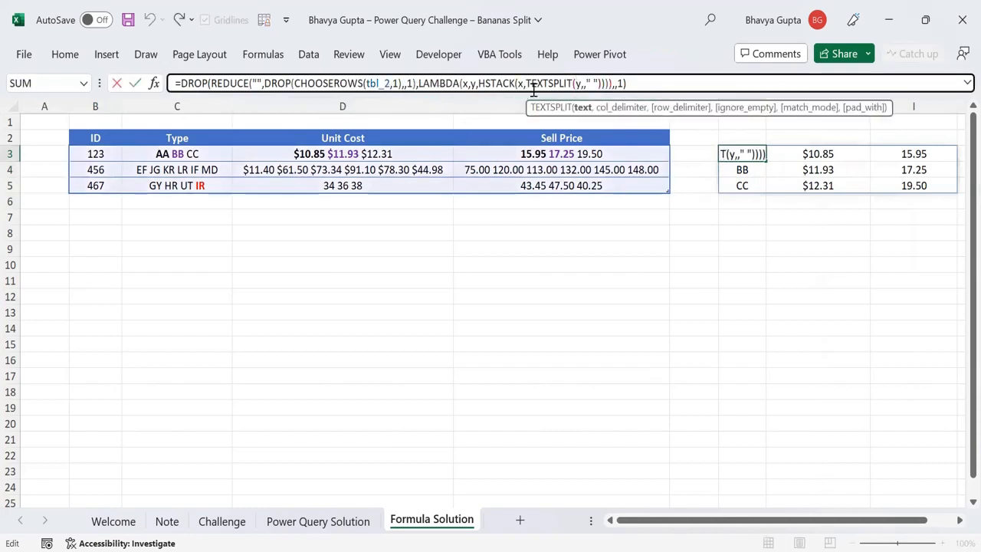
double_click(398, 84)
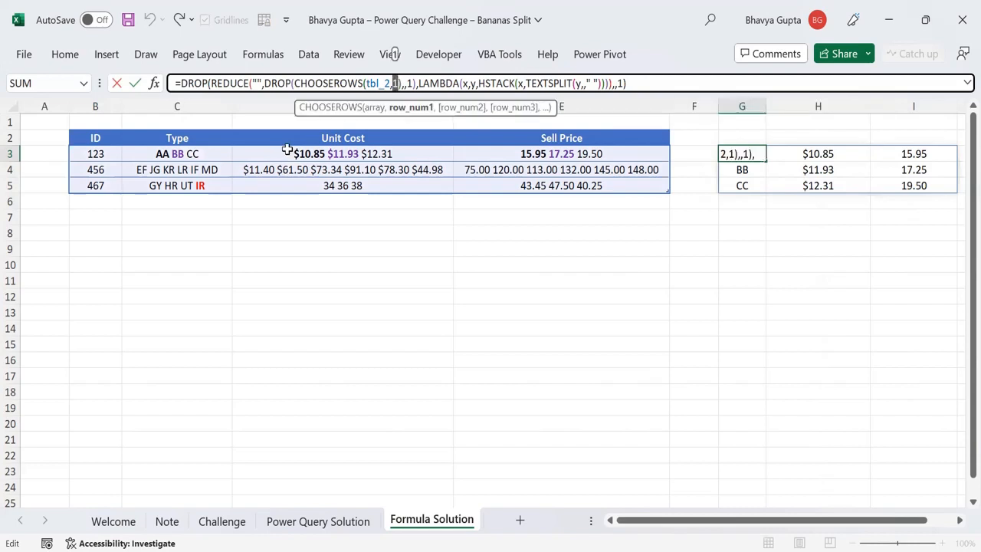
type("2")
key("ctrl+Return")
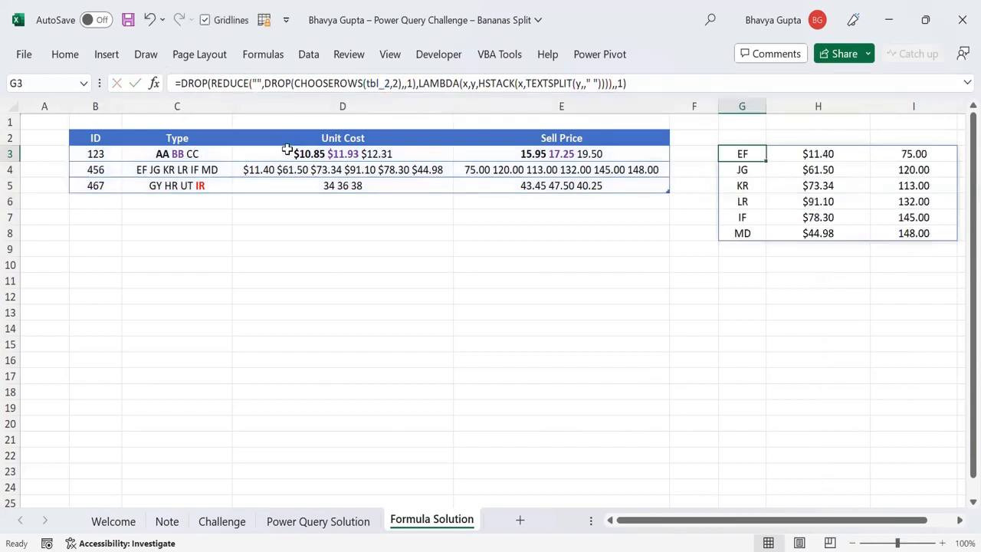
Set the CHOOSEROWS row number in the G3 formula to 3
left_click(398, 84)
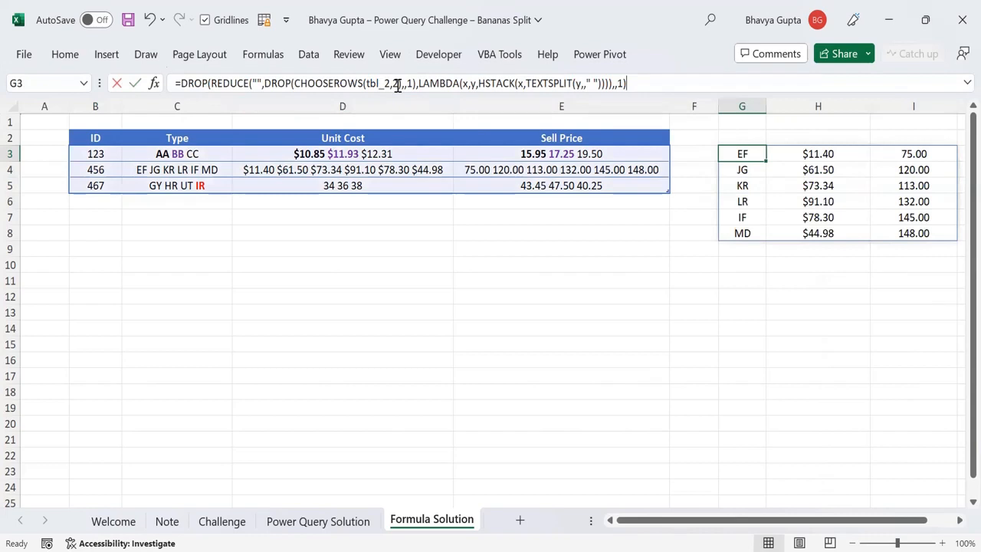
double_click(398, 85)
type("3")
key("ctrl+Return")
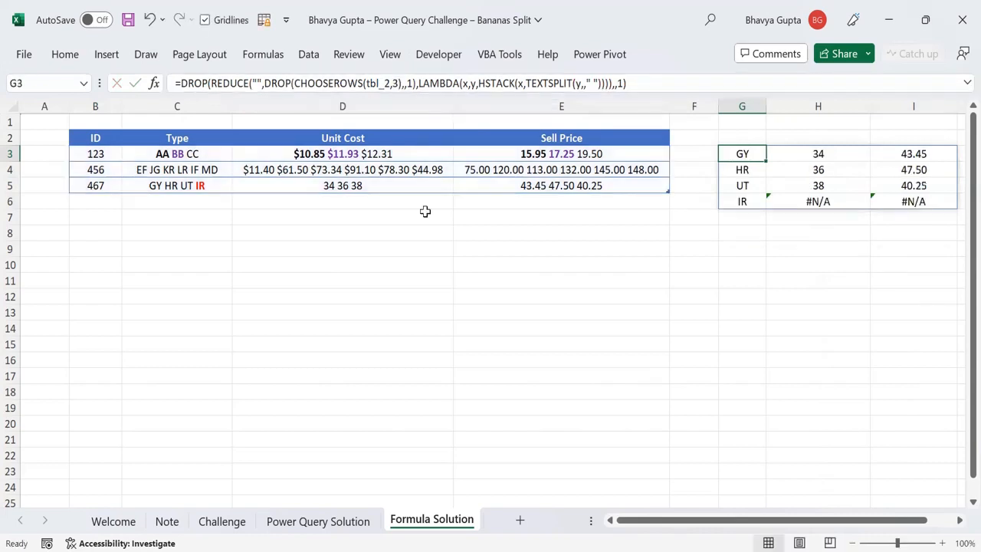
Wrap the whole G3 formula in IFNA with an empty string "" as the replacement value
left_click_drag(817, 202, 937, 202)
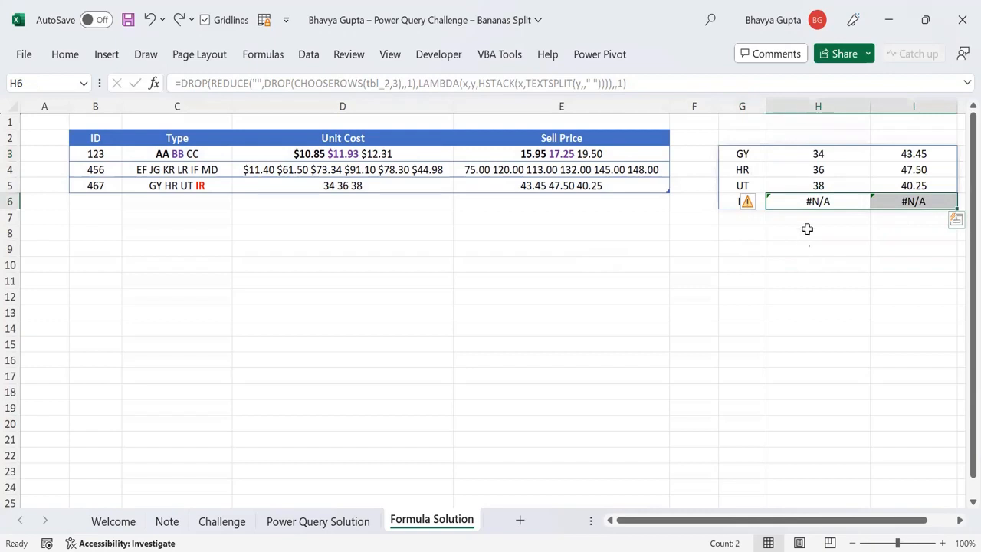
left_click(755, 154)
left_click_drag(811, 203, 888, 203)
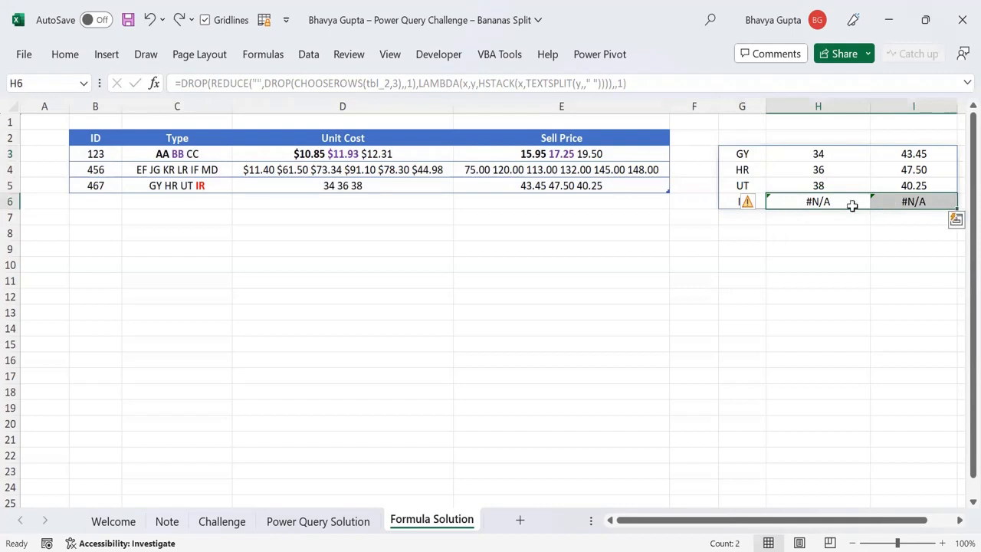
left_click(740, 156)
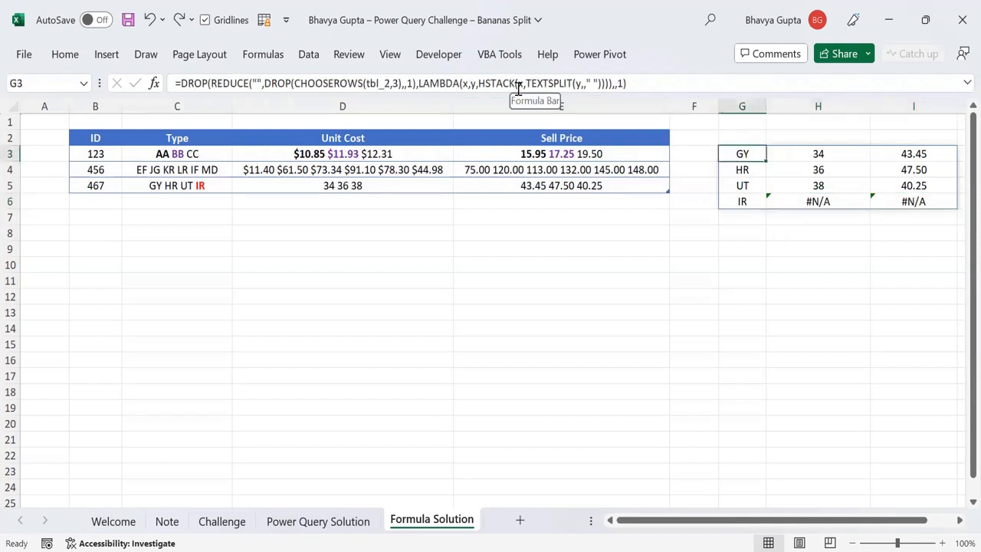
left_click_drag(478, 83, 517, 83)
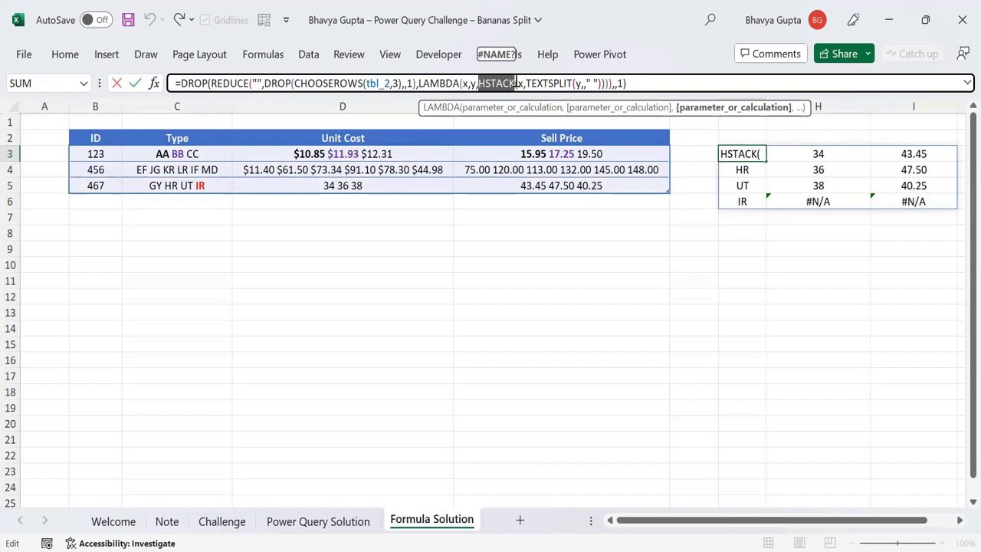
left_click(721, 157)
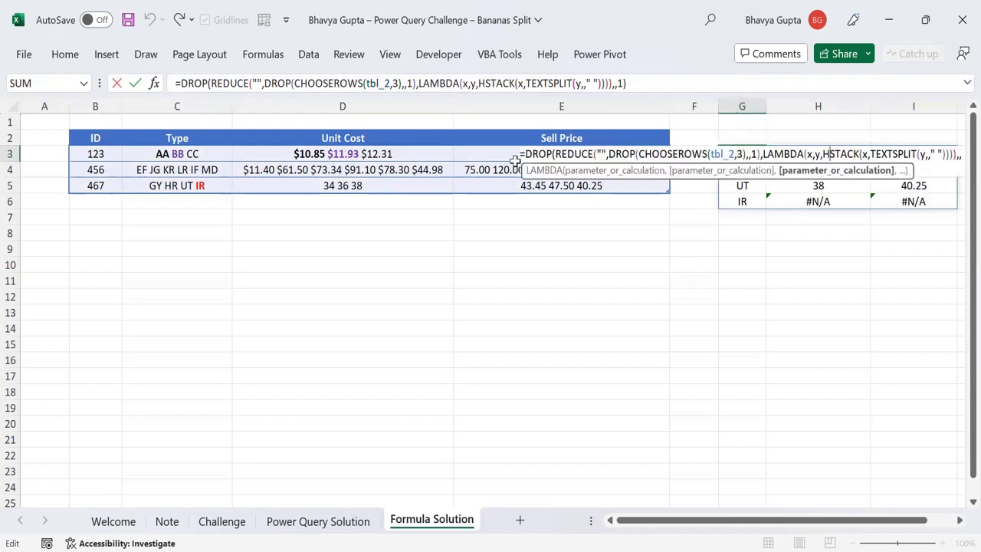
key("ctrl+Return")
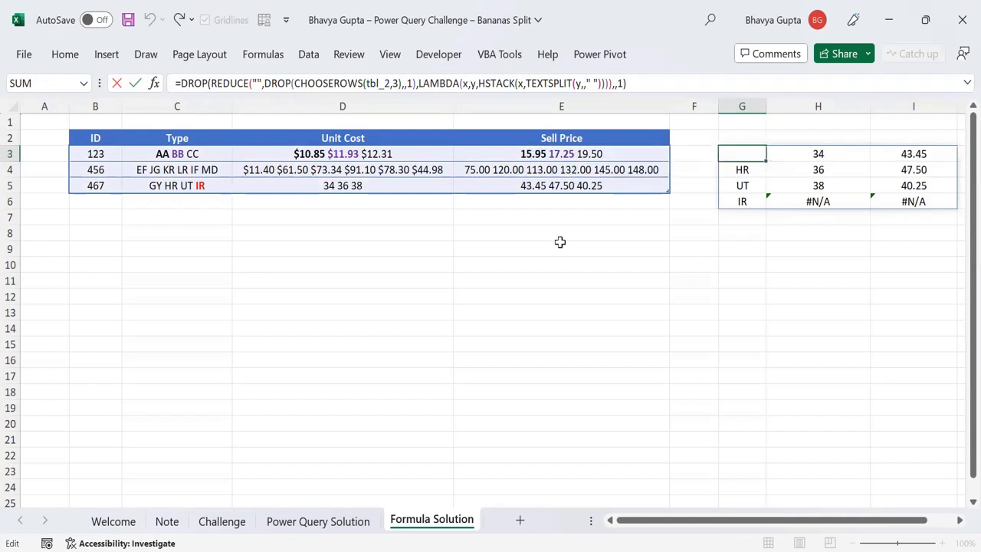
type("IFNA(")
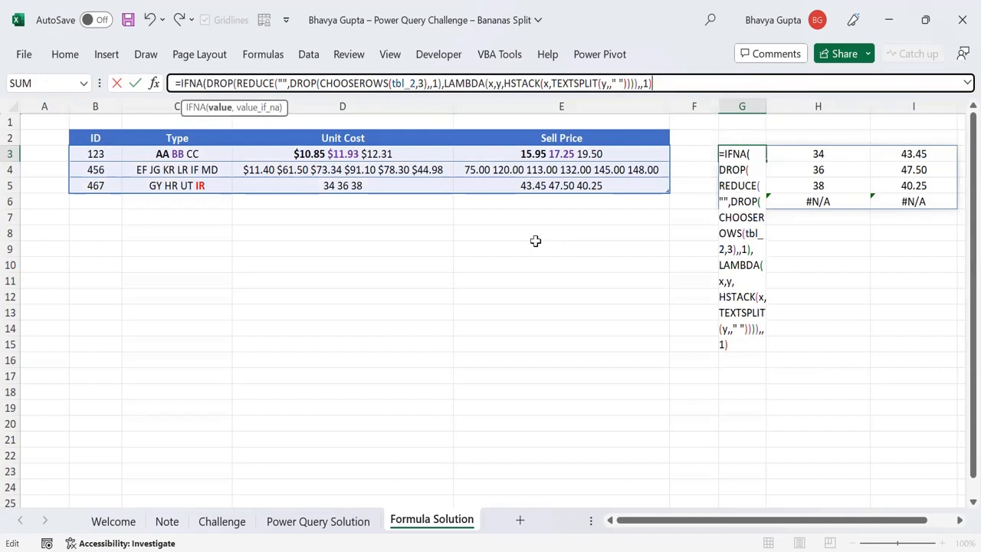
type(",\"\"")
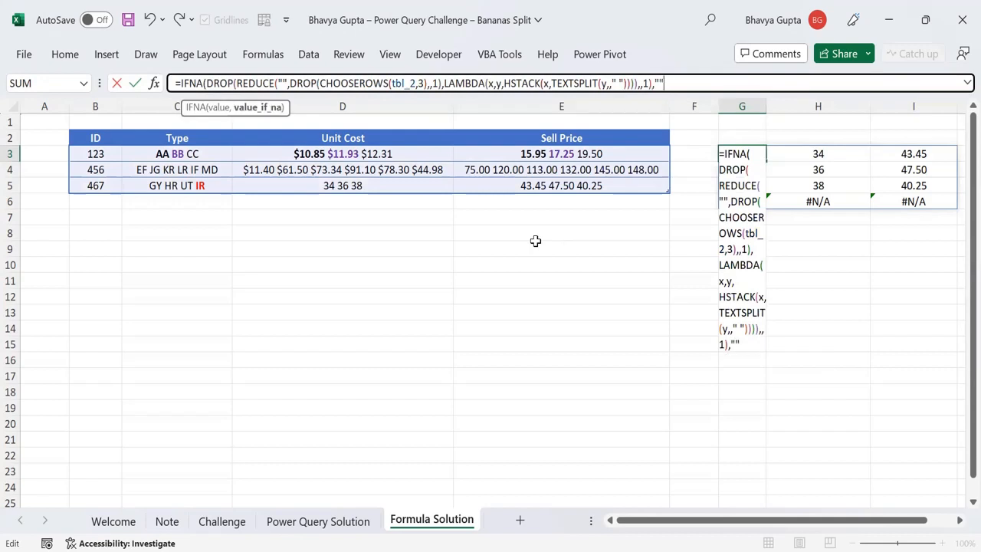
type(")")
key("Return")
key("Up")
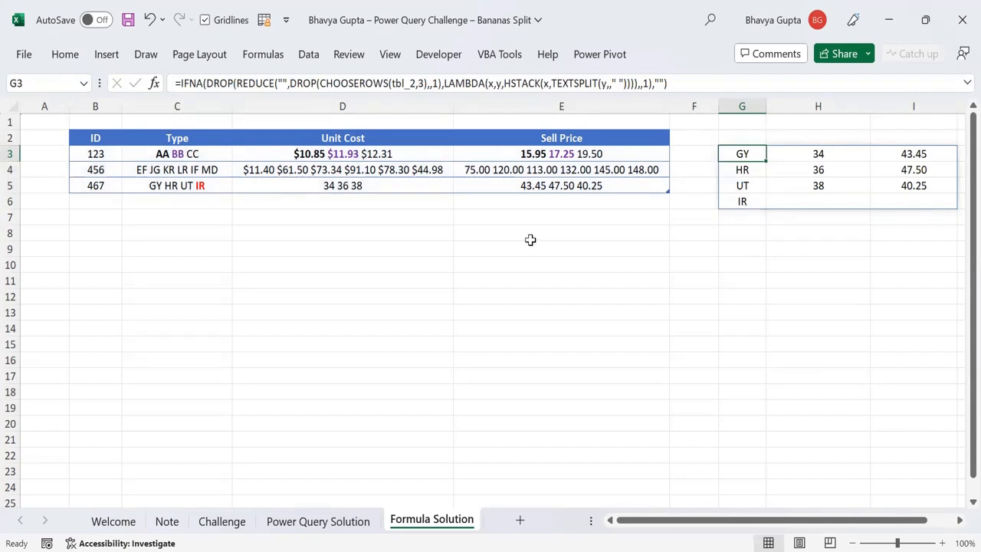
left_click(110, 154)
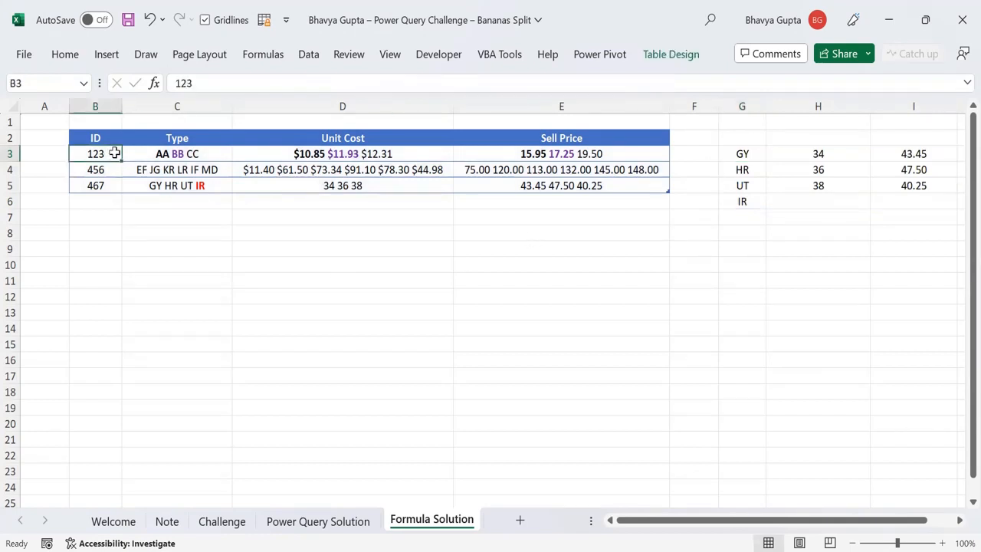
left_click(739, 153)
left_click(176, 83)
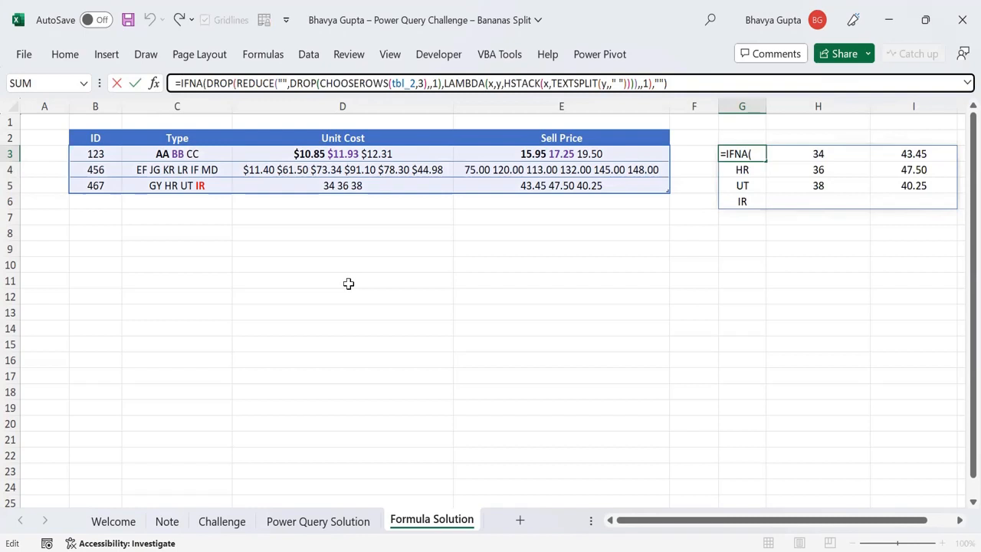
type("HSTACK(")
left_click(96, 154)
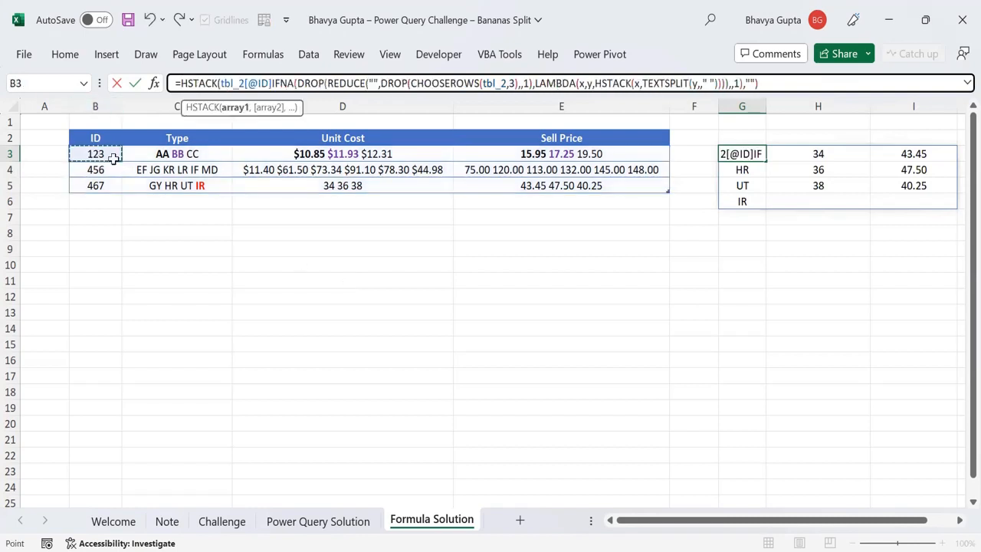
type(",")
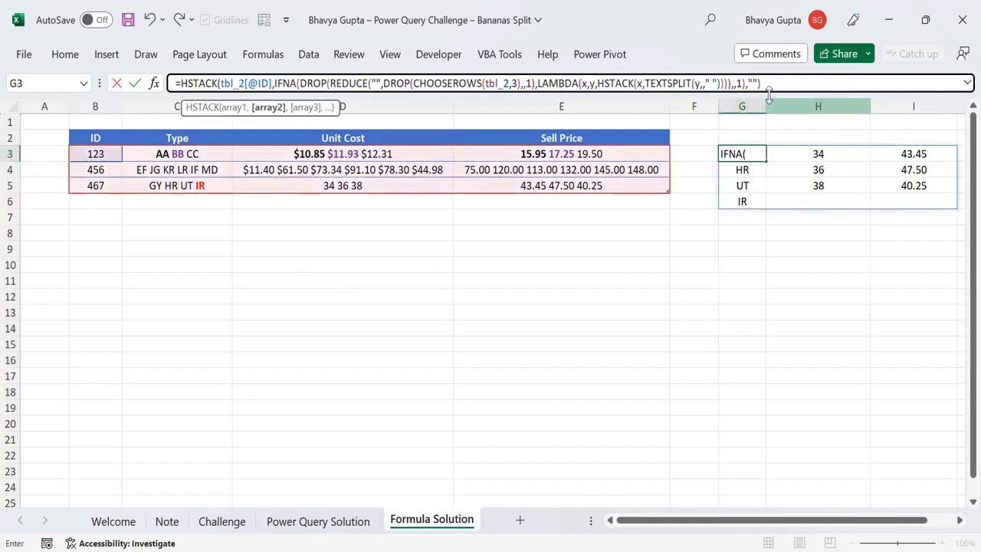
left_click(781, 79)
type(")")
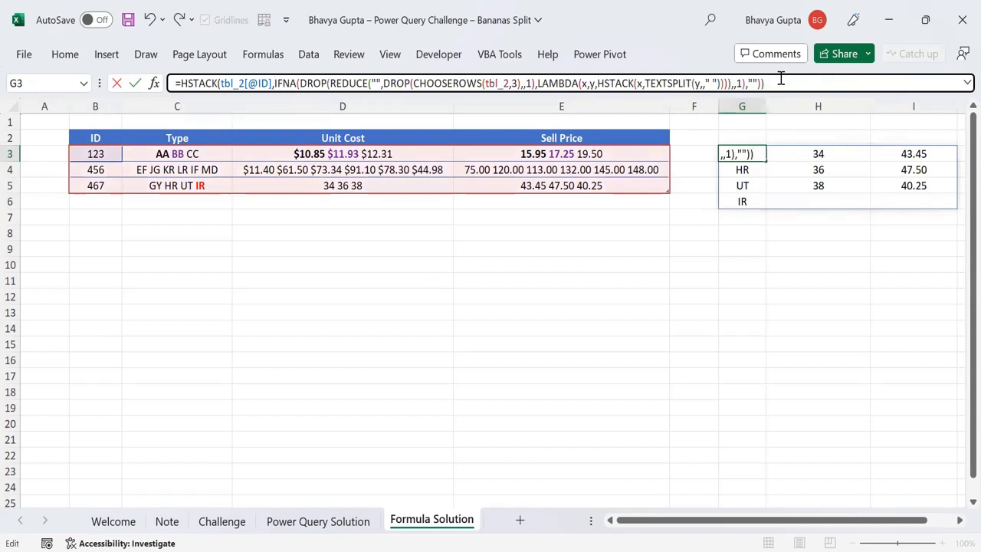
key("ctrl+Return")
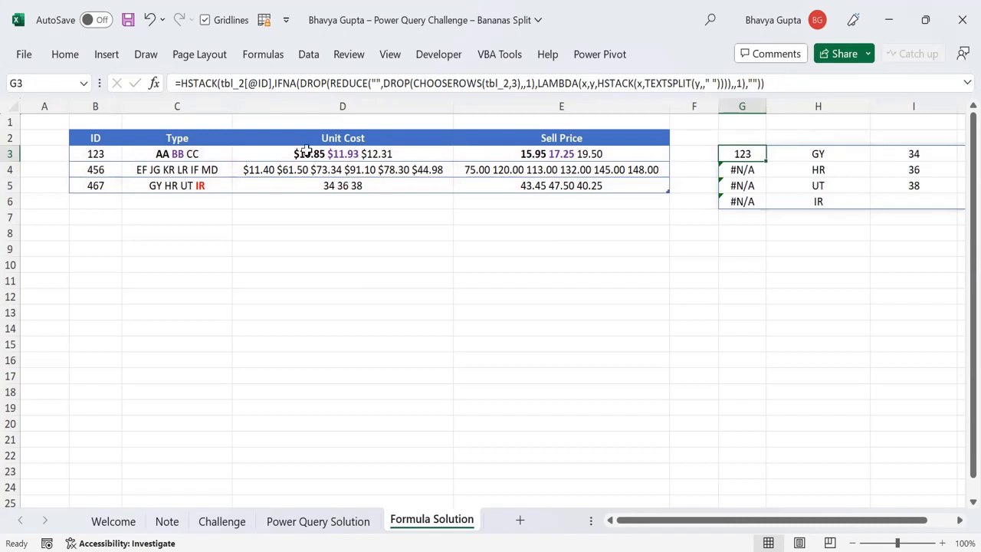
key("ctrl+z")
Compare the ID cells B3 and B5 with the spilled result range G3:I6
left_click(96, 154)
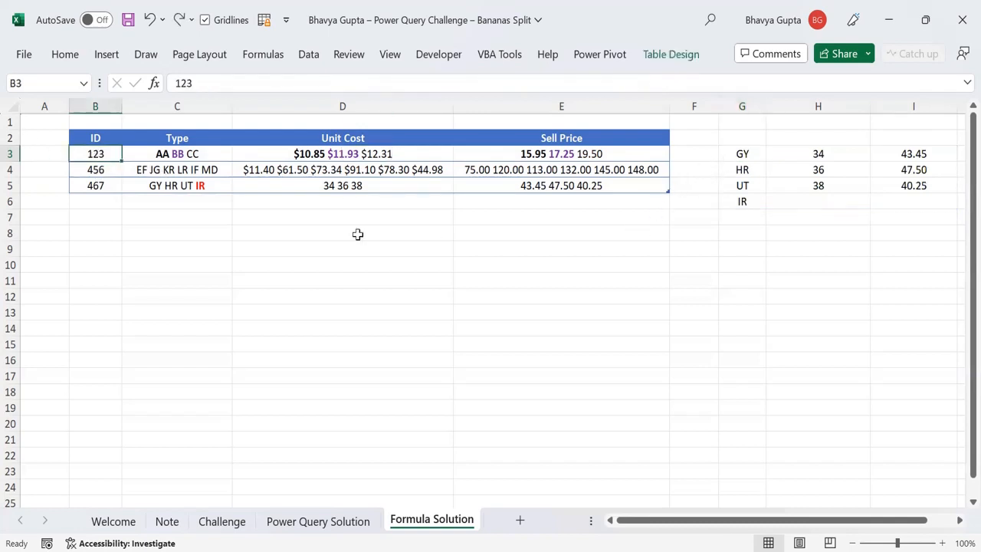
left_click(730, 156)
left_click(89, 186)
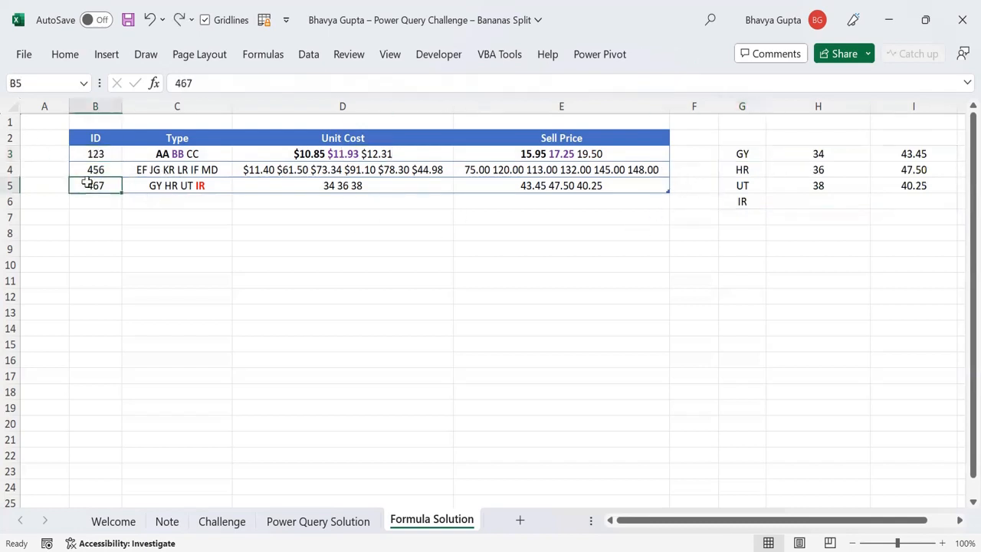
left_click_drag(754, 151, 881, 207)
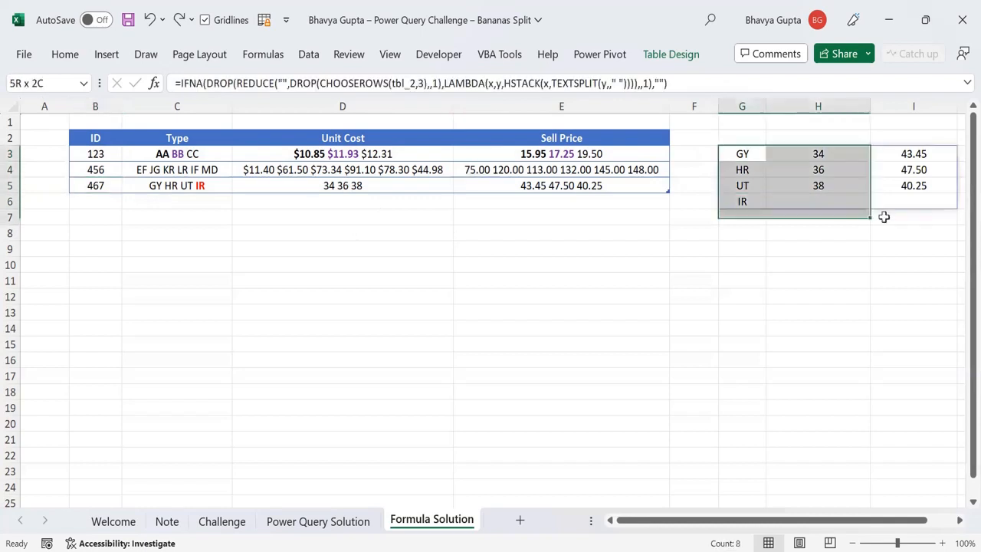
left_click(103, 184)
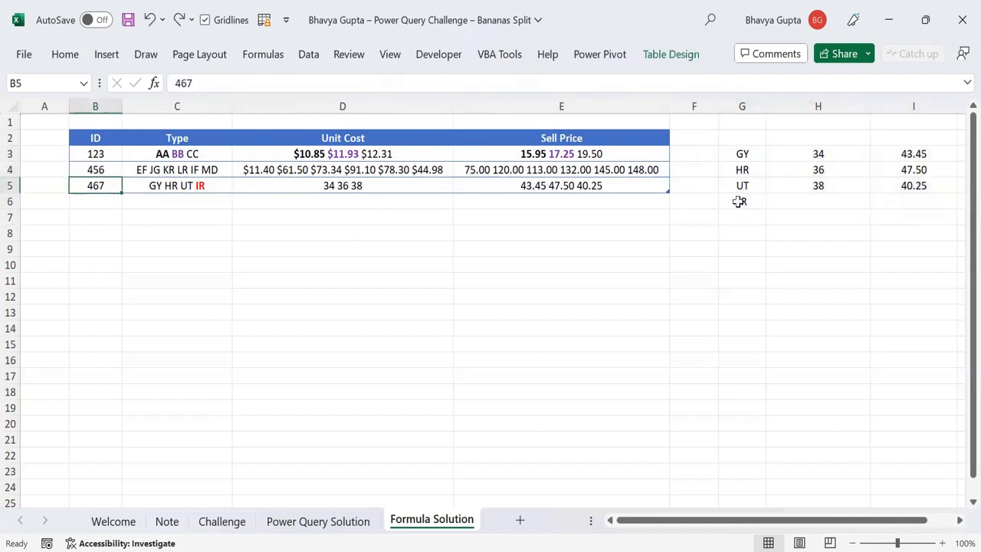
left_click_drag(743, 157, 942, 199)
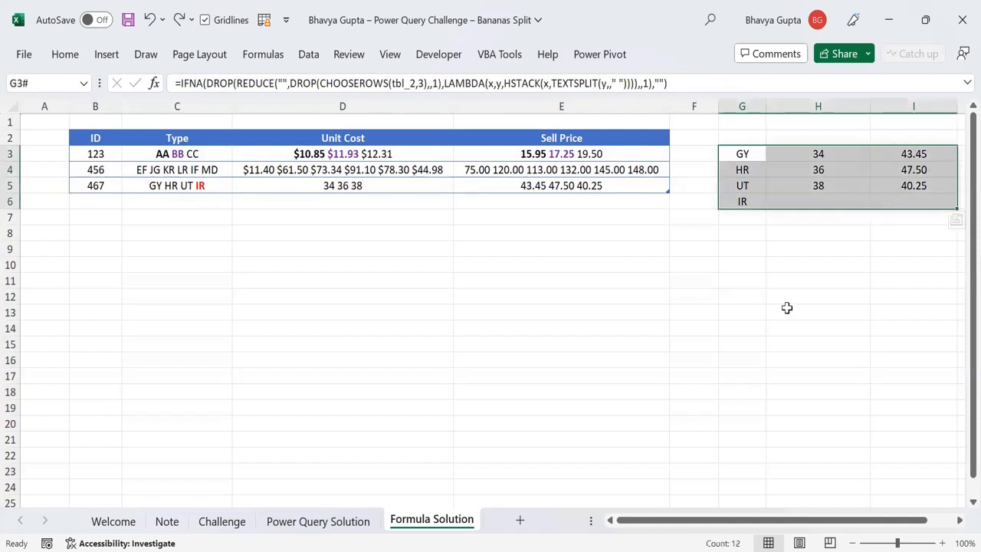
Compare ID cell B5 with the spilled range starting at G3, and enlarge the formula bar to two lines
left_click(95, 186)
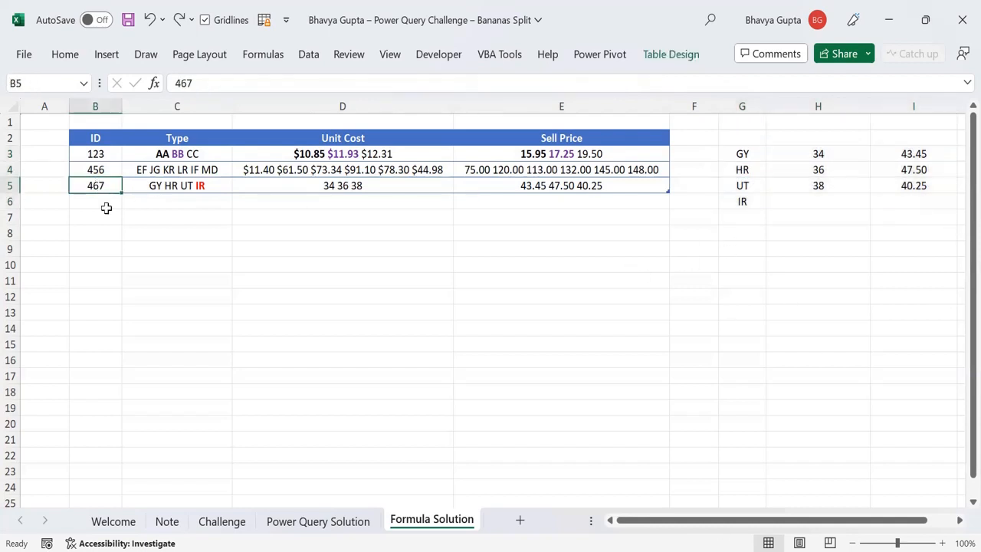
left_click_drag(752, 157, 877, 201)
left_click(756, 158)
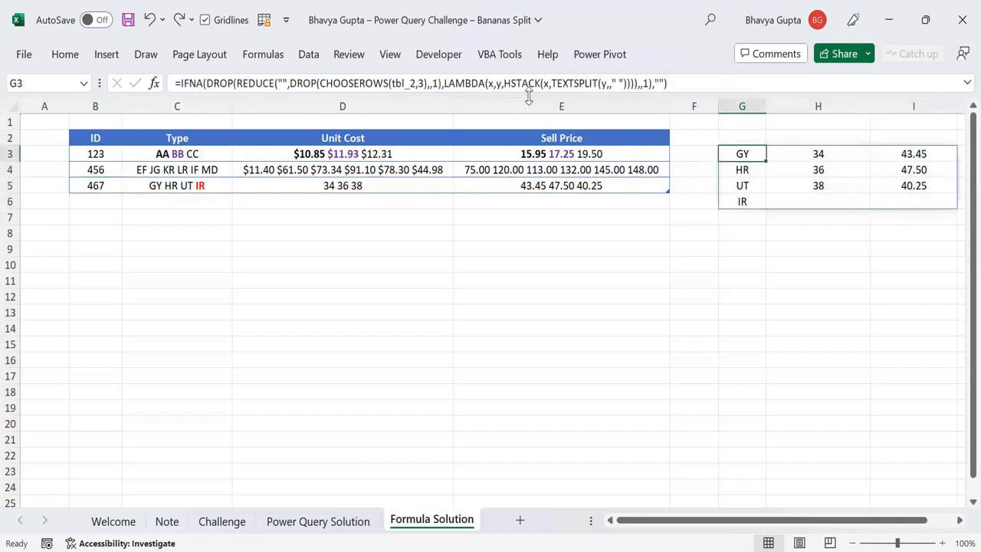
left_click_drag(500, 107, 500, 123)
Start an EXPAND formula in G8 with INDEX(tbl_2[ID],3,1) as its array
left_click(742, 253)
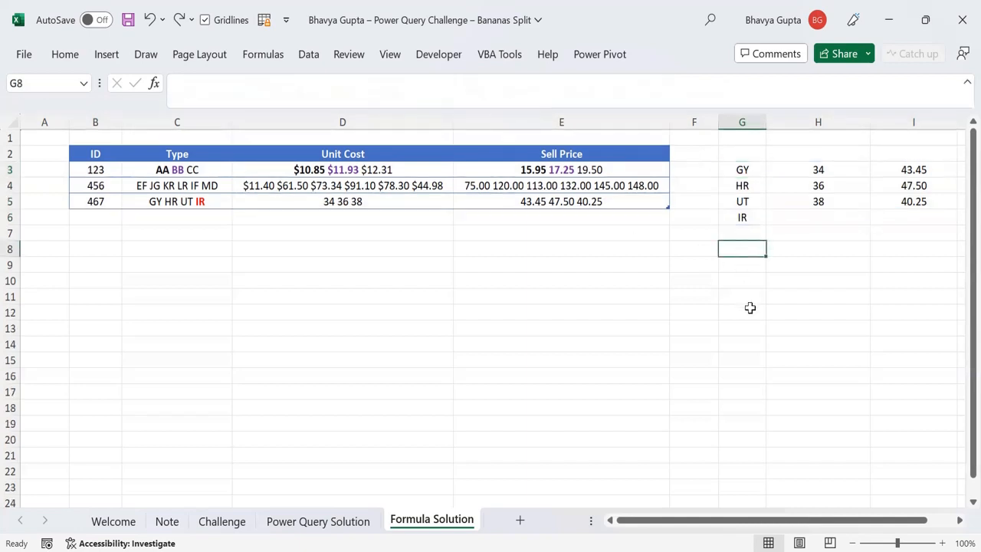
type("=")
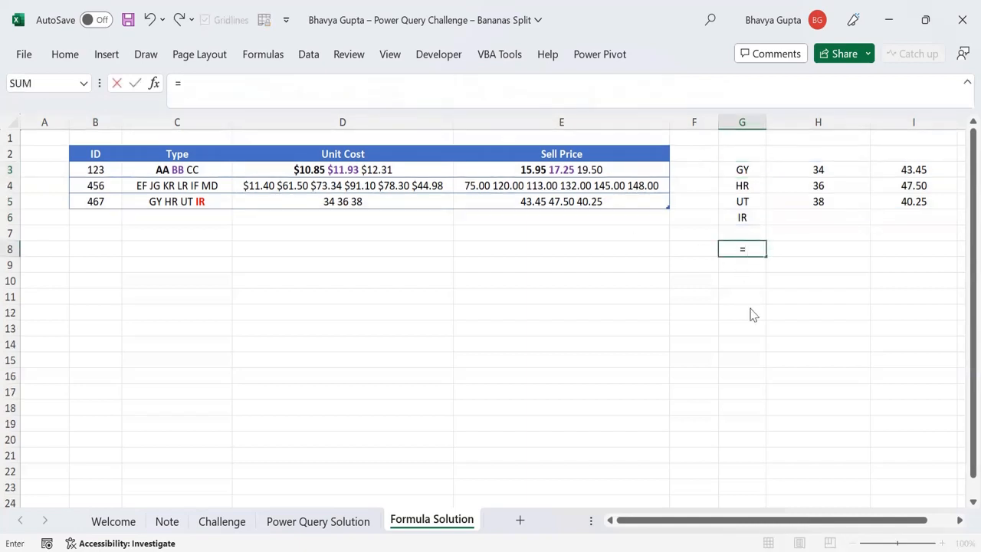
type("exp")
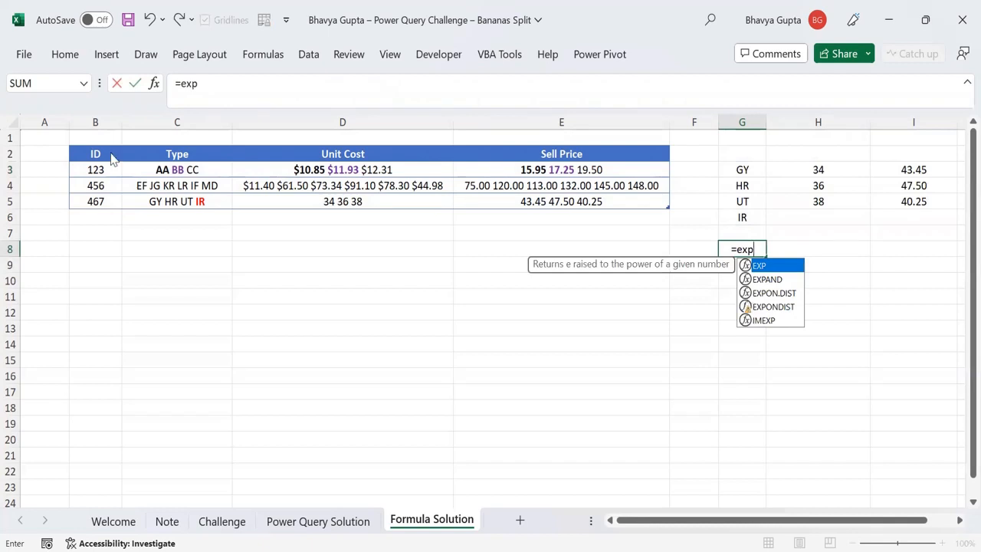
key("Down")
key("Tab")
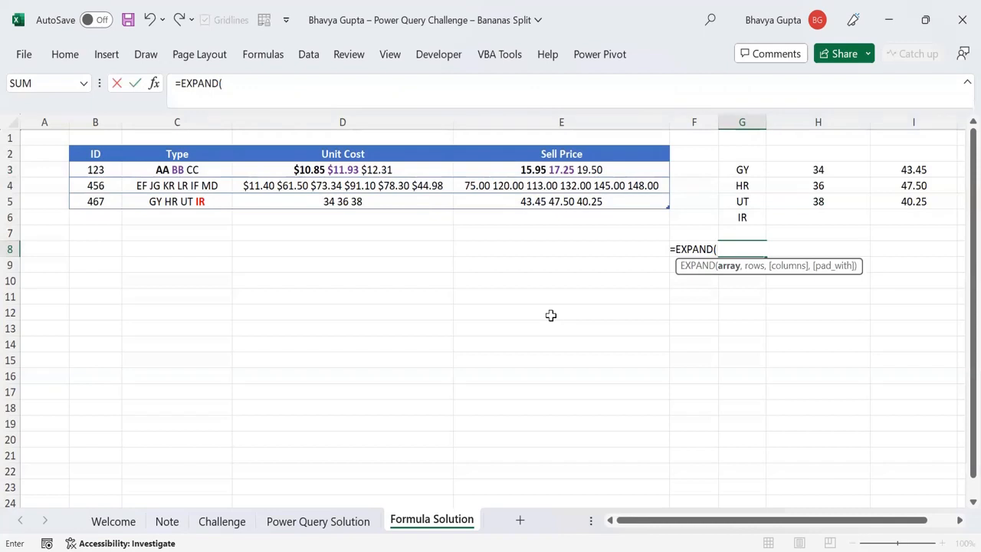
type("INDEX(")
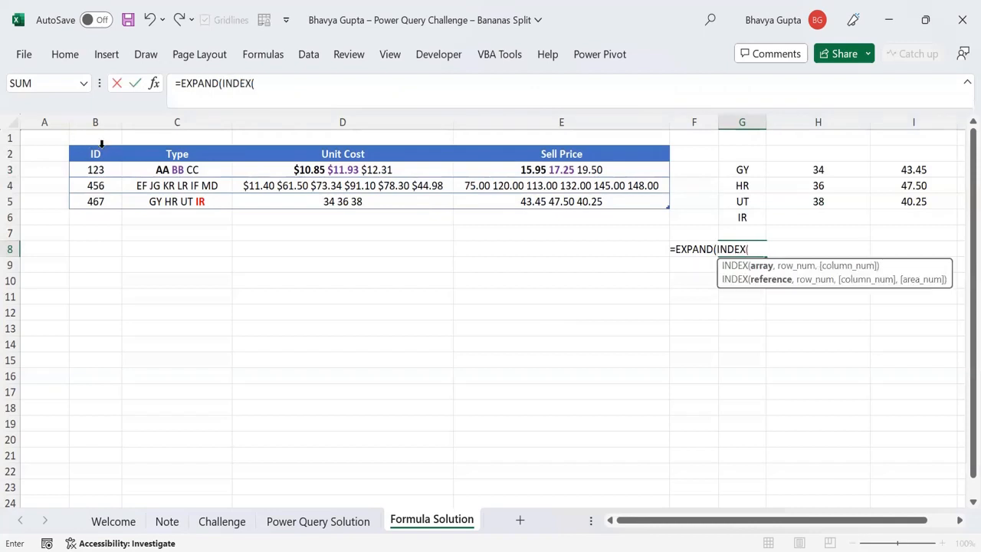
left_click(99, 146)
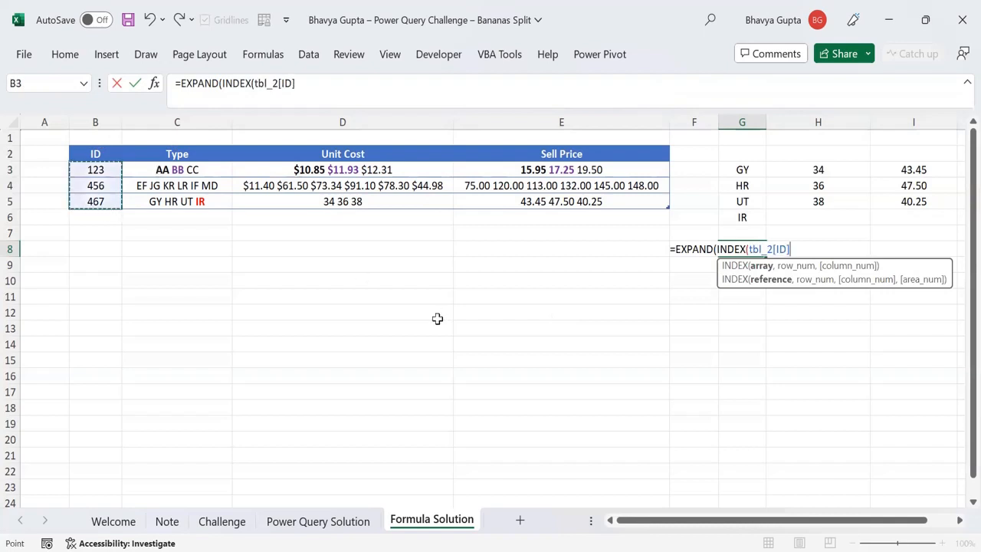
type(",3,1")
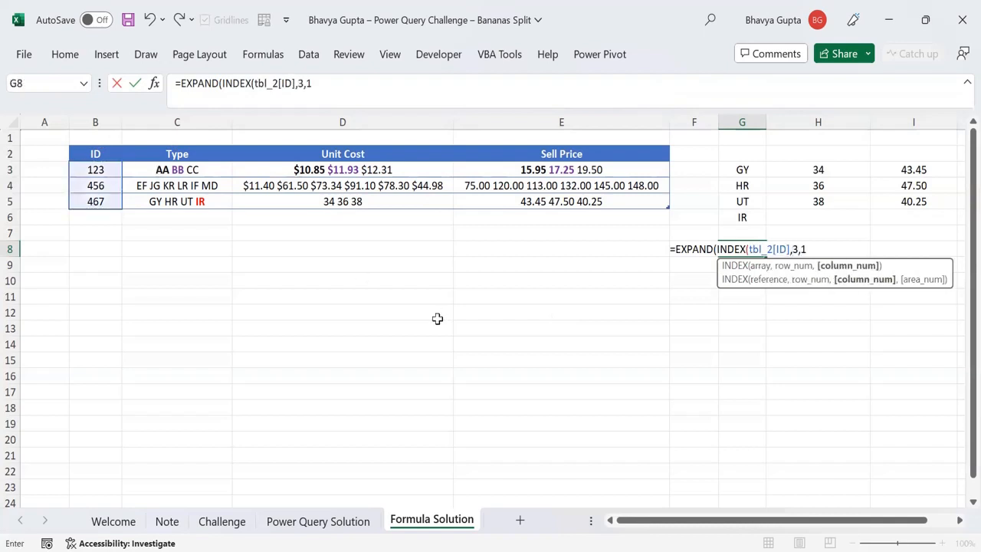
type(")")
key("BackSpace")
type(")")
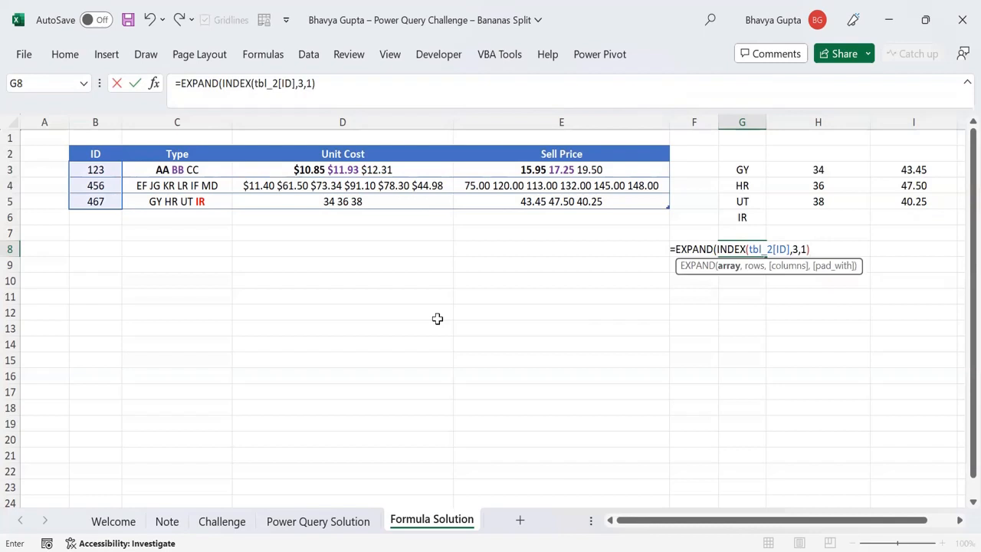
Complete the G8 EXPAND formula with ROWS(G3#) as its rows argument
type(",,")
key("BackSpace")
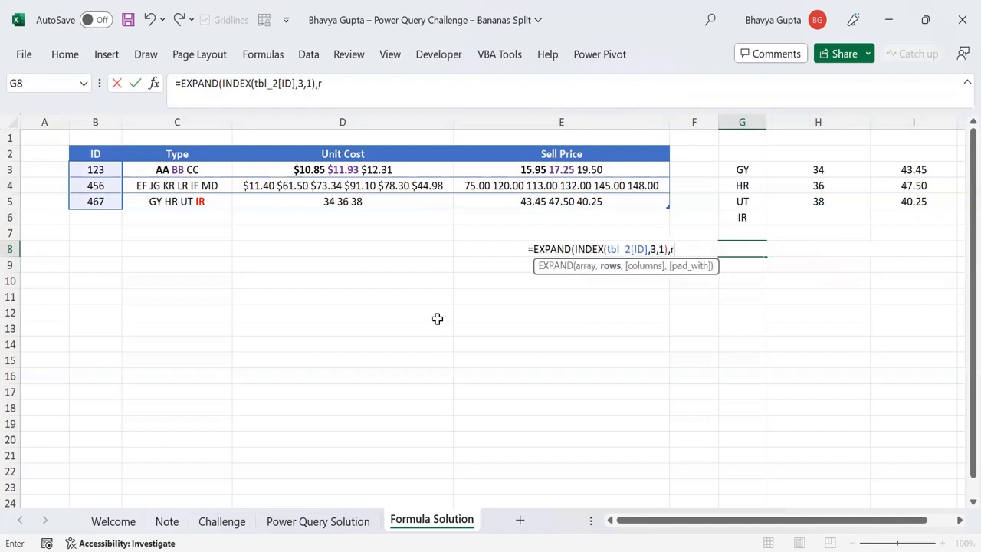
type("rows")
key("Tab")
left_click(723, 171)
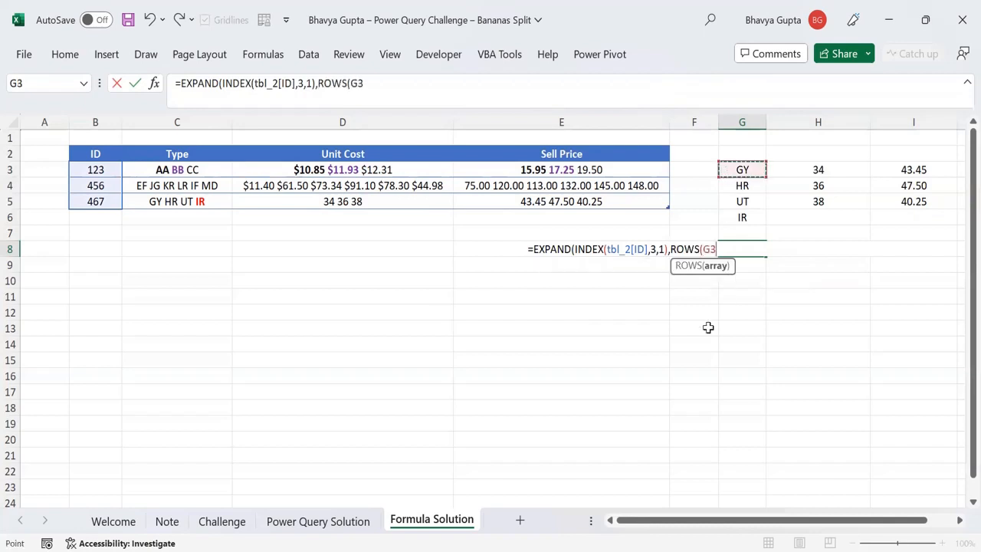
type("#")
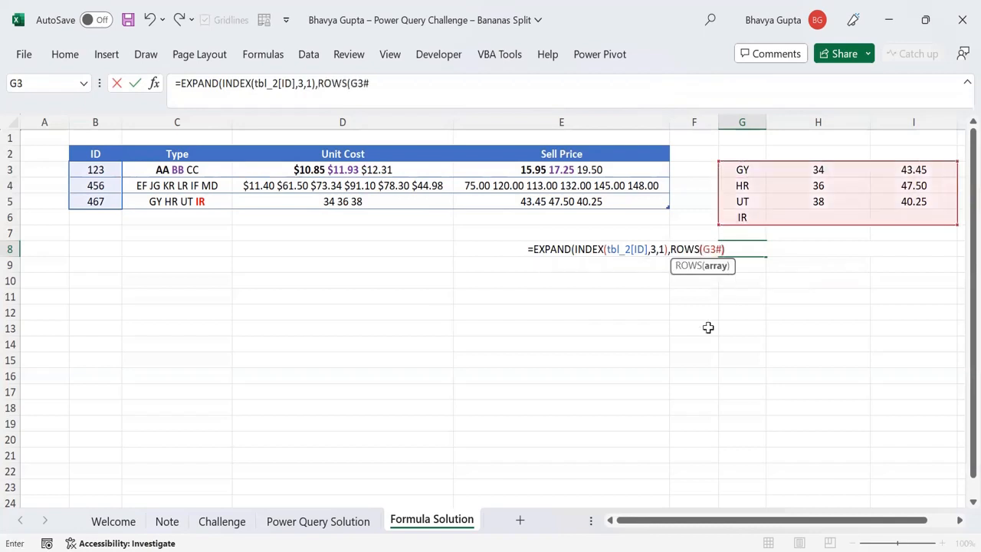
key("ctrl+Return")
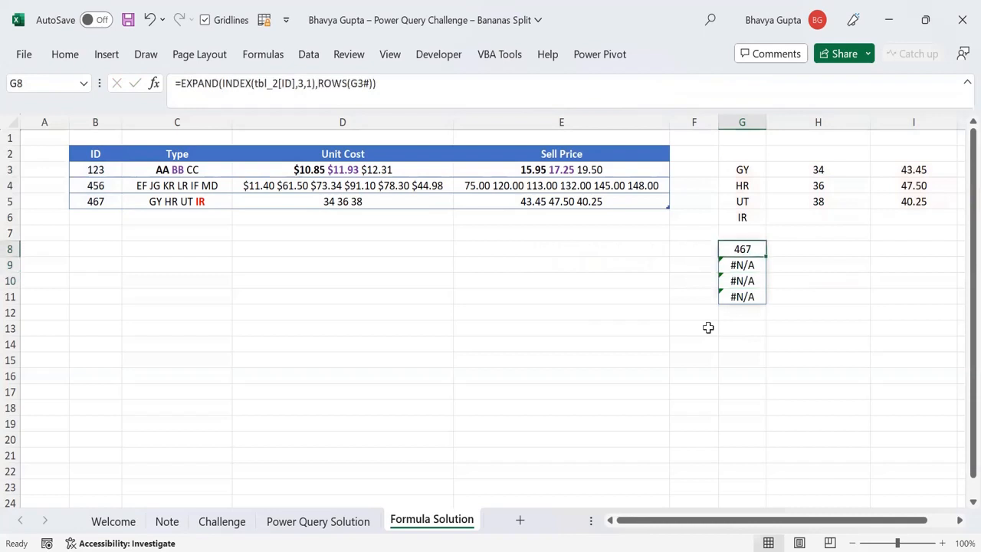
Try adding a copy of INDEX(tbl_2[ID],3,1) as the argument after ROWS(G3#) in the G8 EXPAND formula
left_click(386, 92)
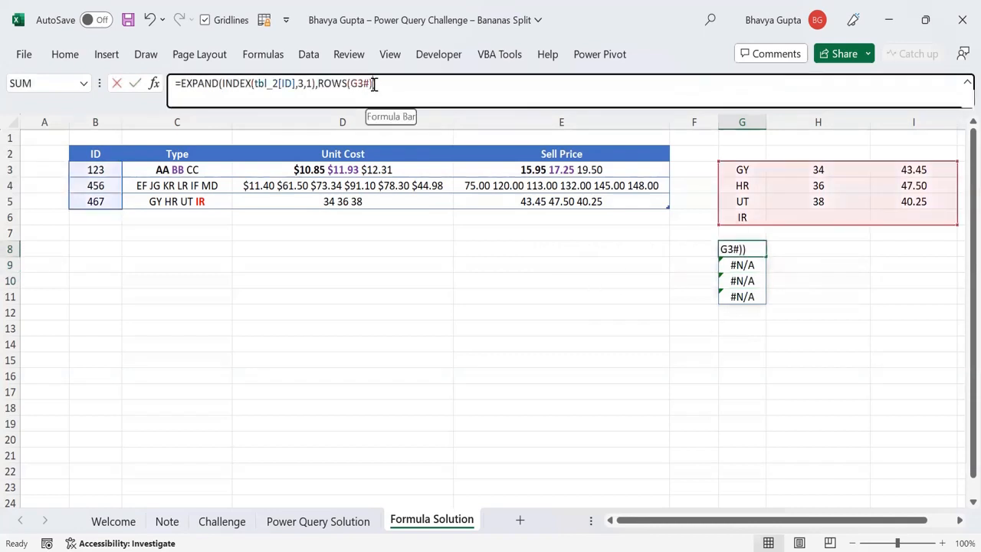
type(",")
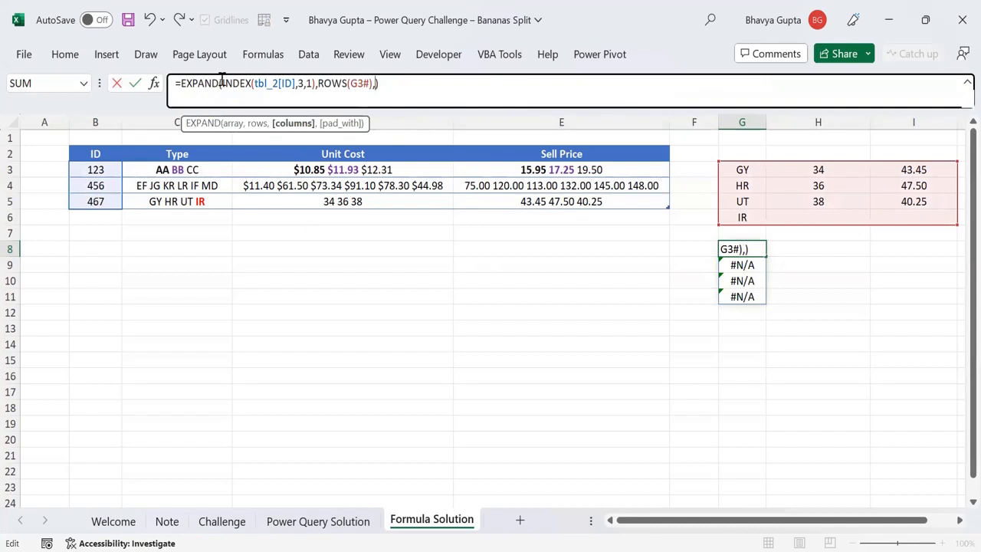
left_click_drag(221, 82, 316, 86)
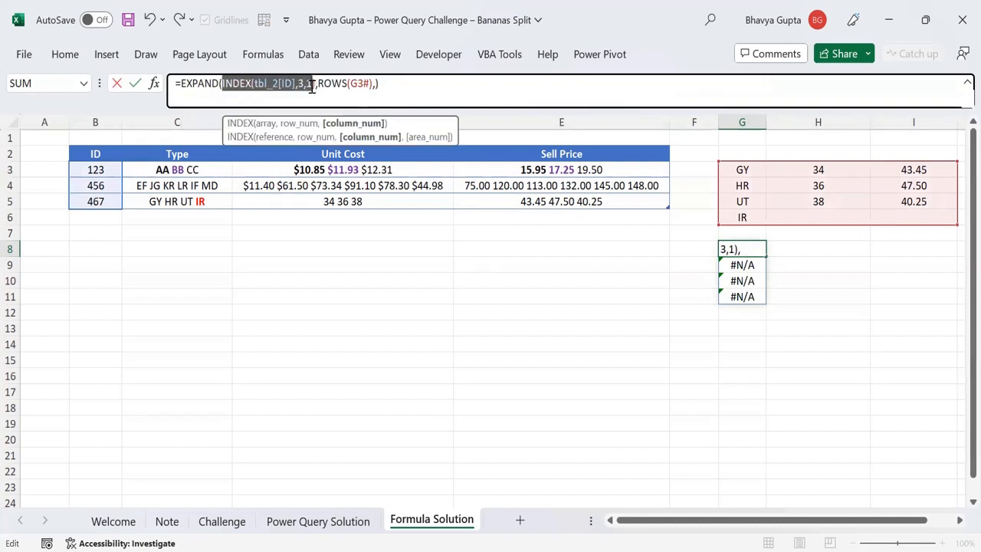
key("ctrl+c")
left_click(376, 86)
type(",")
key("ctrl+v")
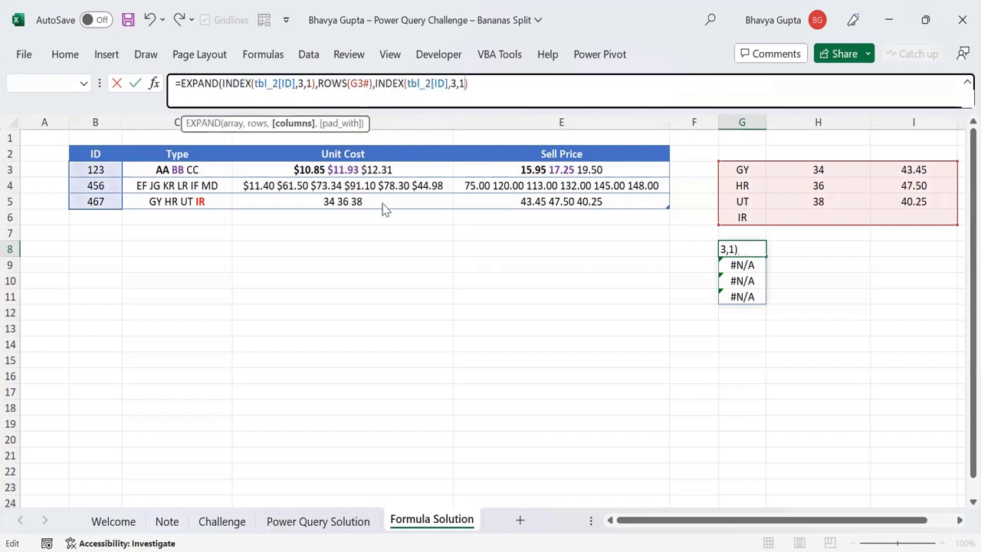
key("Return")
key("Return")
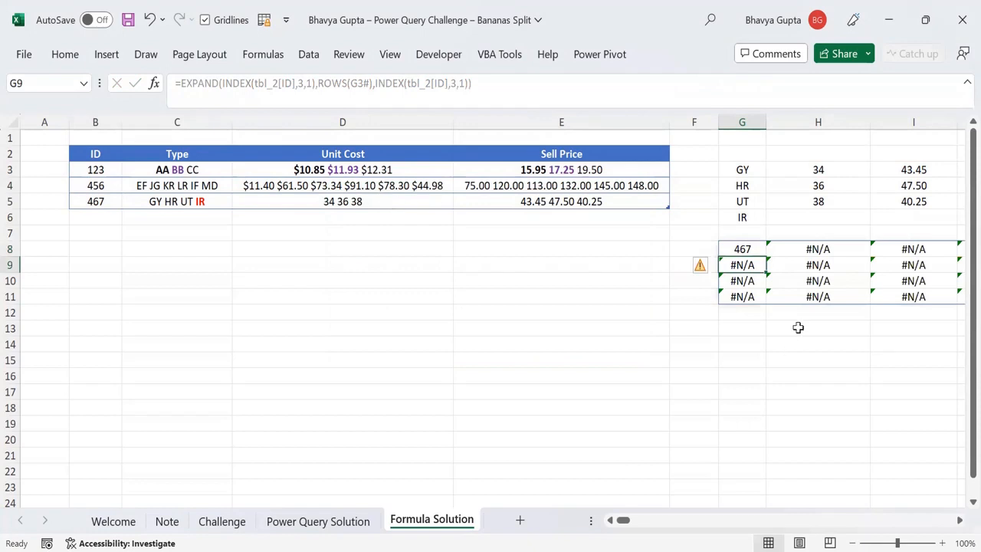
Leave the columns argument of EXPAND in G8 empty so the second INDEX(tbl_2[ID],3,1) serves as pad_with
left_click(748, 250)
left_click(377, 86)
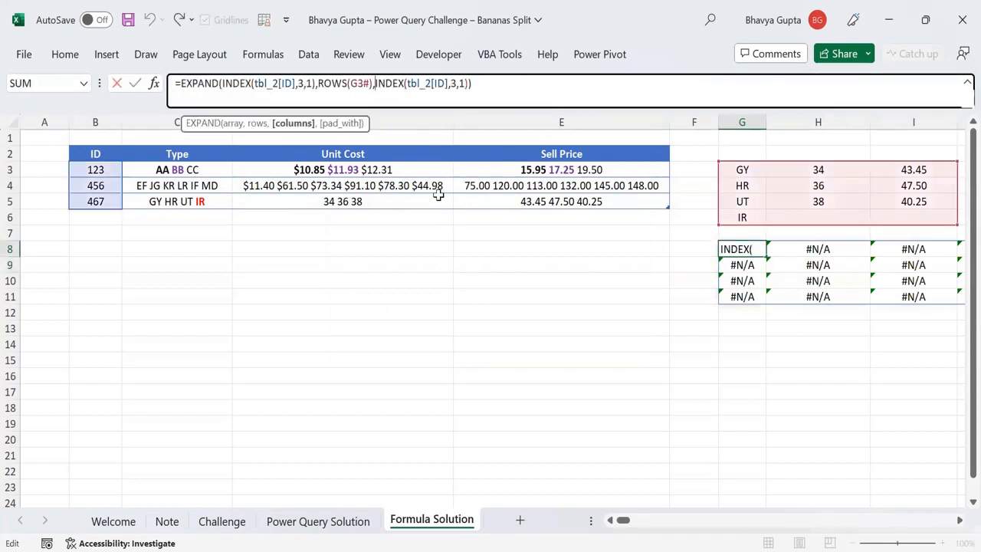
type(",")
key("ctrl+Return")
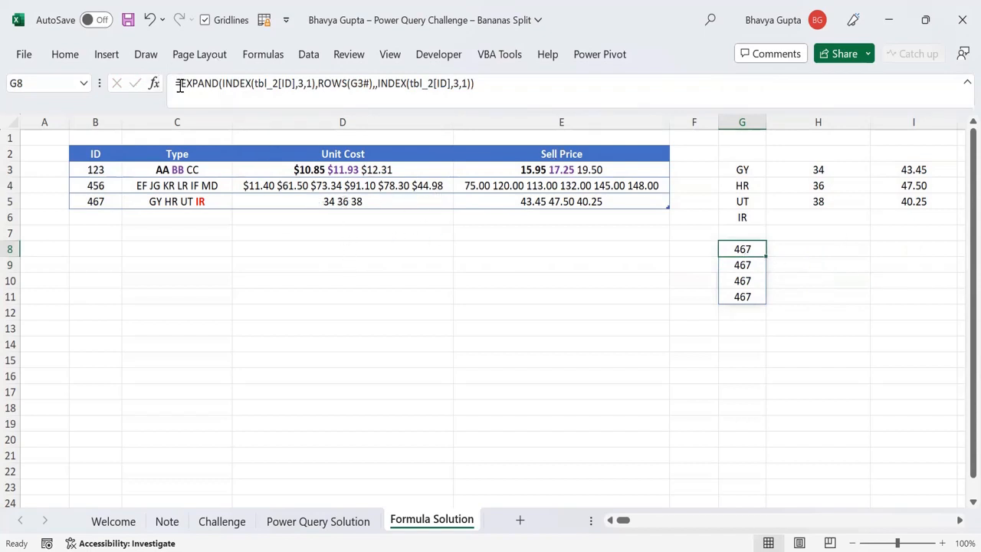
Strip EXPAND and its extra arguments from G8, leaving only =INDEX(tbl_2[ID],3,1)
left_click_drag(180, 82, 222, 90)
type("E")
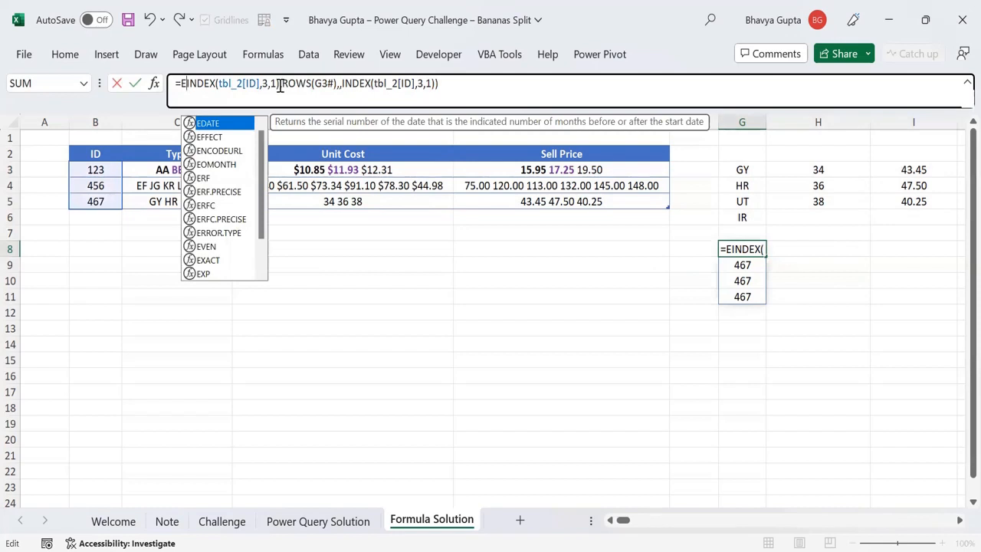
left_click_drag(281, 85, 456, 87)
key("Delete")
key("Return")
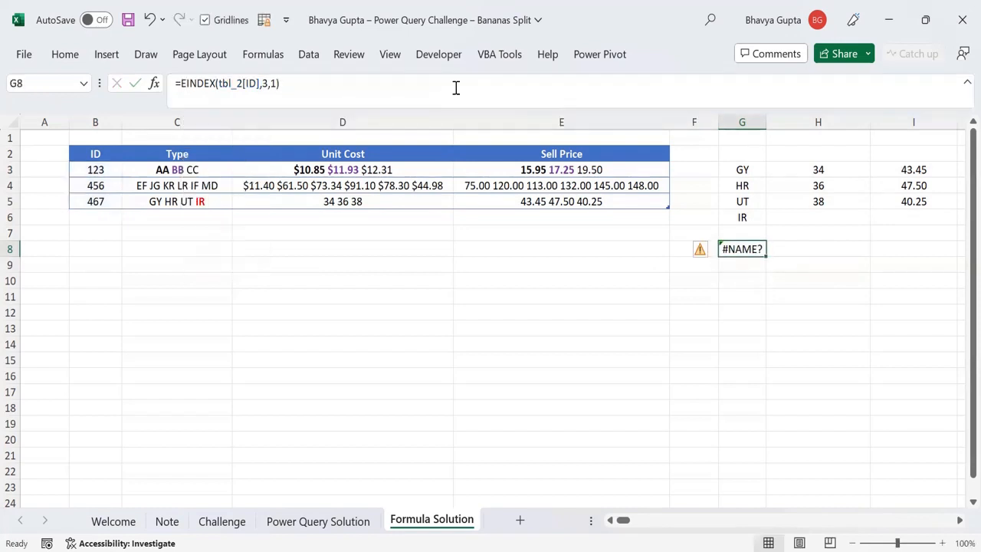
left_click(220, 83)
left_click_drag(220, 83, 261, 82)
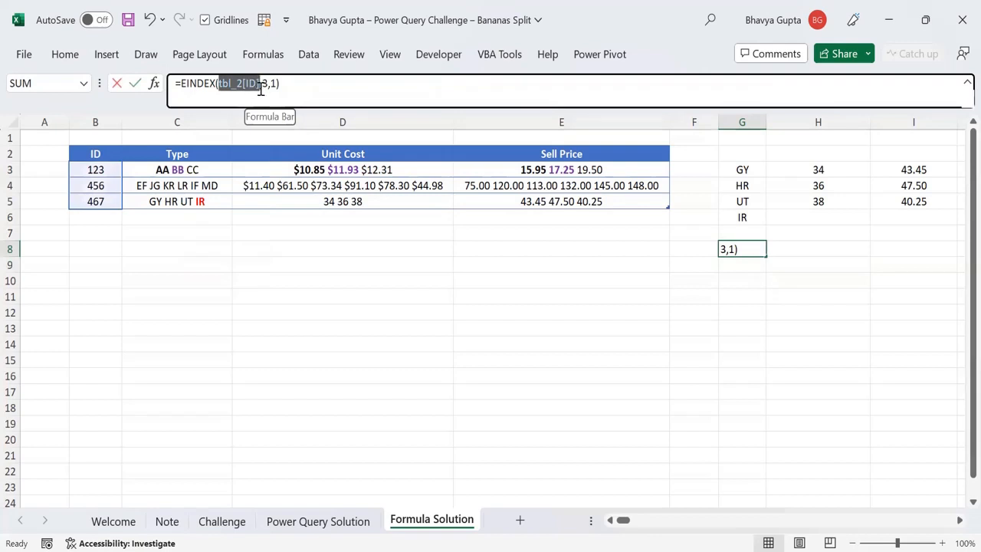
left_click(186, 82)
key("BackSpace")
key("Return")
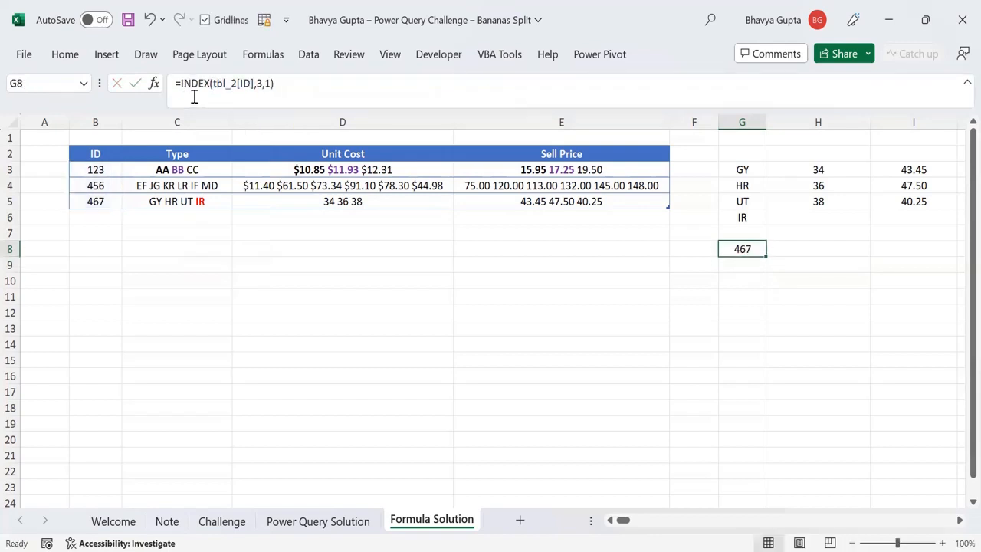
Insert SEQUENCE(ROWS(G3#)) in front of INDEX in the G8 formula
left_click(754, 173)
left_click_drag(754, 173, 882, 210)
left_click(742, 249)
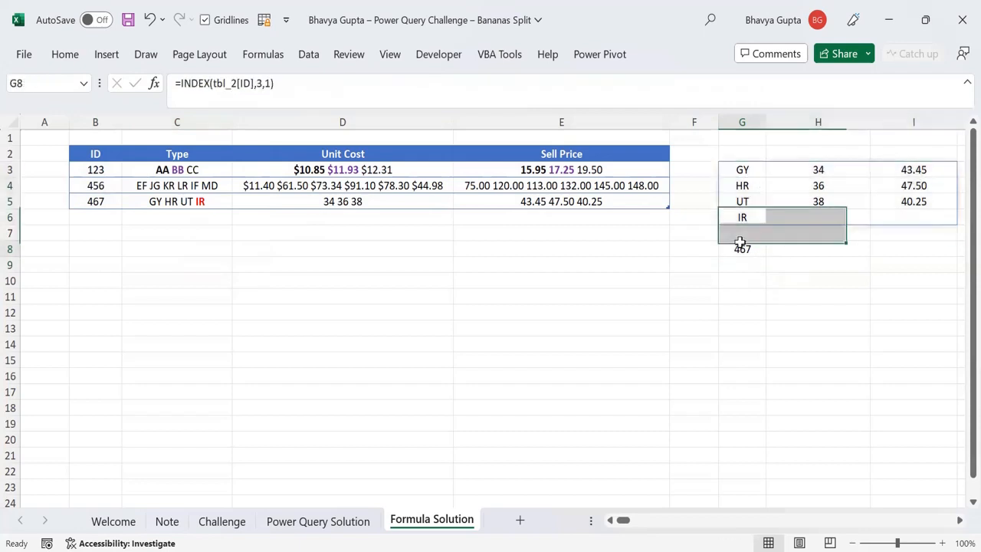
left_click(178, 83)
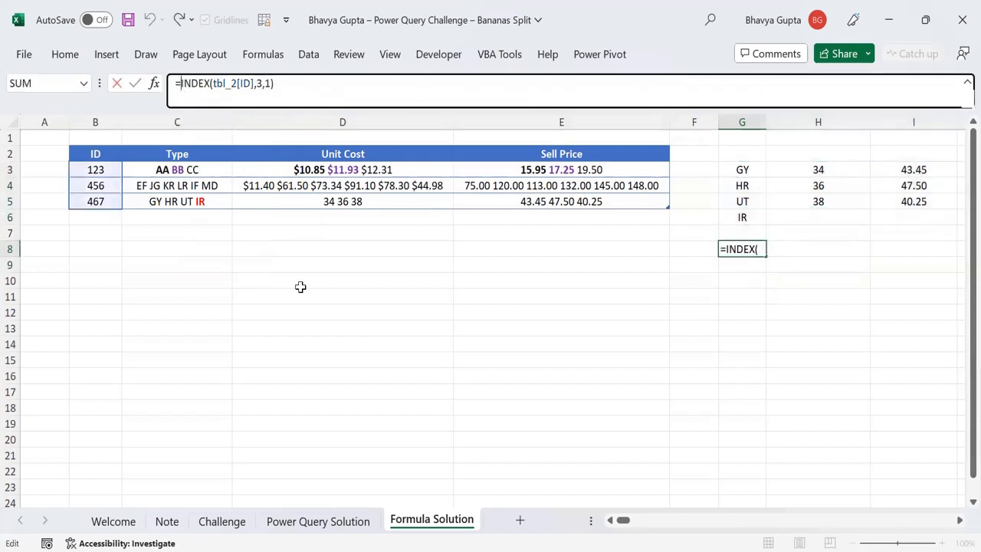
type("SEQUENCE(")
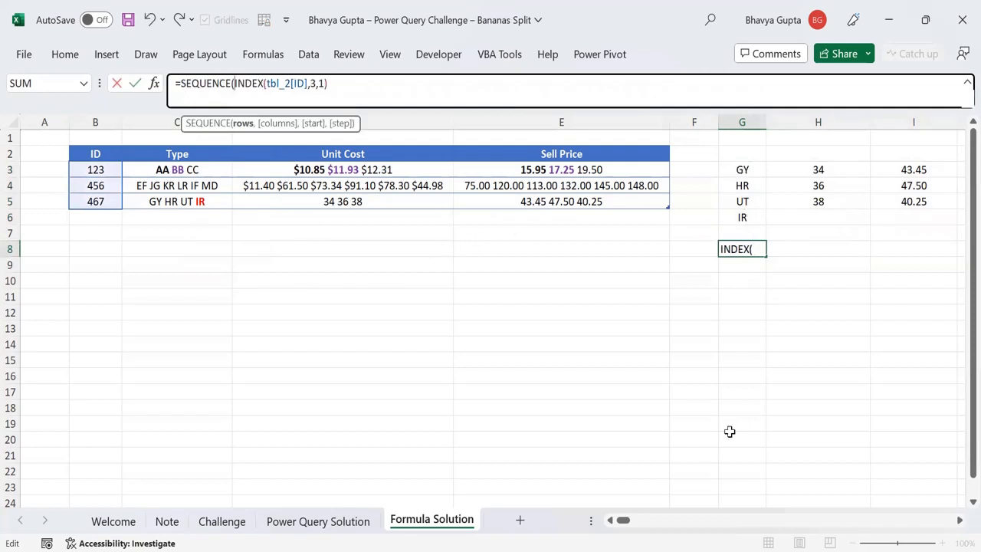
type("ROWS(")
left_click(742, 169)
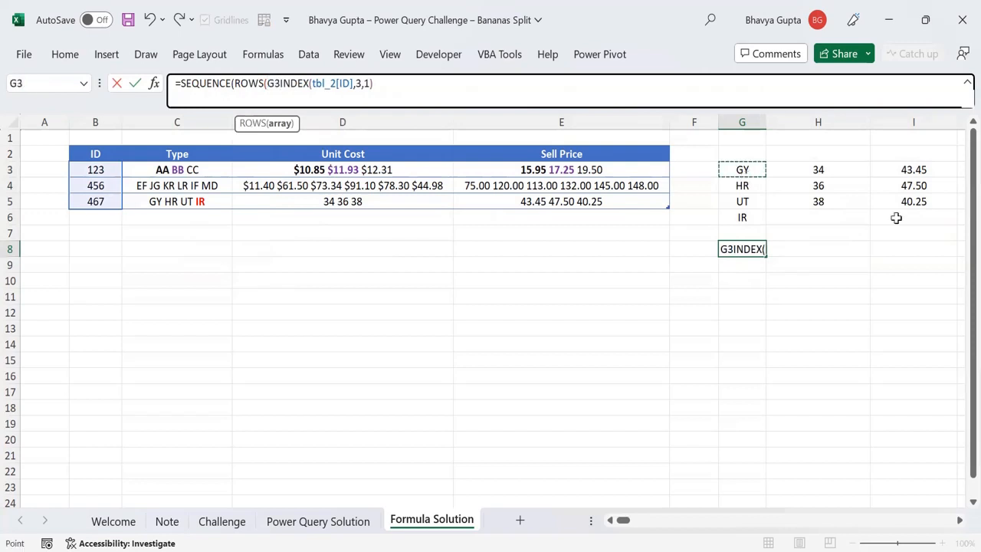
type("#")
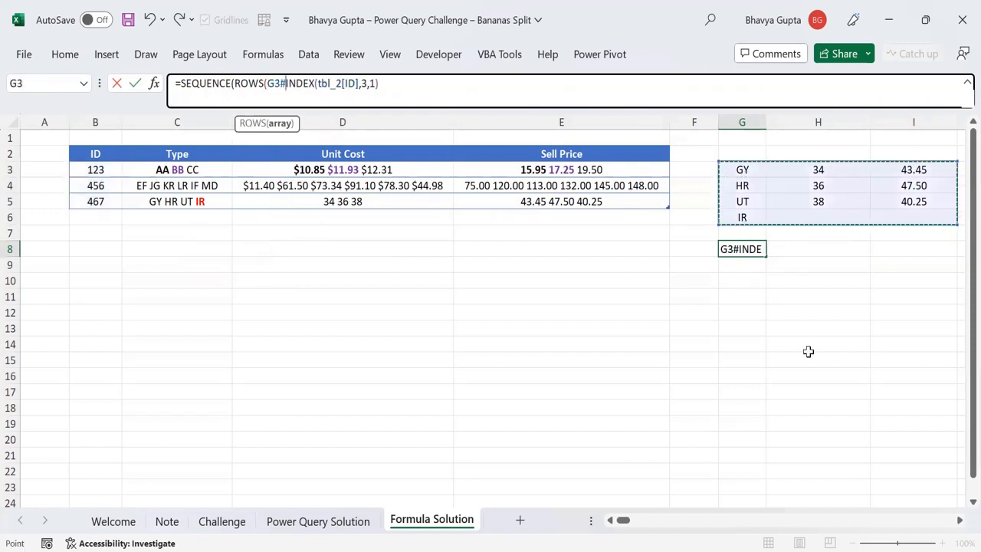
type("))")
Wrap the G8 formula in IF, with SEQUENCE(ROWS(G3#)) as the logical test and INDEX(tbl_2[ID],3,1) as the value if true
left_click(183, 84)
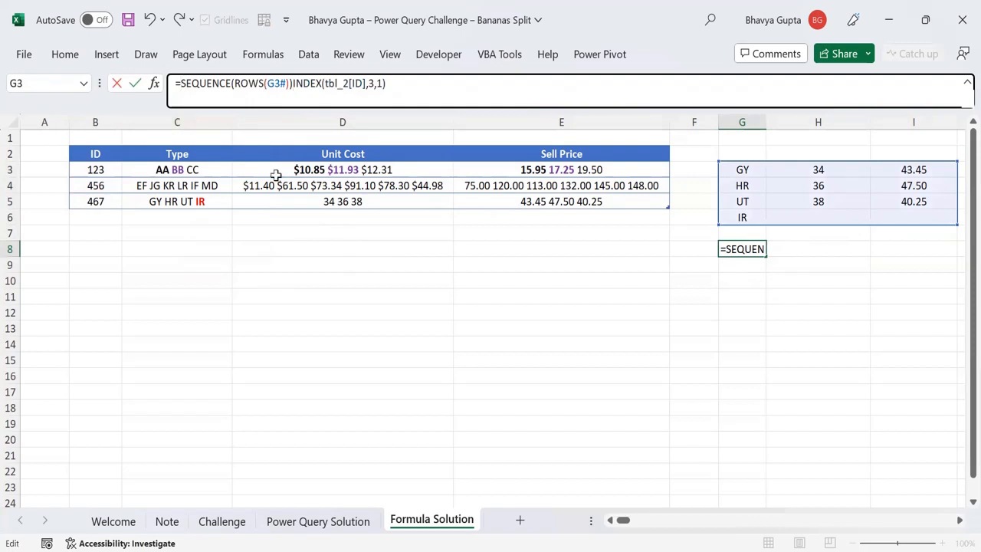
type("IF(")
left_click(304, 84)
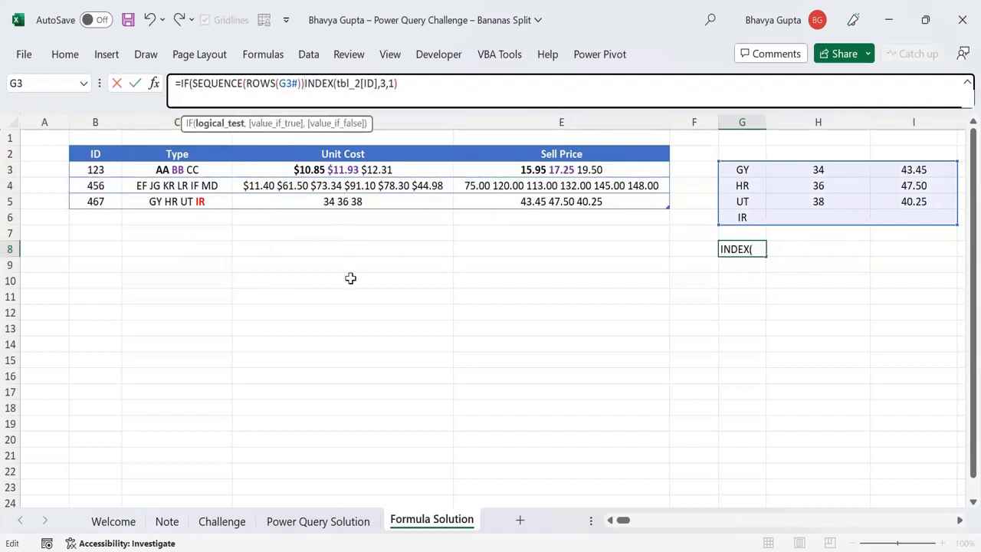
type(",1")
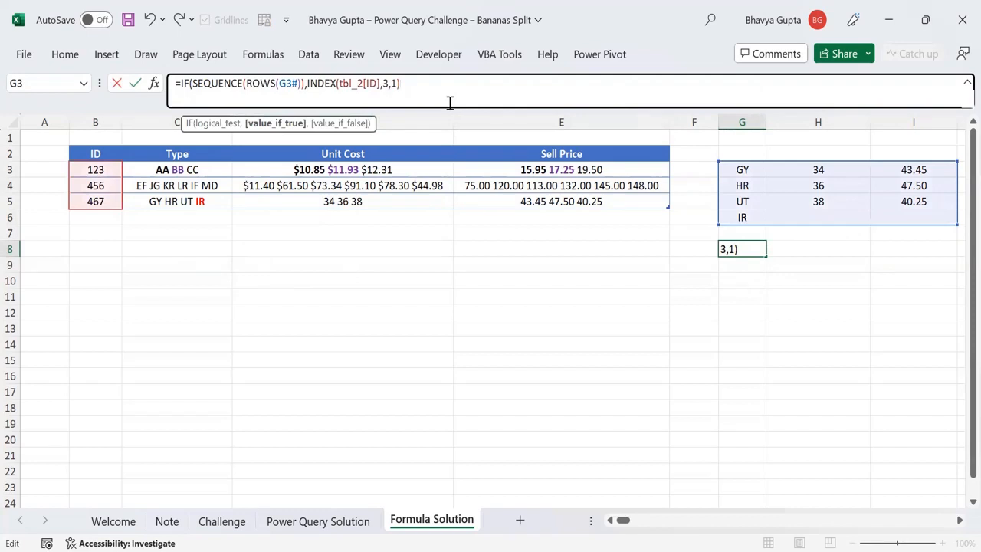
type(")")
key("ctrl+Return")
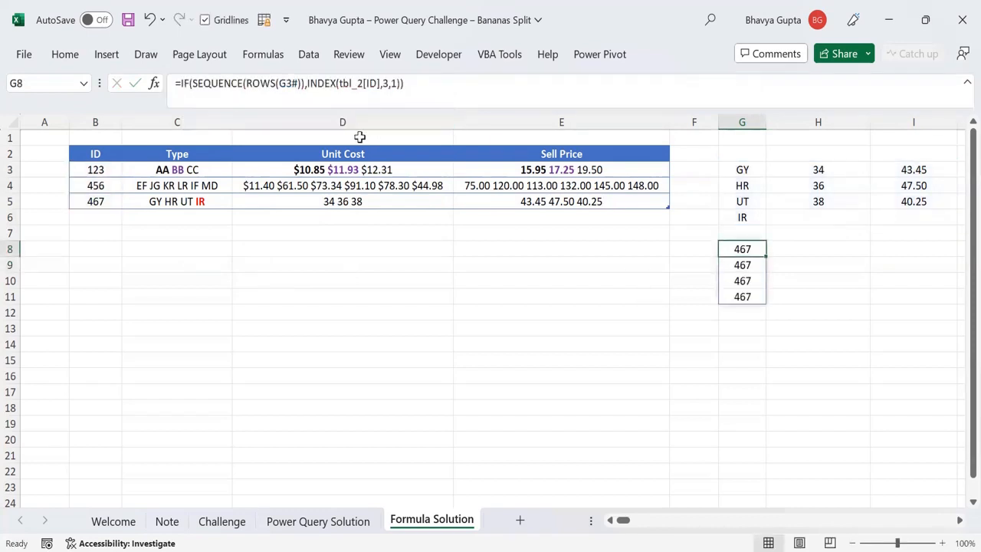
Examine the arguments of the G8 formula, including its INDEX part and G3# reference, against the spilled range starting at G3
left_click_drag(307, 86, 402, 90)
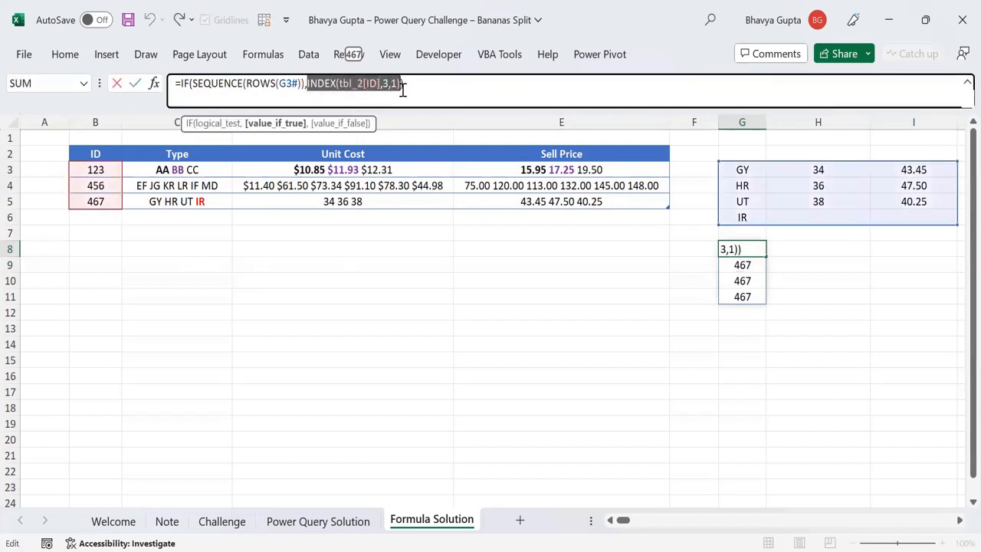
key("Escape")
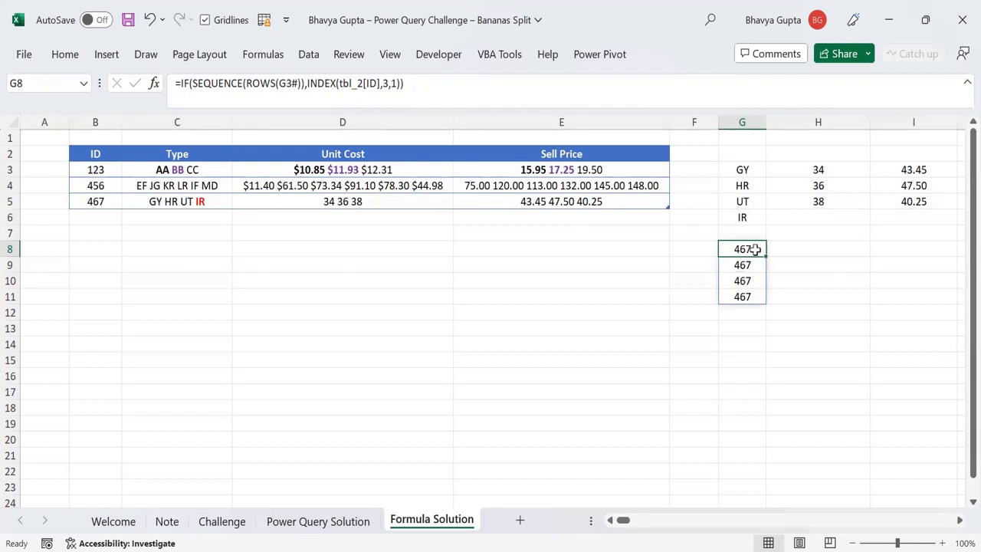
left_click_drag(744, 170, 758, 185)
left_click(749, 167)
left_click(751, 251)
left_click(276, 70)
left_click_drag(276, 70, 176, 72)
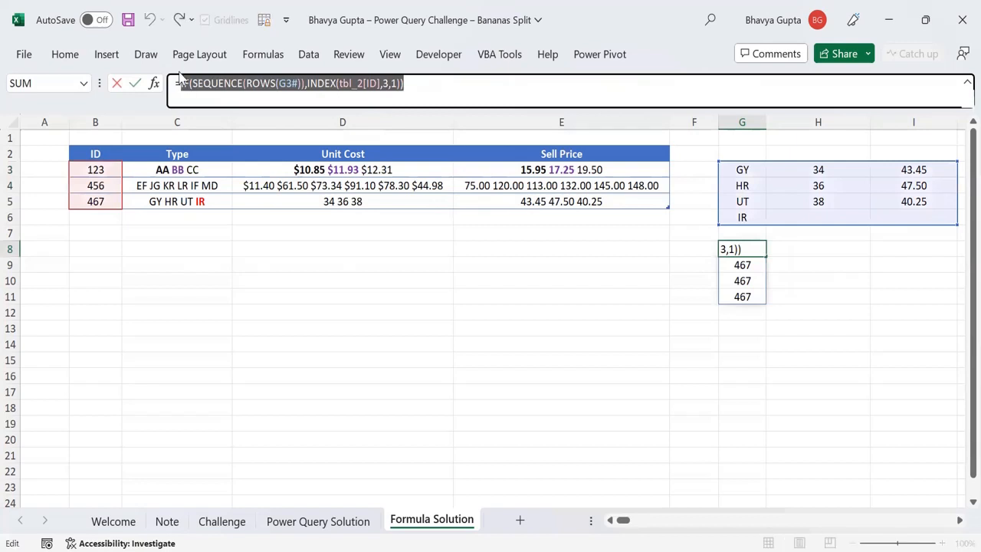
key("Escape")
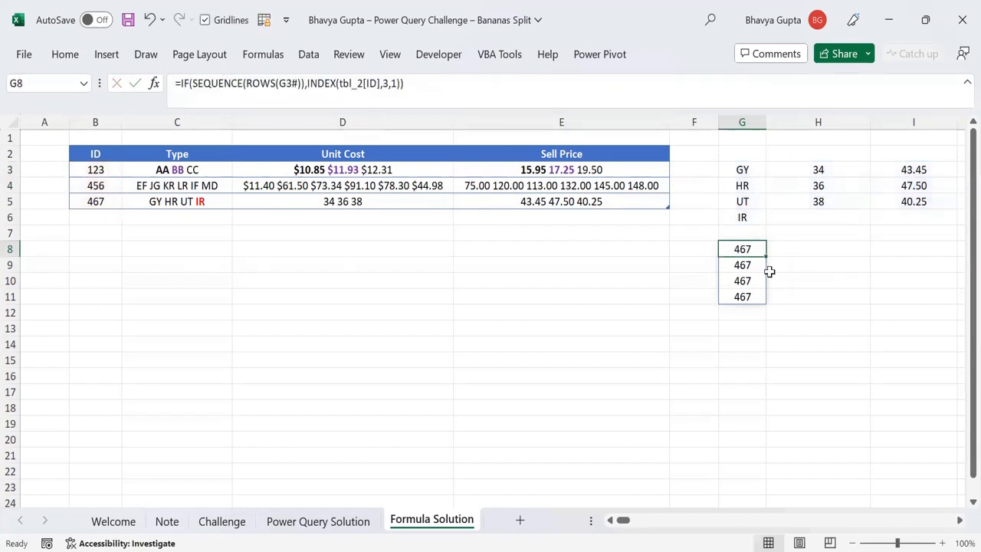
left_click_drag(279, 83, 297, 84)
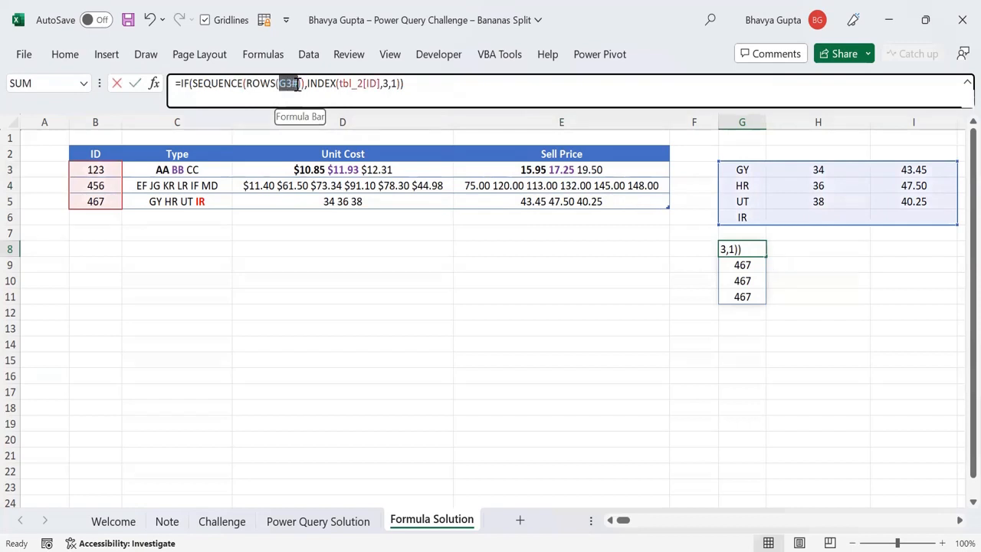
key("Escape")
left_click(736, 162)
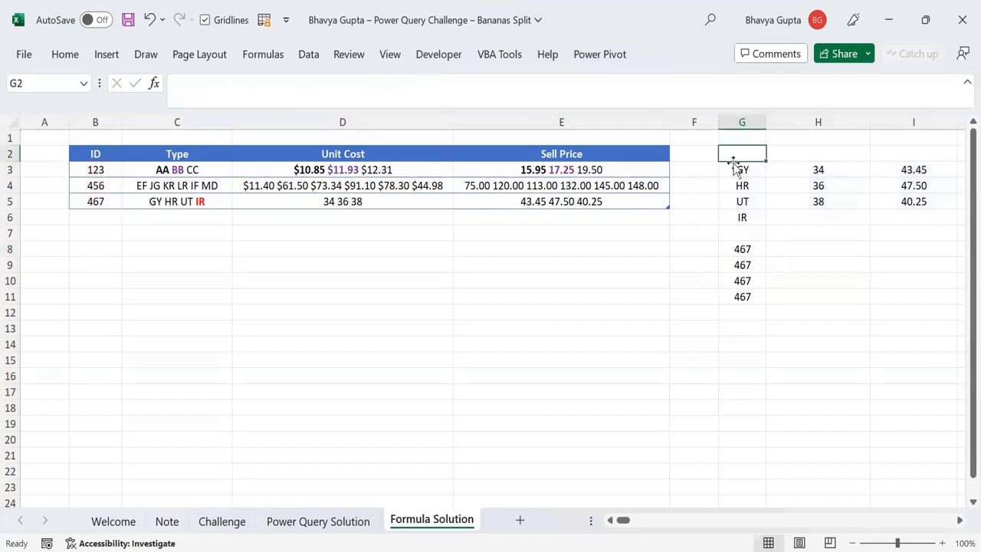
left_click(898, 217, "shift")
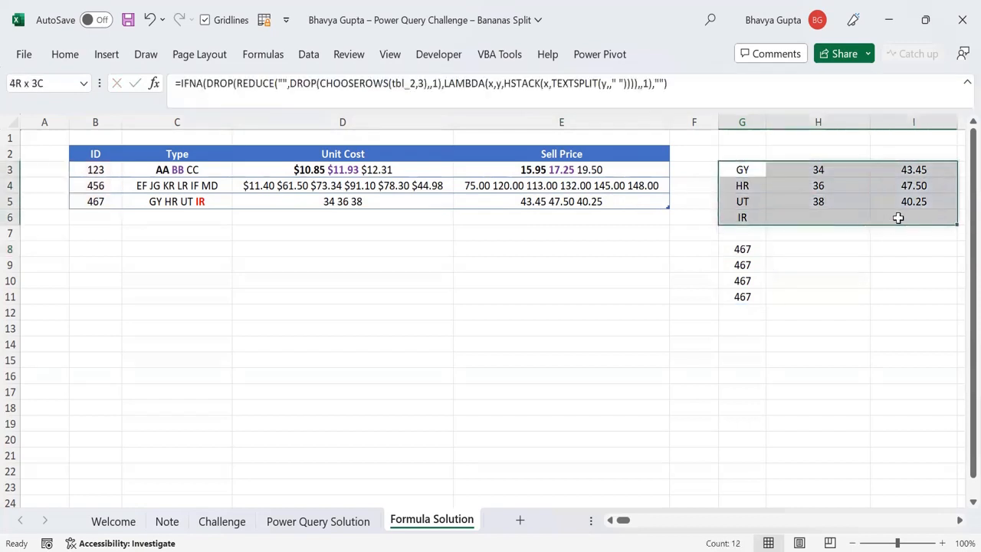
left_click(747, 248)
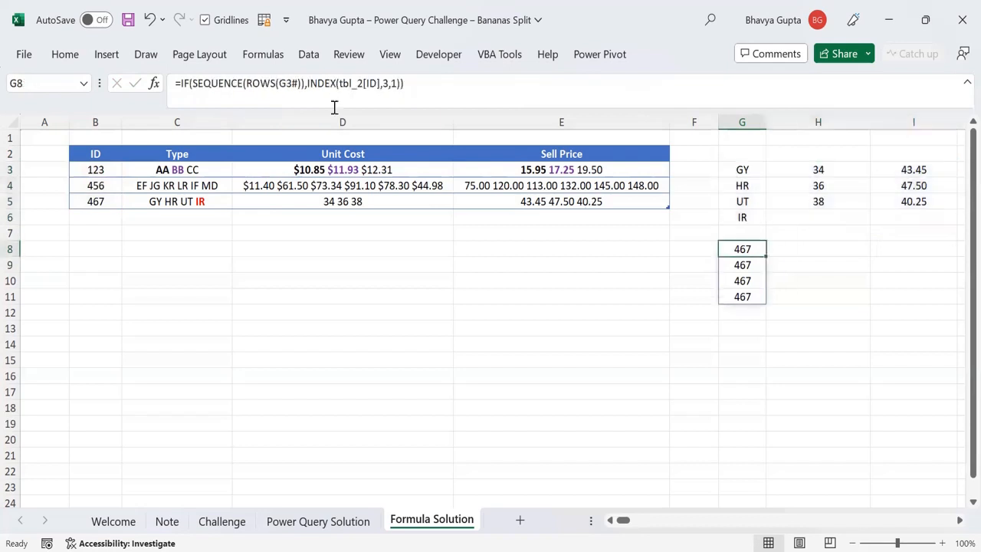
left_click(739, 169)
Enter =HSTACK(G8#,G3#) in H8 to join the repeated IDs with the split values
left_click(792, 253)
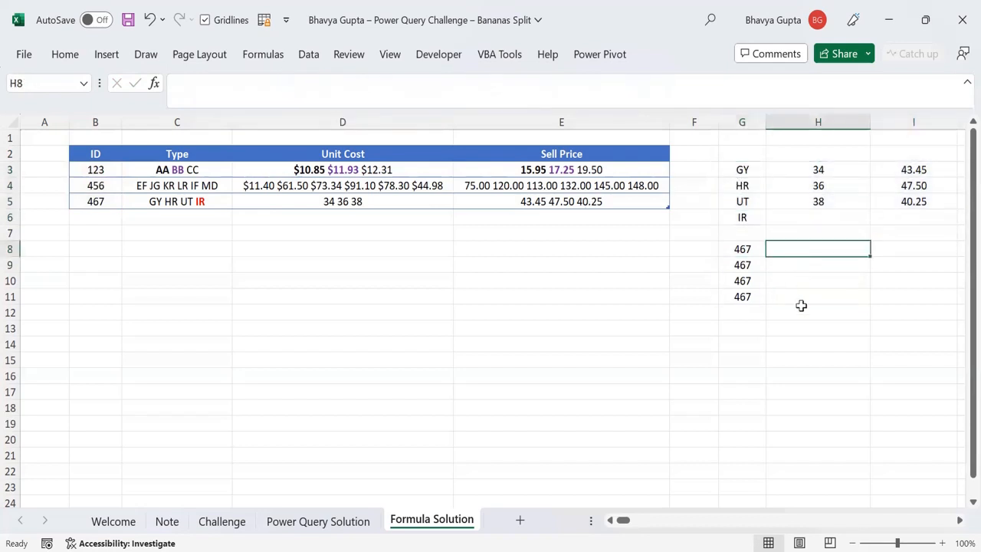
type("=")
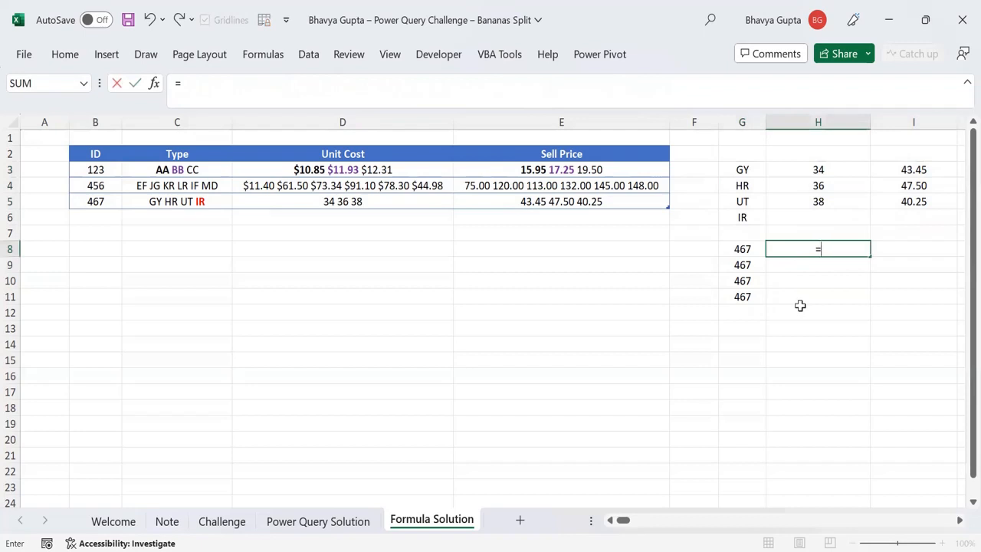
type("HSTACK(")
left_click_drag(742, 249, 747, 298)
type(",")
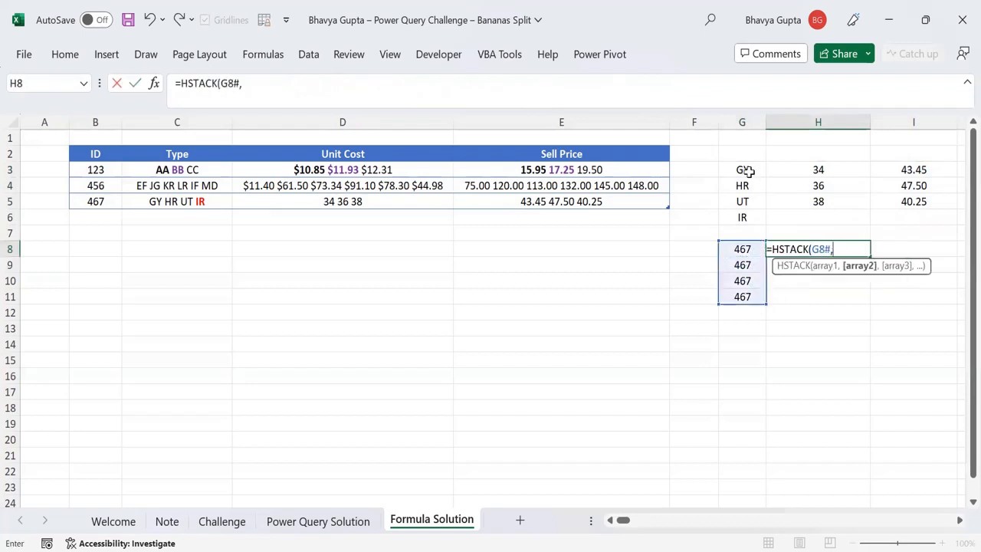
left_click(744, 170)
type("#")
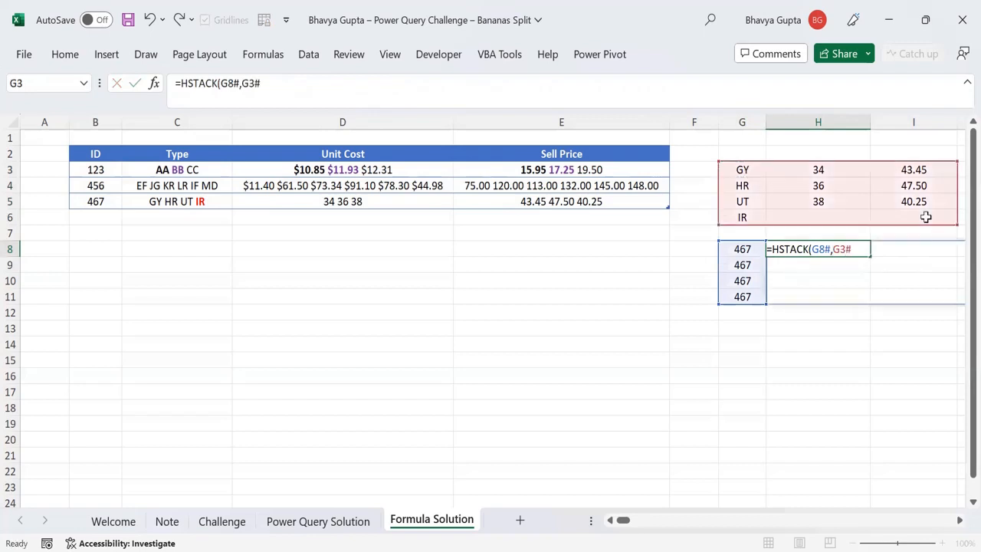
key("Return")
Compare the G3 and G8 source arrays with the stacked result, and clear the HSTACK formula from H8
left_click_drag(736, 168, 908, 222)
left_click(745, 249)
left_click(783, 244)
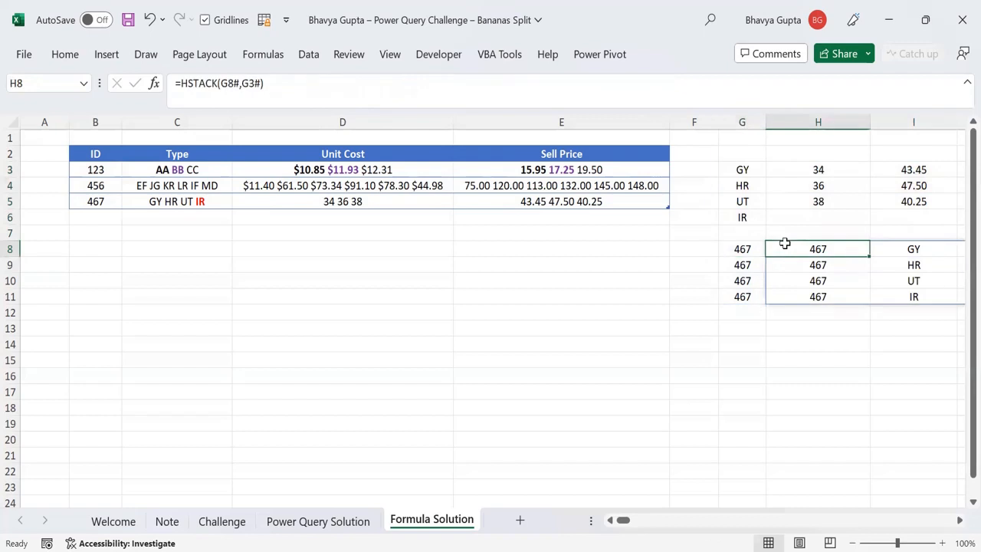
left_click(750, 166)
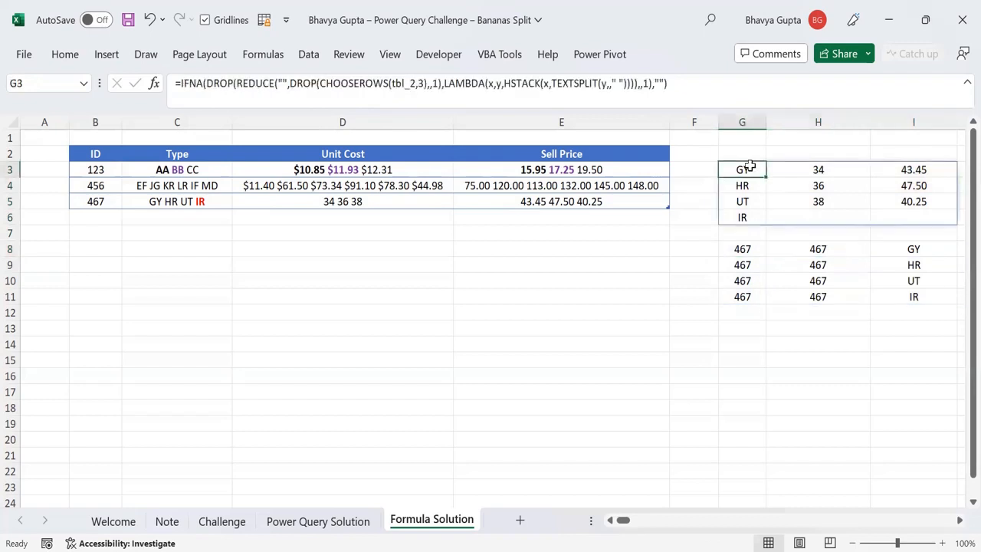
left_click(752, 250)
left_click(790, 243)
key("Delete")
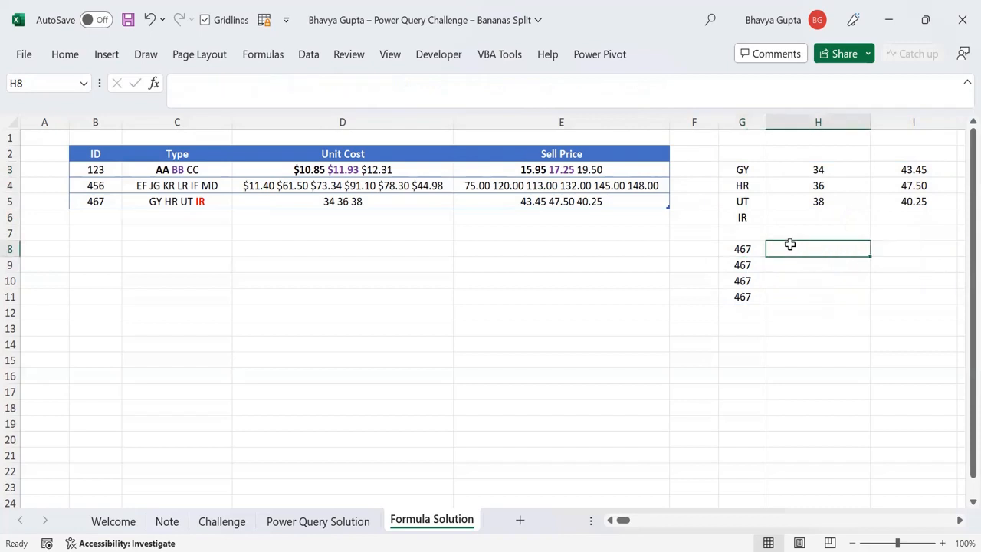
Wrap the G3 formula in LET, naming the existing IFNA expression a and returning a
left_click(730, 168)
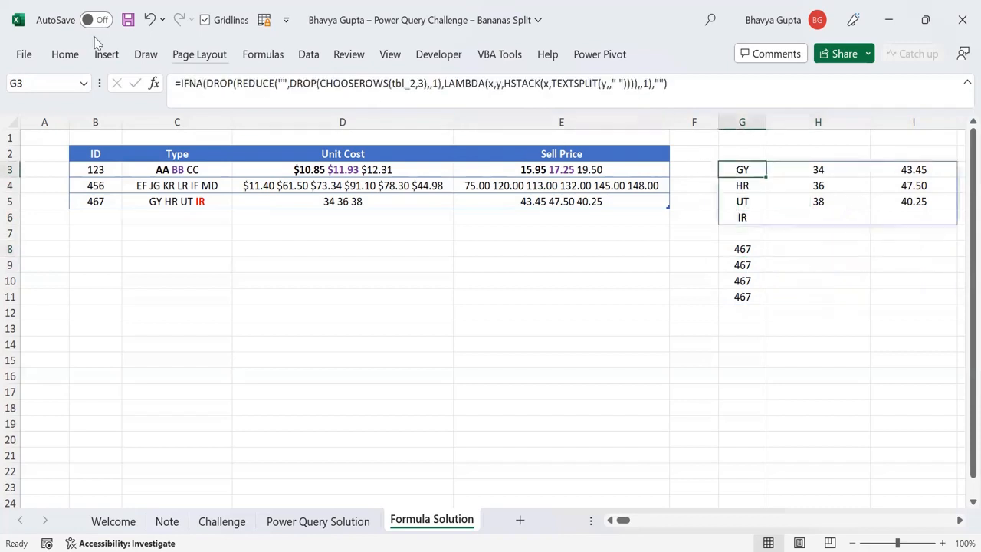
left_click(180, 86)
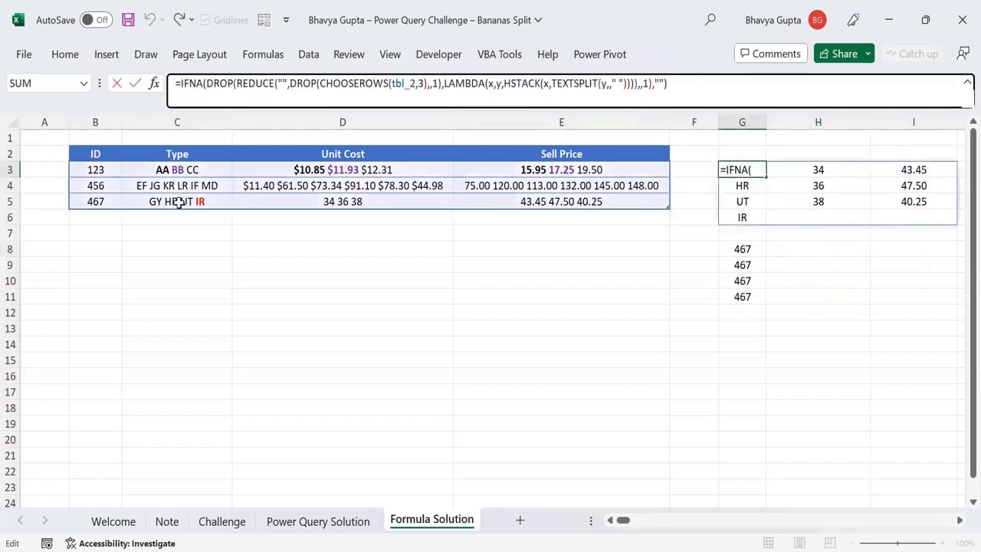
type("LET(a,")
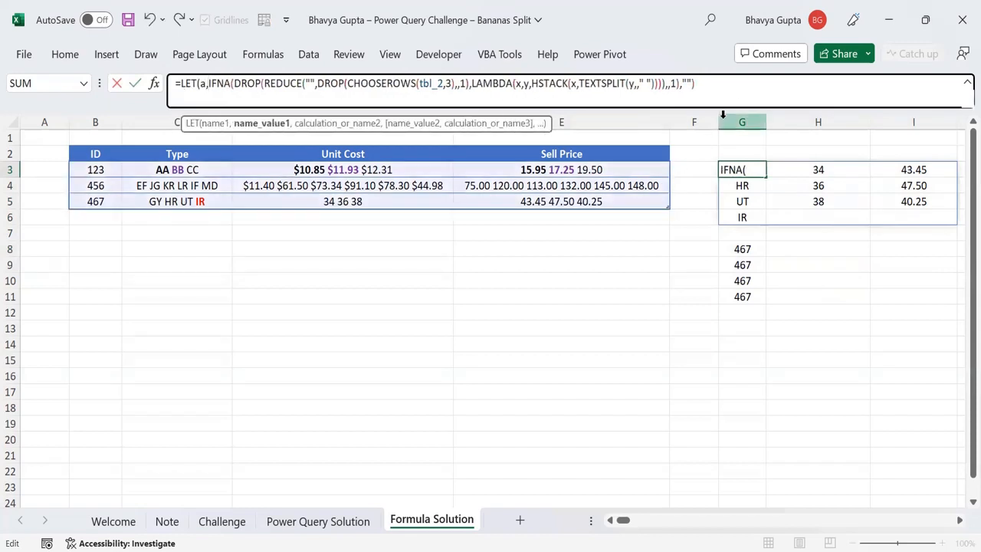
left_click(733, 89)
type(",")
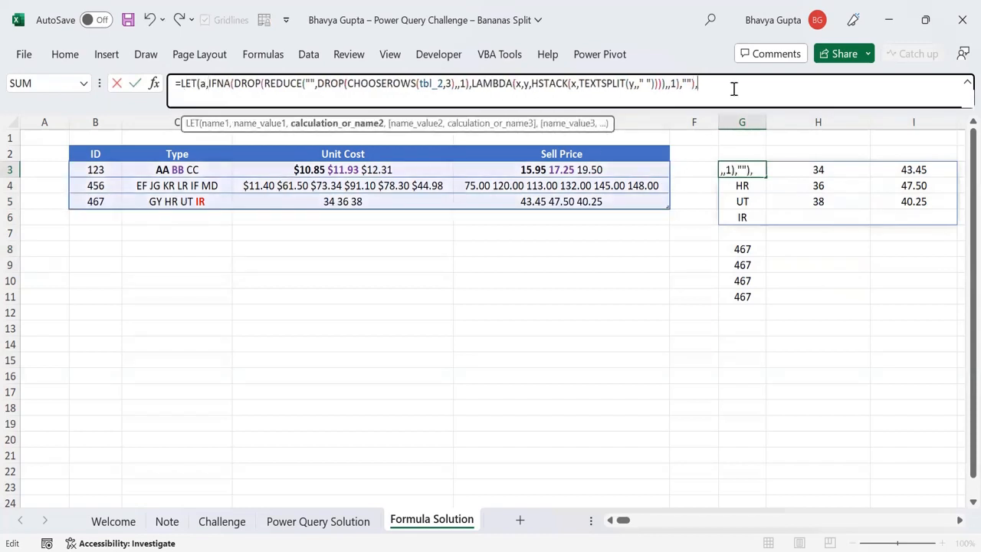
type("a)")
key("Return")
key("Up")
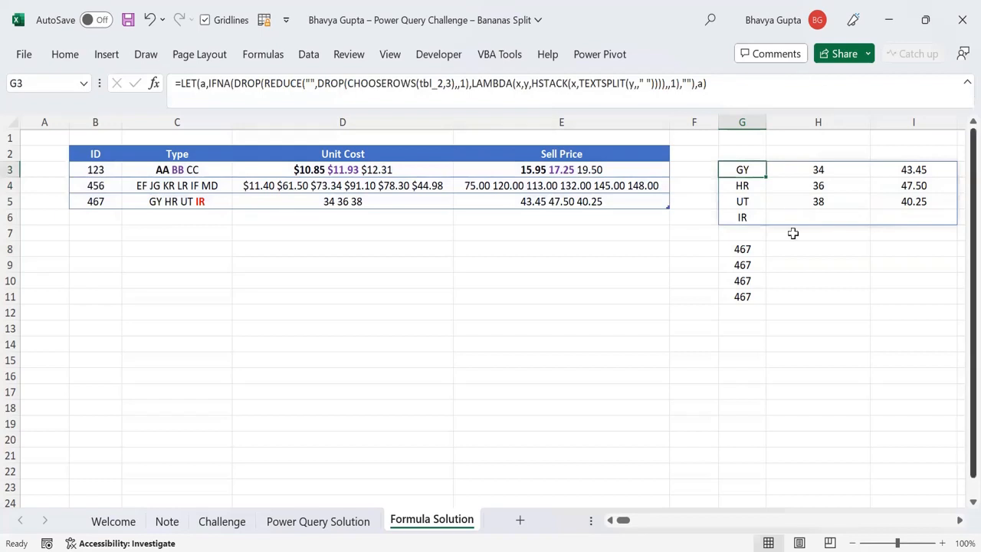
Replace the final a in G3's LET formula with IF(SEQUENCE(ROWS(G3#)),INDEX(tbl_2[ID],3,1)) copied from G8
left_click(746, 247)
left_click_drag(404, 83, 179, 91)
key("ctrl+c")
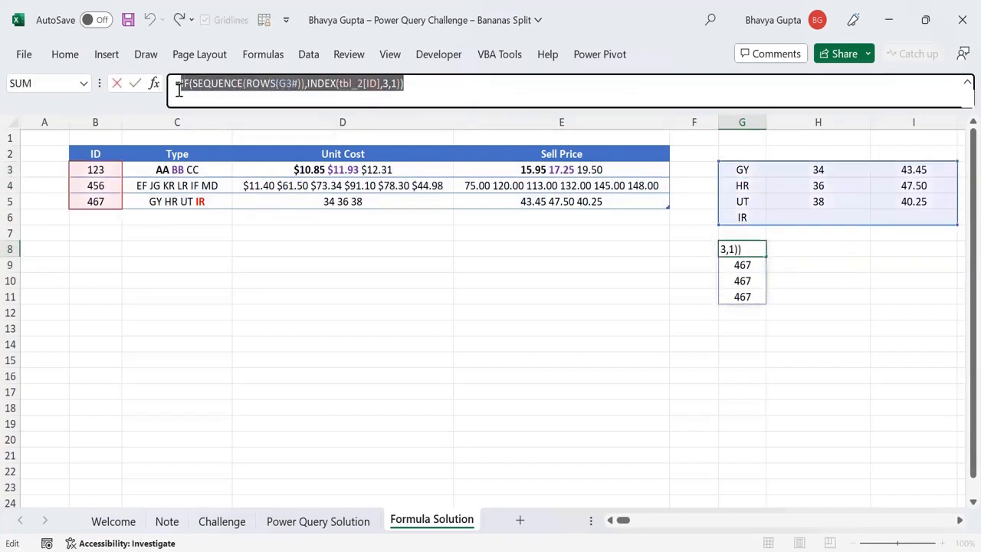
key("Escape")
left_click(752, 164)
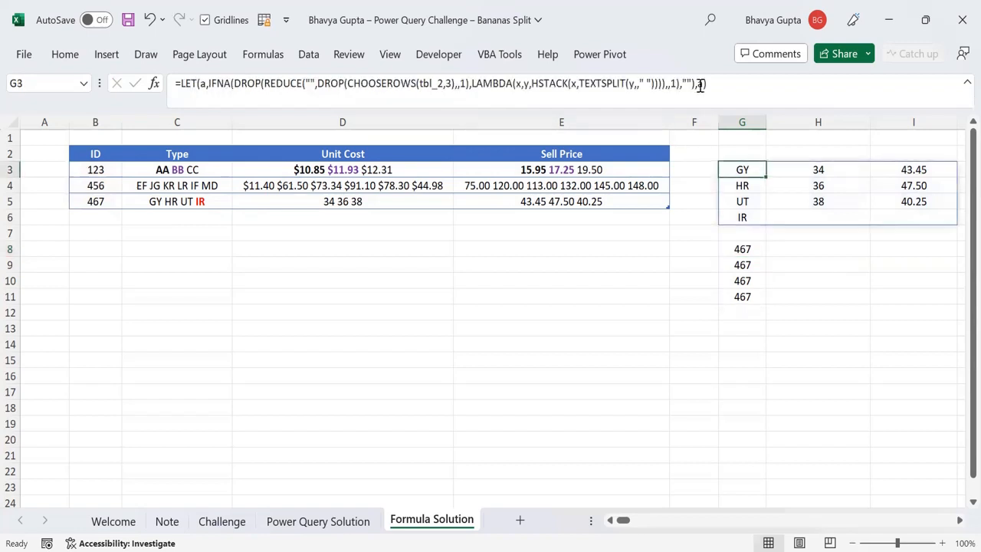
left_click(700, 85)
left_click(648, 299)
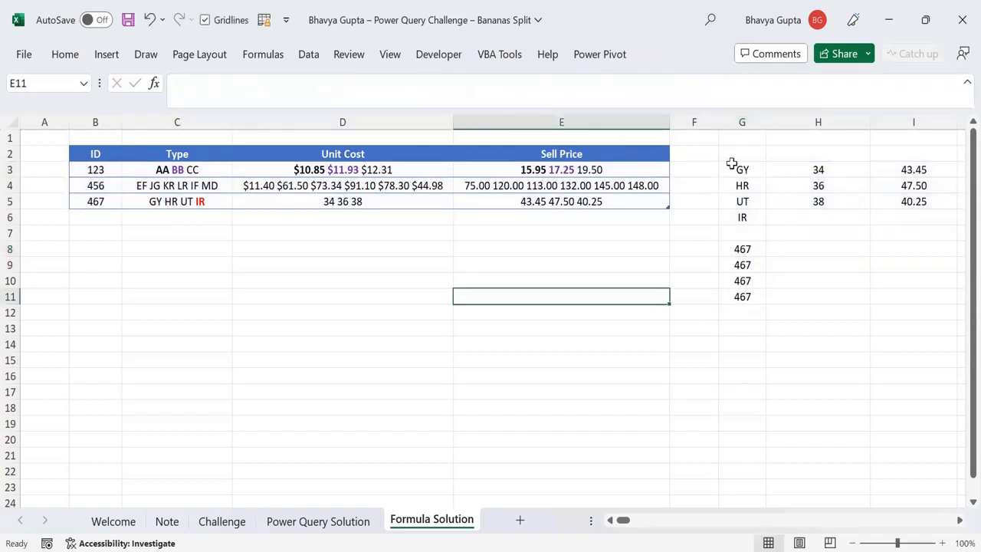
left_click(734, 165)
left_click(703, 84)
key("BackSpace")
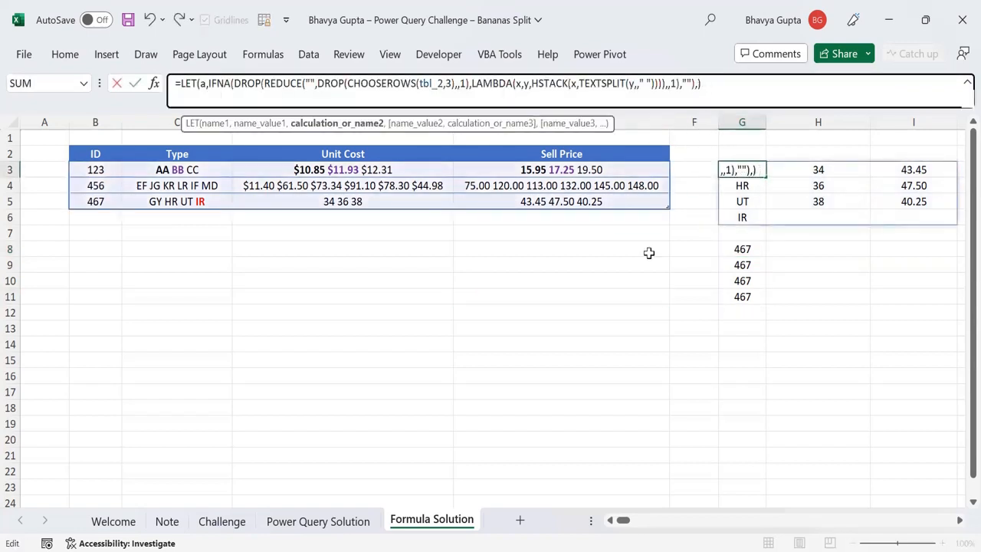
key("ctrl+v")
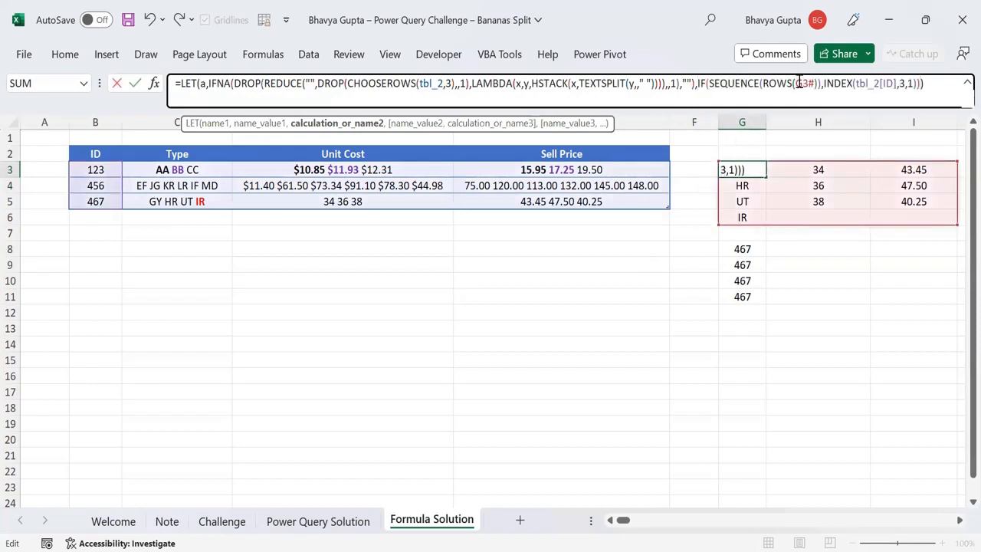
Change the ROWS argument in the G3 formula from the G3# reference to the LET name a
left_click_drag(795, 83, 815, 84)
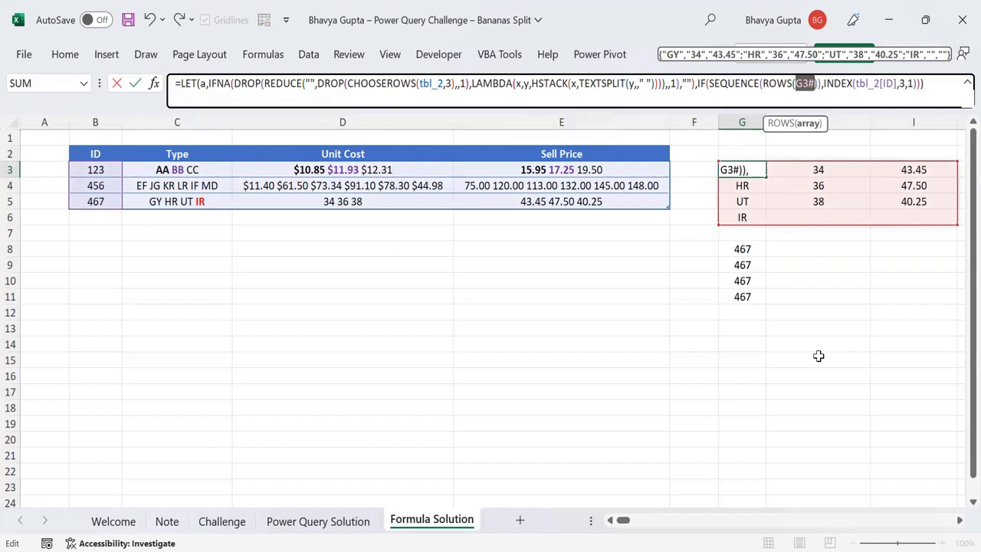
type("a")
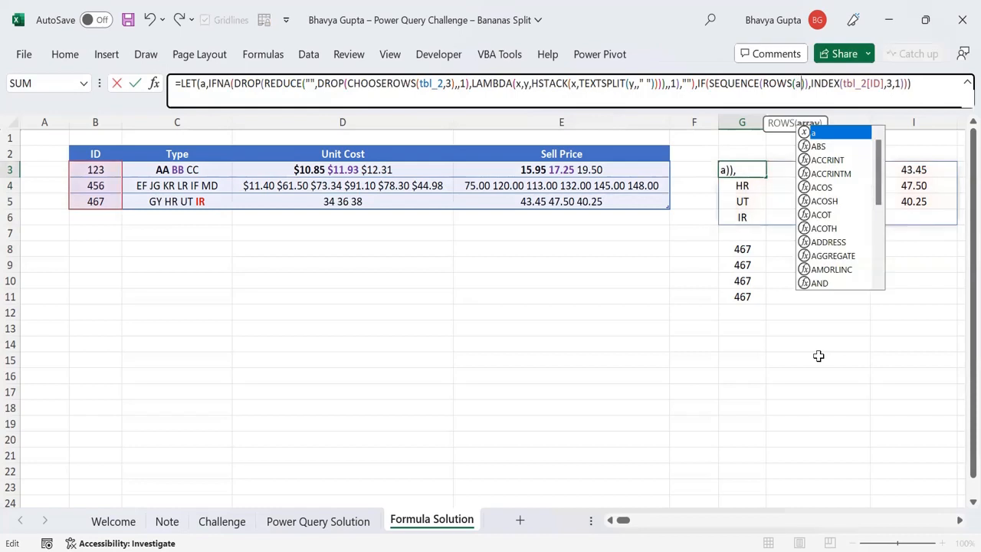
key("ctrl+Return")
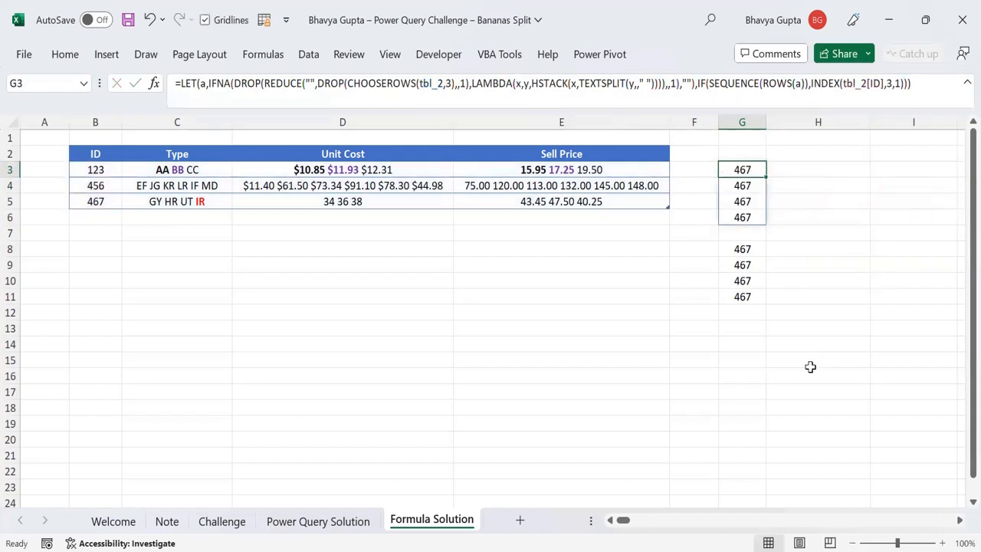
Wrap the IF expression at the end of the G3 formula in HSTACK, with a as the second array
left_click(698, 83)
type("h")
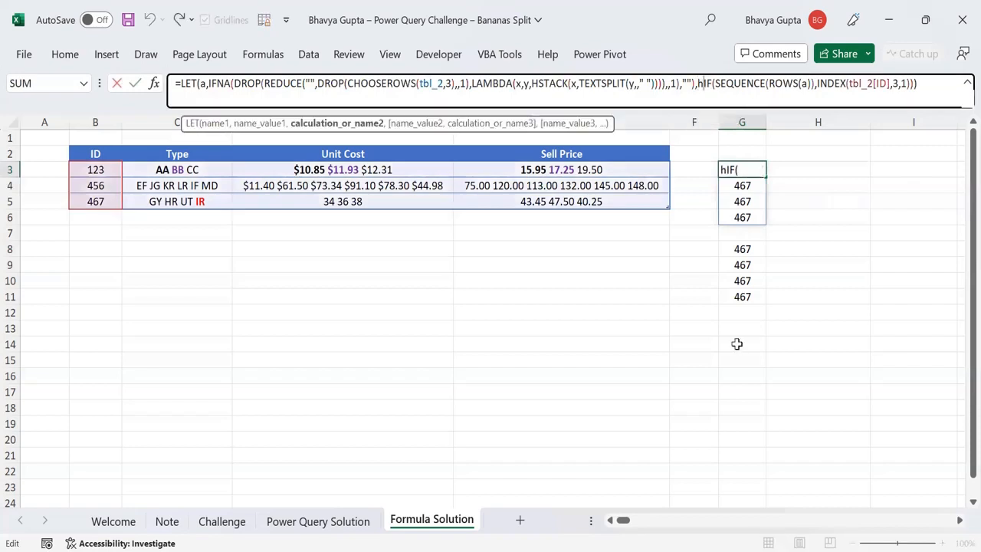
type("stack")
key("Tab")
left_click(949, 86)
type(")")
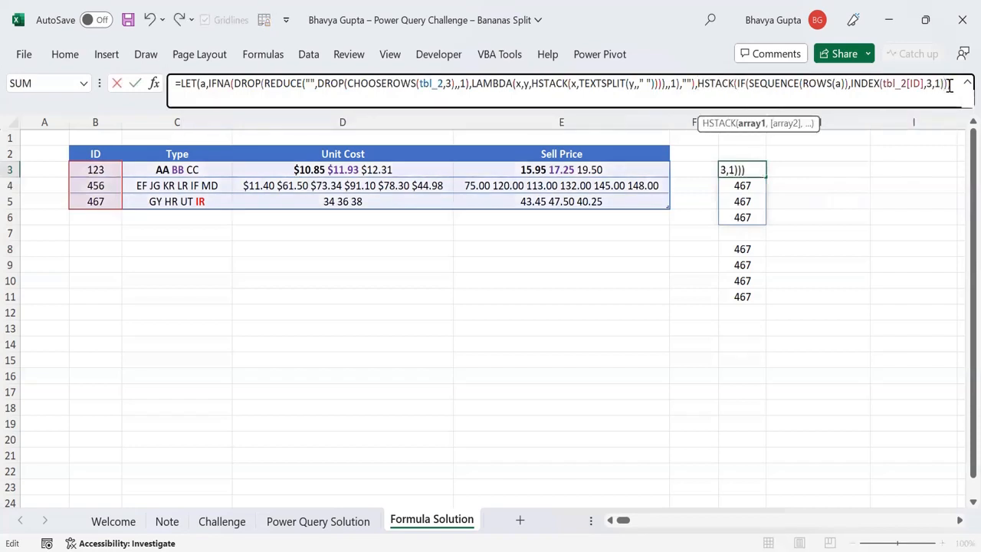
type(",")
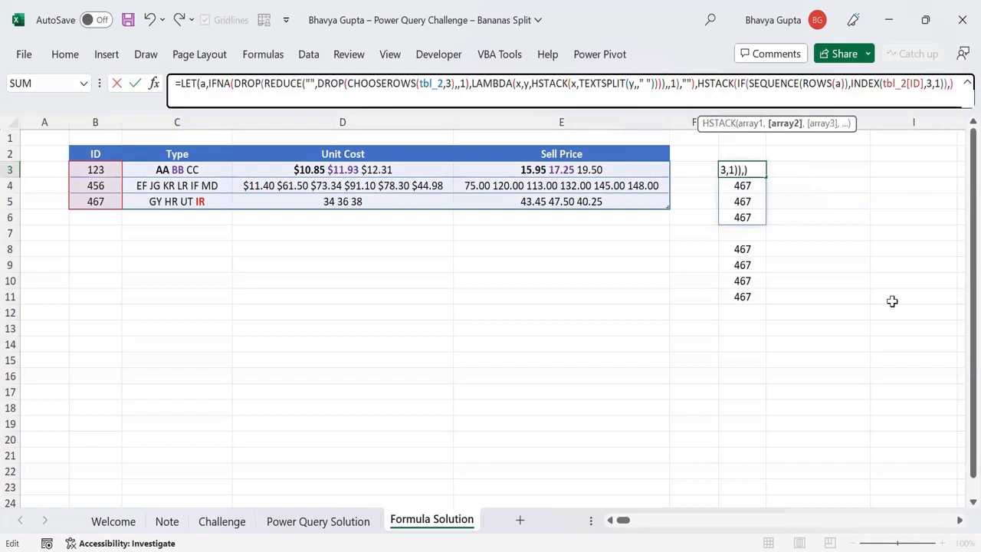
type("a")
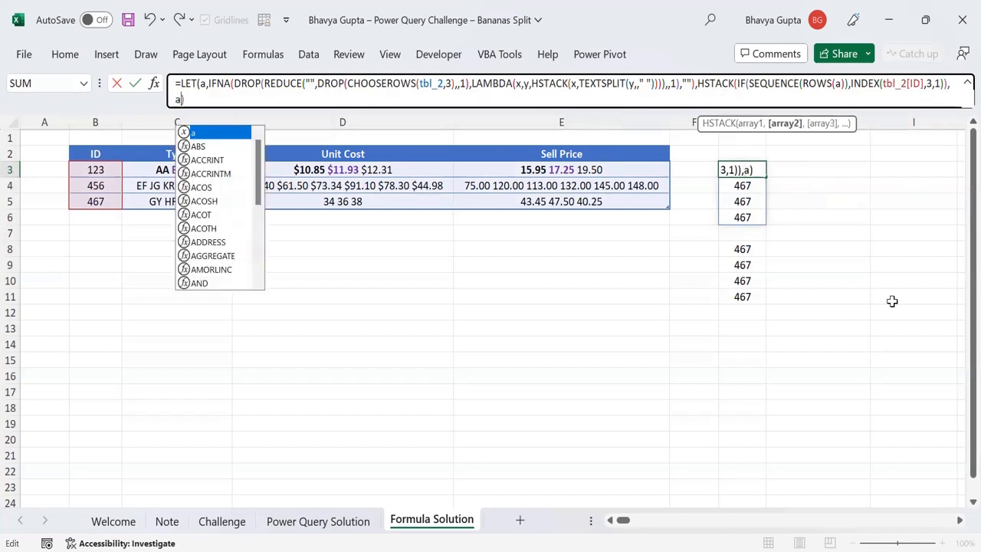
key("Right")
type(")")
key("Return")
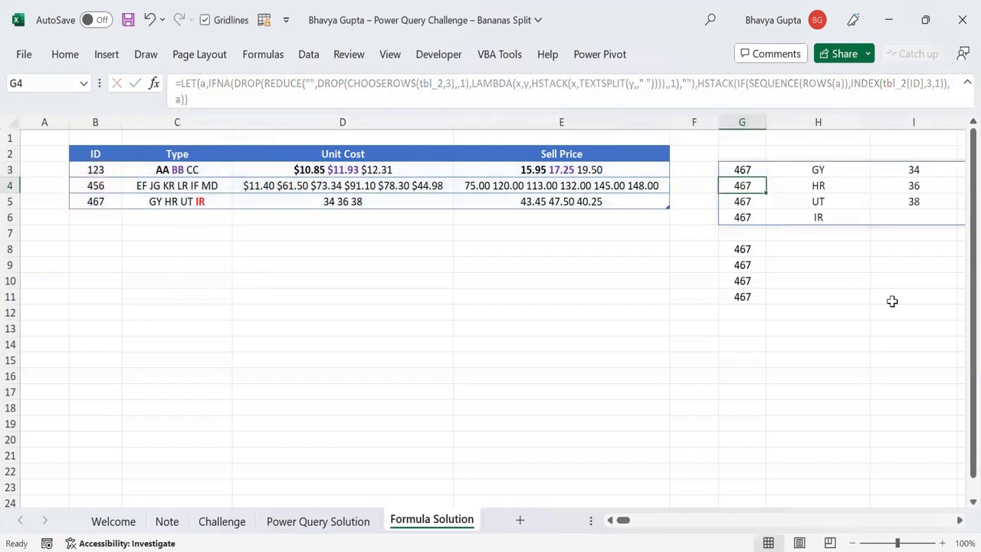
Delete the helper ID formula in G8
key("Up")
key("Down")
key("Down")
key("Down")
key("Down")
key("Down")
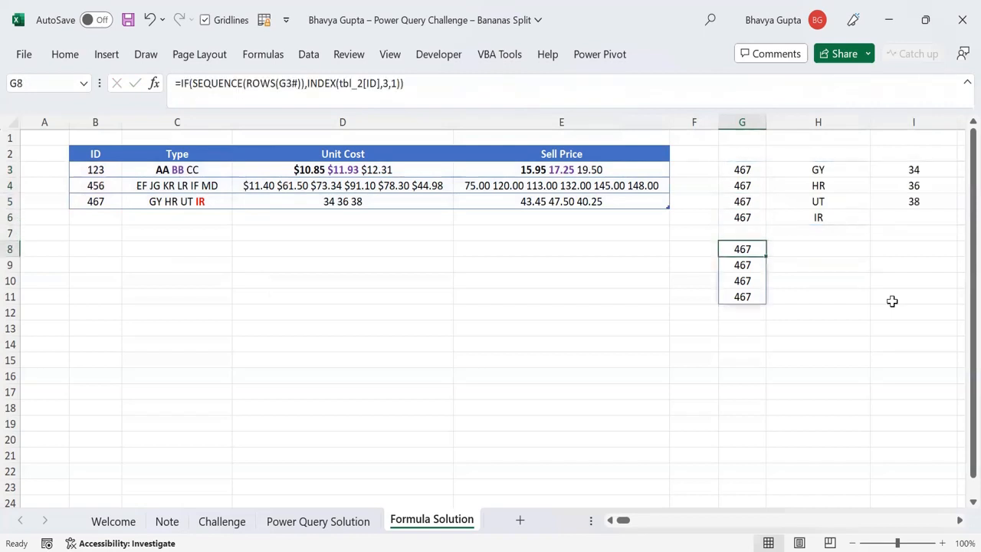
key("Delete")
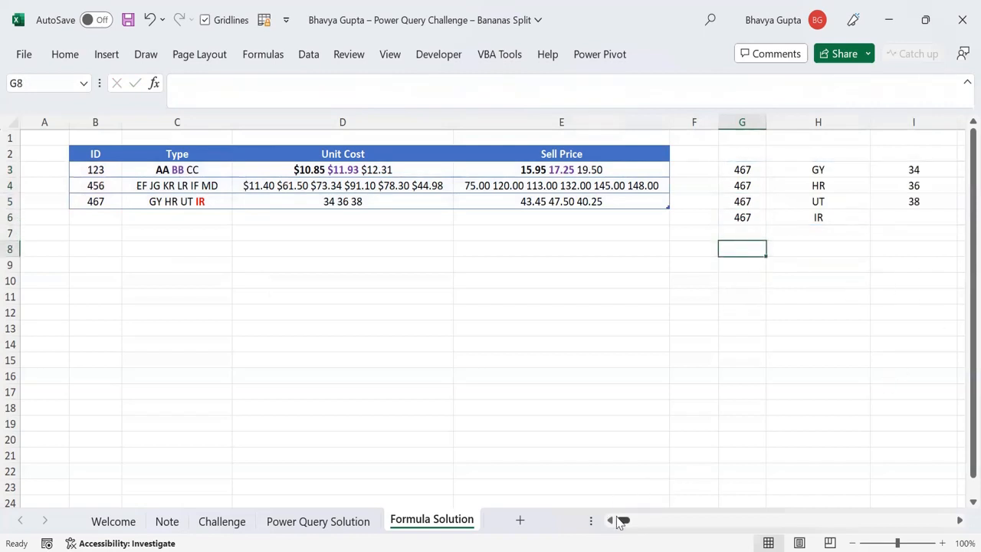
Change the CHOOSEROWS row number in the G3 formula to 1
mouse_move(621, 520)
left_mouse_down()
mouse_move(633, 523)
mouse_move(622, 526)
left_mouse_up()
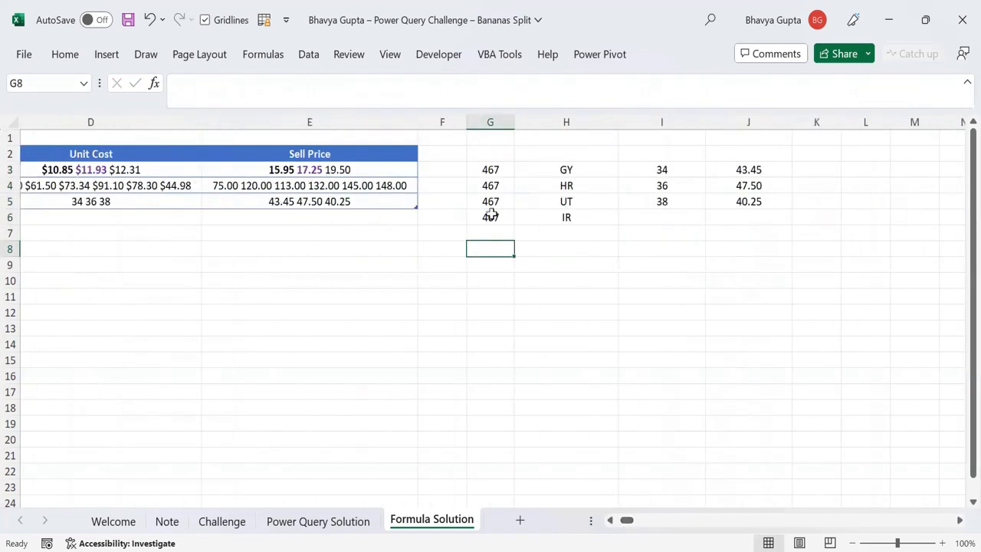
left_click(496, 170)
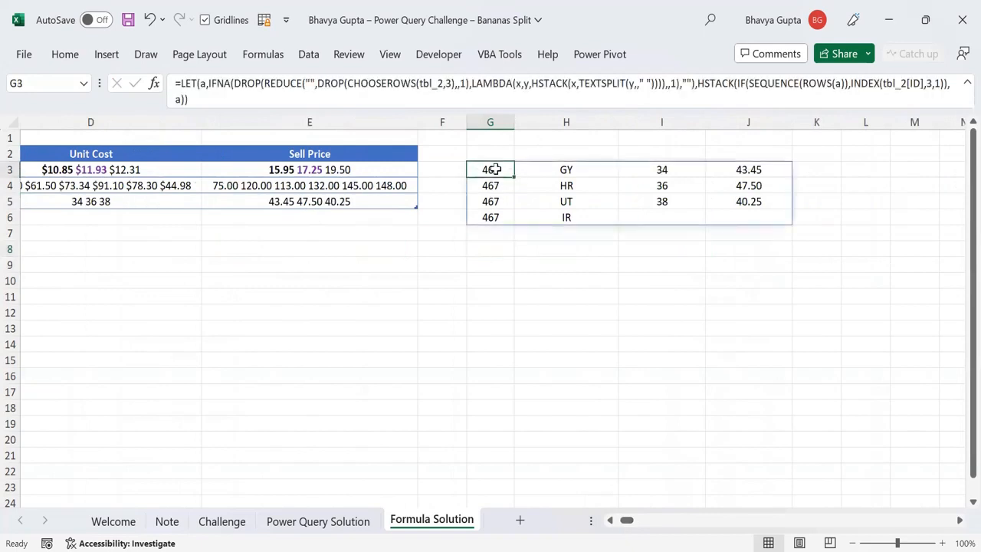
left_click(451, 83)
key("BackSpace")
type("1")
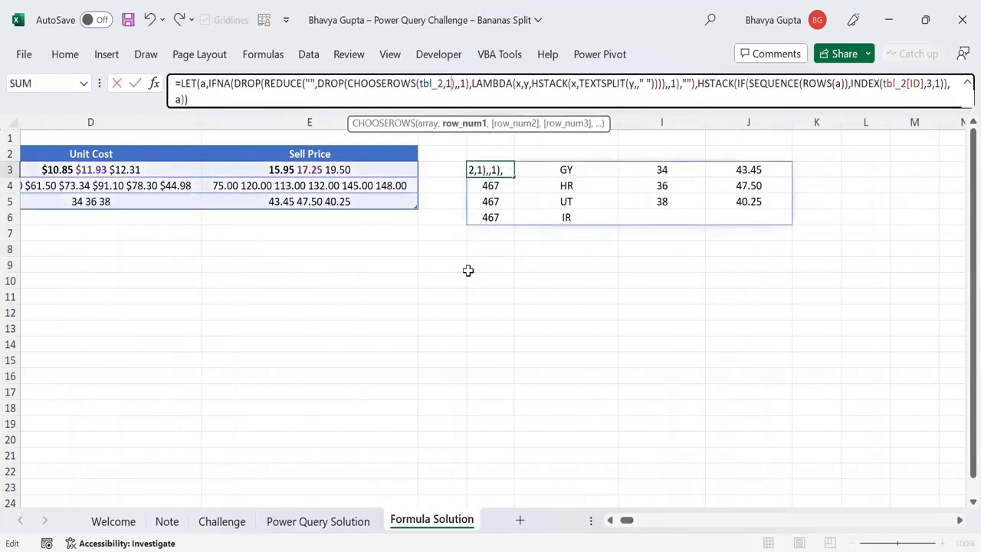
key("ctrl+Return")
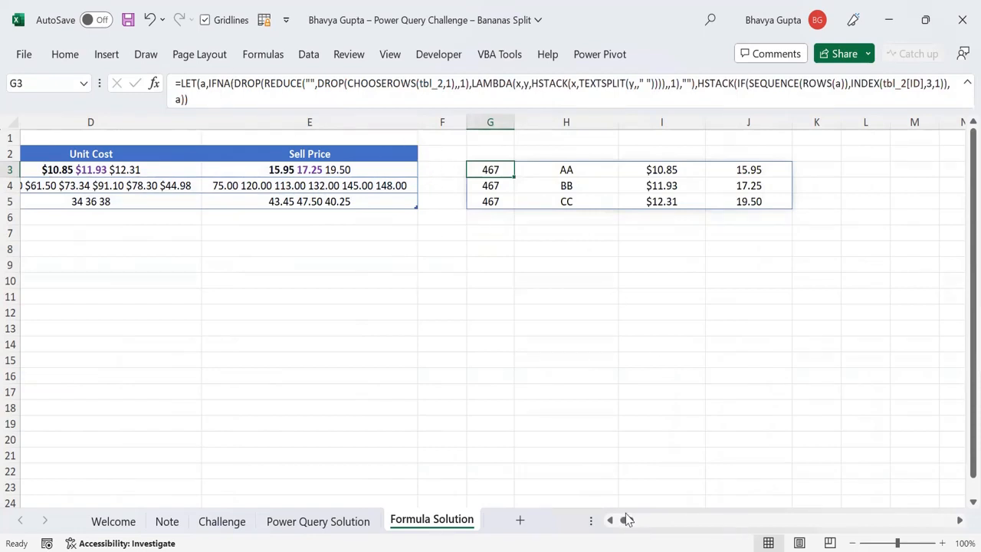
left_click_drag(627, 520, 623, 520)
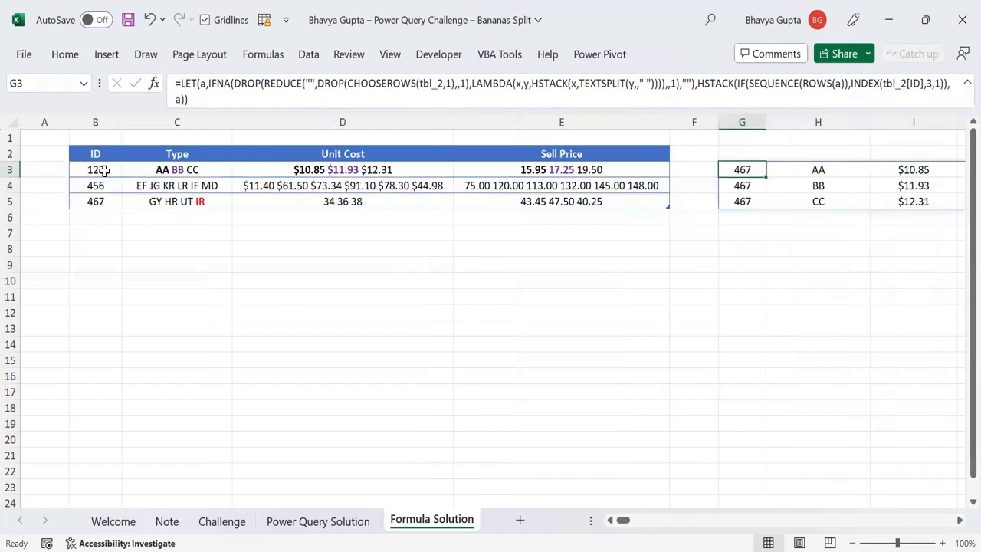
left_click_drag(105, 170, 642, 165)
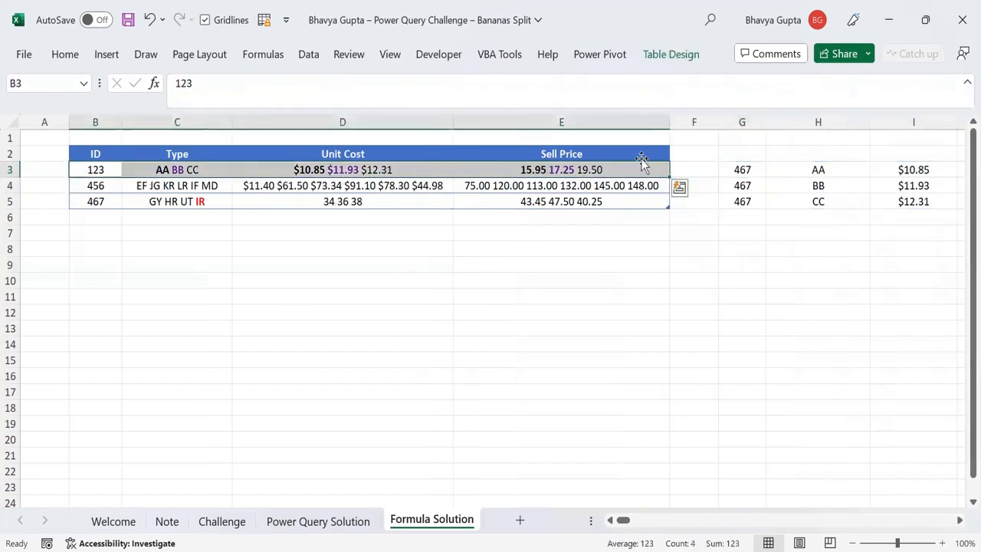
left_click(741, 169)
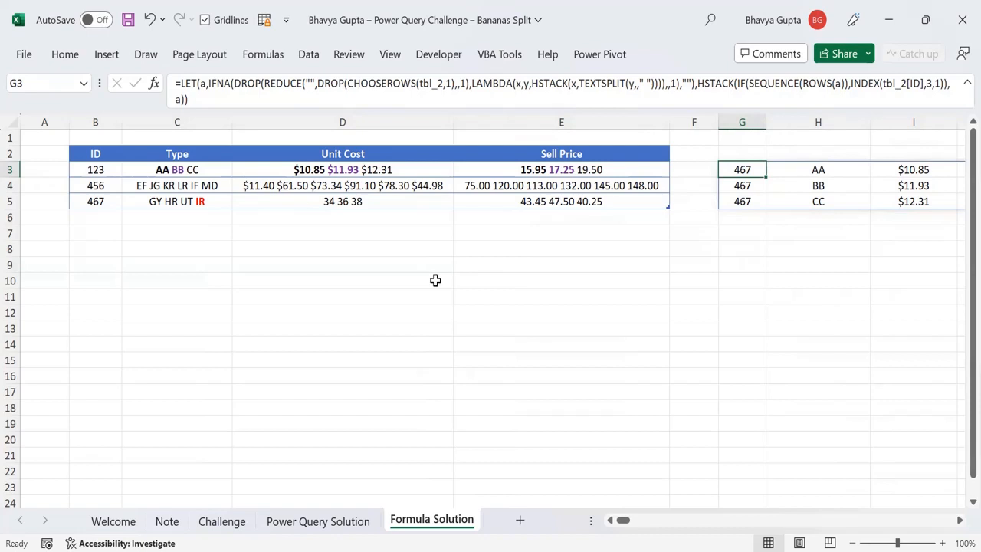
left_click_drag(97, 175, 525, 169)
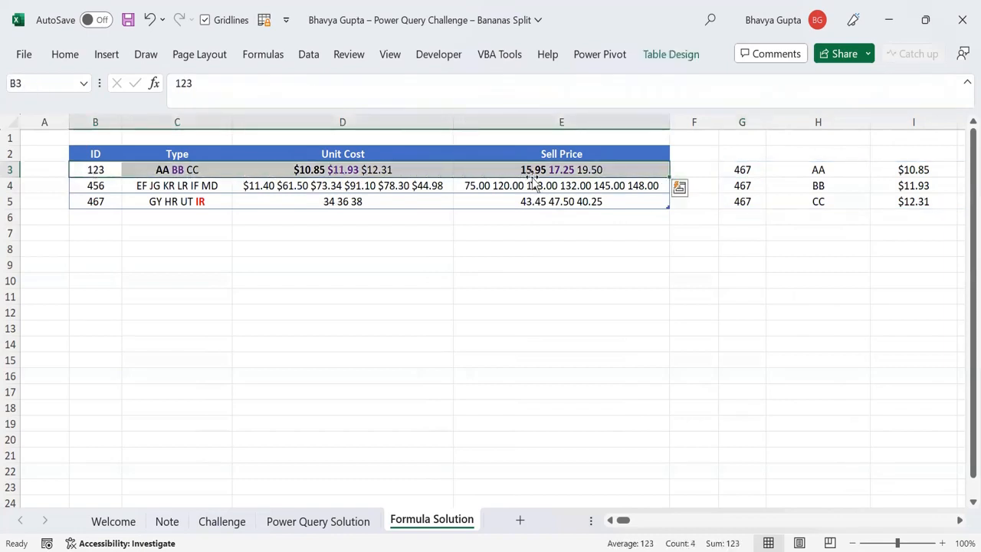
Start a REDUCE around the LET expression in G3, with tbl_2[#Headers] as its initial value
left_click(751, 165)
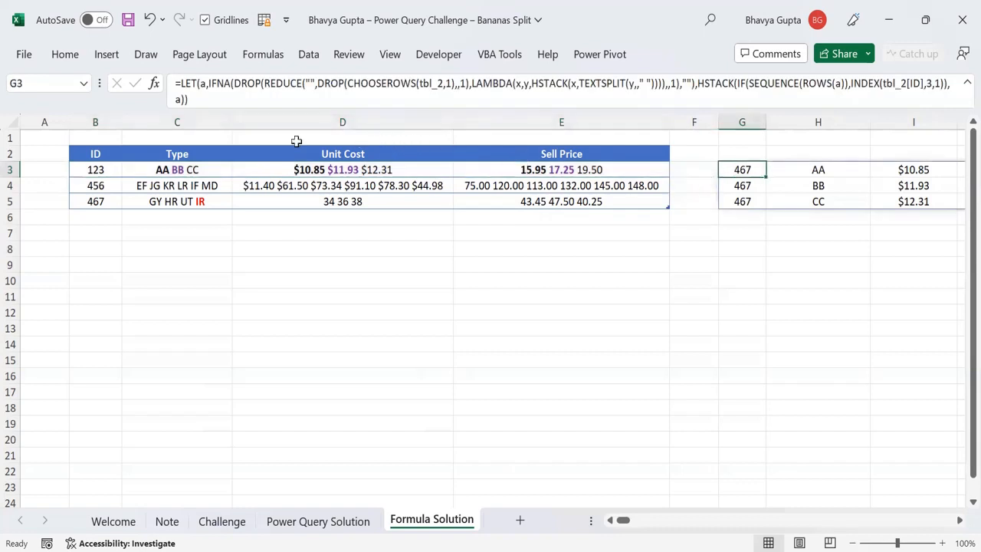
left_click(182, 85)
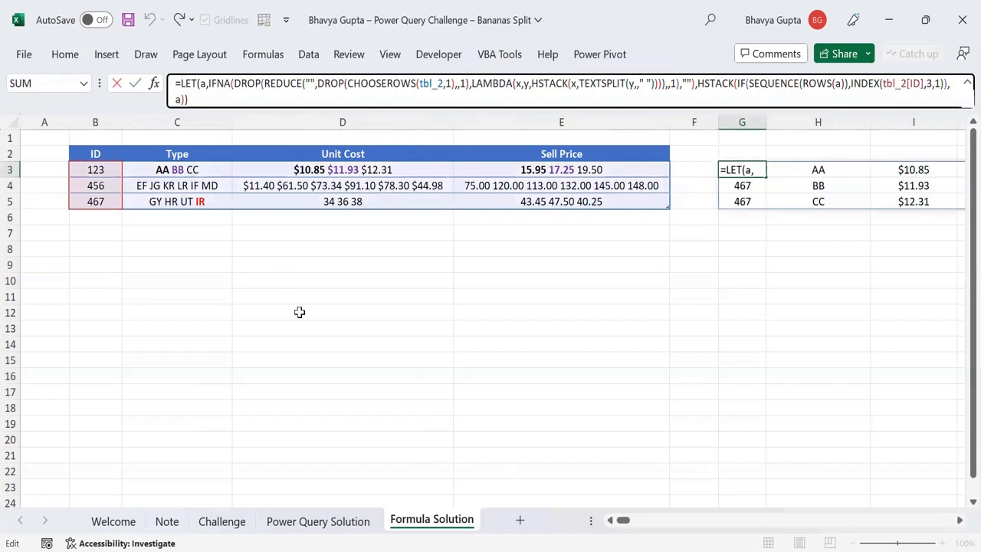
type("redu")
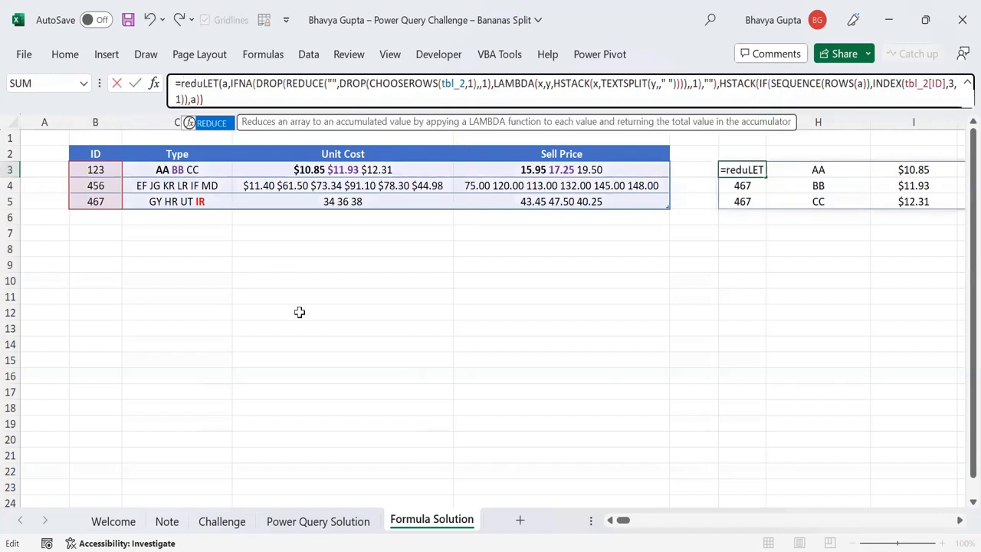
key("Tab")
type("\"\"")
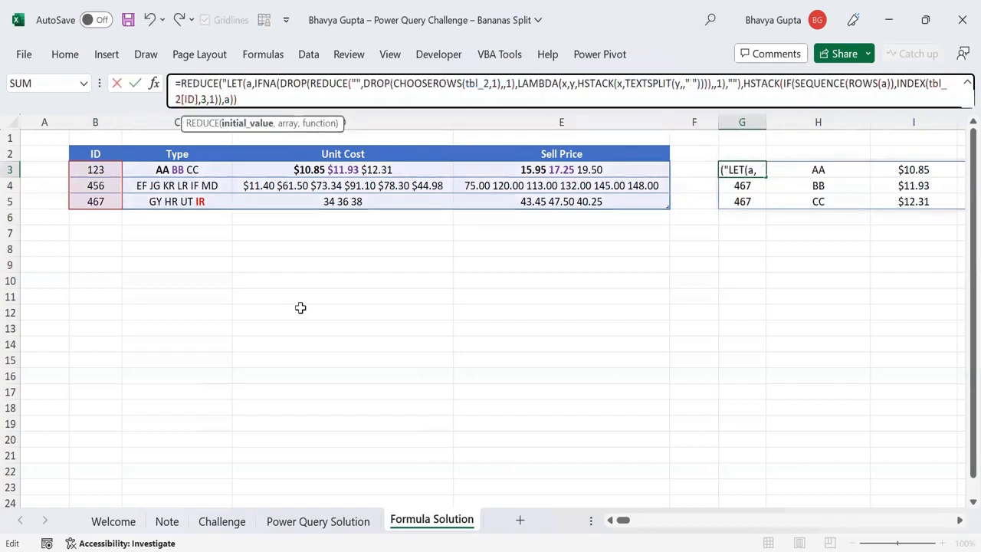
type(",")
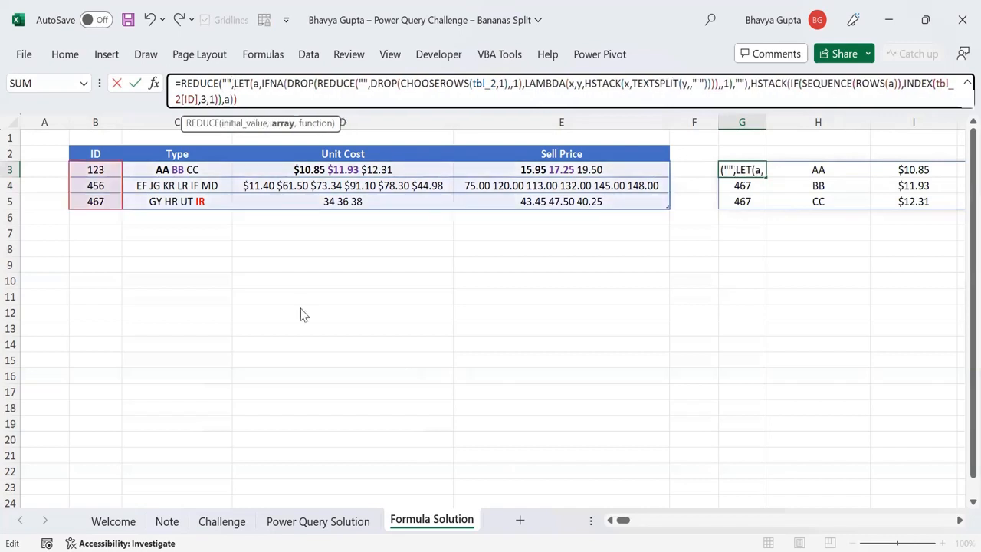
key("BackSpace")
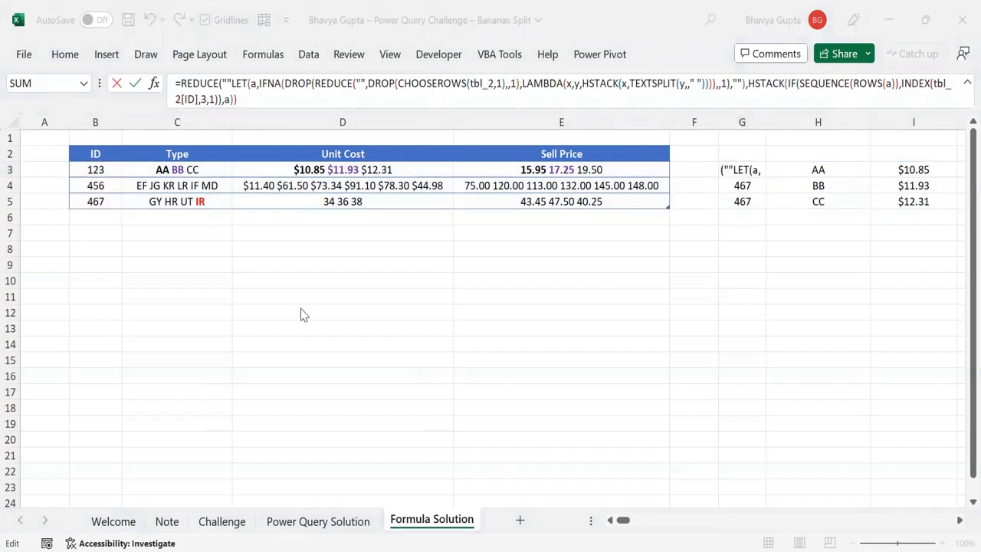
key("BackSpace")
key("BackSpace")
left_click(67, 152)
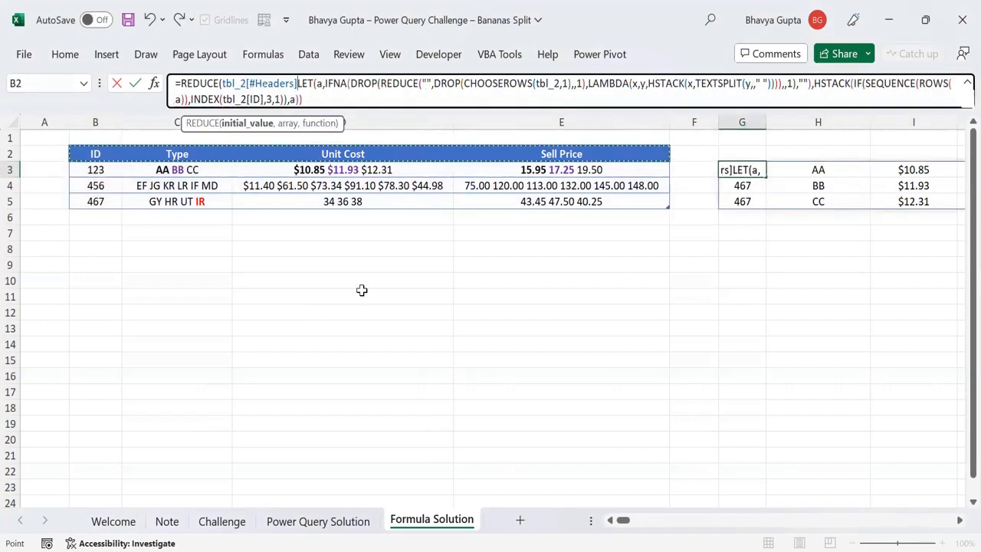
type(",")
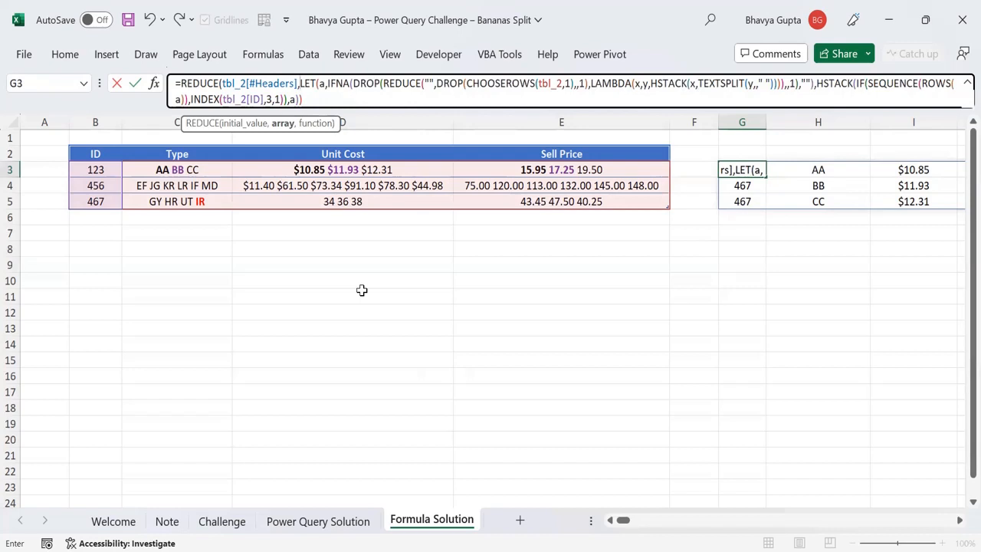
Add SEQUENCE(ROWS(tbl_2)) as the array argument of the outer REDUCE in G3
type("SEQUENCE(")
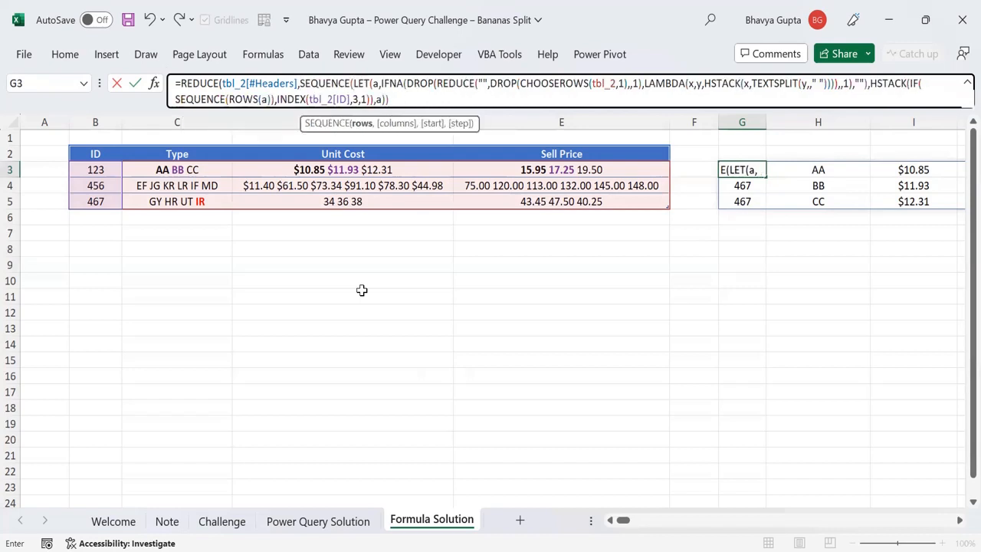
type("ROWS(")
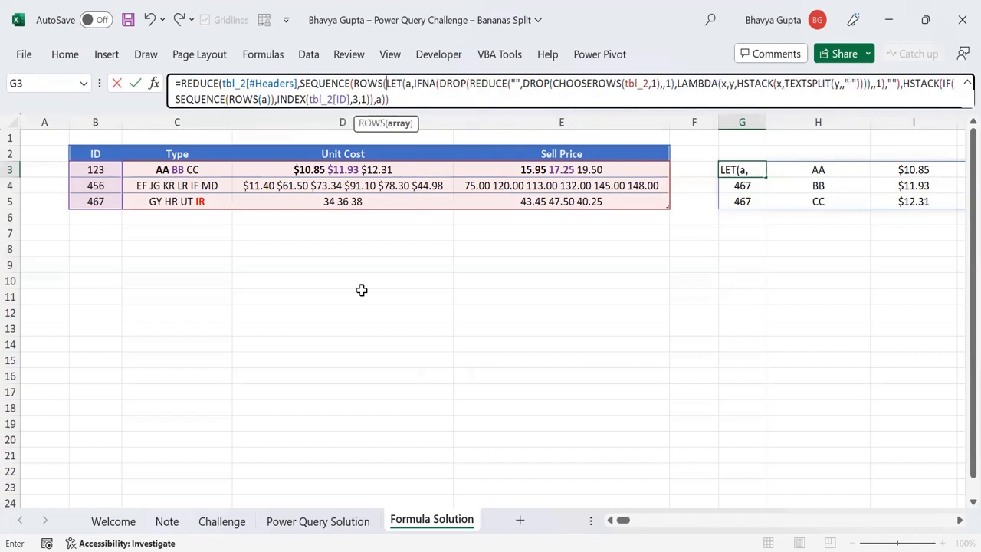
left_click(70, 148)
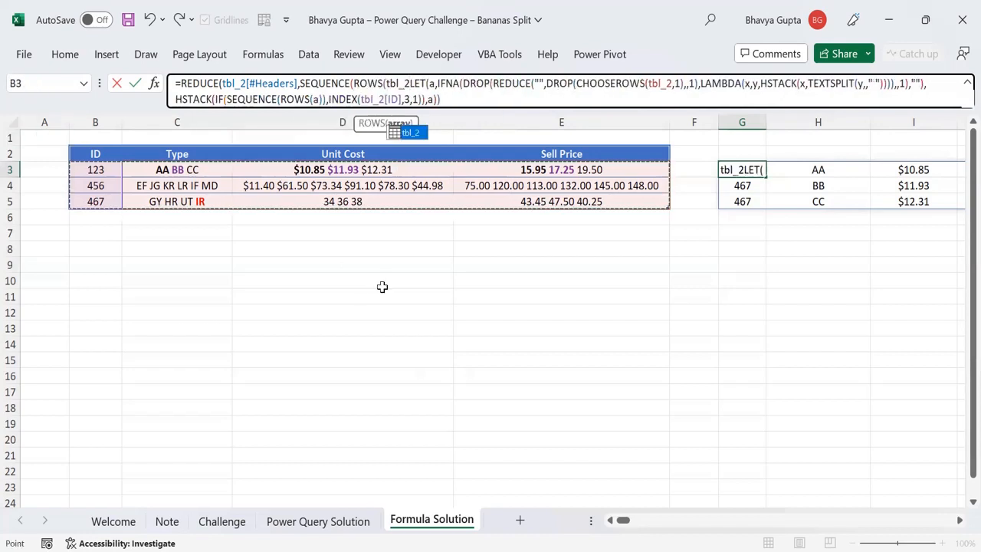
type("))")
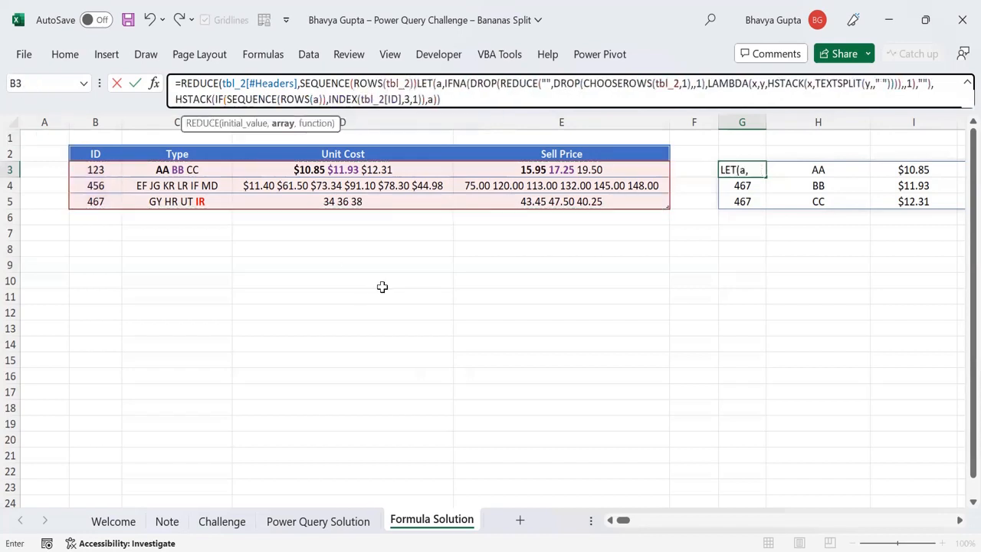
type(",")
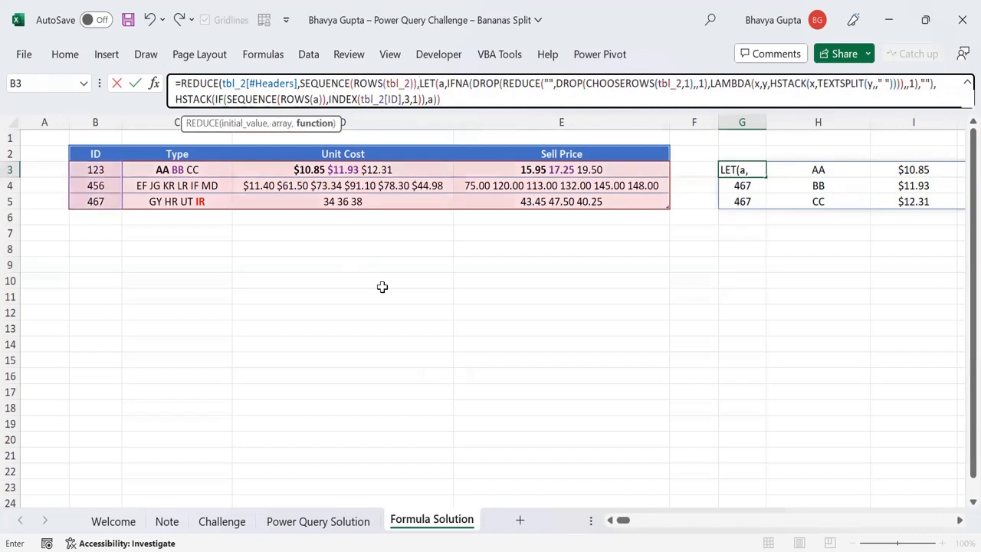
Open a LAMBDA with parameters f and g before the LET expression as the outer REDUCE's function
type("LAMBDA(")
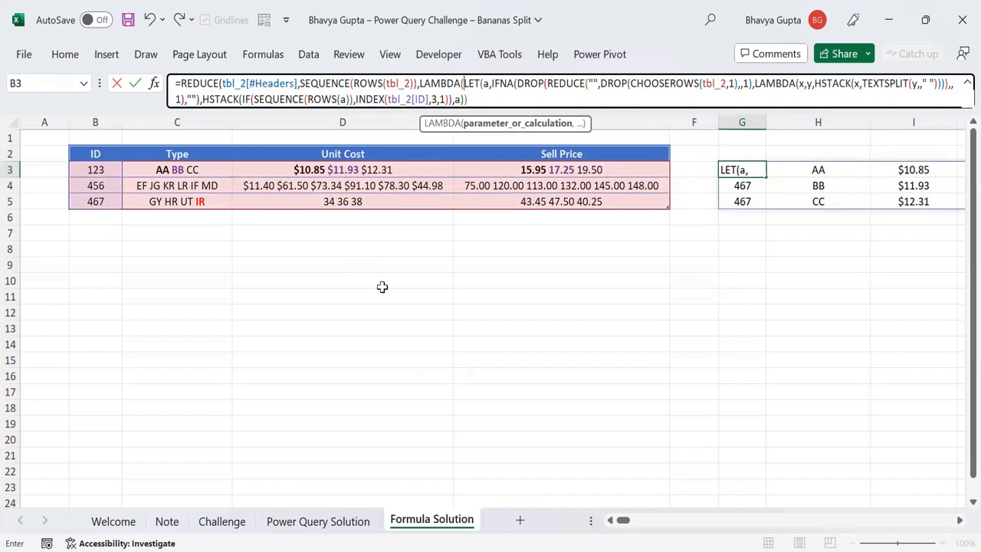
type("f")
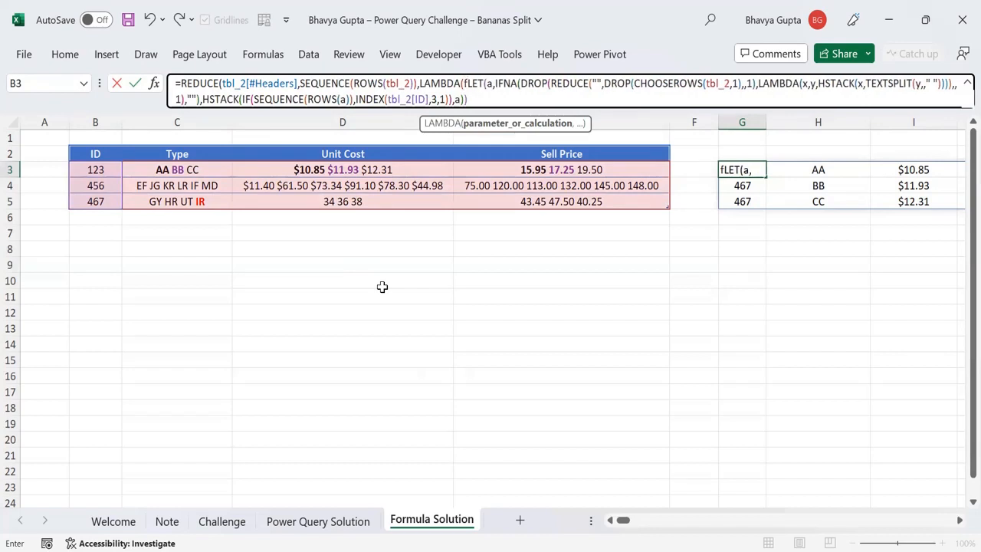
type(",g,")
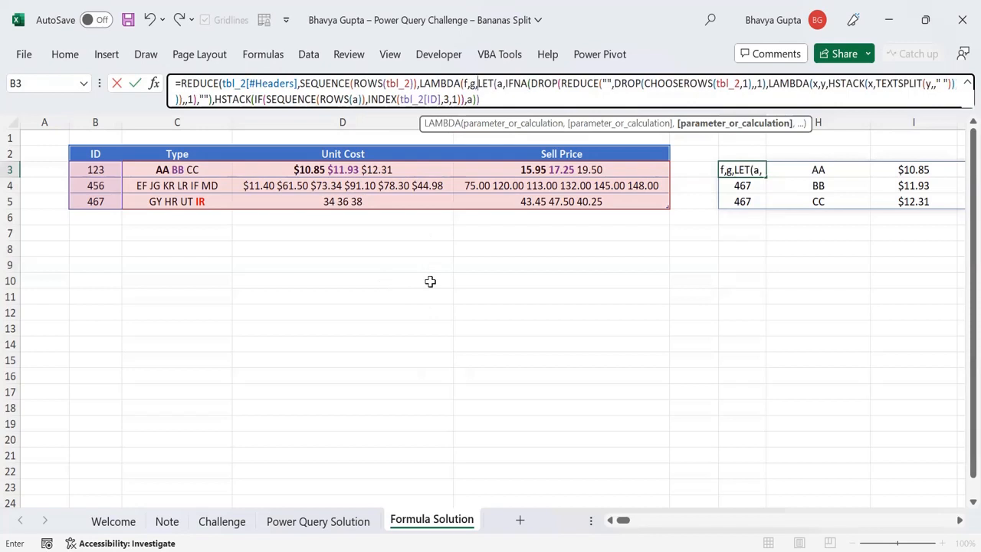
Replace the CHOOSEROWS row number with g and enter the G3 formula with its closing parentheses
double_click(745, 84)
type("1")
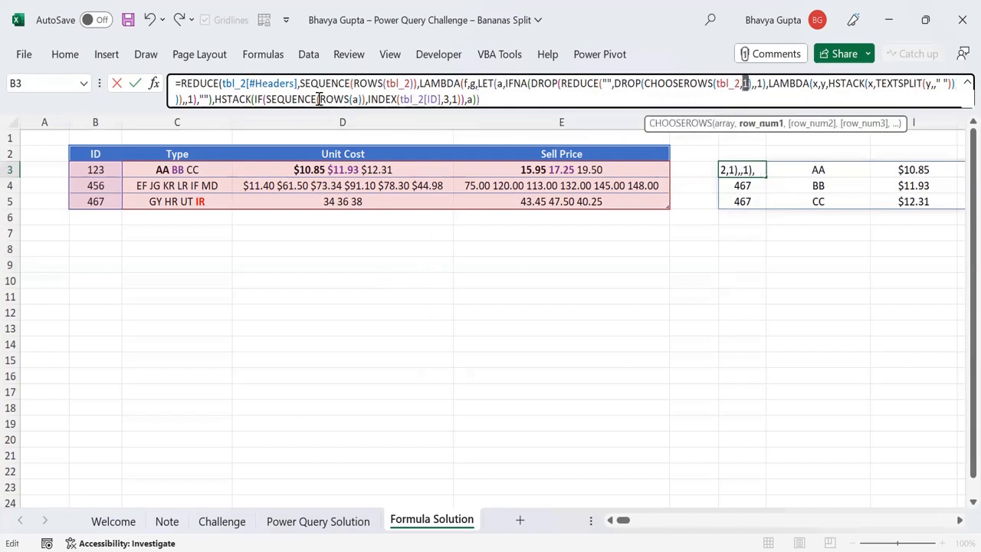
left_click_drag(300, 83, 418, 83)
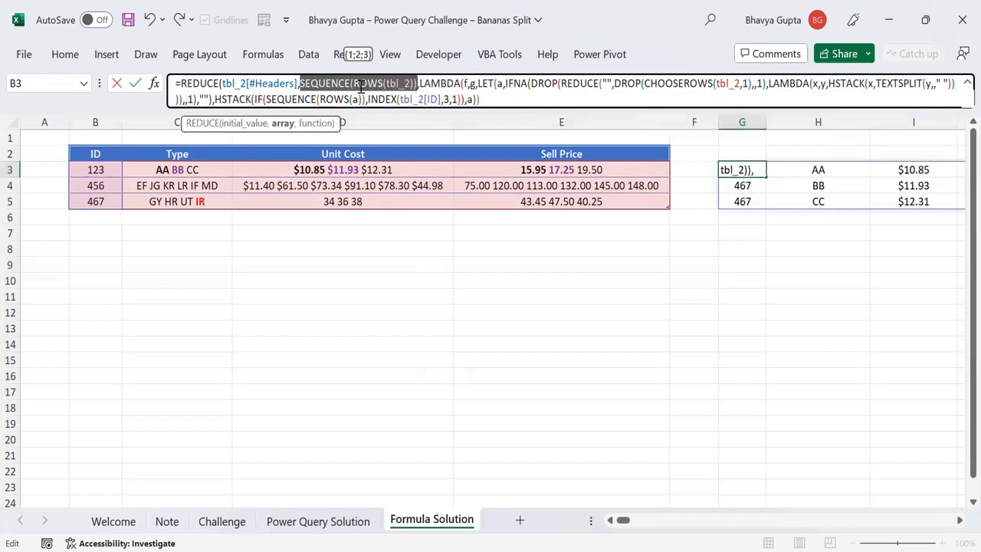
double_click(746, 89)
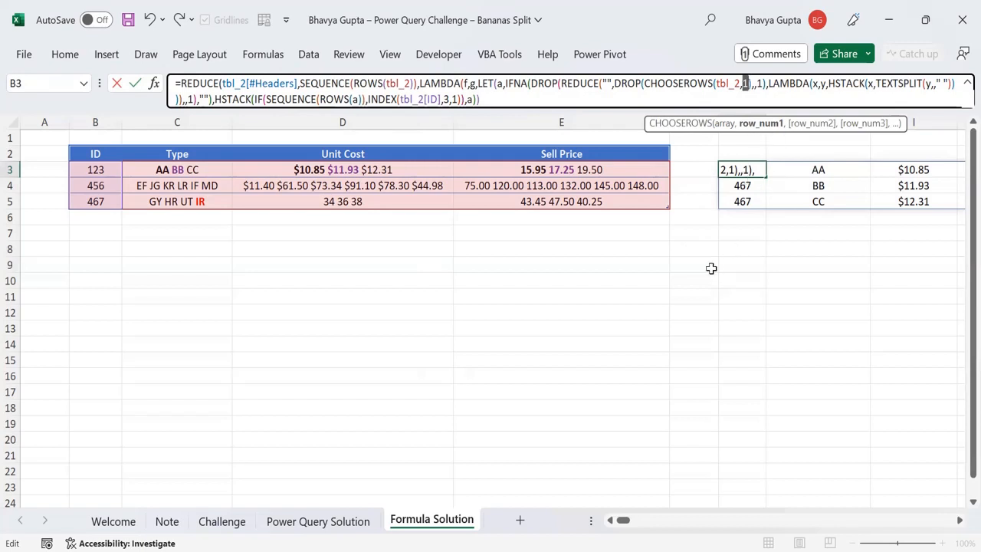
type("g")
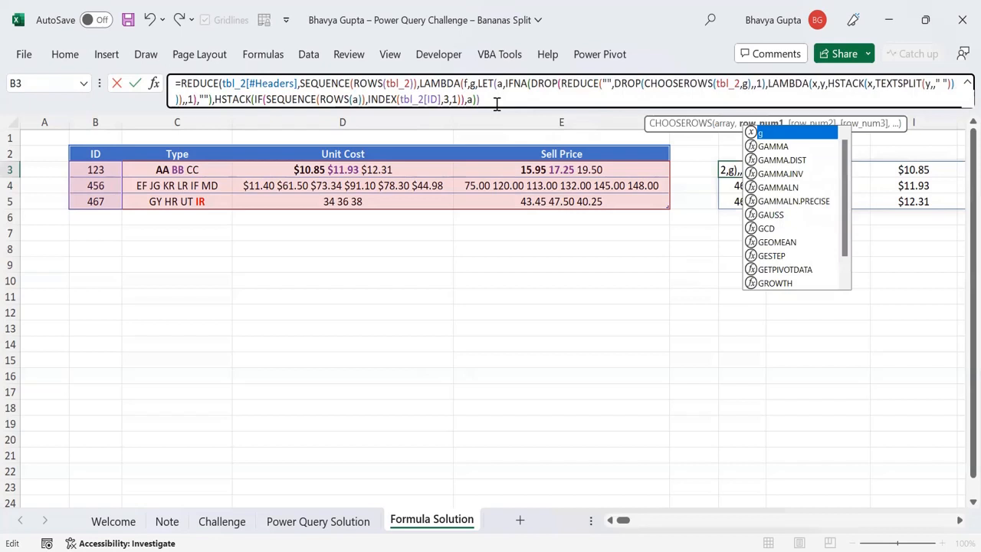
type(")")
key("ctrl+Return")
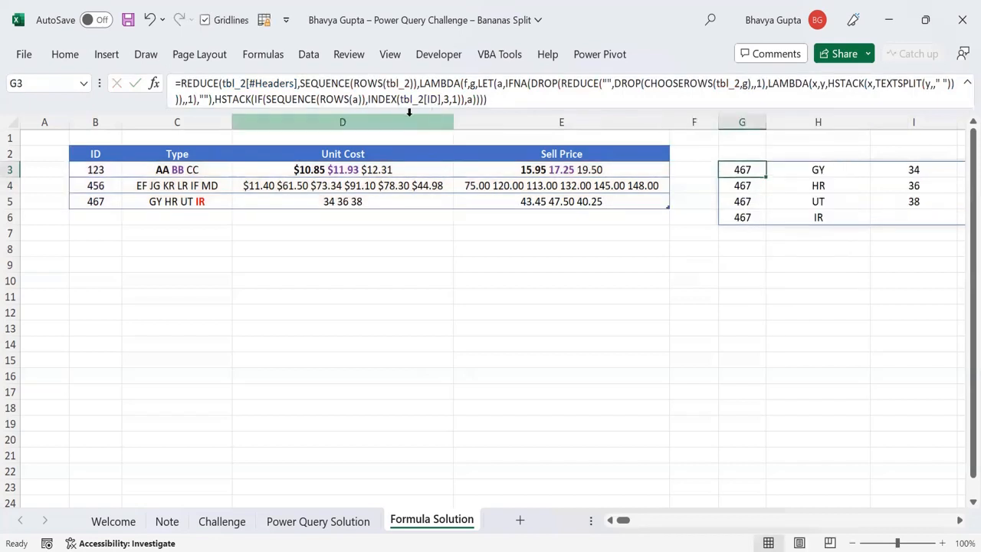
Wrap the LET expression inside the outer LAMBDA of G3 in VSTACK, with f as the first array
left_click(305, 85)
left_click_drag(305, 86, 419, 85)
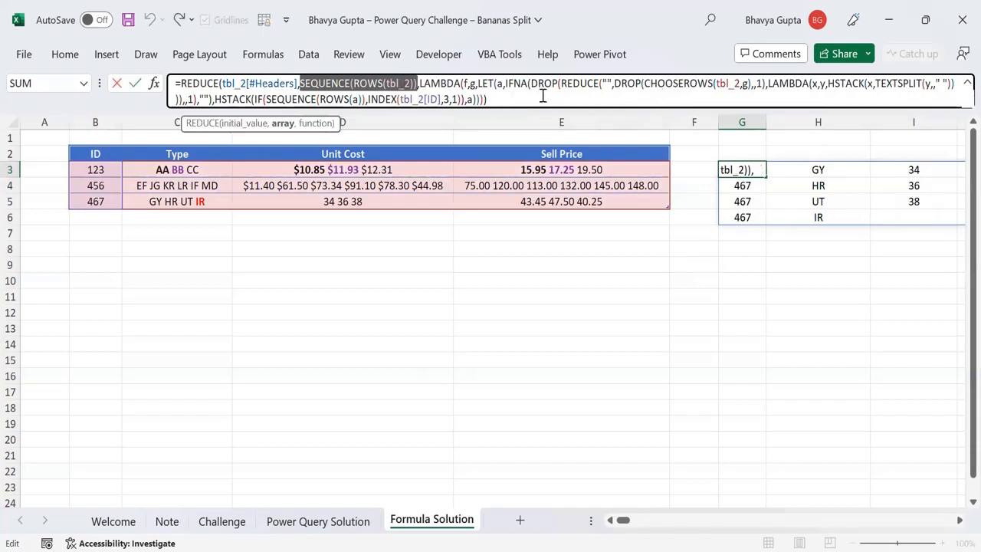
left_click(506, 87)
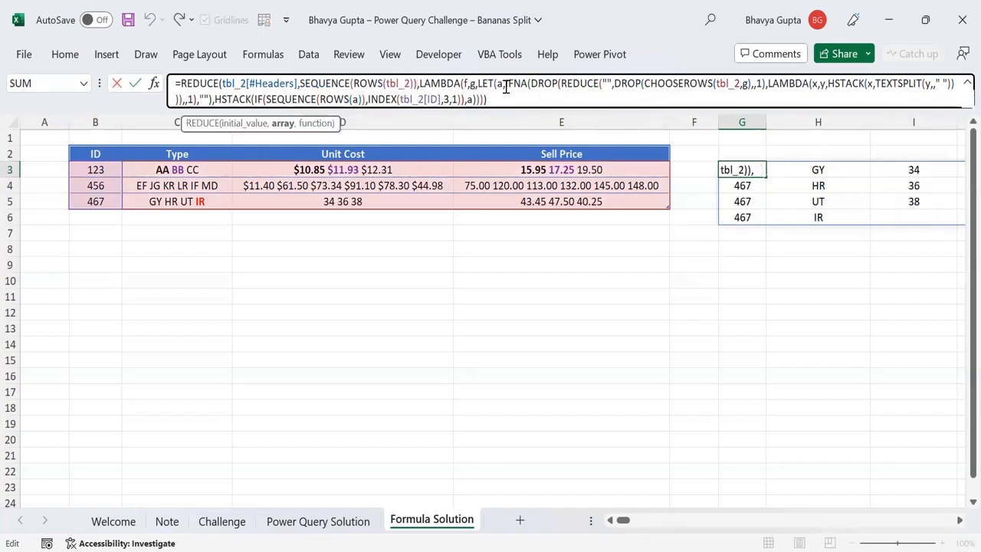
key("Left")
key("Left")
key("Left")
key("Left")
key("Left")
key("Left")
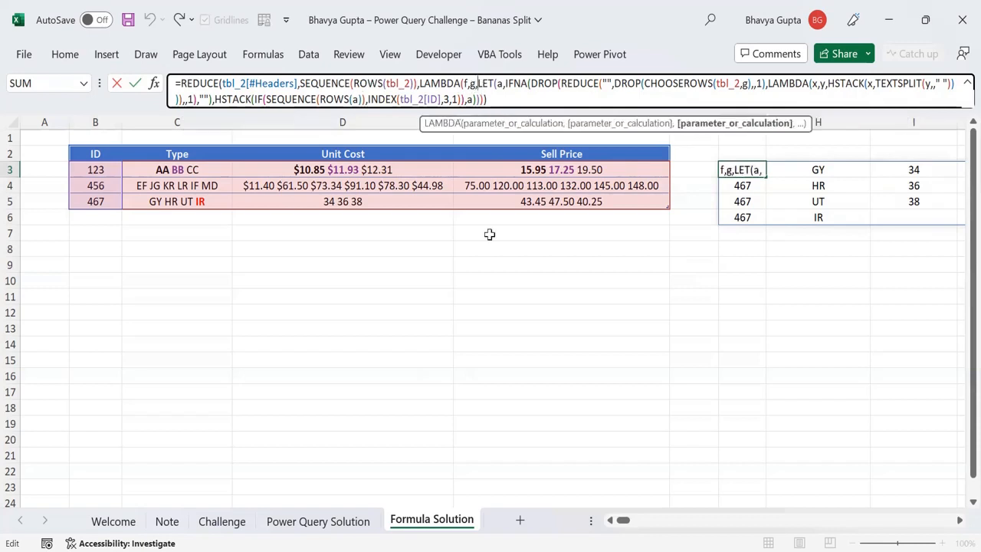
type("VSTACK(f")
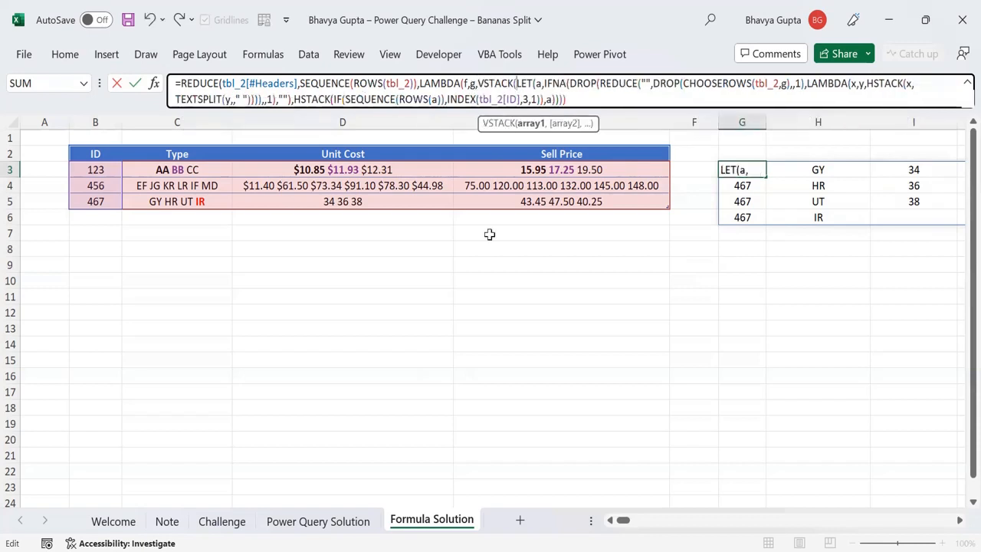
type(",")
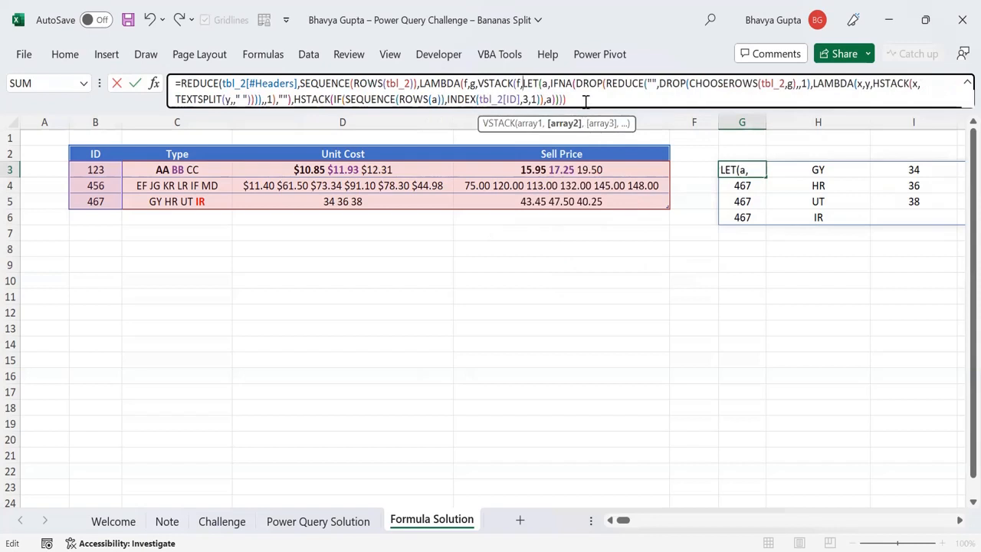
left_click(585, 101)
type(")")
key("Return")
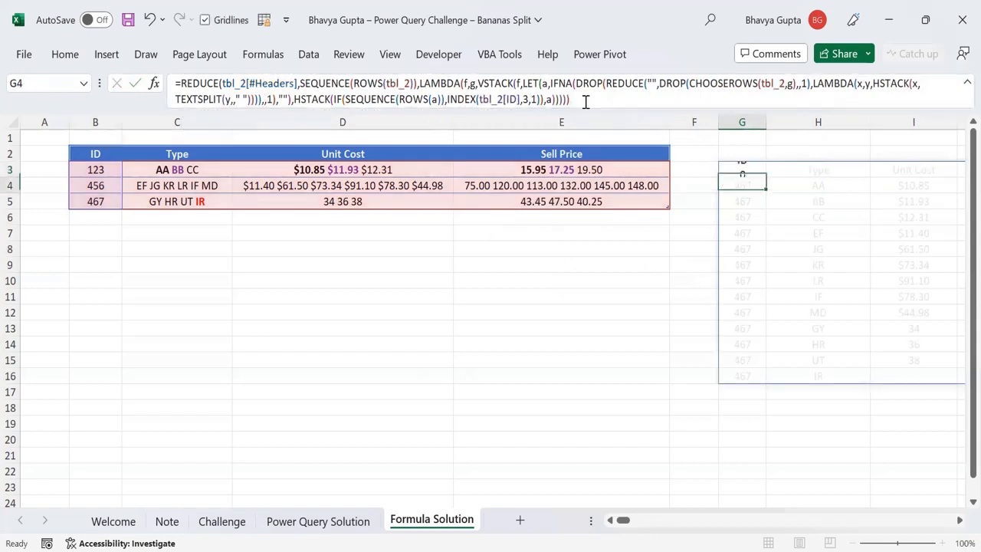
Move the dynamic array formula from G3 up to G2 so the output aligns with the source table
key("Up")
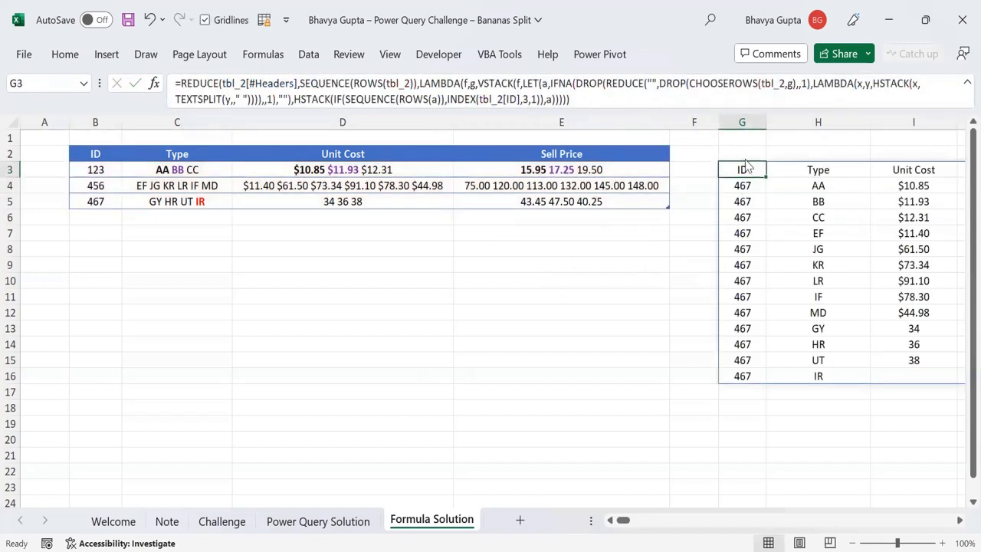
left_click_drag(745, 164, 745, 154)
left_click_drag(629, 524, 630, 520)
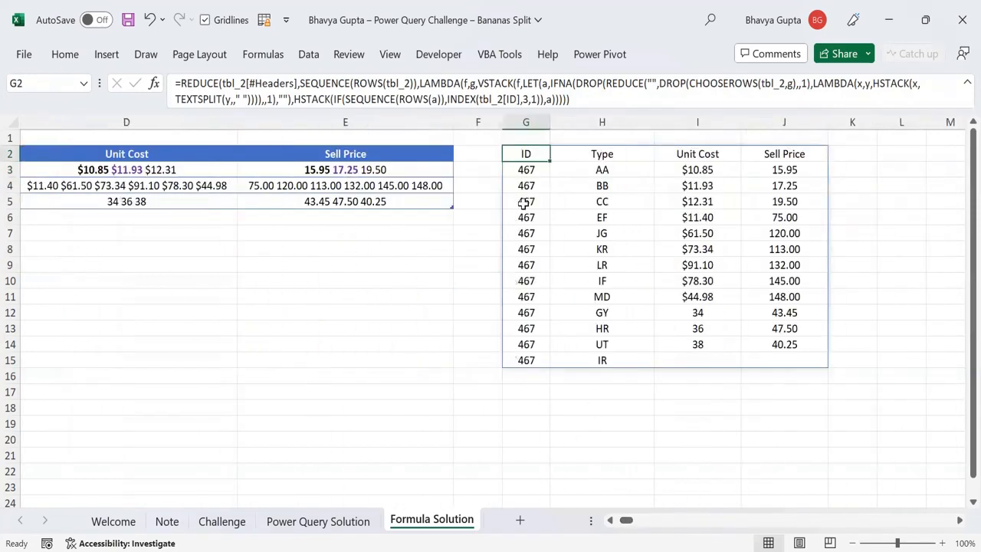
Make the output headers in G2:J2 bold and give them a top and thick bottom border
left_click(394, 147)
left_click(541, 154)
left_click_drag(549, 156, 759, 154)
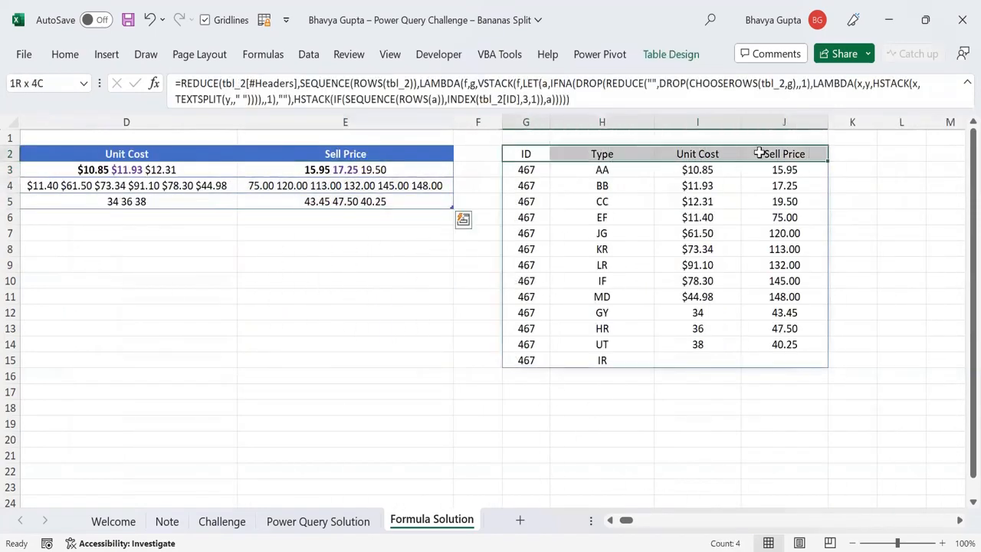
left_click(65, 54)
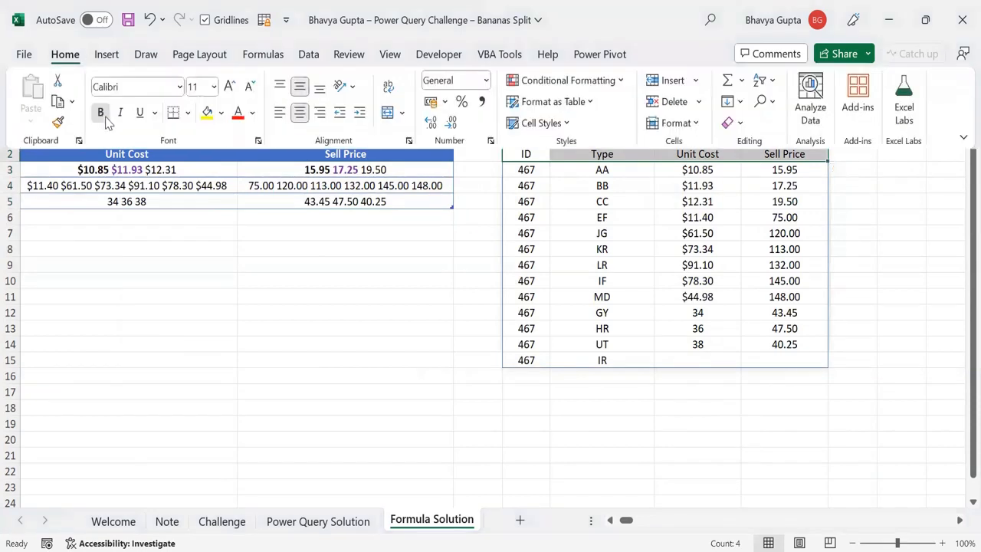
left_click(187, 113)
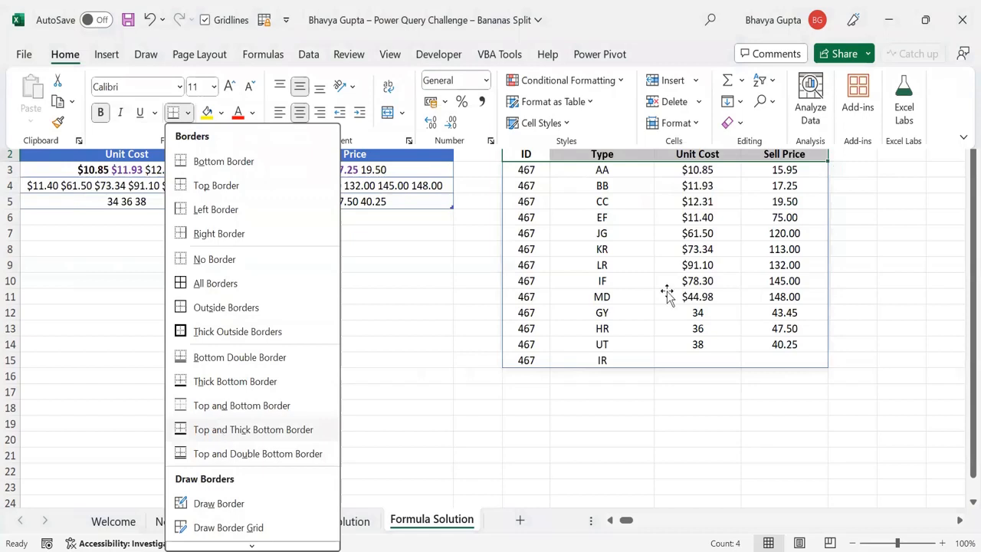
left_click(529, 169)
Copy the ID 548 record, columns B to E, from the Power Query Solution sheet into B6 of the Formula Solution table
left_click_drag(632, 525, 619, 528)
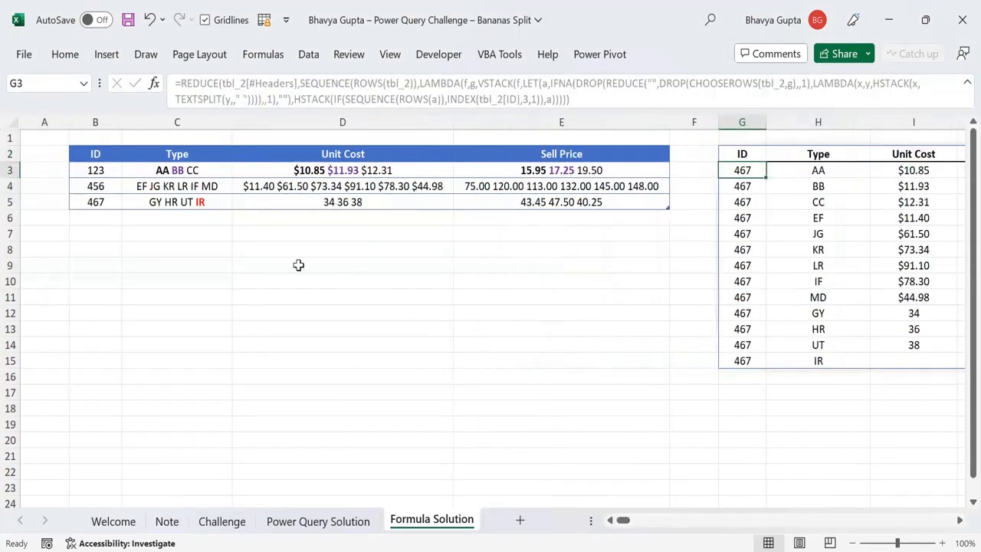
left_click(98, 216)
left_click(338, 522)
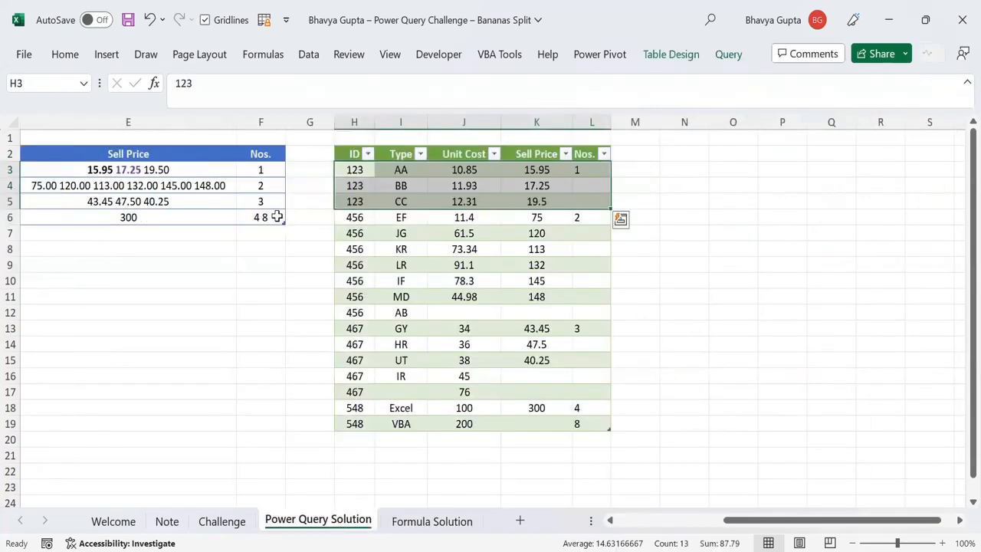
left_click_drag(278, 216, 499, 220)
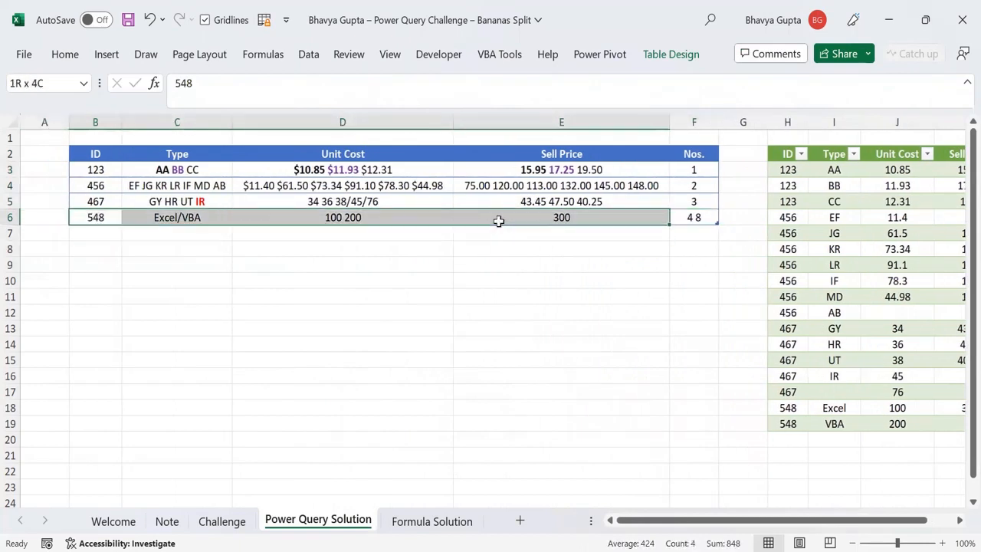
key("ctrl+c")
left_click(432, 521)
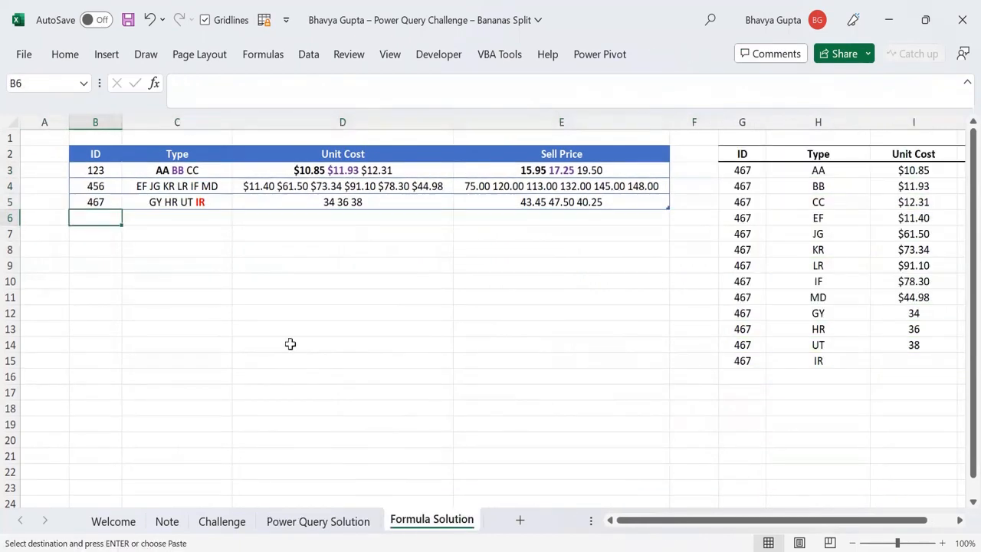
key("ctrl+v")
Examine the output rows produced for the added record and compare them with the results on the Power Query Solution sheet
left_click(825, 393)
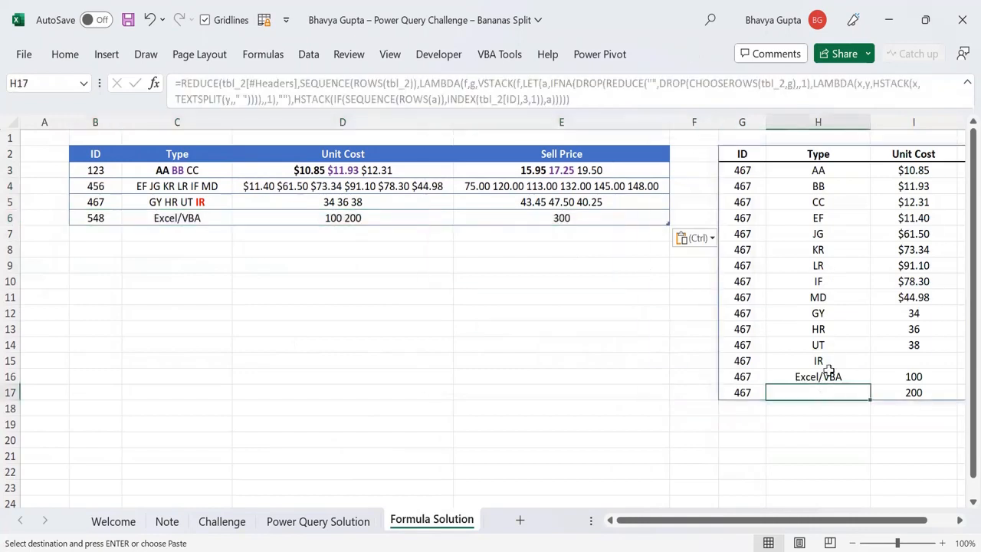
left_click(835, 374)
left_click(936, 374)
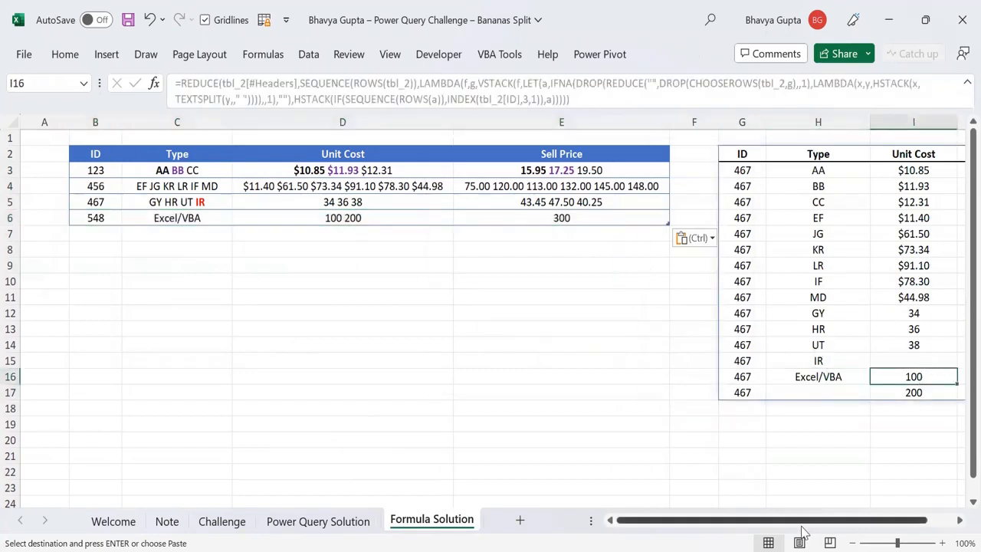
left_click_drag(845, 520, 884, 526)
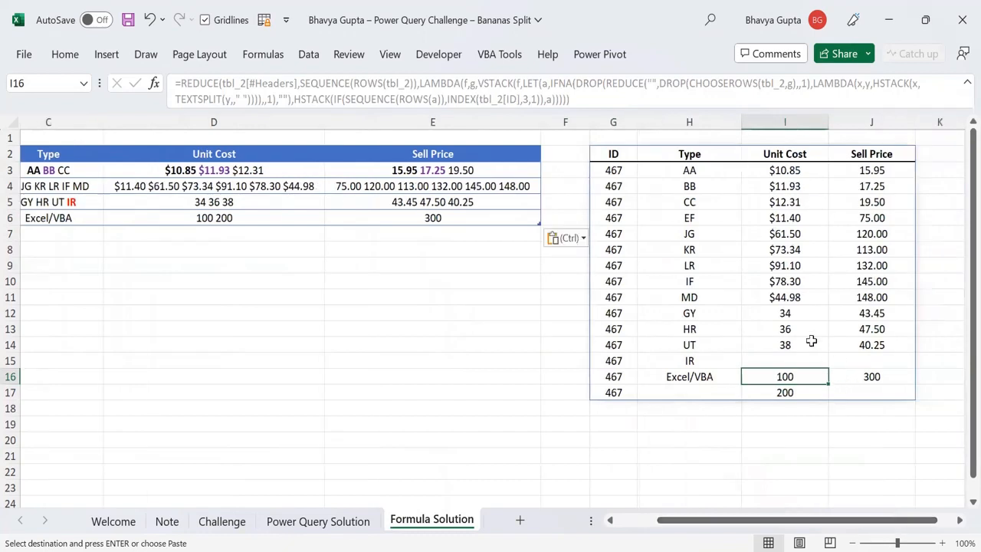
left_click(614, 153)
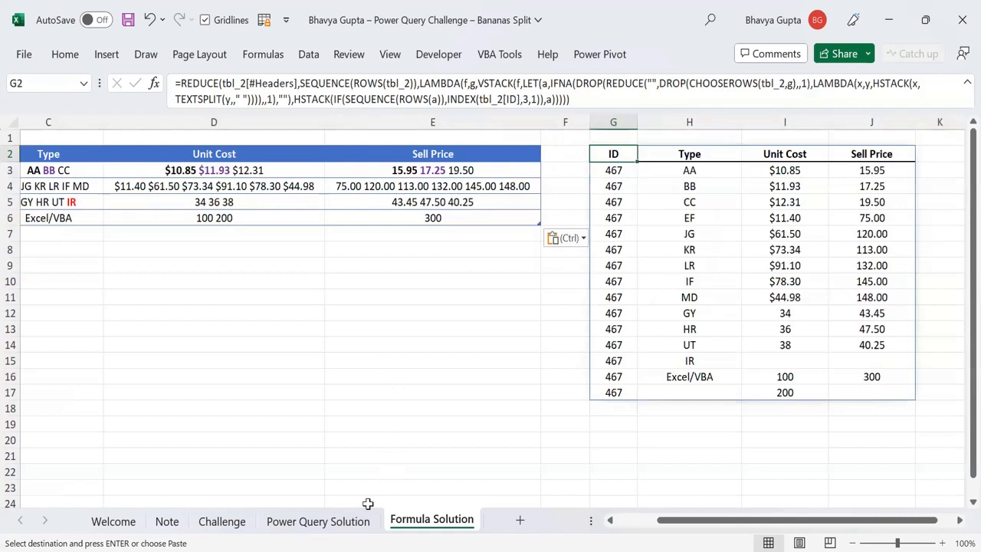
left_click(342, 521)
left_click(788, 169)
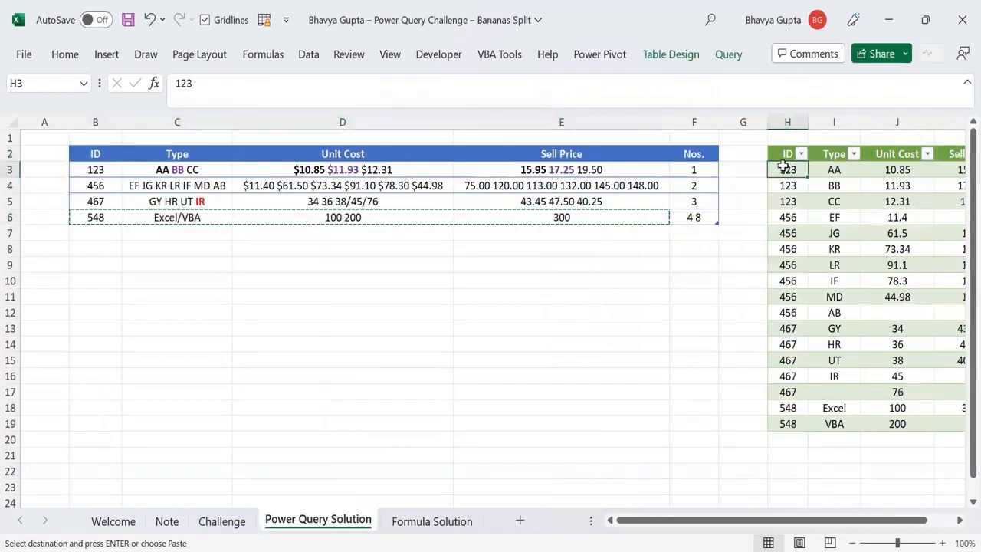
key("Escape")
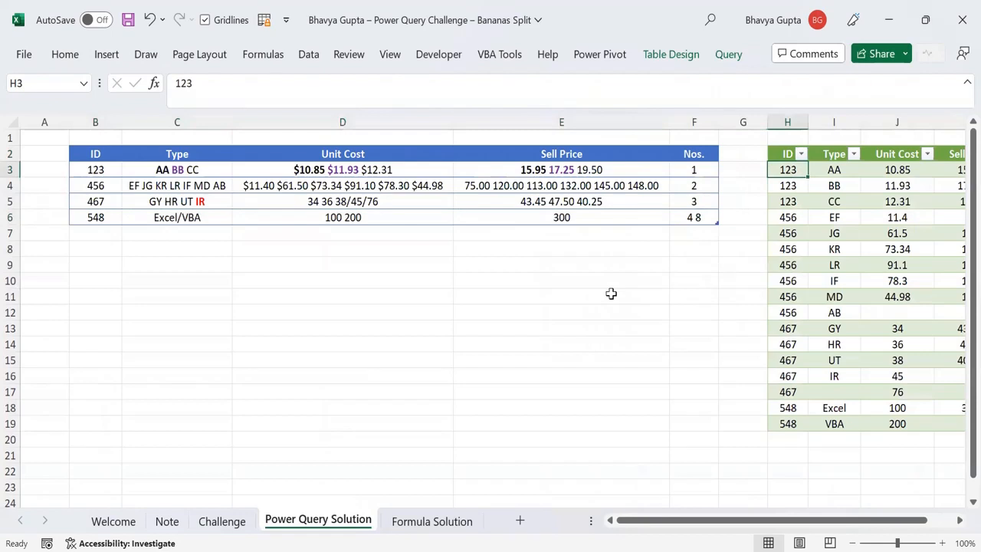
left_click(432, 527)
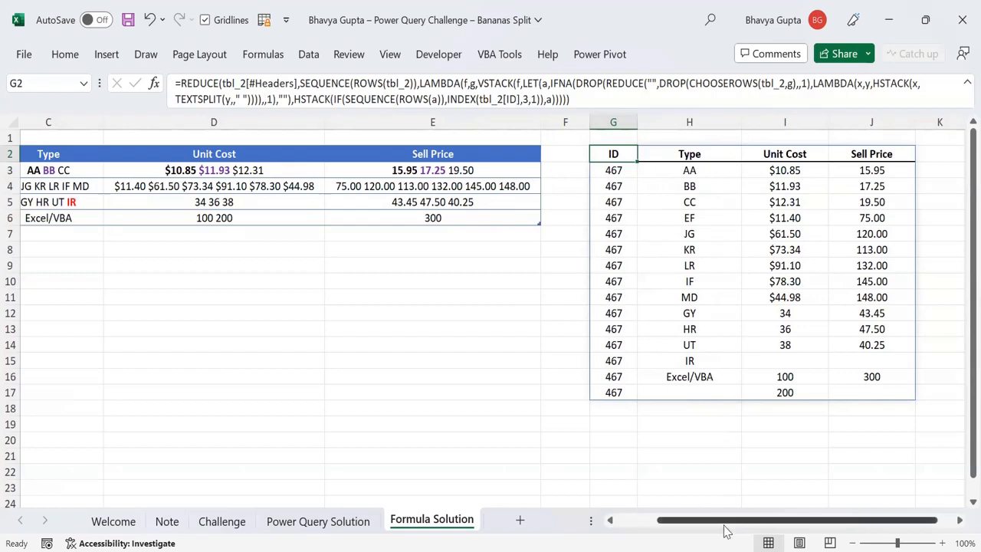
Create a copy of the Formula Solution sheet at the end of the workbook
left_click_drag(727, 531, 598, 528)
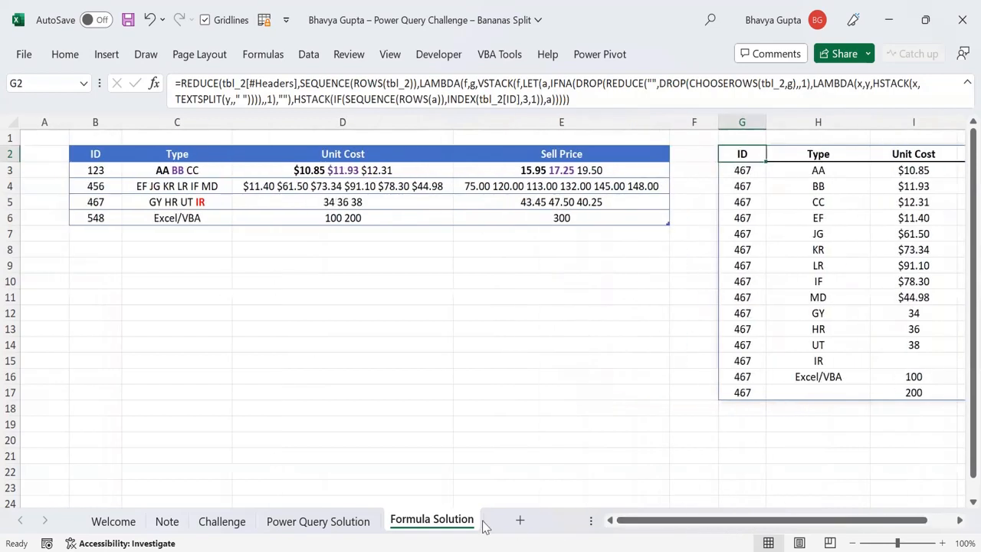
right_click(431, 523)
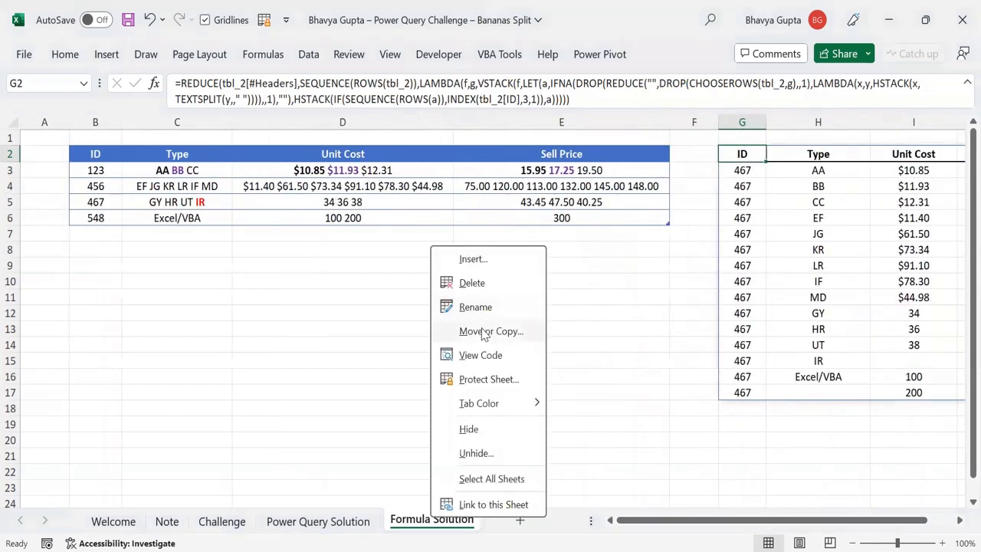
left_click(485, 331)
left_click(400, 420)
left_click(406, 382)
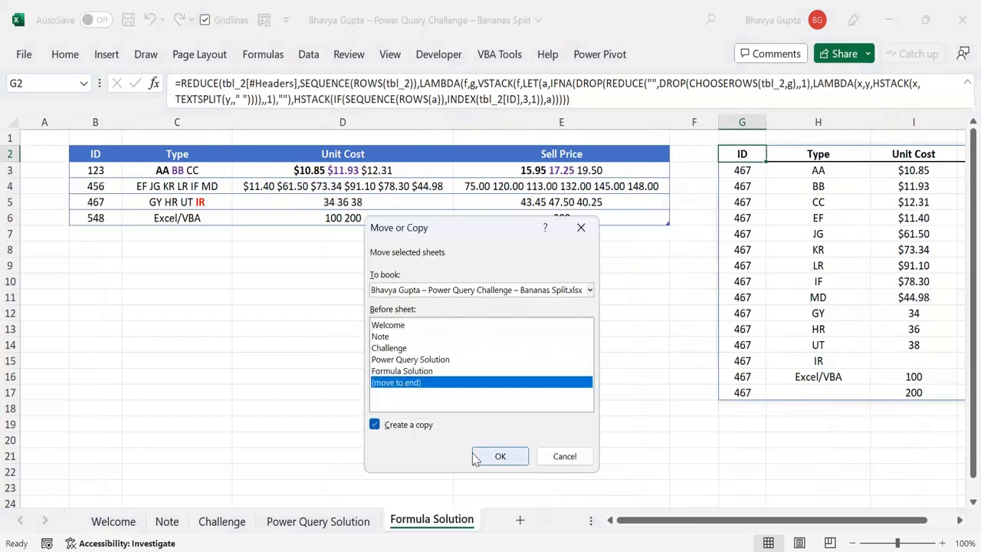
left_click(486, 456)
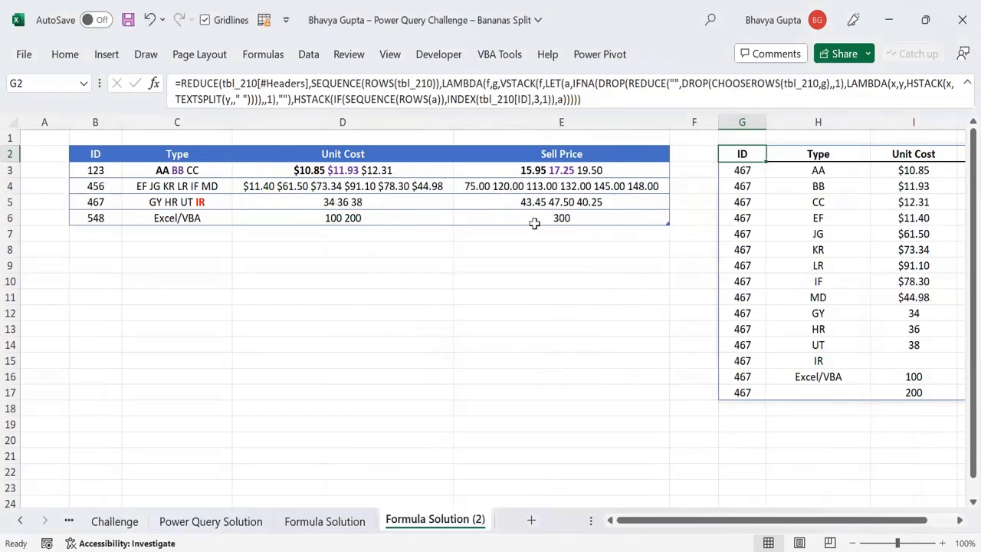
Rename the source table on the Formula Solution (2) sheet as tbl_3
left_click(534, 221)
left_click(540, 170)
left_click(659, 54)
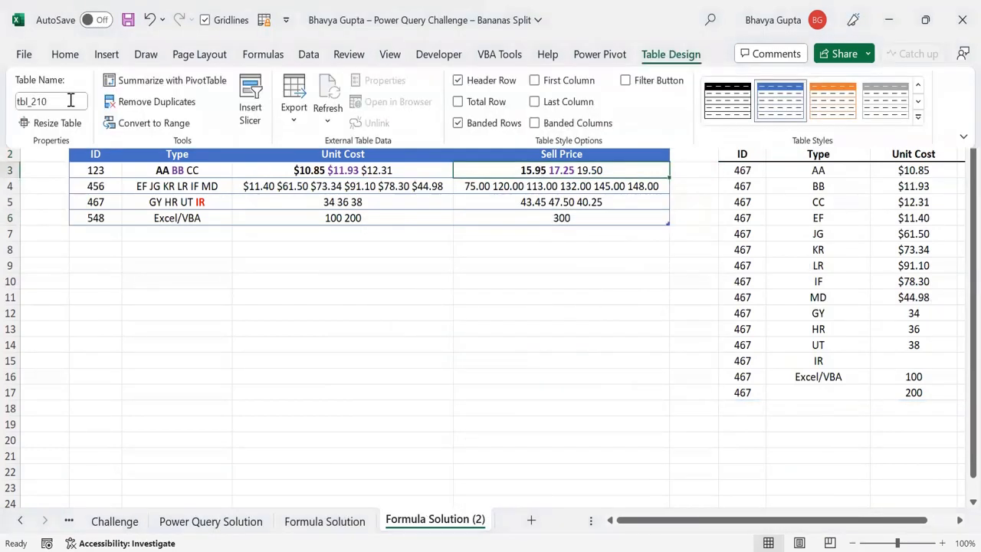
left_click(70, 100)
key("End")
key("BackSpace")
key("BackSpace")
key("BackSpace")
key("BackSpace")
type("_3")
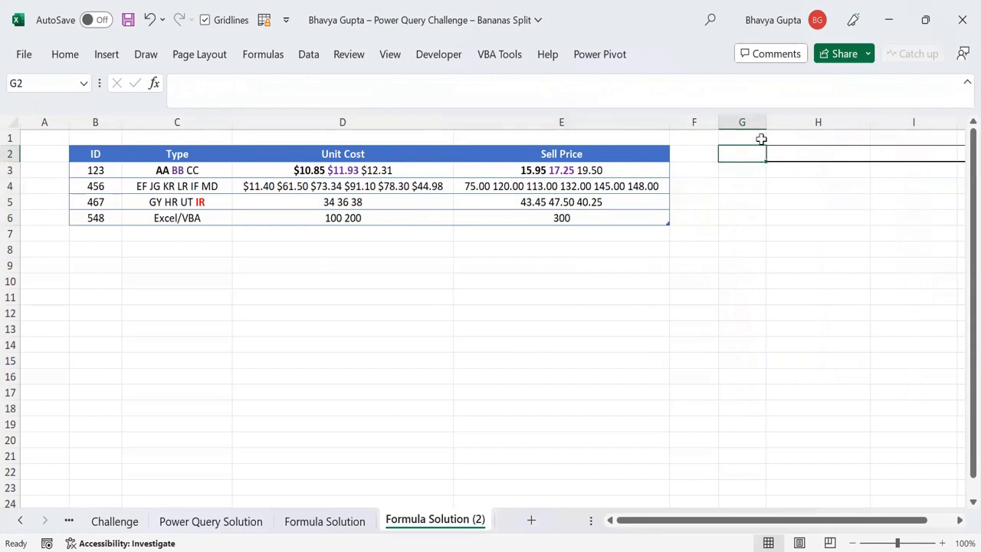
Delete output columns G to K on the copied sheet, and shrink the formula bar to one line with G2 selected
left_click_drag(741, 121, 875, 166)
key("ctrl+minus")
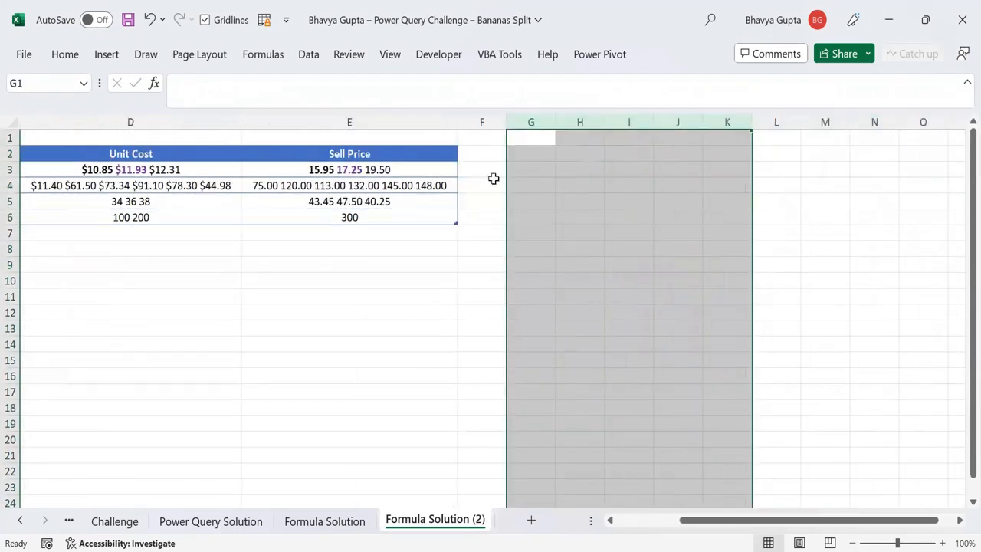
left_click(525, 155)
left_click_drag(719, 524, 613, 524)
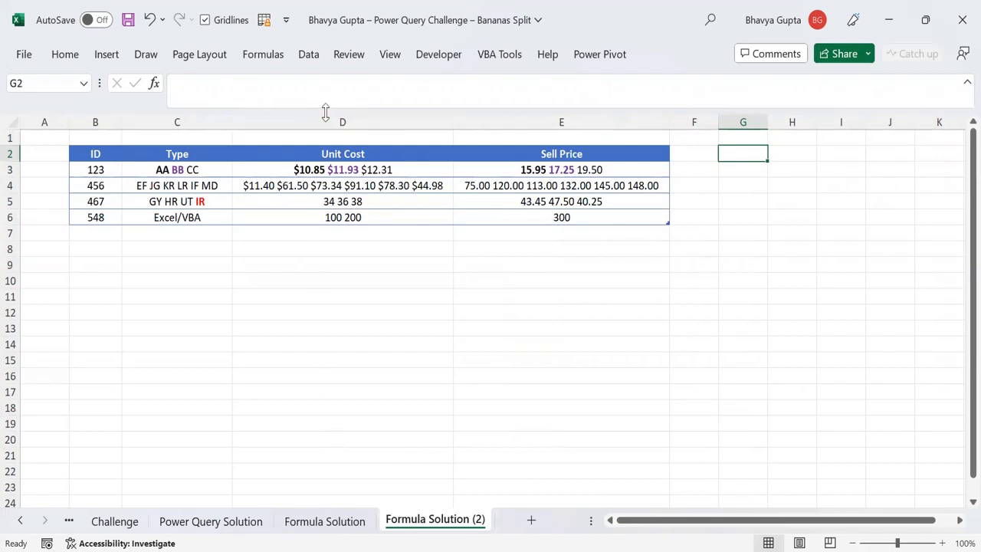
left_click_drag(326, 109, 332, 95)
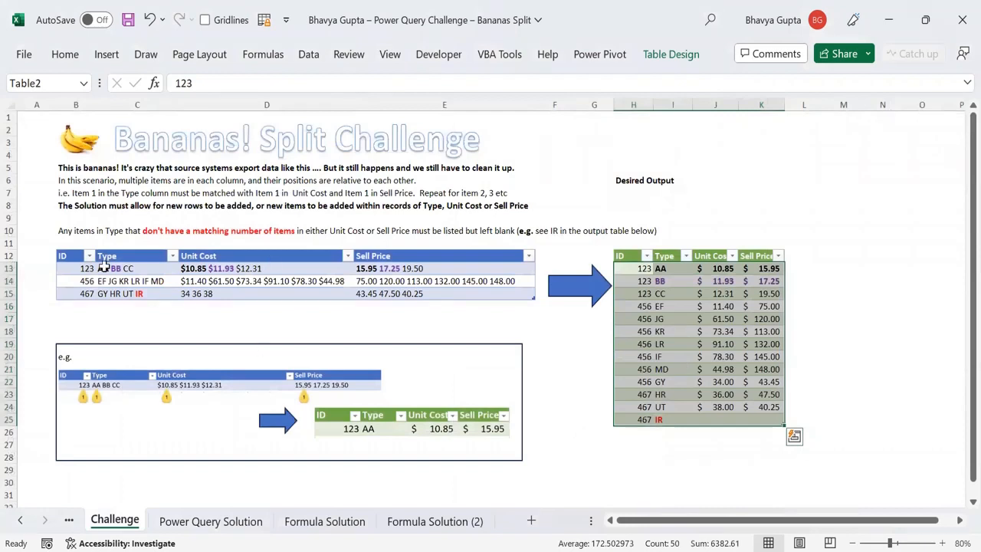
Review the source table and the desired output table on the Challenge sheet
left_click_drag(75, 256, 464, 295)
left_click(588, 331)
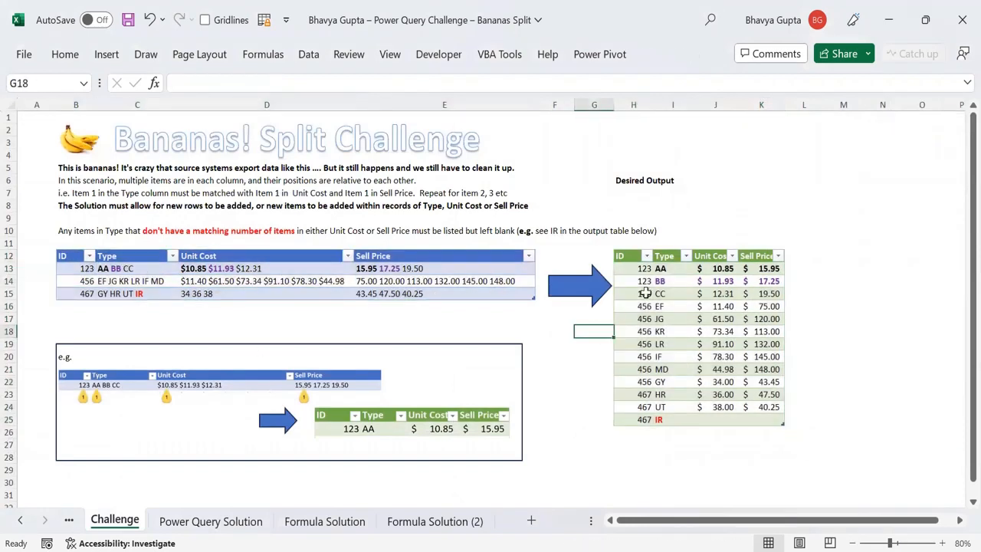
left_click_drag(636, 258, 777, 420)
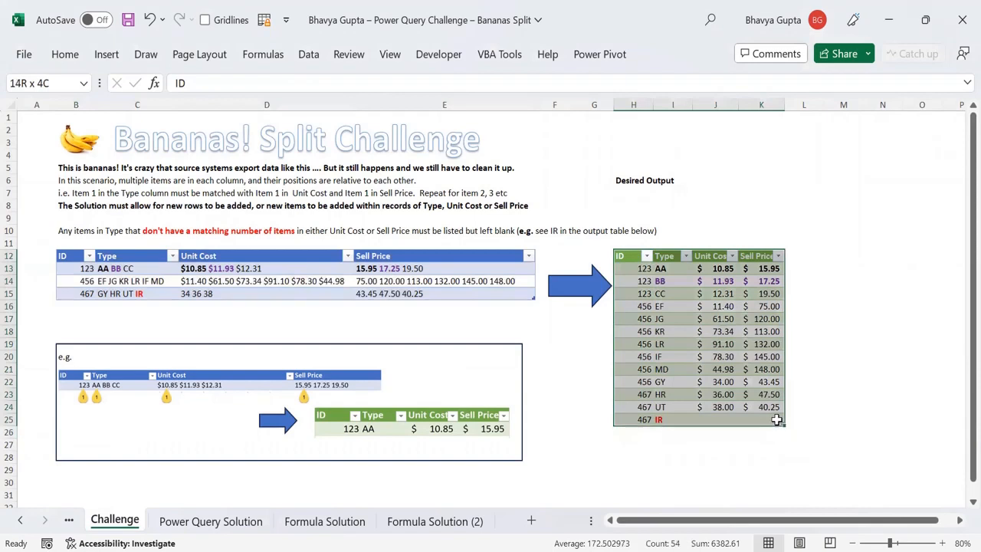
left_click(698, 308)
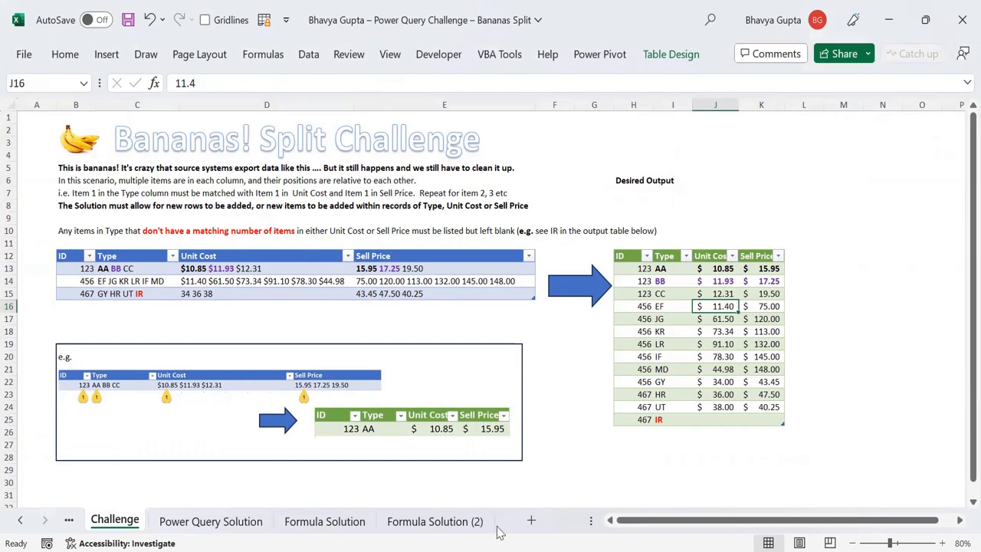
On the Formula Solution sheet, change the TEXTSPLIT row delimiter in the G2 formula to {" ","/"}
left_click(357, 525)
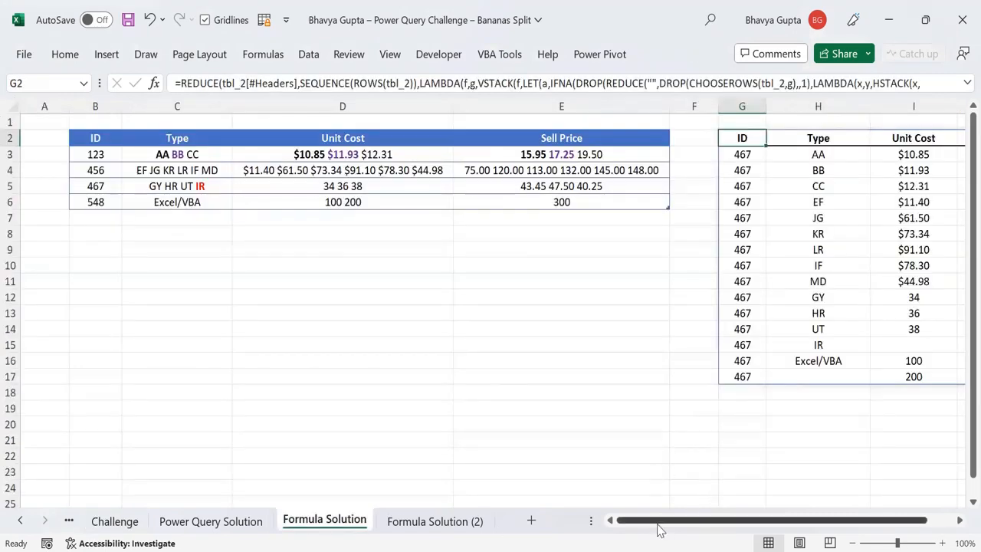
left_click_drag(657, 526, 733, 520)
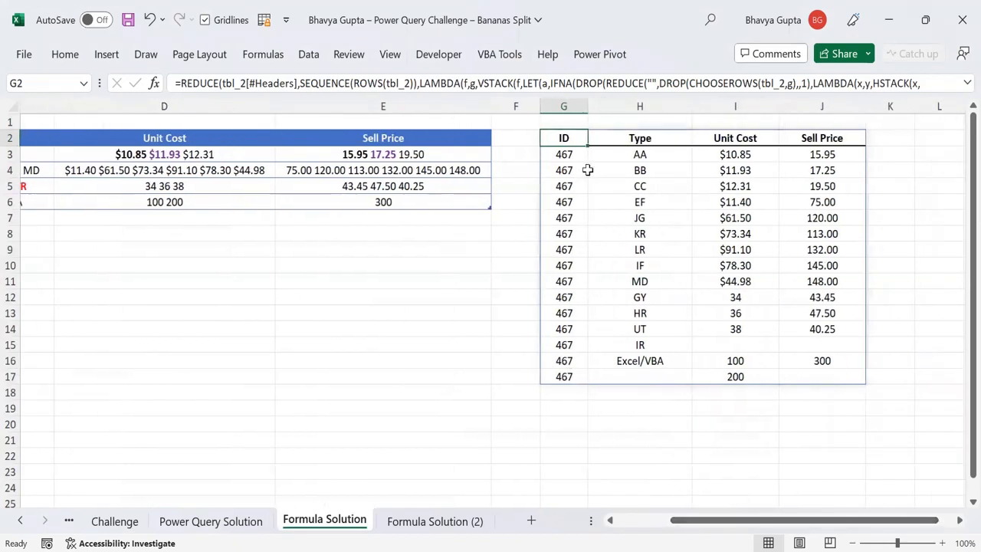
left_click_drag(552, 96, 552, 116)
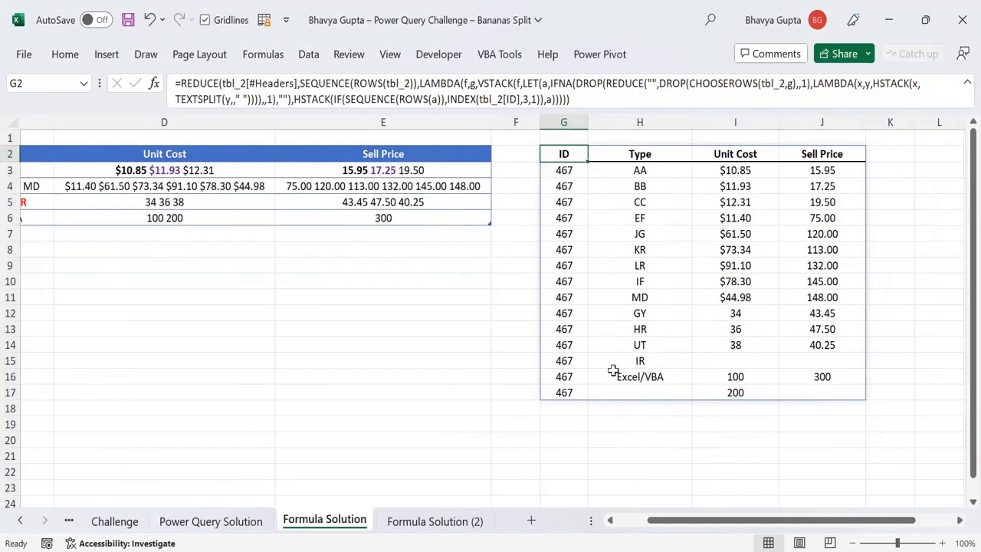
left_click(238, 99)
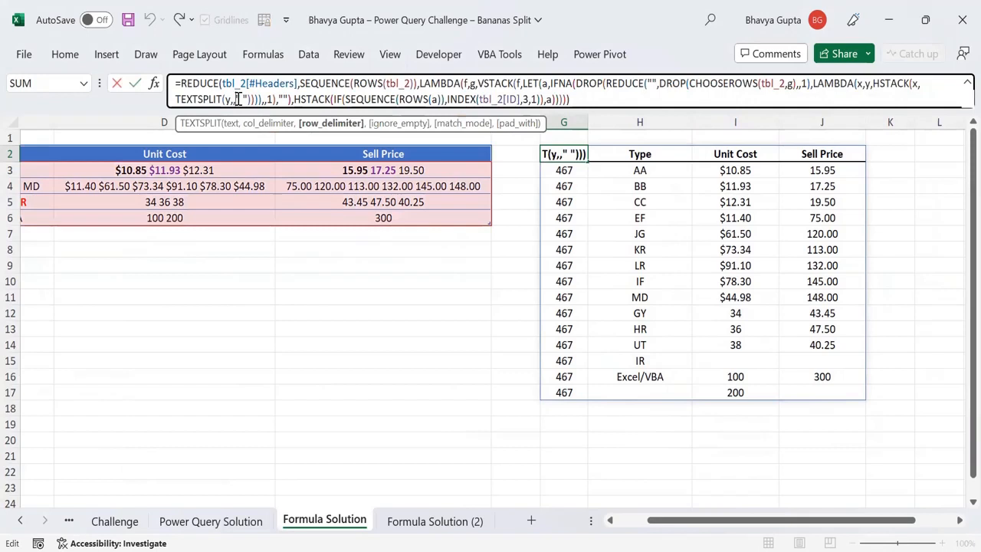
type("{")
key("Right")
key("Right")
key("Right")
type("}")
type(",\"/")
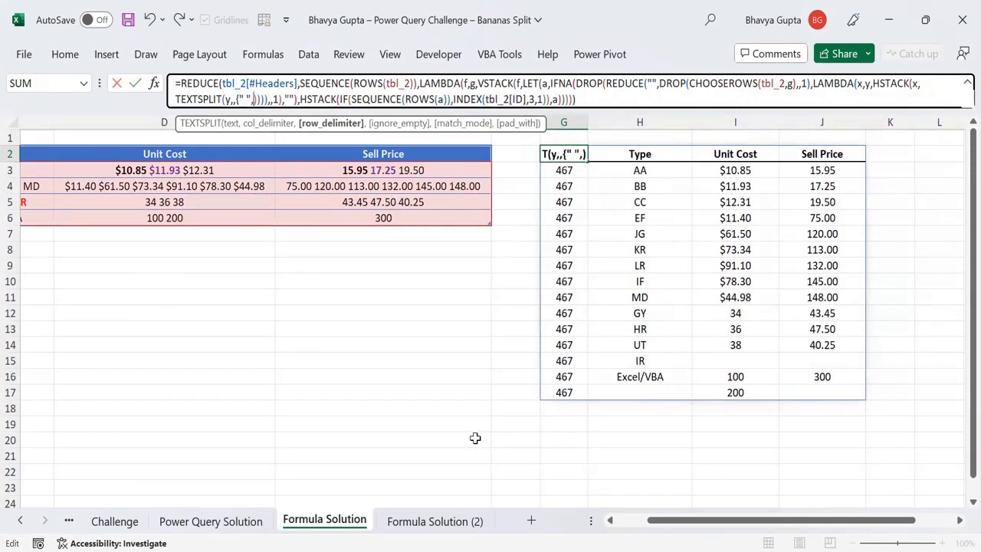
type("\"")
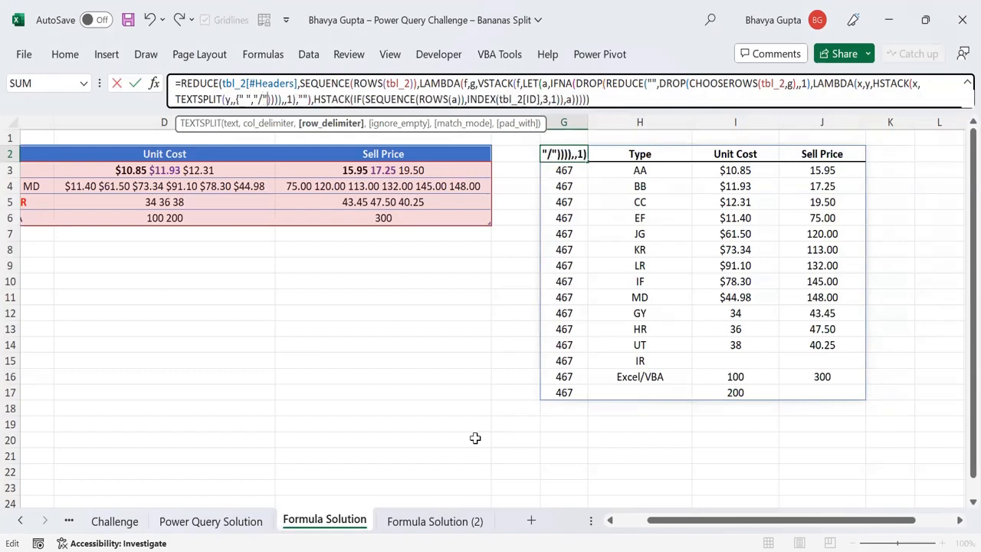
type(")")
key("ctrl+Return")
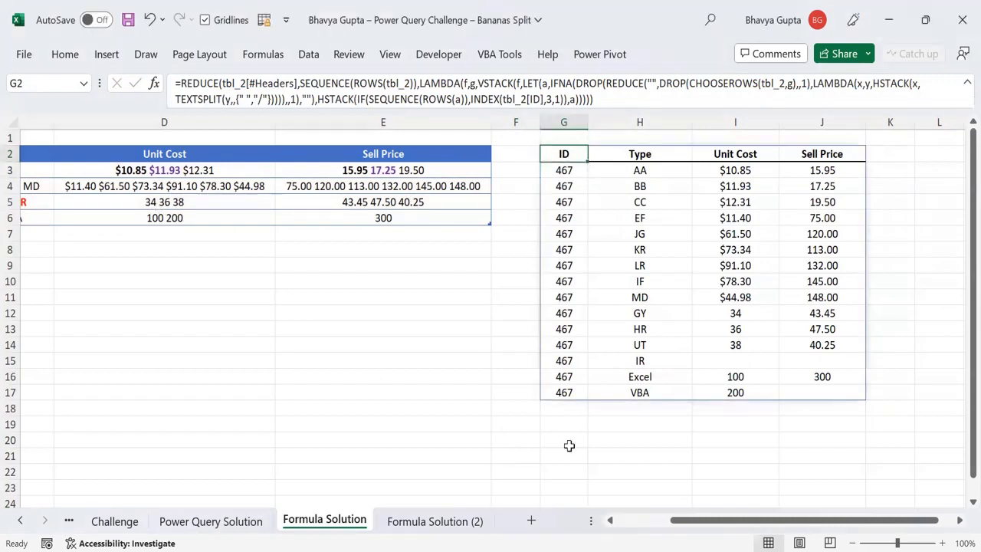
Compare the Excel/VBA row of the source table with its split output rows and the G2 formula on the Formula Solution sheet
left_click_drag(682, 523, 629, 522)
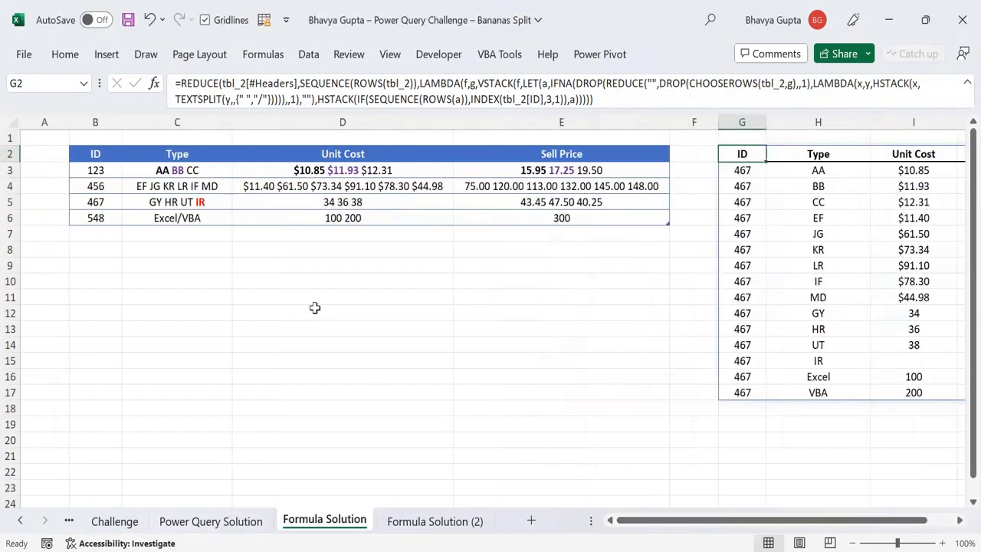
left_click(214, 218)
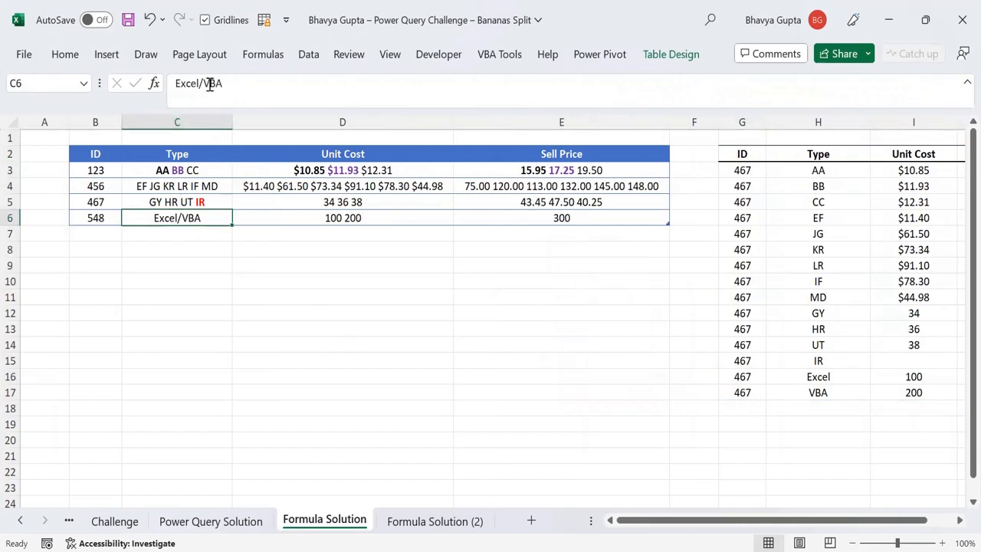
left_click_drag(792, 376, 792, 387)
left_click(723, 377)
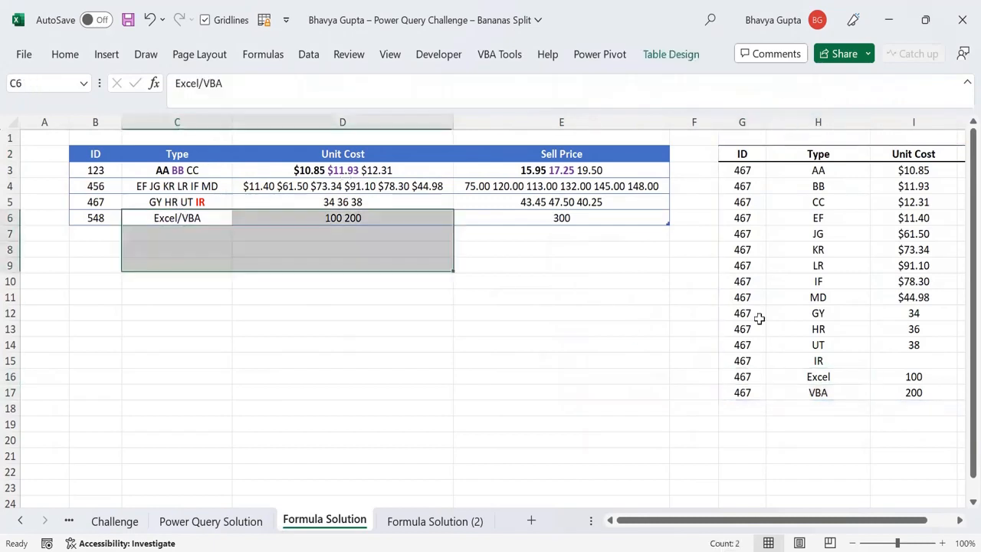
left_click_drag(181, 217, 414, 267)
left_click(838, 379)
left_click(354, 222)
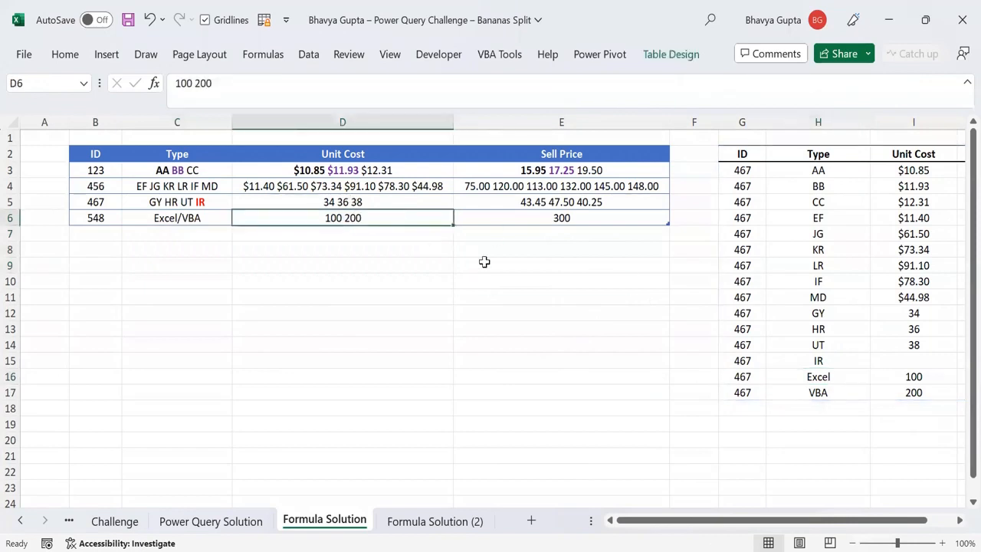
left_click_drag(685, 521, 648, 527)
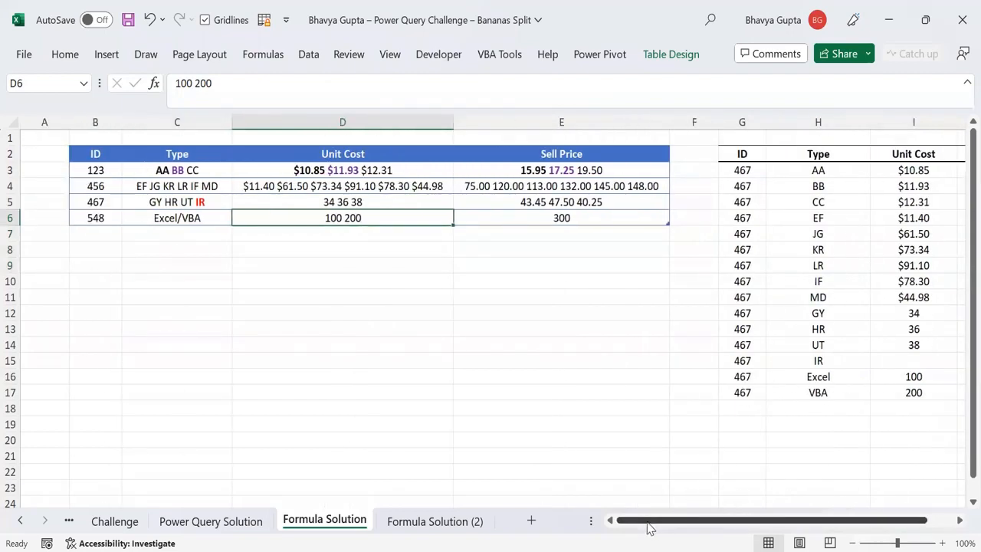
left_click(190, 217)
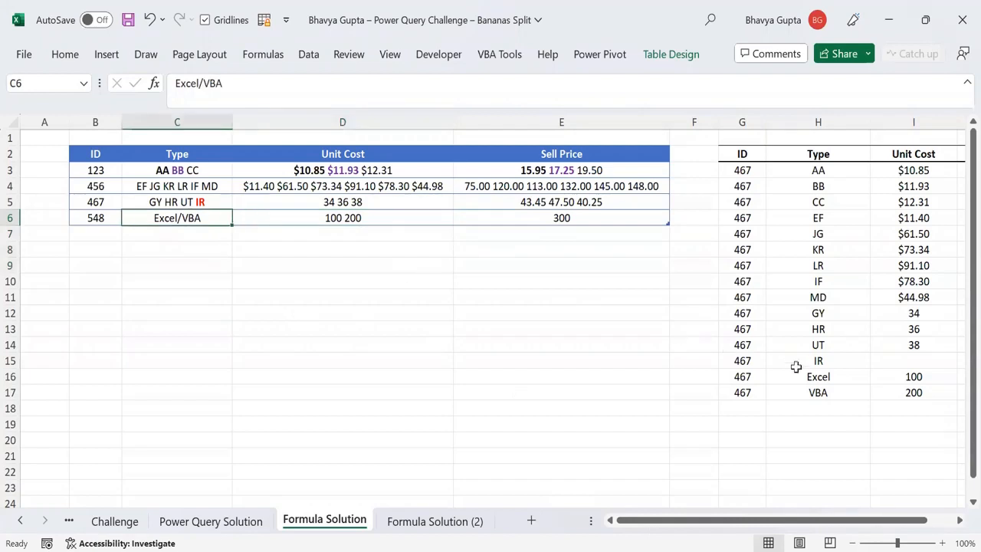
left_click(809, 378)
left_click_drag(809, 391, 811, 394)
left_click(742, 154)
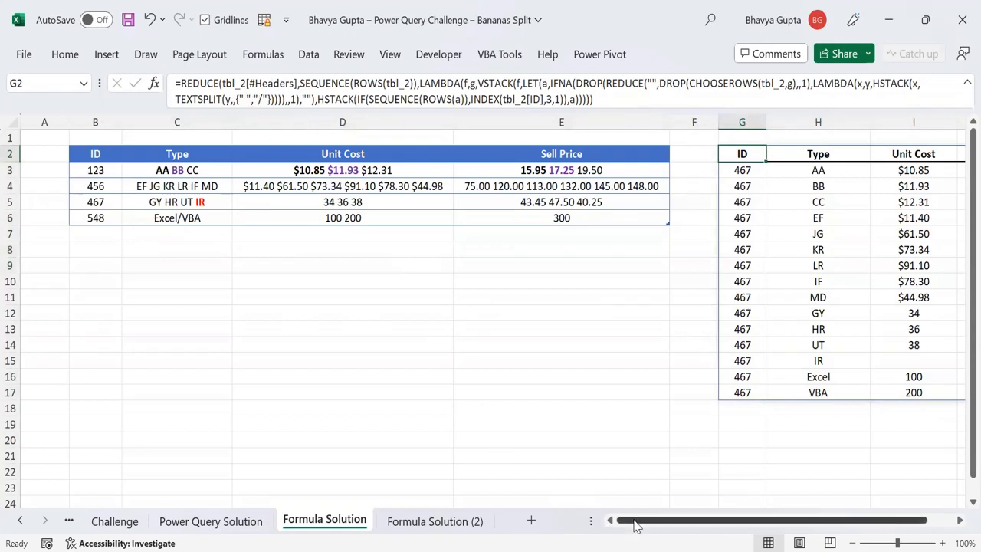
mouse_move(637, 525)
left_mouse_down()
mouse_move(669, 522)
mouse_move(641, 522)
left_mouse_up()
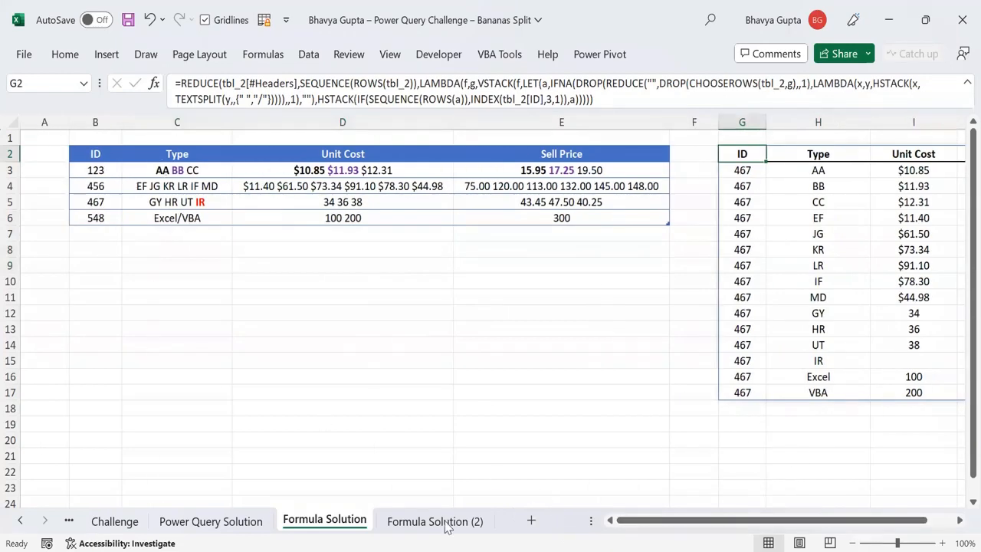
Examine the source table and the Desired Output table, including their headers, on the Challenge sheet
left_click(245, 523)
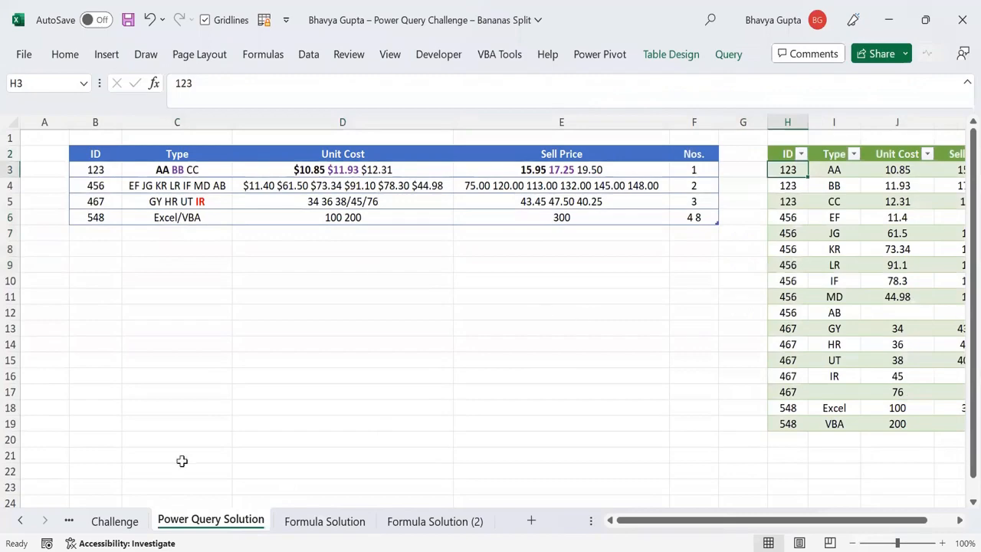
left_click(121, 522)
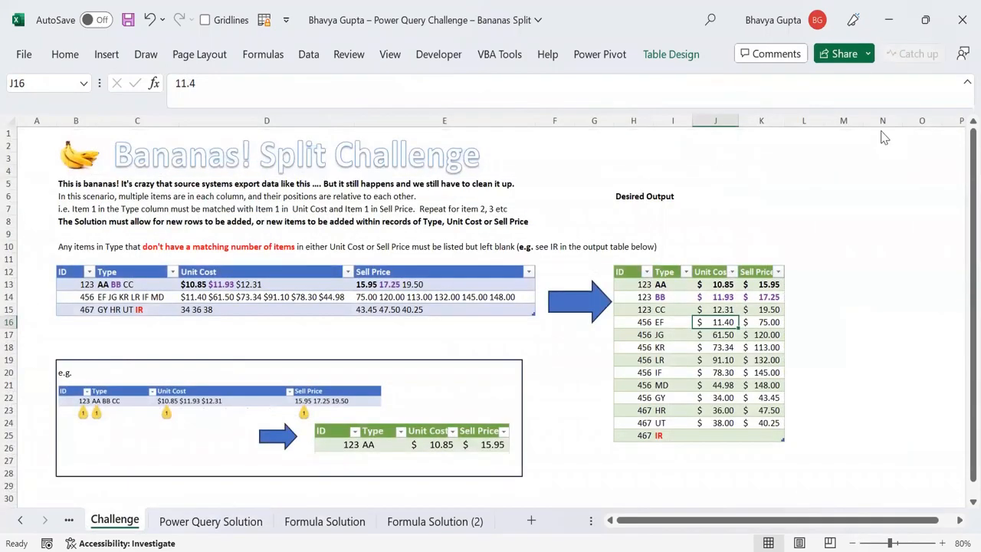
left_click(64, 266)
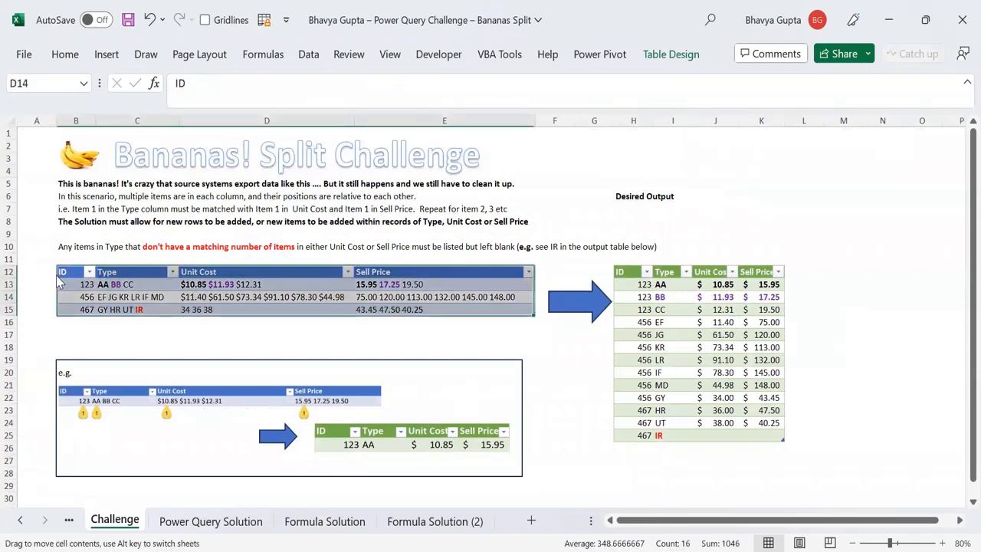
left_click(65, 266)
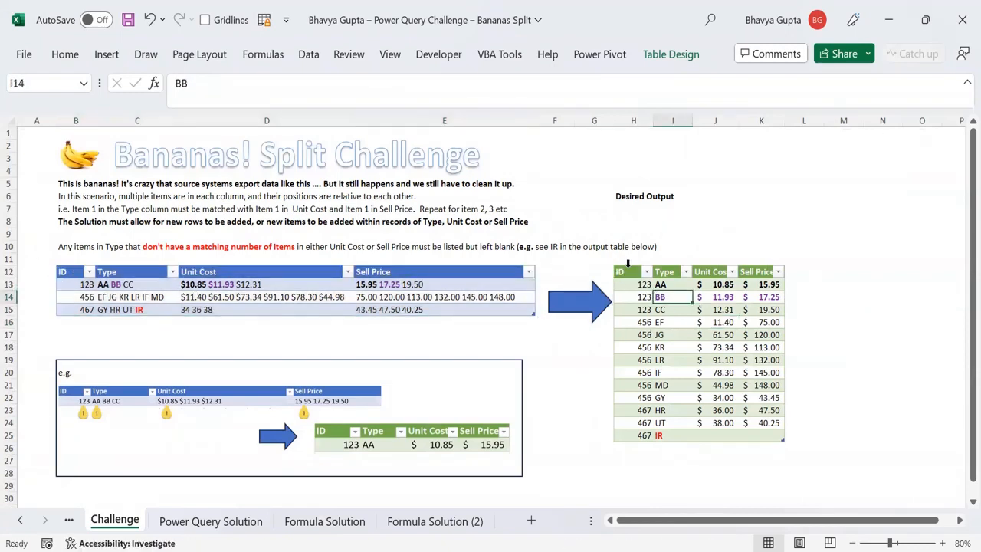
left_click_drag(628, 263, 757, 394)
left_click(685, 337)
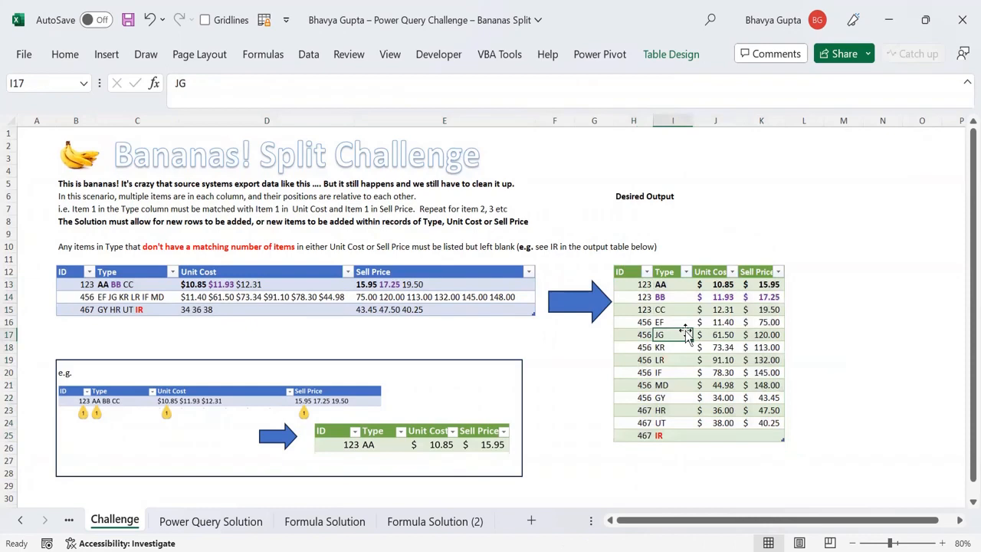
left_click(472, 299)
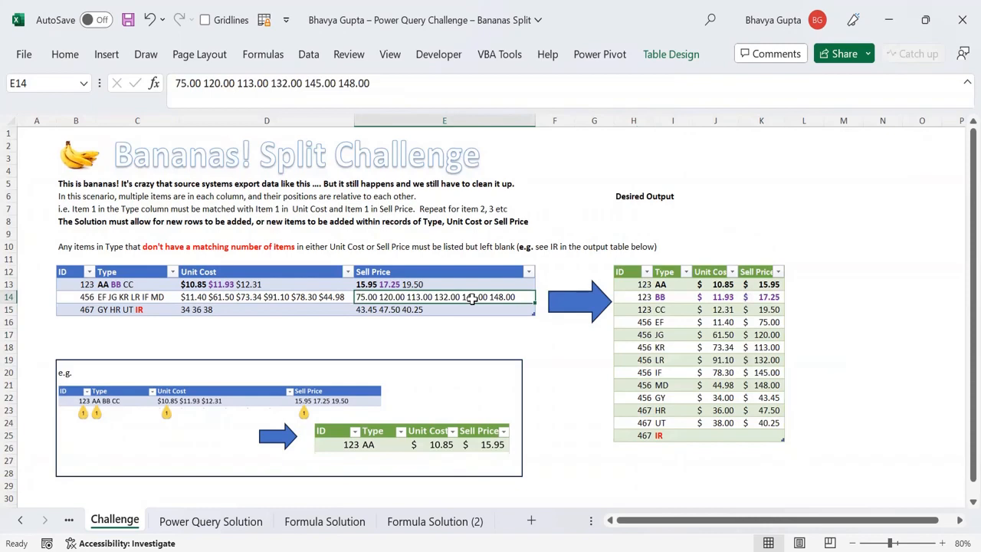
left_click_drag(69, 273, 422, 311)
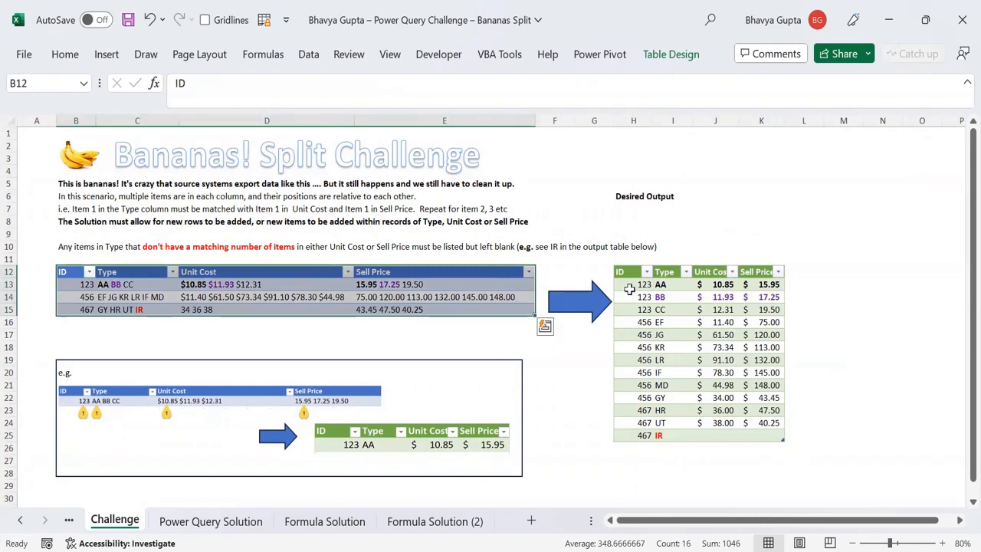
left_click_drag(621, 271, 731, 433)
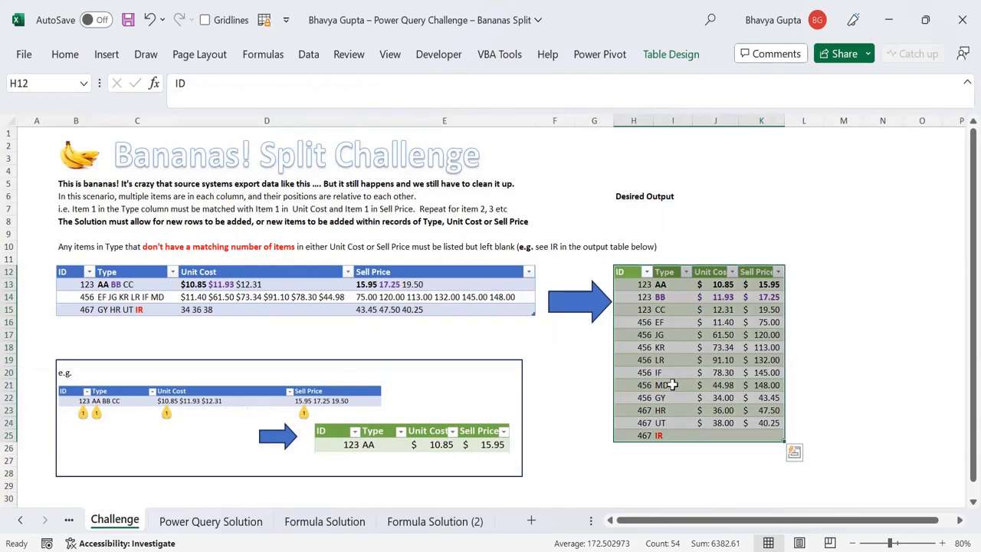
Enter the bold heading Output in cell G2 of the Formula Solution (2) sheet
left_click(475, 527)
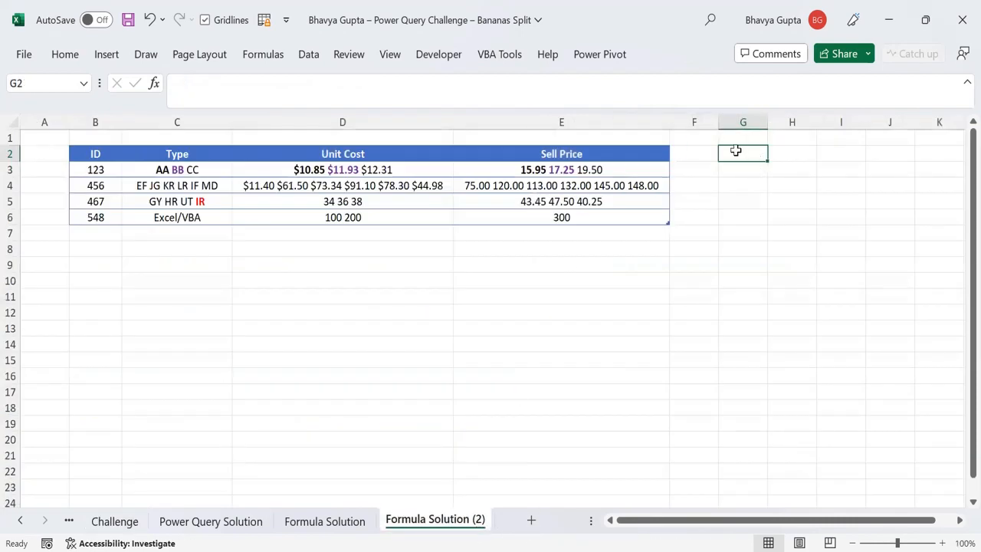
type("Ou")
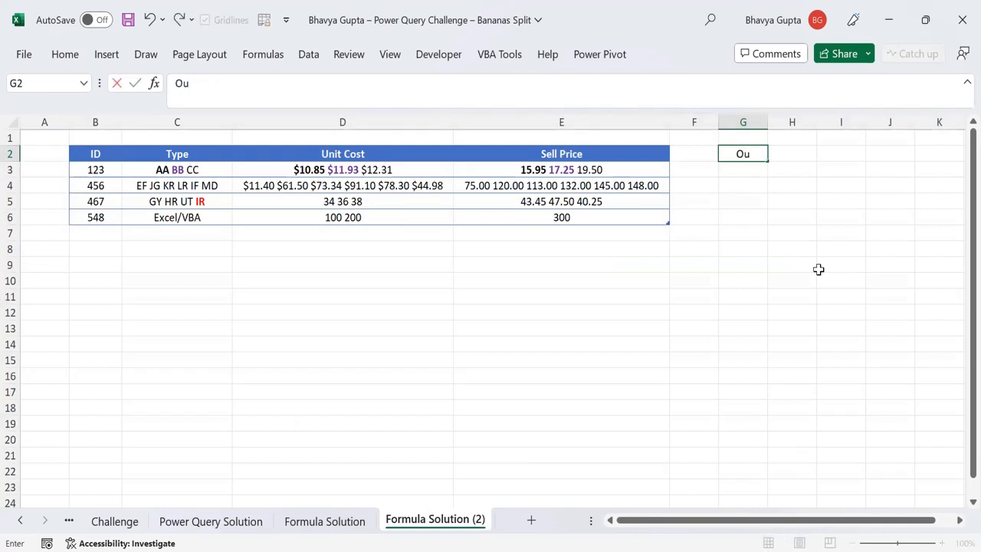
type("tput")
key("Return")
key("Up")
key("ctrl+b")
key("Down")
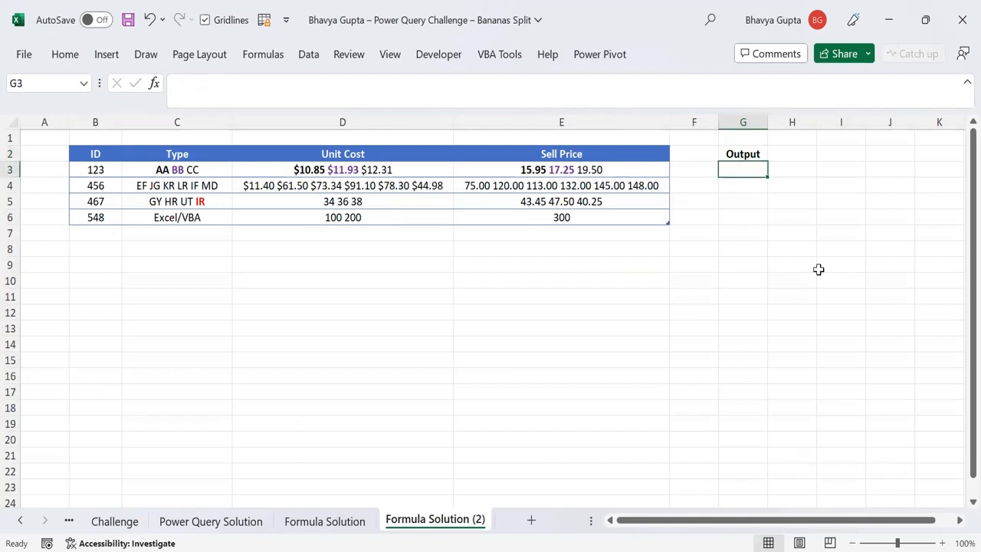
Add the label Cols in G3 and enter 4 beside it in H3
type("Cols")
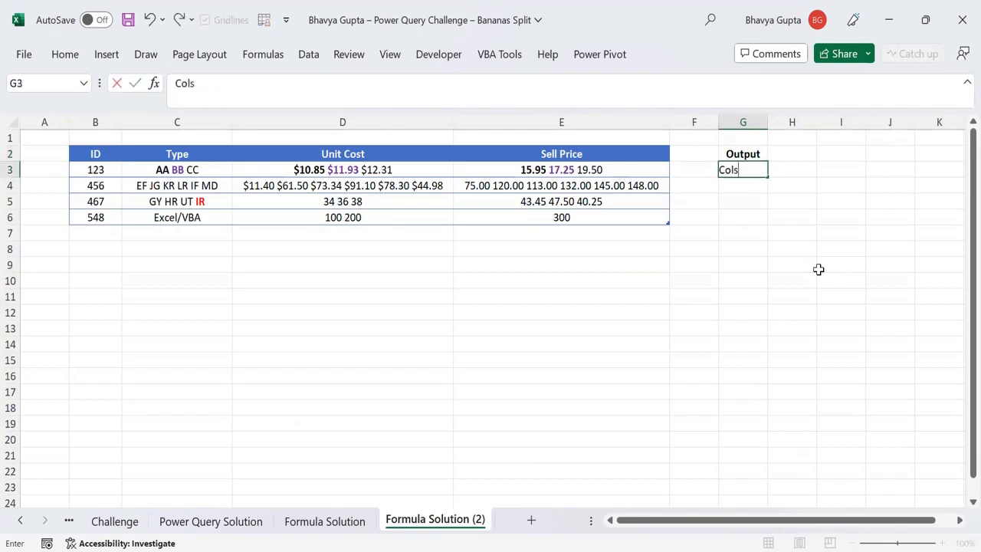
key("Tab")
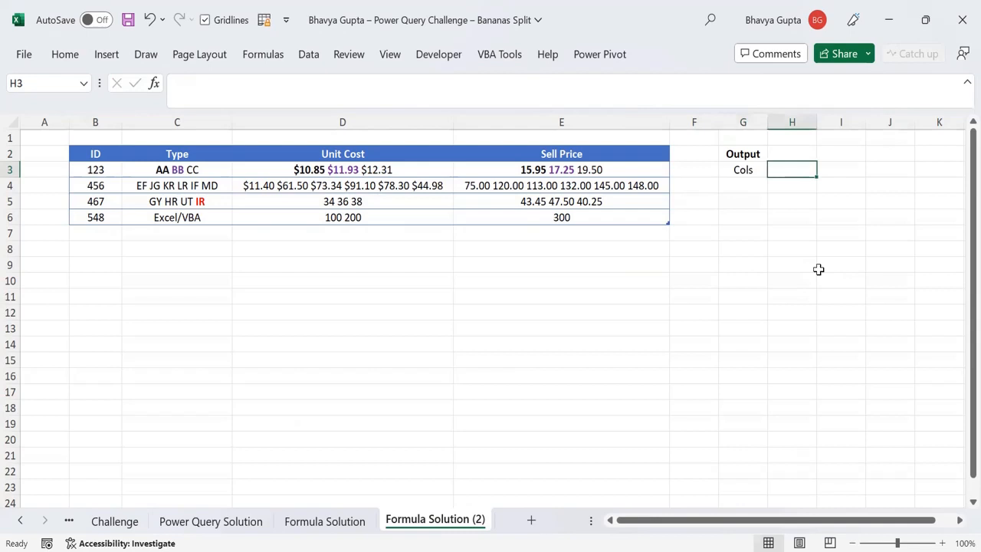
type("4")
key("Return")
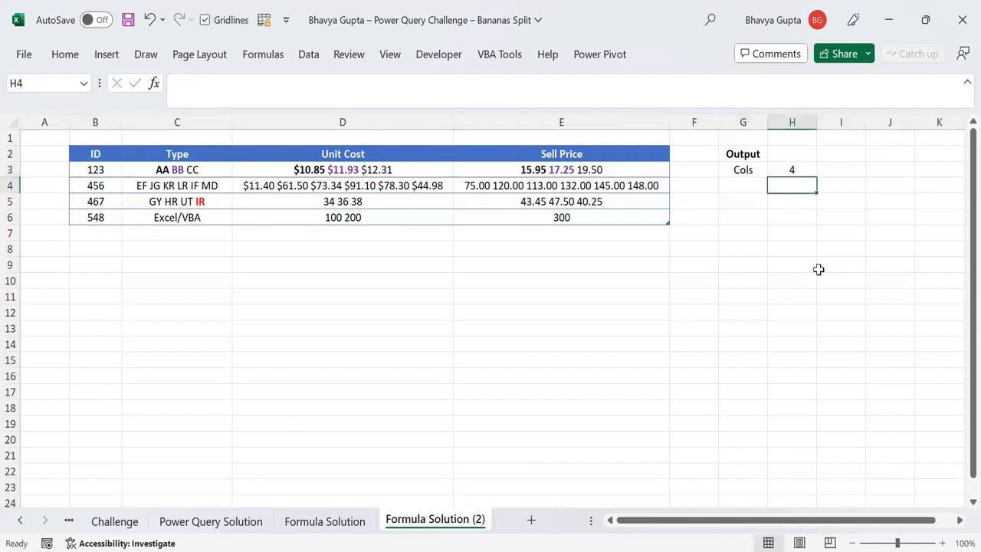
Replace the value in H3 with the formula =COLUMNS(tbl_3) so it counts the source table's columns
key("Up")
type("=")
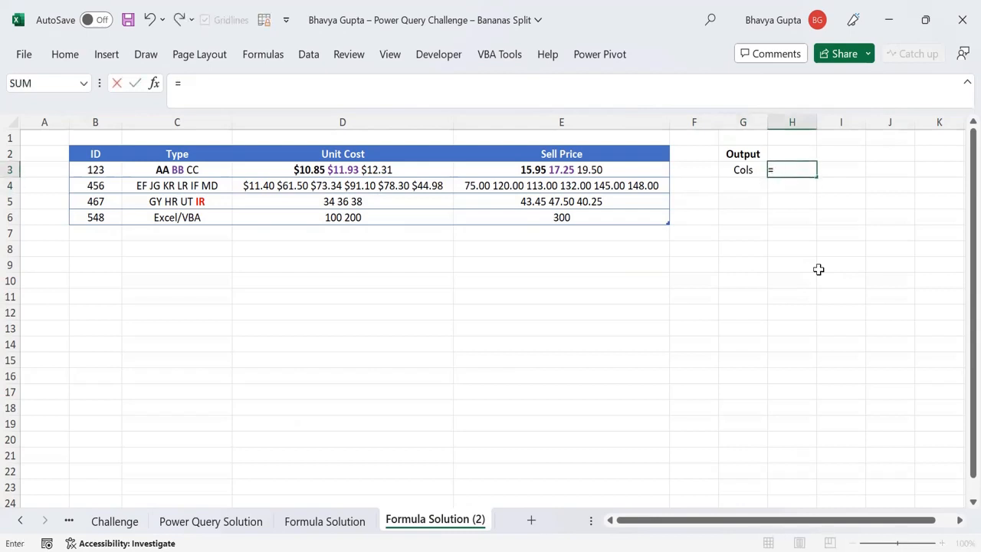
type("column")
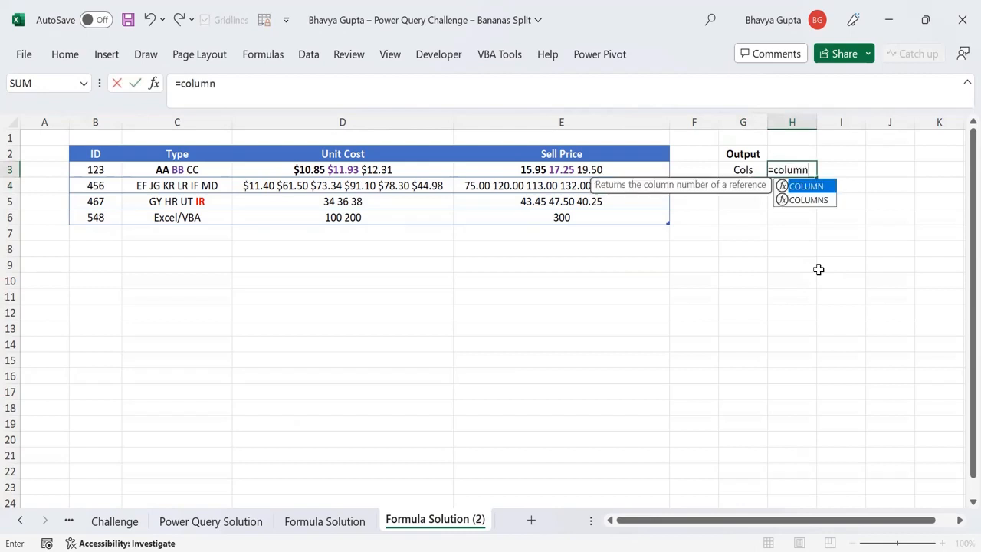
key("Down")
key("Tab")
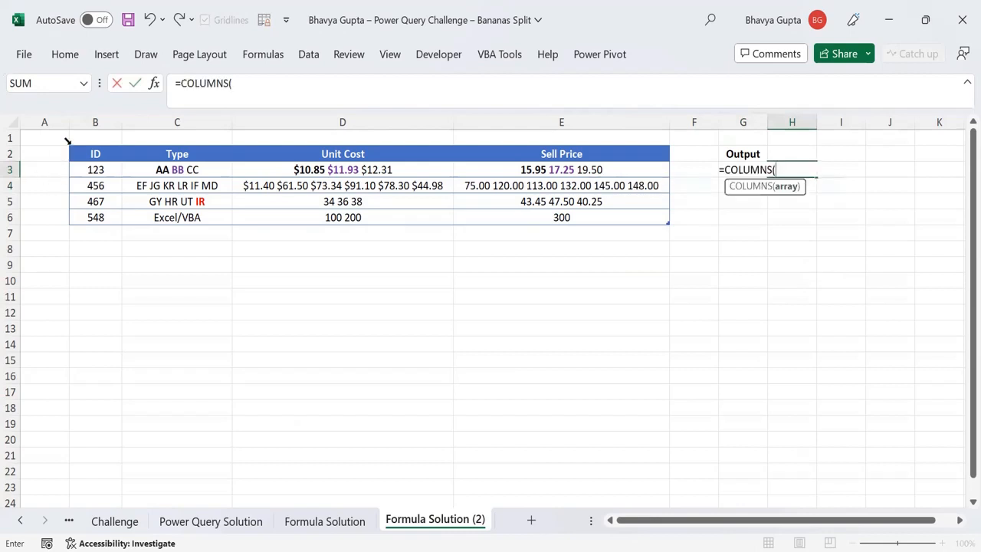
left_click(70, 145)
key("Return")
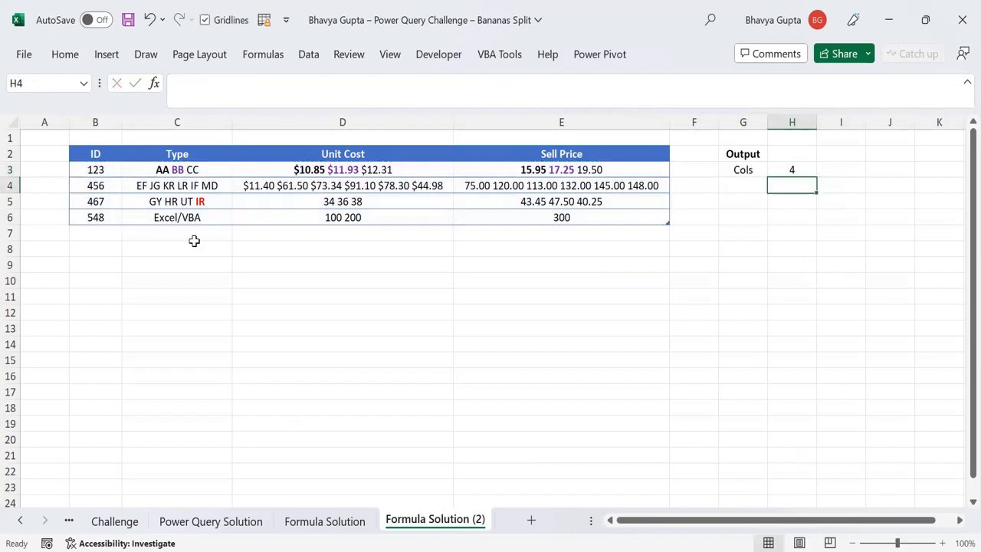
key("Up")
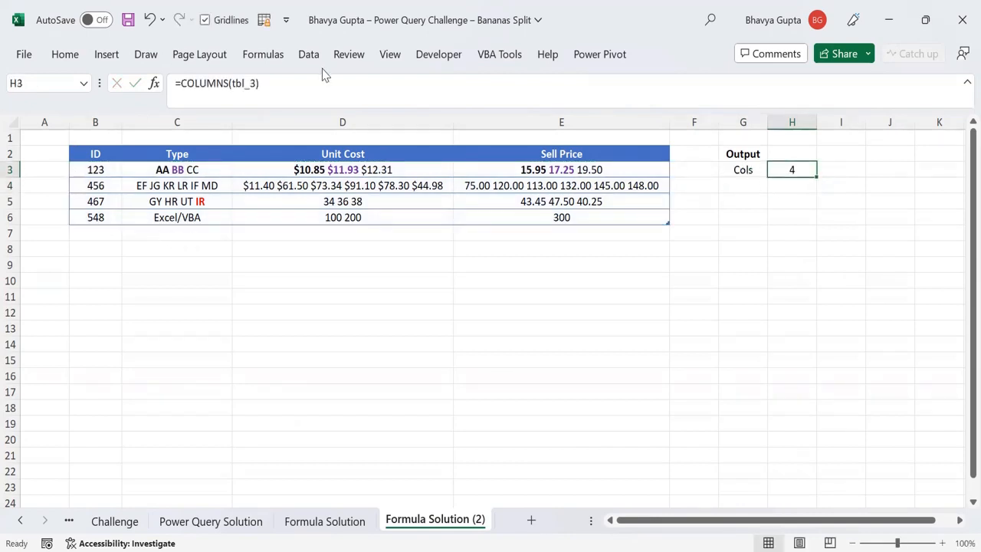
Add the label Rows in cell G4 below Cols
left_click(743, 184)
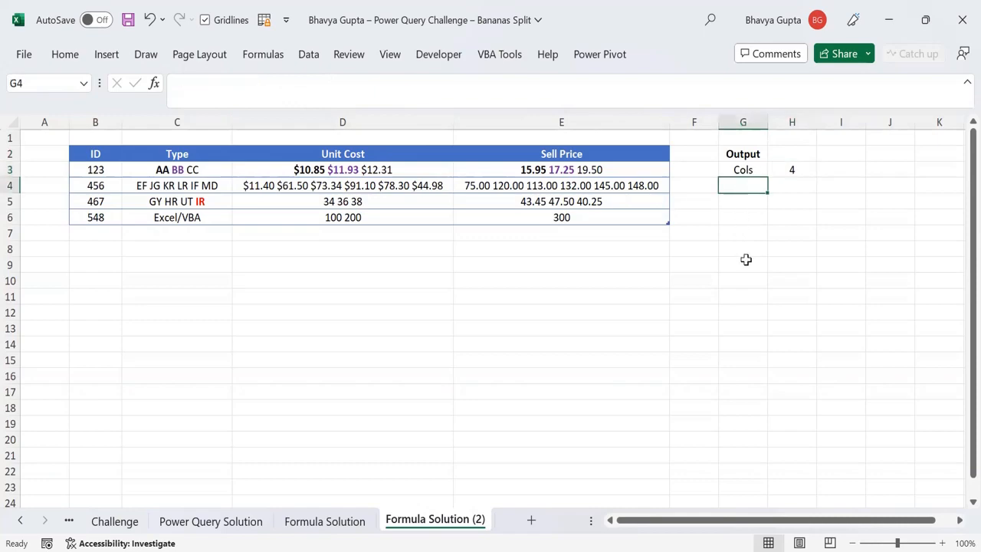
type("Rows")
key("Tab")
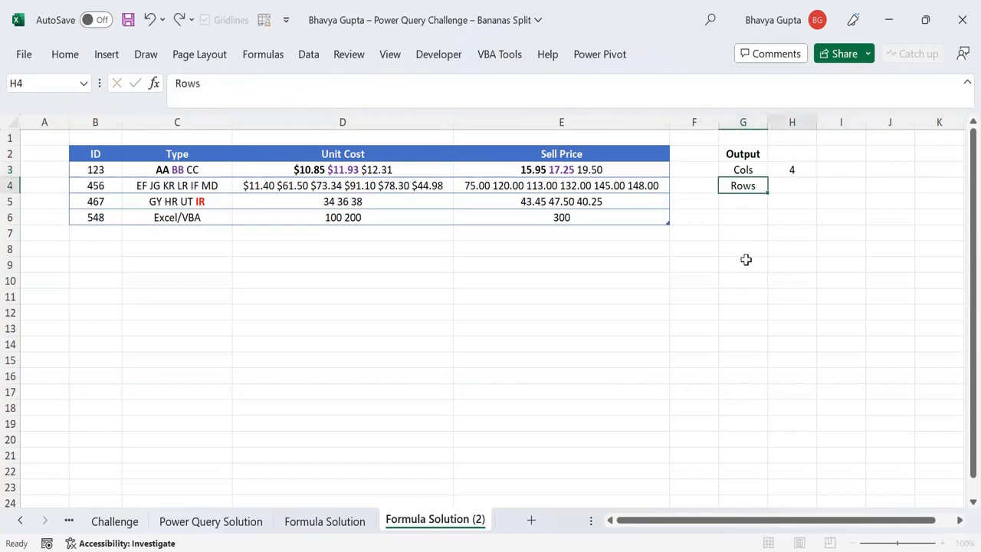
Compare the data rows of the source table with those of the Desired Output table on the Challenge sheet
left_click(228, 527)
left_click(115, 521)
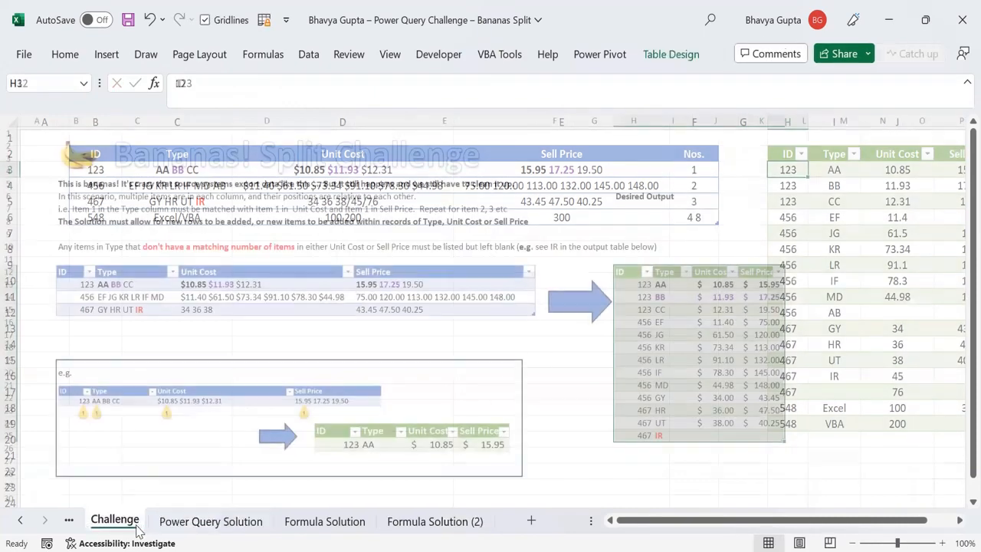
left_click(646, 305)
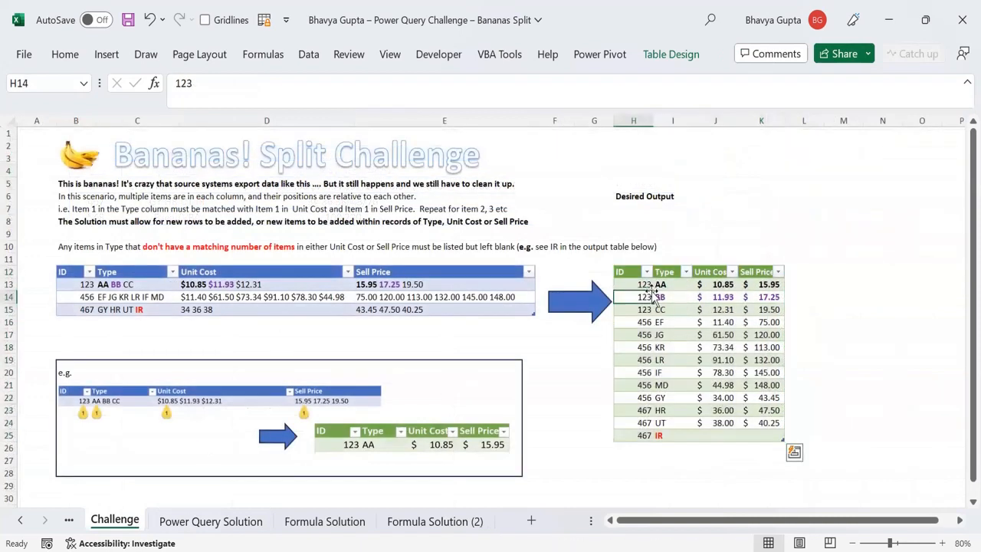
left_click_drag(643, 284, 754, 436)
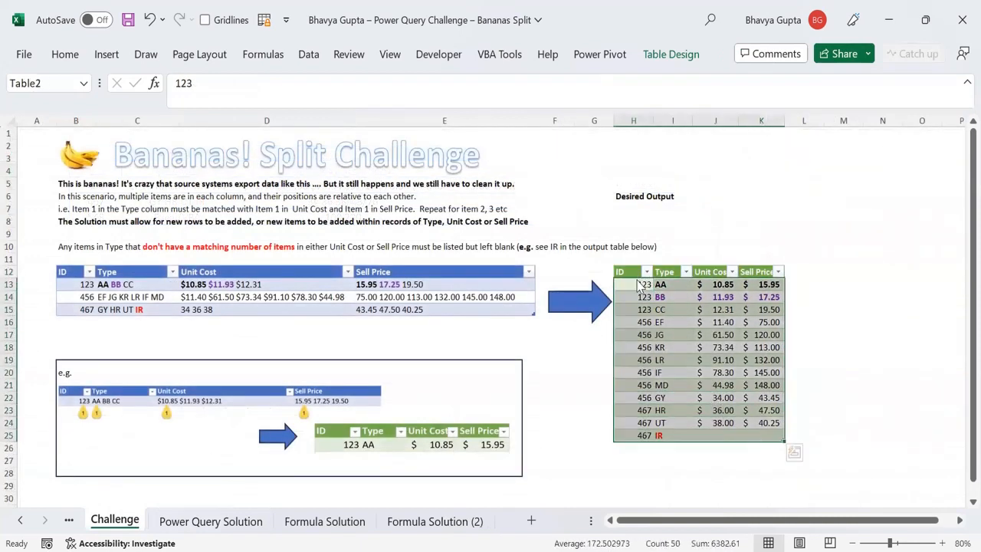
left_click(629, 286)
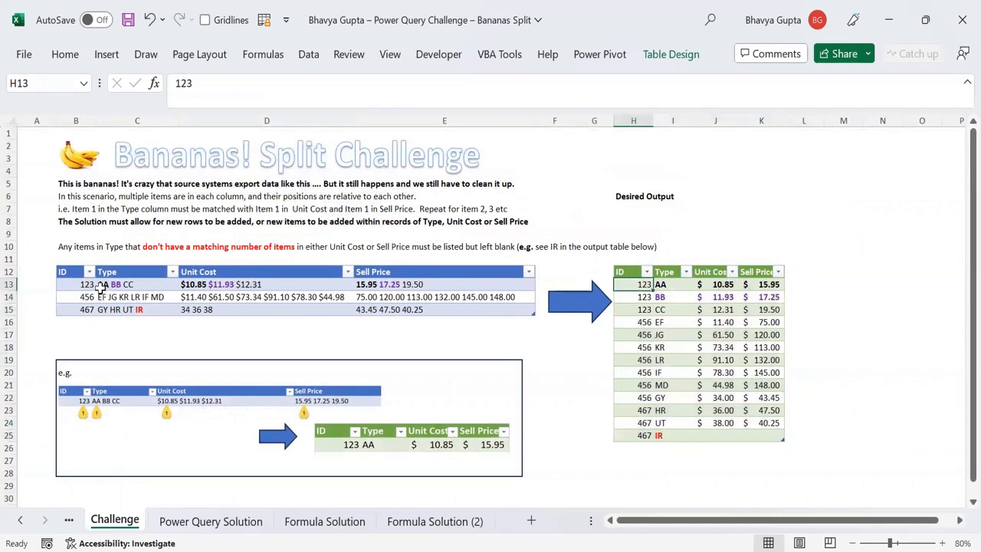
left_click_drag(96, 284, 466, 309)
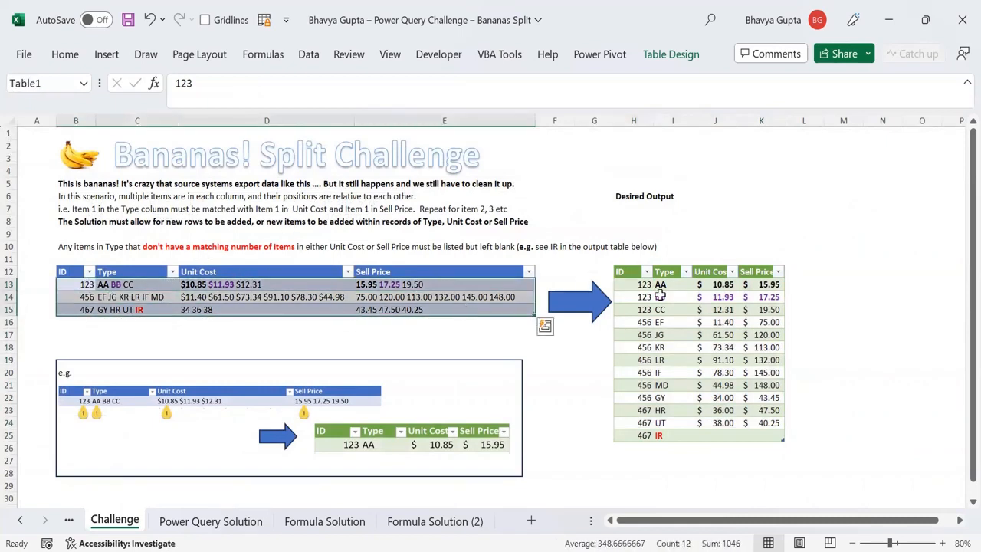
left_click_drag(633, 285, 765, 435)
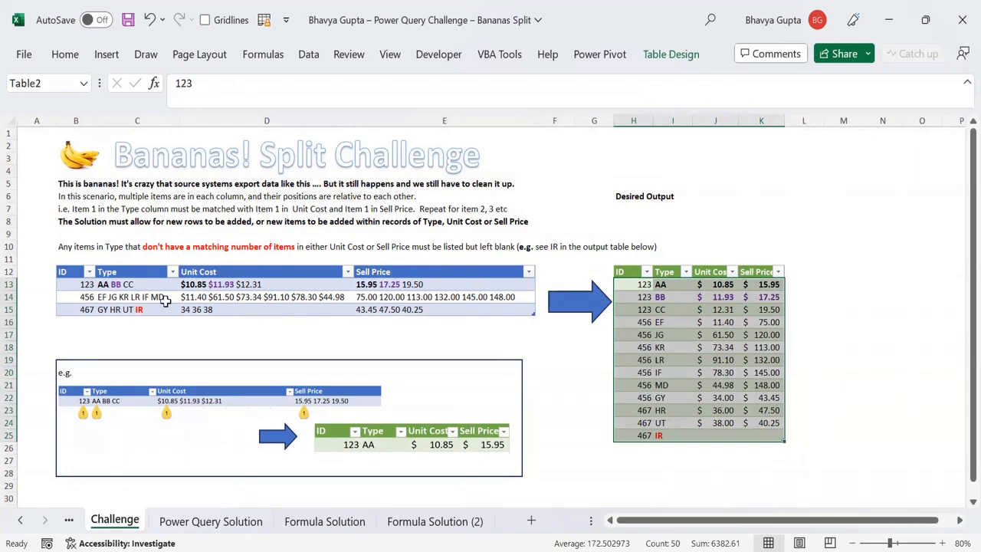
Review each source table record and match the ID 123 record to its rows in the Desired Output table
left_click(57, 285)
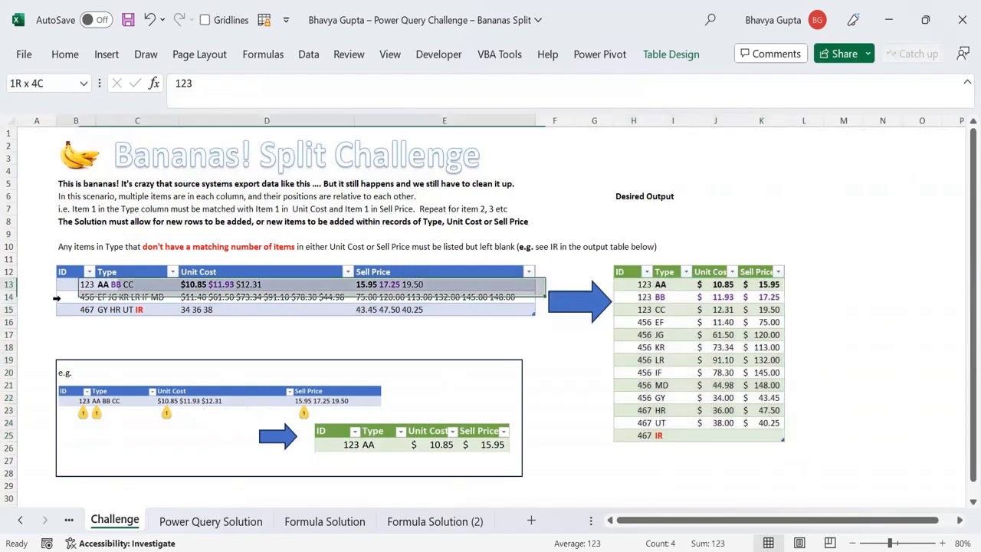
left_click(57, 297)
left_click(57, 309)
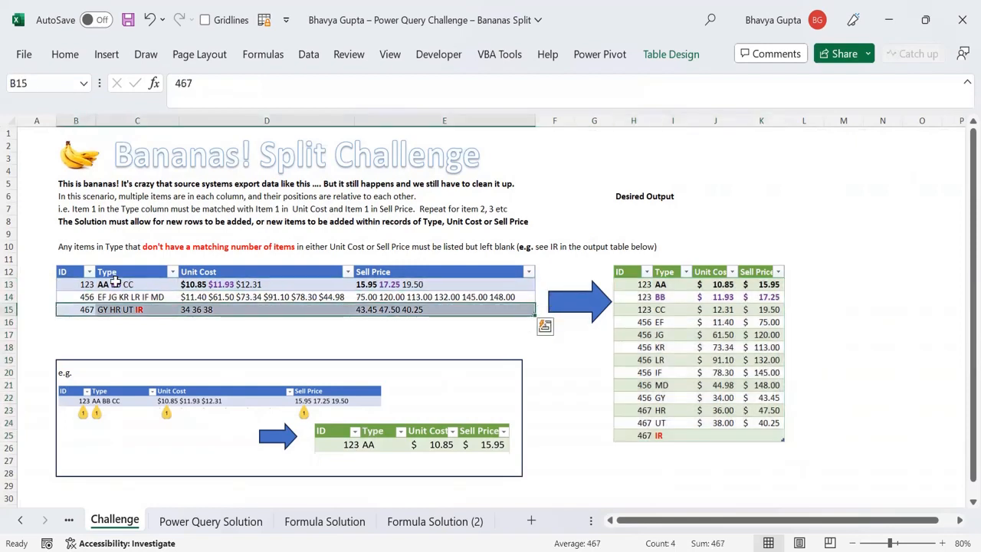
left_click(113, 283)
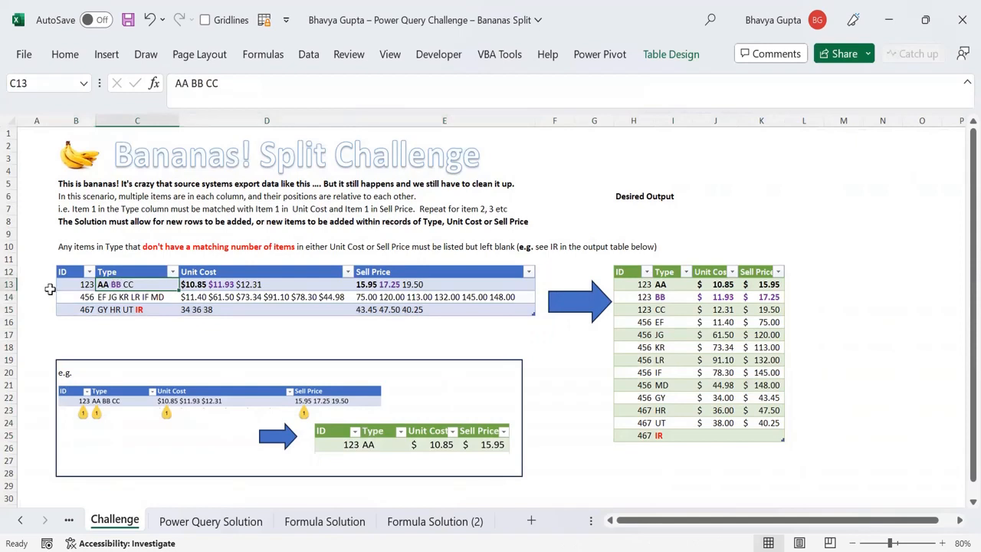
key("ctrl+a")
key("ctrl+a")
left_click(69, 284)
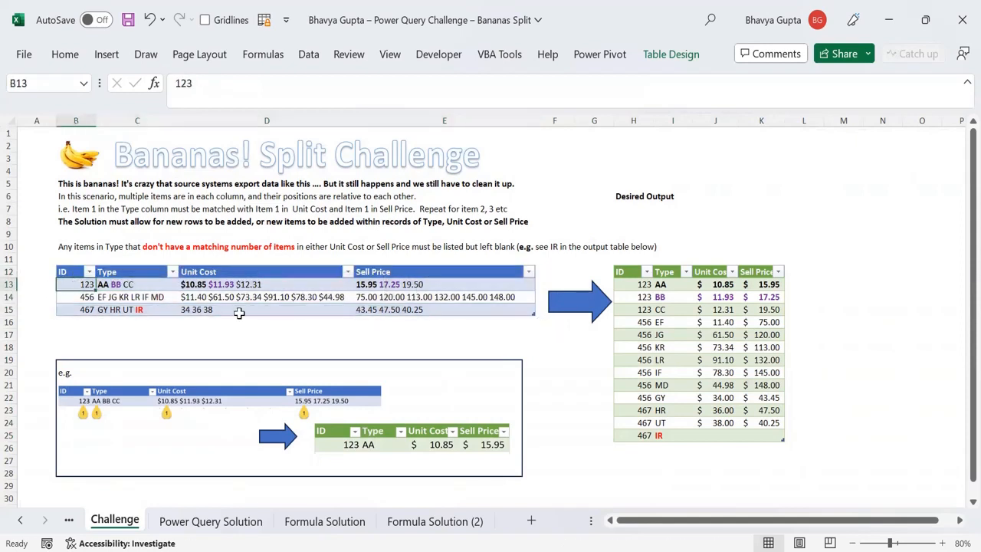
left_click_drag(635, 284, 761, 310)
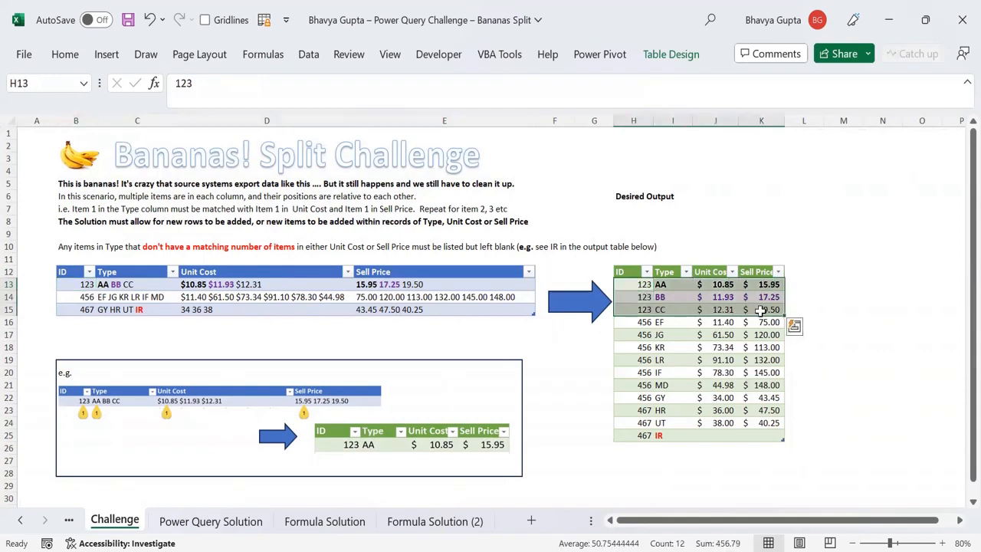
left_click(55, 280)
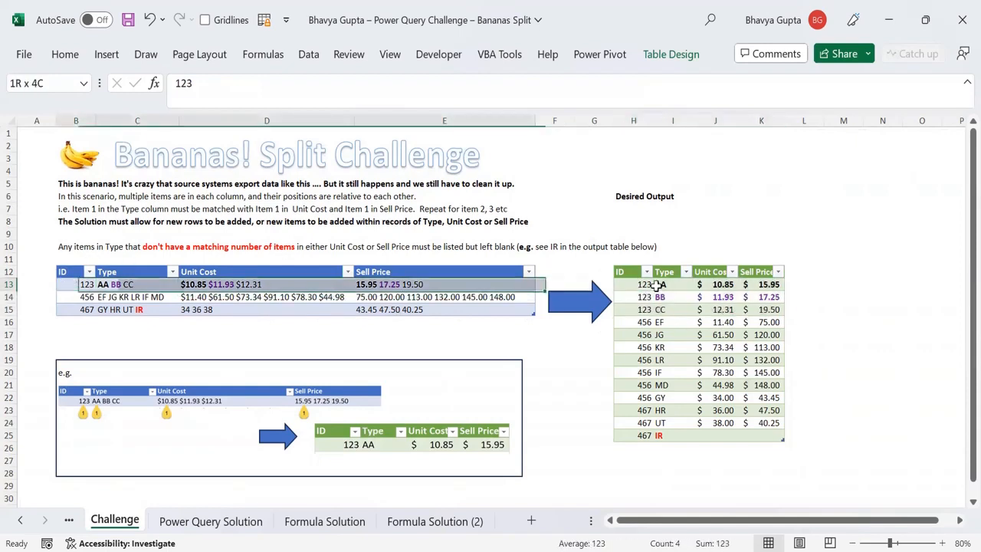
left_click_drag(655, 284, 759, 310)
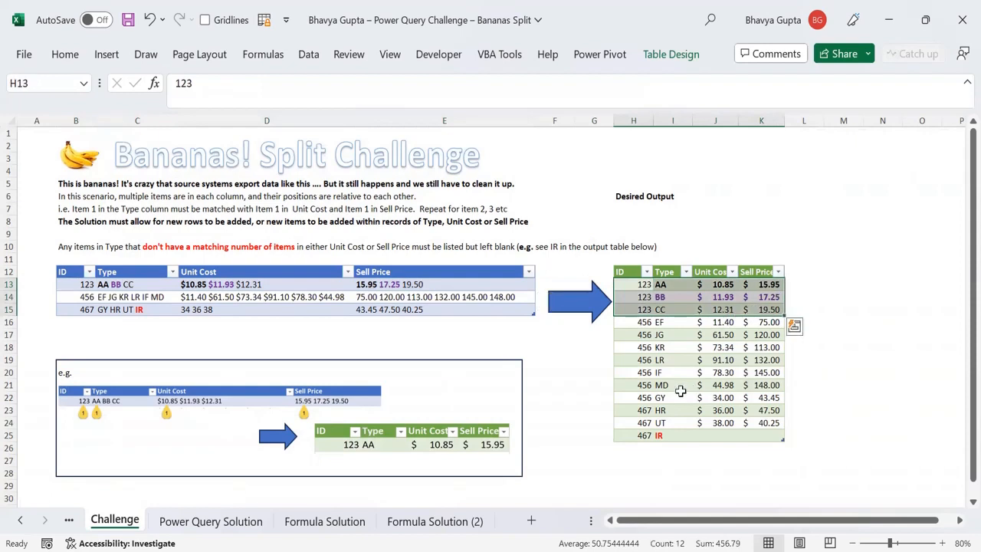
Match the source records for IDs 456 and 467 to their rows in the Desired Output table
left_click(57, 297)
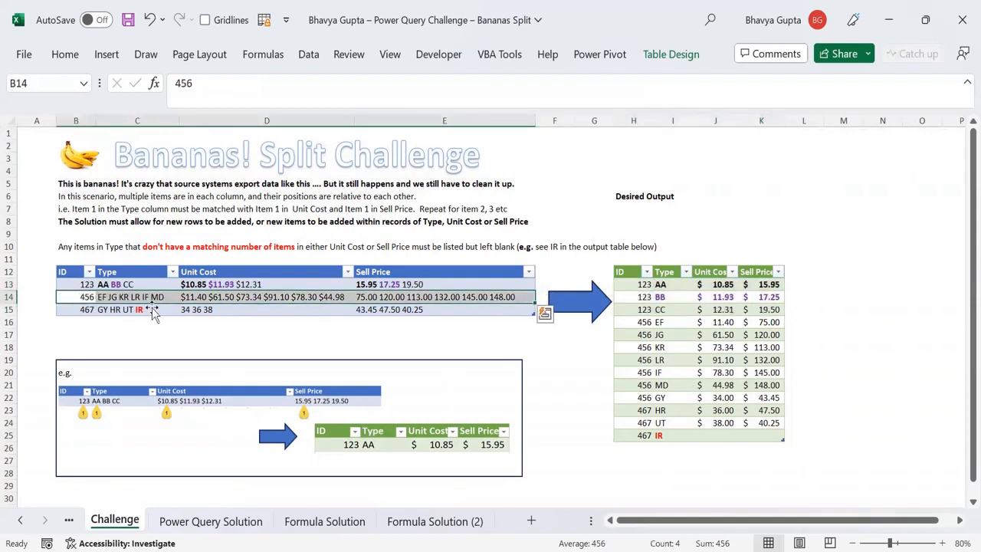
left_click(642, 323)
left_click_drag(643, 323, 631, 397)
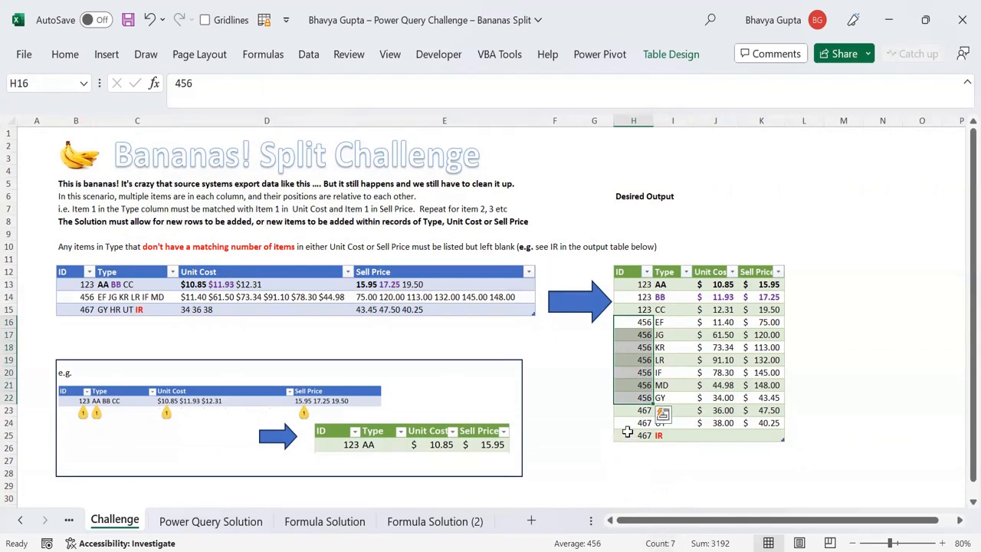
left_click(75, 310)
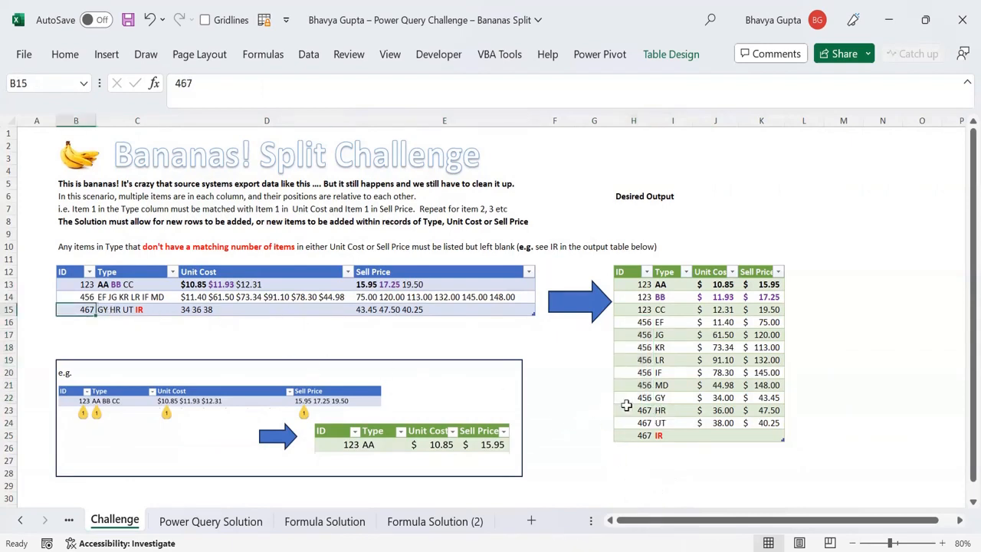
left_click_drag(631, 410, 629, 432)
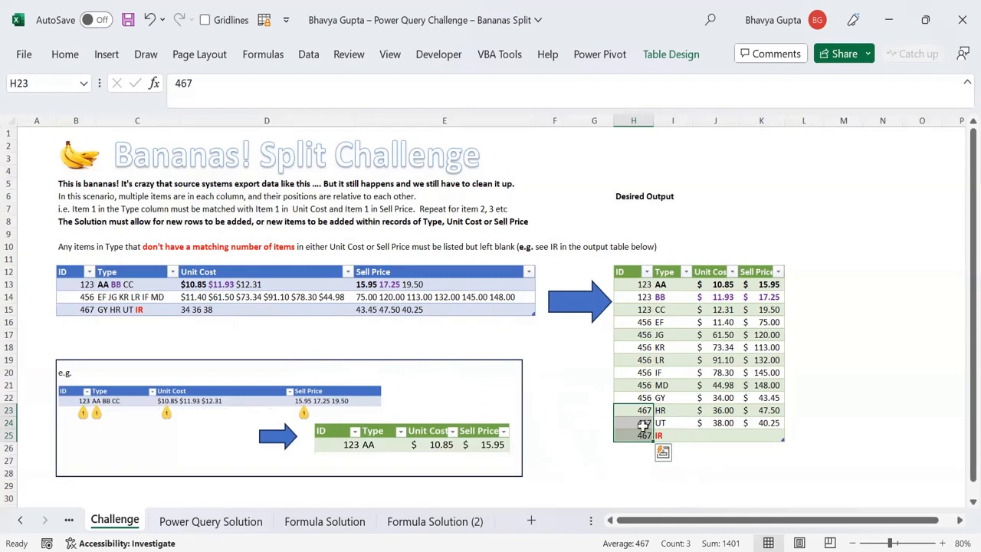
Correct the ID of the GY row in the Desired Output table to 467, matching its source record
left_click(126, 309)
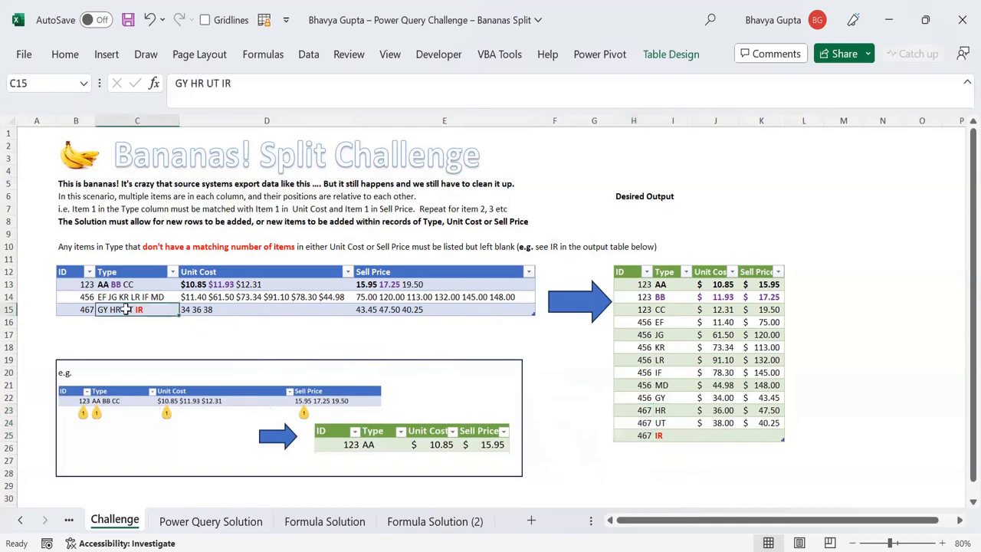
left_click(70, 308)
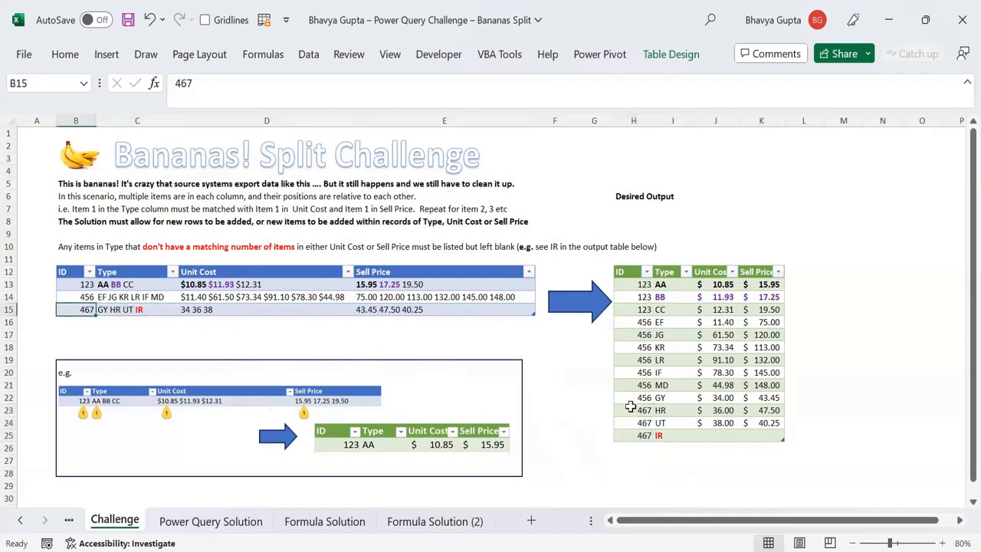
left_click(116, 309)
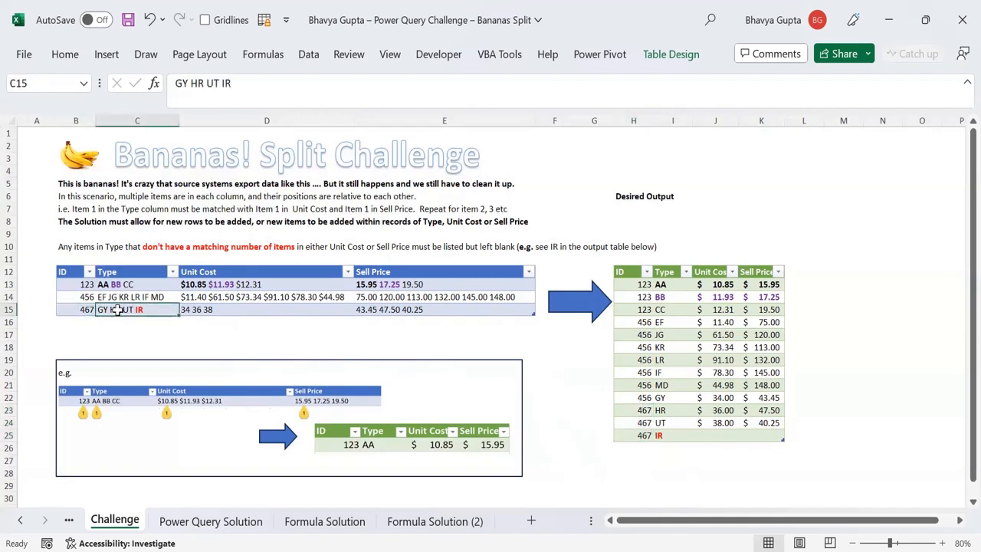
left_click(642, 397)
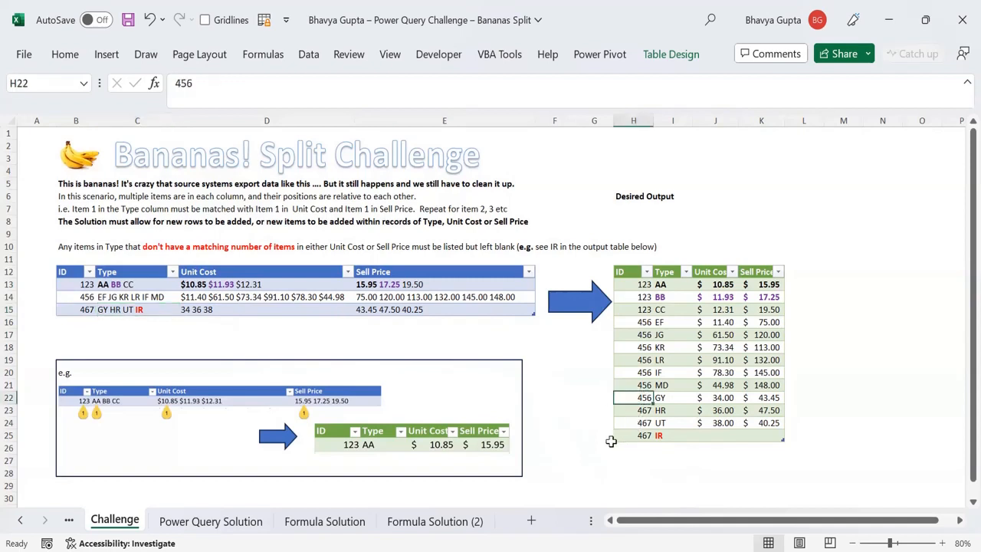
type("467")
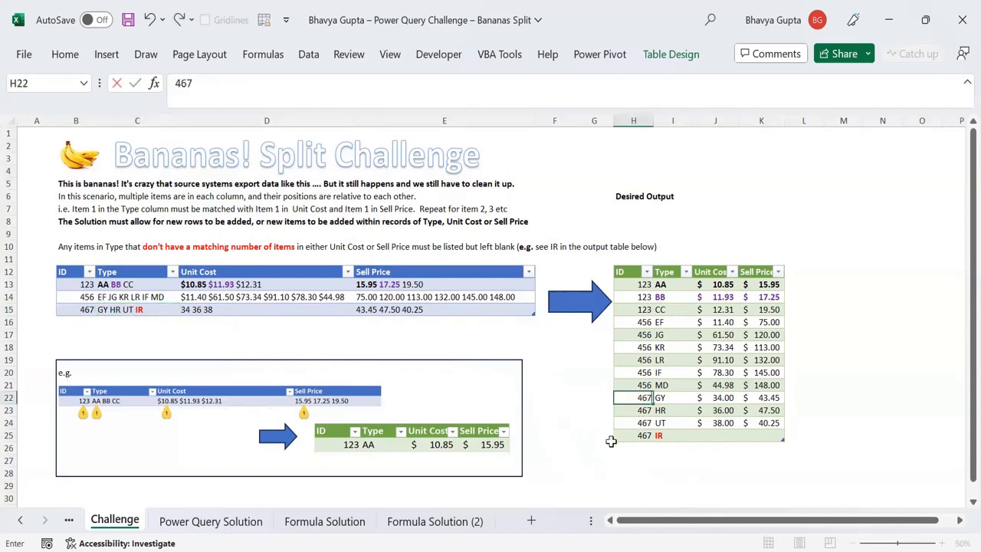
key("Return")
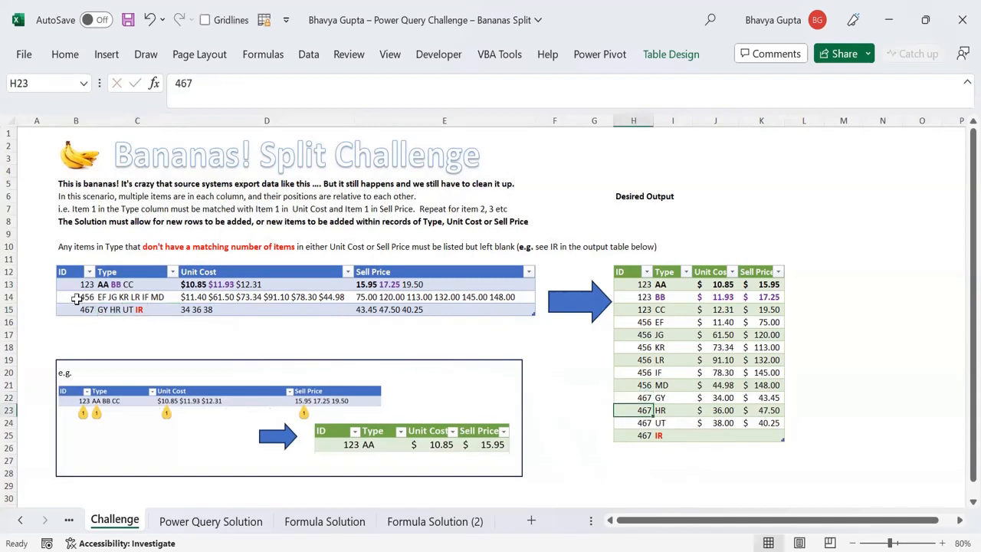
Check how IDs 456 and 467 repeat in the Power Query Solution output, and return to the corrected ID on the Challenge sheet
left_click(242, 525)
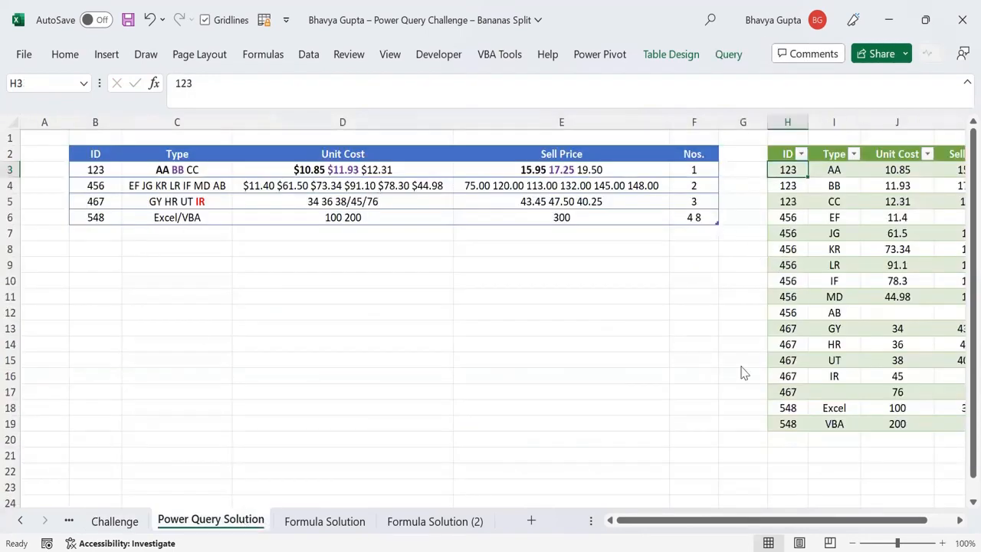
left_click(793, 392)
left_click_drag(790, 329, 794, 376)
left_click(792, 327)
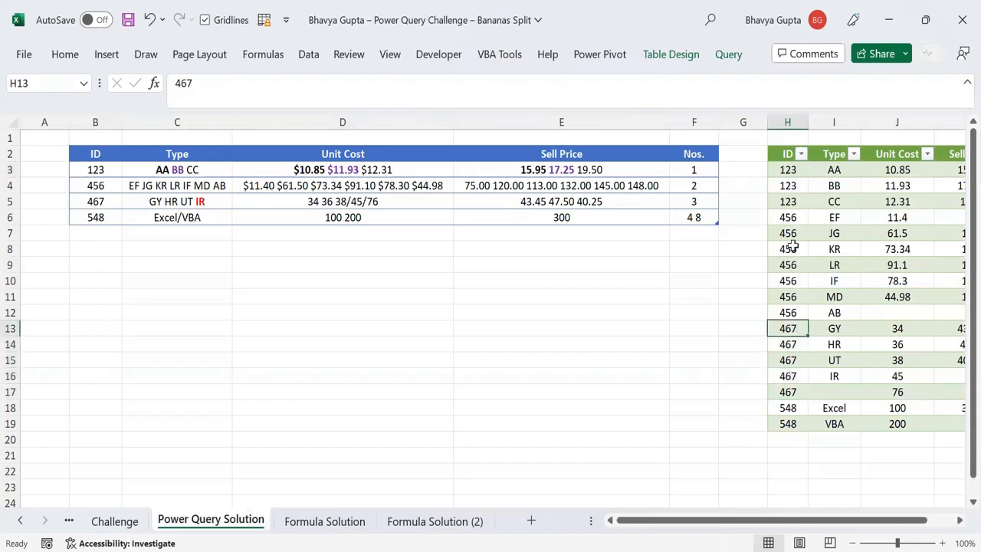
left_click_drag(794, 217, 797, 312)
left_click(173, 187)
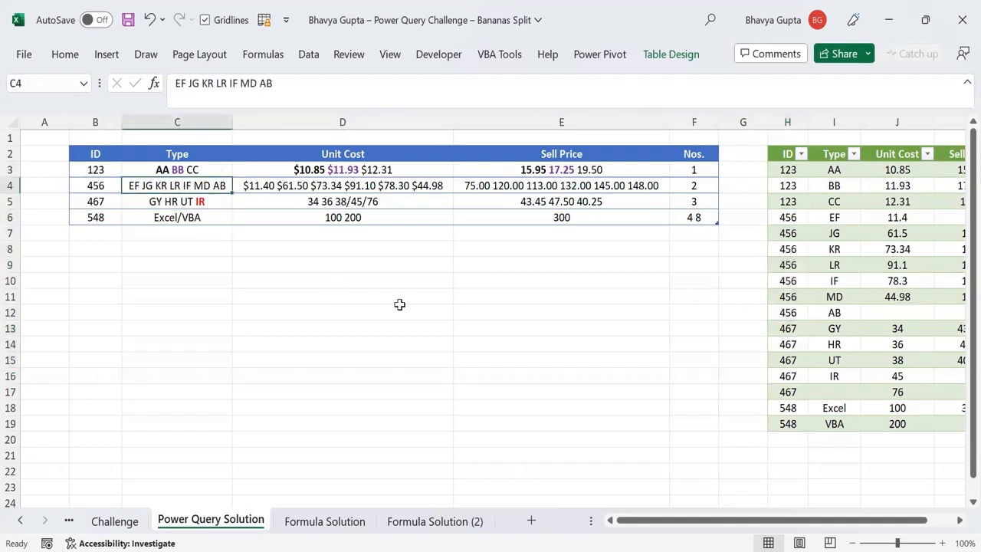
left_click(107, 521)
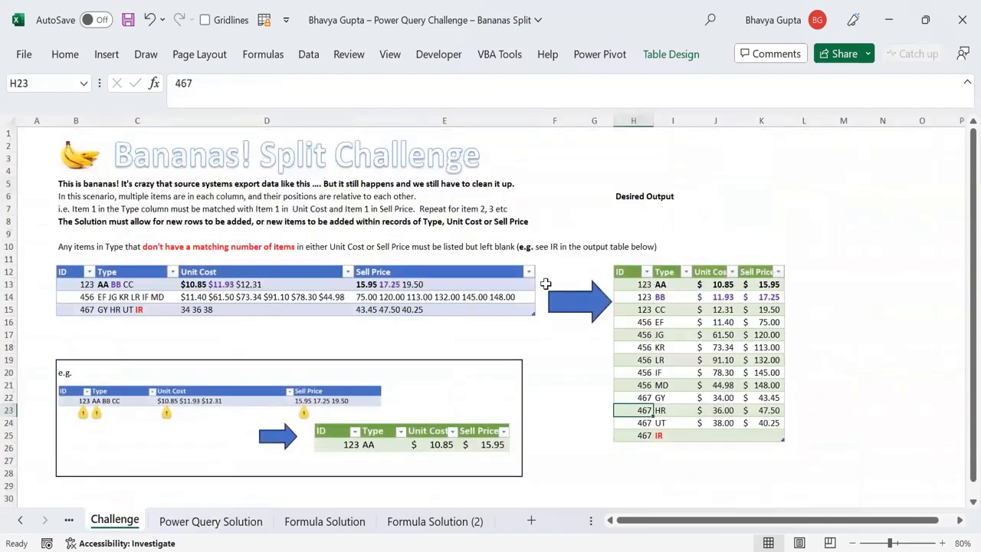
left_click(639, 397)
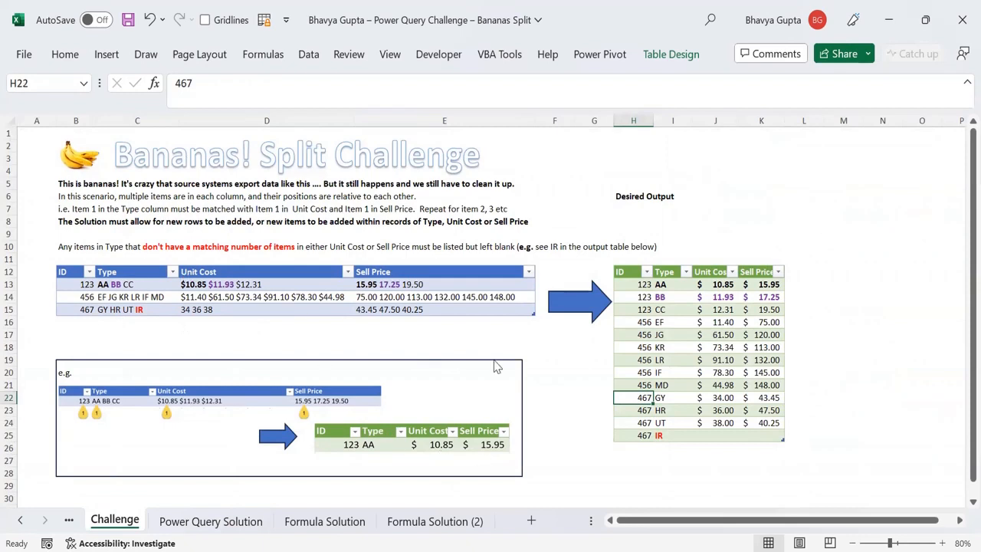
Compare how many items Type, Unit Cost and Sell Price each hold in the source records for IDs 123 and 467
left_click(181, 333)
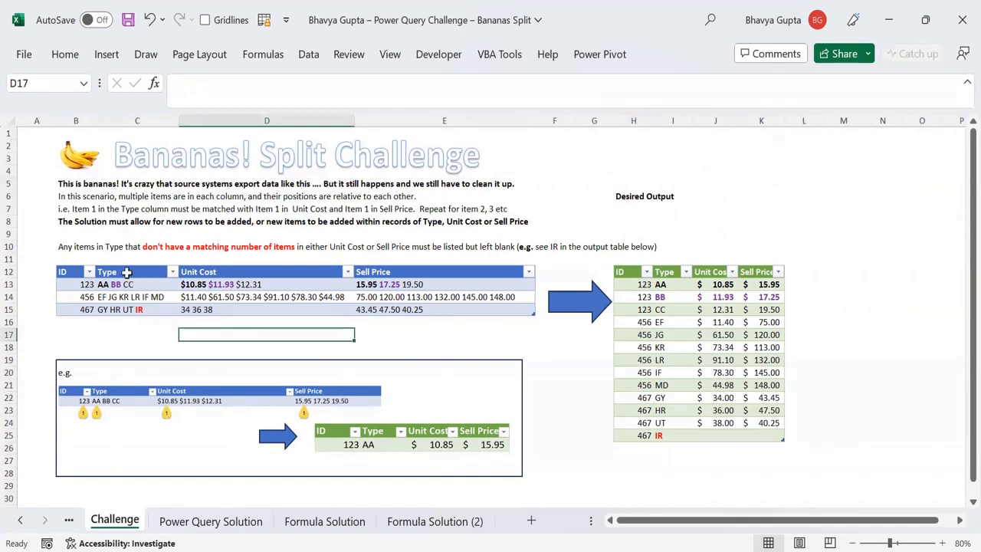
left_click(126, 296)
left_click(127, 285)
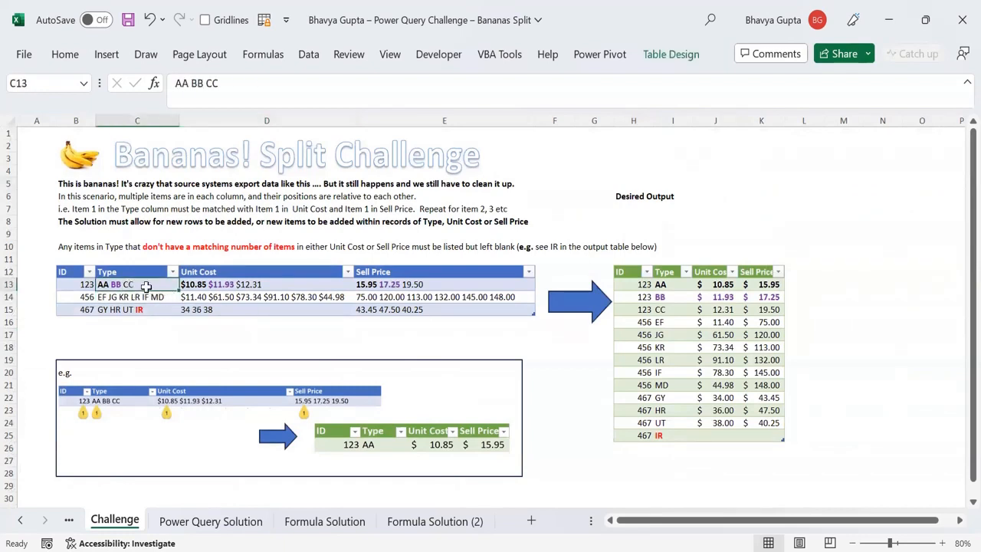
left_click(246, 287)
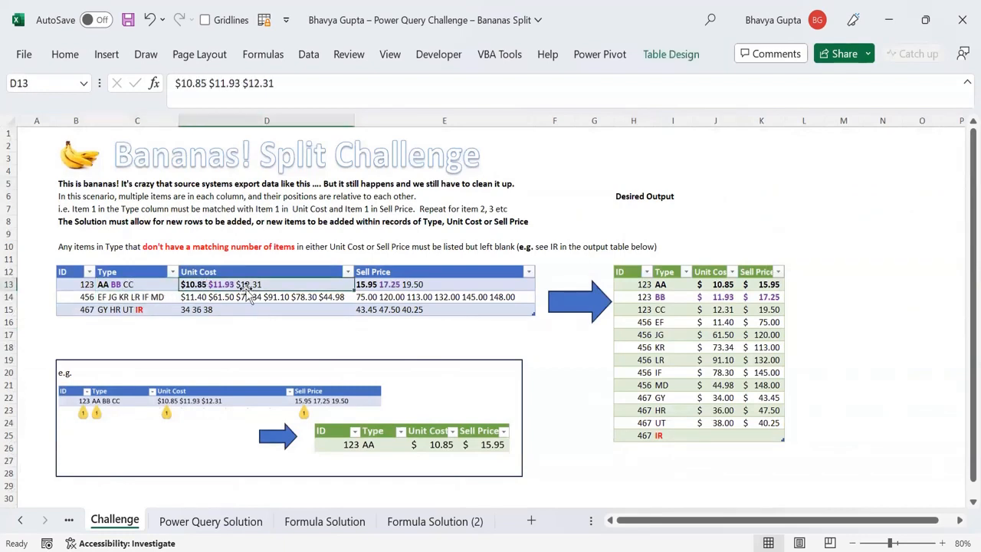
left_click(400, 284)
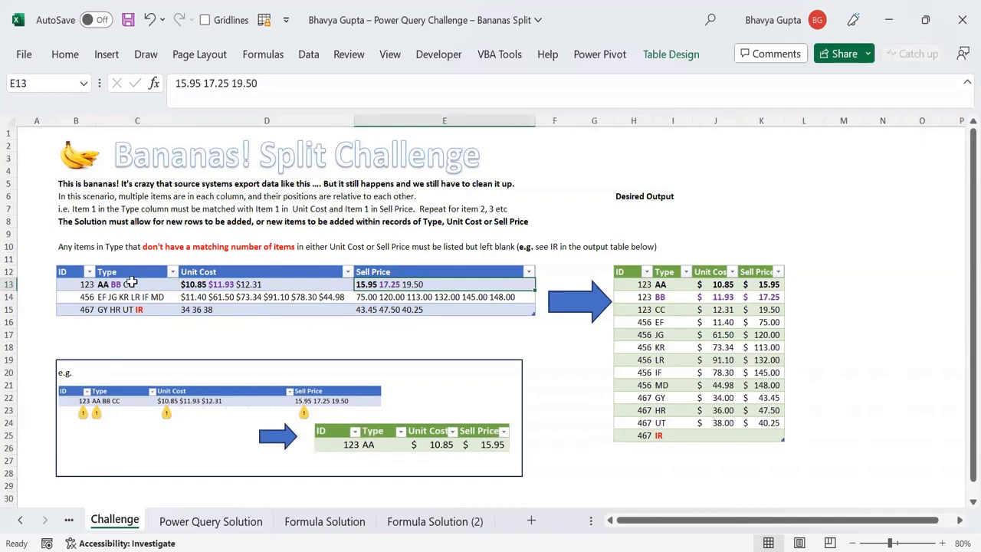
left_click_drag(130, 284, 414, 284)
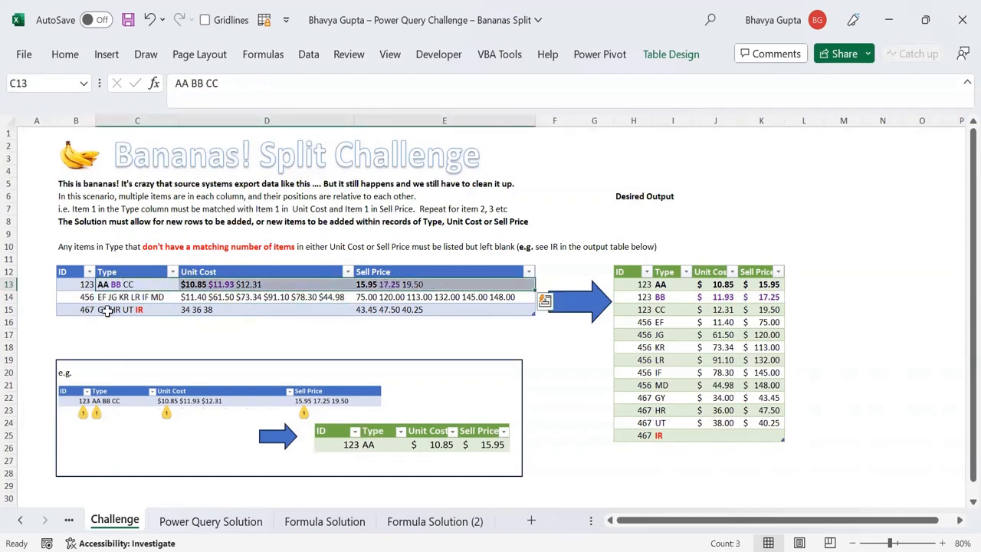
left_click_drag(106, 310, 410, 307)
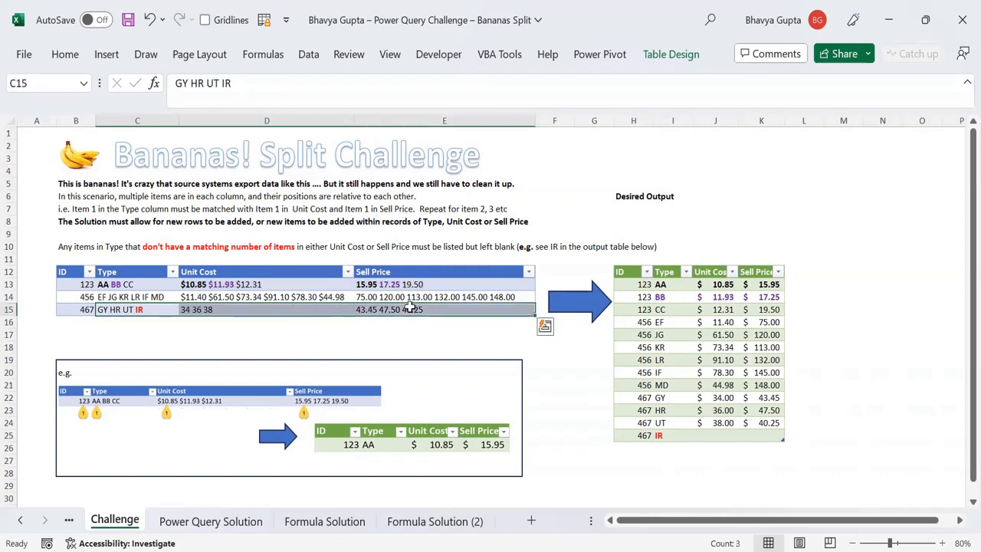
left_click(122, 310)
left_click(213, 310)
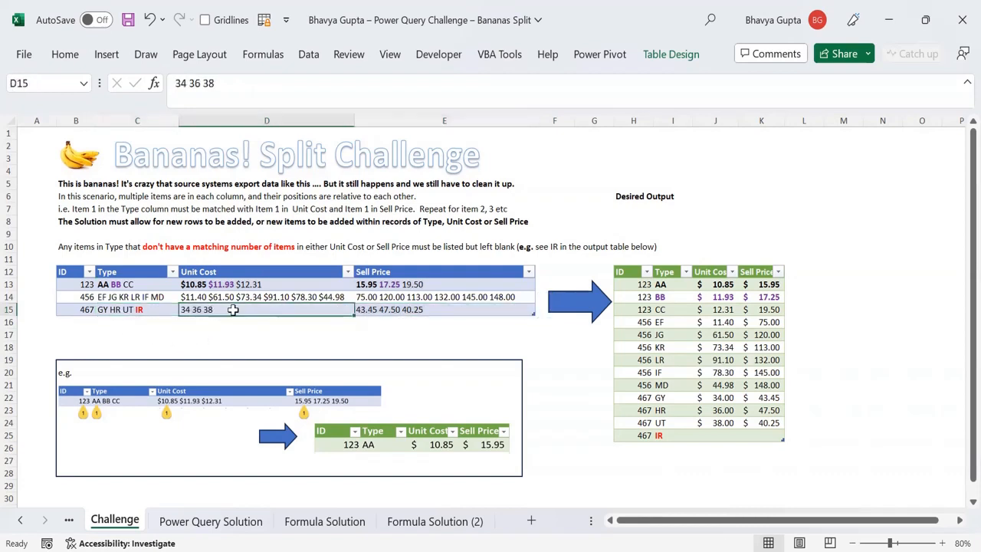
left_click(399, 310)
left_click(153, 309)
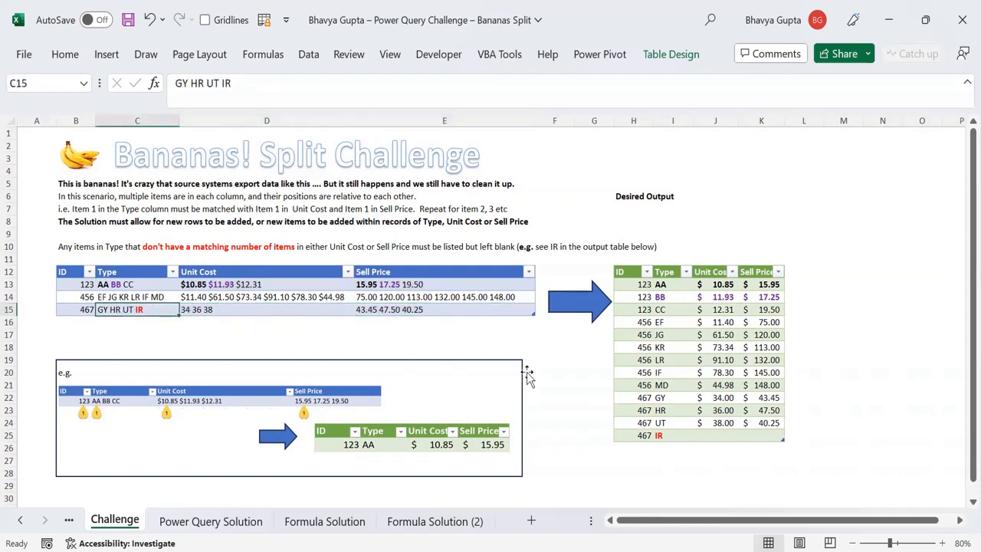
Compare the ID 467 output rows with its source items, and re-examine the item counts across the ID 123 record
left_click_drag(646, 397, 657, 432)
left_click_drag(140, 310, 392, 306)
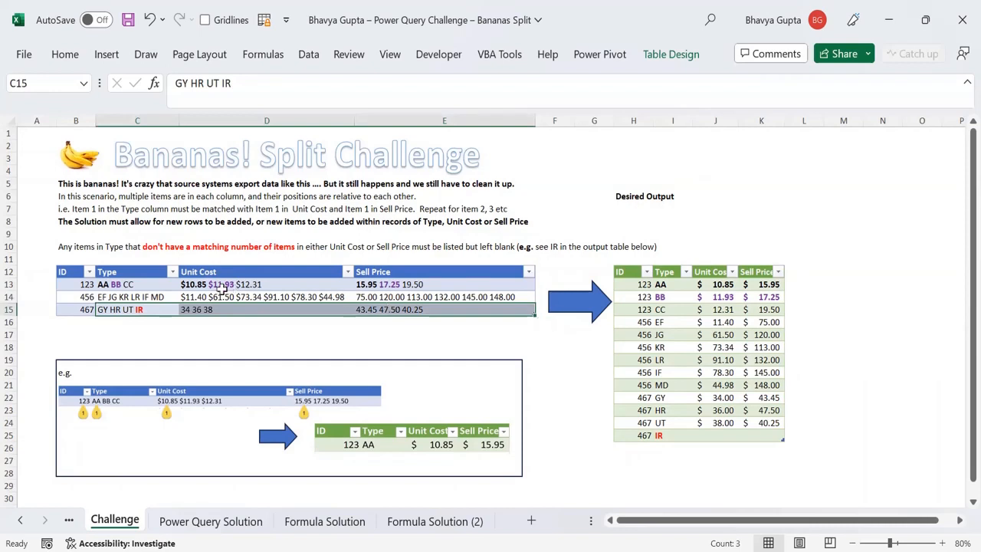
left_click_drag(155, 285, 392, 284)
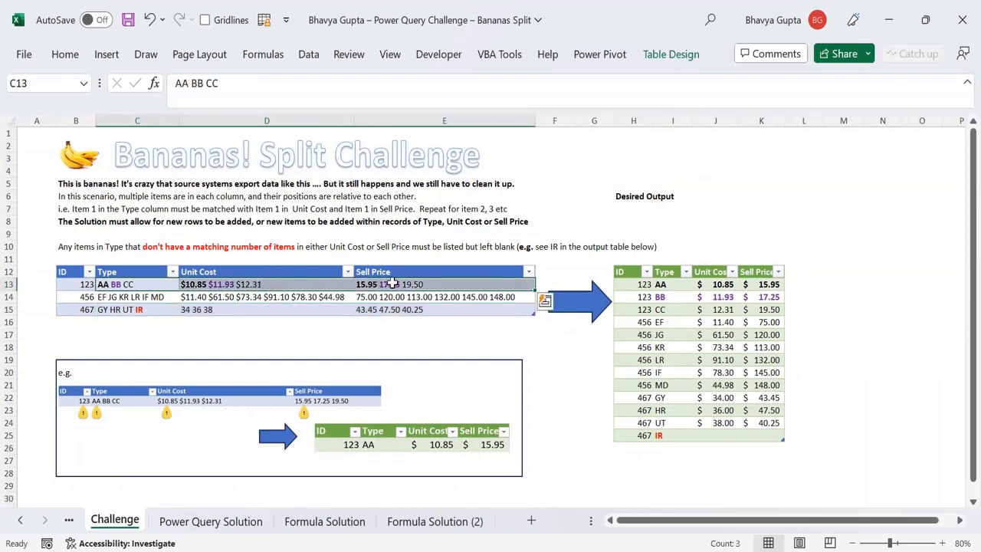
left_click(148, 282)
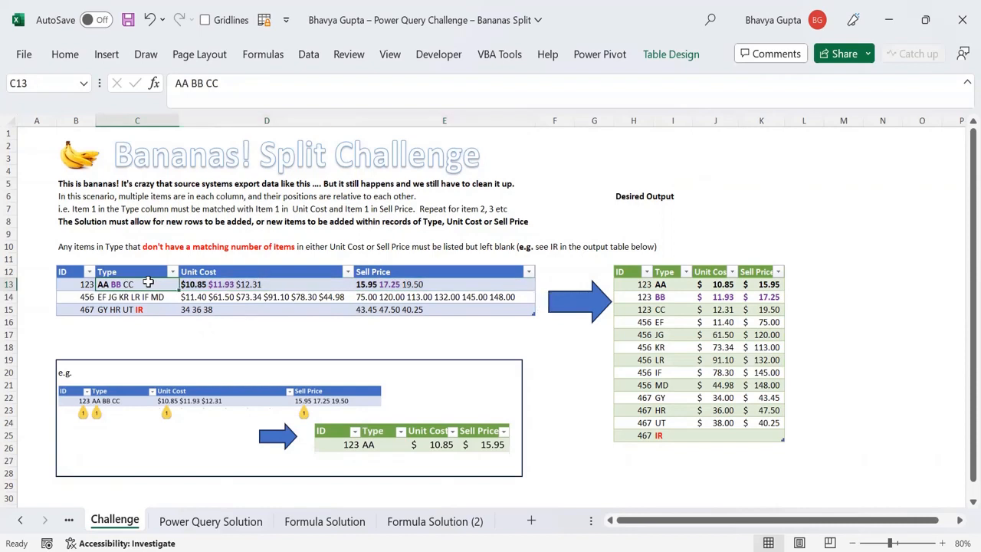
left_click(255, 282)
left_click(416, 282)
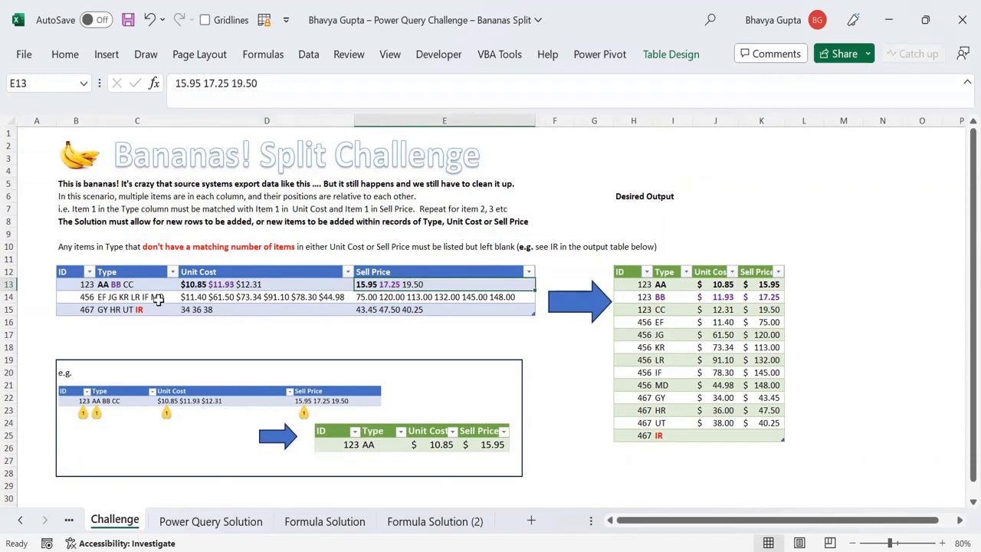
left_click_drag(151, 288, 413, 284)
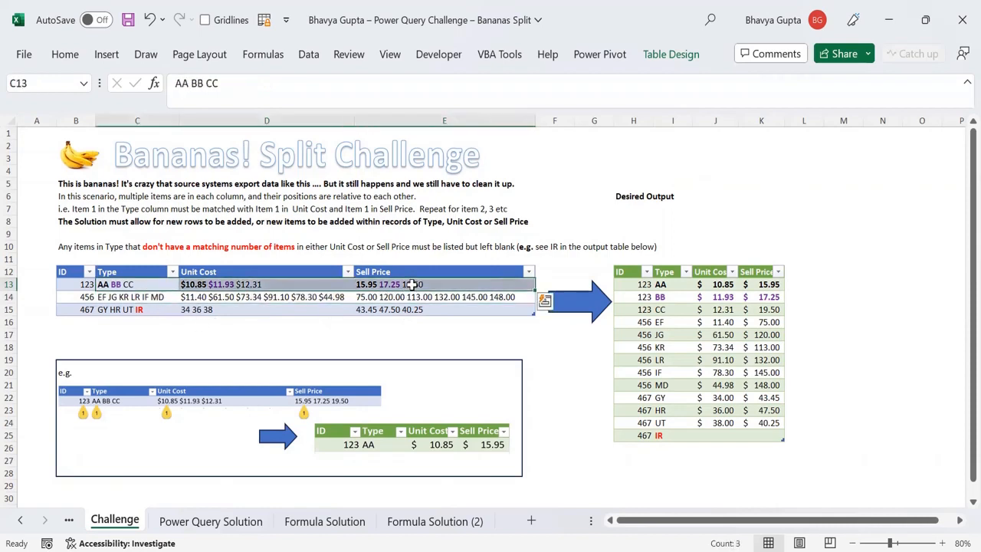
Return to the Formula Solution (2) sheet and select the empty cell G6 below the output labels
left_click(414, 523)
left_click(773, 216)
left_click(763, 217)
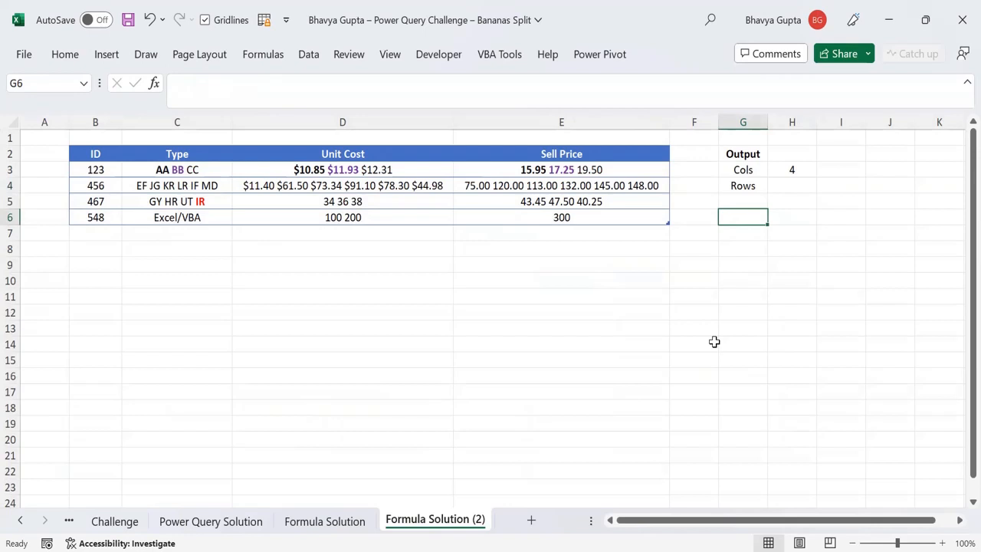
type("=")
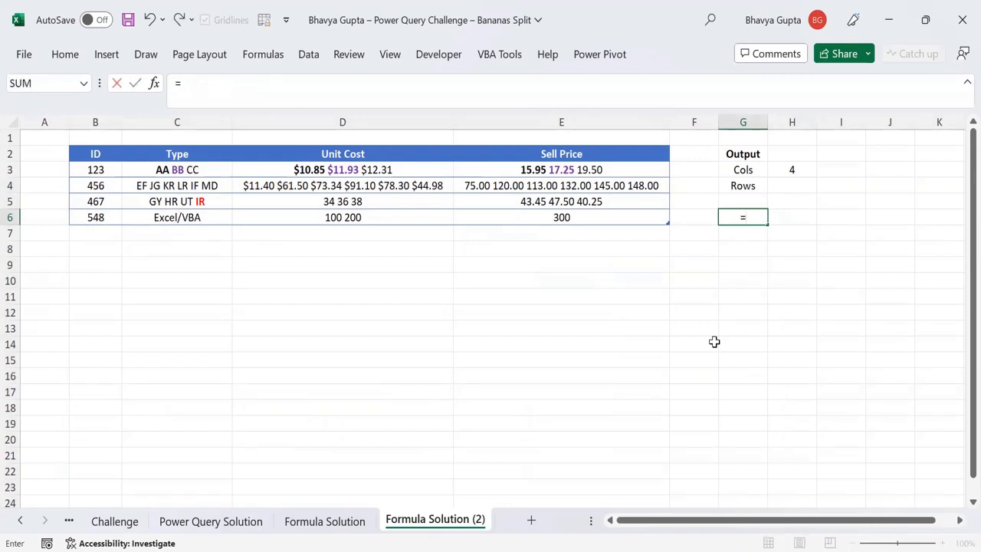
key("Escape")
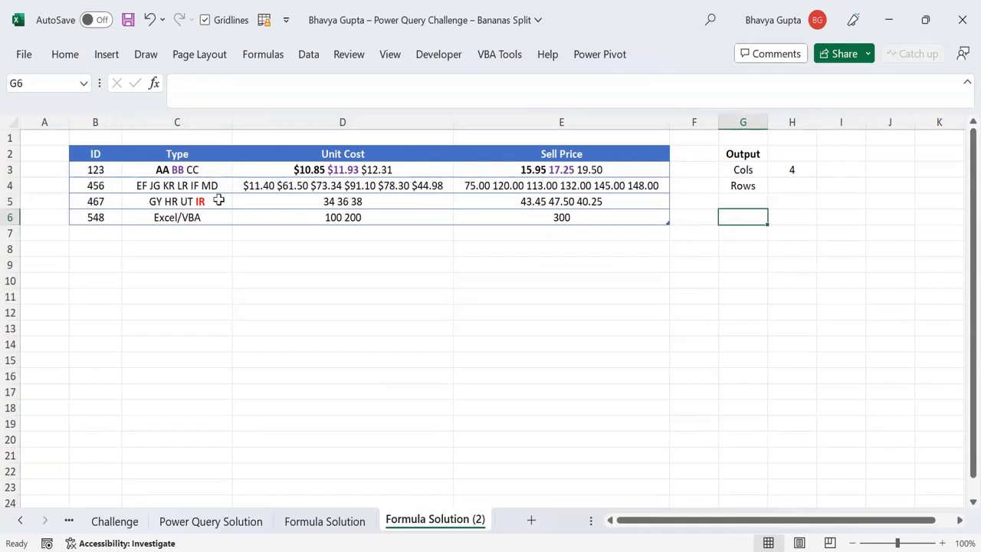
left_click_drag(734, 528, 853, 528)
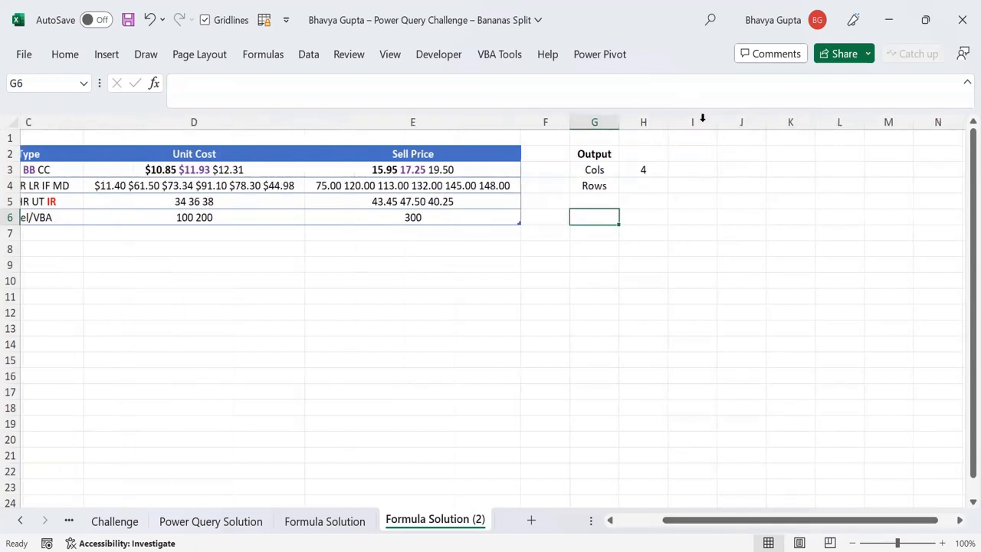
left_click(712, 153)
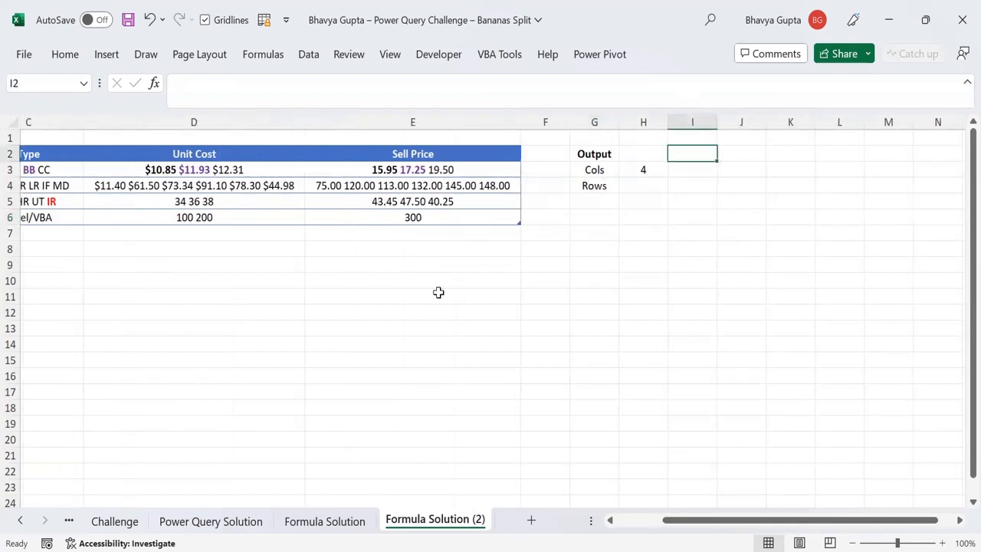
left_click(605, 218)
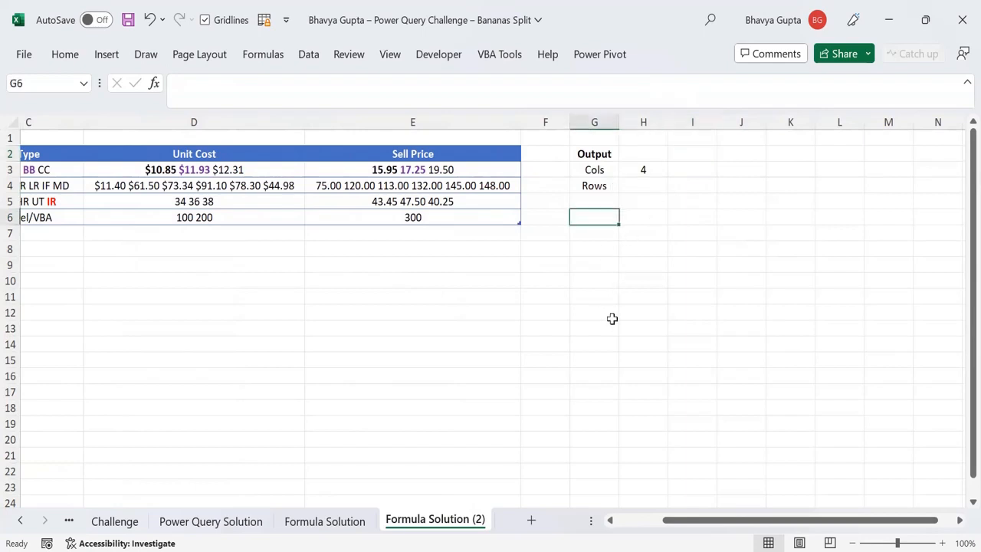
type("=drop")
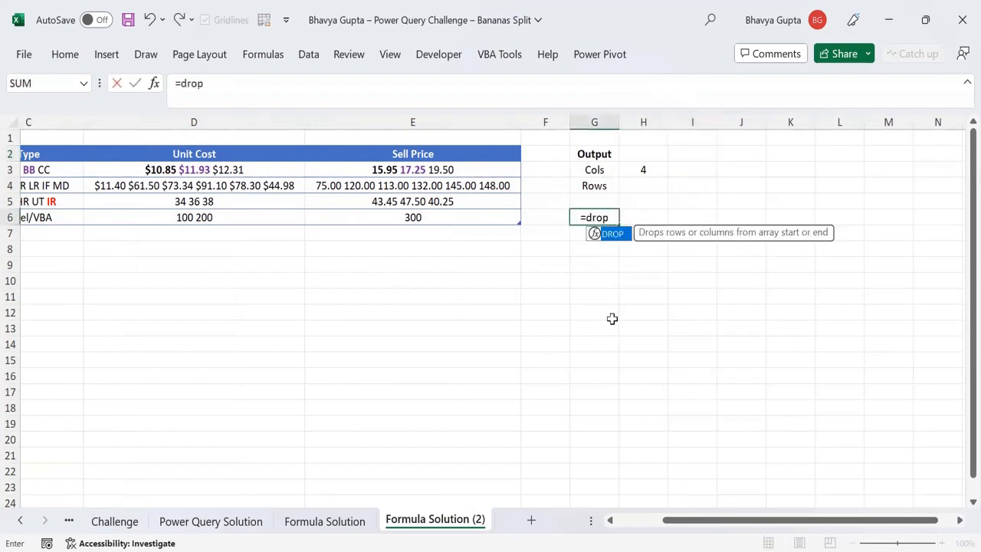
key("Escape")
Enter =DROP(tbl_3,,1) in cell I2 to spill the source table without its ID column
left_click(719, 145)
left_click(704, 150)
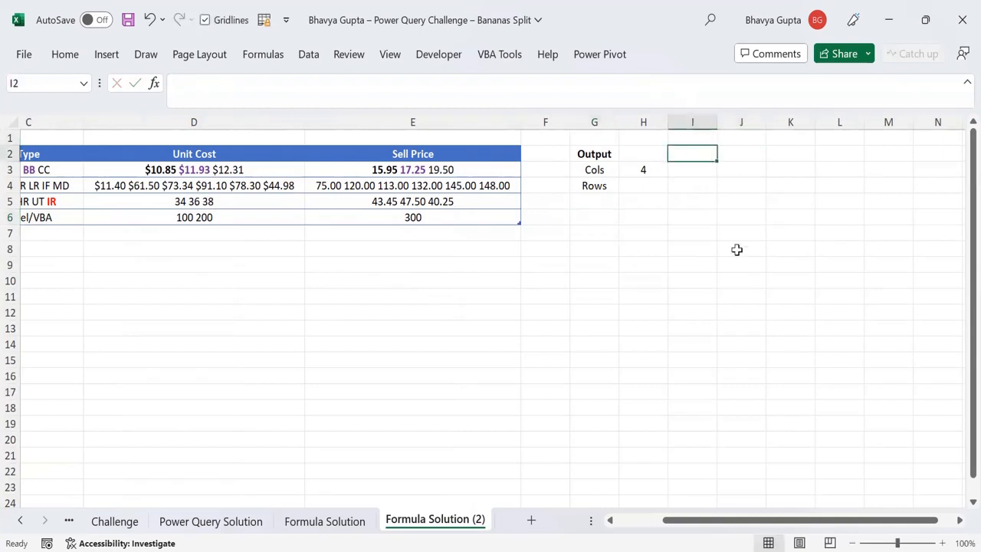
type("=")
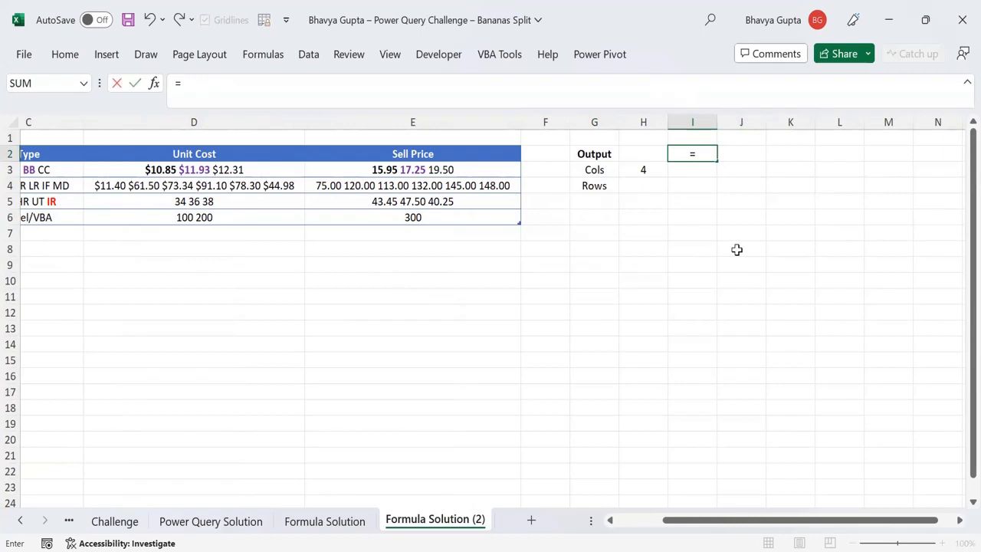
type("drop")
key("Tab")
left_click_drag(675, 521, 567, 520)
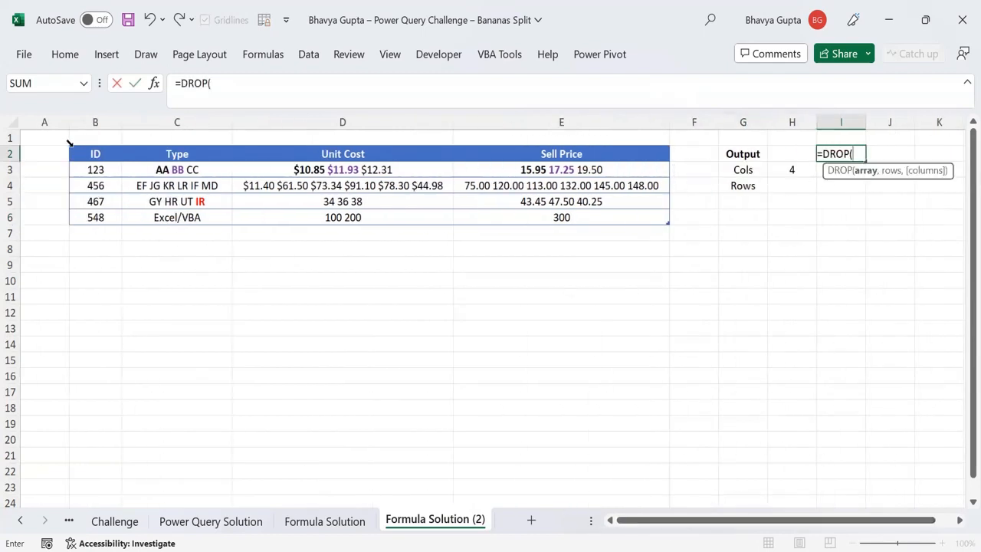
left_click(69, 143)
type(",,1")
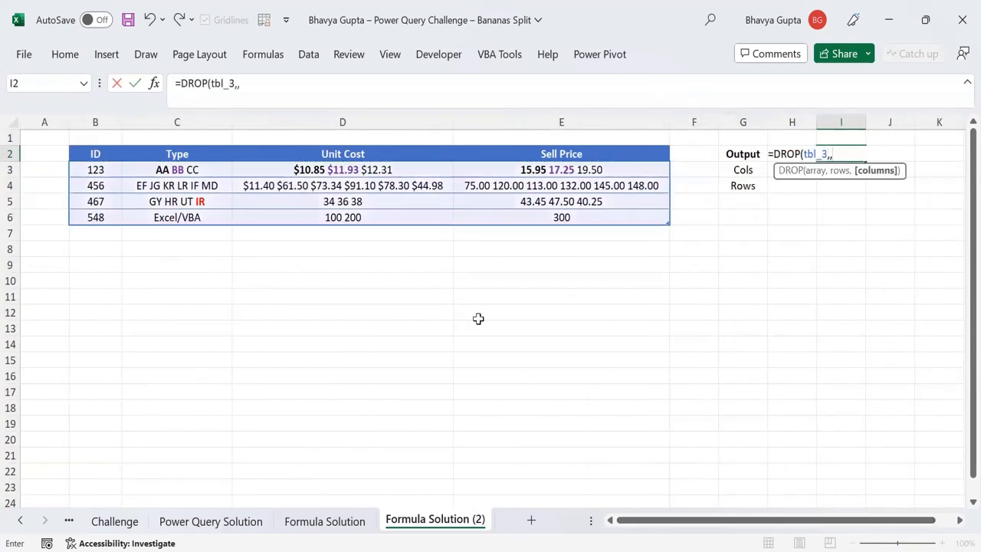
key("Return")
Autofit columns I to K to the spilled DROP values, check the formula in I2, and select cell G7
key("Down")
key("Down")
key("Down")
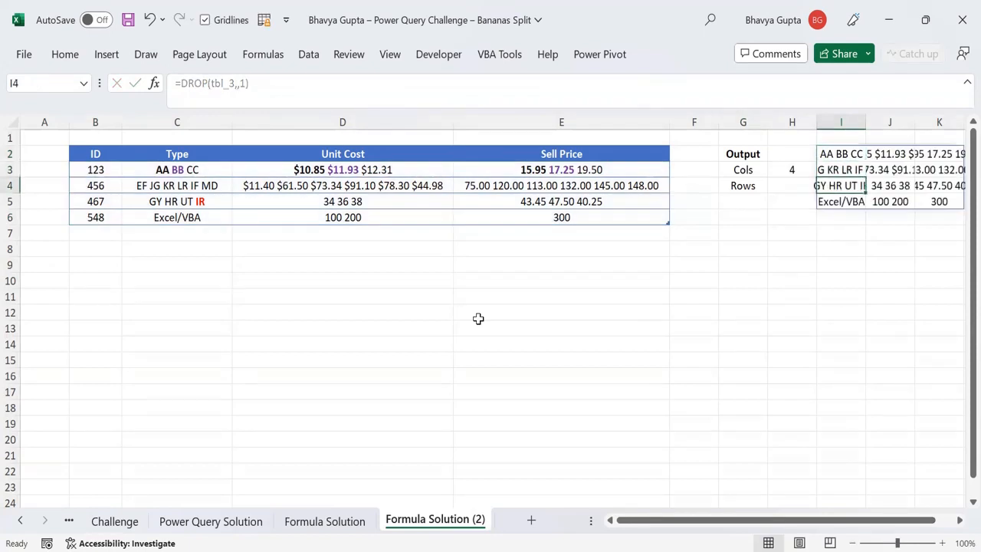
key("Left")
key("Left")
key("Down")
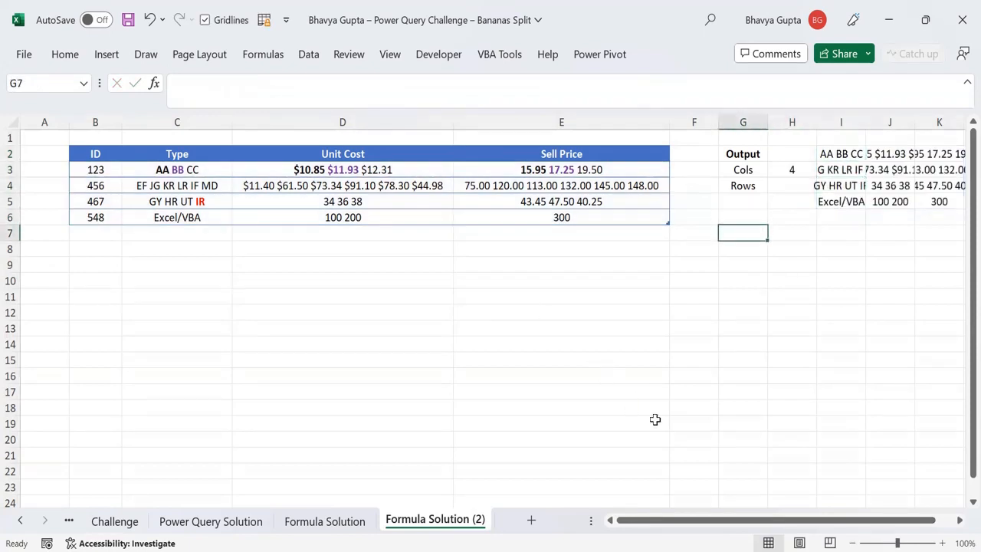
scroll(642, 524, "right", 1)
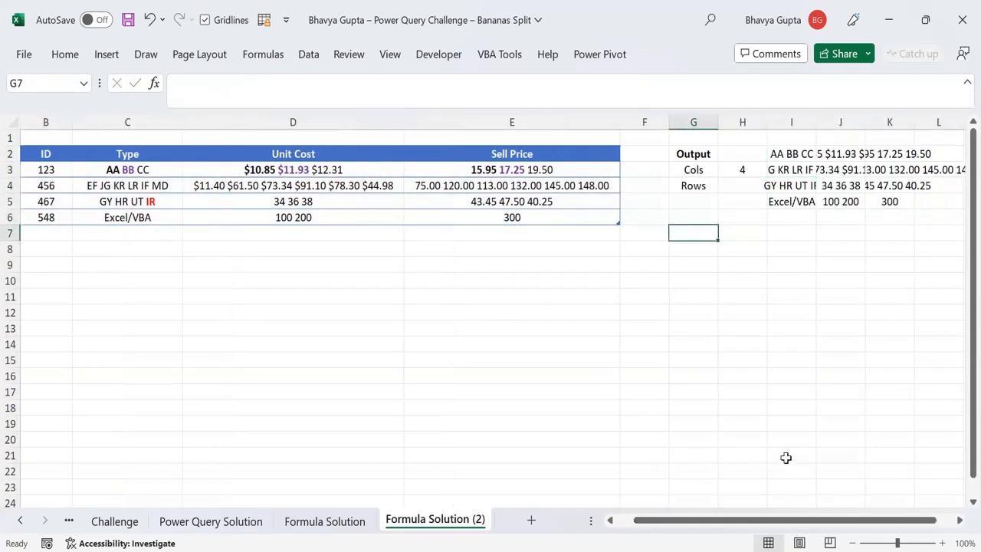
left_click(779, 154)
left_click(797, 116)
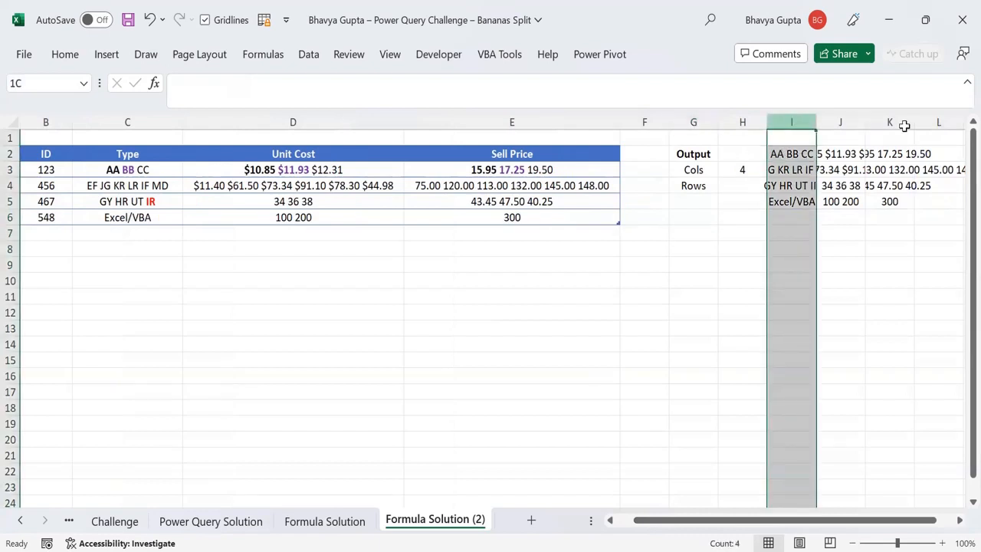
left_click(897, 122, "shift")
double_click(912, 117)
left_click(814, 153)
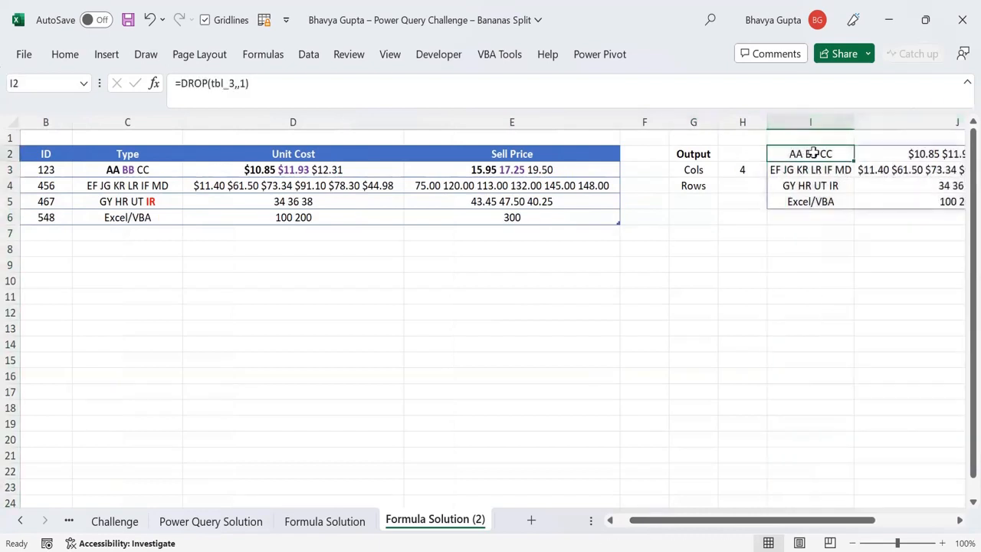
left_click(691, 234)
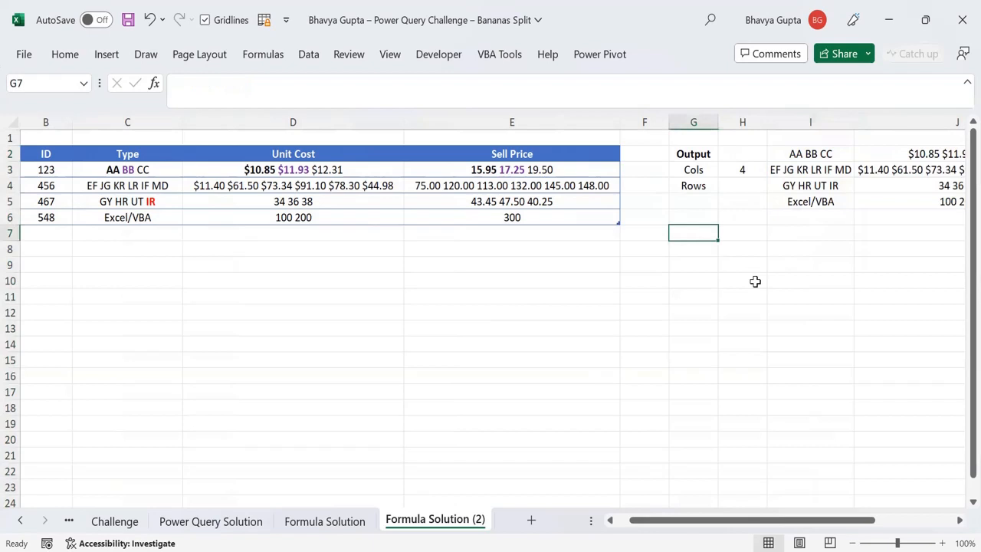
Enter =TEXTSPLIT(I2,," ") in G7 to split the first Type value into rows at each space
type("=")
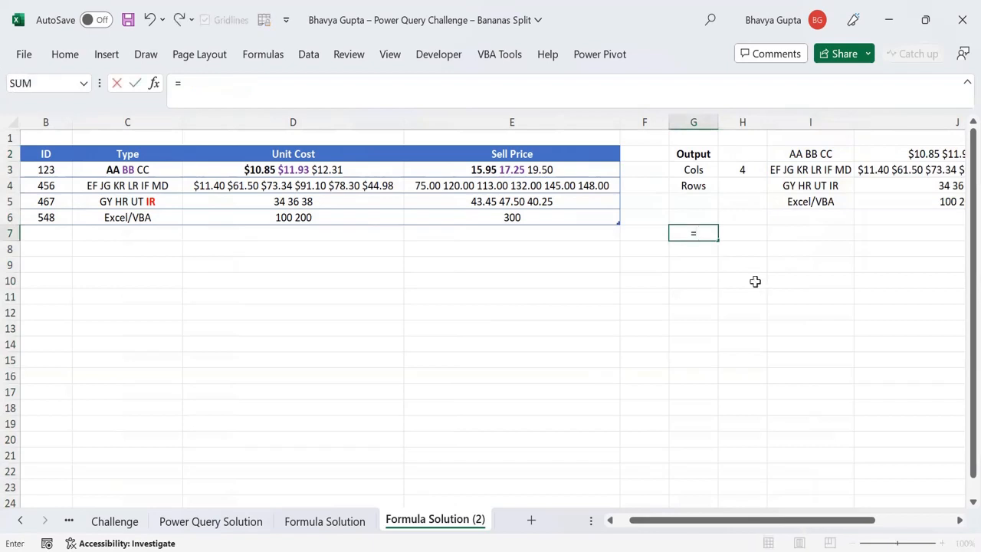
type("TEXTSPLIT(")
left_click(811, 155)
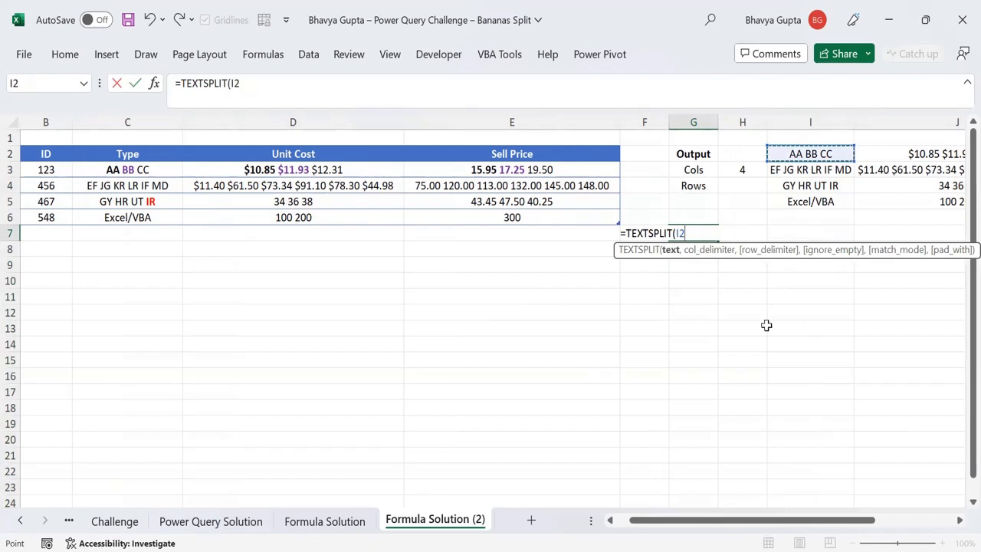
type(",,\"")
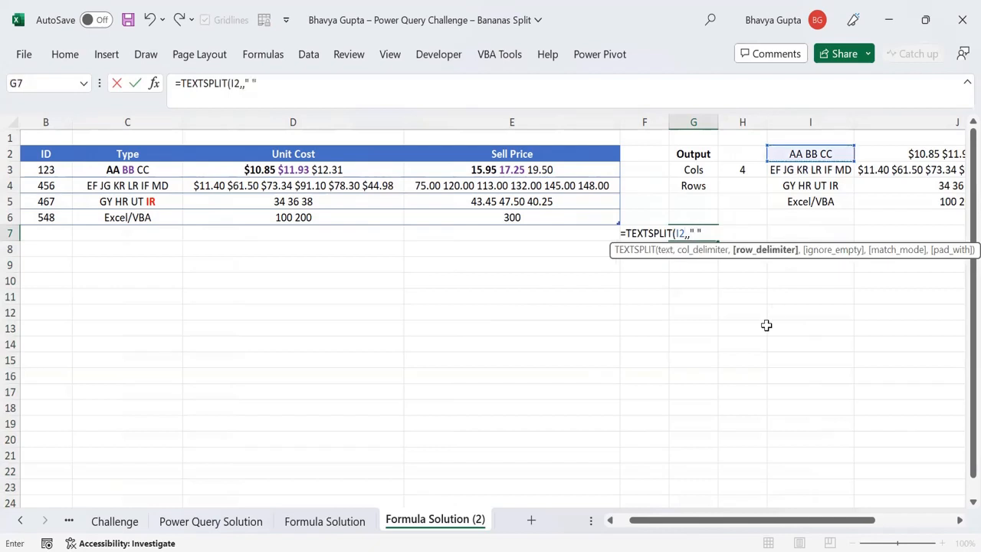
key("Return")
key("Up")
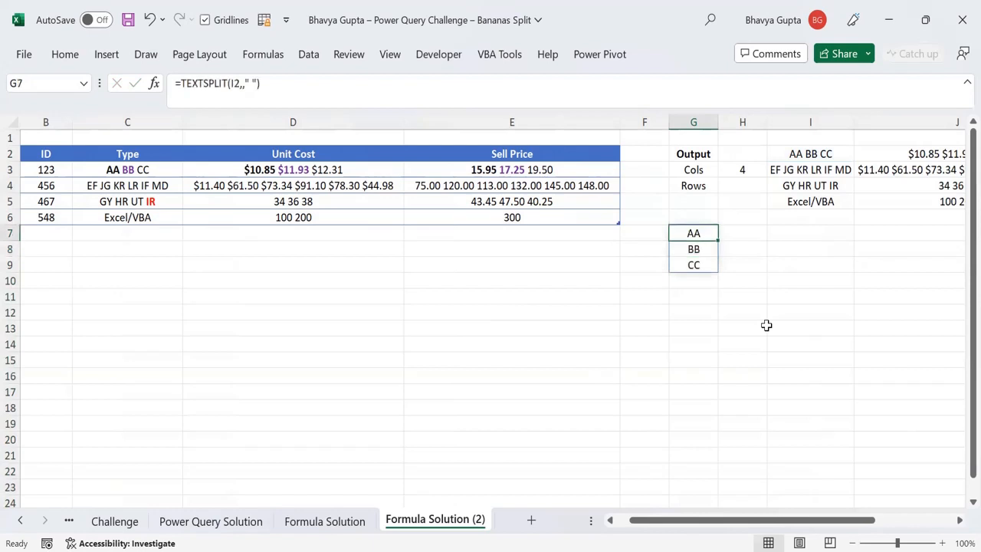
Wrap the TEXTSPLIT formula in G7 in ROWS to count the split items
left_click(180, 84)
type("r")
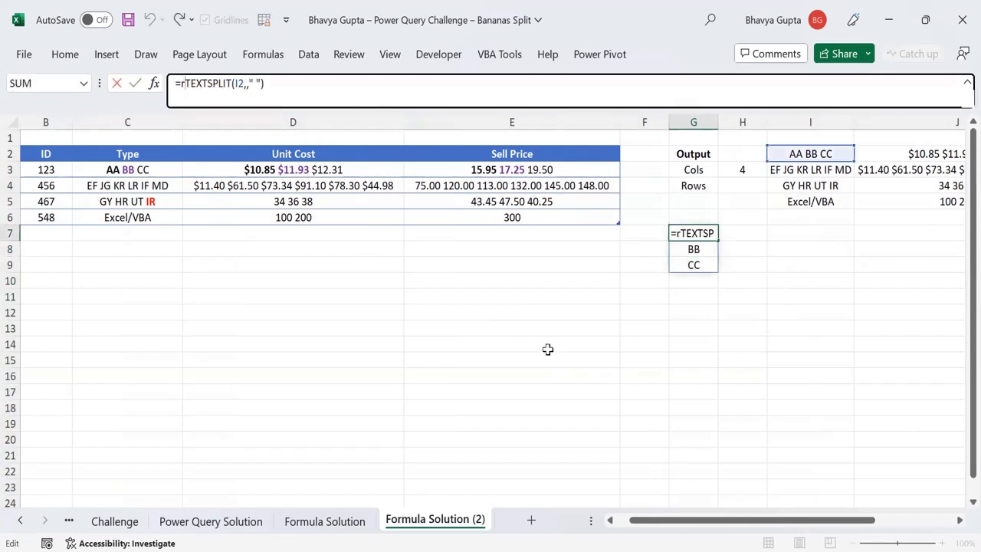
type("ows(")
left_click(336, 86)
type(")")
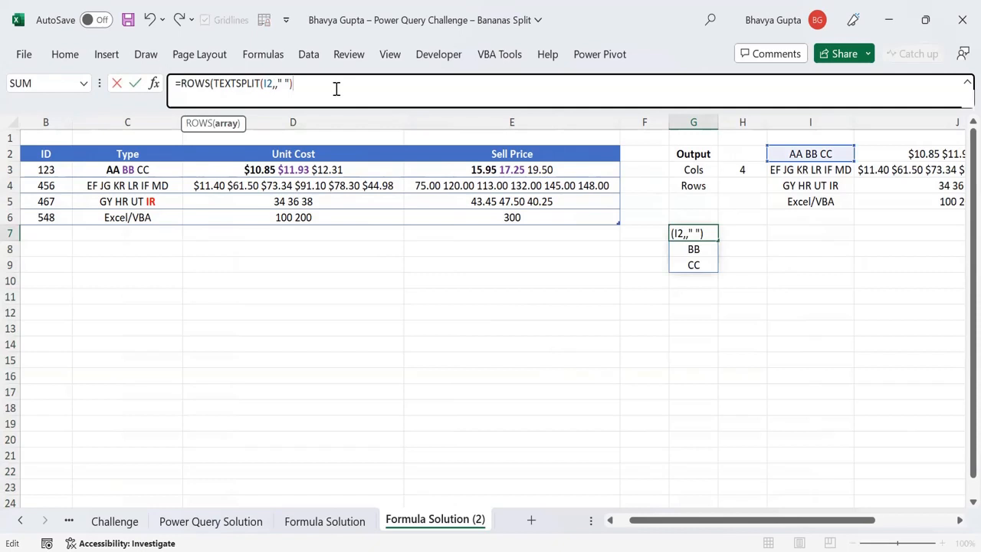
key("ctrl+Return")
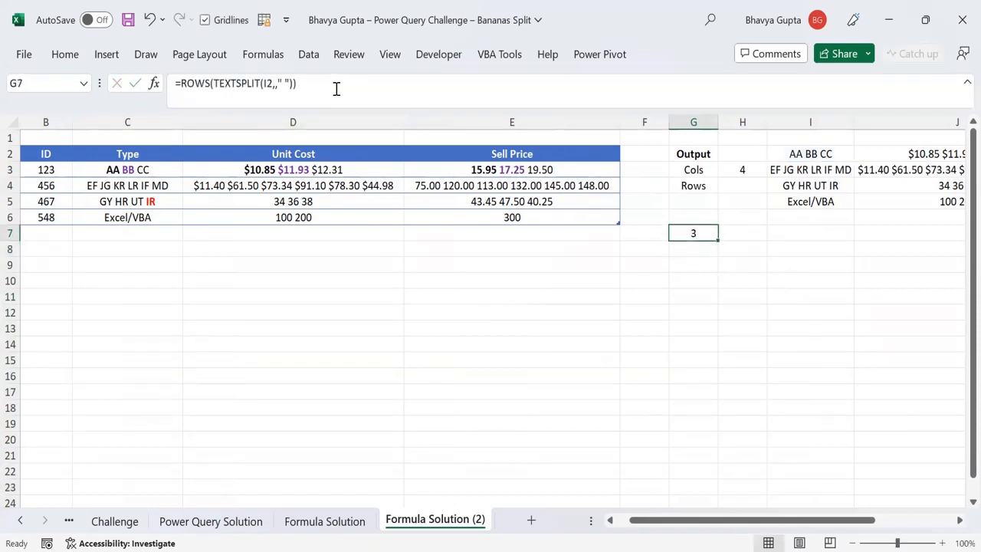
Fill the row-count formula from G7 across to I7 and compare it with the source texts in row 2
left_click_drag(696, 521, 790, 523)
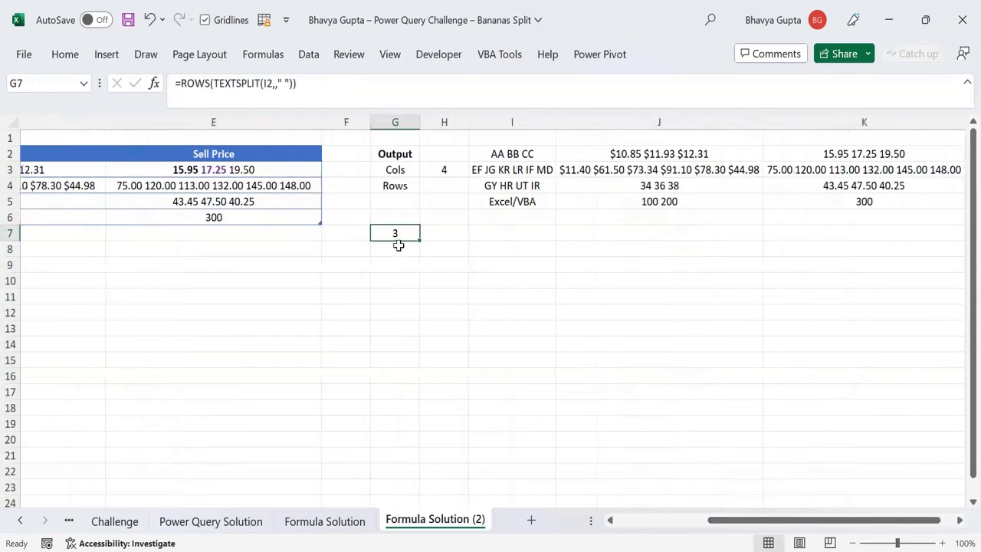
left_click_drag(420, 240, 556, 239)
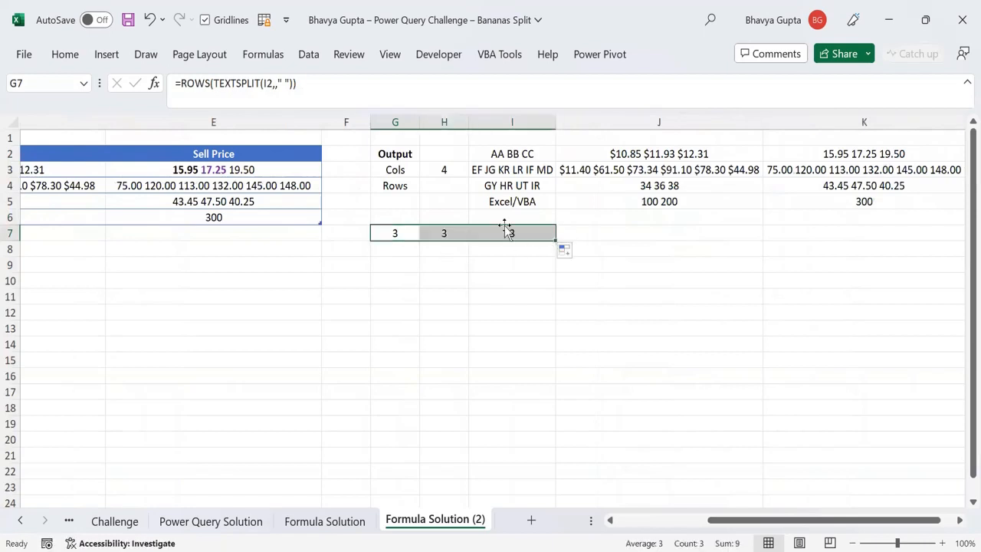
left_click(611, 146)
left_click(814, 151)
left_click(397, 236)
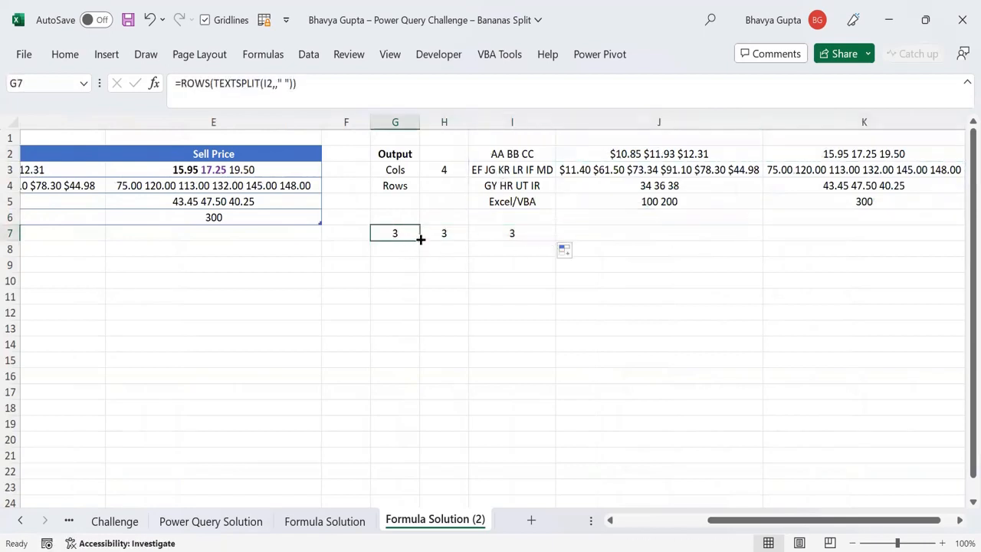
Fill the row-count formula from G7 down to G10 and check it against the source texts in I3:I5
left_click_drag(420, 240, 418, 270)
left_click(512, 175)
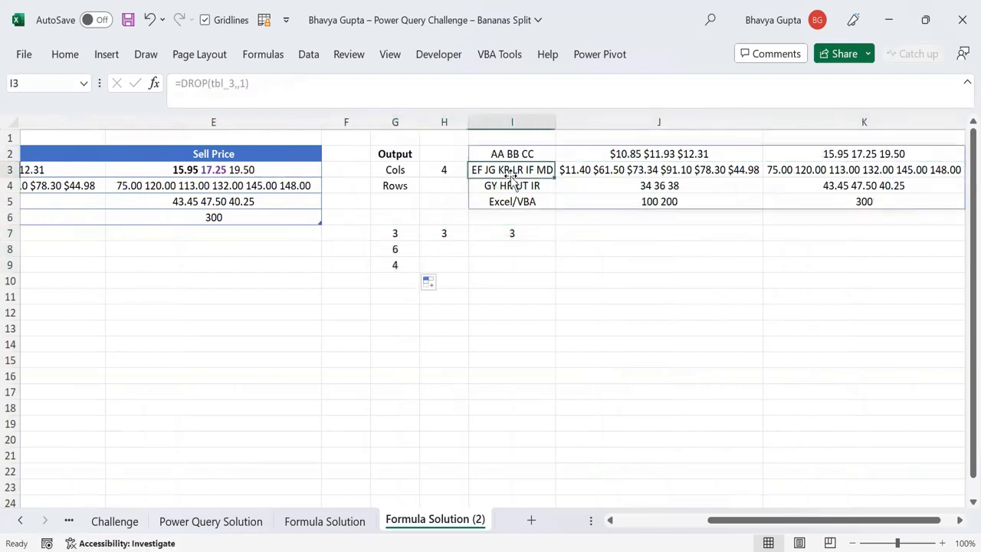
left_click(514, 186)
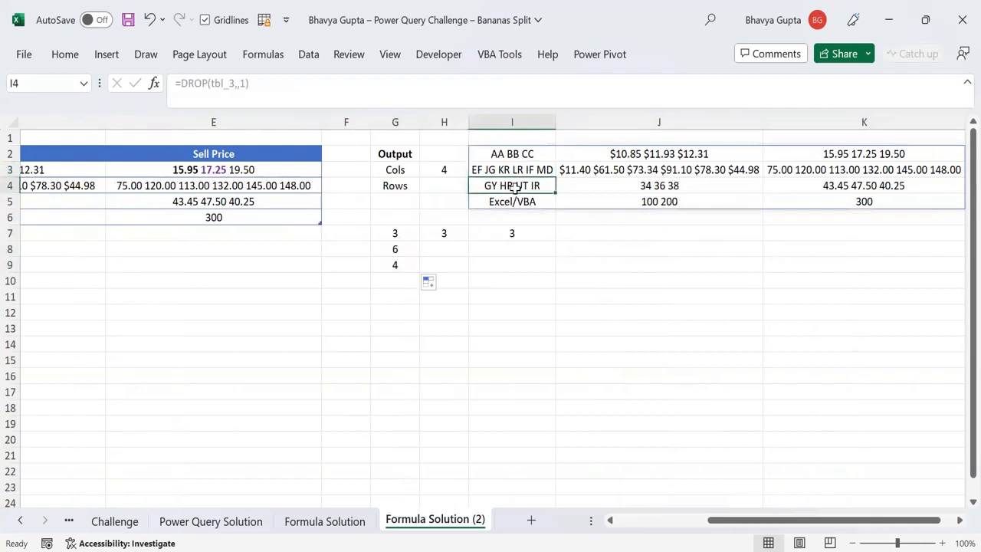
left_click(399, 266)
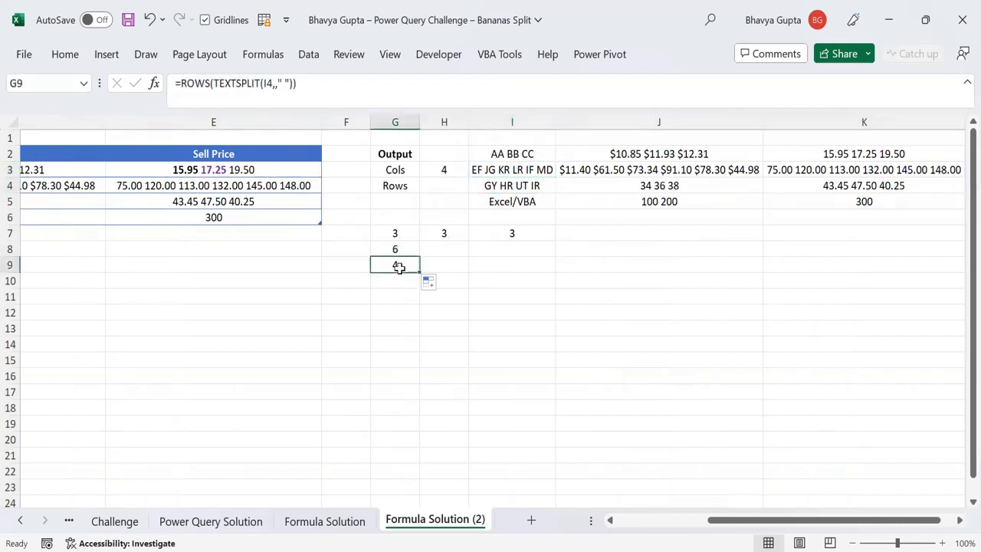
left_click_drag(421, 273, 407, 280)
left_click(407, 281)
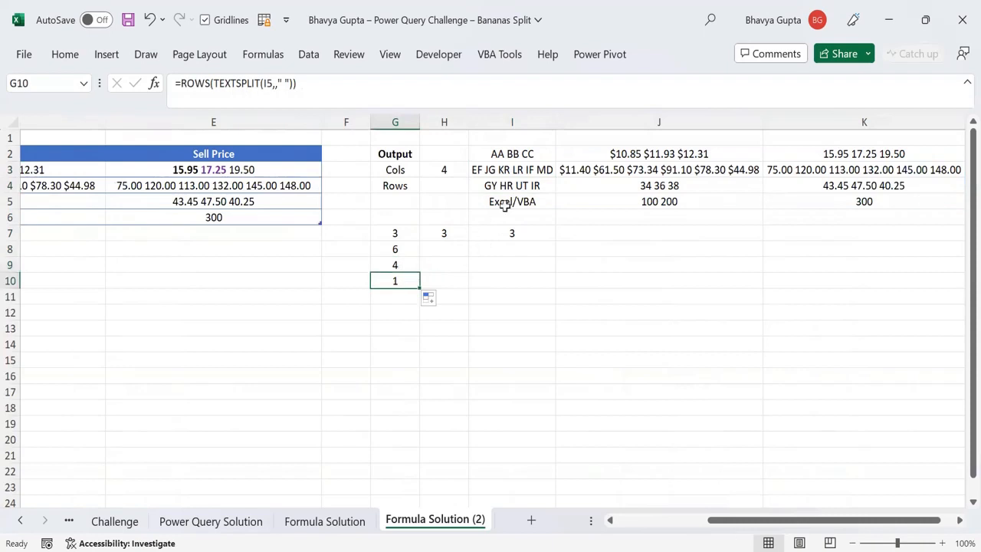
left_click(518, 196)
left_click(397, 279)
left_click(518, 190)
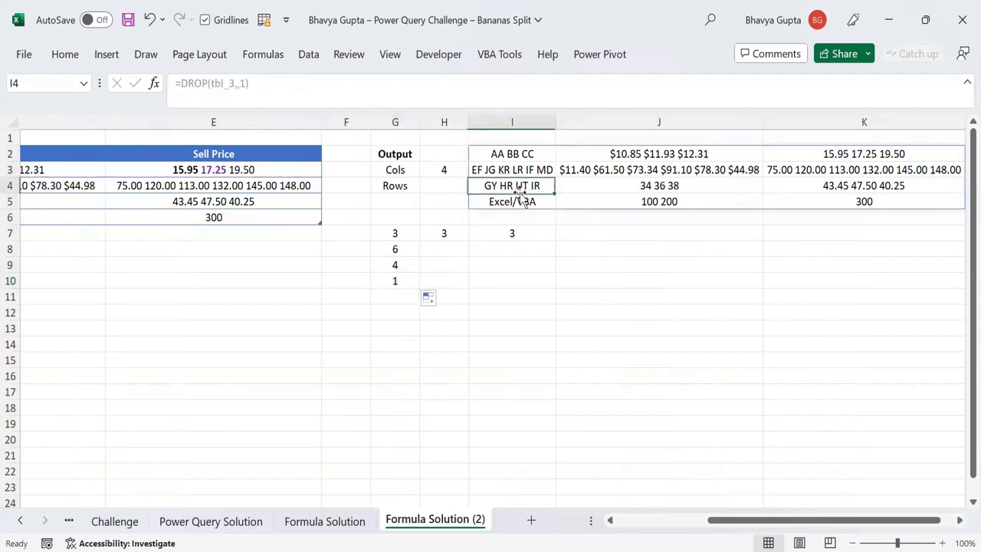
left_click(516, 203)
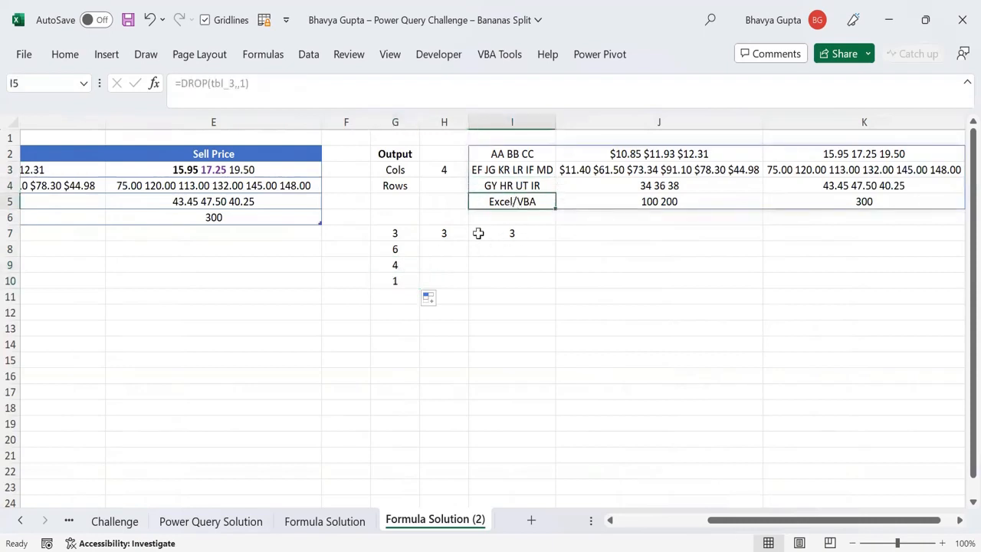
Change the TEXTSPLIT row delimiter in G7 to the array {" ","/"} so slashes also split the text
left_click(393, 237)
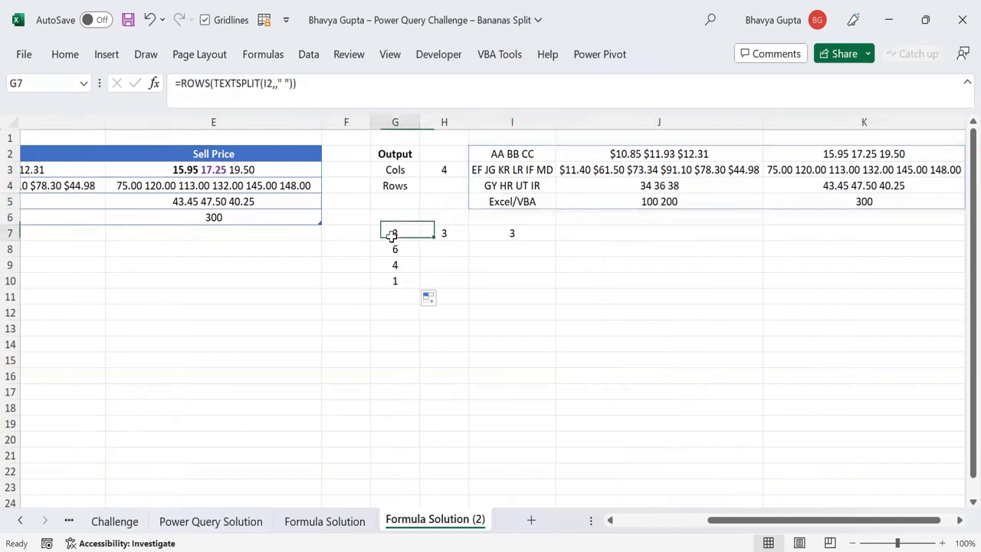
left_click(277, 87)
type("{\" \"")
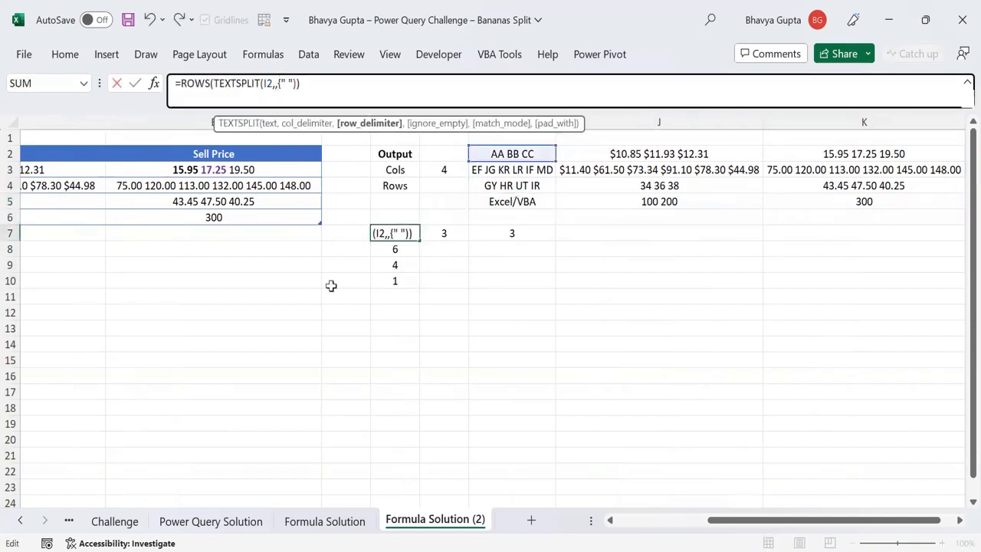
type(",\"/\"}")
key("Return")
key("Up")
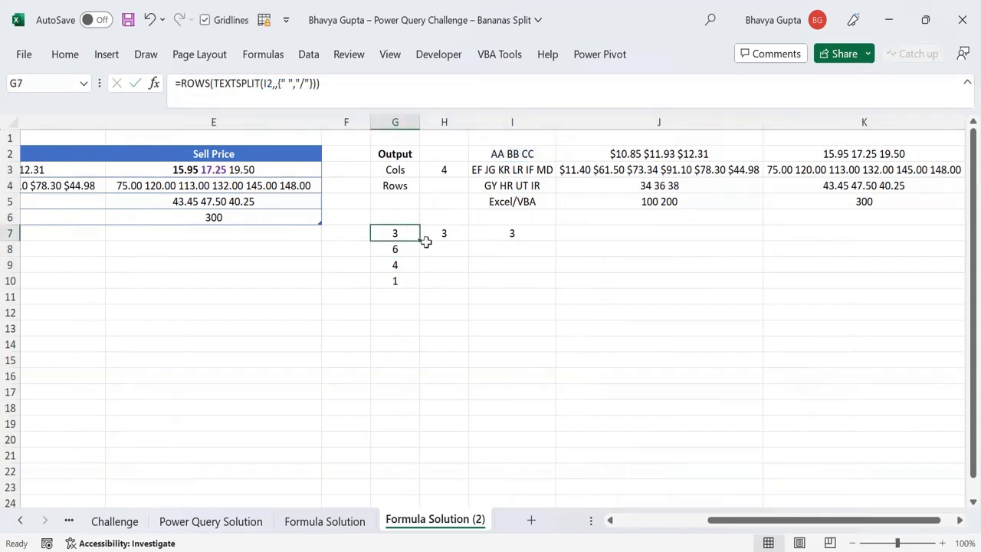
Fill the formula with the two-delimiter array from G7 down to G10
left_click_drag(419, 240, 407, 282)
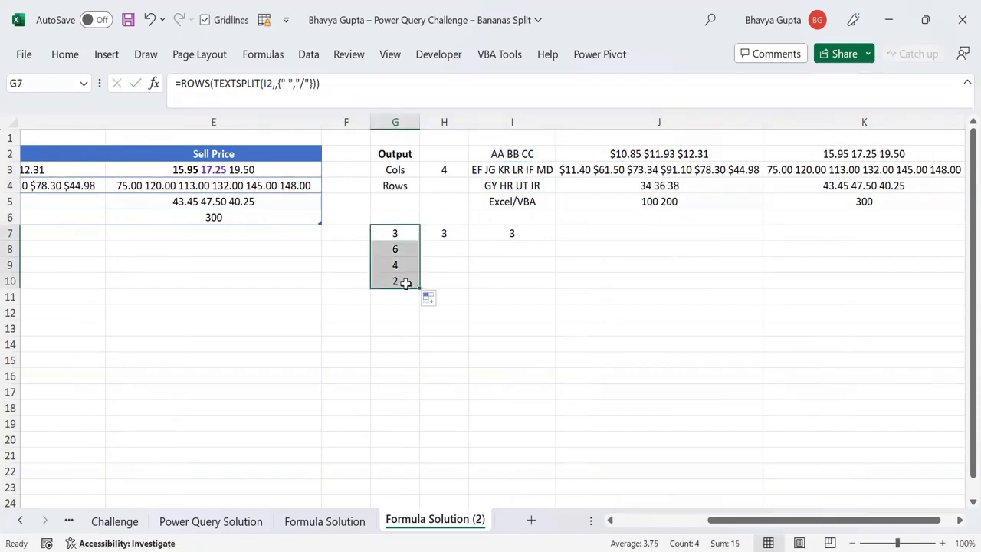
left_click(403, 281)
left_click(401, 235)
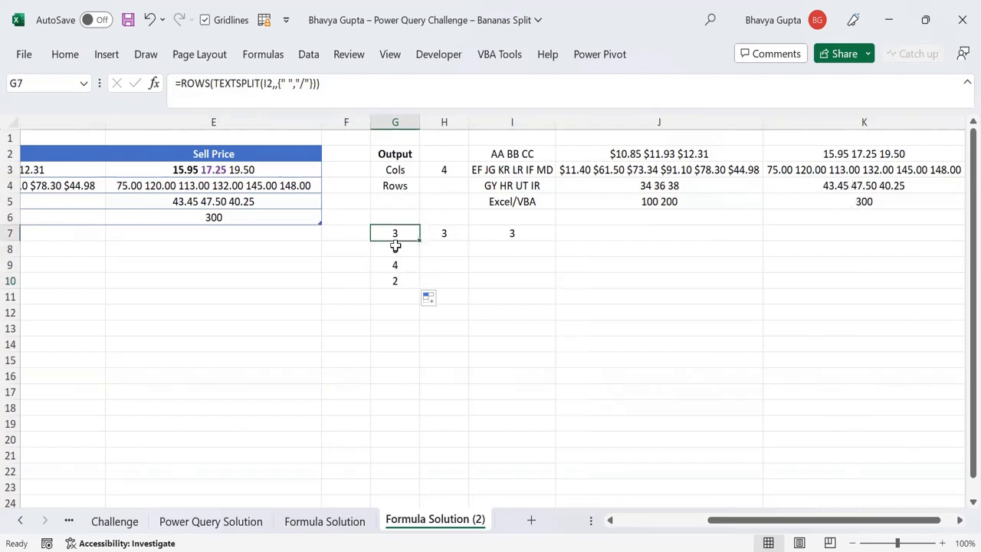
Clear the copied formulas from G8:G10 and H7:I7, leaving only the formula in G7
left_click_drag(398, 251, 396, 281)
key("Delete")
left_click_drag(444, 250, 500, 232)
key("Delete")
key("Left")
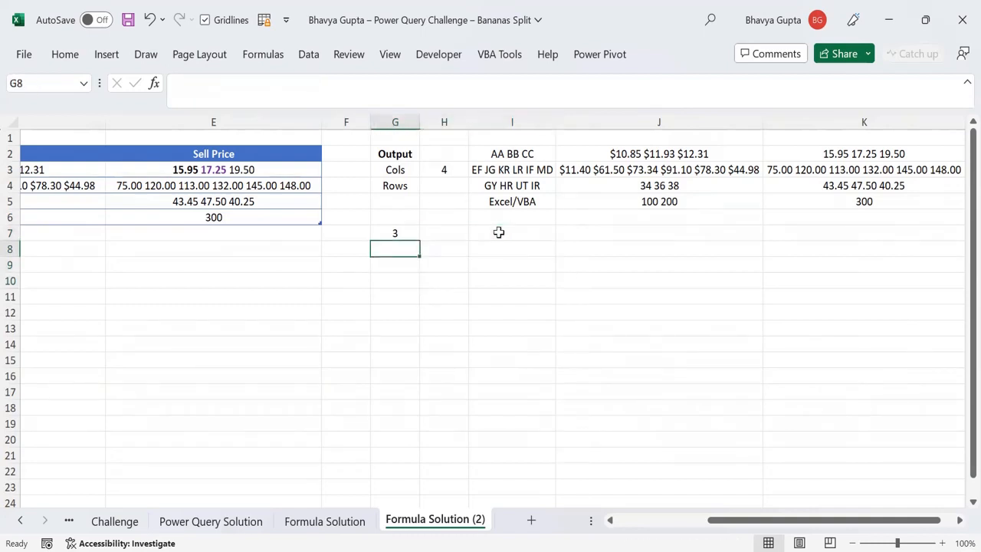
Wrap the ROWS expression in G7 in MAP over the spilled range I2# with a LAMBDA whose parameter is v
key("Up")
left_click(176, 84)
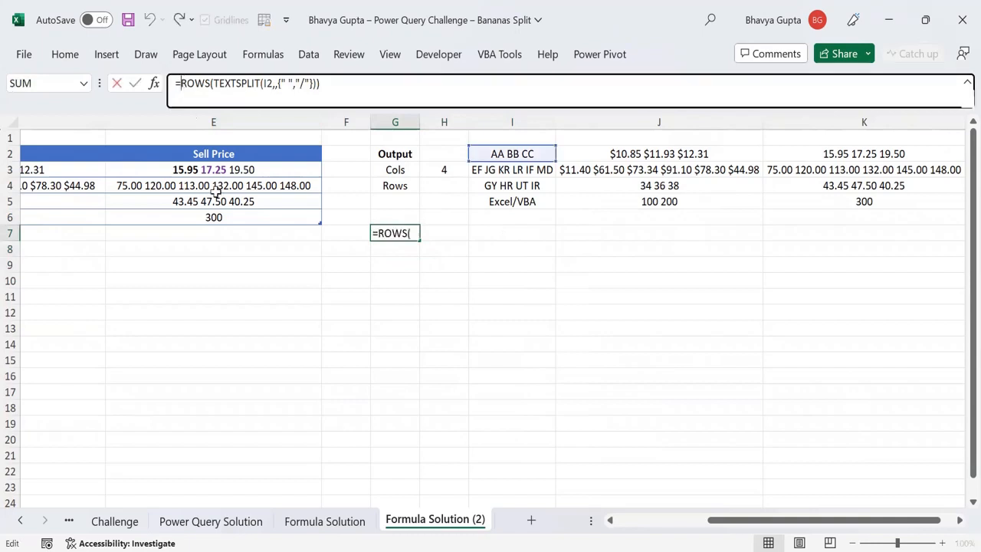
type("MAP(")
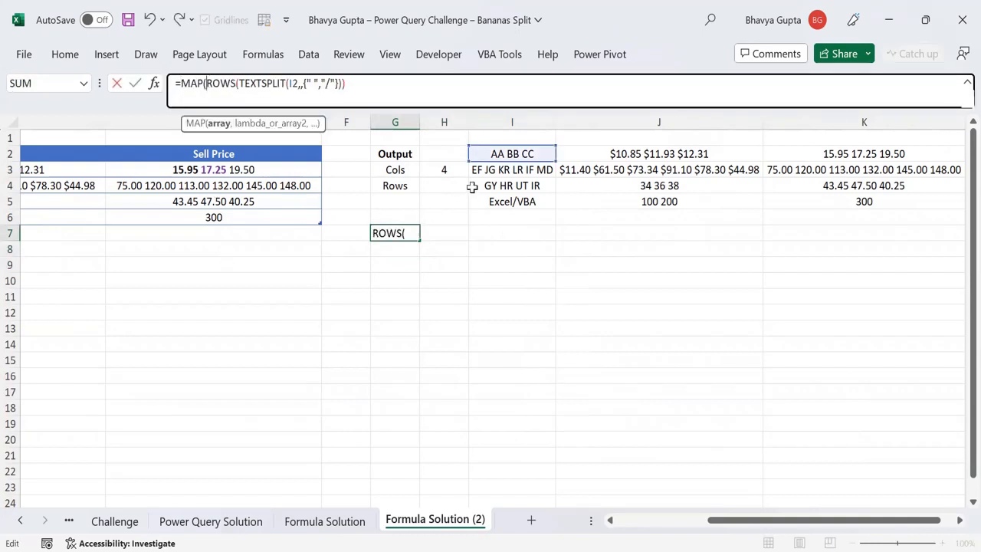
left_click(511, 154)
type("#")
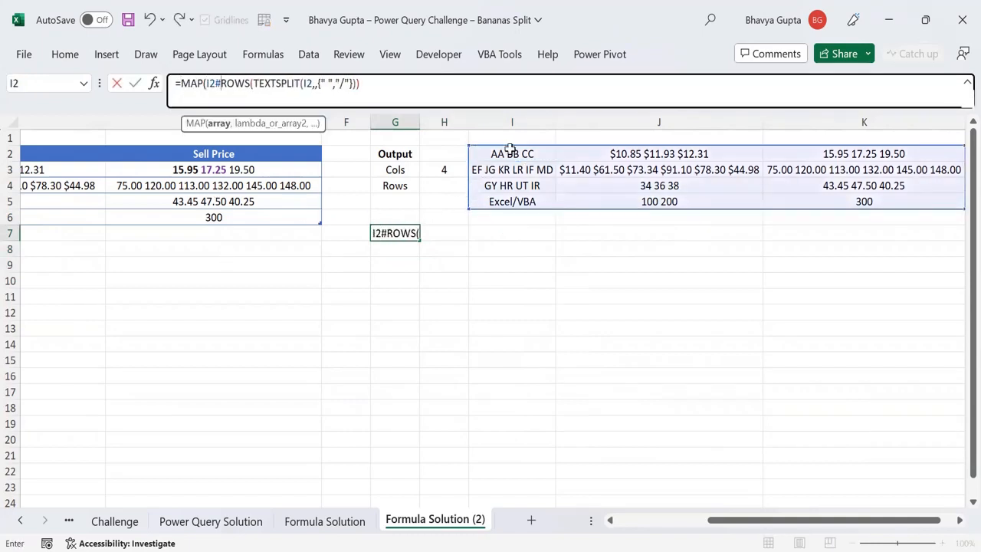
type(",")
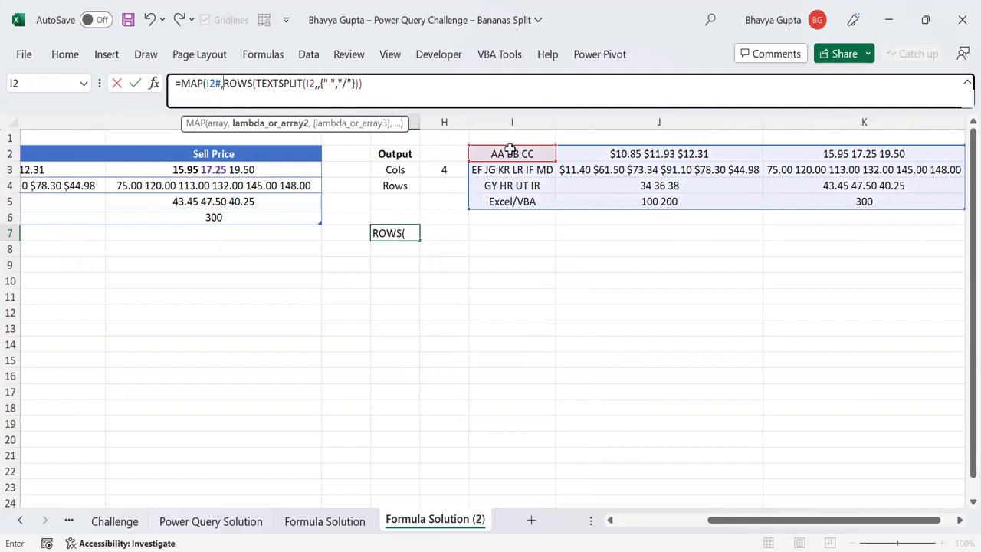
type("LAMBDA(")
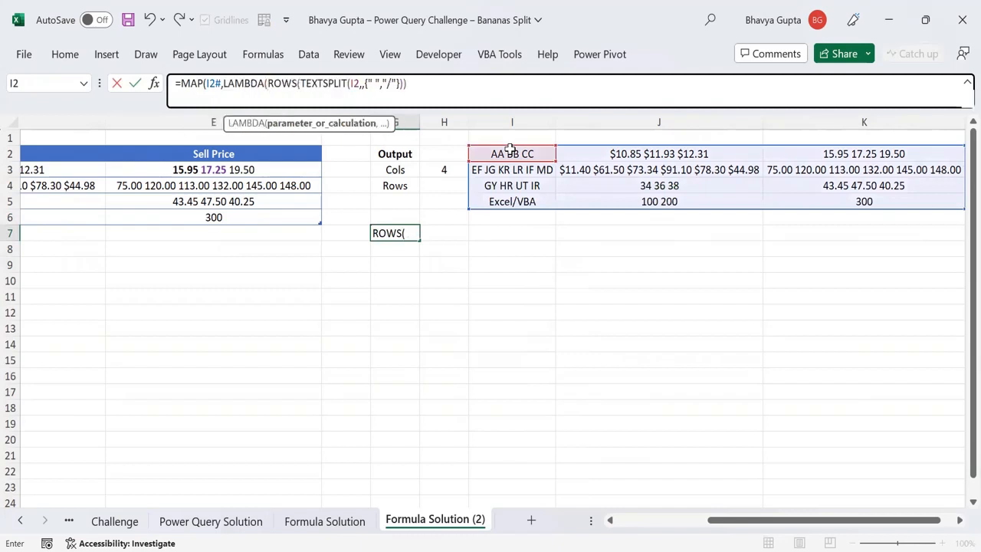
type("v")
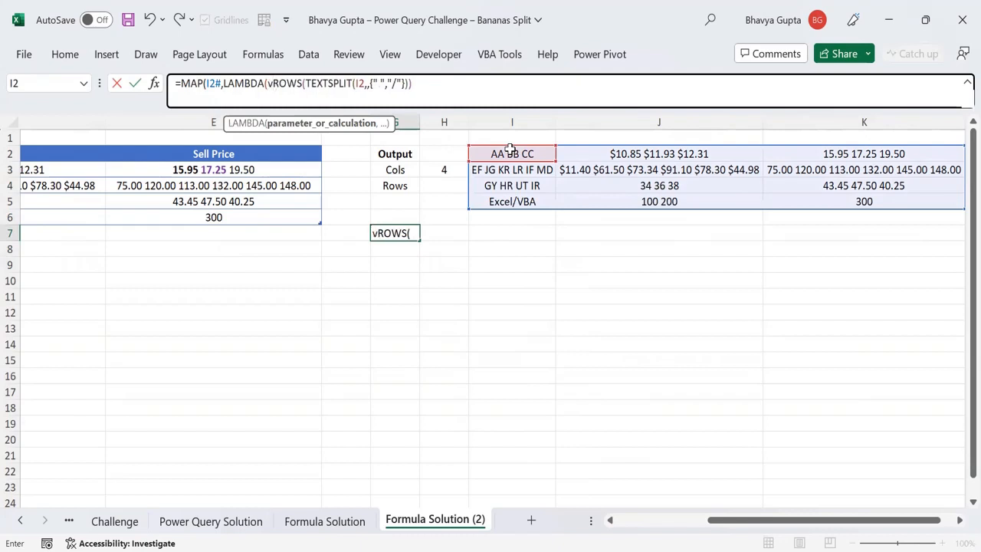
type(",")
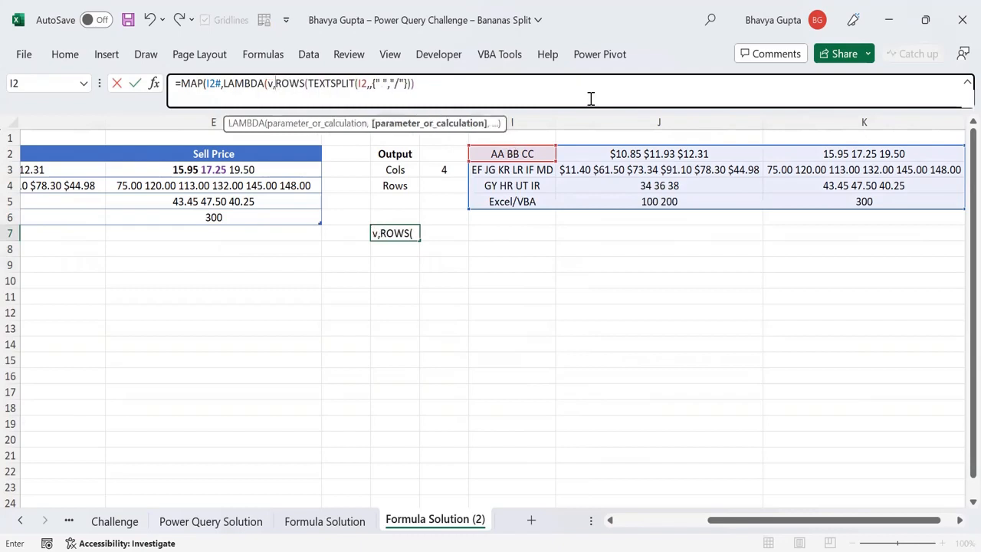
Replace the I2 reference inside TEXTSPLIT with x, close the parentheses and commit the MAP formula in G7
double_click(360, 83)
type("x")
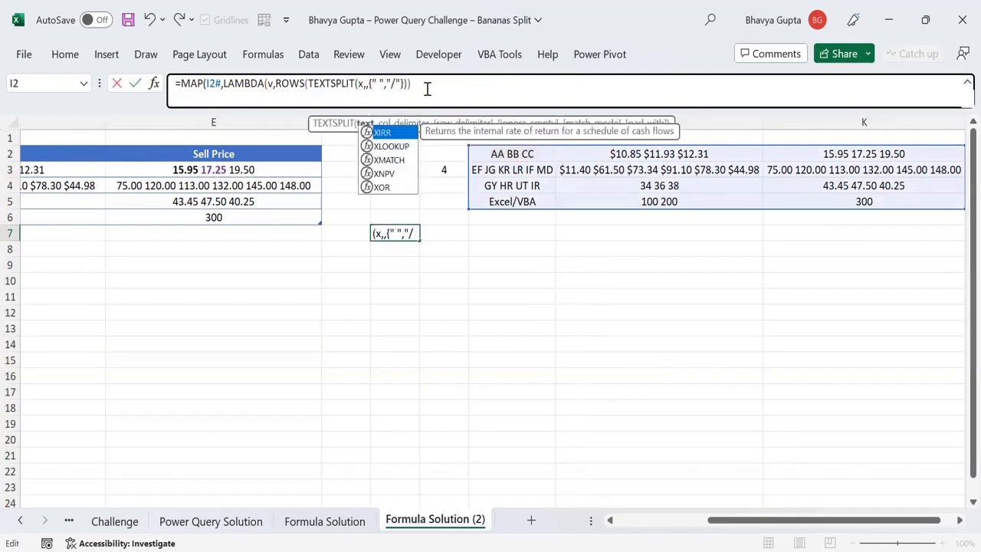
left_click(427, 89)
type(")")
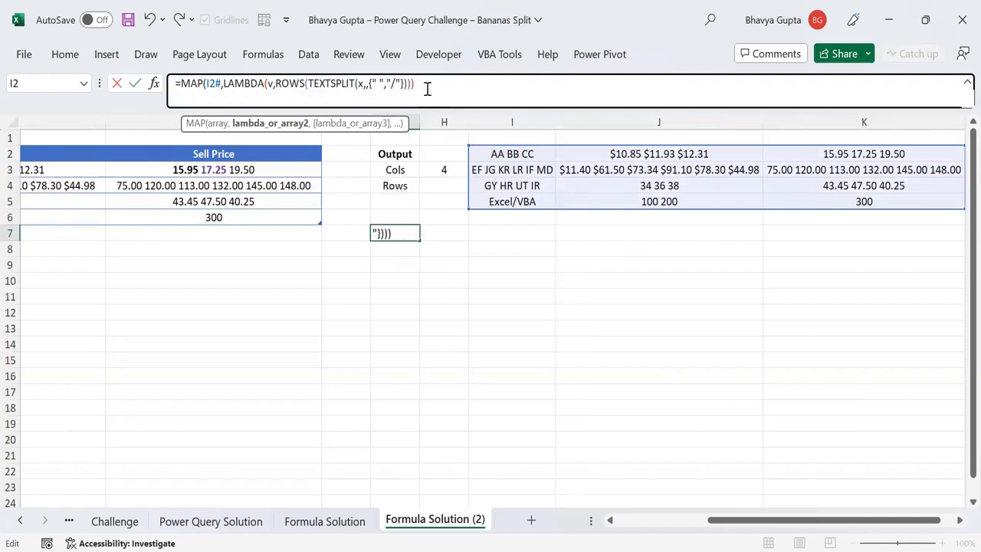
key("Return")
key("Up")
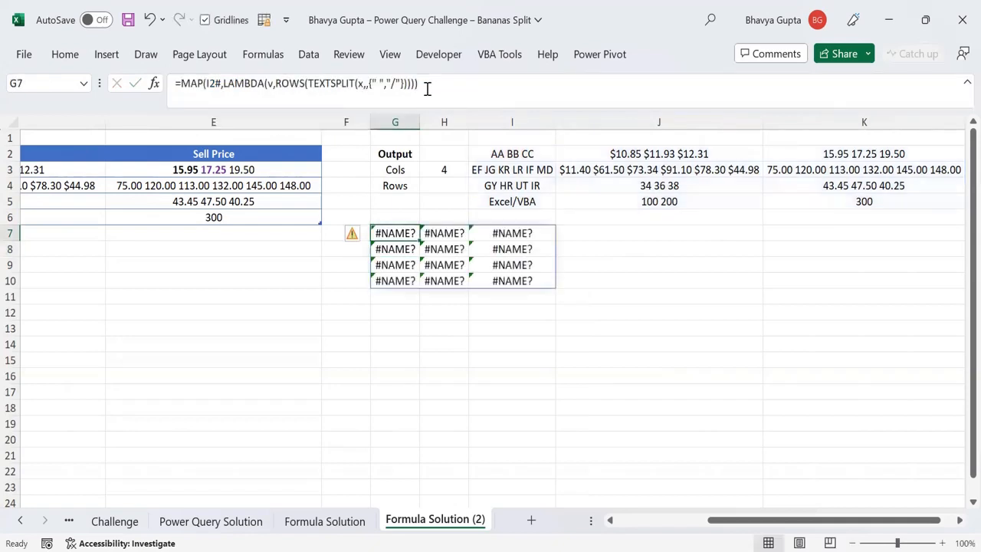
Set the TEXTSPLIT text argument in G7 to the LAMBDA parameter v and check the spilled counts in rows 7 and 8
double_click(359, 83)
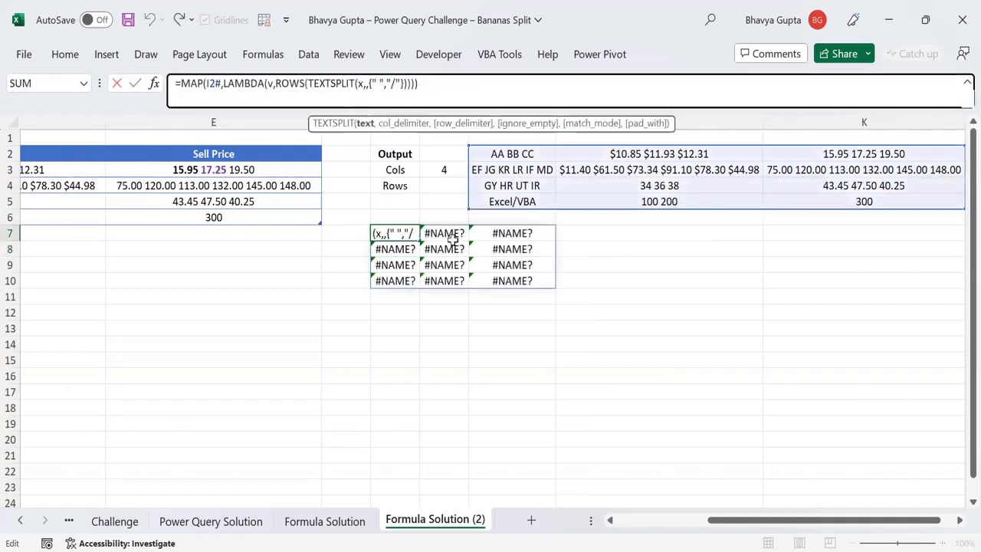
key("BackSpace")
type("v")
key("ctrl+Return")
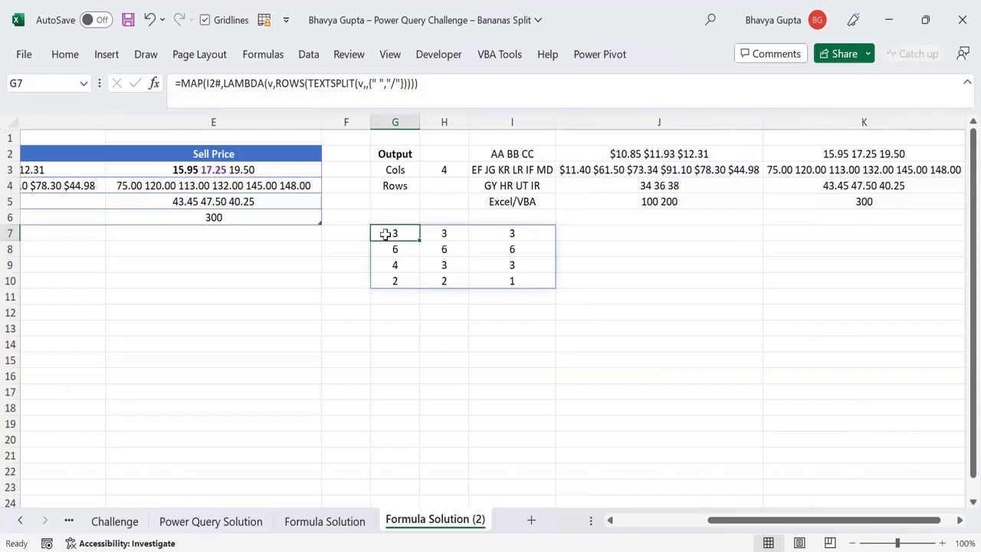
left_click(483, 239, "shift")
mouse_move(392, 236)
left_mouse_down()
mouse_move(407, 227)
mouse_move(532, 245)
mouse_move(417, 240)
mouse_move(522, 249)
left_mouse_up()
left_click(420, 249)
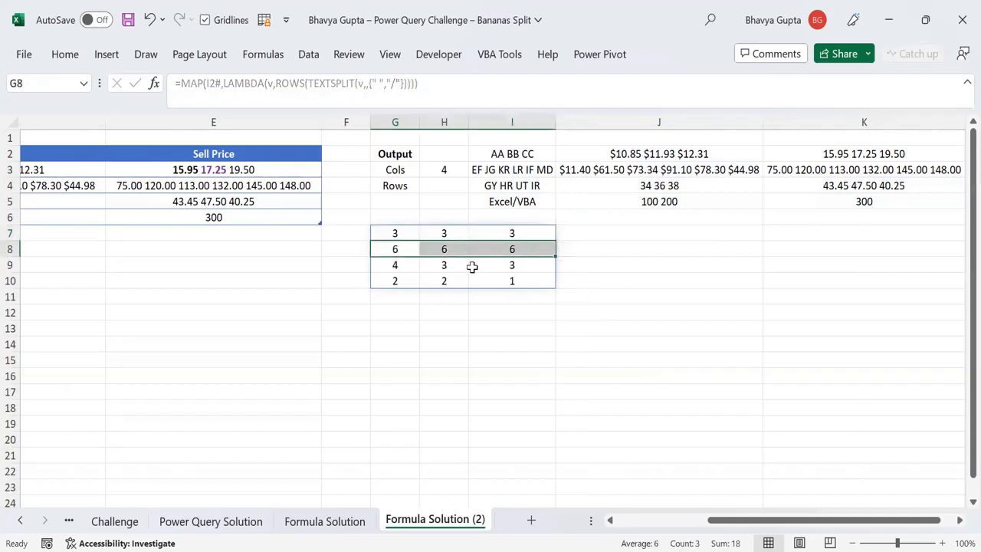
Compare the item counts in each row of G7:I10 with the rows per ID in the Power Query Solution output
left_click_drag(414, 262, 521, 264)
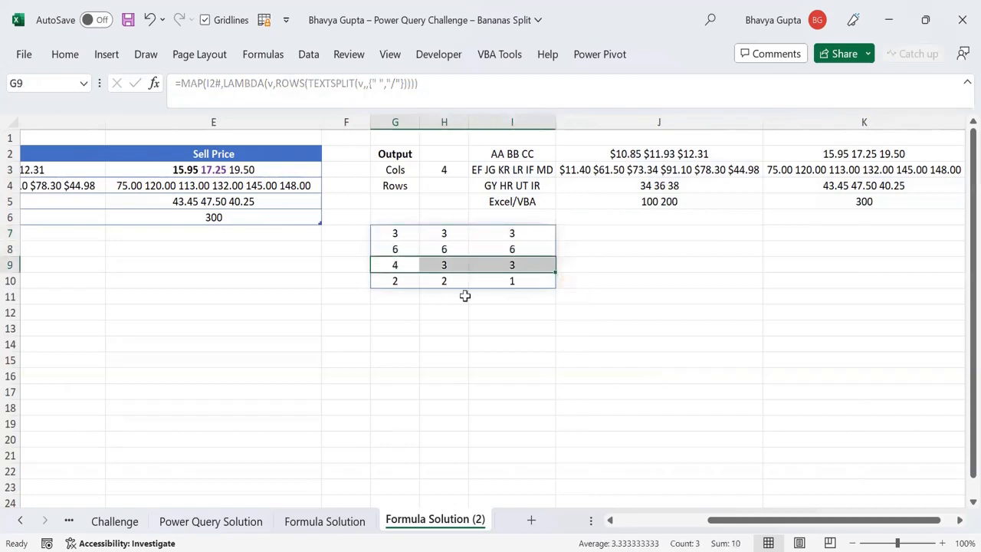
left_click(212, 522)
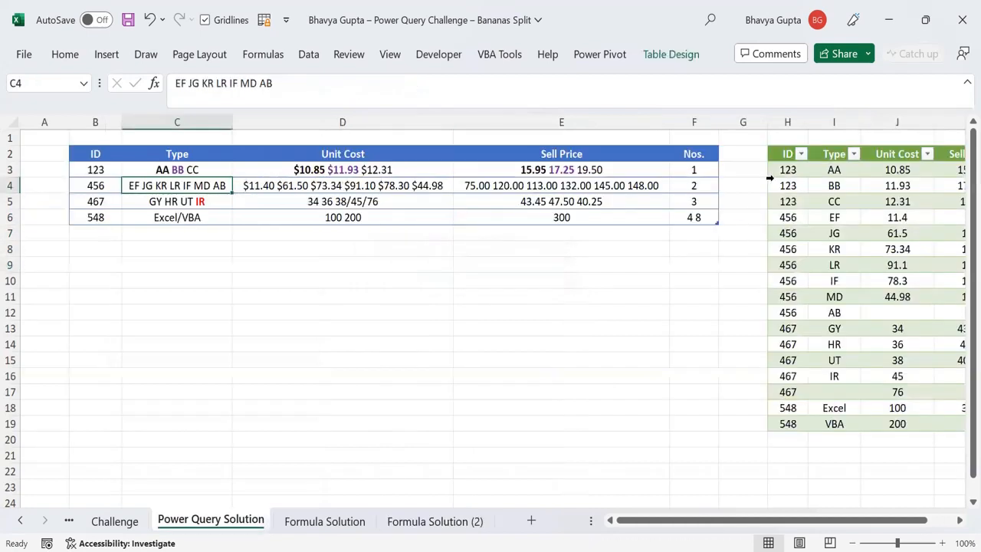
left_click(788, 186)
left_click_drag(788, 170, 916, 201)
left_click(680, 218)
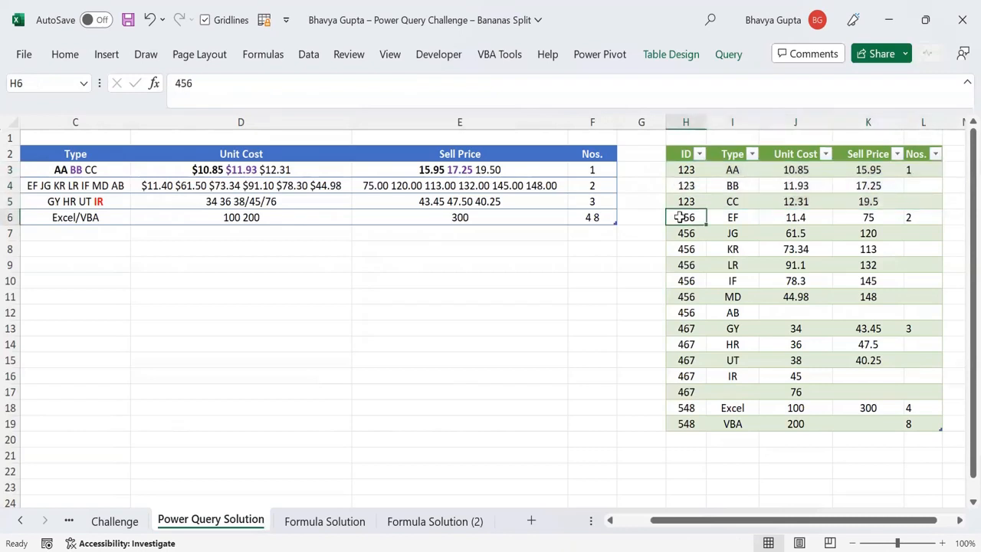
left_click_drag(680, 218, 913, 307)
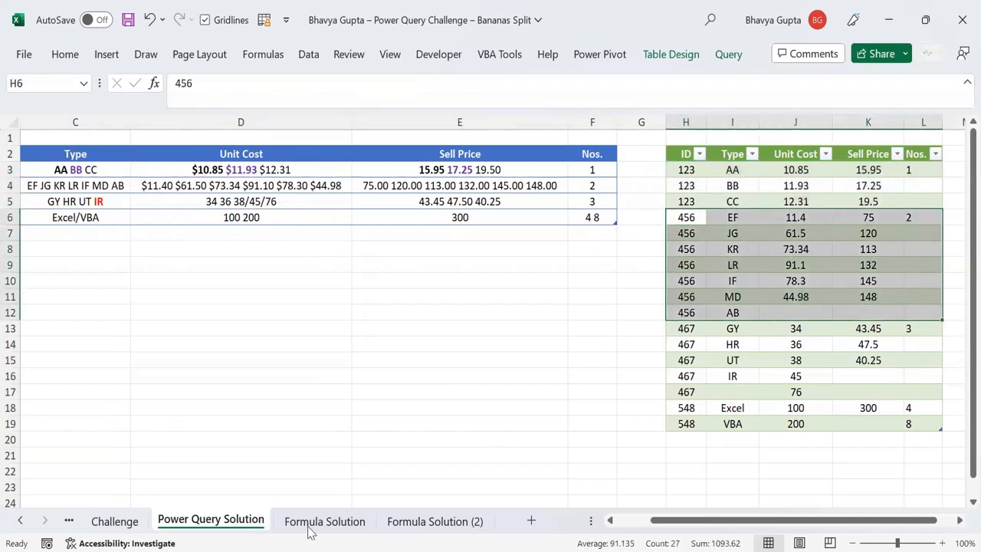
left_click(440, 521)
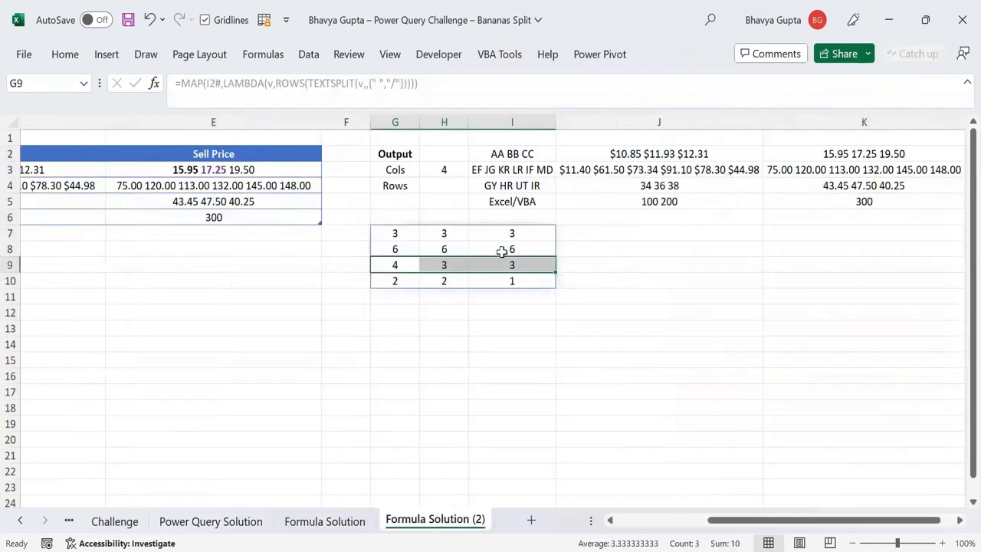
left_click(396, 251)
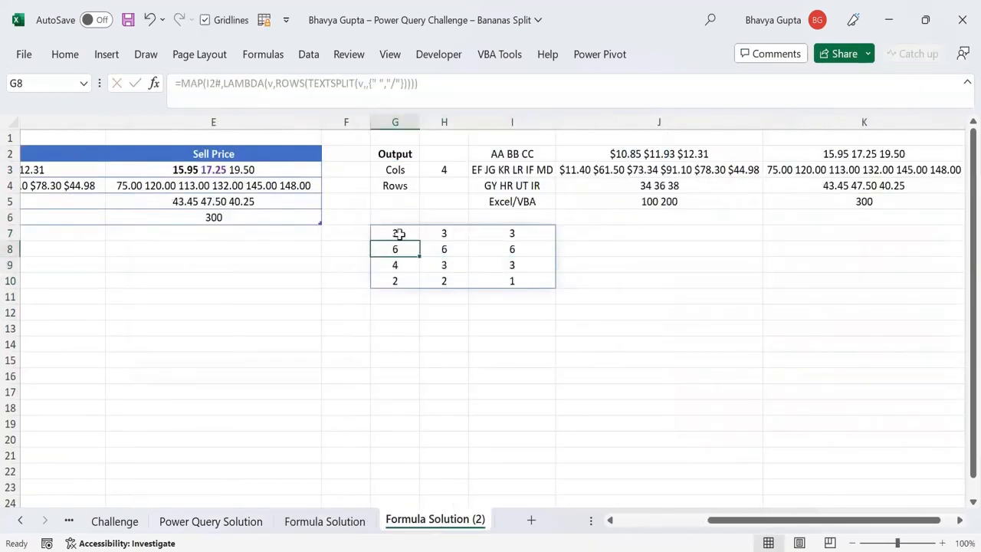
left_click_drag(401, 235, 545, 236)
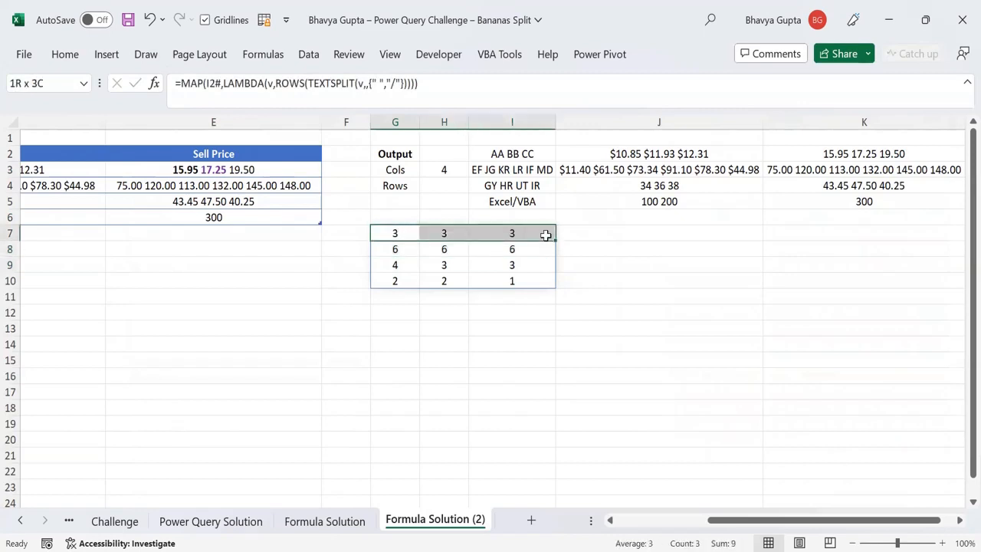
left_click_drag(391, 250, 516, 247)
left_click_drag(409, 270, 518, 265)
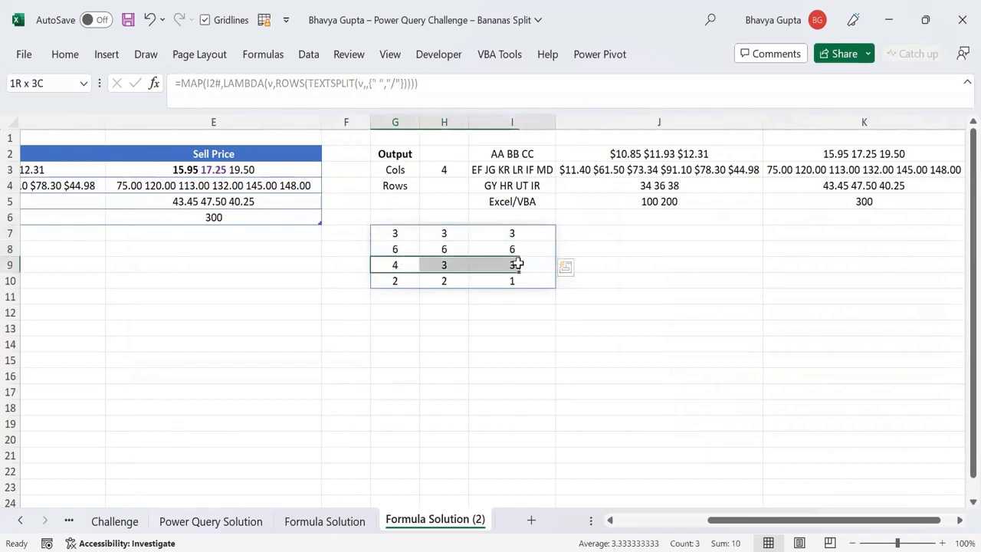
left_click_drag(394, 282, 528, 278)
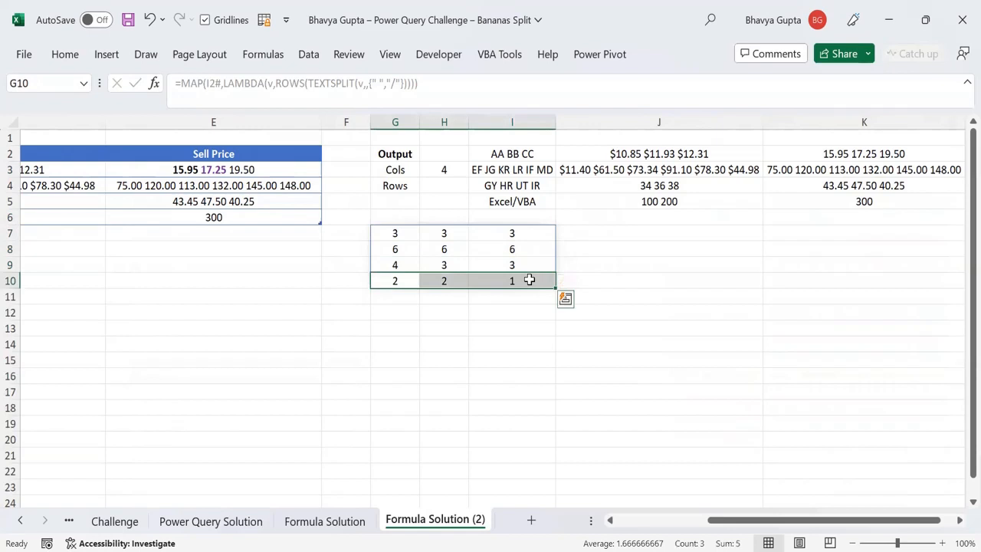
Wrap the MAP formula in G7 in BYROW so that the MAP result is its array argument
left_click(412, 233)
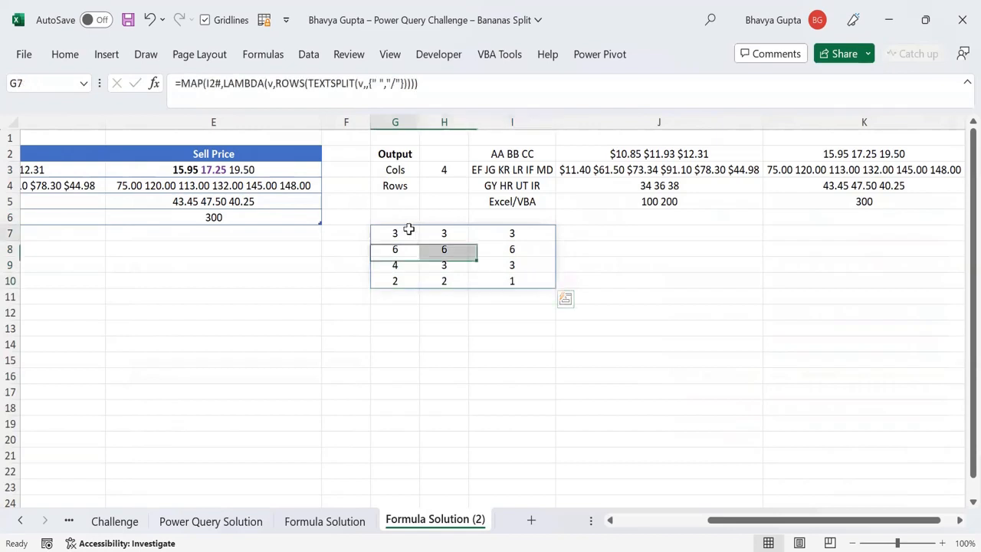
left_click(184, 76)
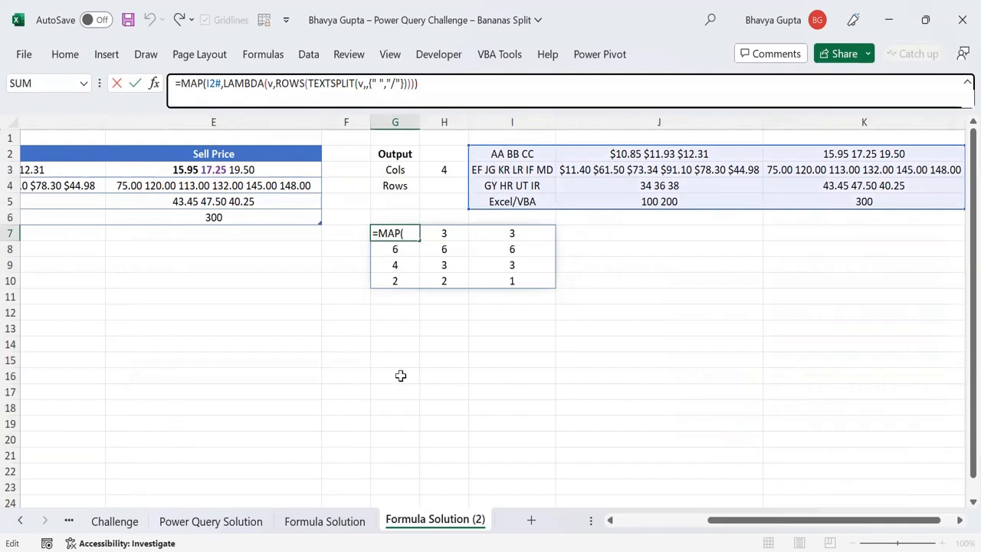
type("BYROW(")
left_click(475, 83)
type(")")
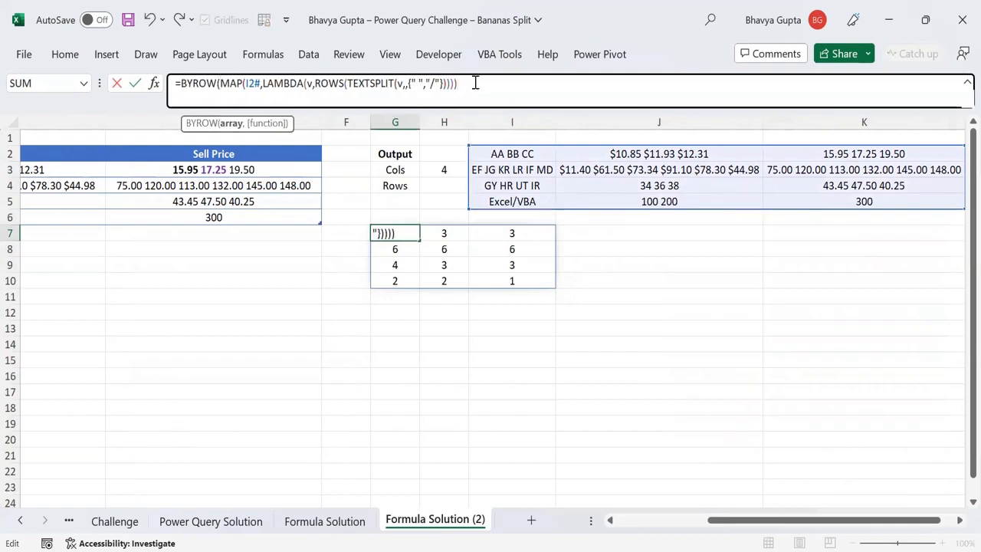
Add LAMBDA(r,MAX(r)) as the BYROW function in G7, close the parentheses and commit the formula
type(",lamb")
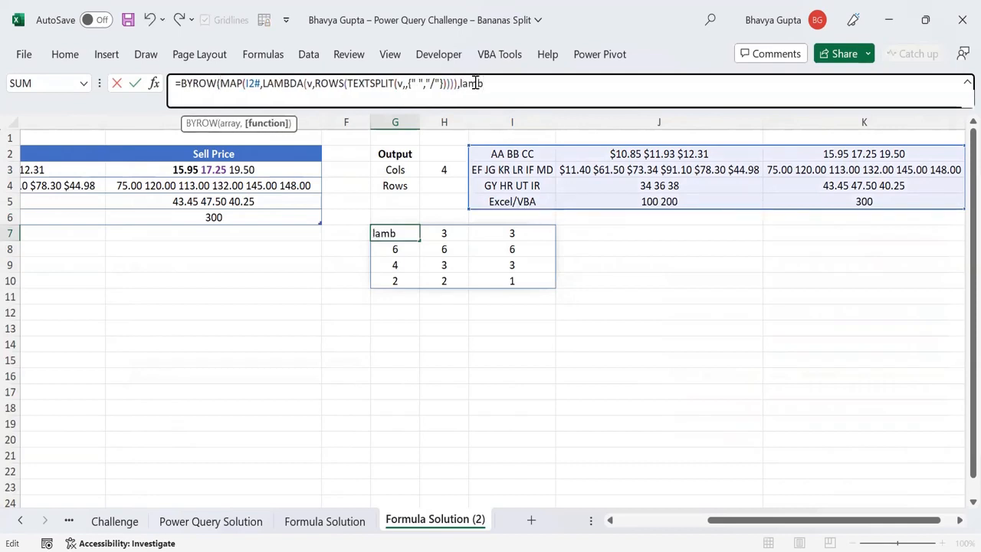
type("da(")
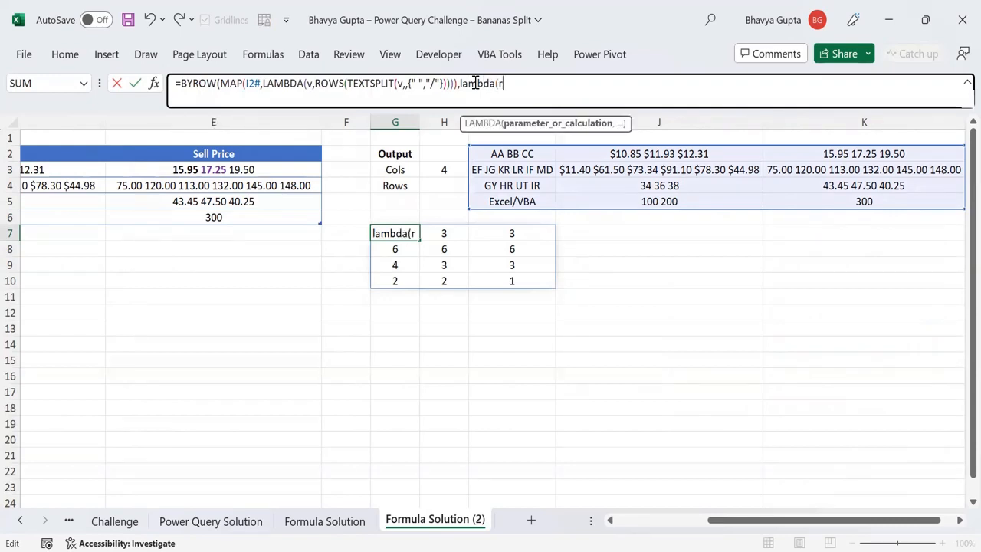
type("r,")
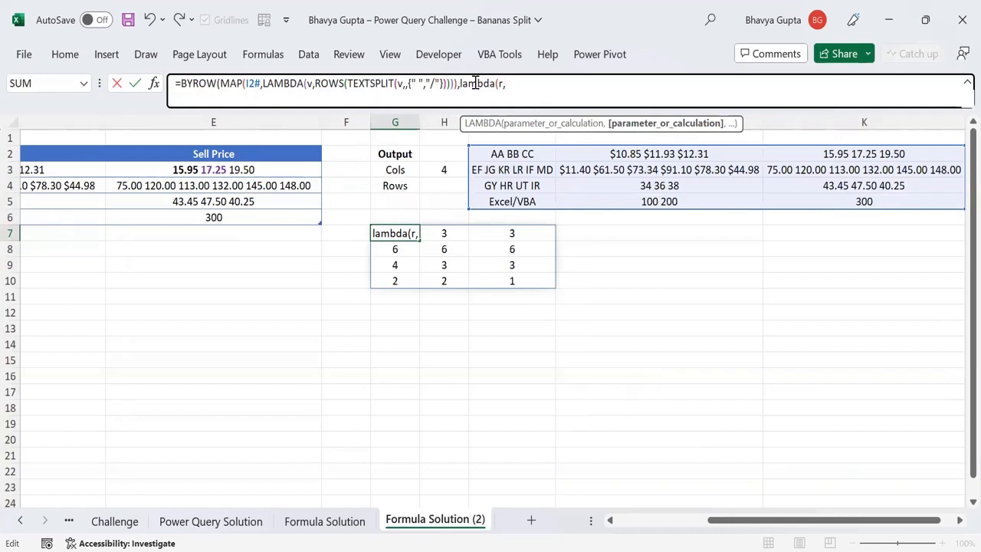
type("MAX(")
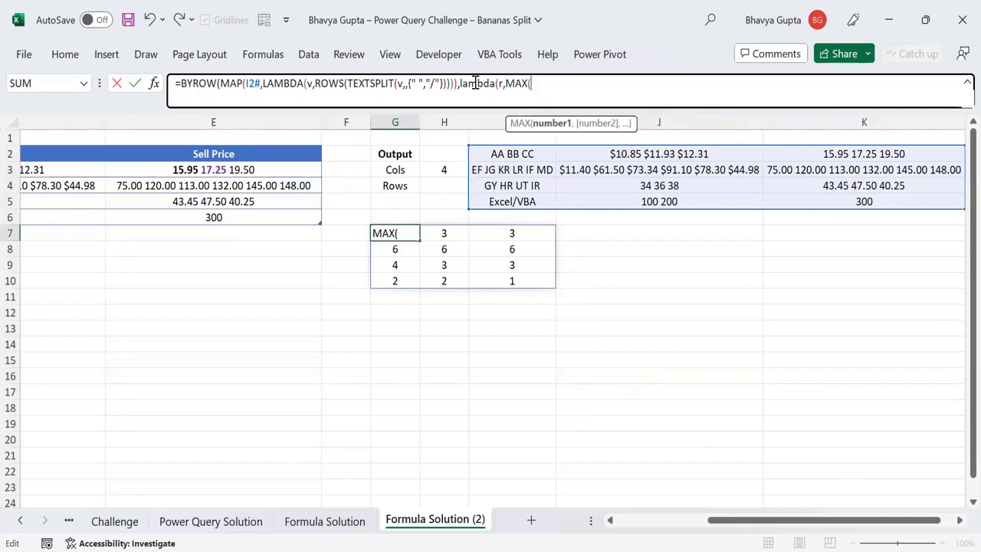
key("BackSpace")
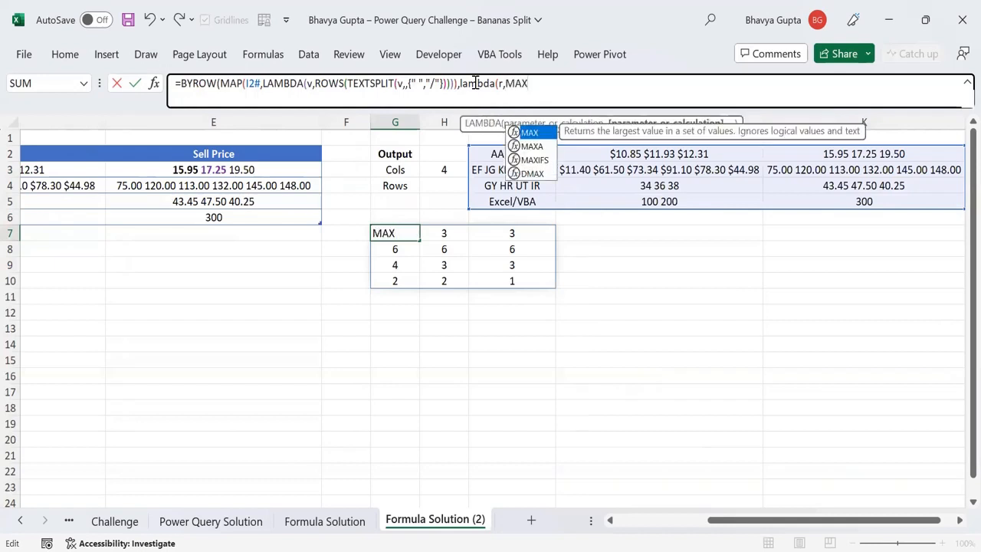
type("(r)))")
key("Return")
key("Up")
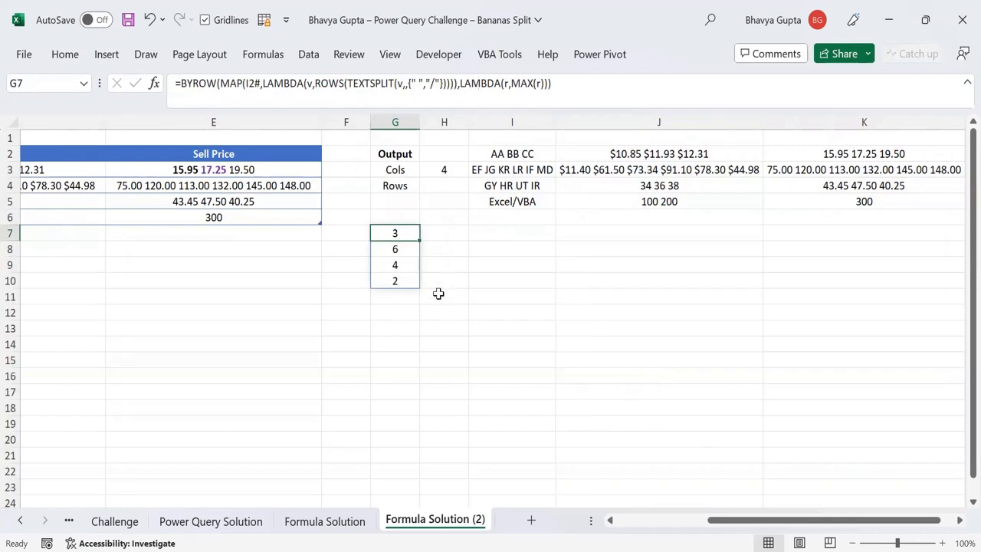
Compare the row maximums in G7:G10 with the source table records on the Formula Solution sheet
left_click(346, 520)
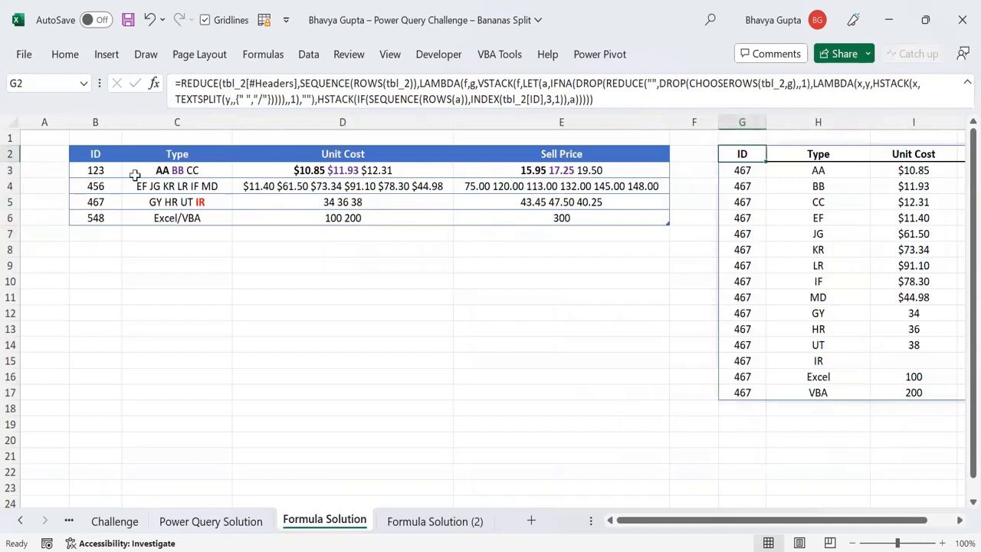
left_click_drag(109, 173, 609, 175)
left_click_drag(107, 190, 578, 193)
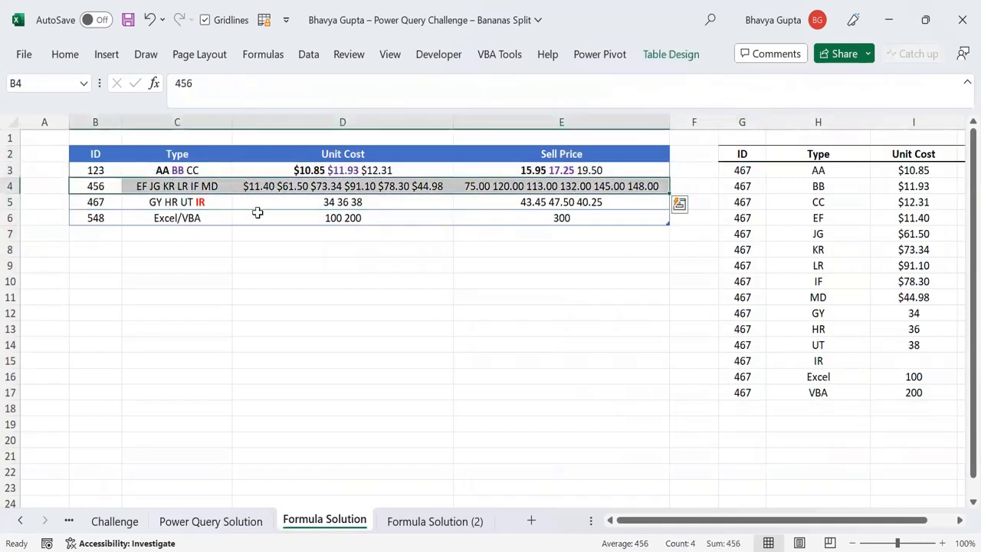
left_click(84, 201)
left_click(402, 527)
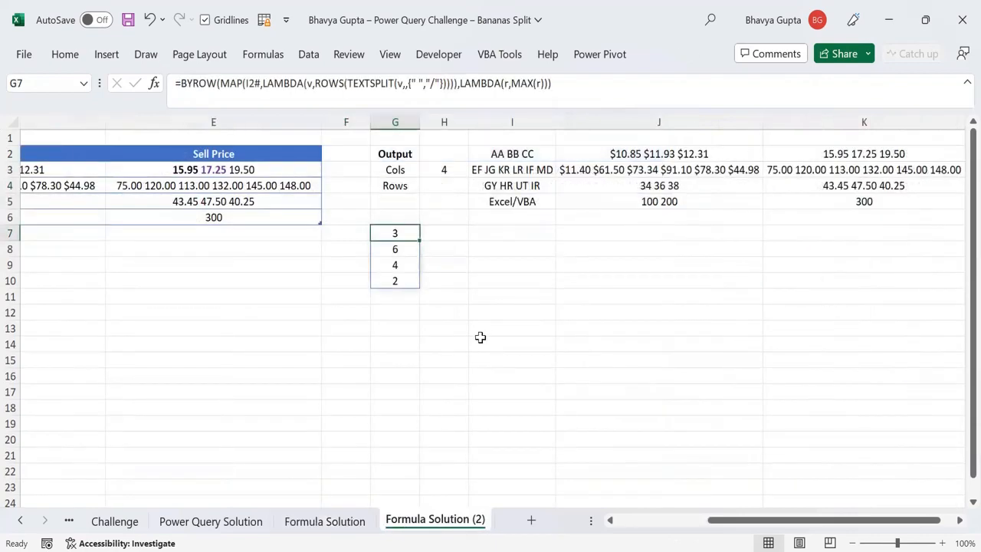
left_click(341, 521)
left_click_drag(101, 218, 580, 217)
left_click(438, 521)
left_click_drag(388, 234, 388, 283)
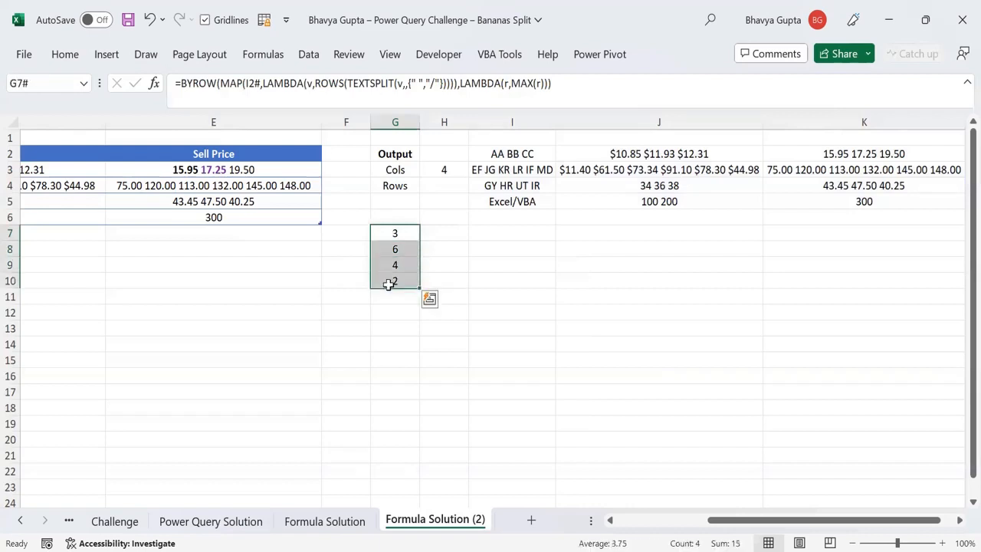
left_click(448, 233)
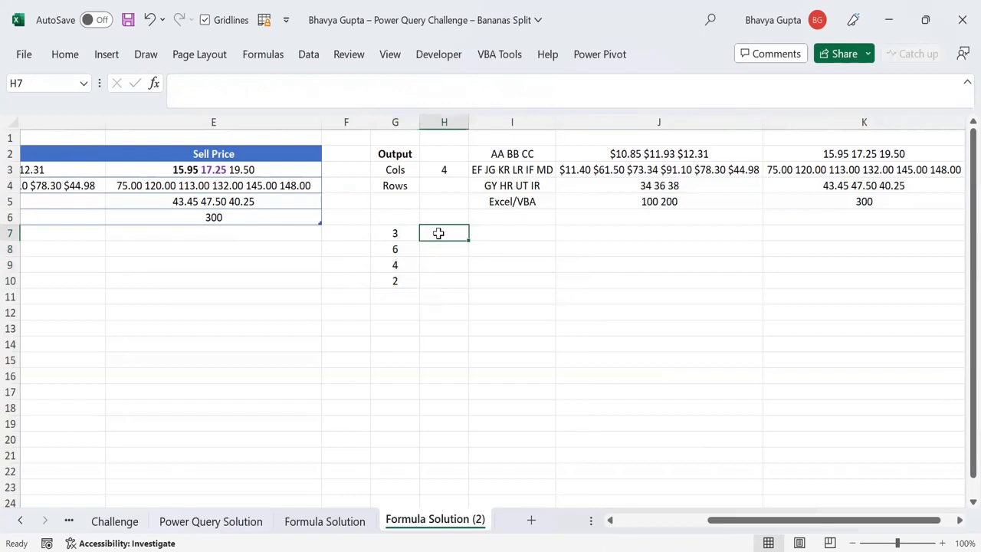
left_click(439, 187)
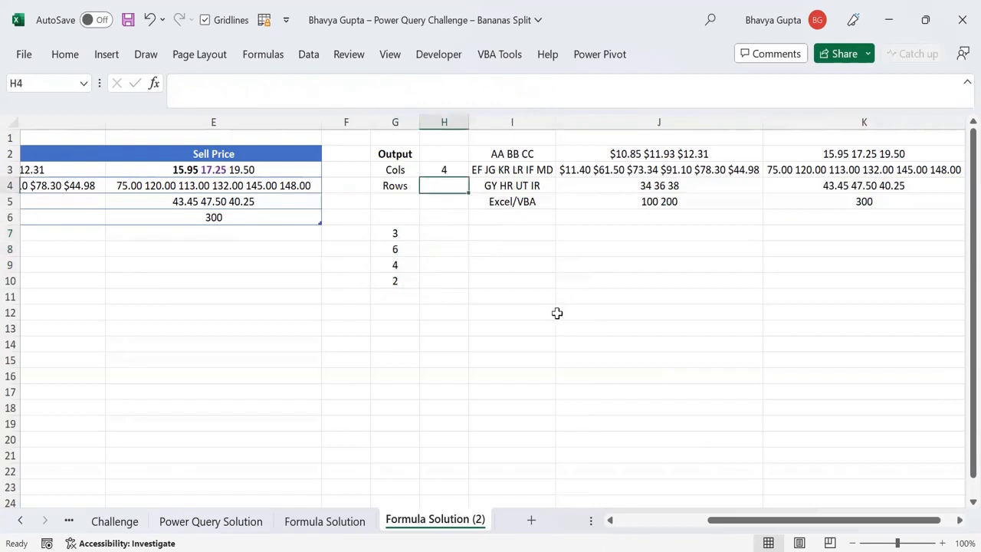
On the Formula Solution sheet, replace INDEX's hard-coded row number 3 in the G2 formula with g and check the spilled ID column
left_click(357, 521)
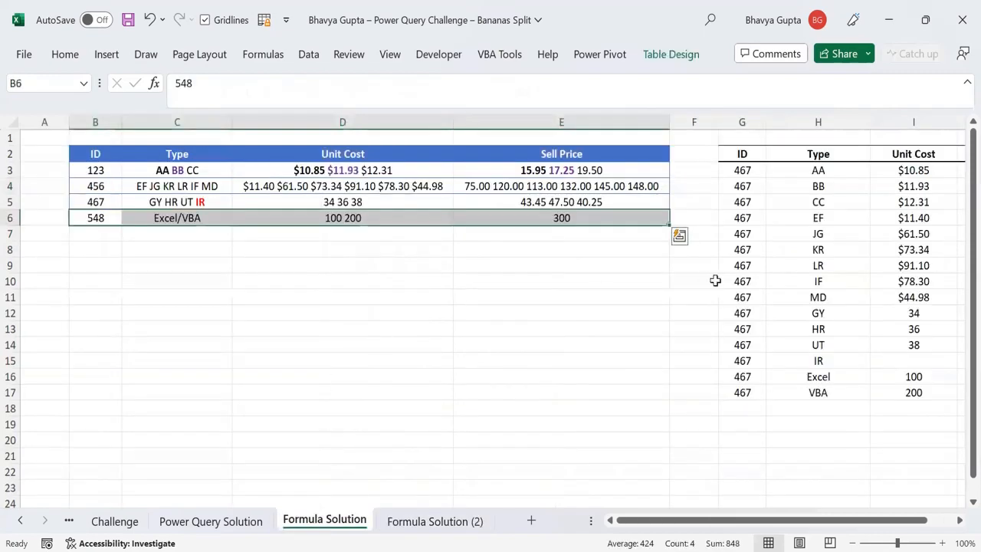
left_click(732, 168)
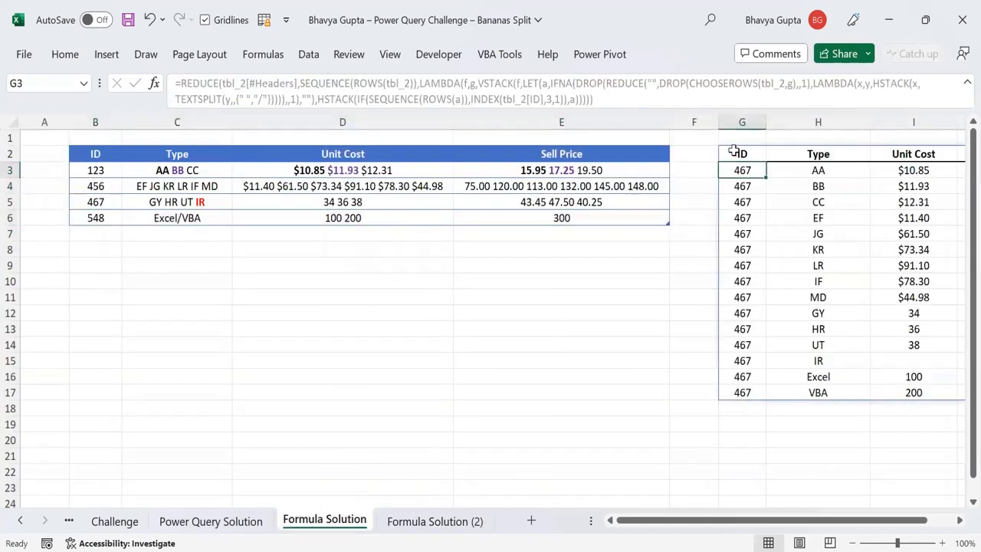
left_click(733, 152)
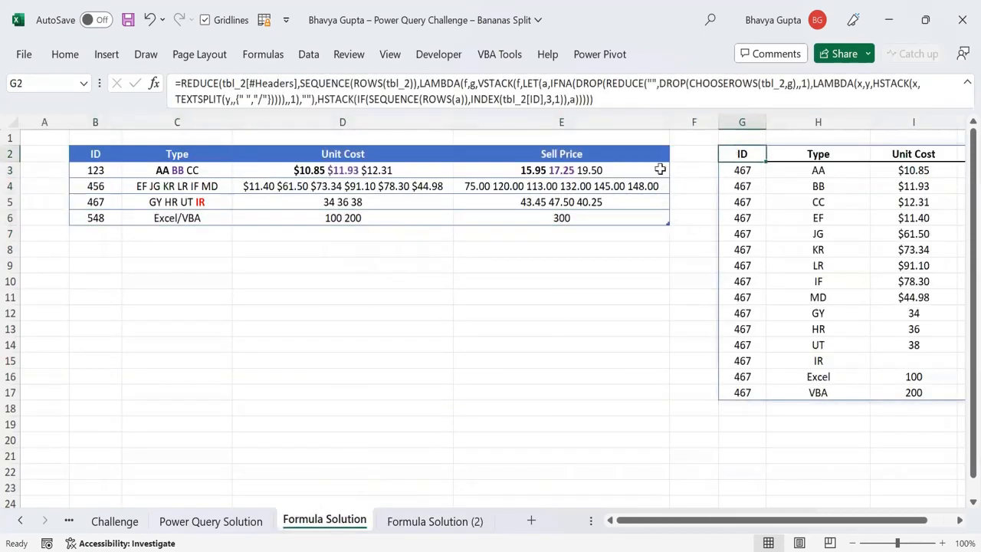
left_click(753, 168)
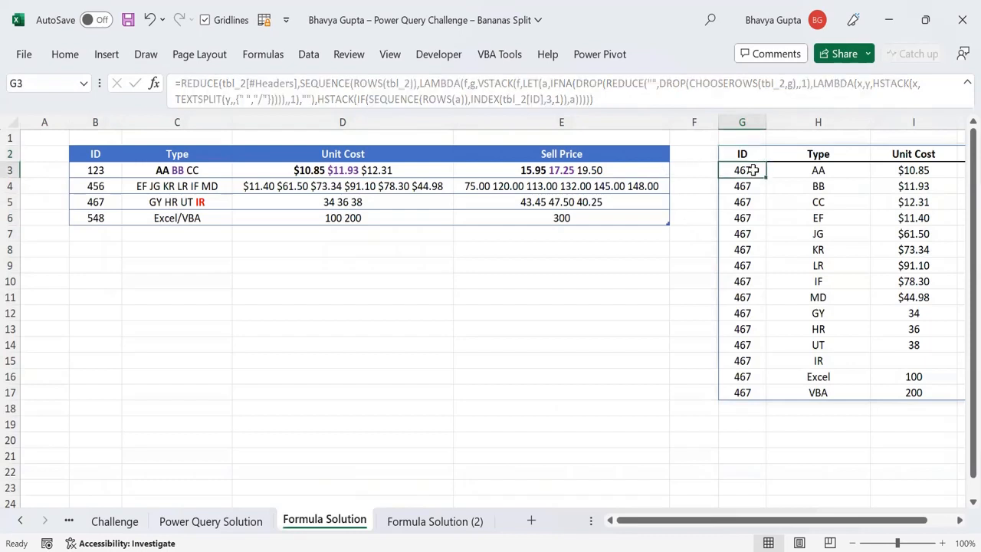
left_click(749, 161)
left_click(750, 153)
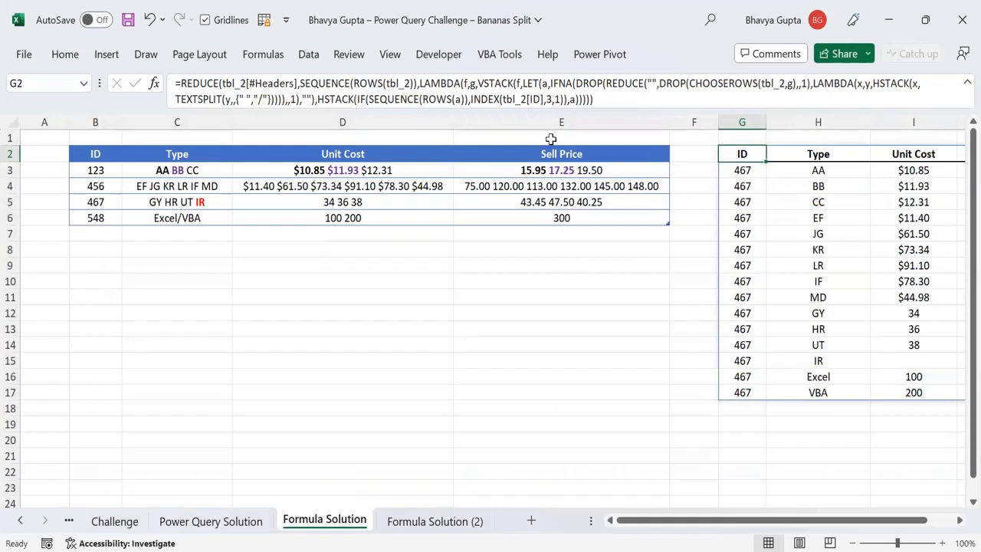
left_click(585, 88)
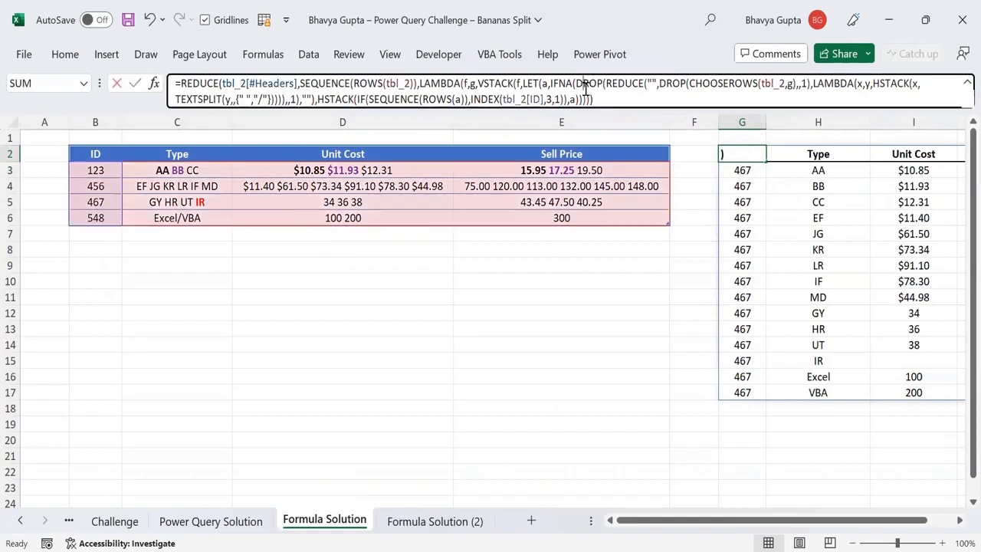
double_click(558, 100)
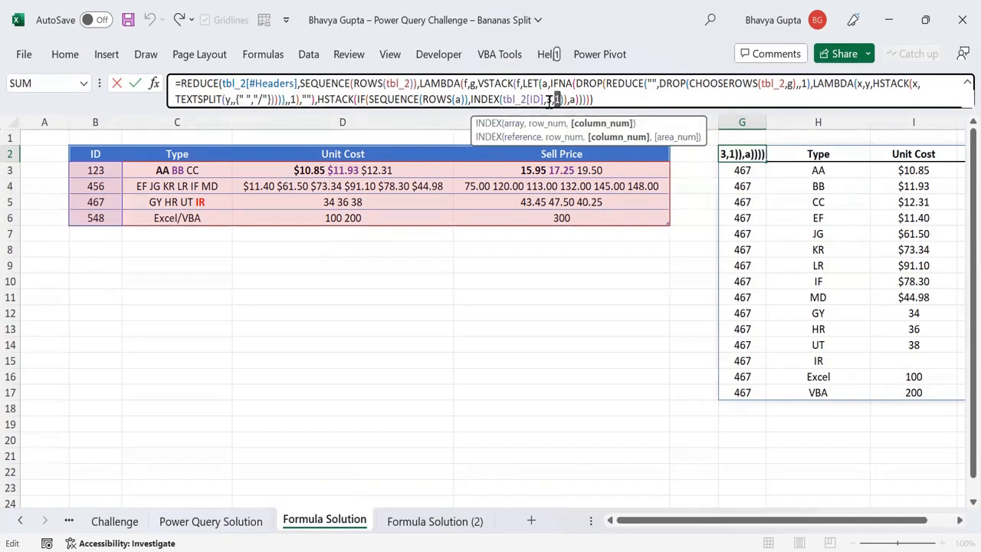
double_click(549, 100)
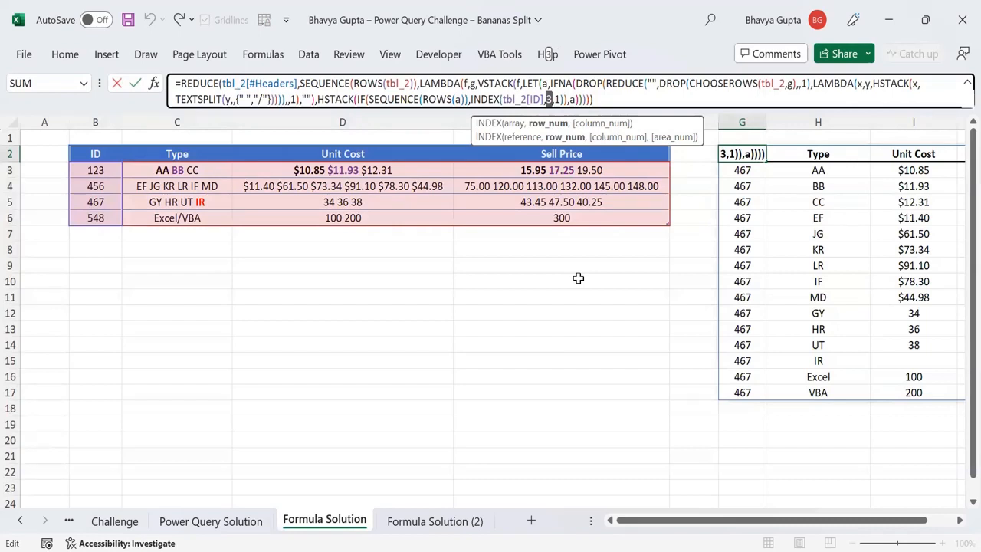
type("g")
key("Return")
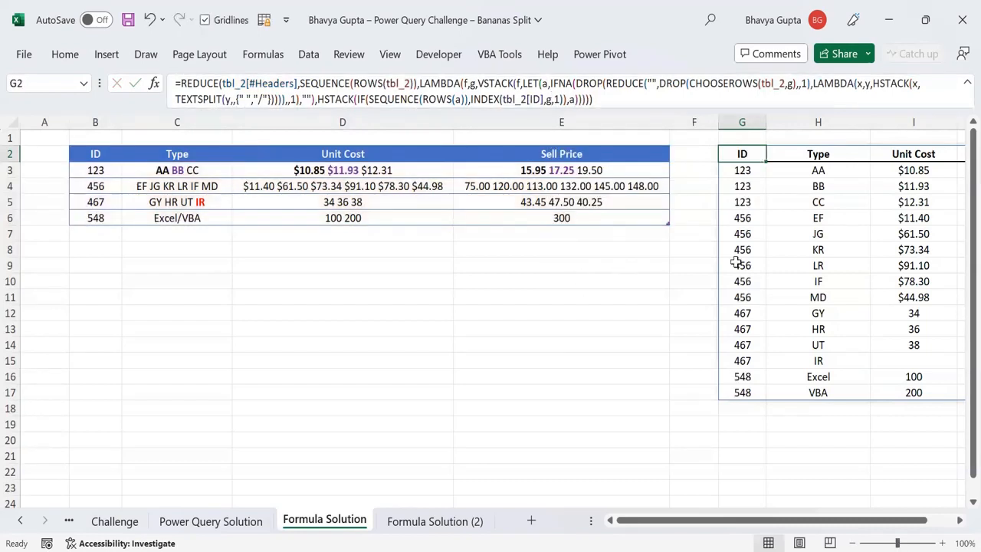
left_click_drag(747, 170, 753, 366)
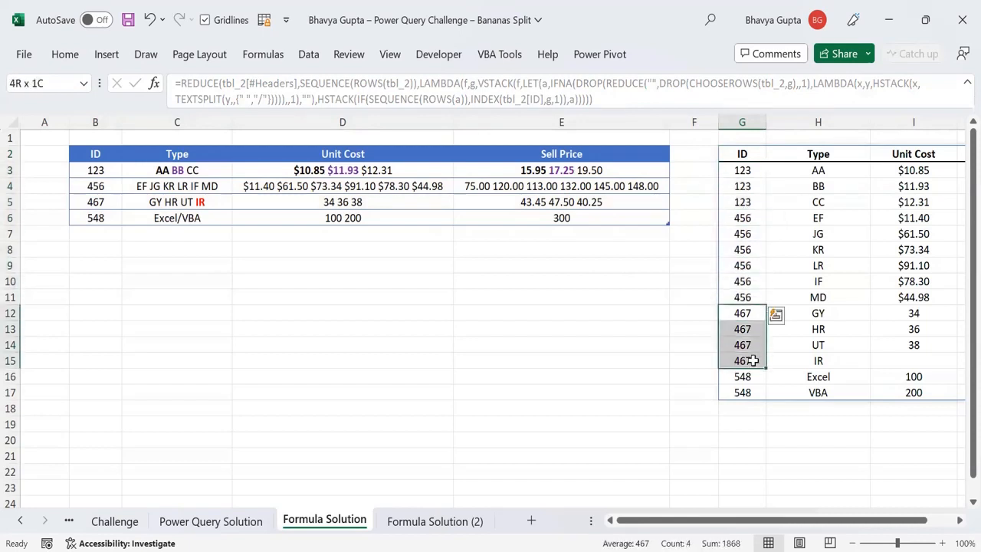
left_click(759, 155)
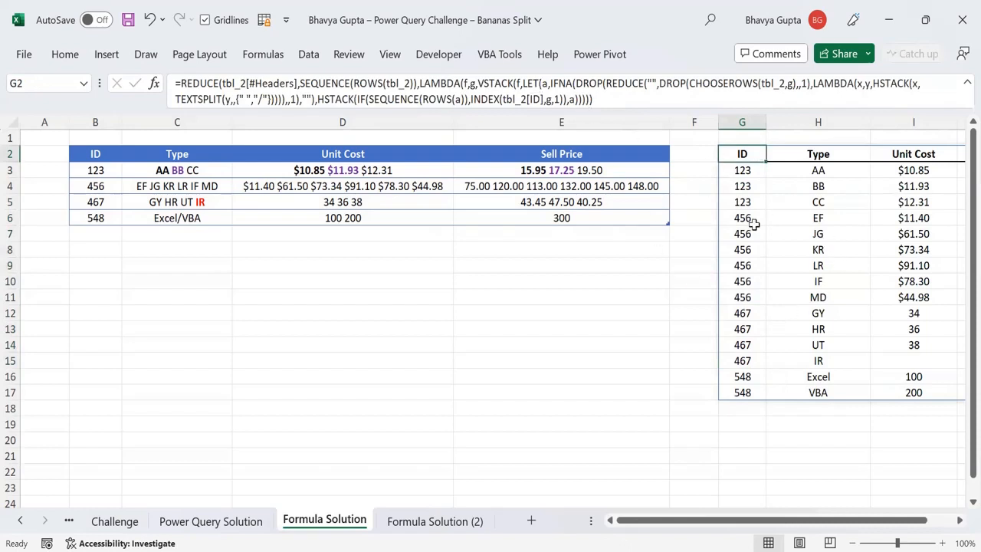
On the Formula Solution sheet, review the spilled output from G2, its formula's CHOOSEROWS and INDEX arguments, and the repeated ID values
left_click(743, 186)
left_click(745, 153)
left_click_drag(745, 152, 801, 386)
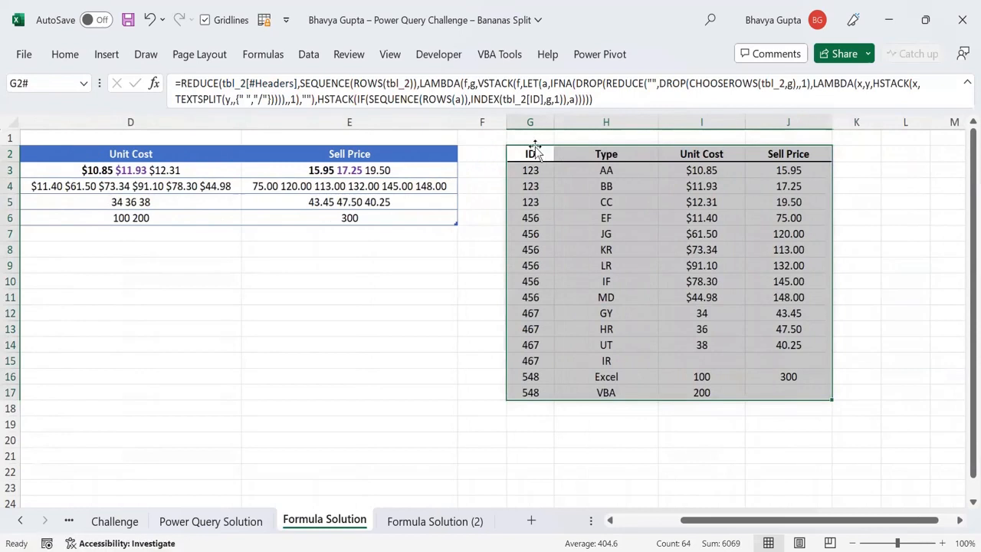
left_click(534, 152)
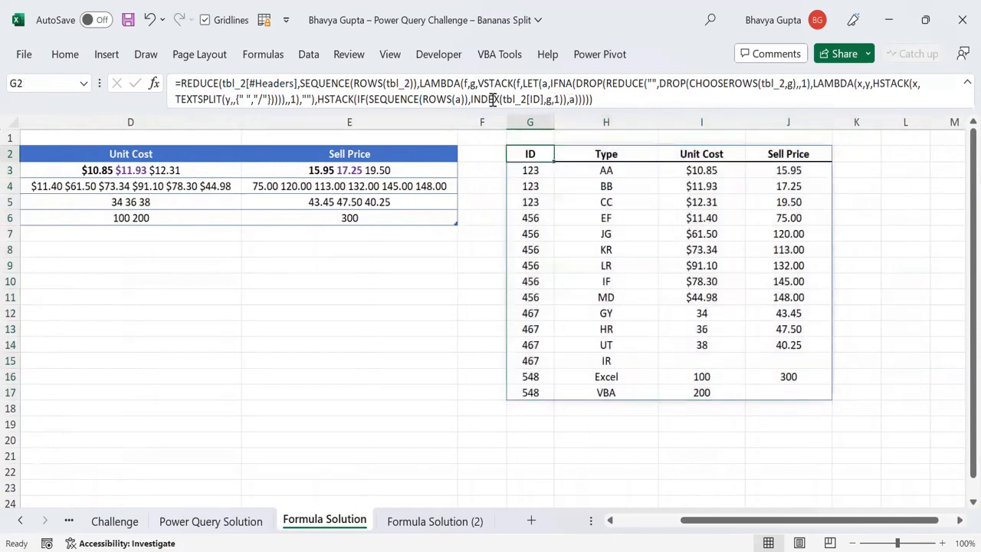
left_click(550, 103)
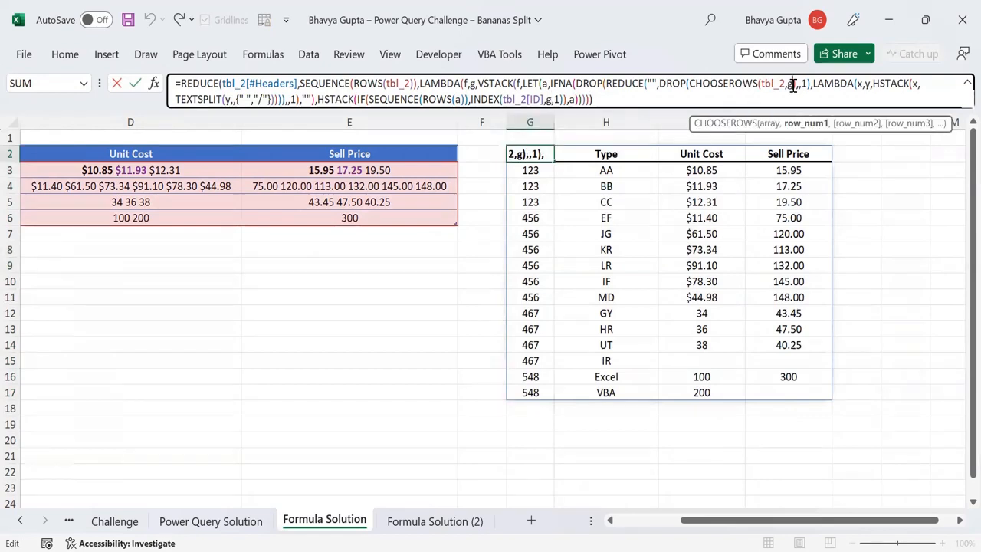
key("Escape")
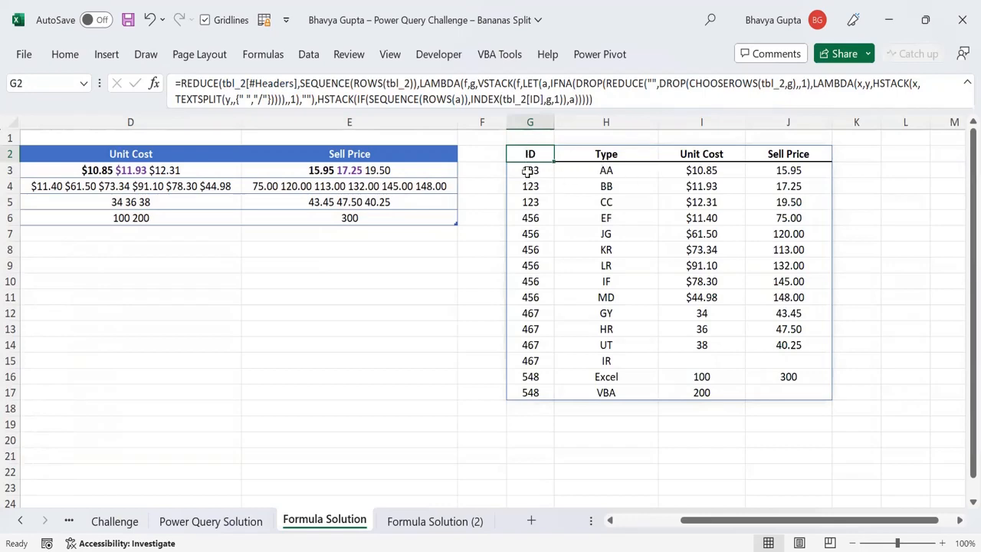
left_click_drag(528, 171, 530, 393)
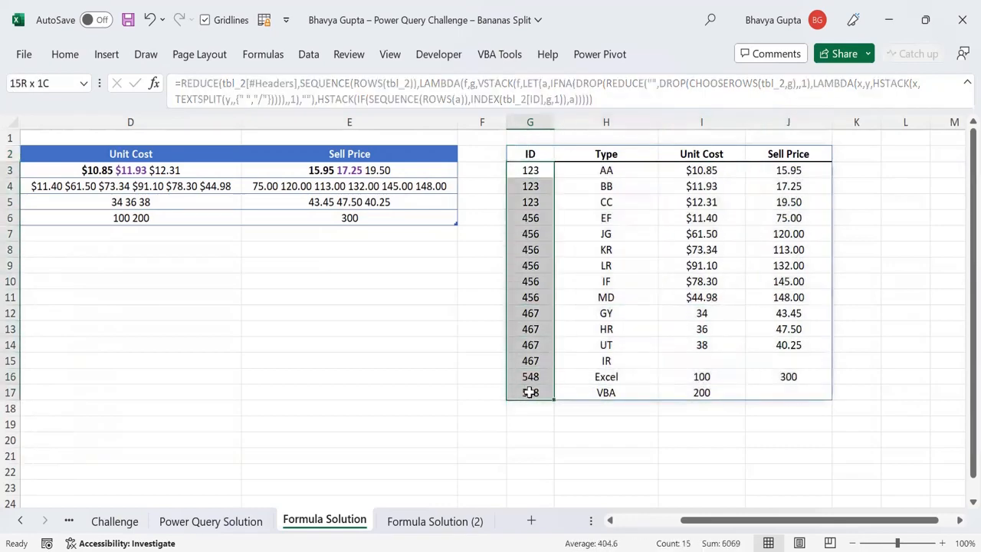
On the Formula Solution (2) sheet, calculate the output row count in H4 with =SUM(G7#)
left_click(445, 522)
left_click_drag(381, 232, 389, 277)
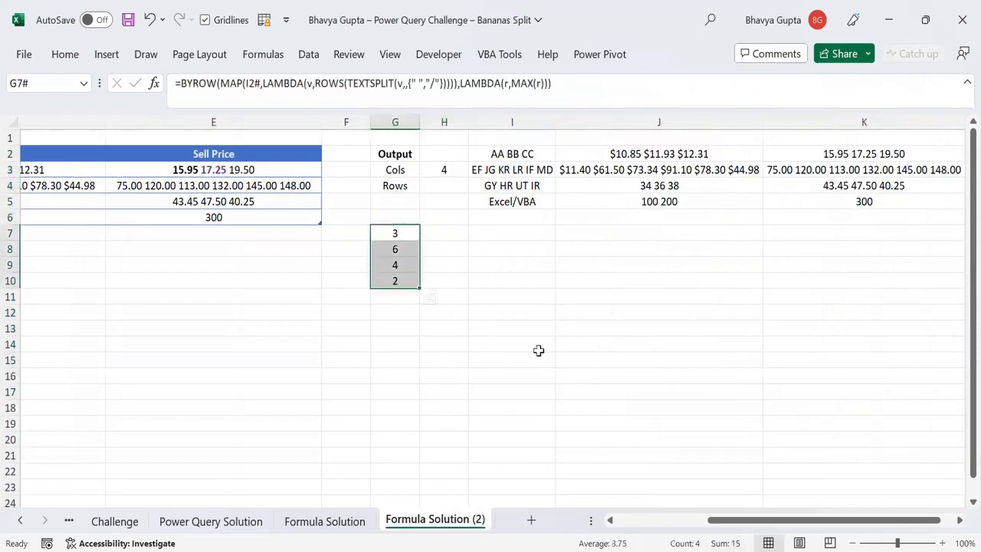
left_click(443, 188)
type("=")
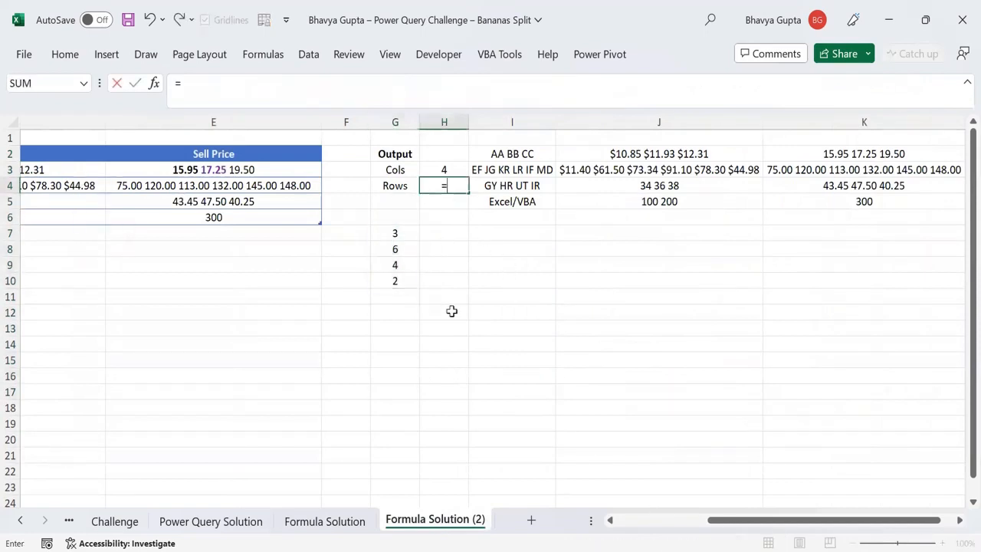
type("SUM(")
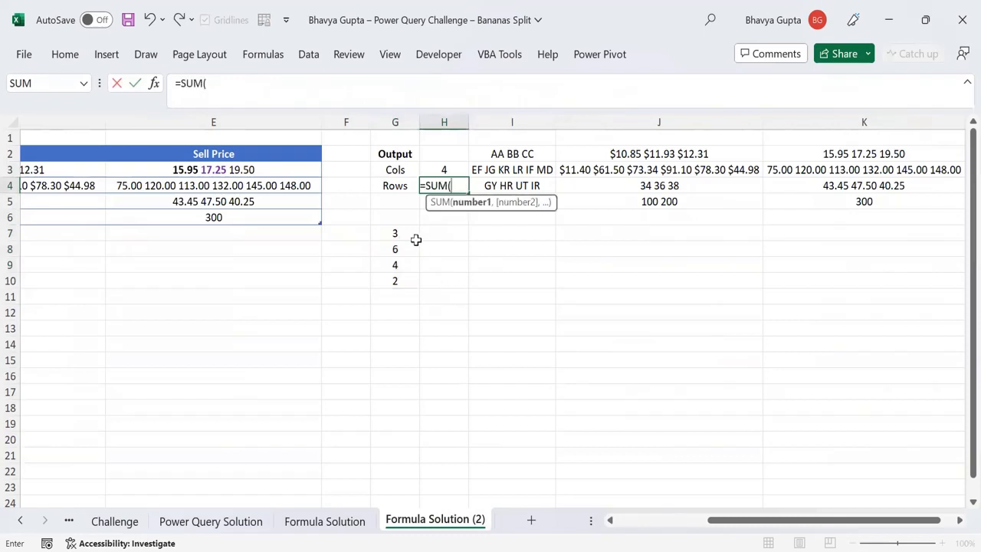
left_click(394, 233)
type("#")
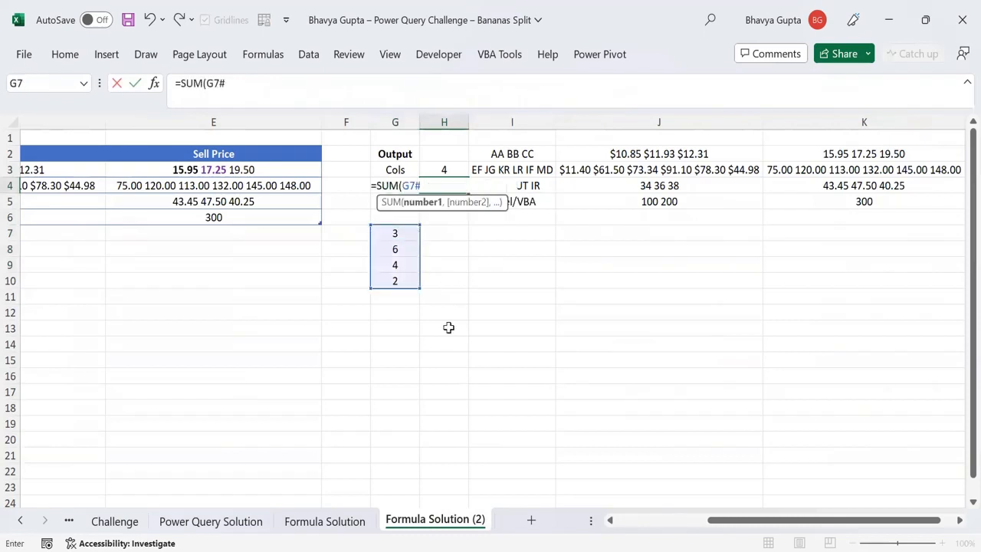
key("Return")
key("Up")
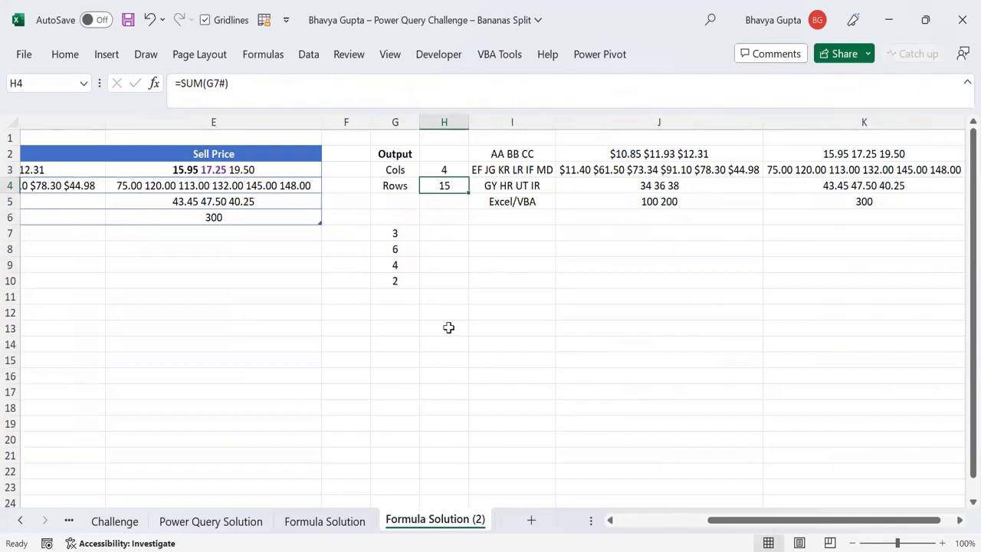
key("alt+Tab")
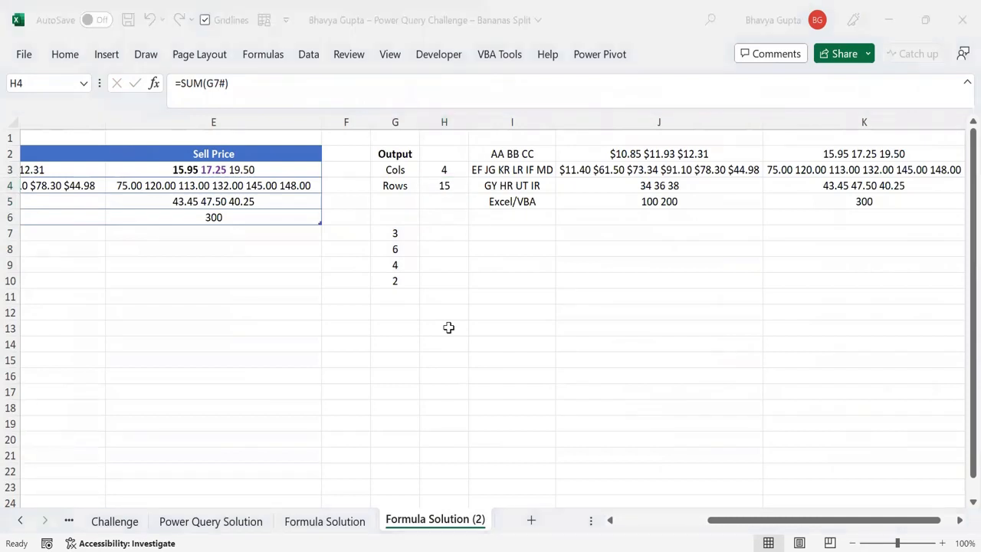
left_click(512, 233)
type("=")
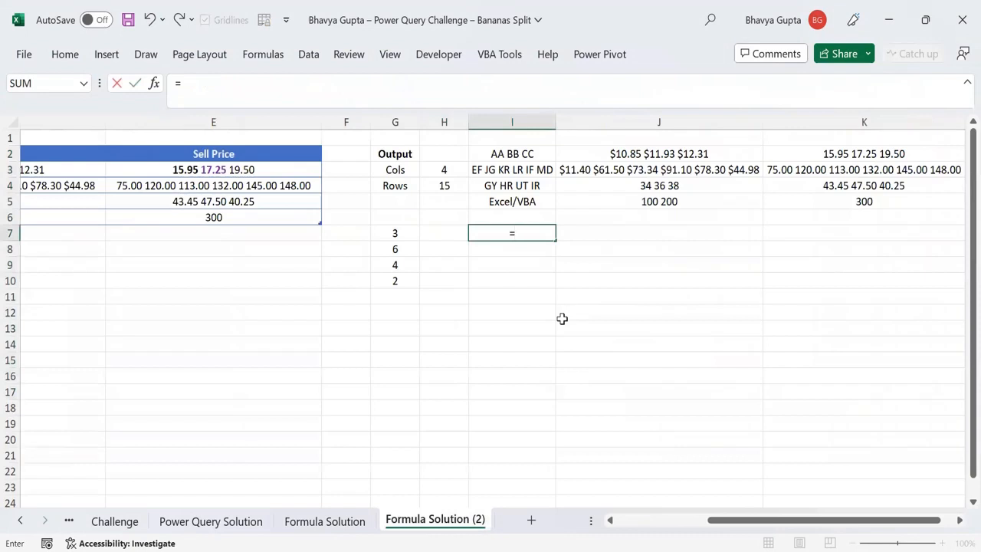
type("SEQUENCE(")
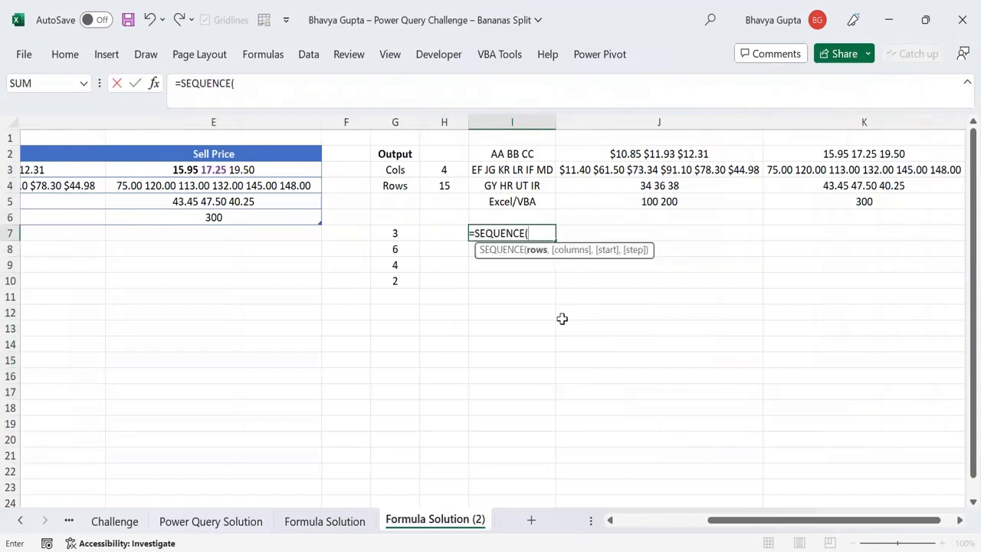
key("Escape")
Move the spilled BYROW formula from G7 down to G9
left_click(407, 231)
mouse_move(406, 240)
left_mouse_down()
mouse_move(410, 253)
mouse_move(399, 257)
left_mouse_up()
left_click(513, 248)
type("=")
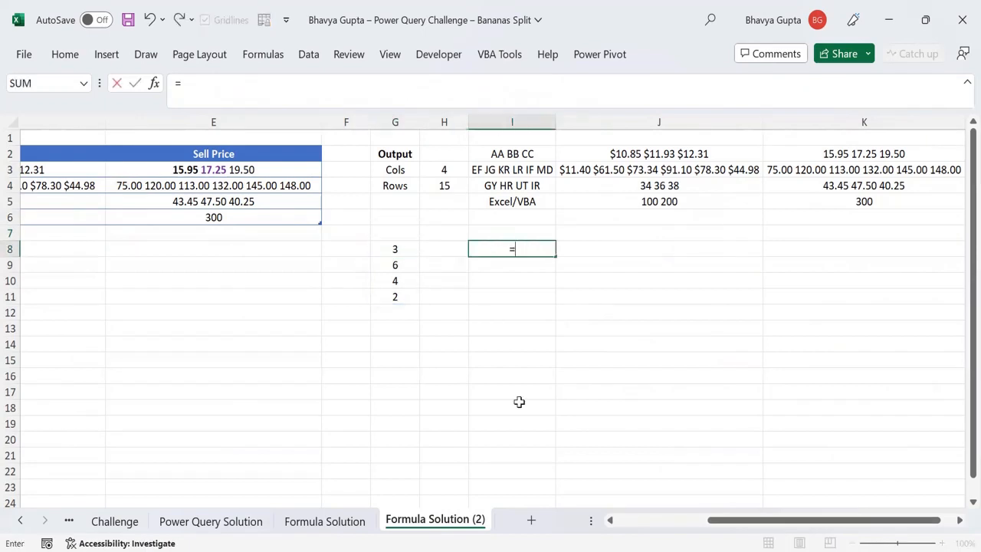
type("SEQUENCE(")
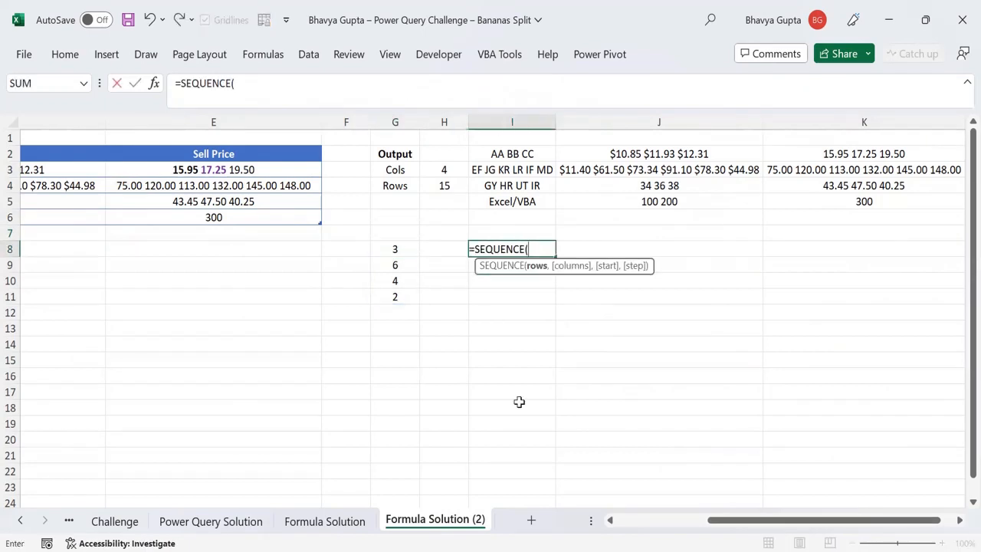
key("Escape")
left_click(406, 249)
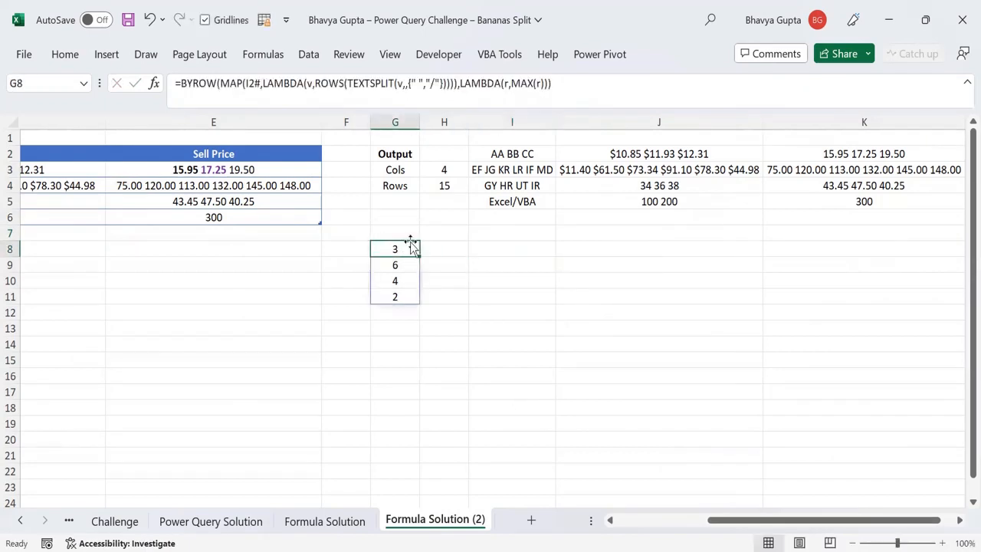
left_click_drag(410, 242, 410, 266)
Generate the output row numbers in I9 with =SEQUENCE(H4)
left_click(501, 247)
left_click(502, 265)
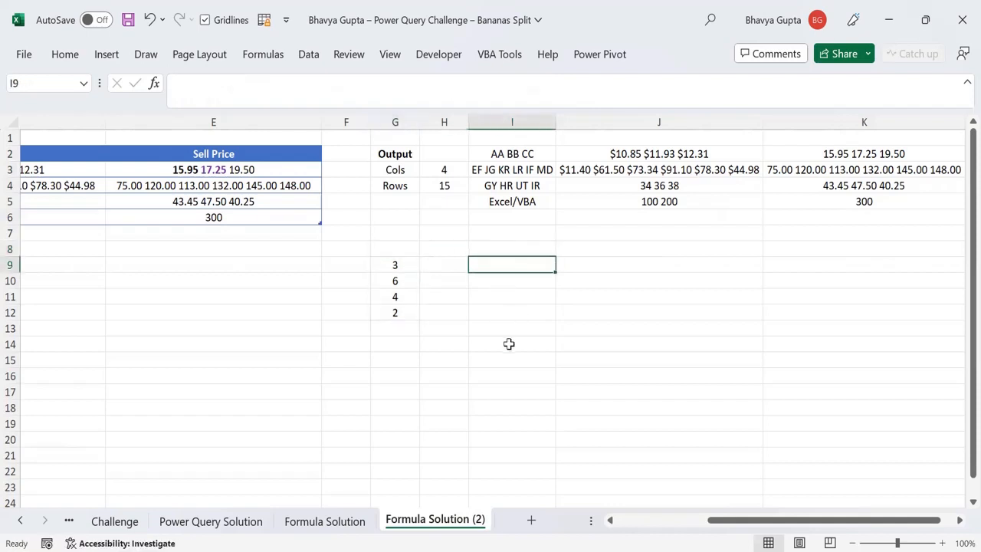
type("=")
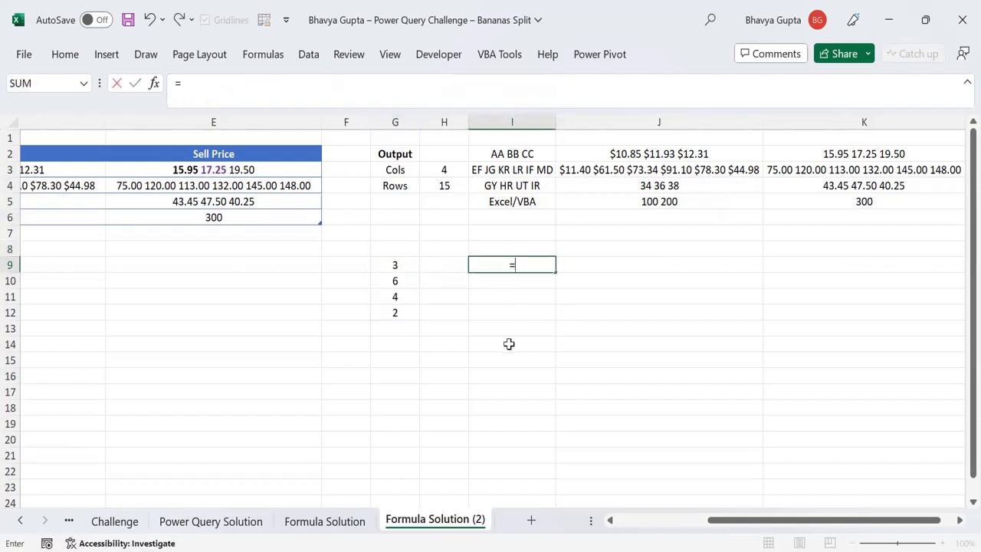
type("SEQUENCE(")
left_click(453, 169)
left_click(445, 187)
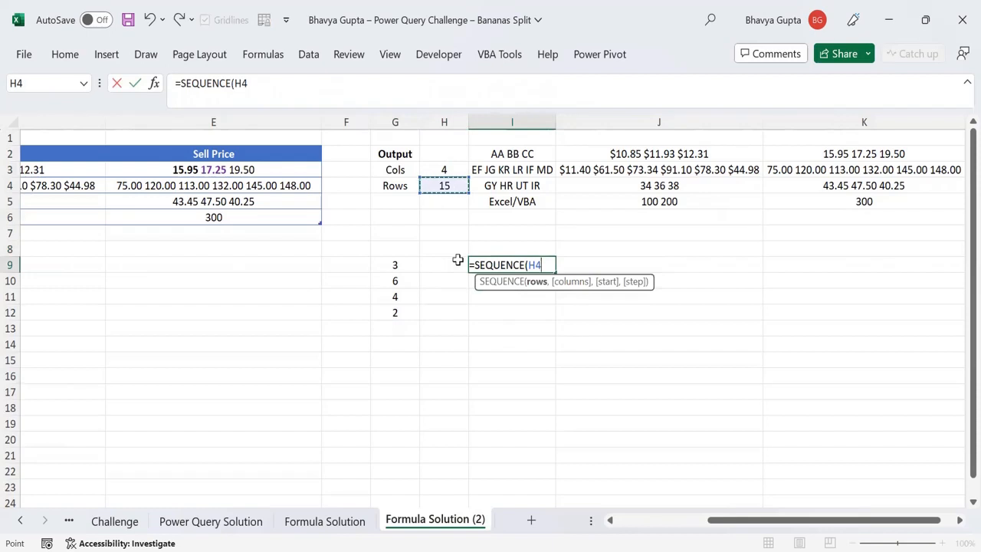
type(")")
key("Return")
key("Up")
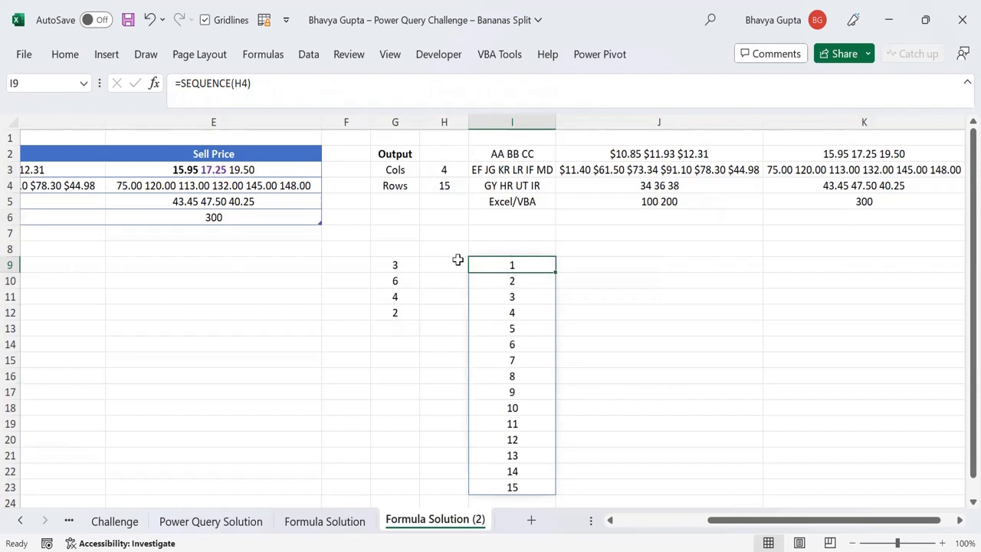
Generate the output column numbers across row 8 by entering =SEQUENCE(,H3) in J8
left_click(598, 252)
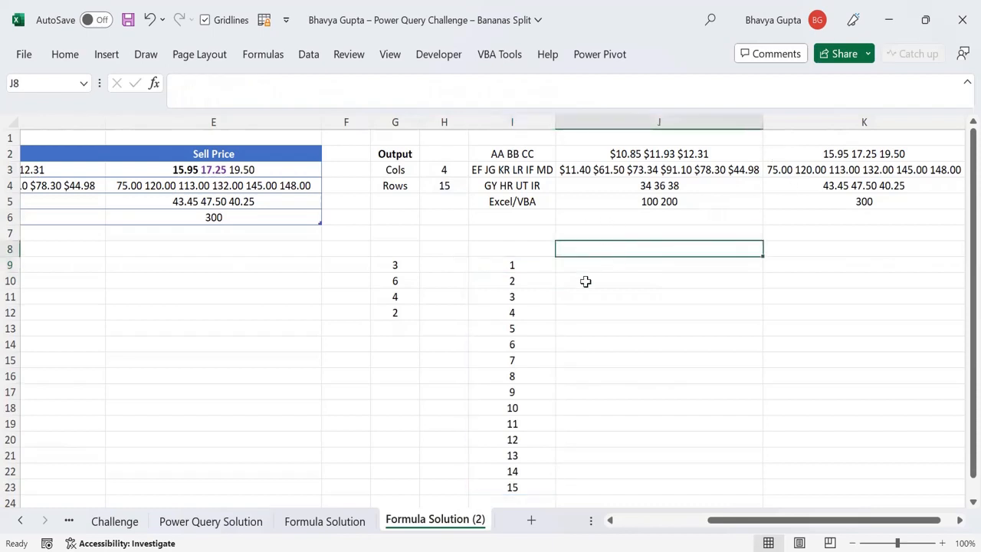
type("=")
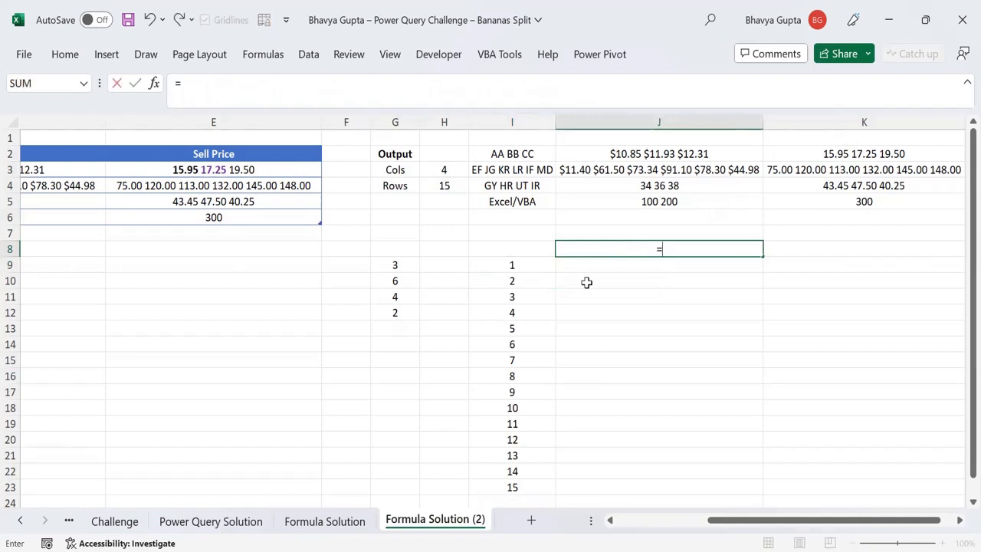
type("seq")
key("Tab")
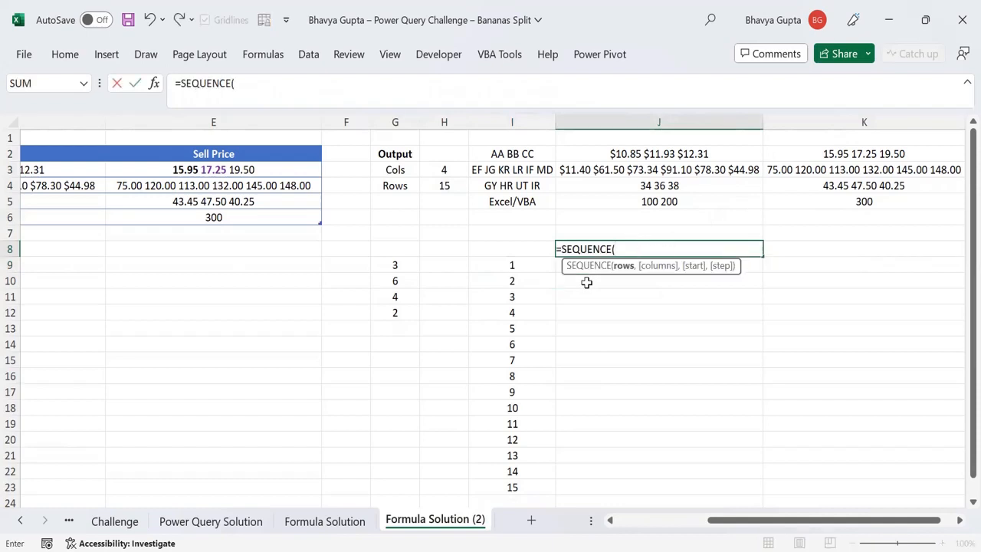
type(",")
left_click(447, 169)
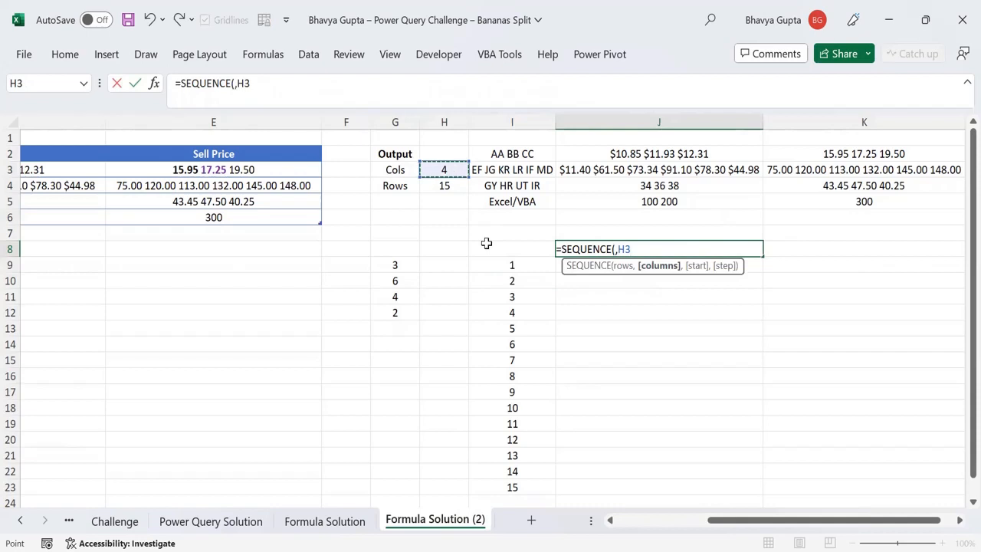
key("Return")
Look across row 8 at the spilled column numbers and their placement beside the row numbers and row maximums
key("Right")
key("Right")
key("Right")
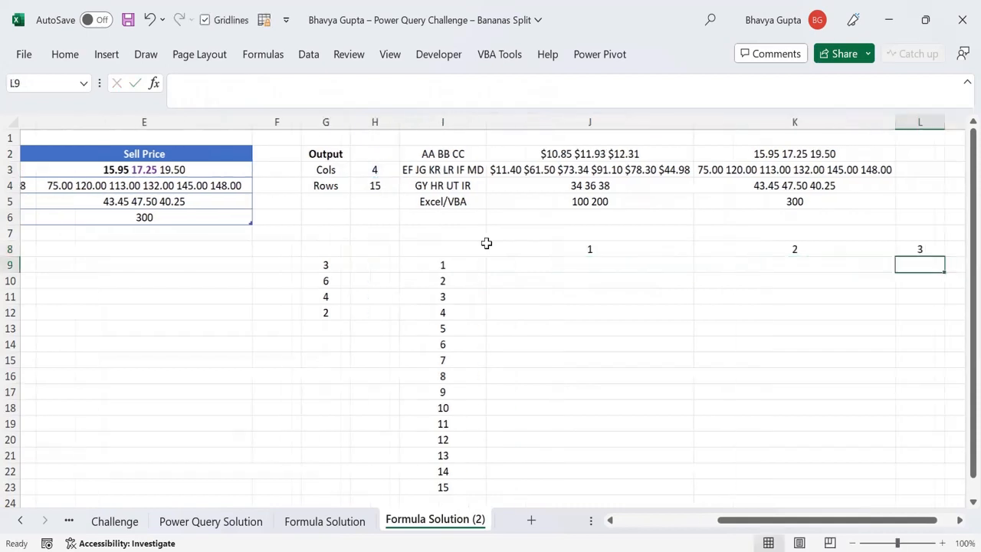
key("Up")
key("Left")
key("Left")
key("Left")
key("Left")
key("Left")
key("Left")
key("Left")
key("Left")
key("Left")
key("Left")
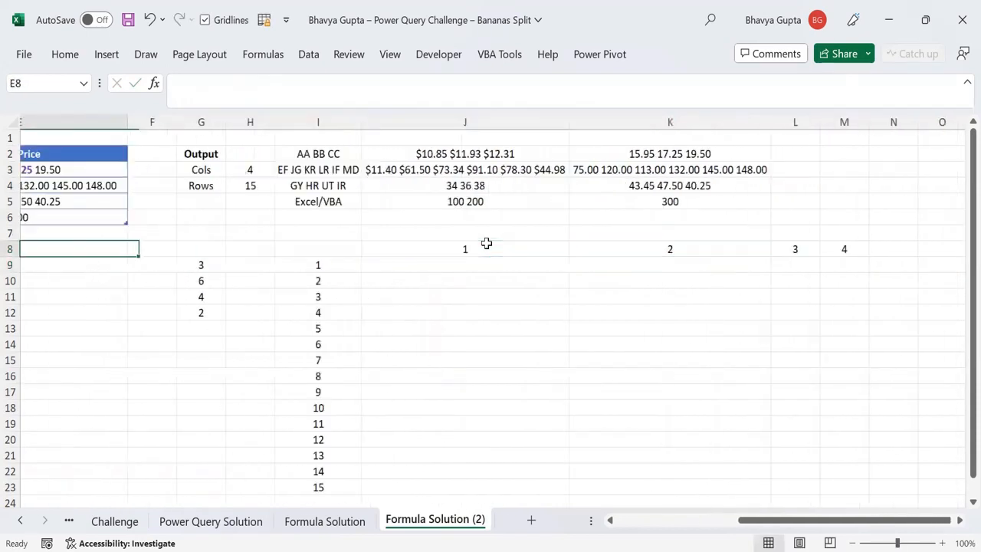
key("Right")
key("Right")
key("Right")
key("Right")
key("Right")
key("Right")
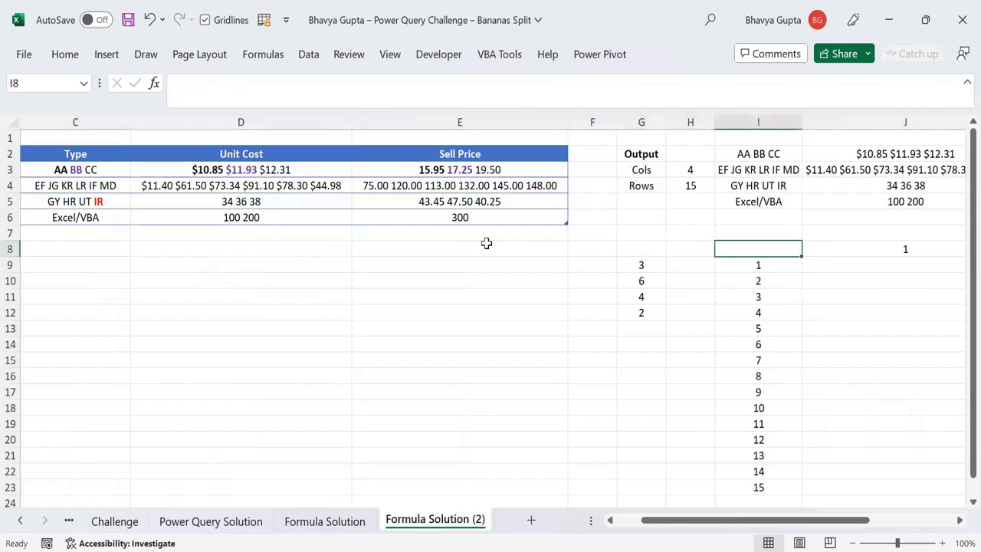
key("Down")
key("Up")
key("Right")
key("Left")
key("Left")
key("Left")
key("Left")
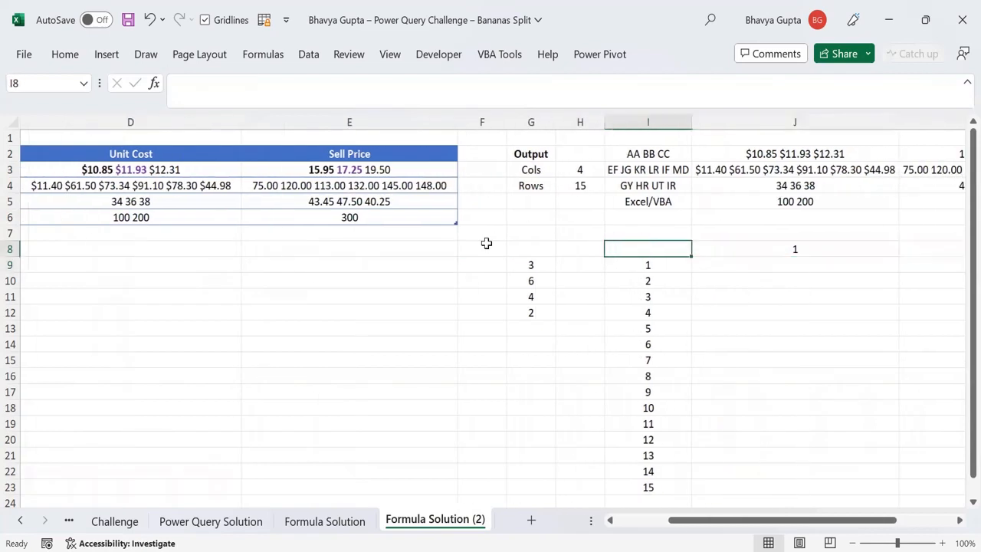
key("Right")
key("Down")
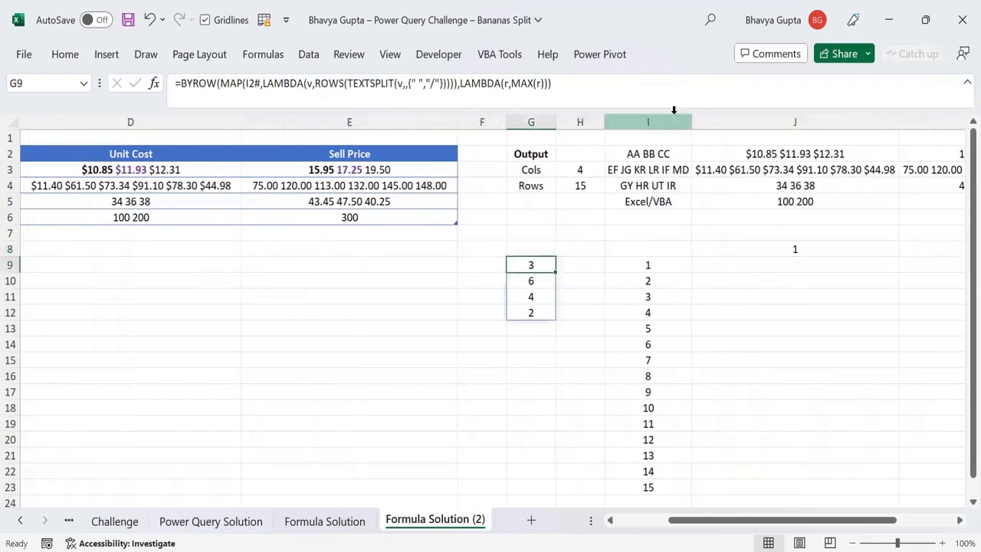
Move the spilled Type, Unit Cost and Sell Price text array from I2 to C8 below the table, and check the BYROW formula's reference
left_click(669, 155)
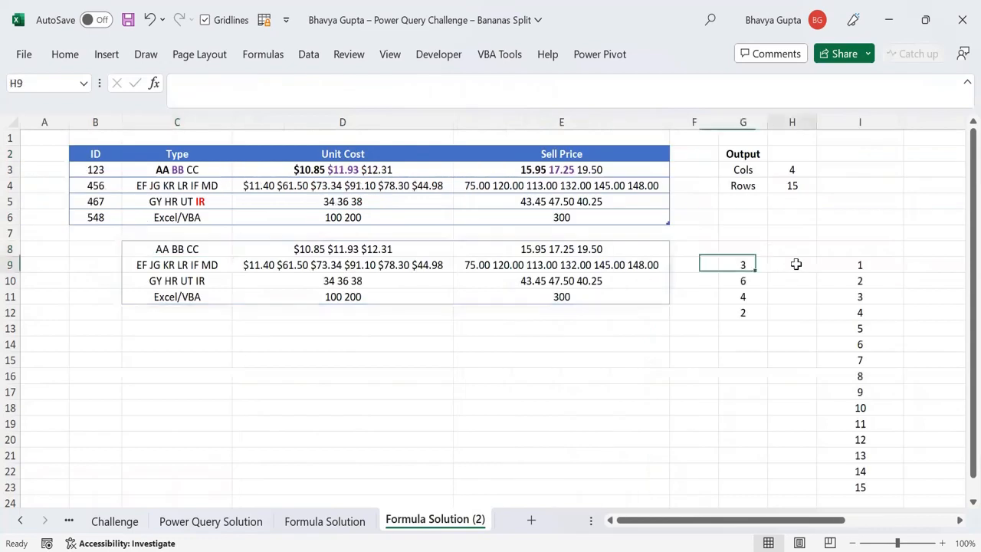
left_click(793, 265)
left_click_drag(749, 521, 854, 521)
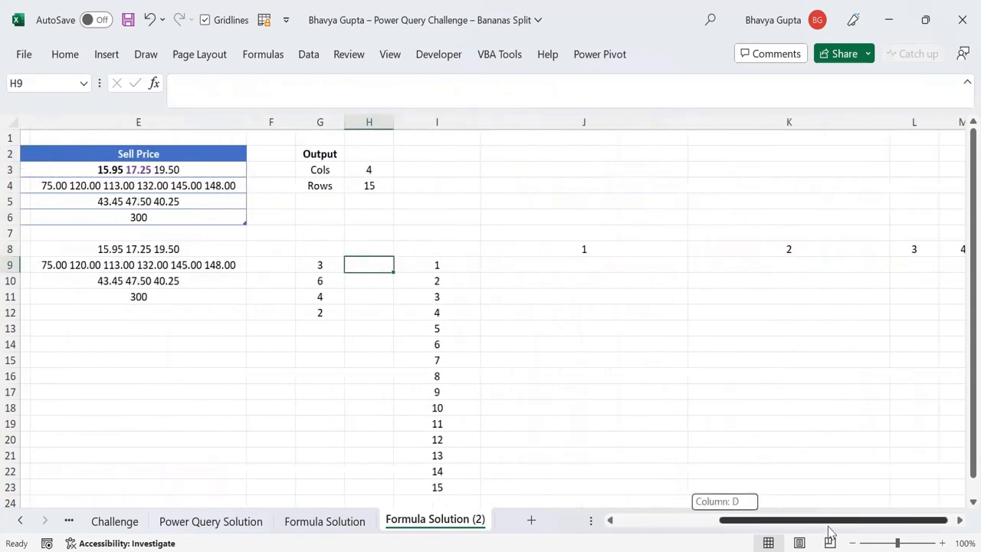
left_click(438, 265)
left_click(321, 265)
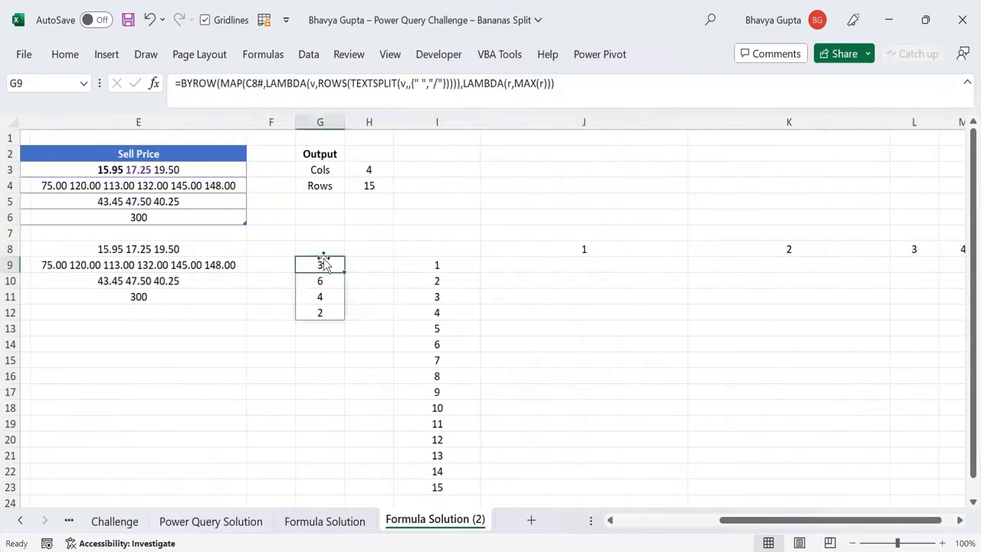
Narrow columns H and I and give columns J through M an equal narrow width around the spilled numbers
left_click(596, 248)
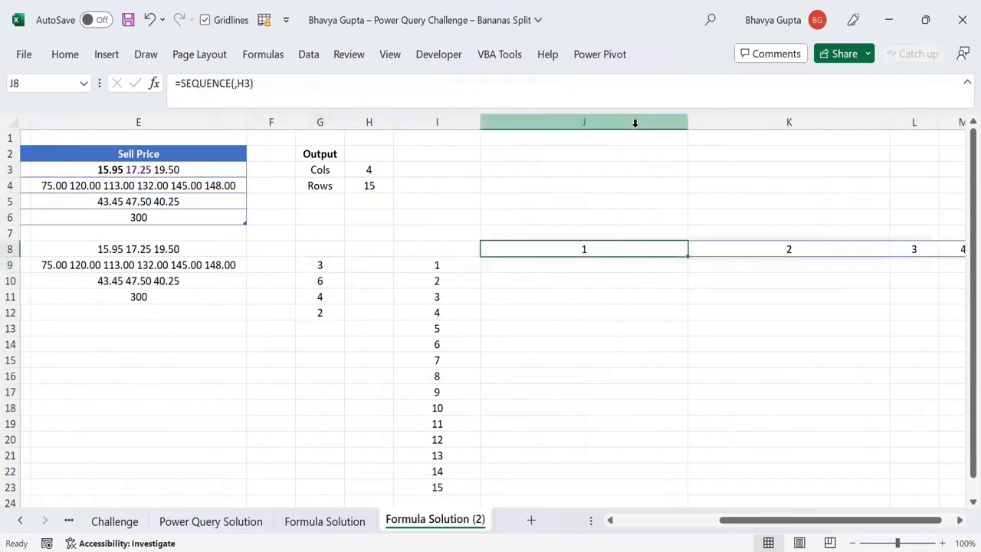
left_click_drag(636, 121, 752, 123)
left_click_drag(761, 521, 648, 521)
left_click_drag(835, 120, 735, 123)
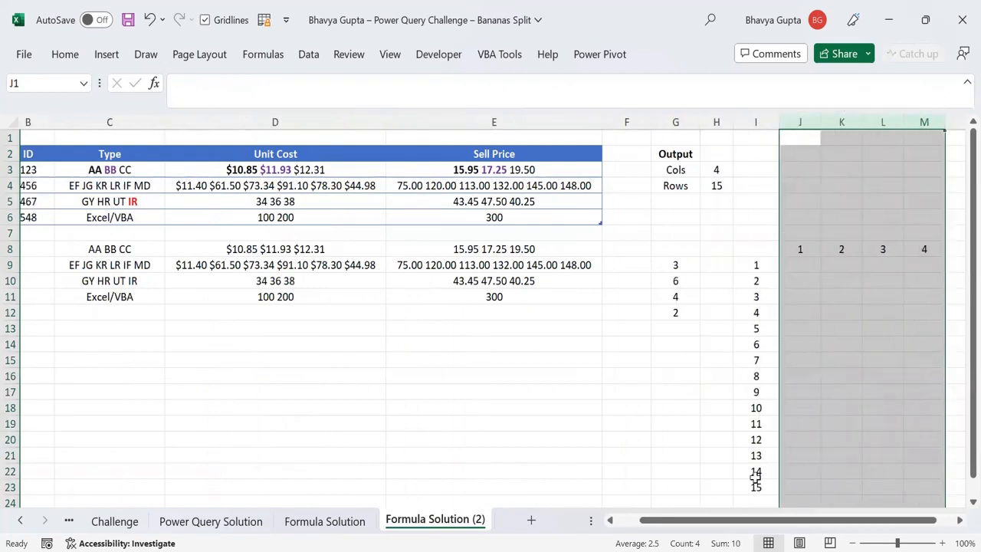
left_click_drag(742, 521, 757, 521)
left_click(756, 253)
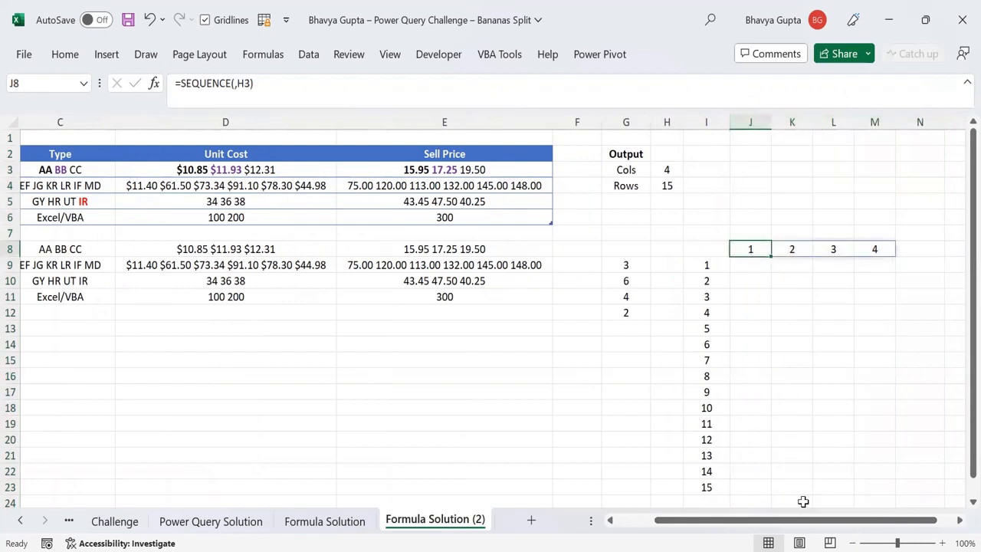
mouse_move(818, 523)
left_mouse_down()
mouse_move(838, 529)
mouse_move(808, 524)
left_mouse_up()
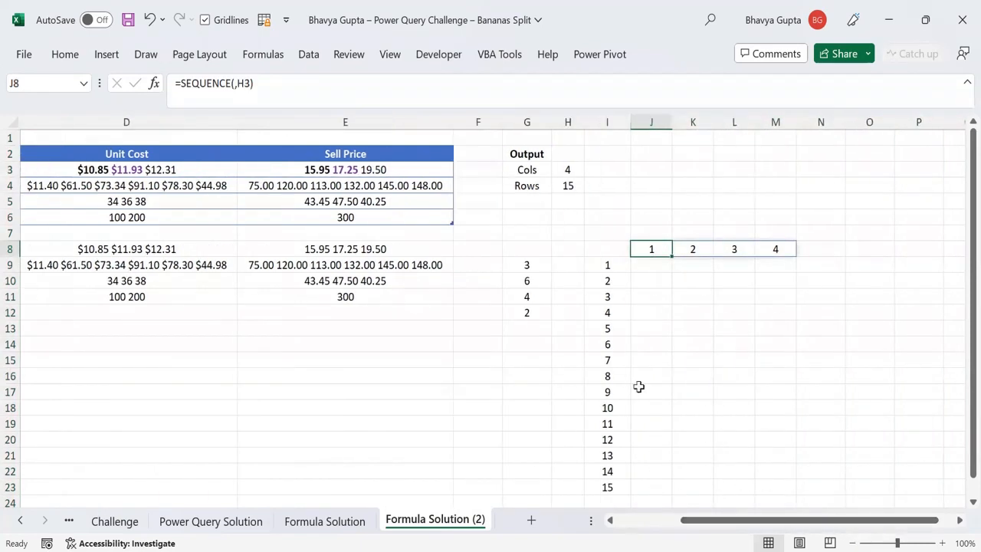
left_click(649, 264)
left_click(646, 253)
left_click(649, 268)
scroll(648, 269, "down", 2)
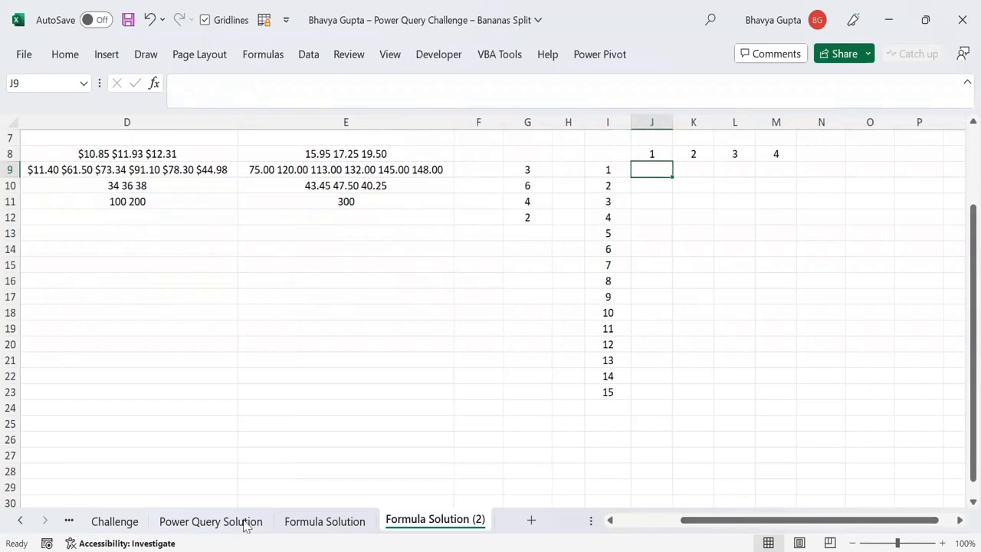
Switch to the Challenge sheet and compare the desired output's first row, ID to Sell Price, with the source table's Type text
left_click(115, 522)
left_click_drag(628, 287, 775, 437)
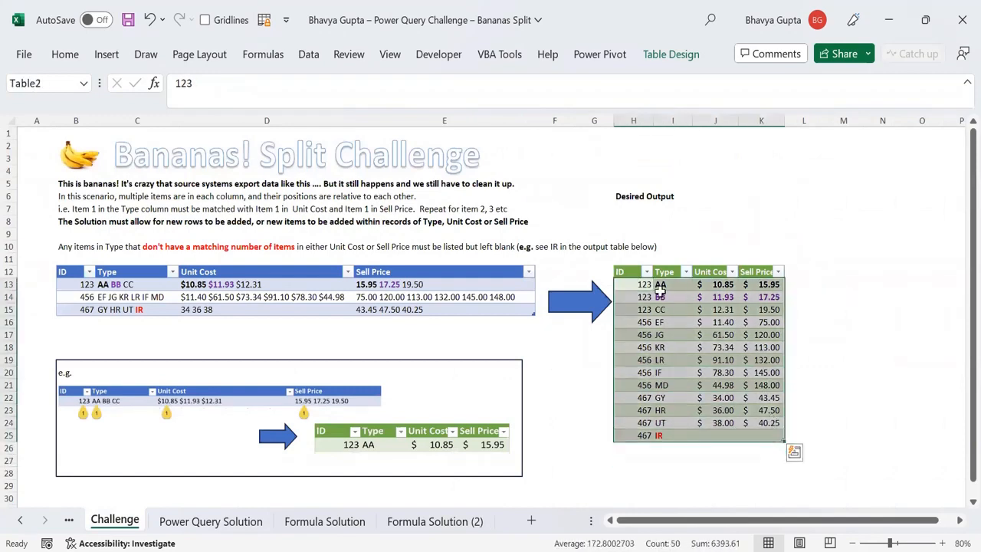
left_click(644, 285)
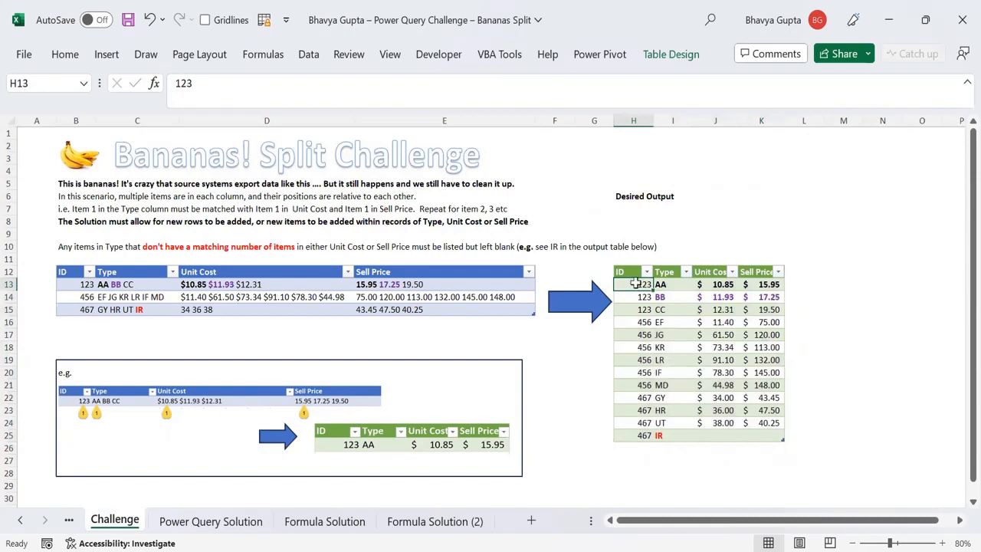
left_click(660, 282)
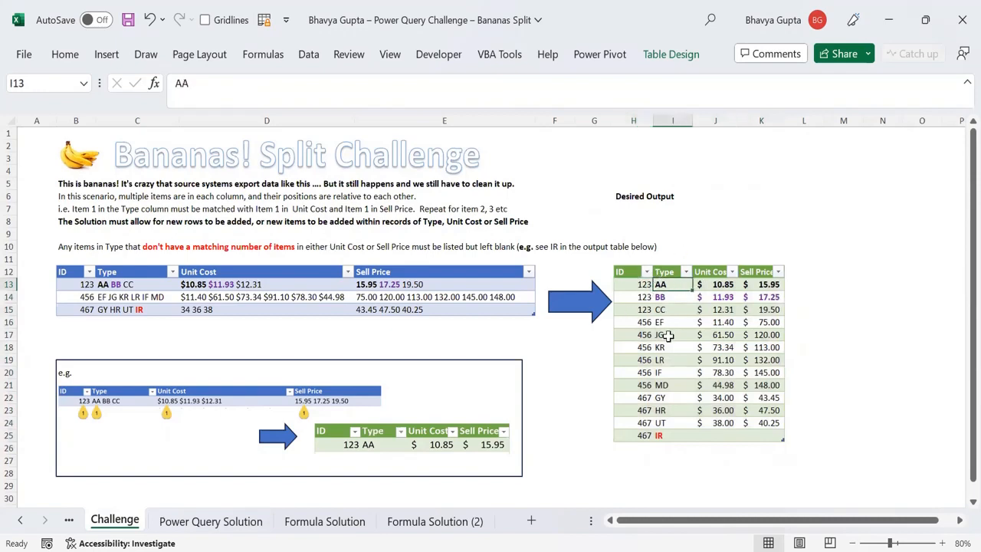
left_click_drag(663, 284, 778, 434)
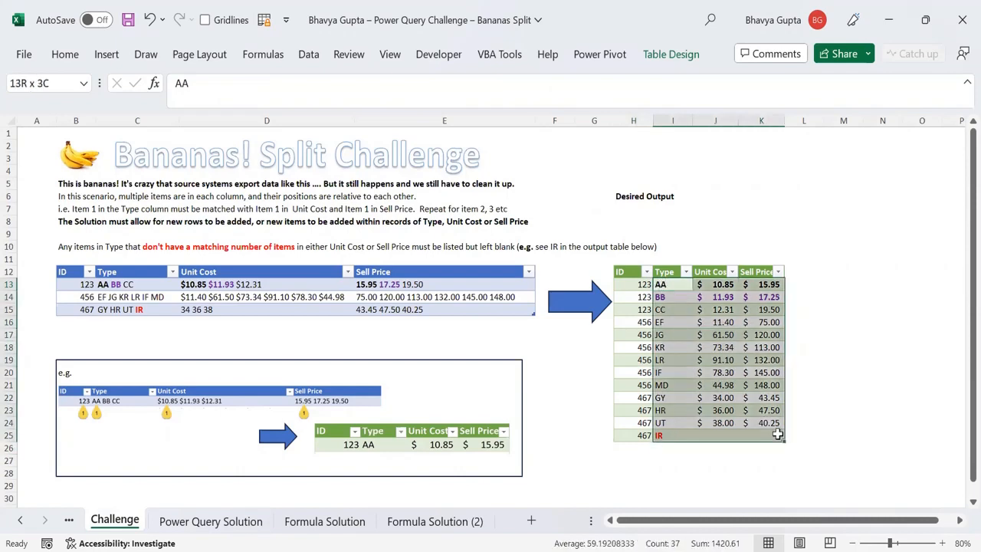
left_click(671, 288)
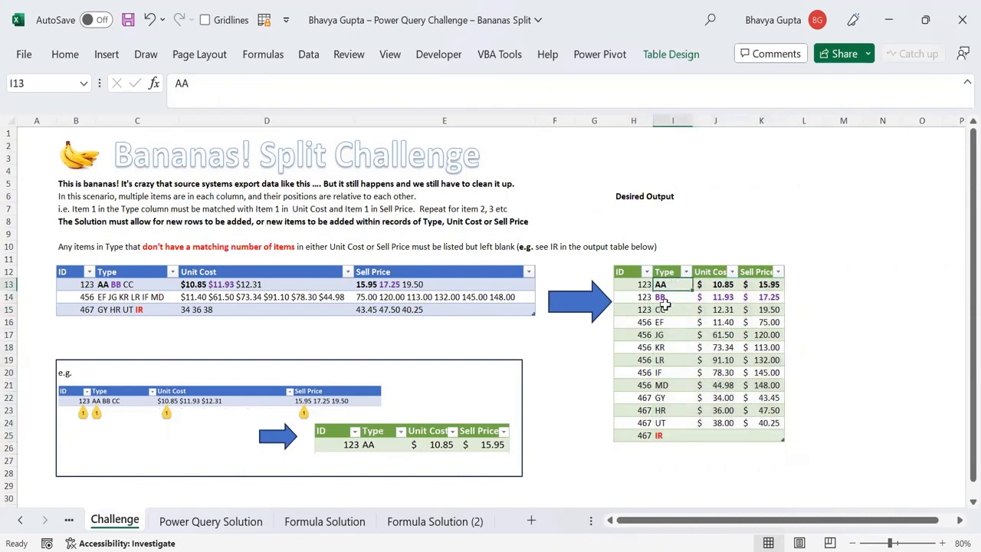
left_click(139, 287)
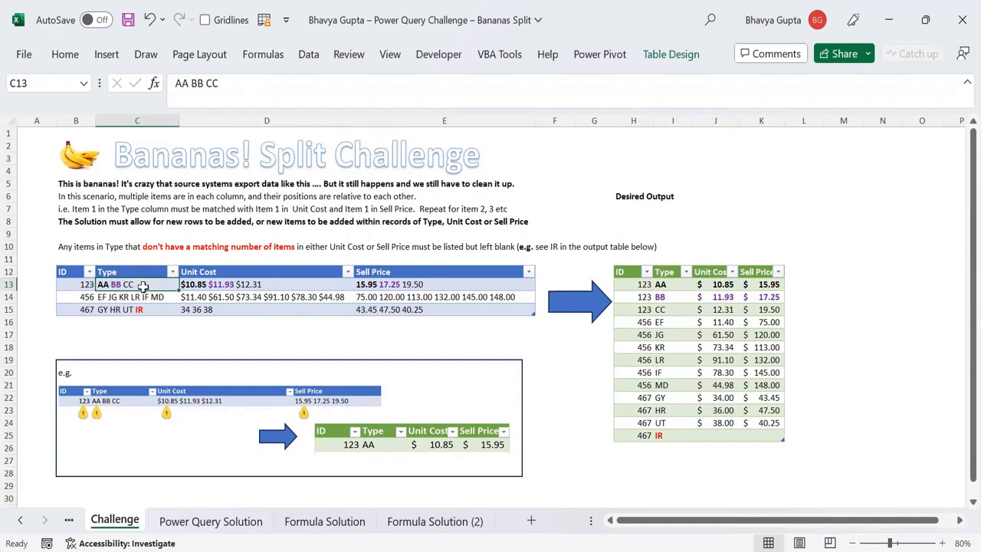
left_click(722, 282)
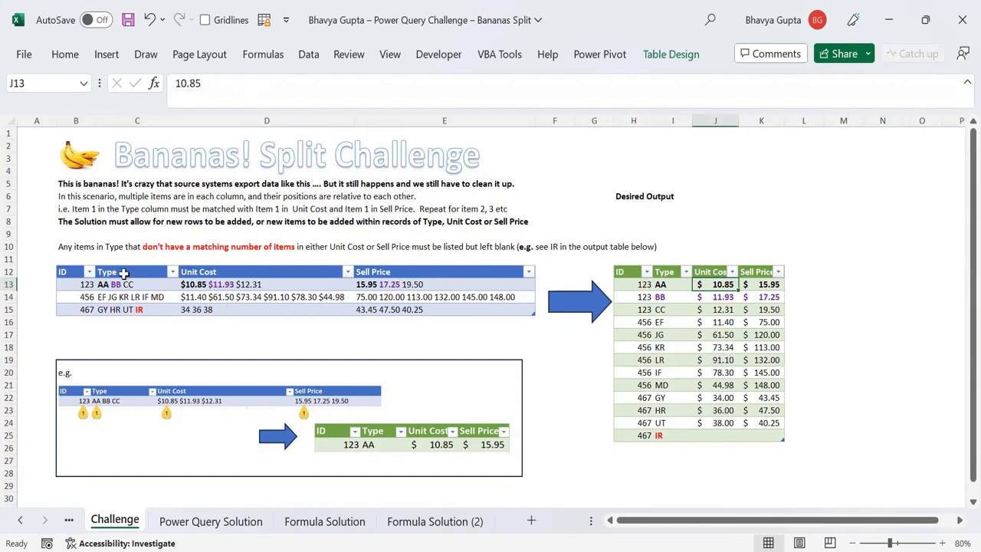
Trace the desired output's JG unit cost back to the second item in the Unit Cost text of source row 456
left_click_drag(104, 284, 522, 311)
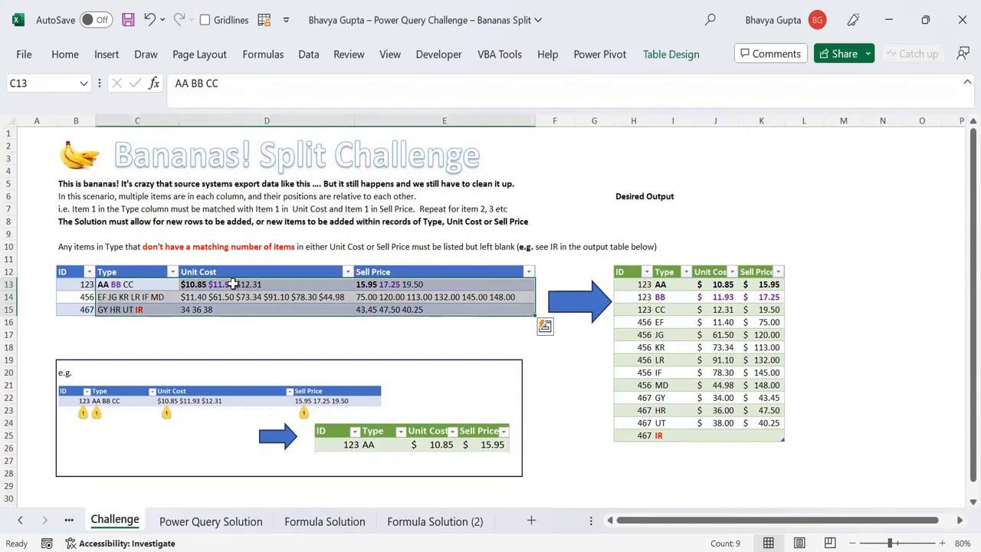
left_click(234, 284)
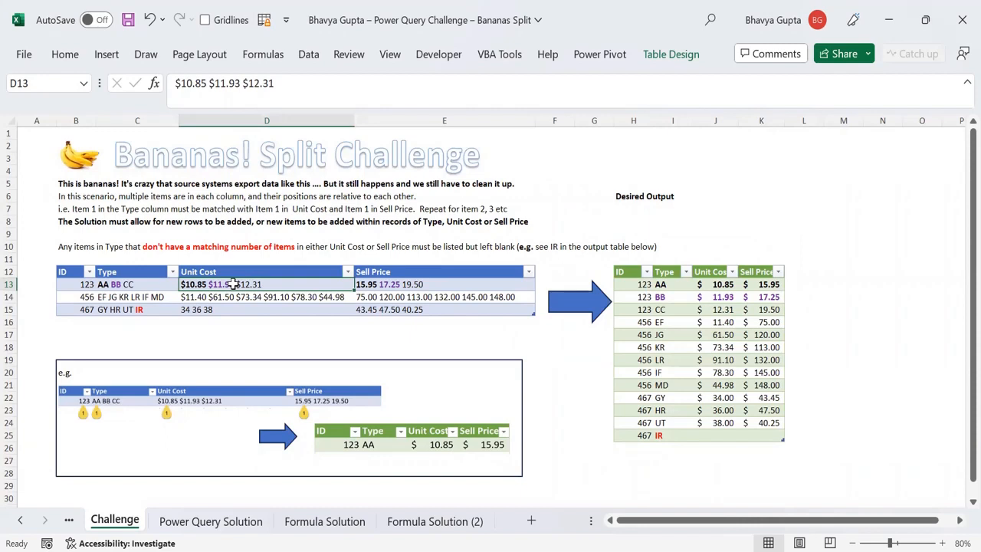
left_click(720, 332)
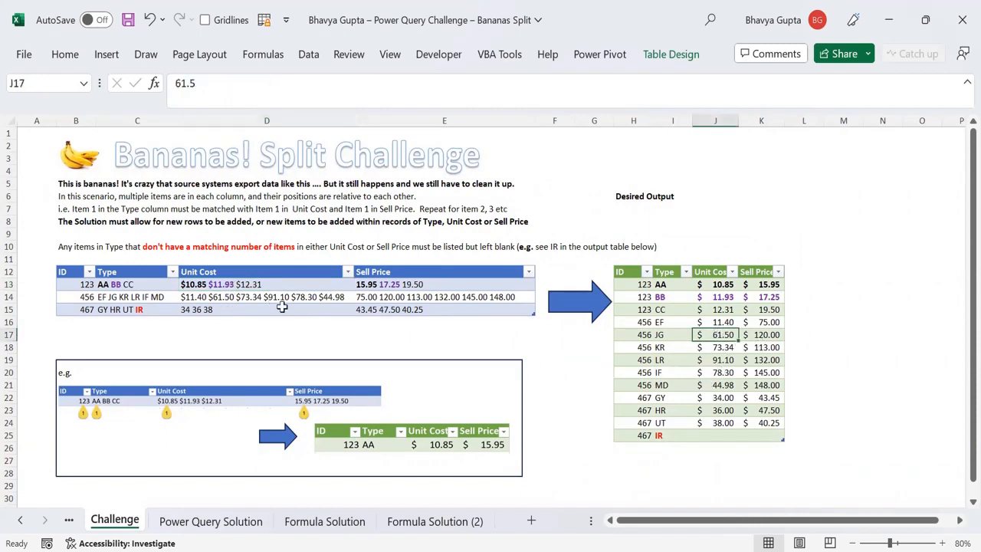
left_click(256, 299)
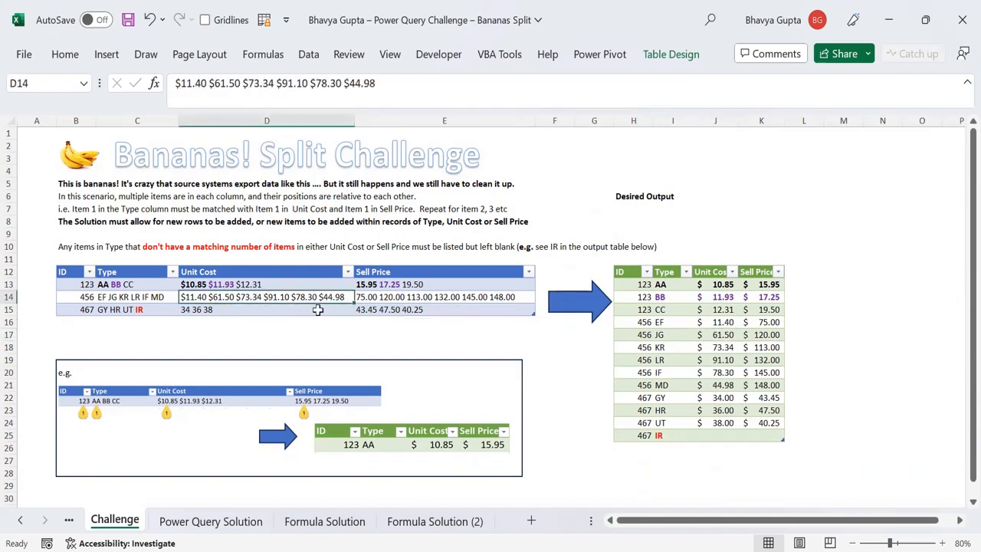
double_click(274, 298)
left_click_drag(210, 299, 235, 302)
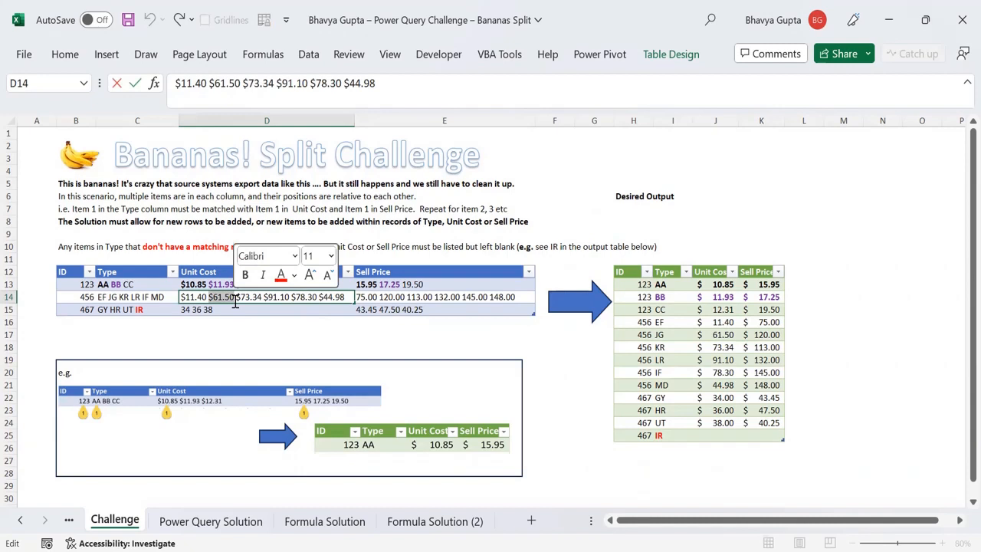
key("Escape")
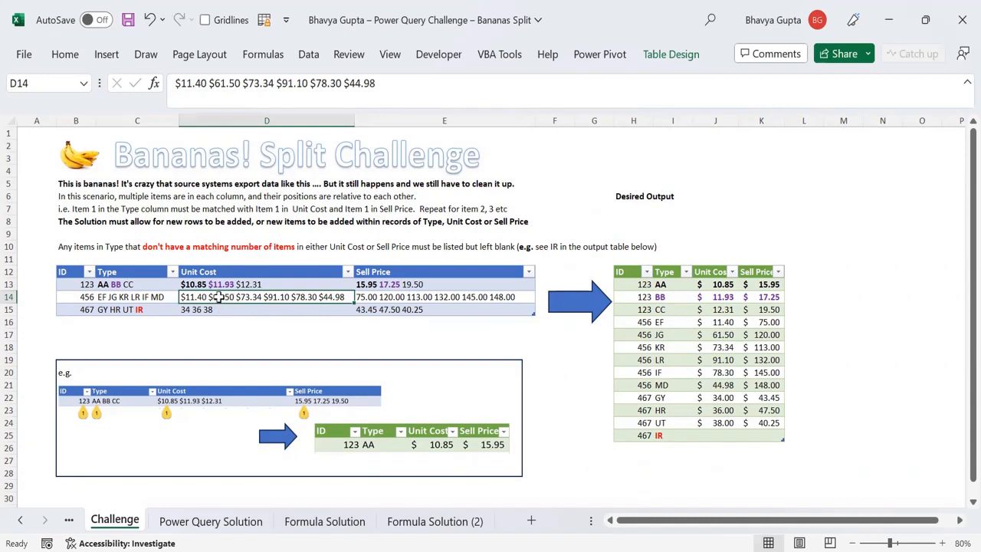
Retrieve the Unit Cost text of the source table's second row by entering =INDEX(Table1,2,3) in N15
left_click(876, 309)
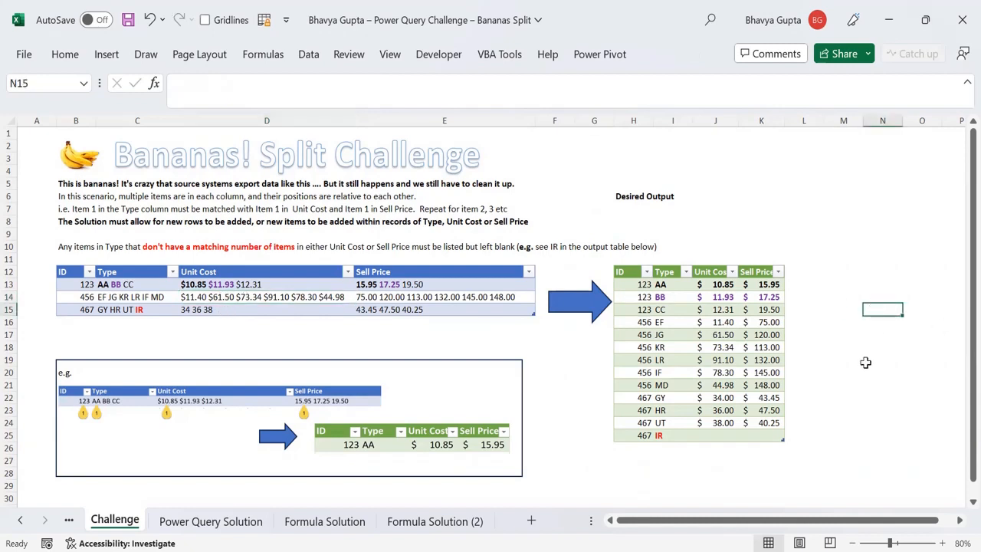
type("=")
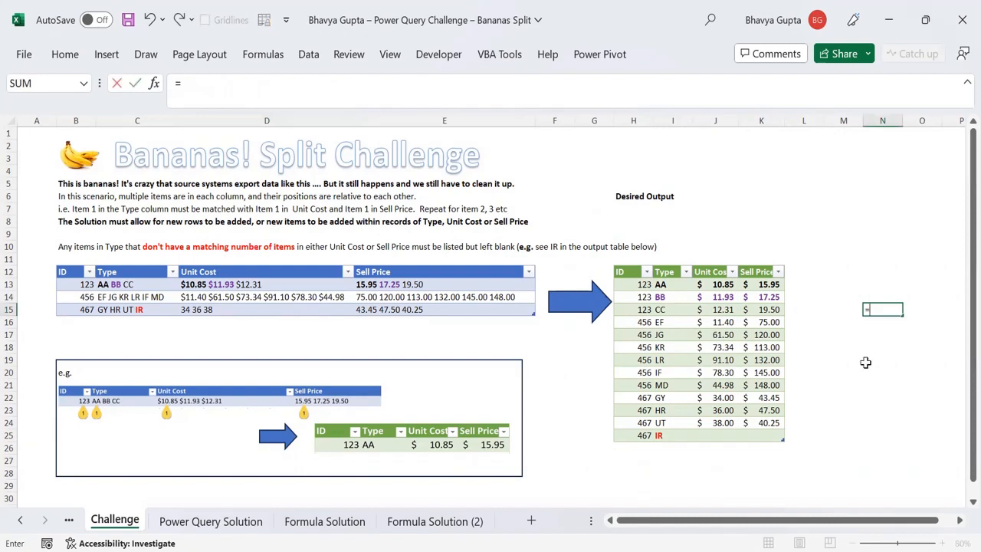
type("INDEX(")
left_click(292, 264)
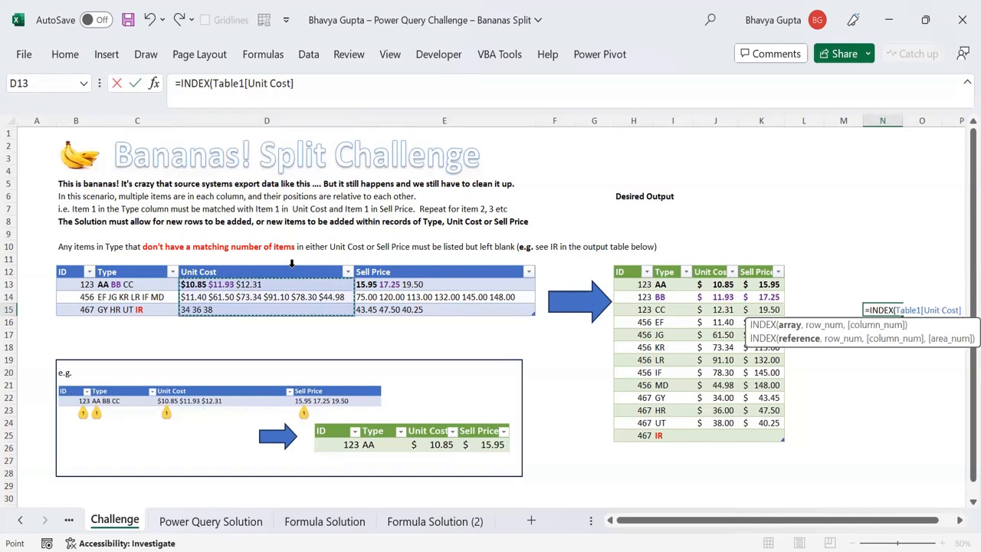
left_click(53, 263)
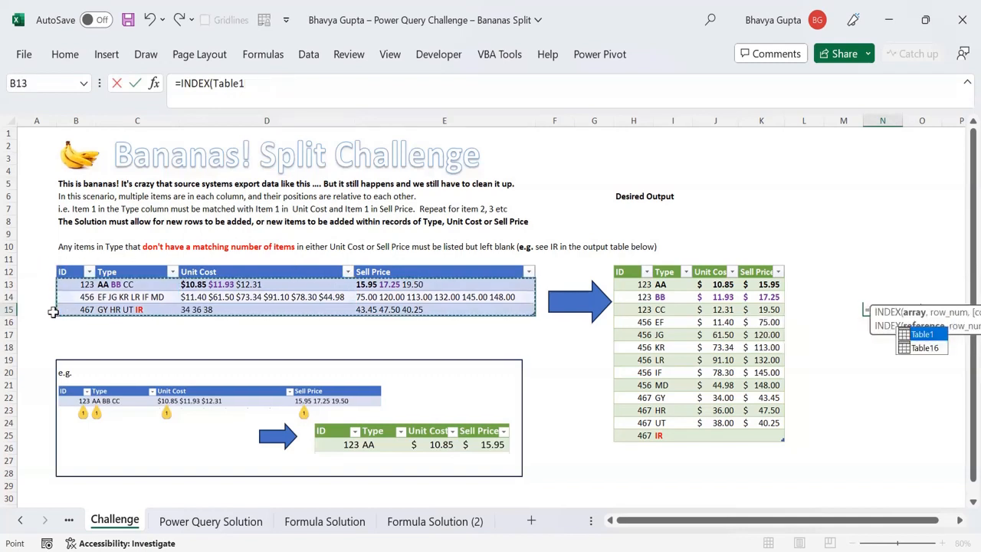
type(",")
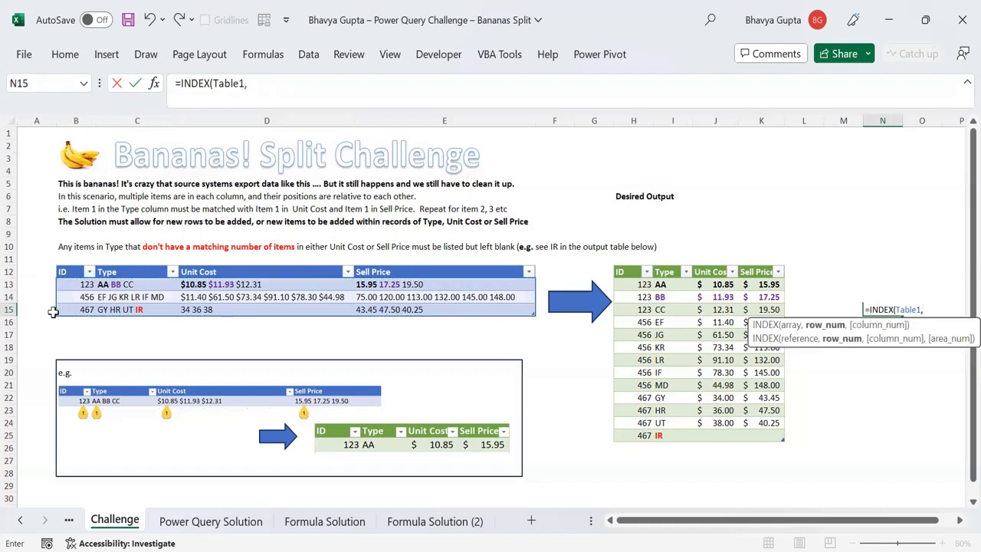
type("3")
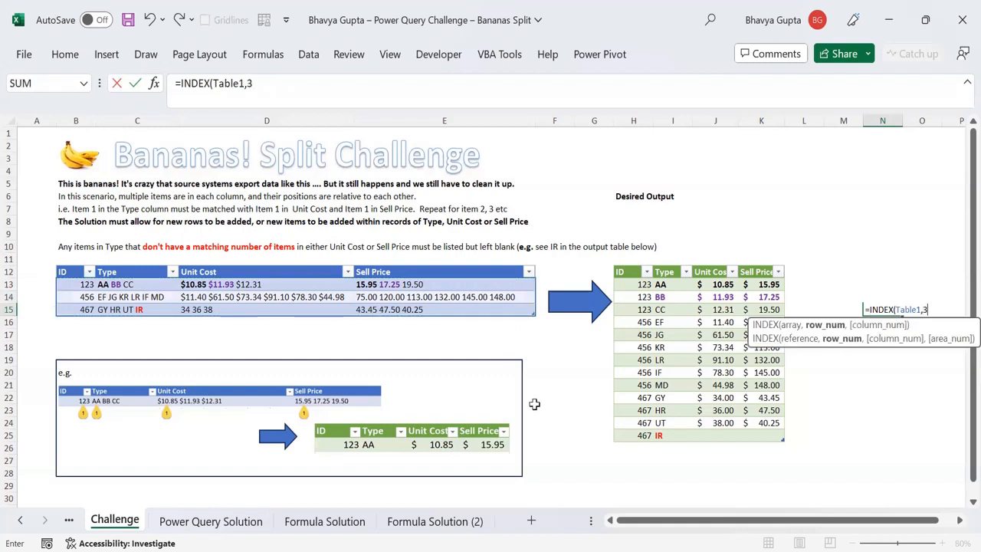
type(",")
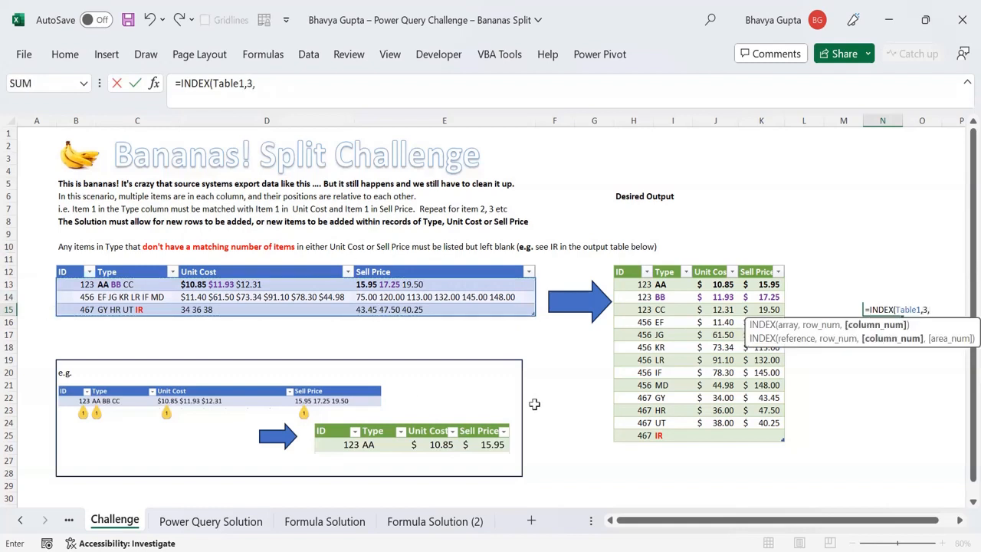
key("BackSpace")
key("BackSpace")
key("BackSpace")
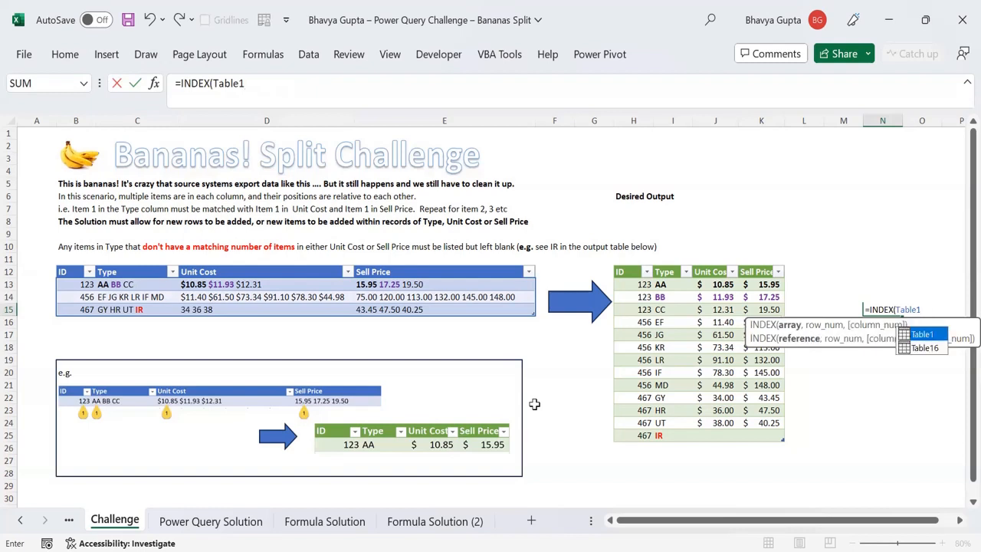
type(",2,3")
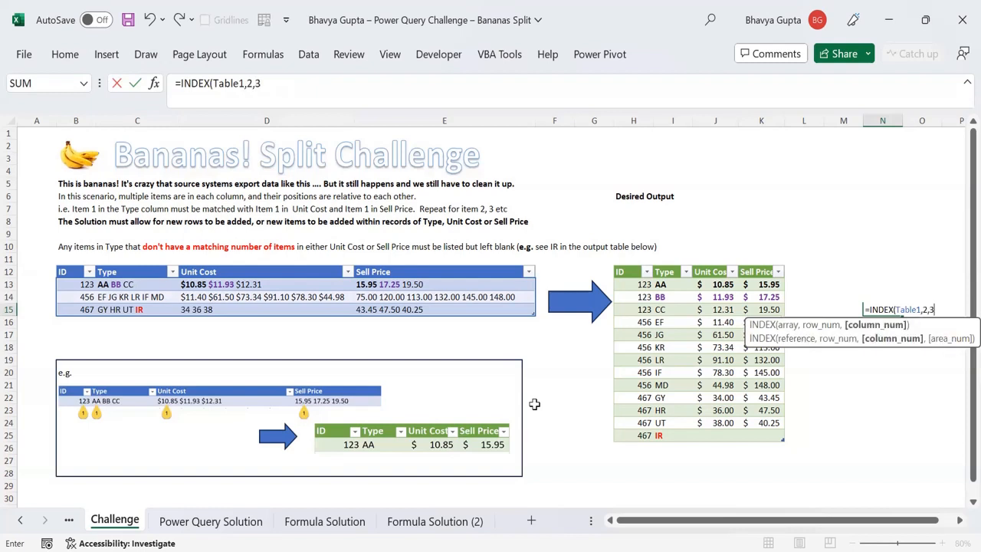
key("ctrl+Return")
key("Right")
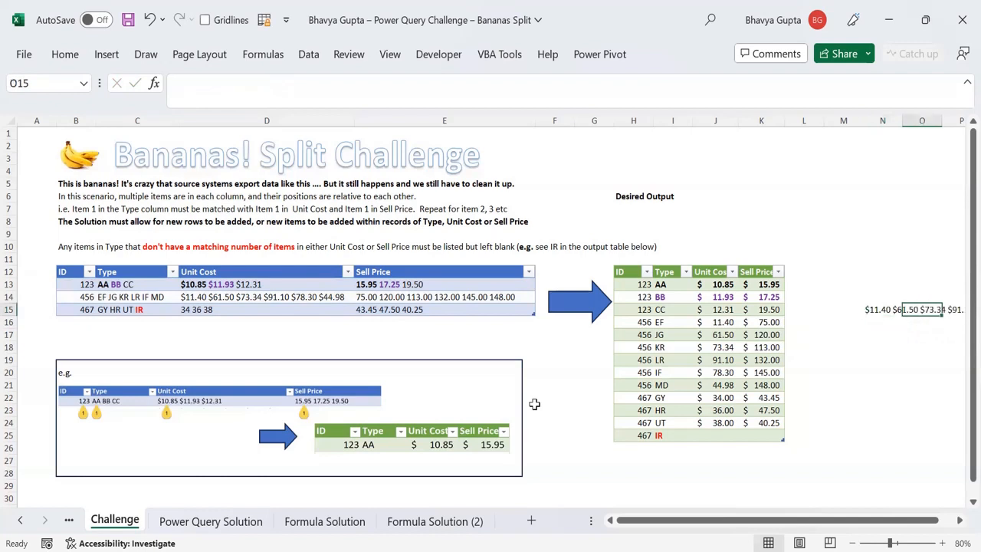
scroll(535, 404, "right", 2)
key("Left")
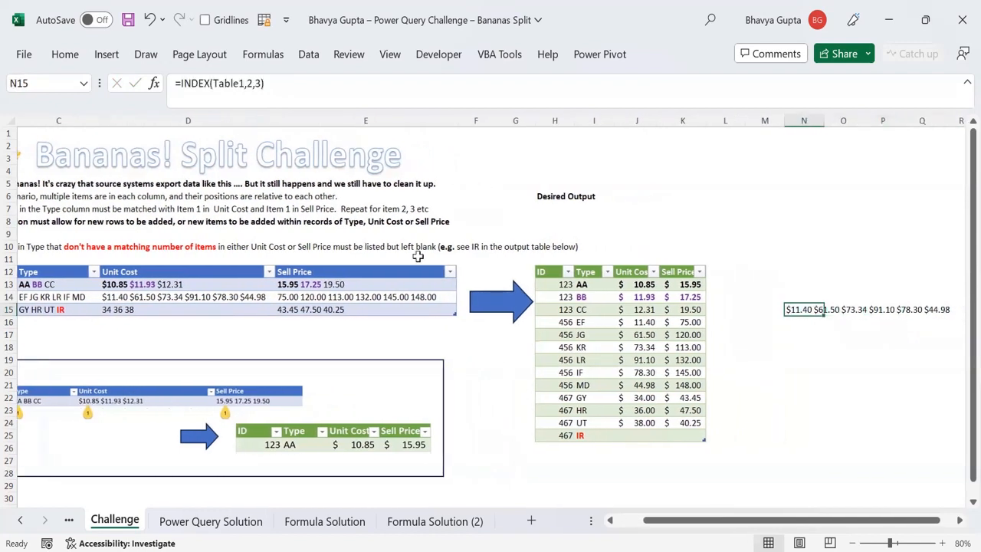
Split the retrieved text down rows at each space by changing N15 to =TEXTSPLIT(INDEX(Table1,2,3),," "), and check the spilled items
left_click(181, 83)
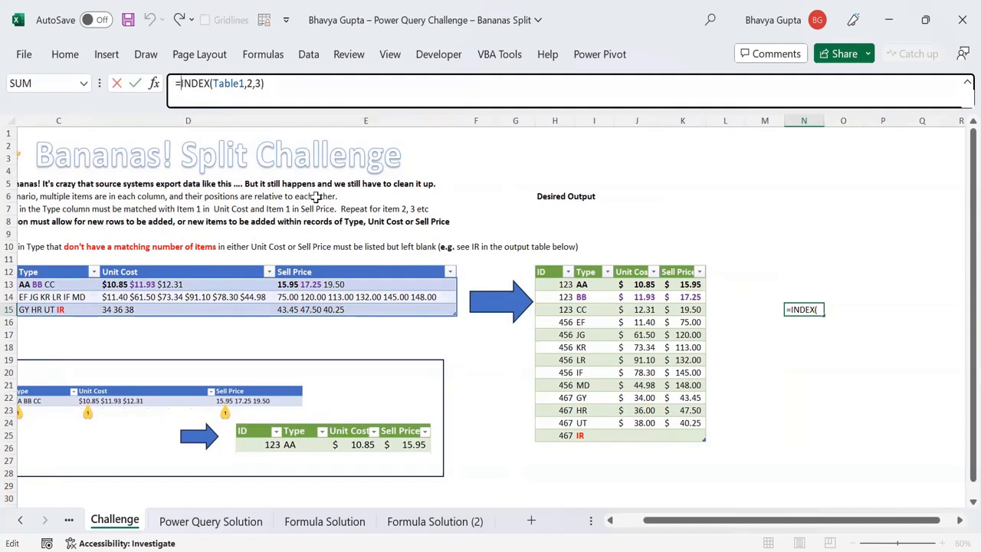
type("textsplit")
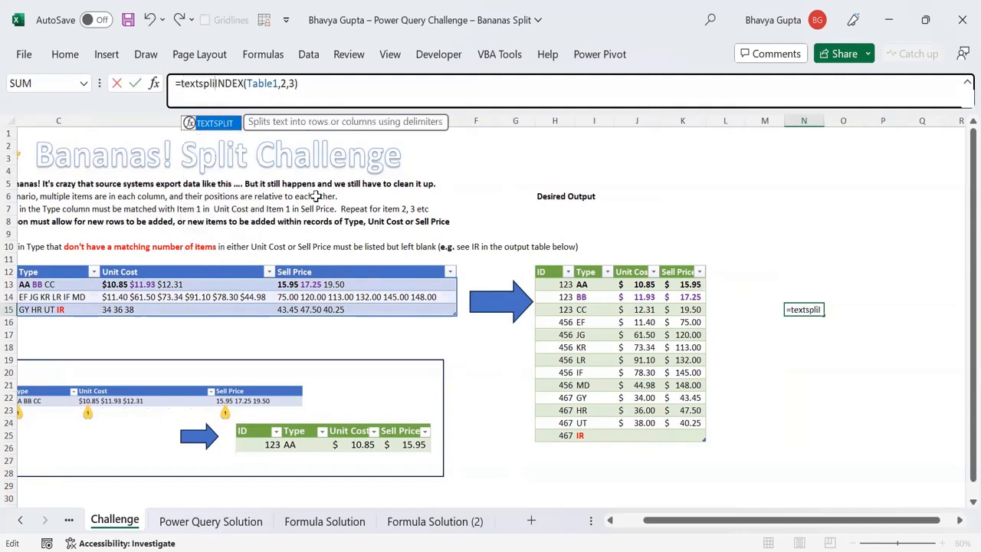
key("Tab")
left_click(368, 96)
type(",")
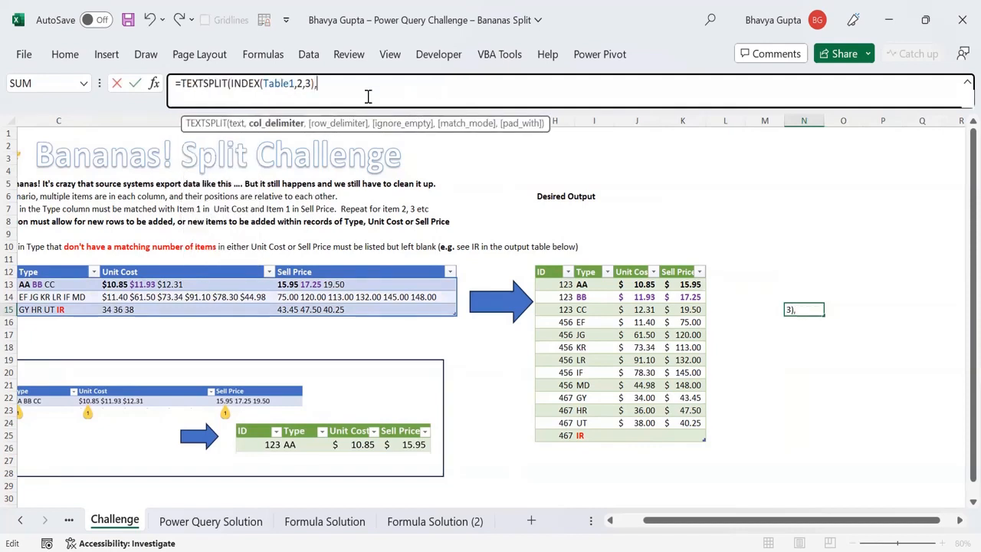
type("\"")
type(" \",")
type(" \"")
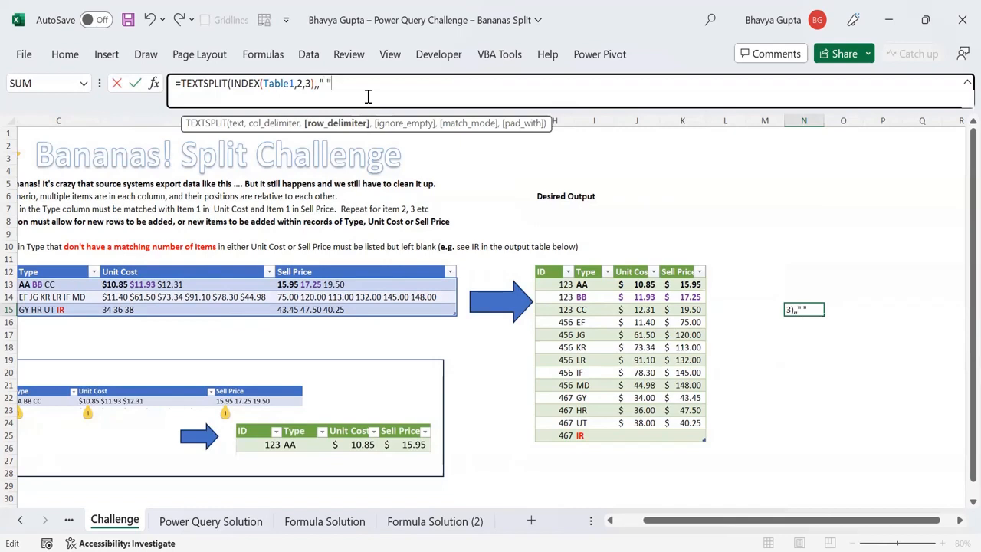
type(")")
key("ctrl+Return")
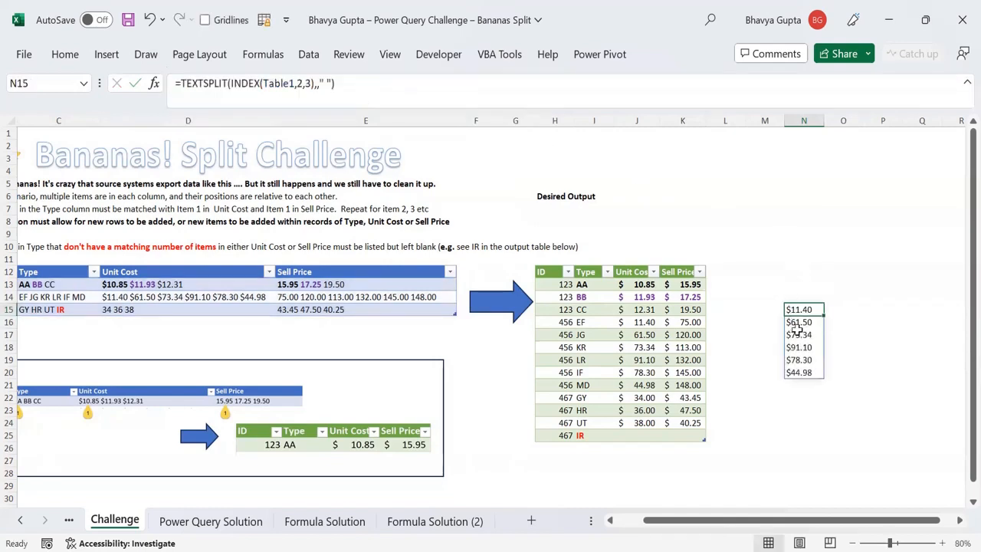
left_click(799, 334)
left_click(799, 322)
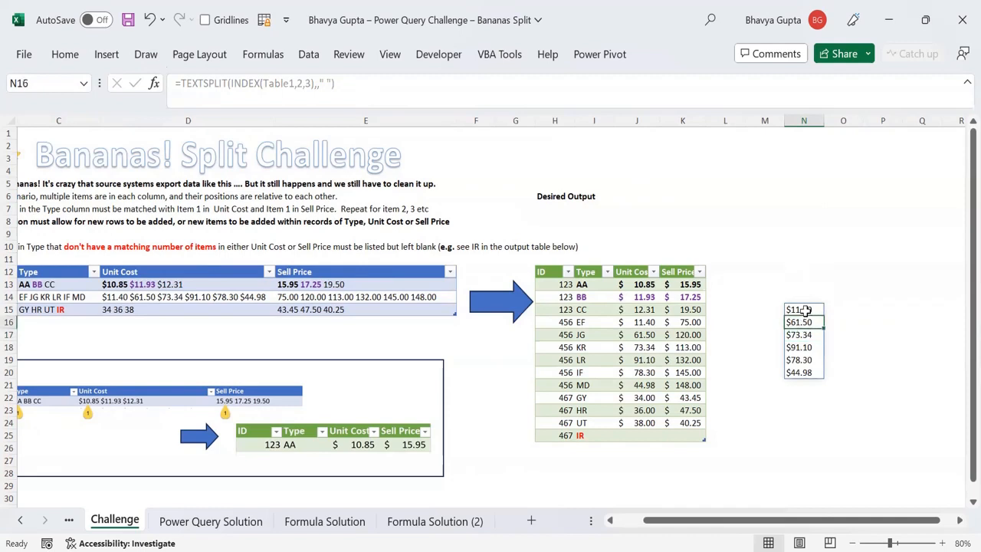
Return only the second split item by wrapping the N15 formula as =INDEX(TEXTSPLIT(INDEX(Table1,2,3),," "),2,1)
left_click(799, 310)
left_click(179, 83)
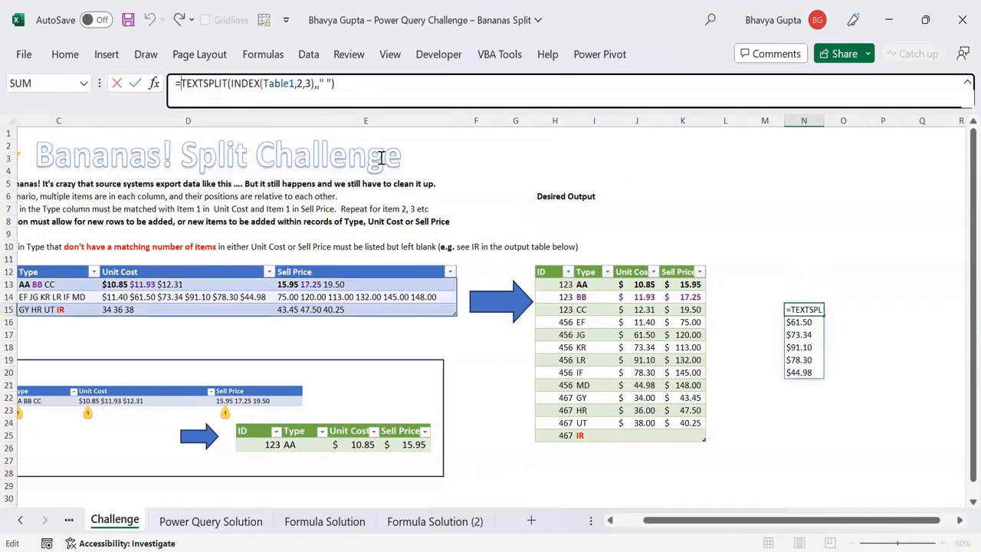
type("INDEX(")
type(",2")
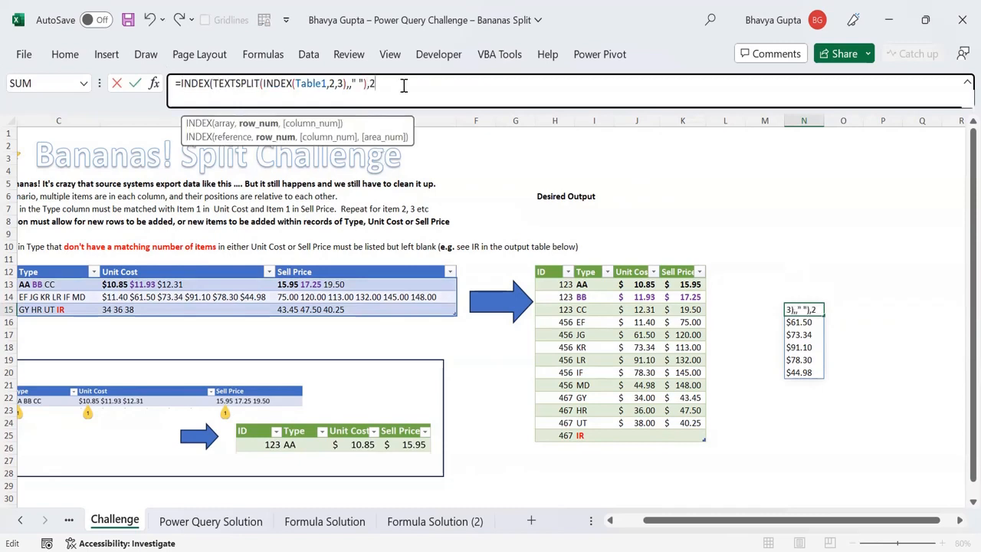
type(",1)")
key("ctrl+Return")
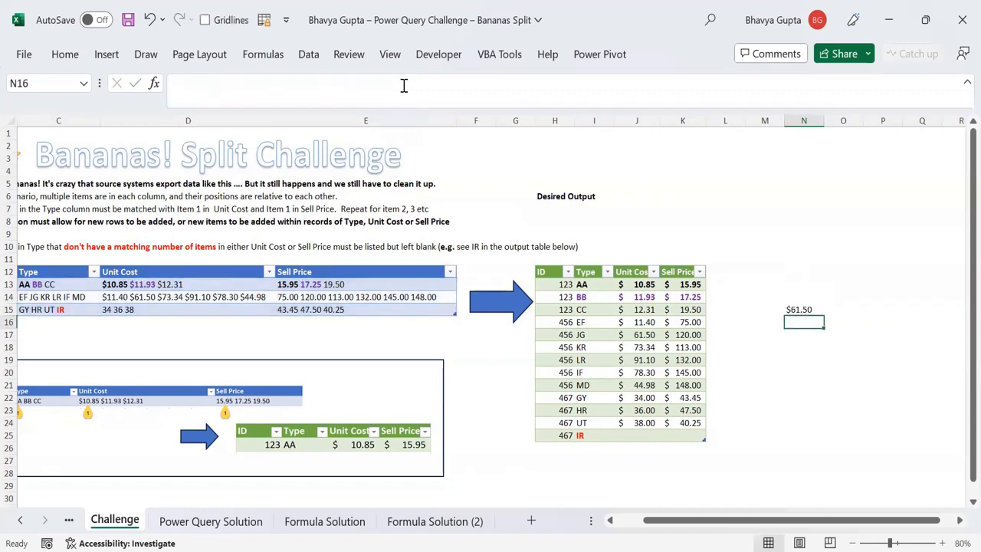
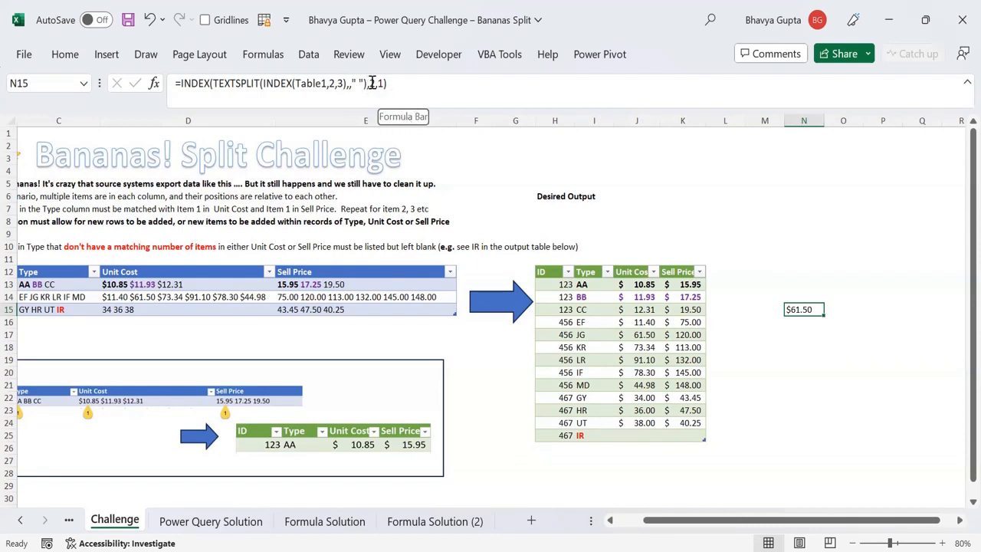
Review the row and column arguments of both INDEX functions in the N15 formula, leaving the formula as it is
left_click(340, 85)
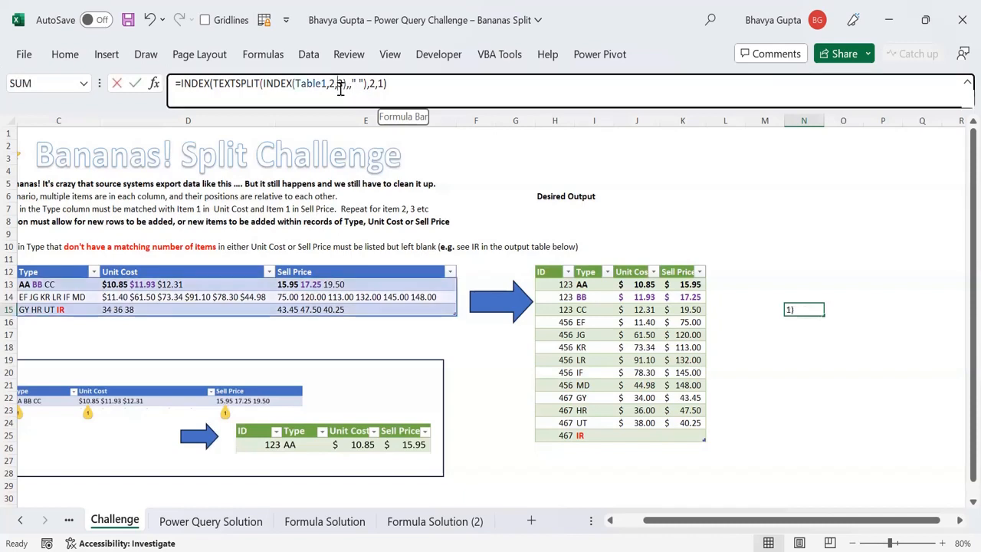
double_click(335, 86)
double_click(381, 84)
double_click(374, 84)
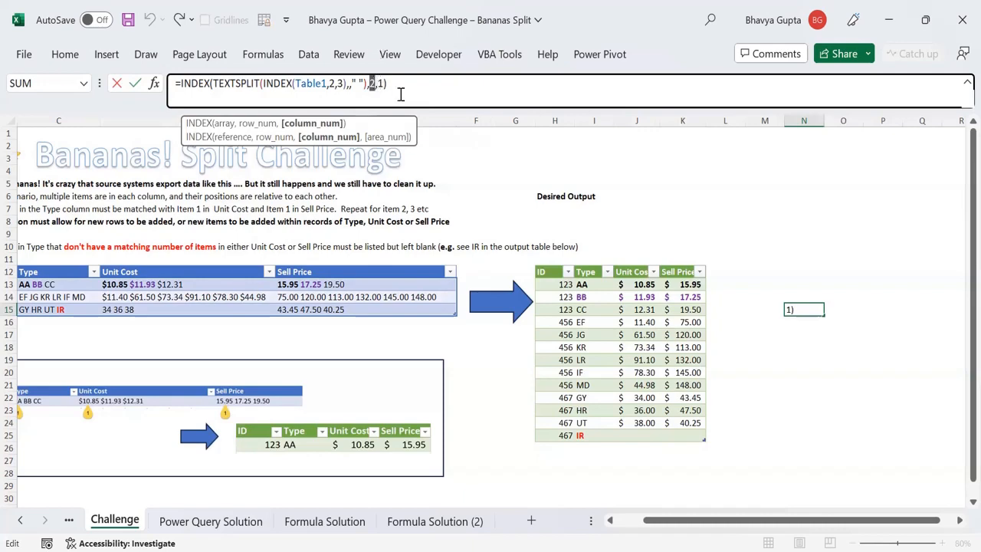
key("ctrl+Return")
On the Formula Solution (2) sheet, examine the row sequence starting in I9 and the column sequence in J8:M8
left_click(452, 520)
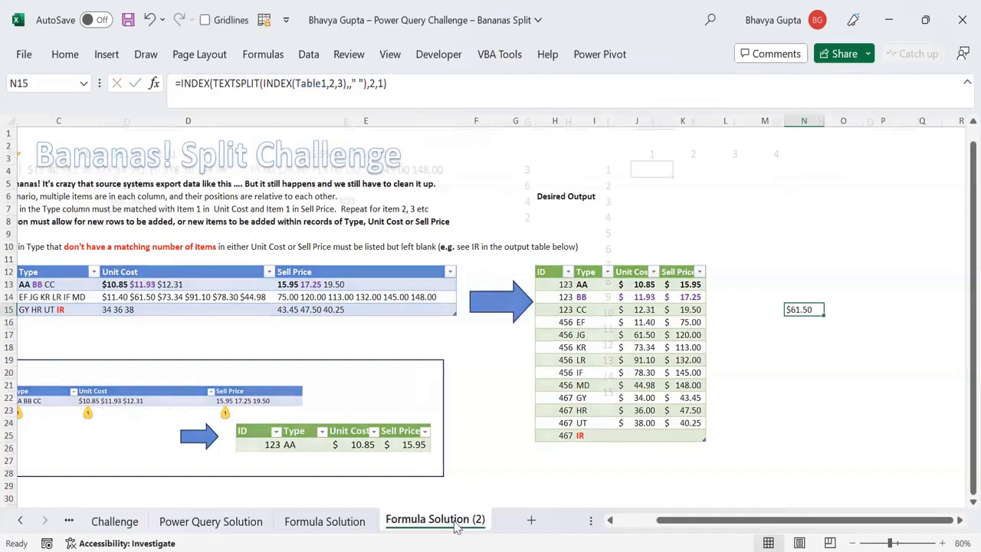
left_click(615, 168)
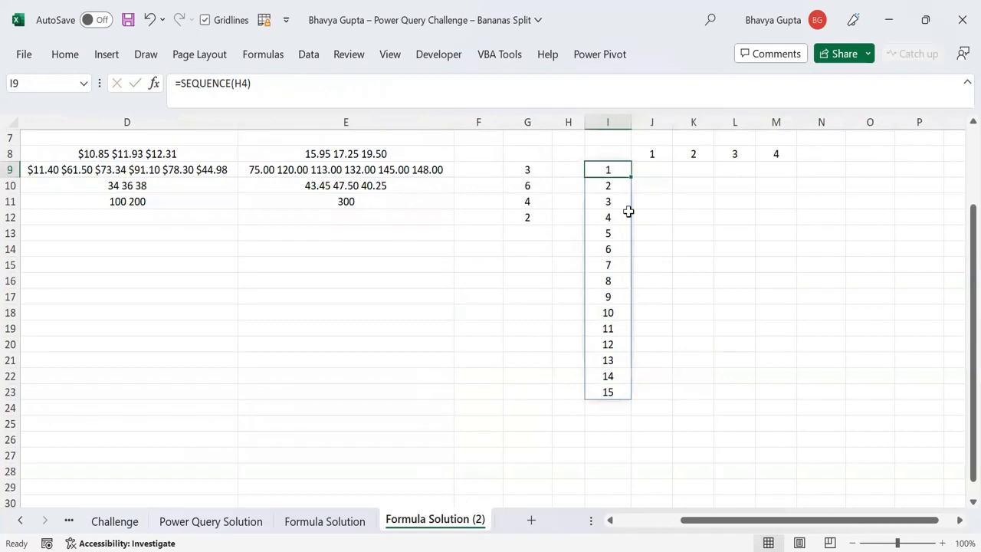
scroll(628, 210, "up", 2)
left_click(652, 249)
left_click(570, 268)
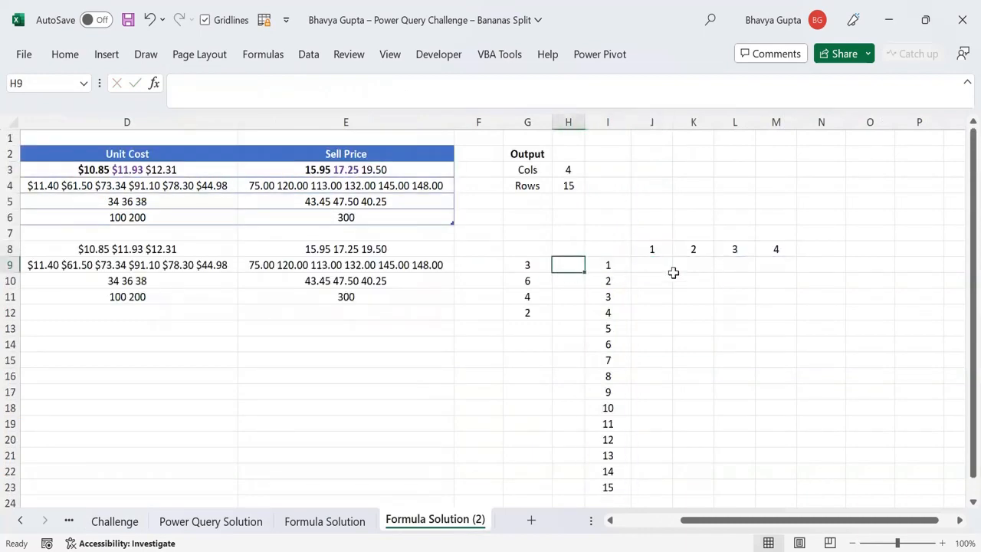
left_click(641, 270)
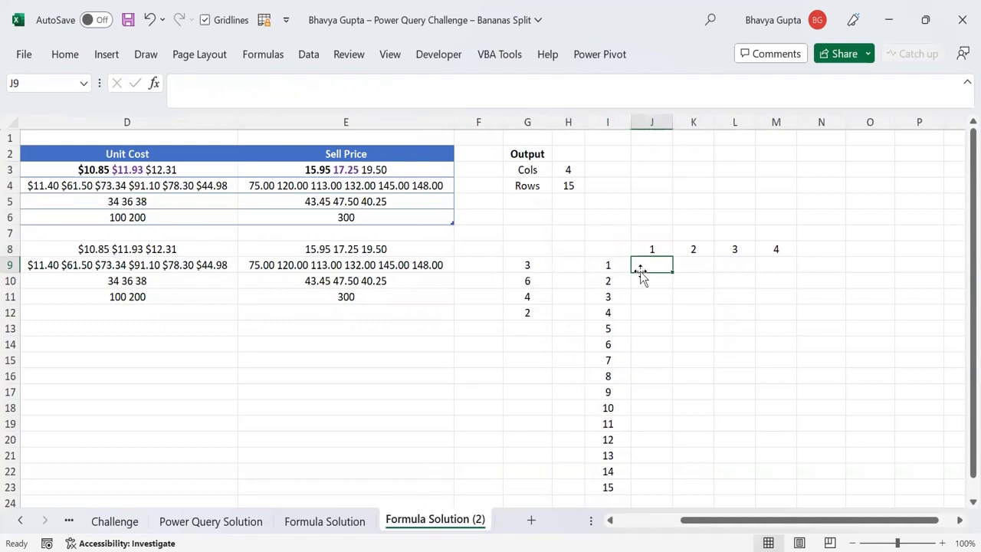
left_click(648, 247)
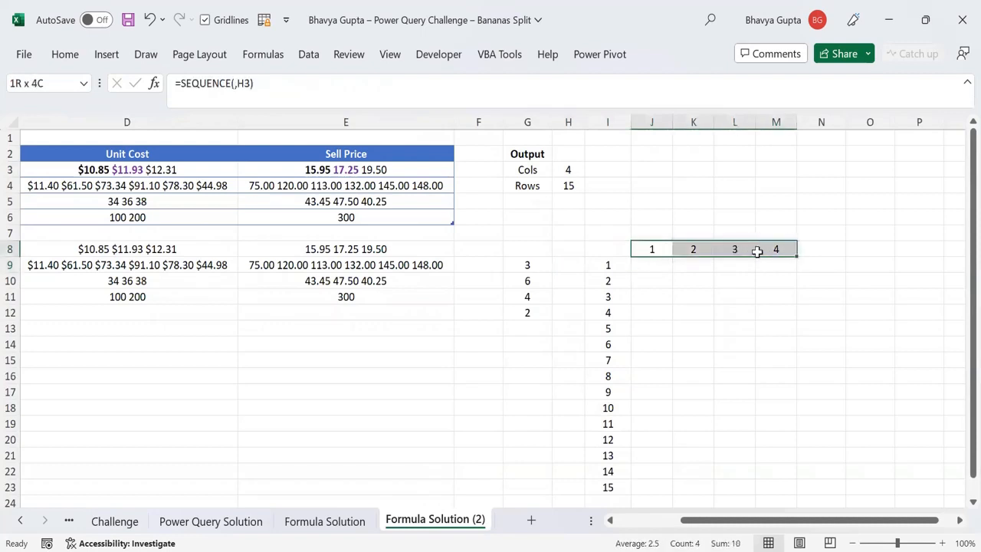
left_click_drag(758, 252, 756, 252)
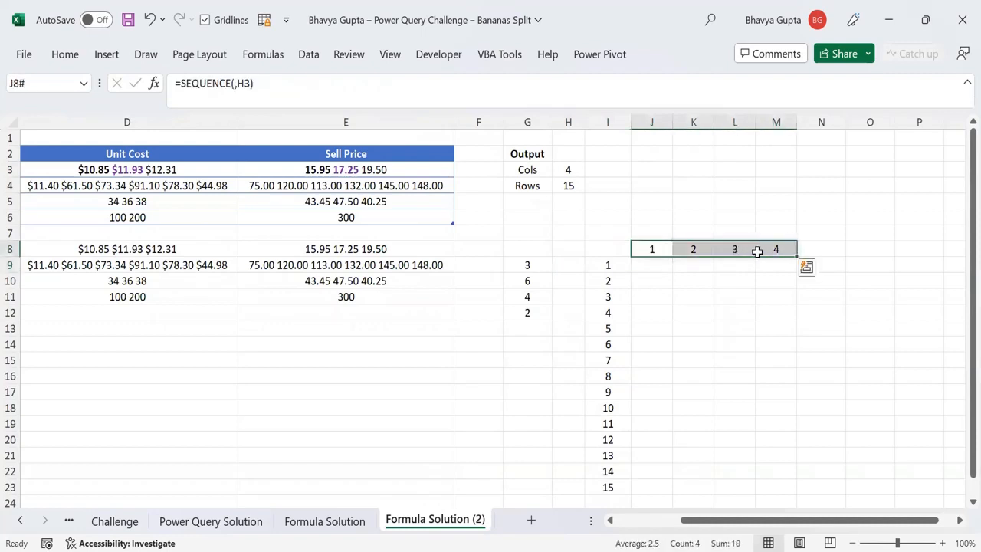
Relate the first three output rows in I9:I11 to the column numbers, starting from the sequences' SEQUENCE formulas
left_click(604, 267)
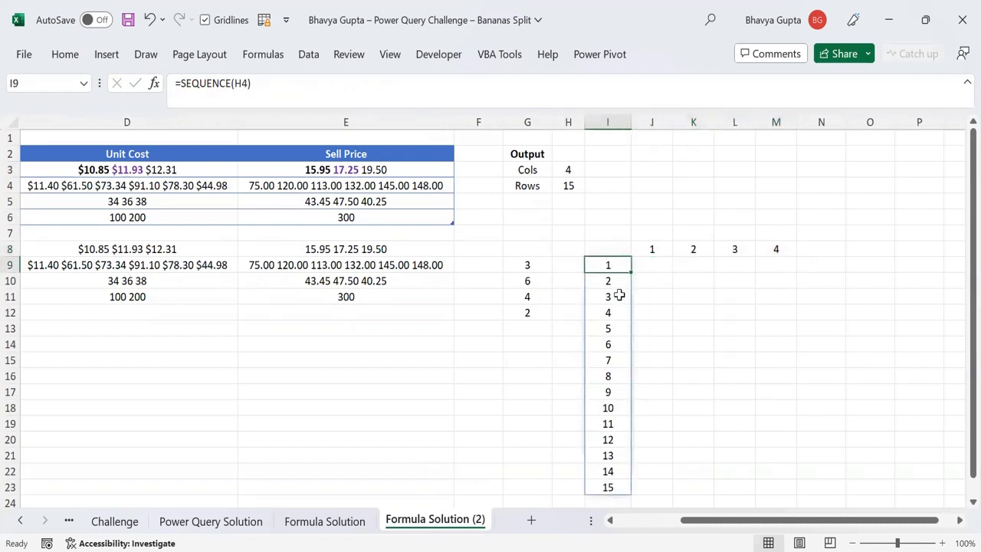
scroll(620, 295, "down", 1)
scroll(619, 295, "up", 1)
left_click(645, 248)
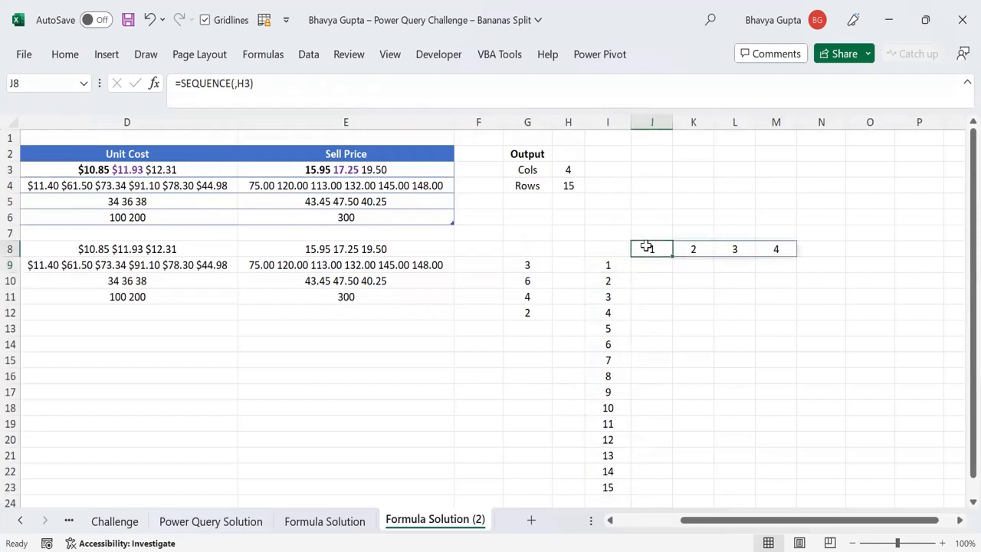
left_click(580, 267)
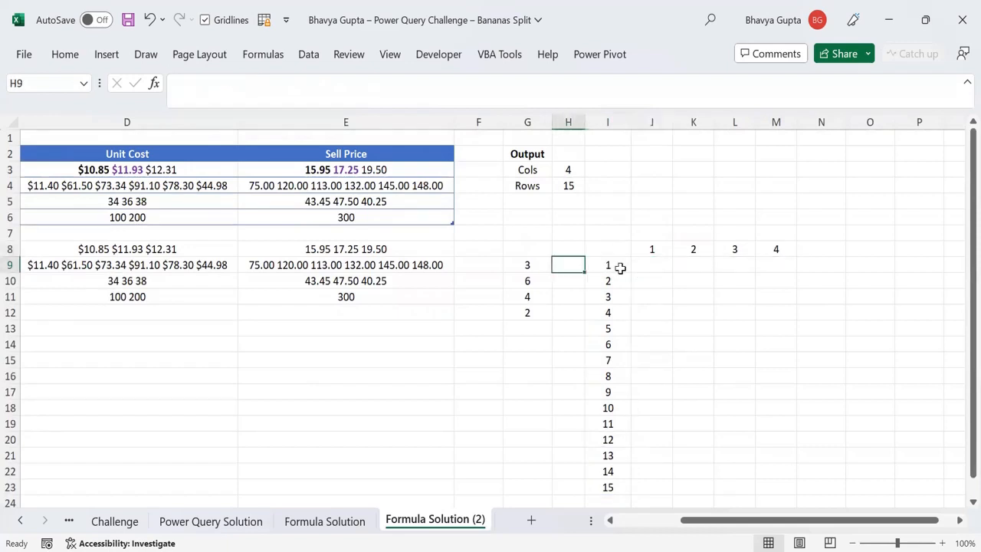
left_click(620, 268)
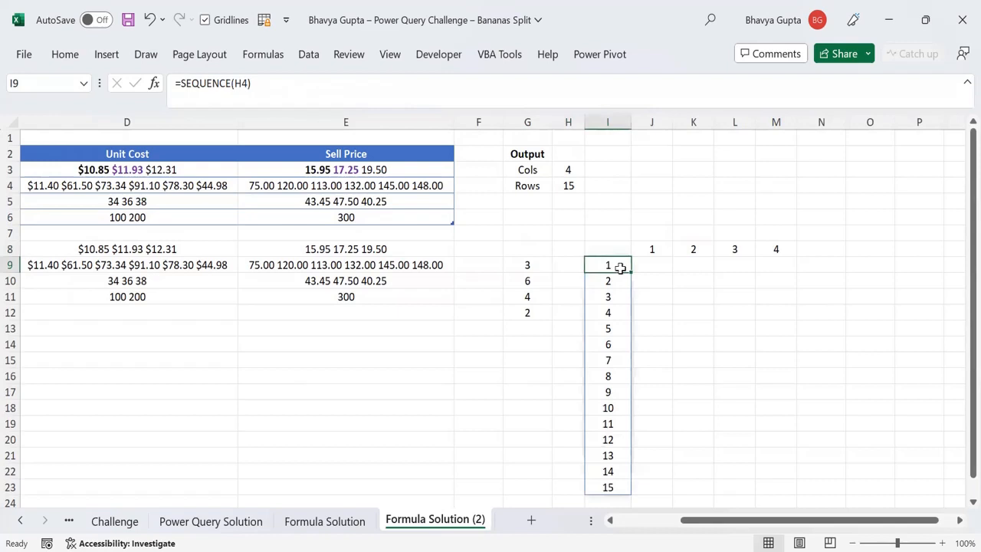
left_click_drag(620, 267, 621, 297)
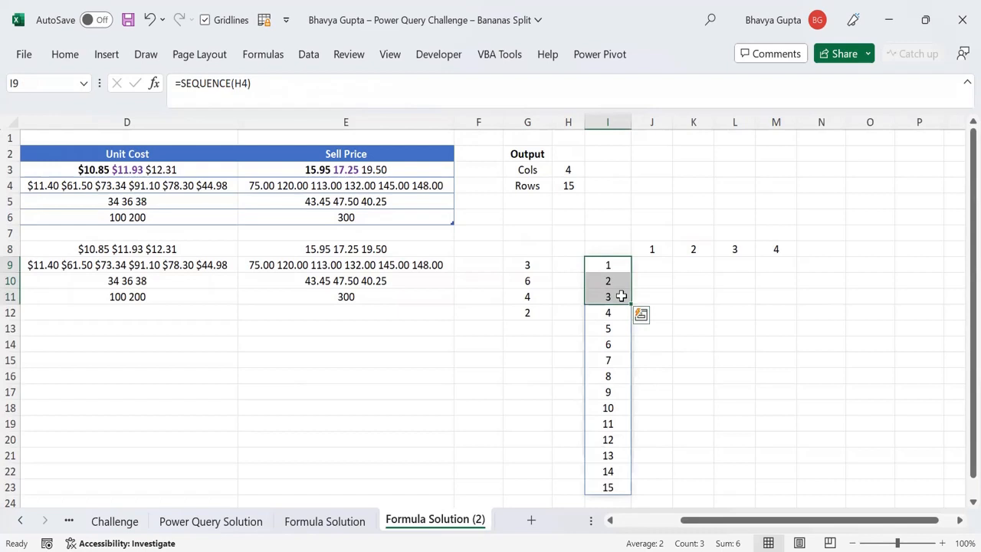
Compare the source table's rows with their expanded output rows for each ID on the Power Query Solution sheet
left_click_drag(418, 170, 95, 216)
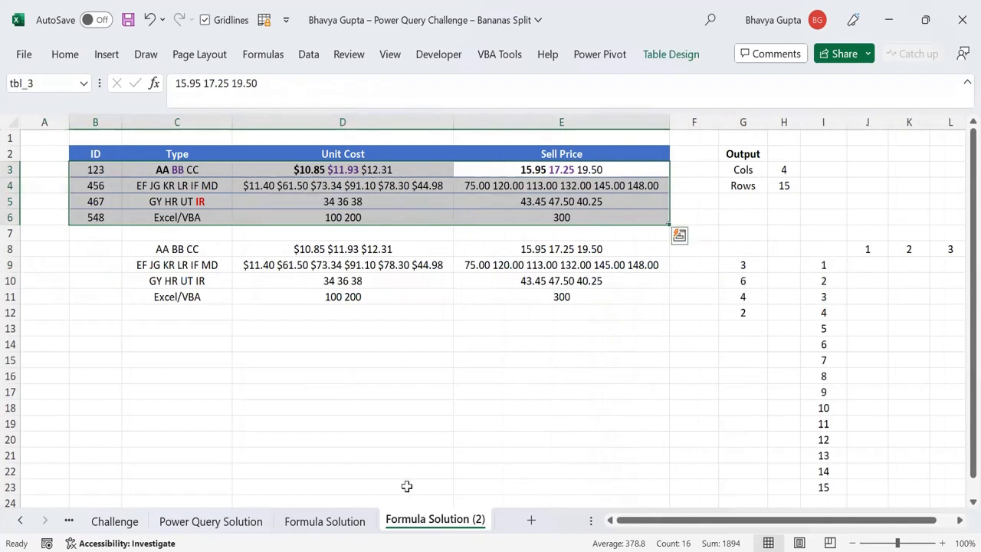
left_click(197, 524)
left_click_drag(694, 173, 910, 203)
left_click_drag(595, 165, 94, 166)
left_click_drag(790, 218, 919, 323)
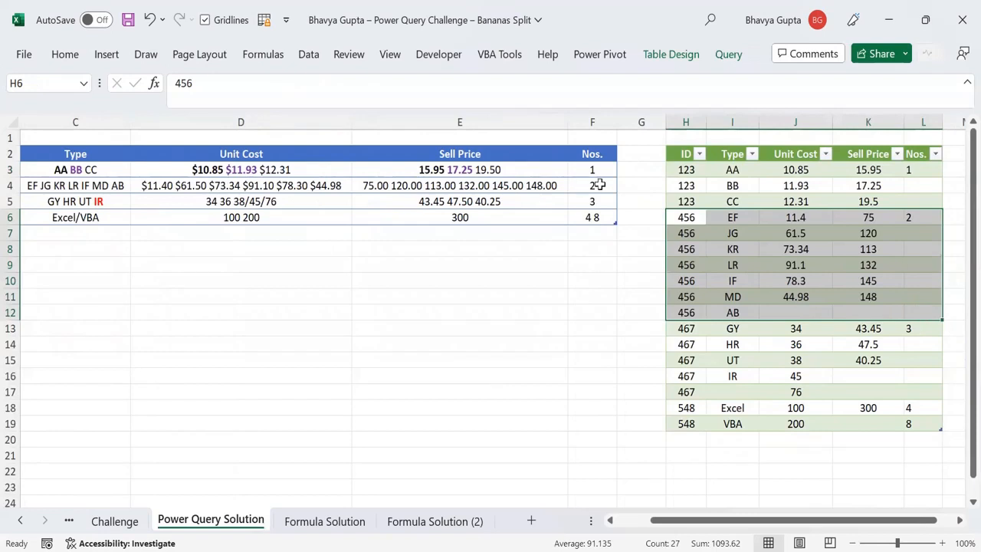
left_click_drag(598, 185, 110, 184)
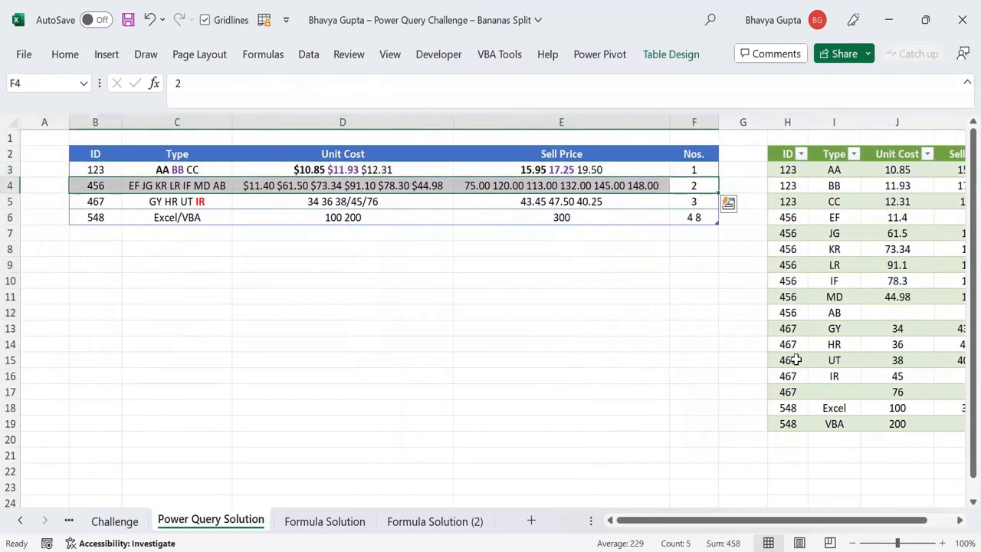
left_click_drag(790, 329, 919, 389)
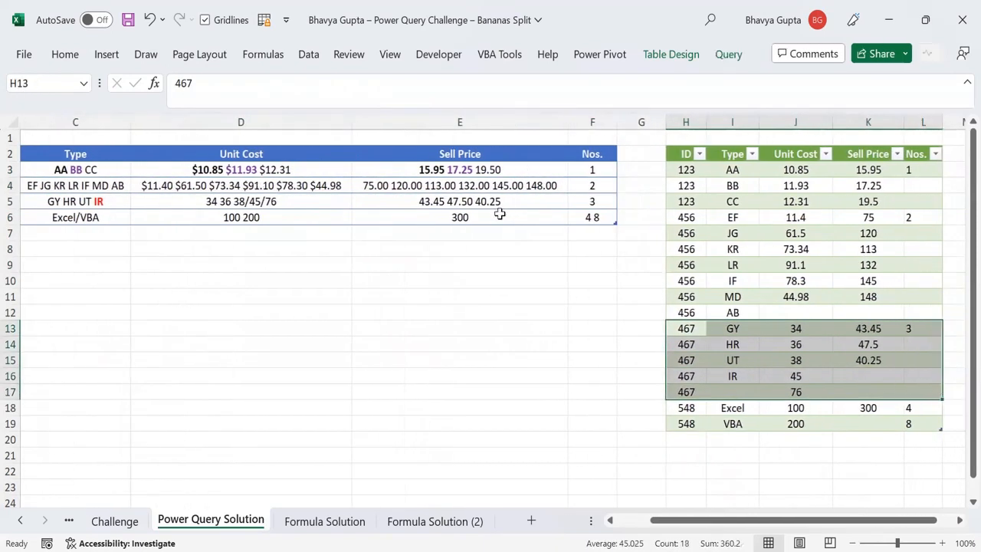
left_click_drag(685, 407, 912, 421)
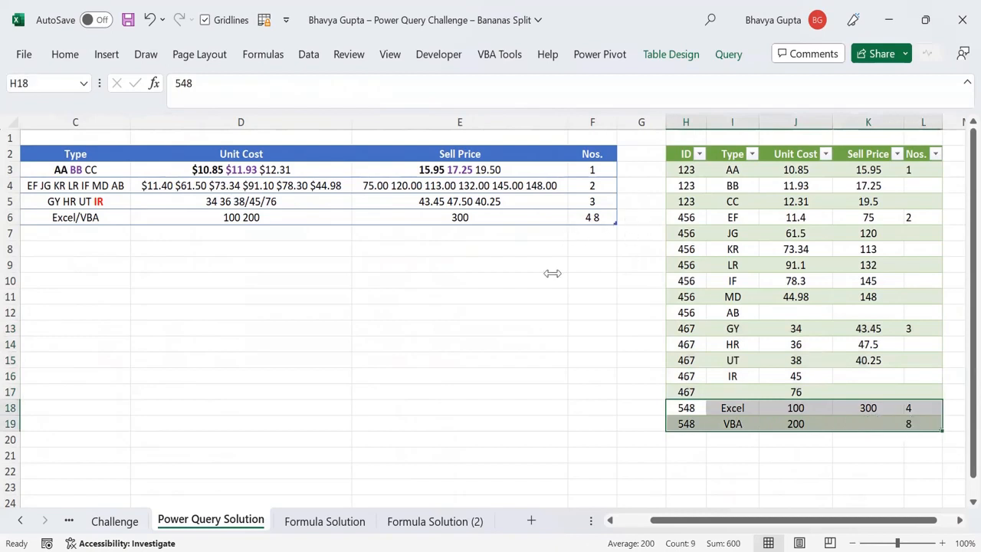
left_click(686, 312)
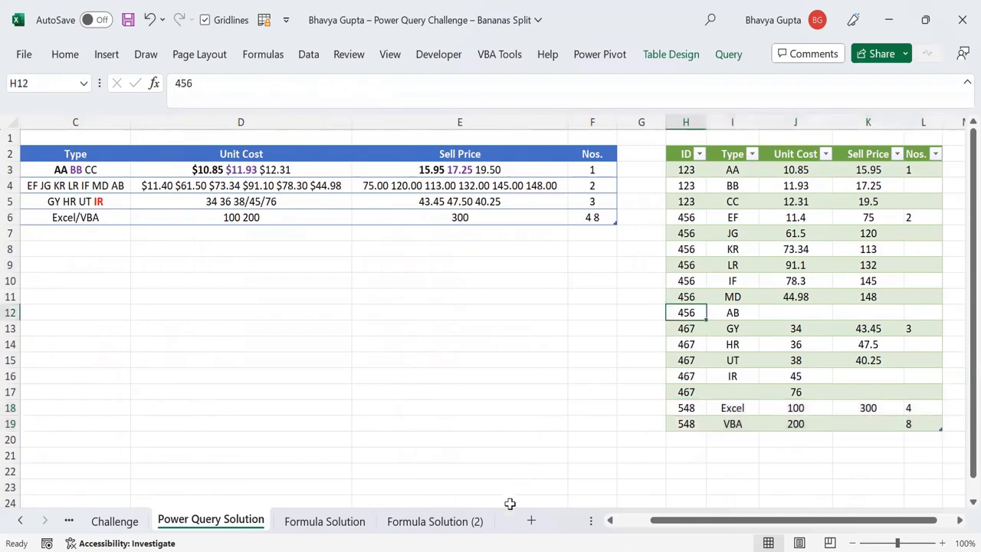
On the Formula Solution (2) sheet, enter the source row number 1 in J9, J10 and J11
left_click(328, 521)
left_click(423, 522)
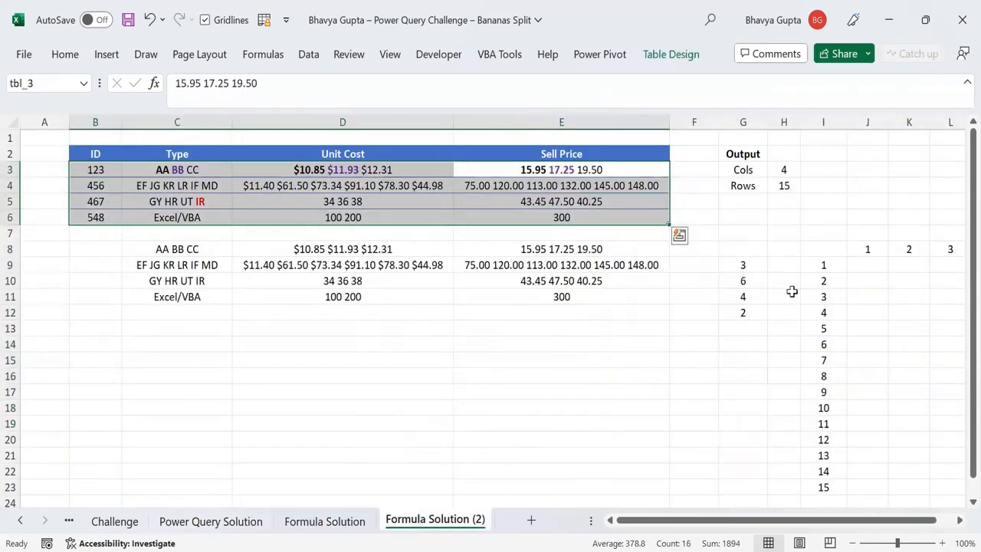
left_click(834, 262)
left_click(856, 262)
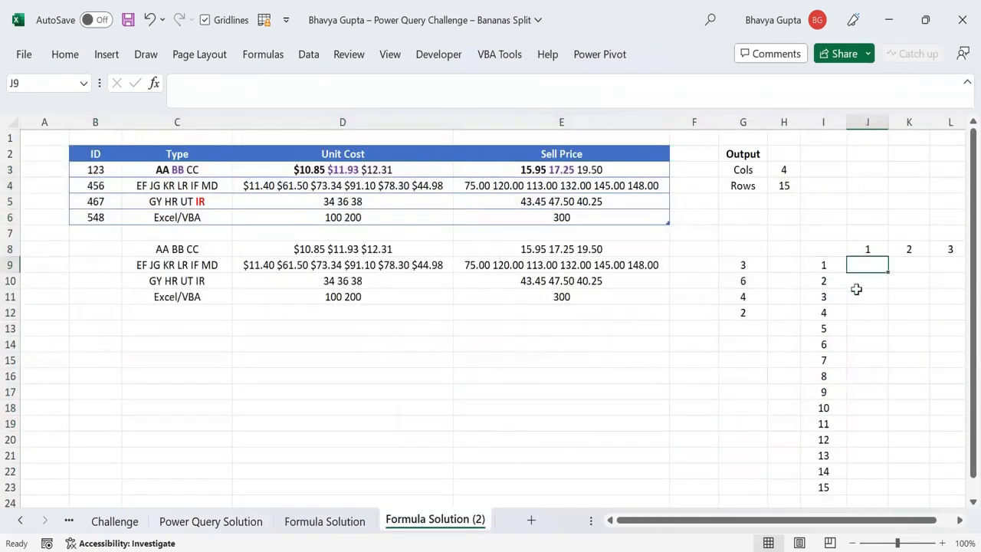
type("1")
key("Return")
type("1")
key("Return")
type("1")
key("Return")
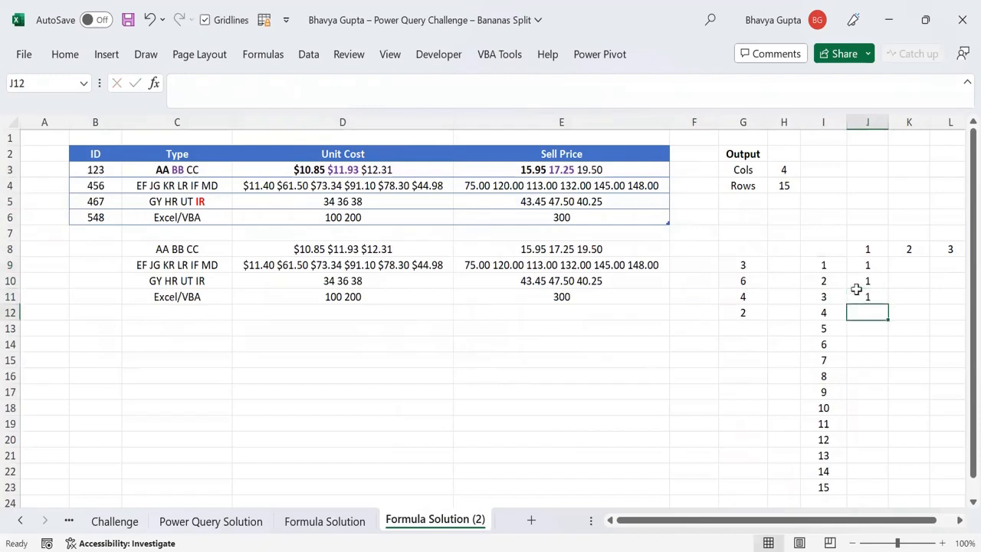
Enter the source row number 2 in J12:J14 and check the second source row's item count in G10
type("2")
key("Return")
type("2")
key("Return")
type("2")
key("Return")
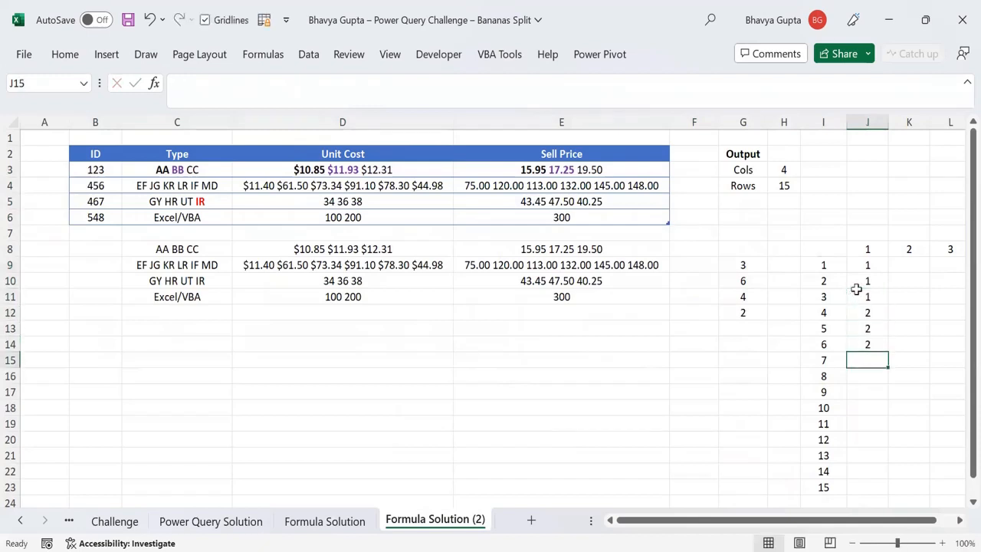
left_click(747, 283)
left_click_drag(873, 315, 875, 344)
left_click(745, 281)
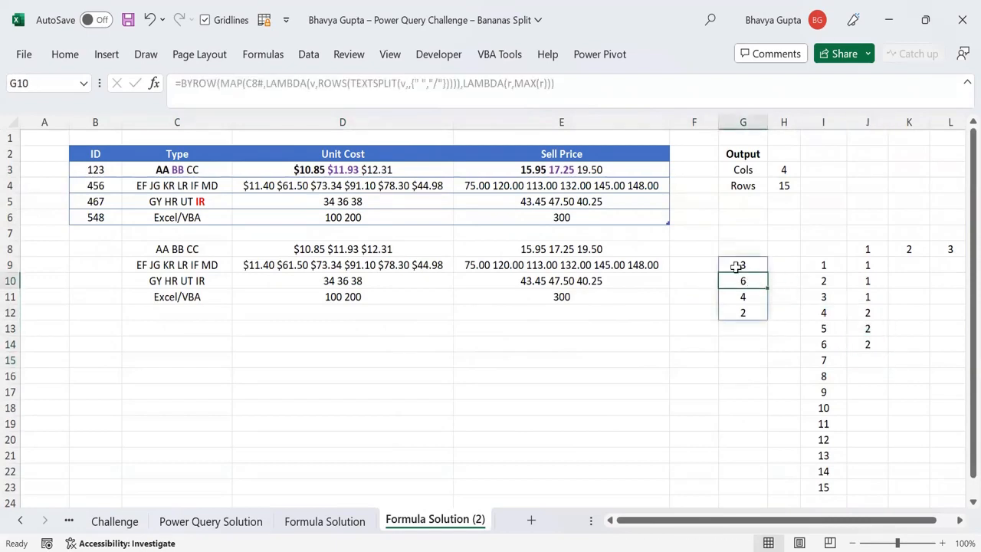
left_click(554, 183)
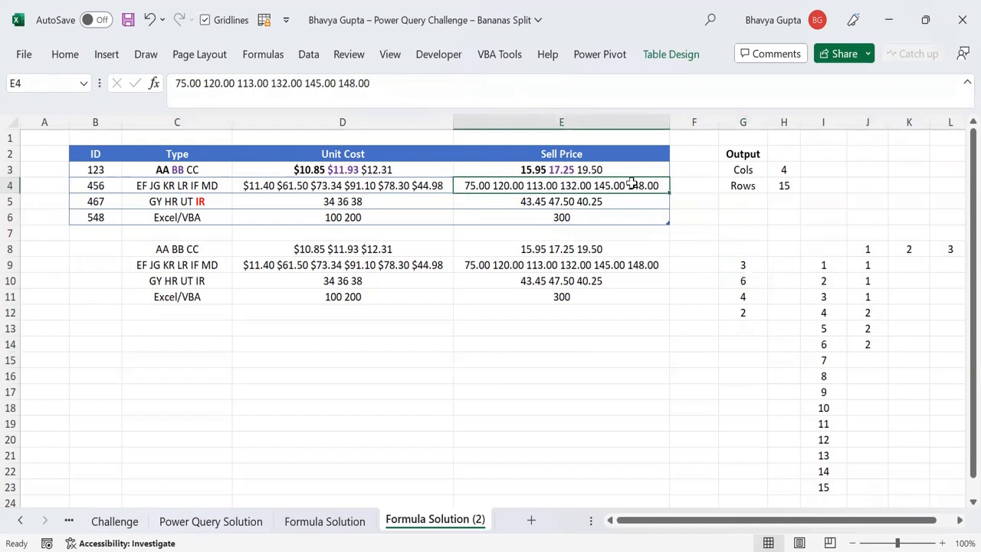
Continue the second source row's numbering by entering 2 in J15, J16 and J17
left_click(855, 359)
type("2")
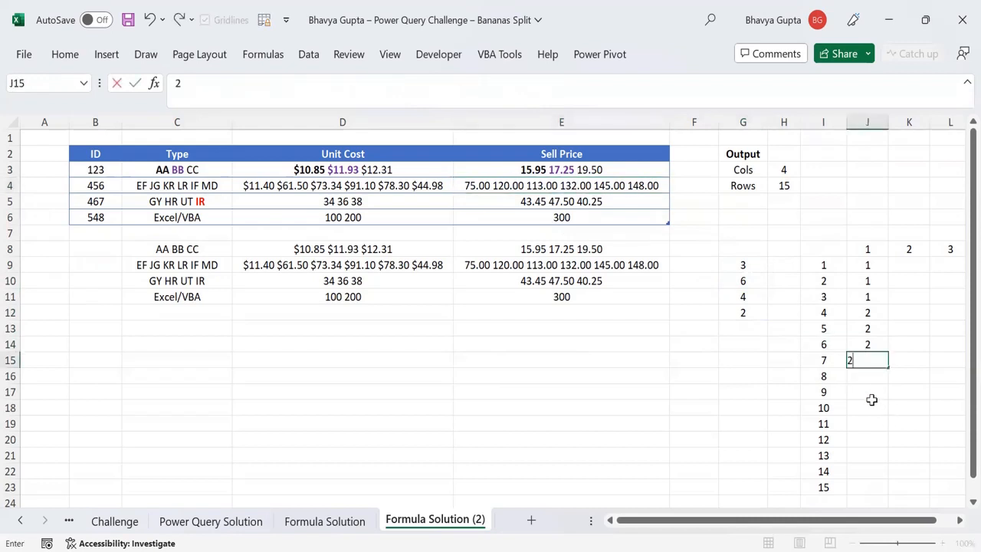
key("Return")
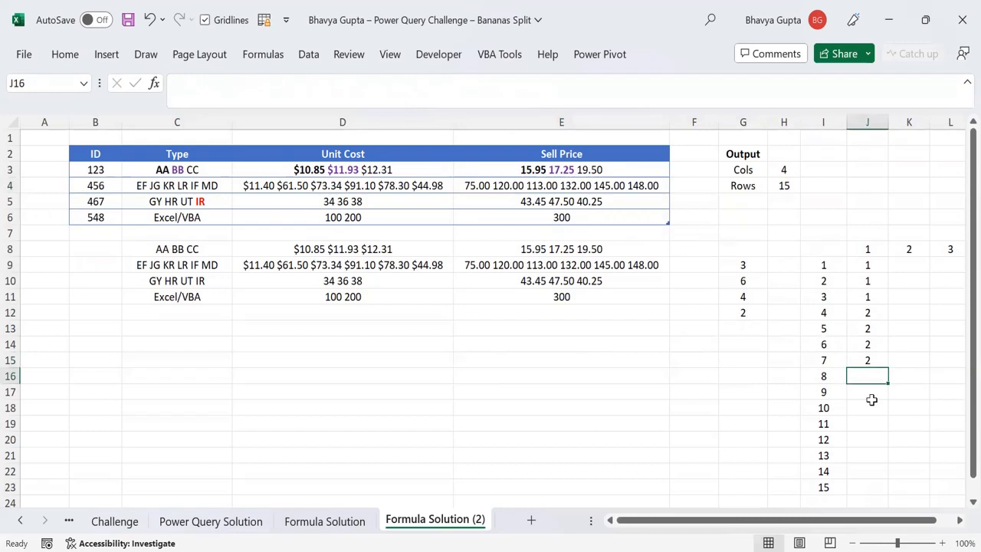
type("2")
key("Return")
type("2")
key("Return")
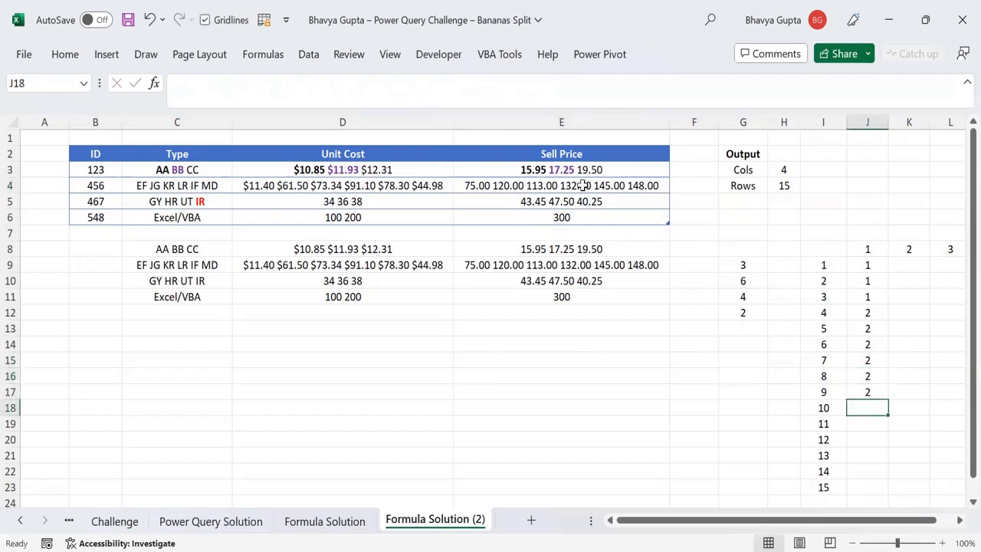
left_click(755, 296)
left_click(872, 412)
type("4")
key("Return")
type("4")
key("Return")
type("4")
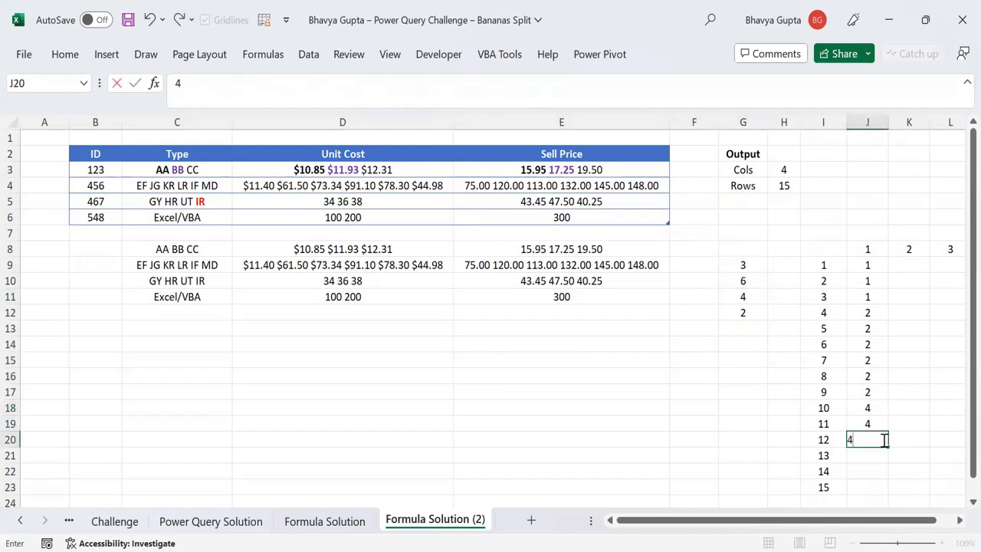
Enter the source row number 3 in J18:J21, replacing the wrong numbers already there
key("Up")
key("Up")
type("3")
key("Return")
type("3")
key("Return")
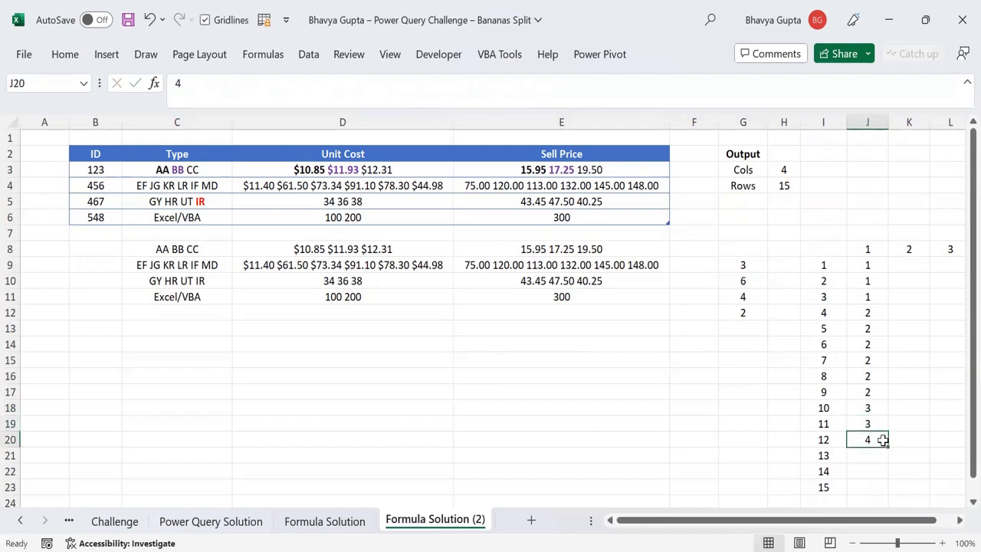
type("3 3 3")
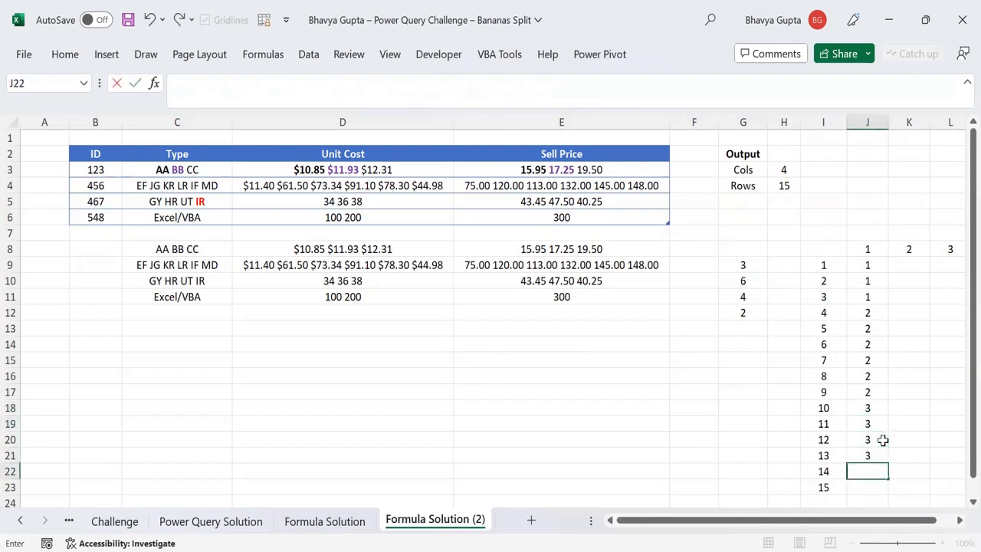
Fill the last two output rows by entering 4 in J22 and 2 in J23
key("Return")
type("2")
key("Return")
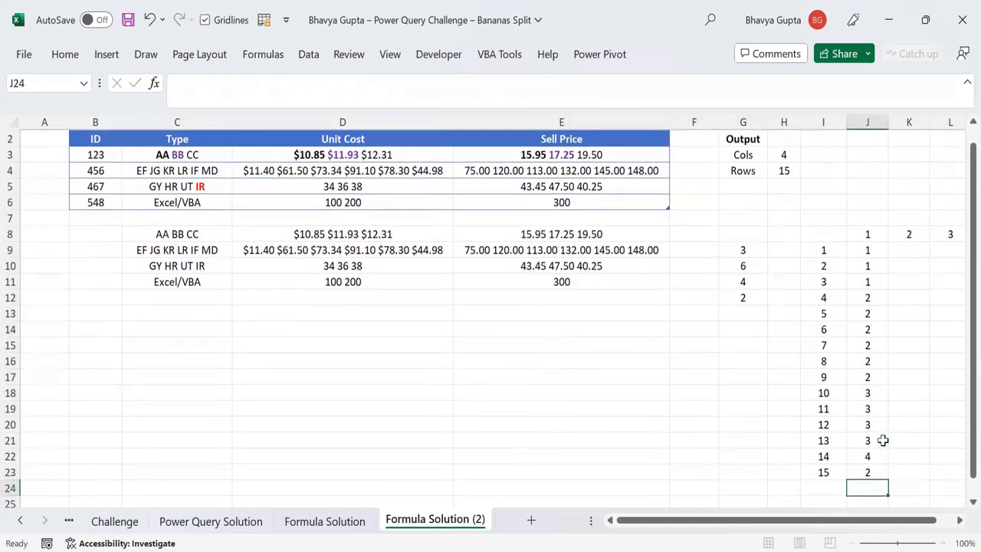
Compare the source row numbers in J9:J23 with the output row sequence in I9:I23
left_click_drag(860, 252, 854, 470)
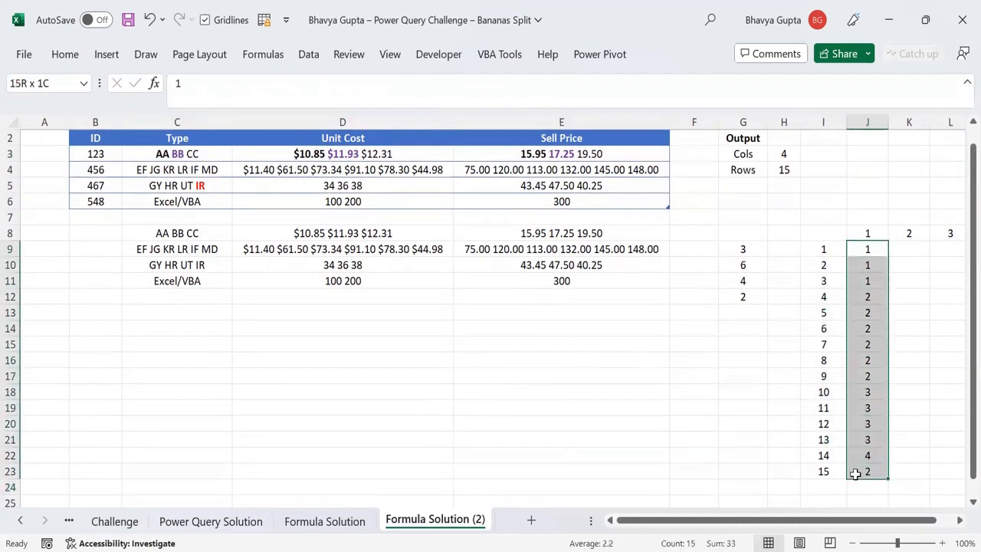
left_click(823, 255)
left_click_drag(822, 253, 805, 469)
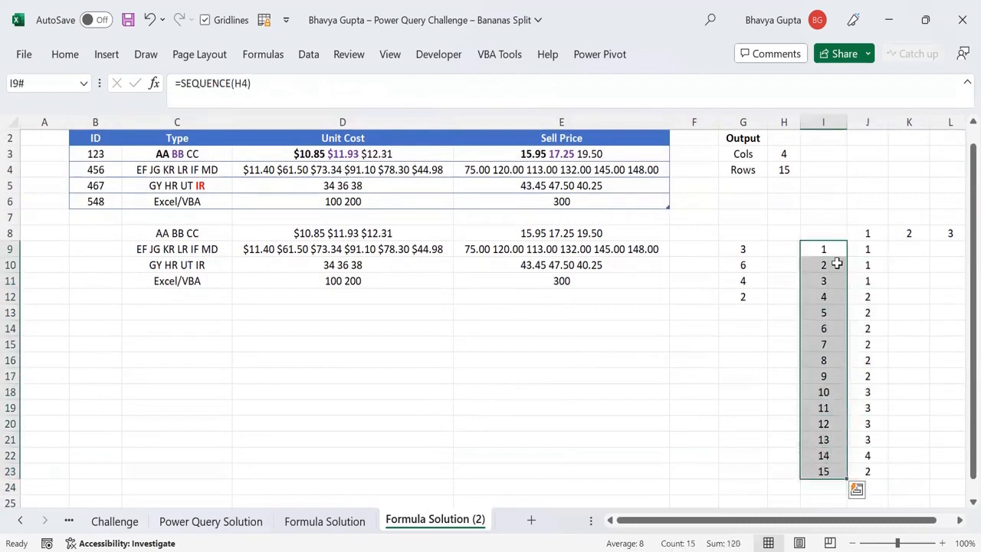
Move the output row sequence from I9 to H9 and the column number sequence from J8 up to J7
left_click_drag(832, 241, 786, 249)
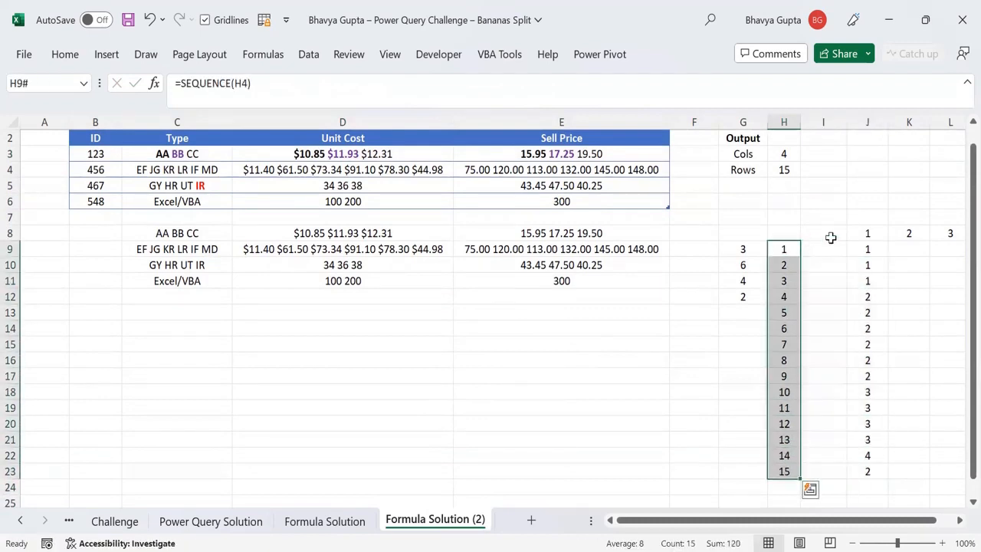
left_click(828, 236)
left_click(873, 236)
left_click_drag(872, 236, 871, 220)
left_click(827, 247)
left_click(854, 199)
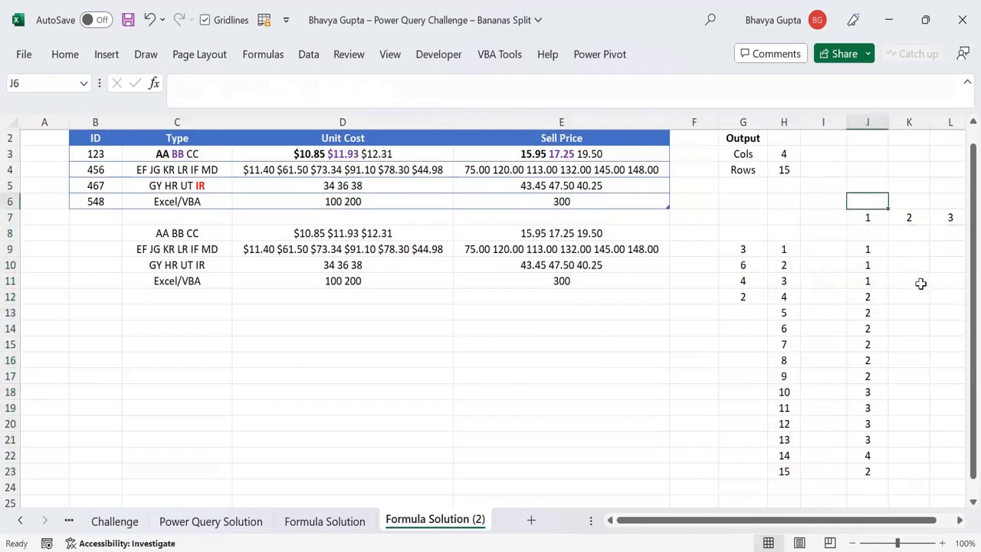
Add the bold heading "Row Nos." in I8
left_click(821, 234)
type("Row")
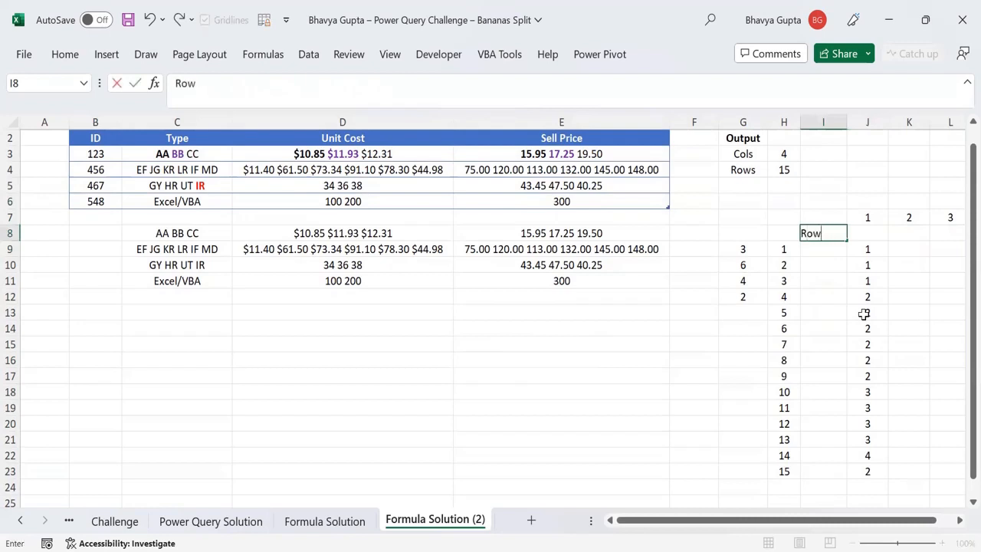
type(" Nos.")
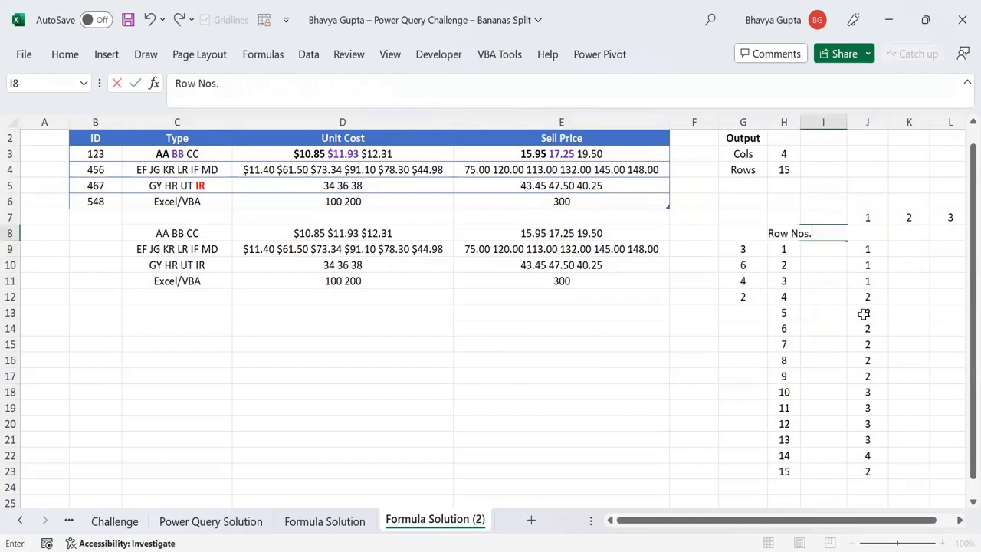
key("Return")
key("Up")
key("ctrl+b")
key("Right")
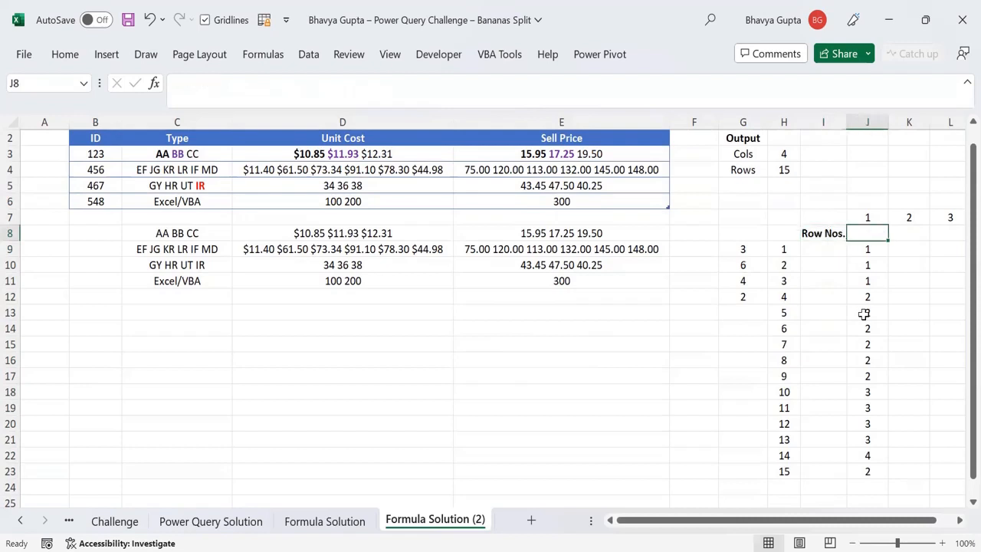
Correct the last source row number in J23 to 4
key("Down")
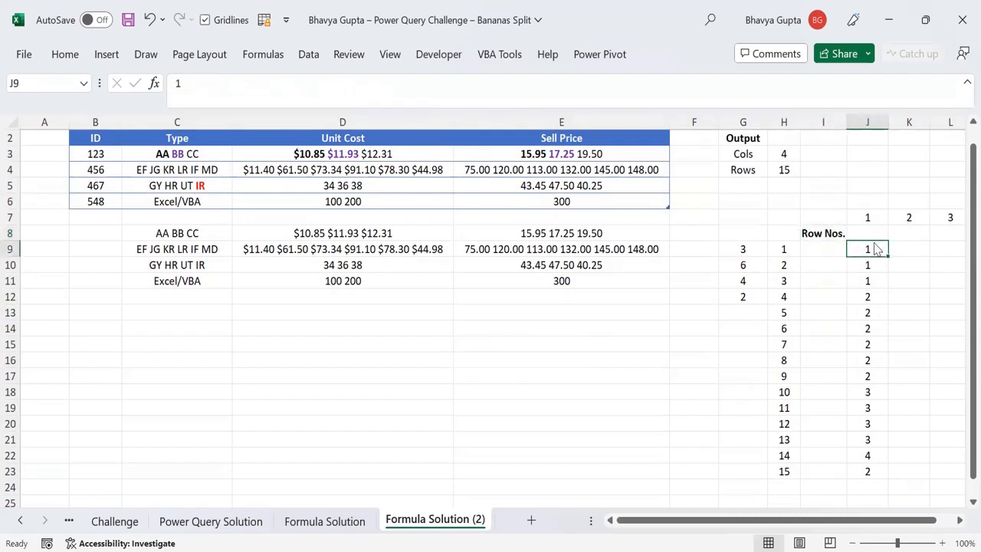
left_click_drag(872, 248, 866, 472)
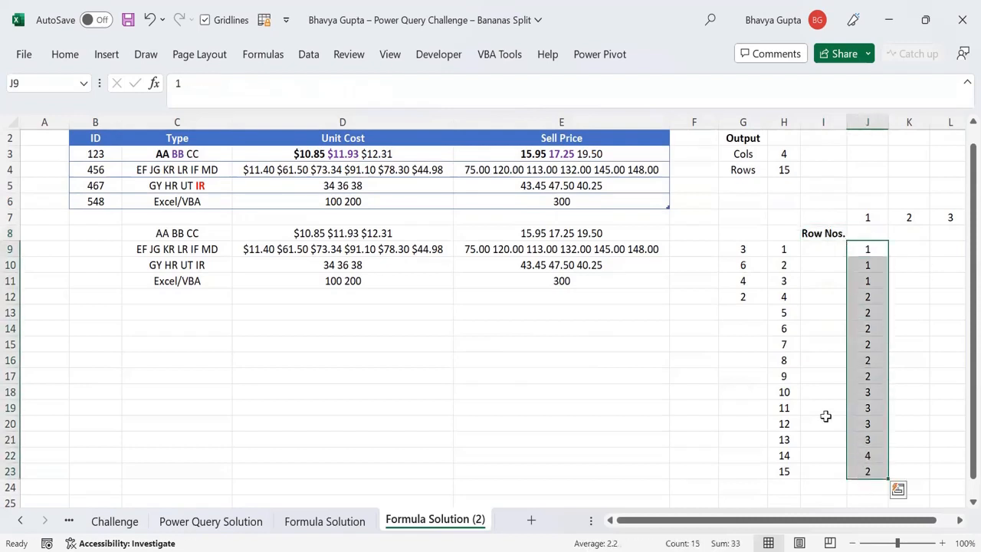
left_click(858, 471)
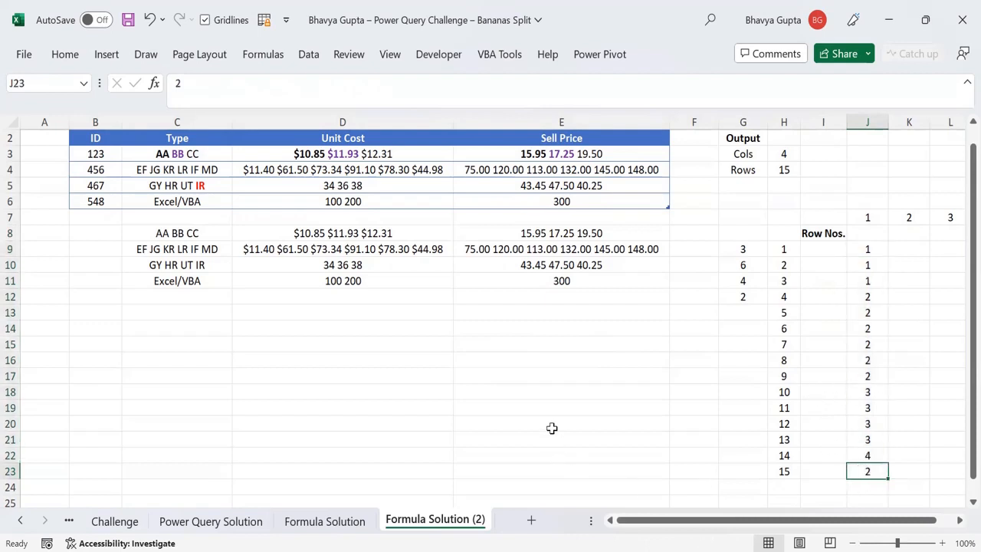
type("4")
key("Return")
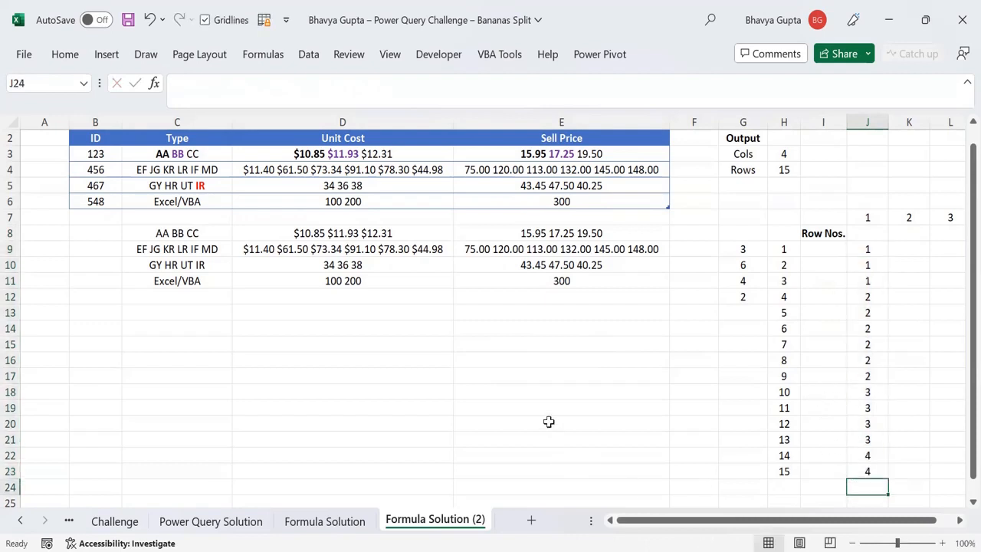
Compare the output row sequence in H9:H23 with the source row numbers in J9:J23
left_click_drag(862, 247, 866, 471)
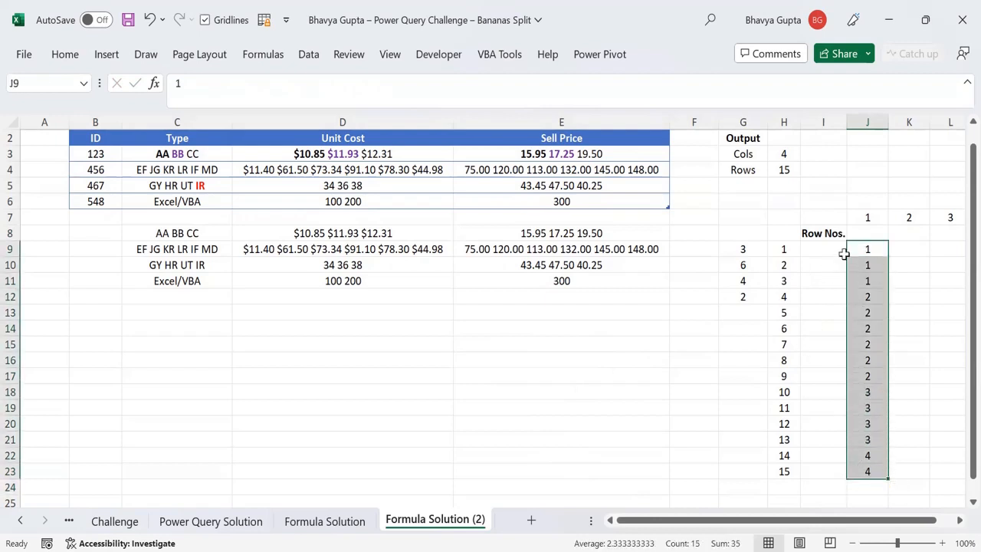
left_click(814, 249)
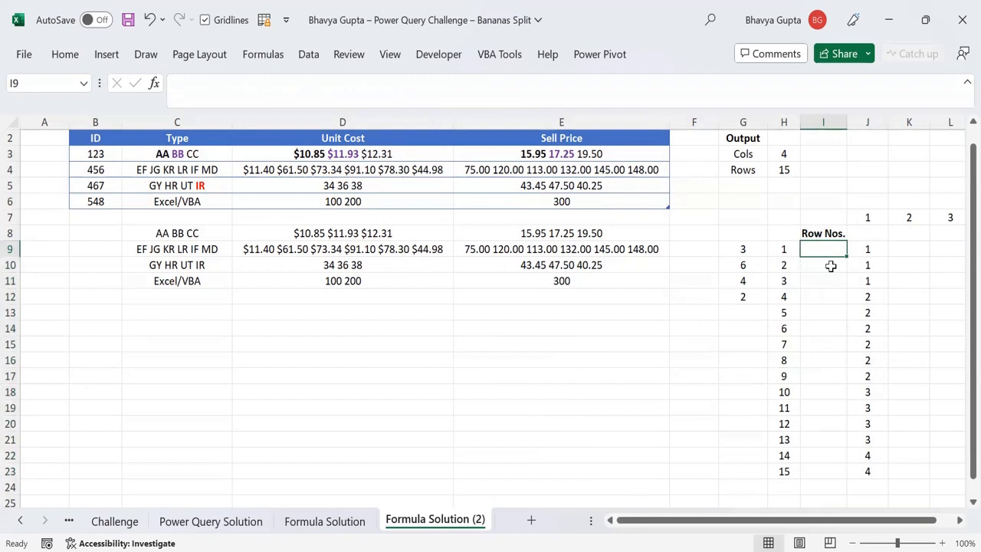
left_click_drag(793, 248, 839, 385)
left_click_drag(874, 251, 880, 467)
left_click_drag(785, 249, 784, 474)
left_click_drag(881, 251, 862, 475)
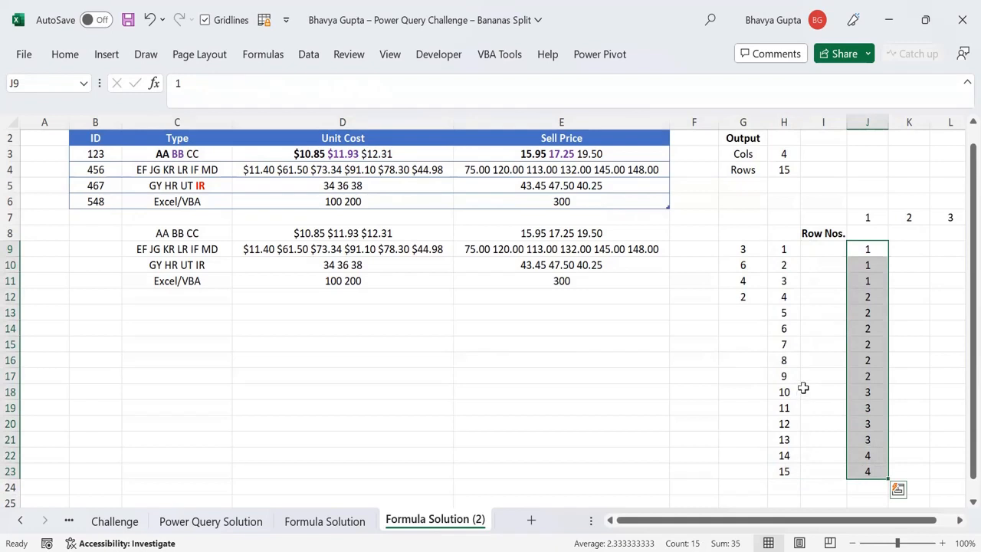
left_click(821, 253)
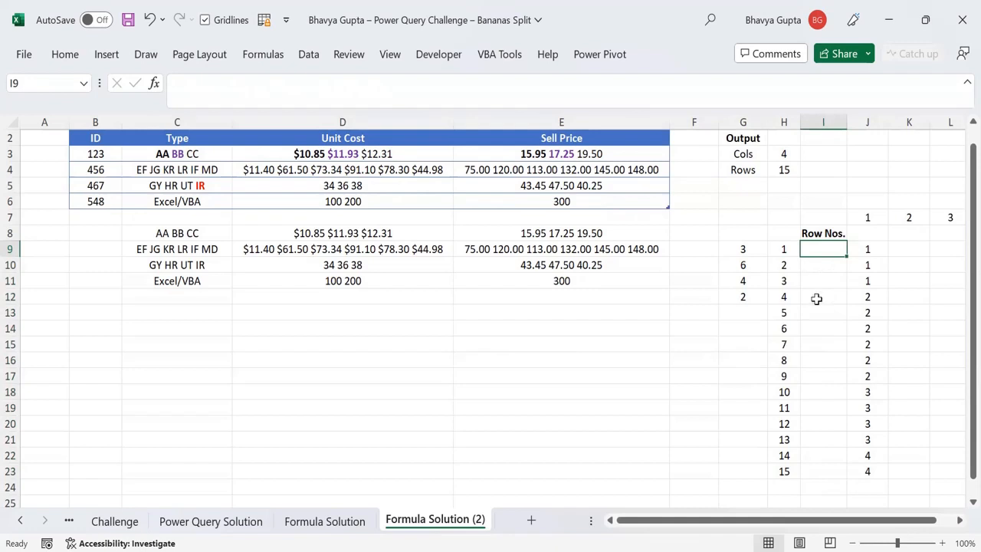
Shift the block G7:J10 one column to the right to free G9 for source row numbering
left_click_drag(777, 526, 859, 526)
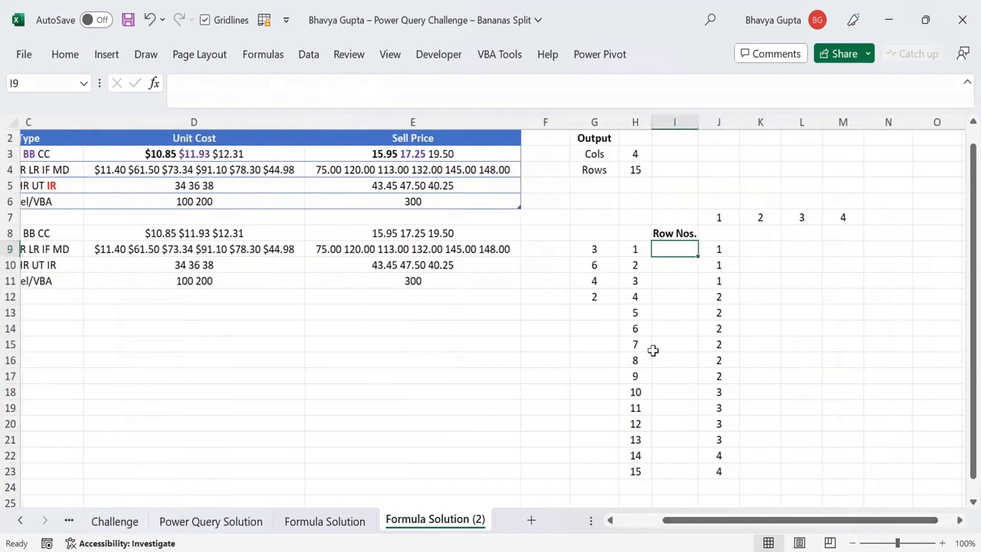
left_click(595, 251)
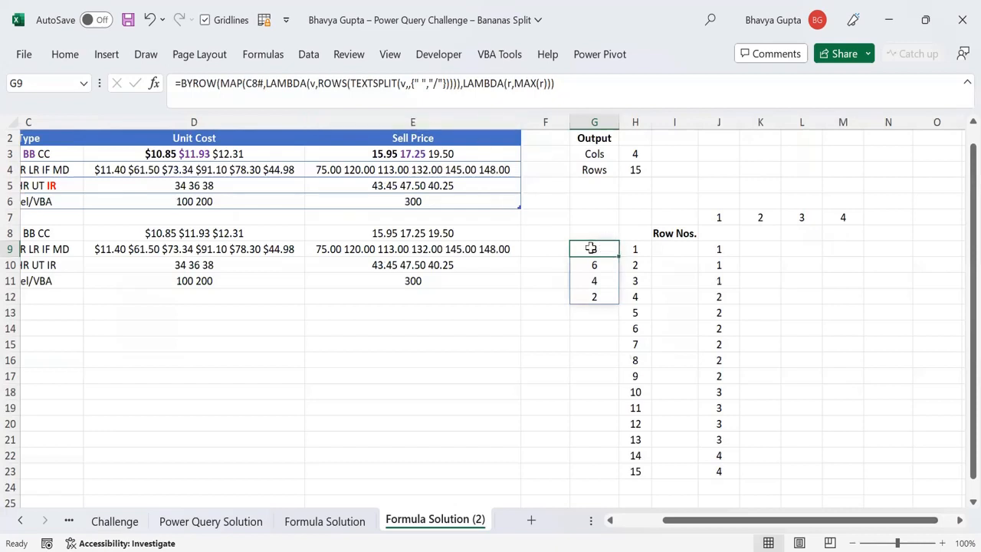
left_click(593, 218)
left_click_drag(594, 218, 705, 284)
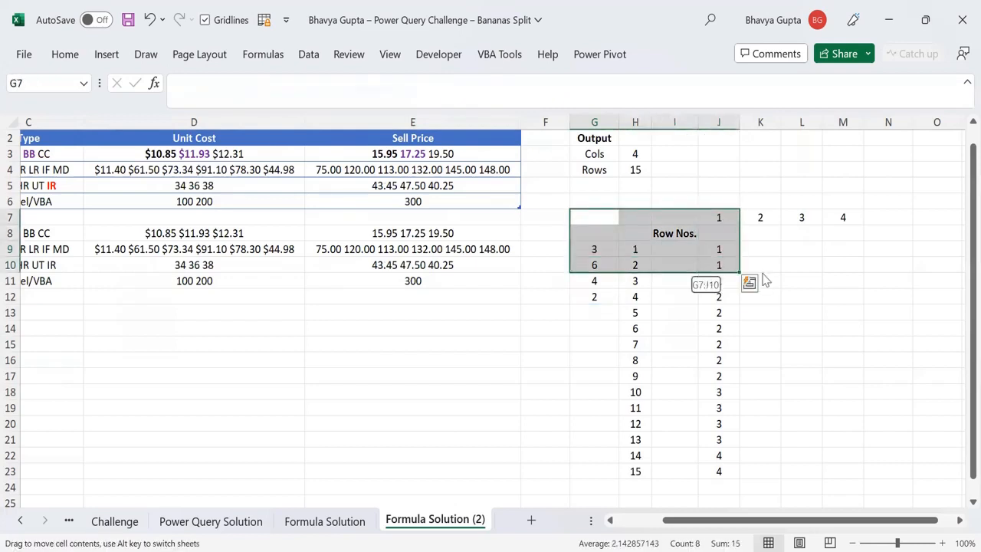
left_click_drag(765, 281, 748, 280)
Number the source rows in G9 with the formula =SEQUENCE(ROWS(tbl_3))
left_click(591, 250)
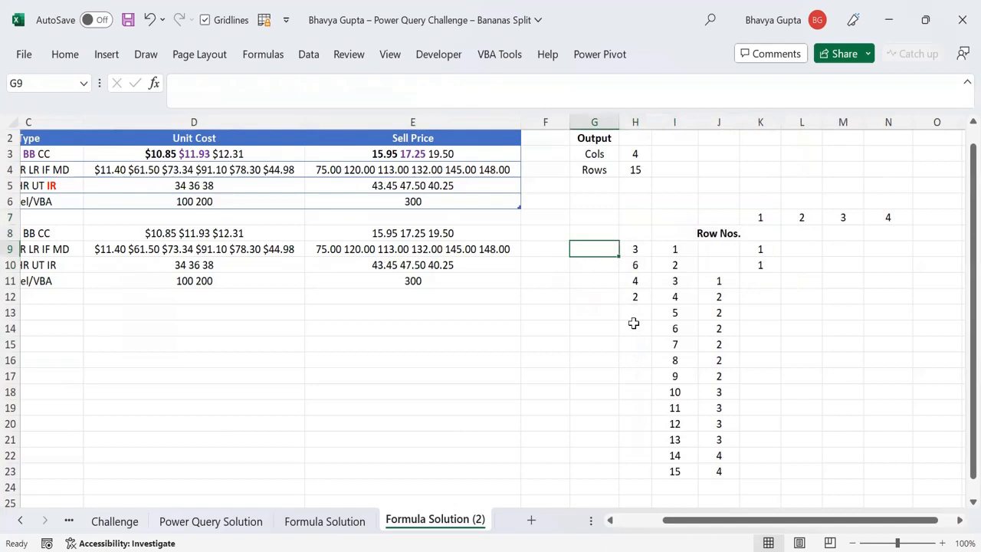
type("=")
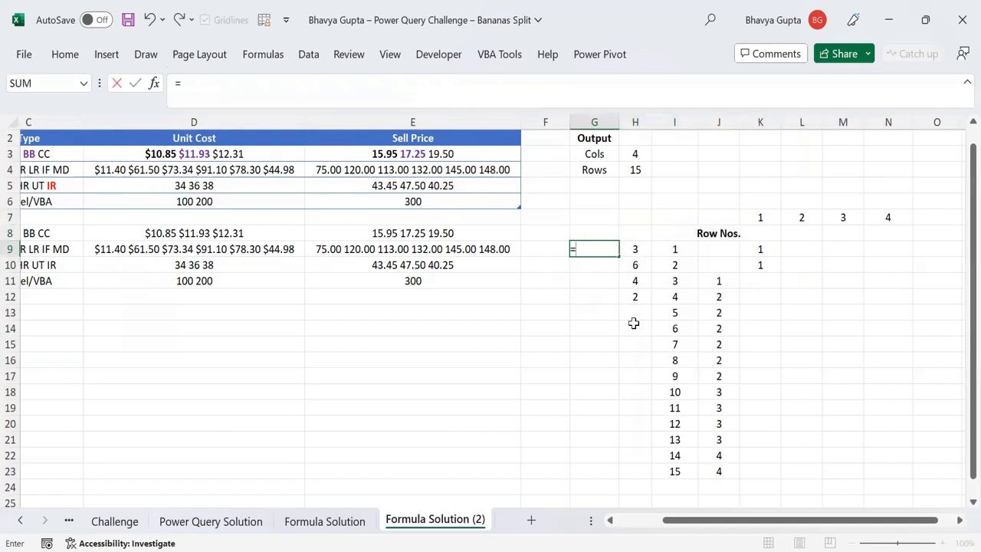
type("SEQUENCE(")
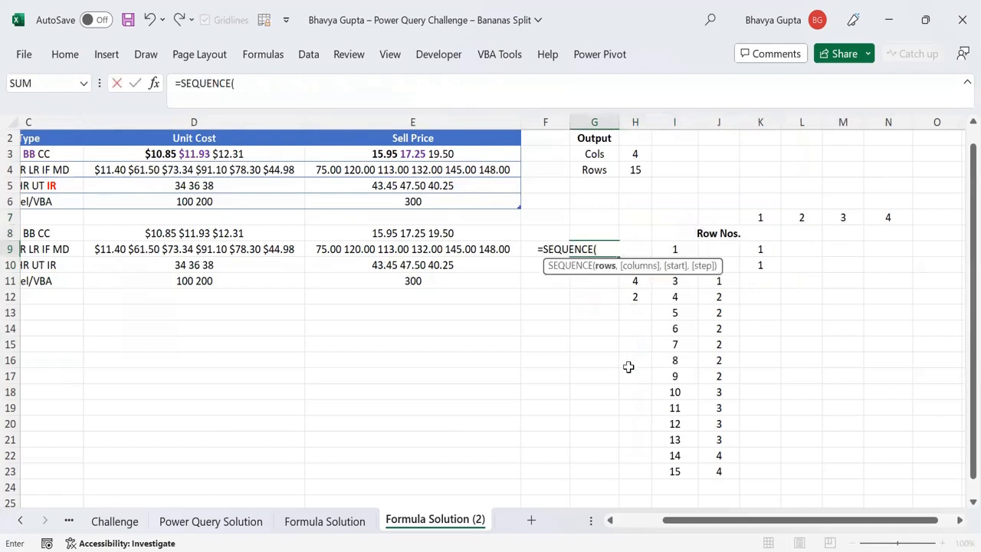
type("ROWS(")
left_click_drag(706, 528, 623, 525)
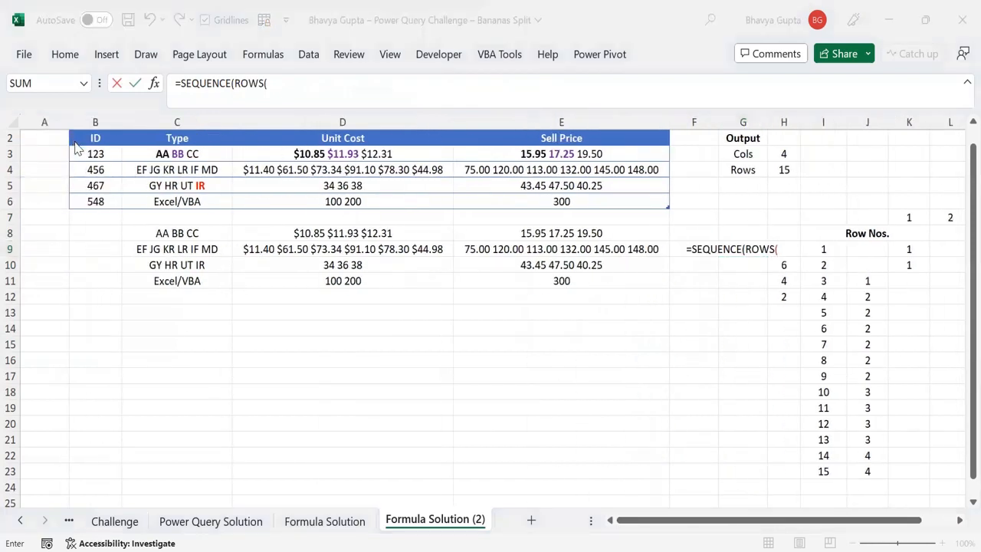
left_click(68, 124)
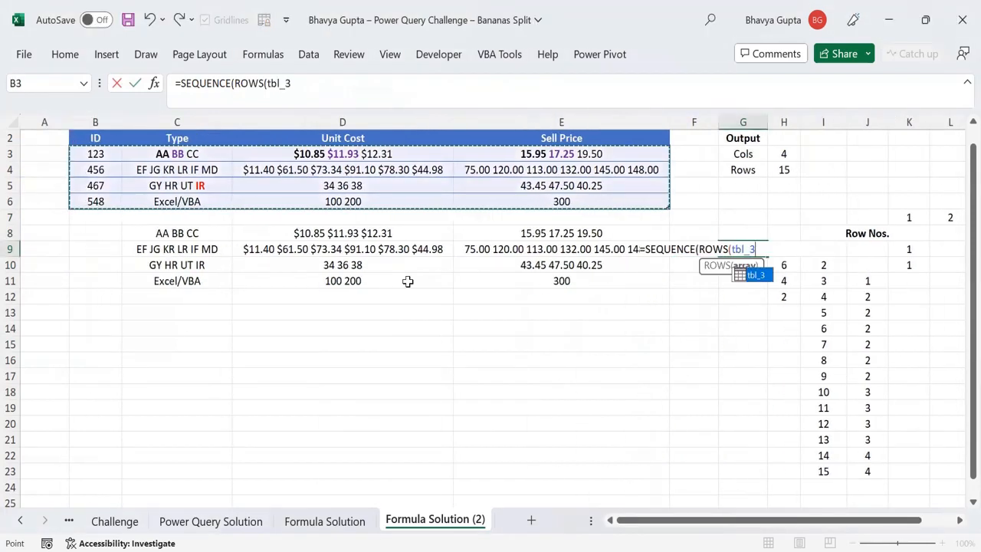
key("ctrl+Return")
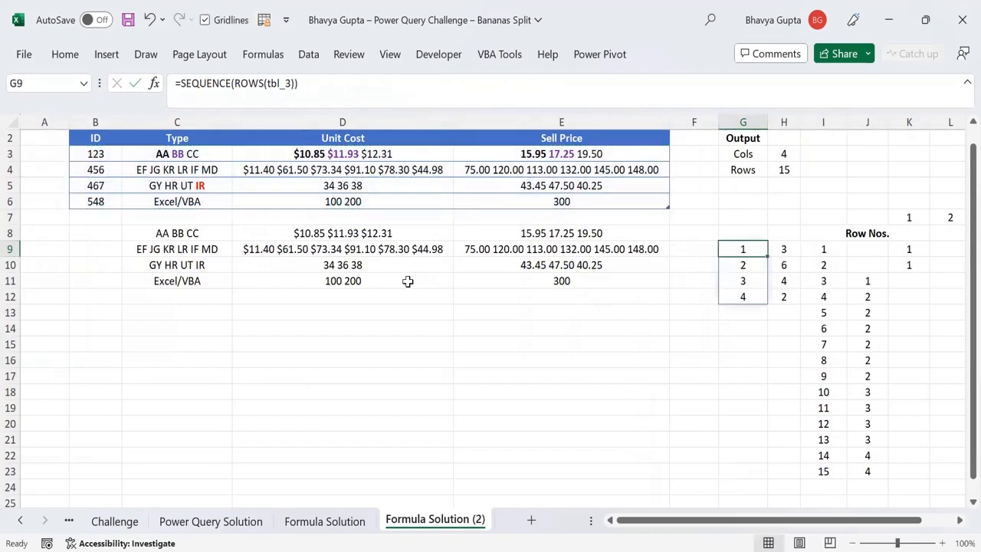
Move the remaining source row numbers from J11:J23 to K11:K23, in line with K9:K10
key("Right")
key("Right")
key("Right")
key("Right")
key("Right")
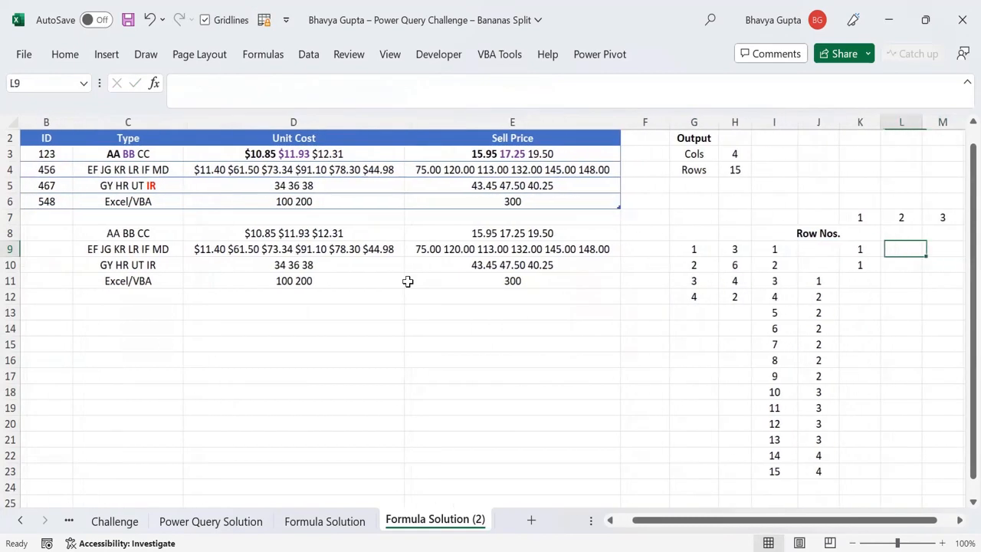
key("Left")
key("Left")
key("Down")
key("Down")
key("Down")
key("Up")
key("Up")
key("Up")
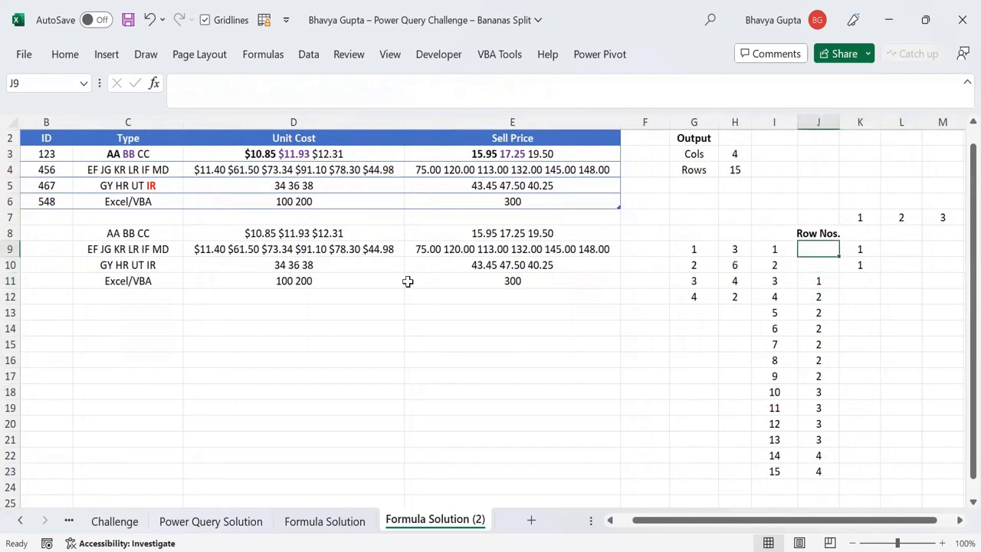
left_click_drag(861, 249, 866, 263)
left_click_drag(808, 281, 855, 442)
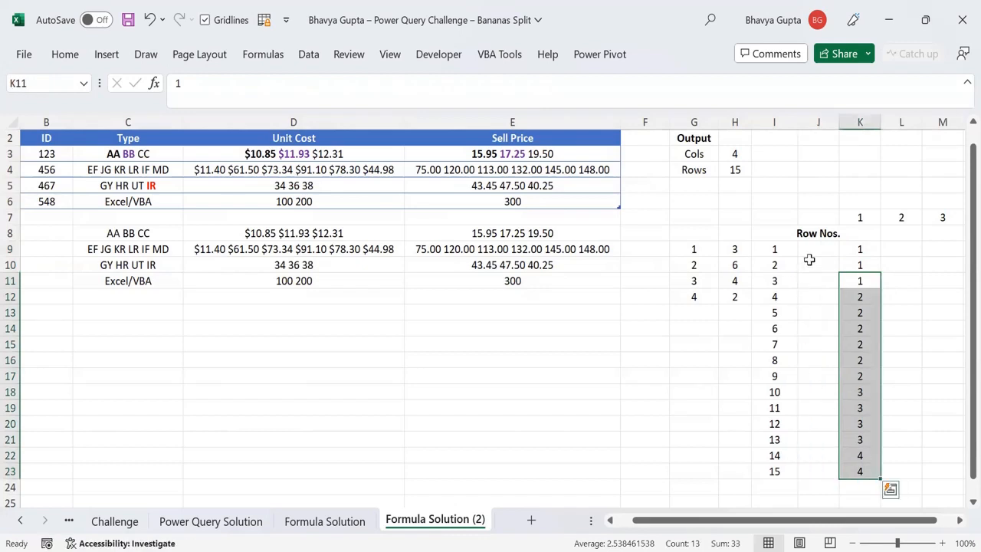
Examine how the output row numbers in I9:I23 group by source row
left_click(813, 249)
left_click_drag(771, 250, 789, 372)
left_click_drag(786, 400, 788, 471)
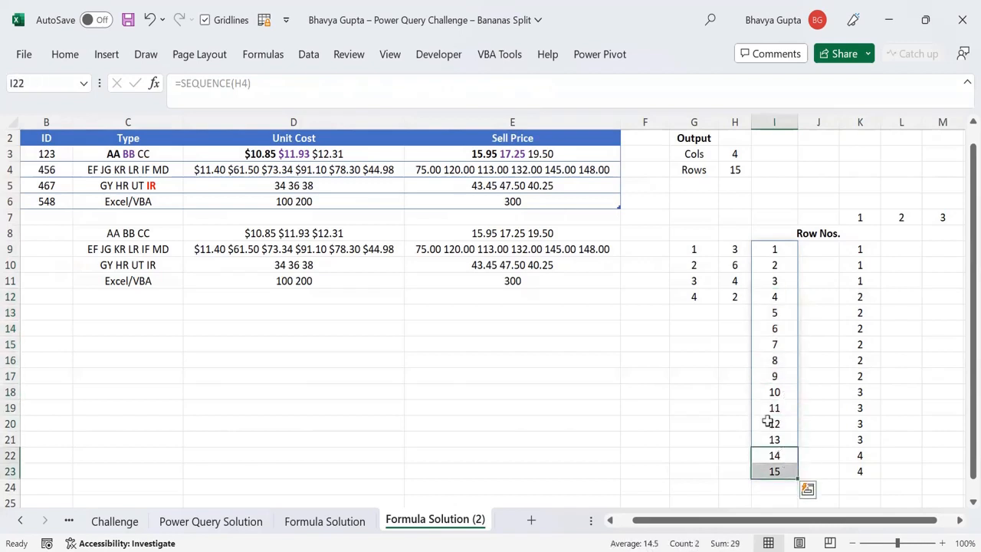
left_click(817, 248)
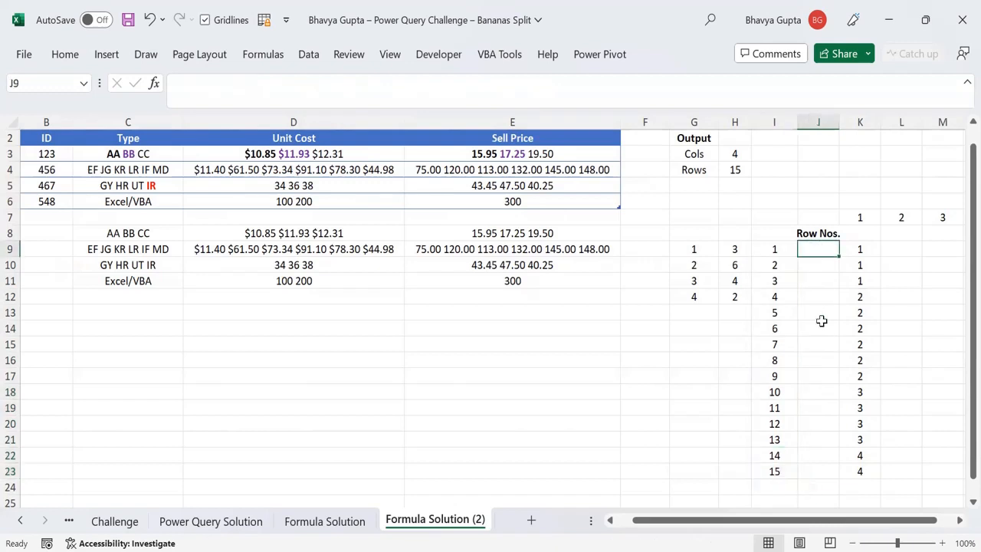
type("=")
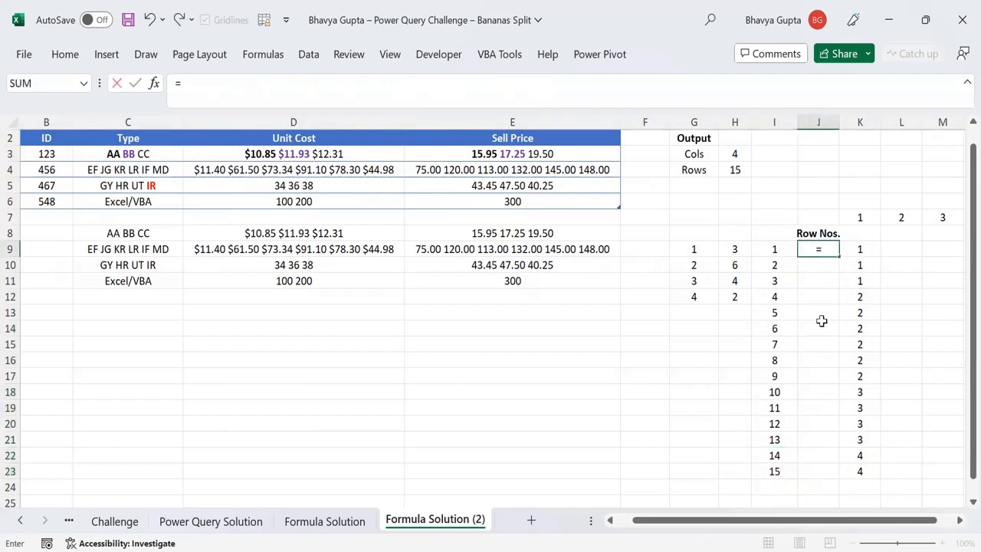
type("XLOOKUP(")
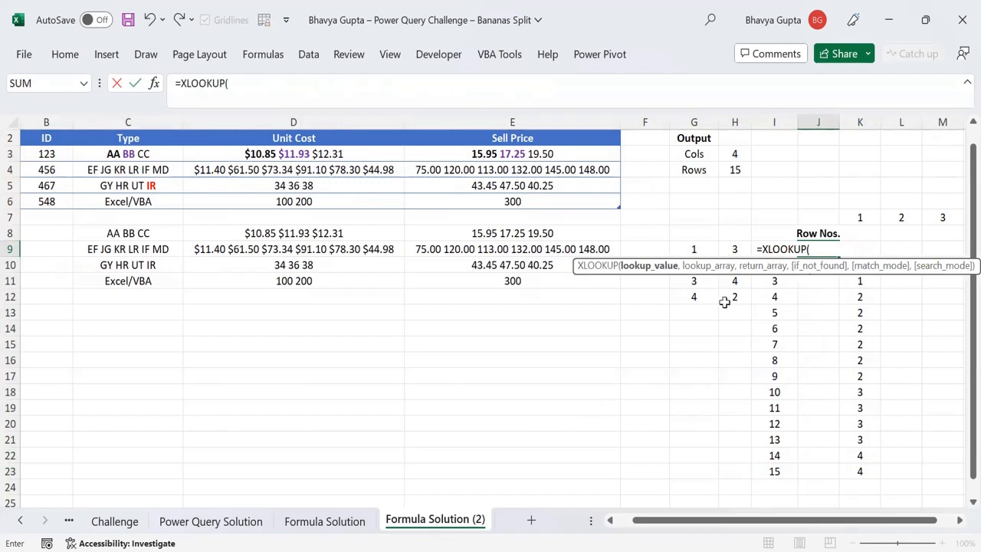
key("Left")
type("#")
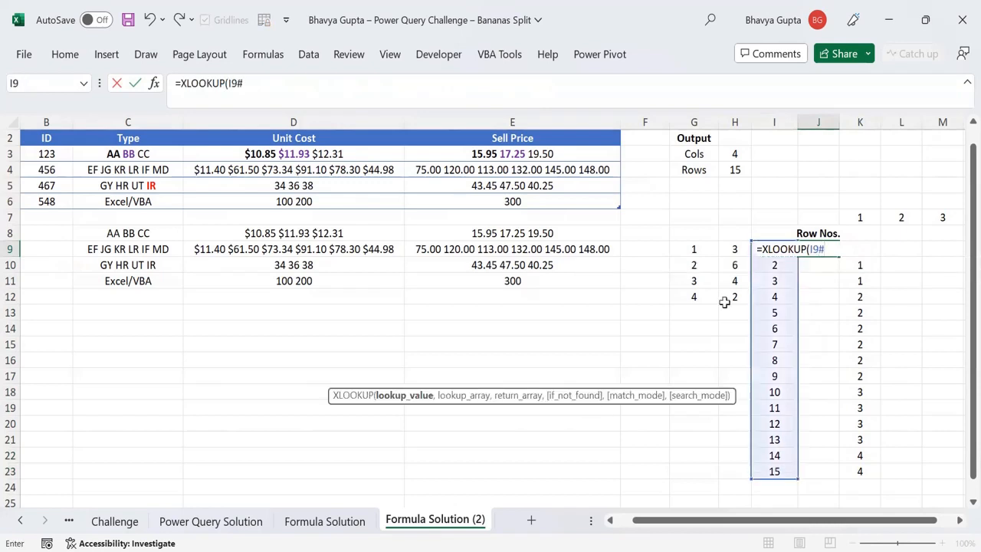
type(",")
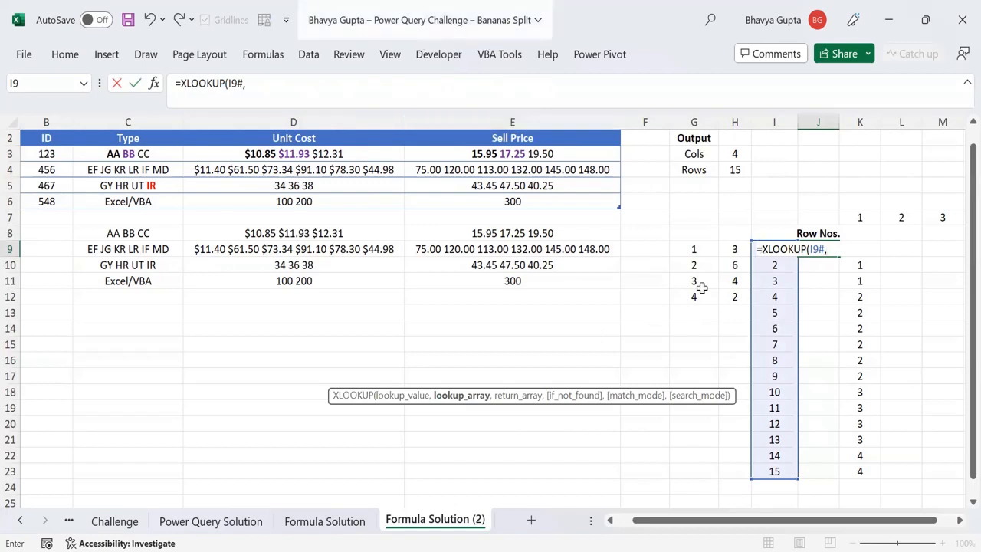
key("Escape")
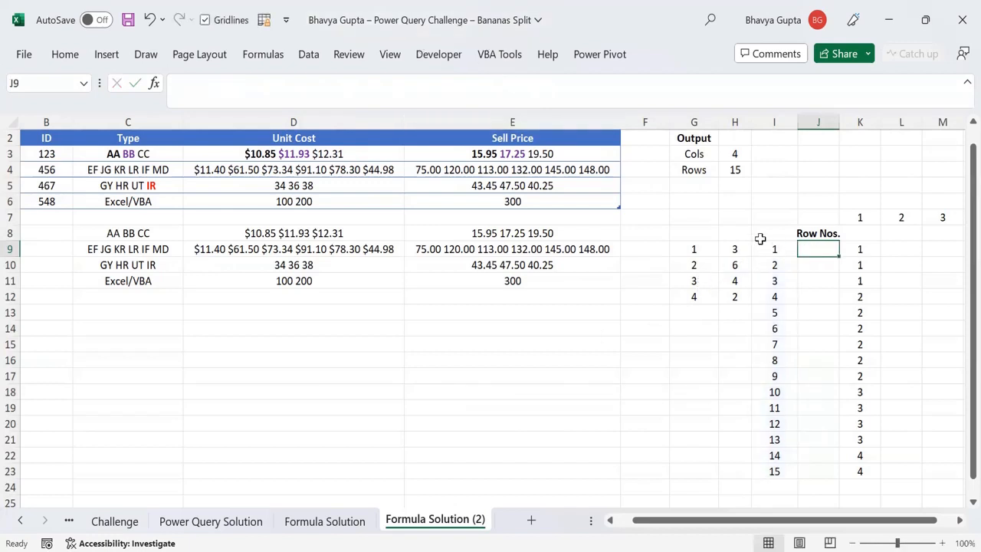
Insert a blank column I between the split counts and the output row sequence
left_click(774, 122)
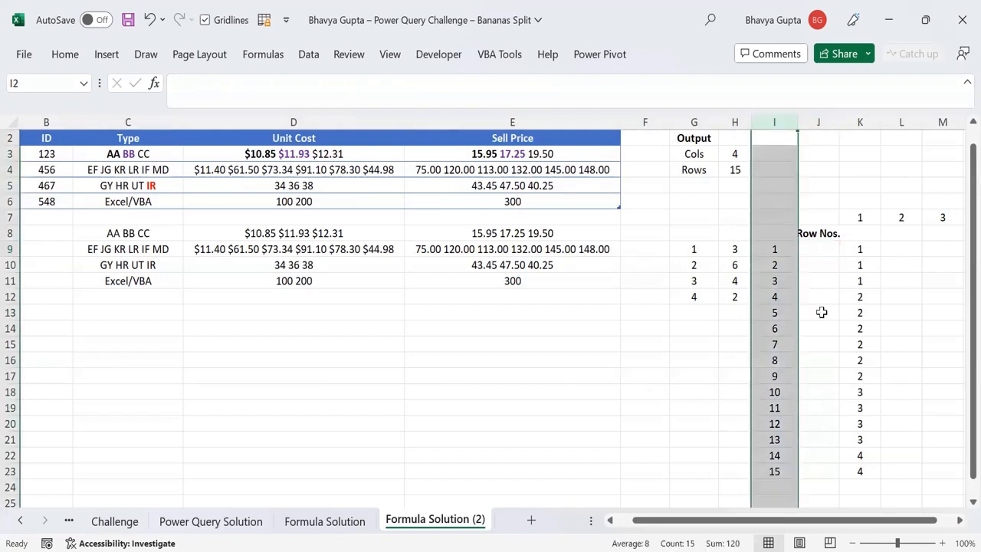
key("ctrl+shift+plus")
key("Down")
key("Down")
key("Down")
key("Down")
key("Down")
key("Down")
key("Down")
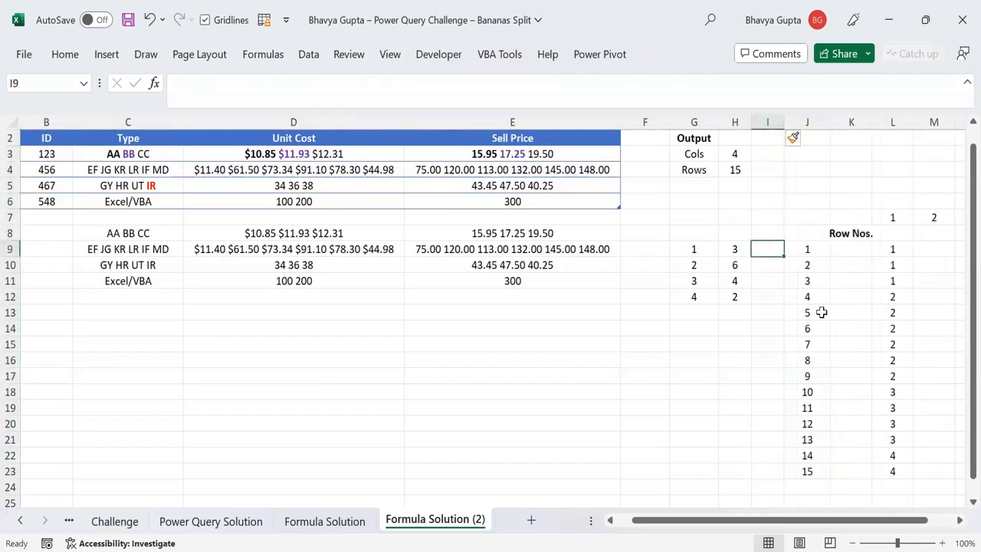
Calculate the running total of the split counts in I9 with the formula =SCAN(0,H9#,LAMBDA(x,y,x+y))
left_click_drag(743, 247, 746, 298)
left_click(768, 245)
type("=s")
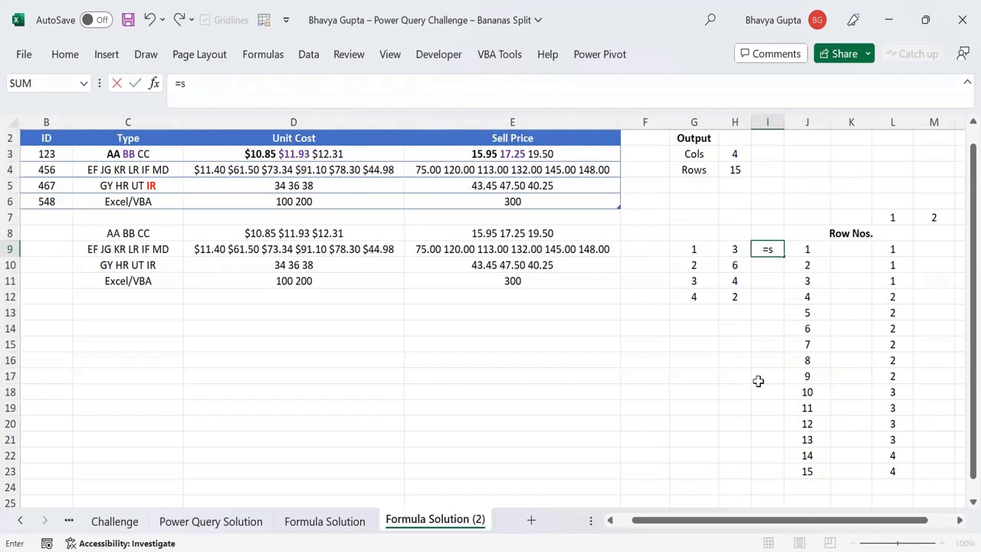
type("c")
key("Tab")
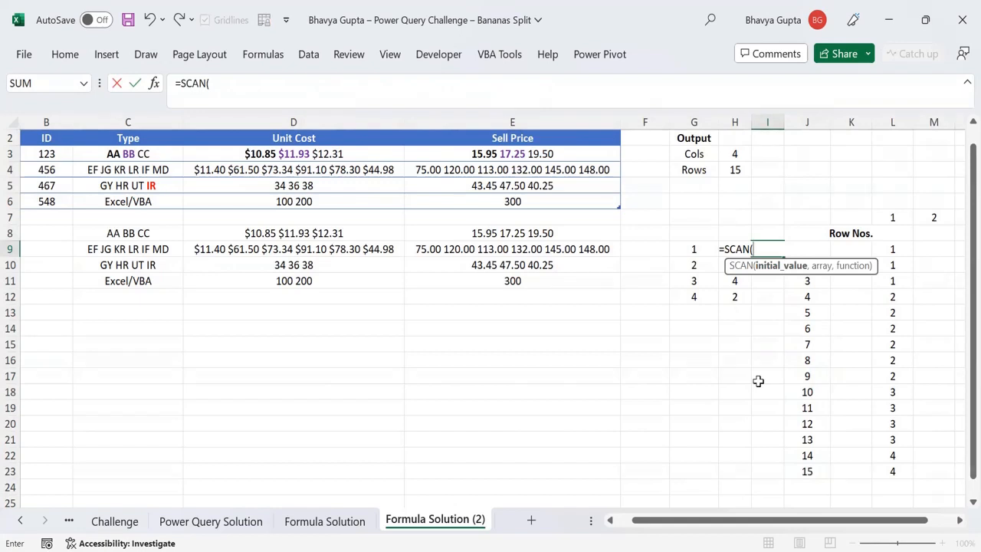
type("0,")
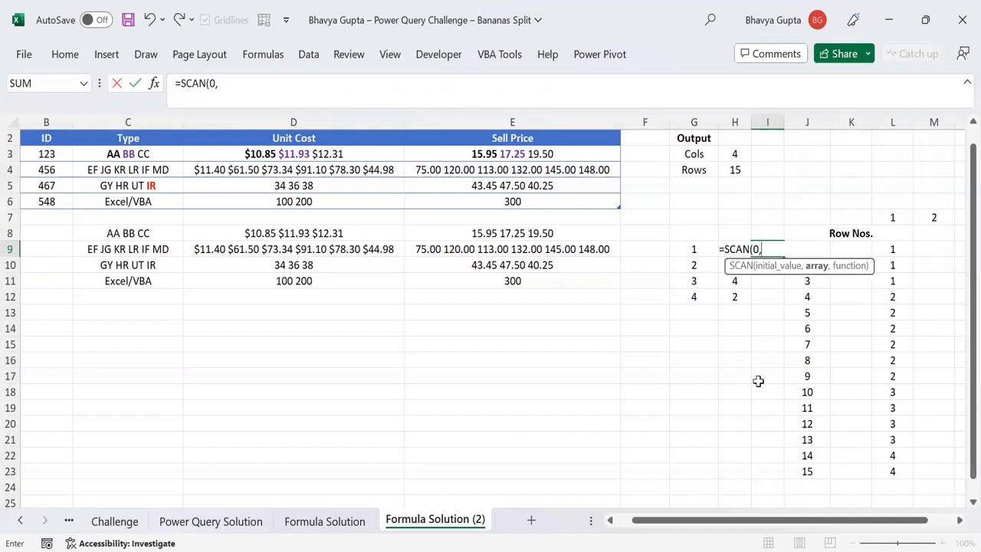
left_click_drag(737, 297, 736, 281)
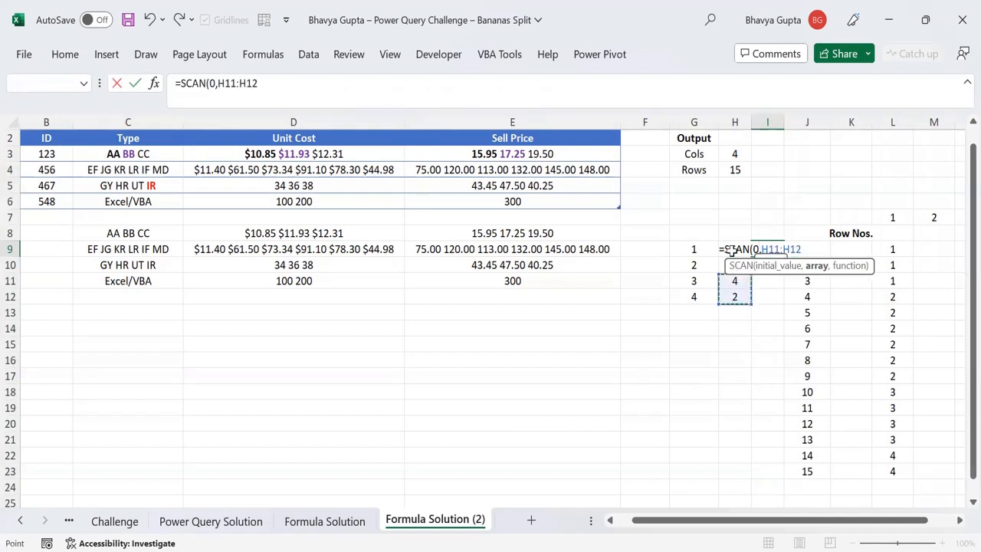
left_click(732, 251)
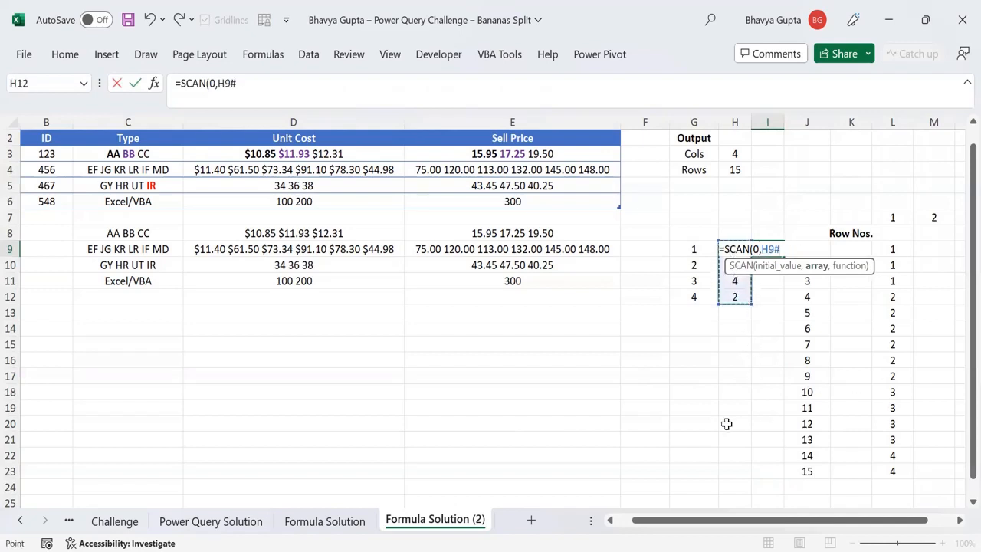
type(",")
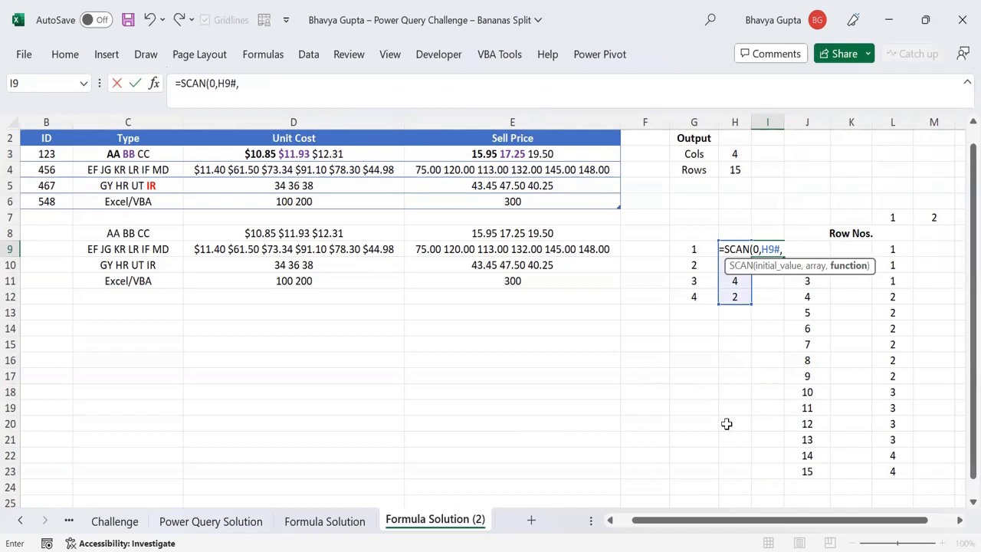
type("LAMBDA(x,y,x+y))")
key("ctrl+Return")
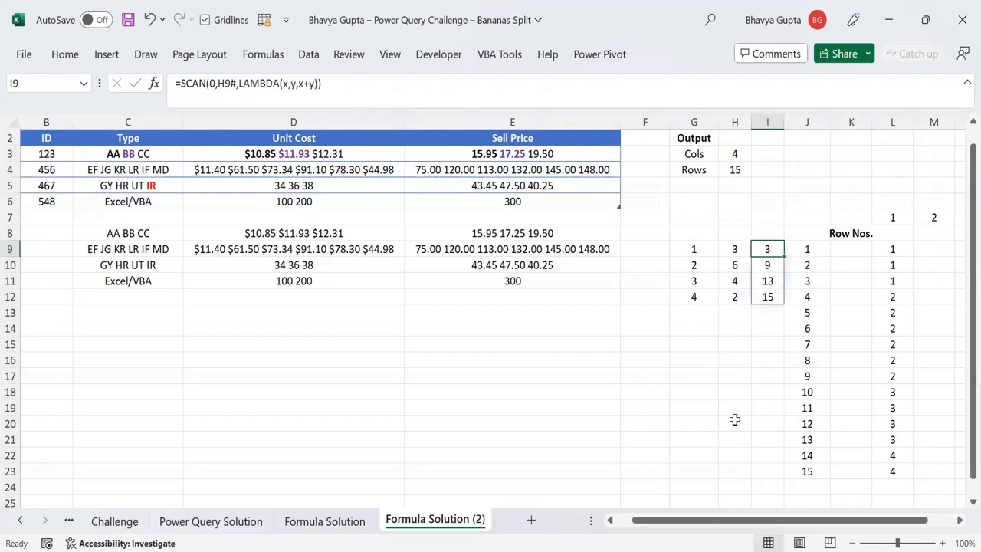
Look up the source row of each output row in K9 with the formula =XLOOKUP(J9#,I9#,G9#)
left_click_drag(692, 523, 718, 523)
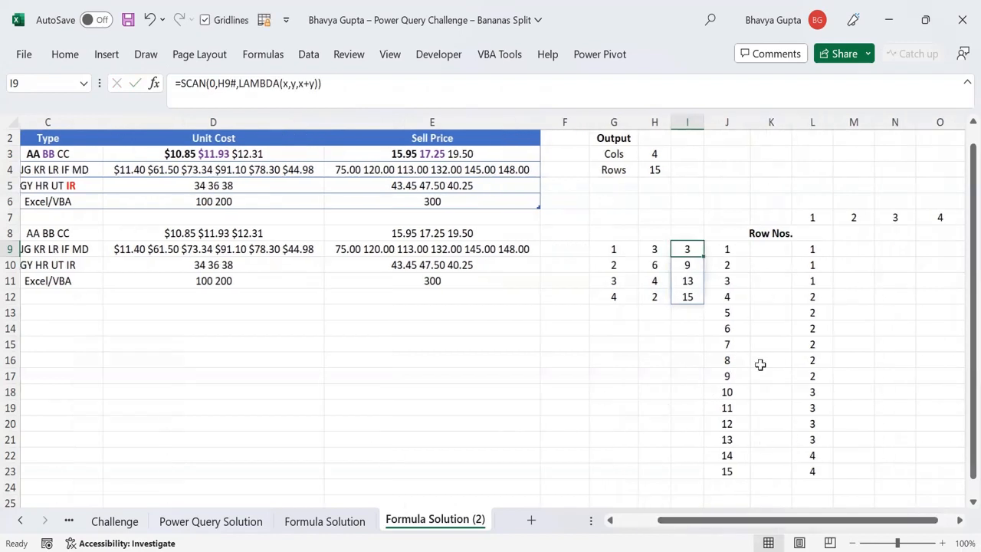
left_click(755, 253)
type("=")
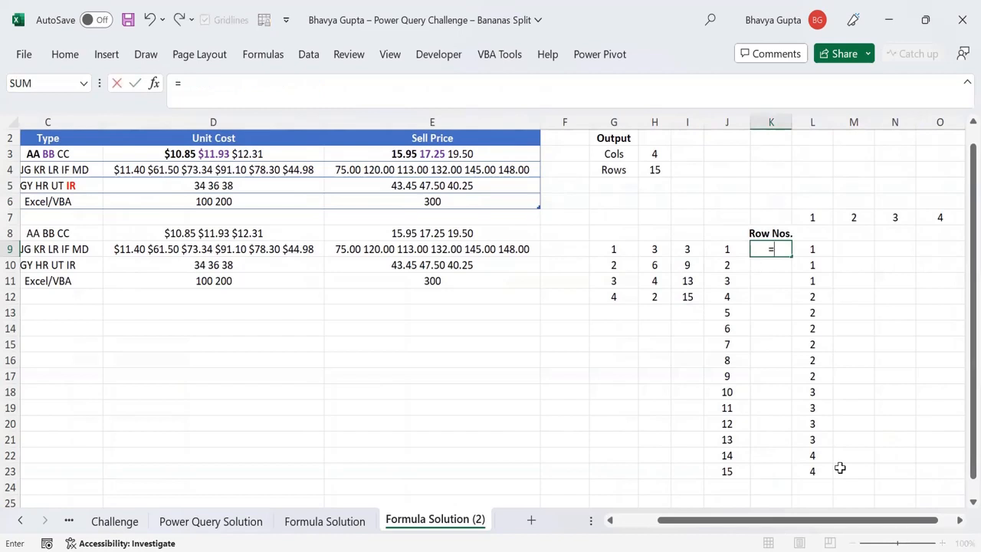
type("XLOOKUP(")
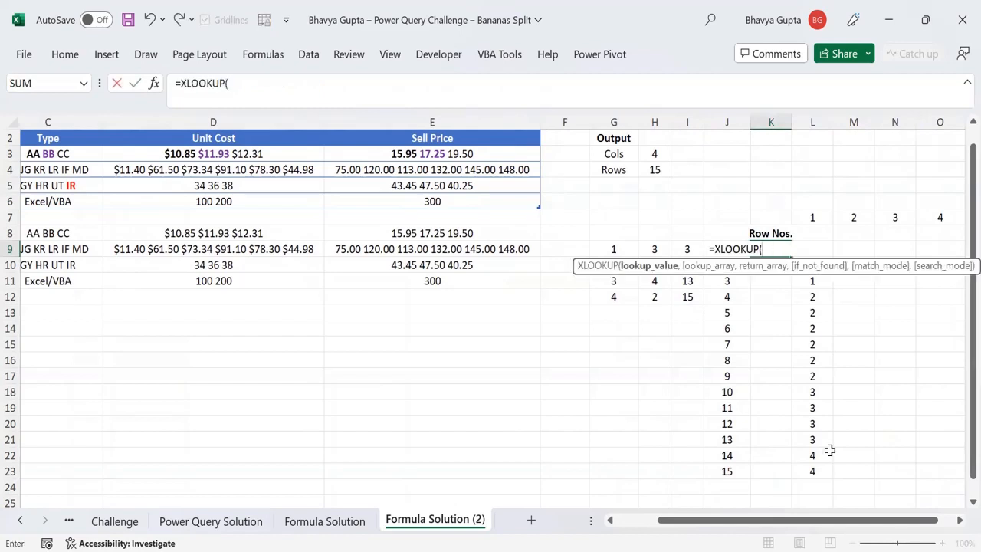
key("Left")
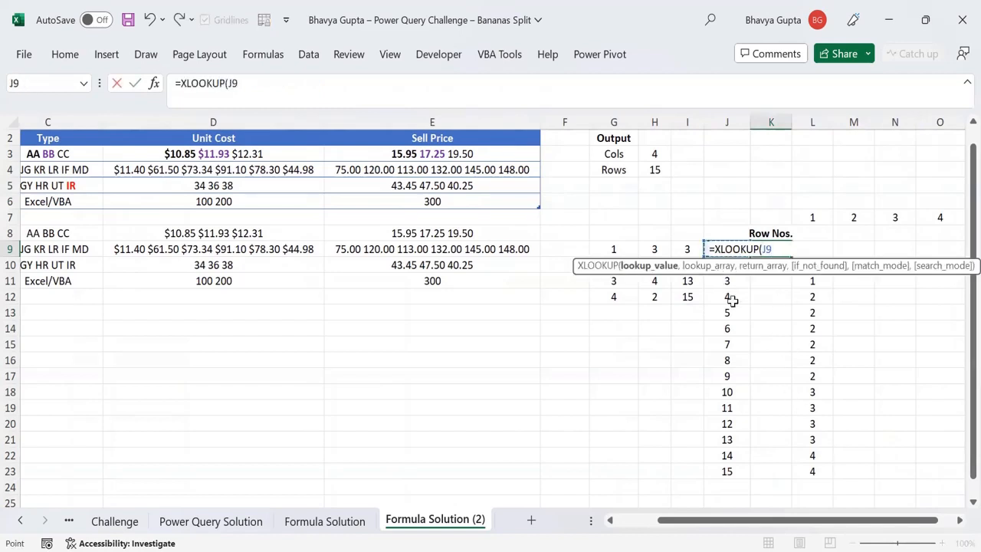
type("#,")
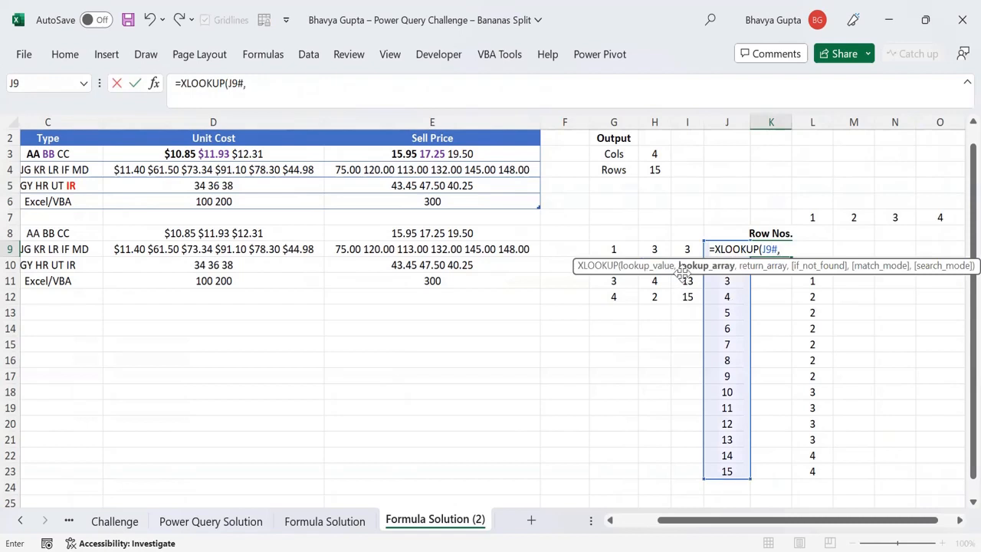
left_click(686, 250)
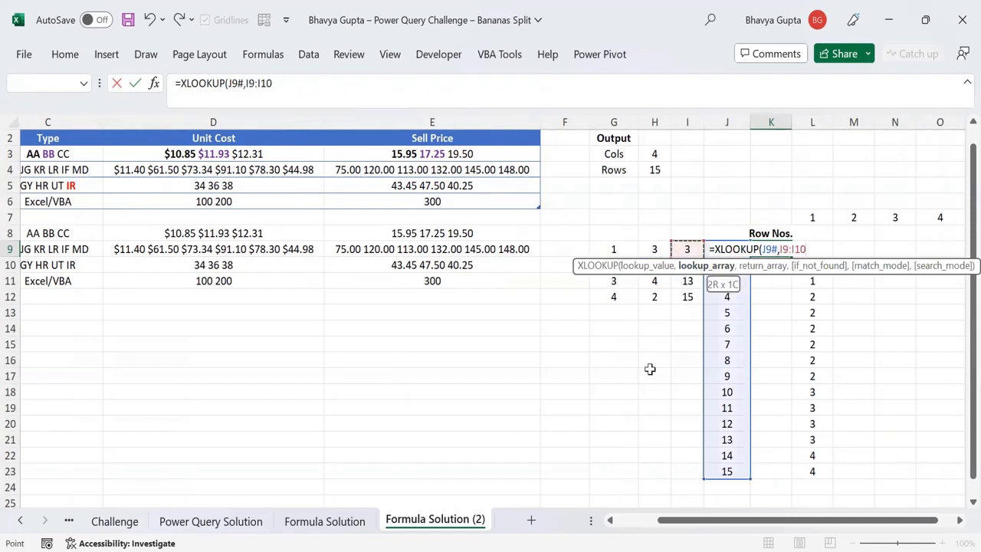
type("#,")
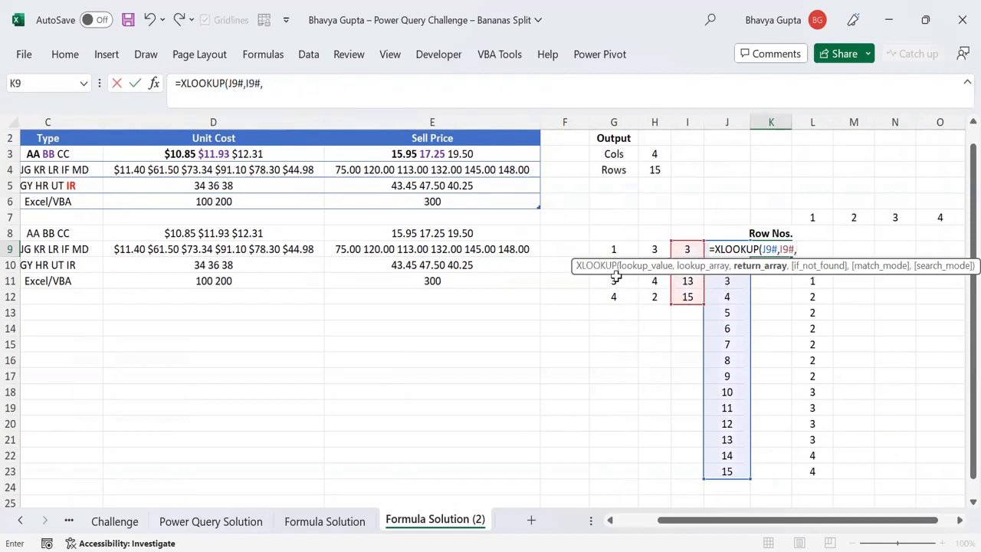
left_click(612, 250)
type("#")
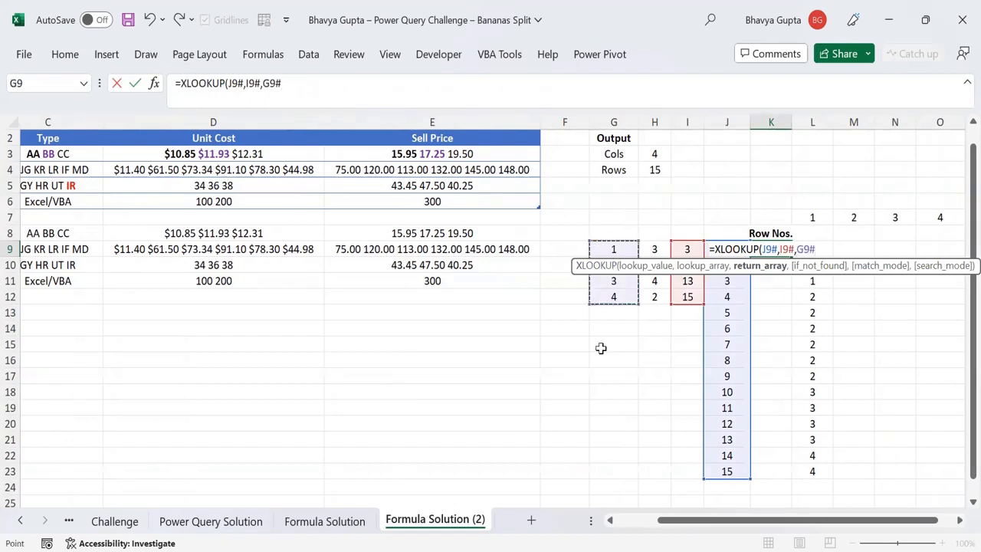
type(")")
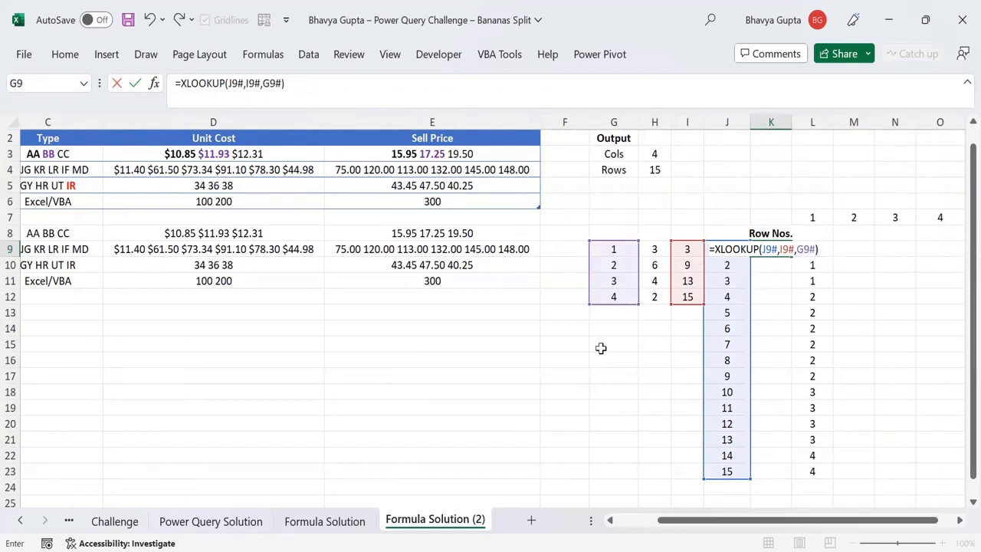
key("Return")
key("Up")
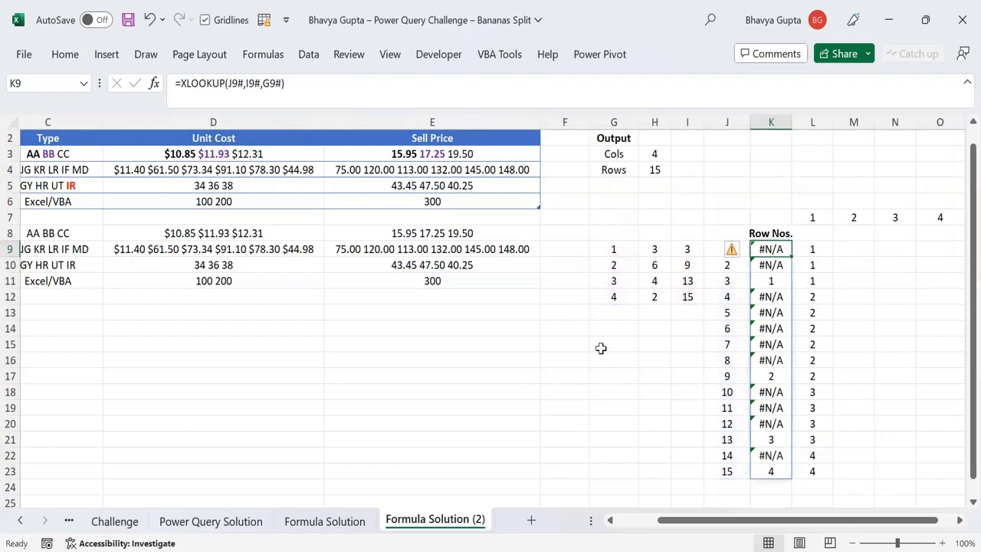
Examine which output row numbers in J9:J23 get a source row from the lookup in column K and which do not
left_click(772, 280)
left_click(766, 376)
left_click(766, 439)
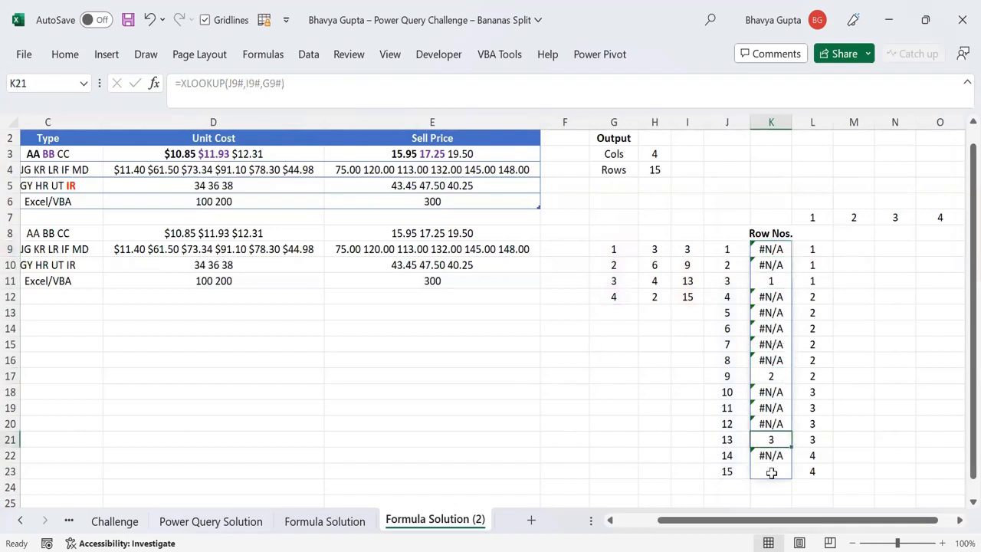
left_click(768, 469)
left_click(736, 250)
left_click_drag(736, 250, 732, 265)
left_click(733, 300)
left_click_drag(733, 307, 732, 353)
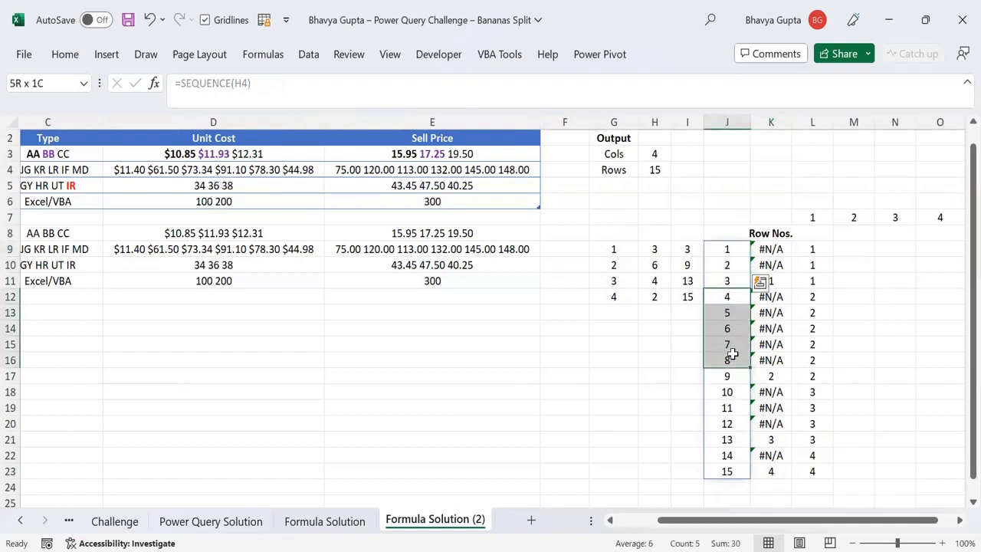
left_click_drag(729, 392, 734, 424)
left_click(744, 454)
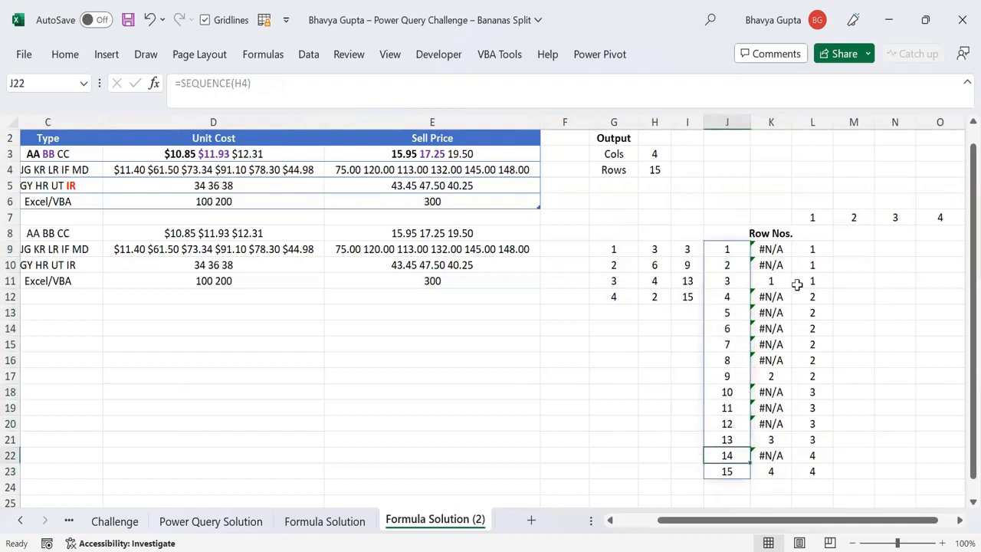
left_click(765, 249)
left_click(278, 86)
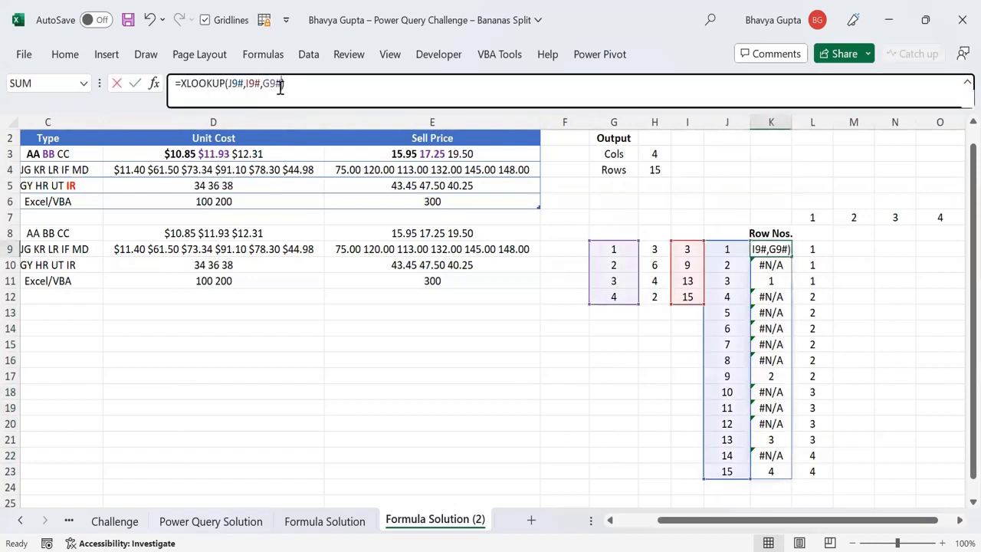
type(",,")
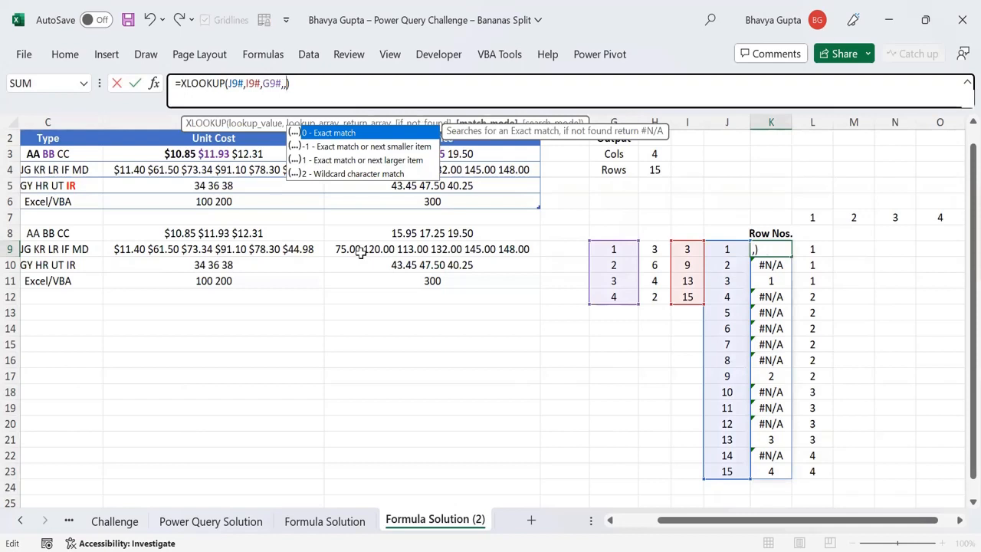
type("0")
key("Return")
Compare the output row numbers in column J with the running totals in I9:I12 and their source rows in G9:G12
left_click(724, 263)
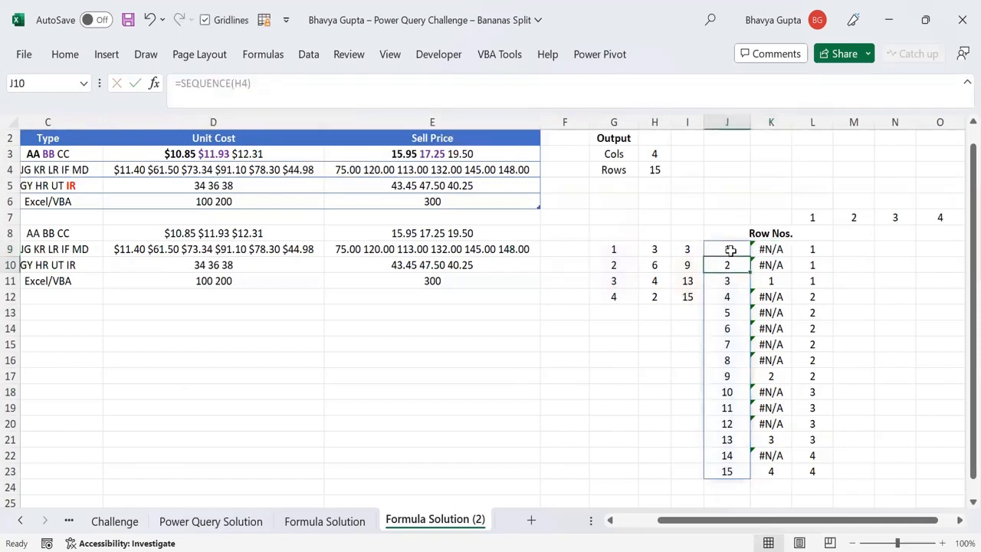
left_click(729, 249)
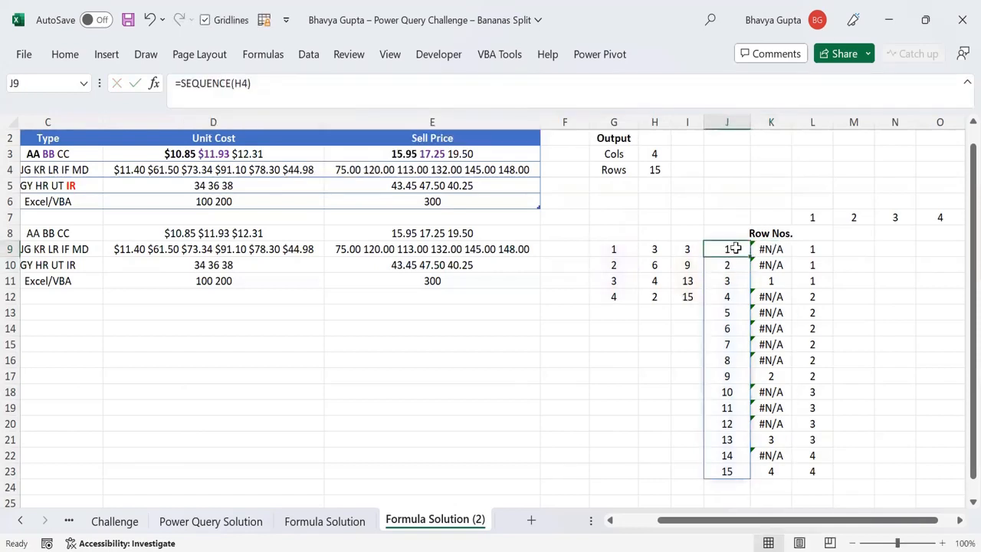
left_click_drag(690, 249, 688, 296)
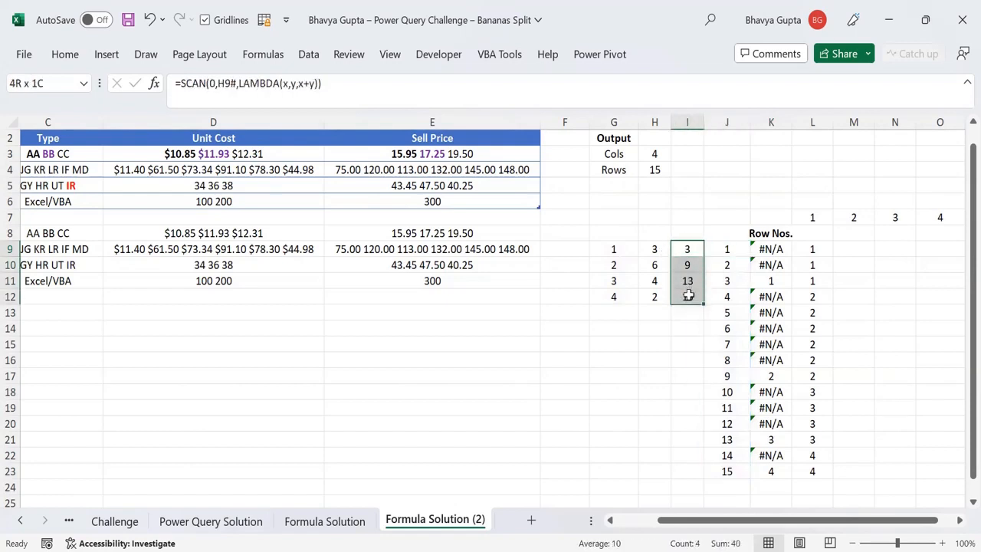
left_click(720, 250)
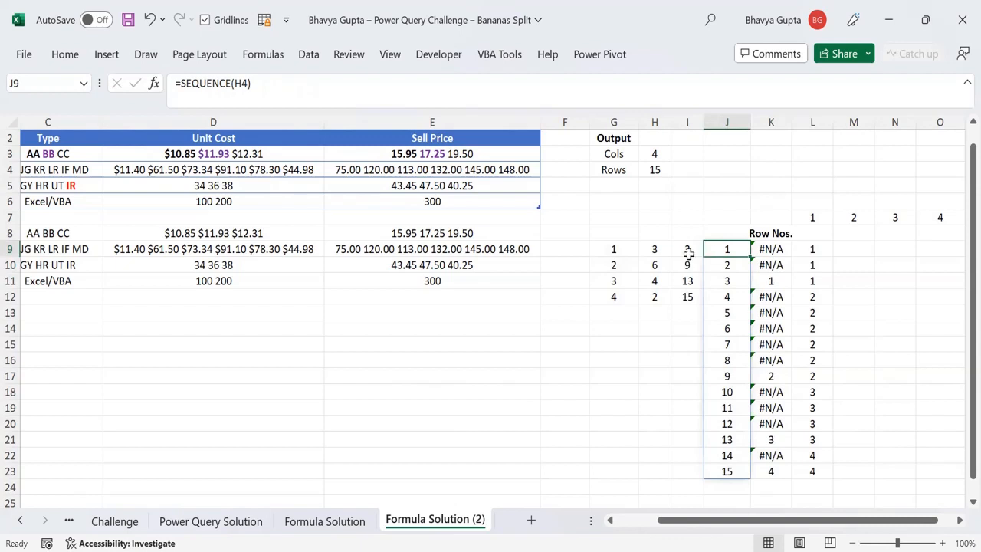
left_click(689, 250)
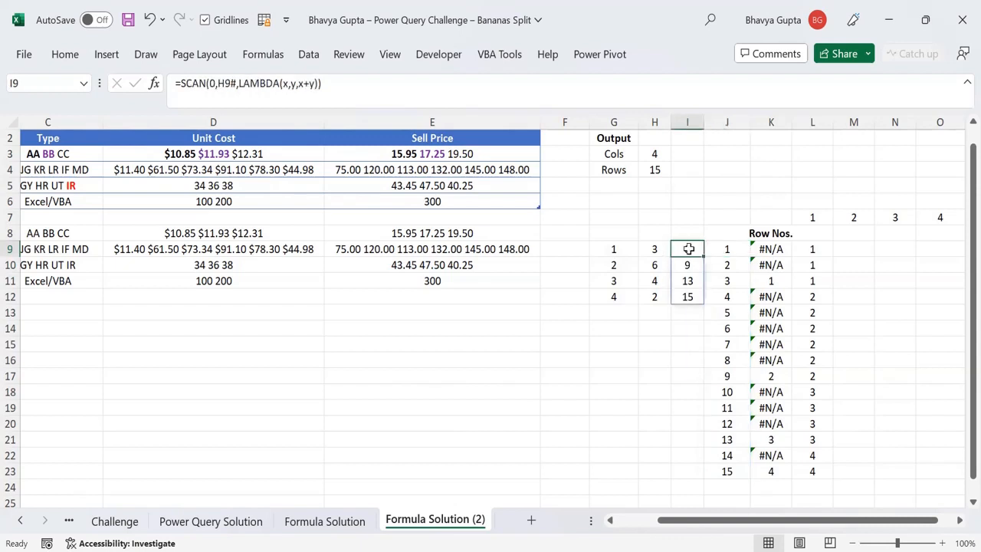
left_click(614, 249)
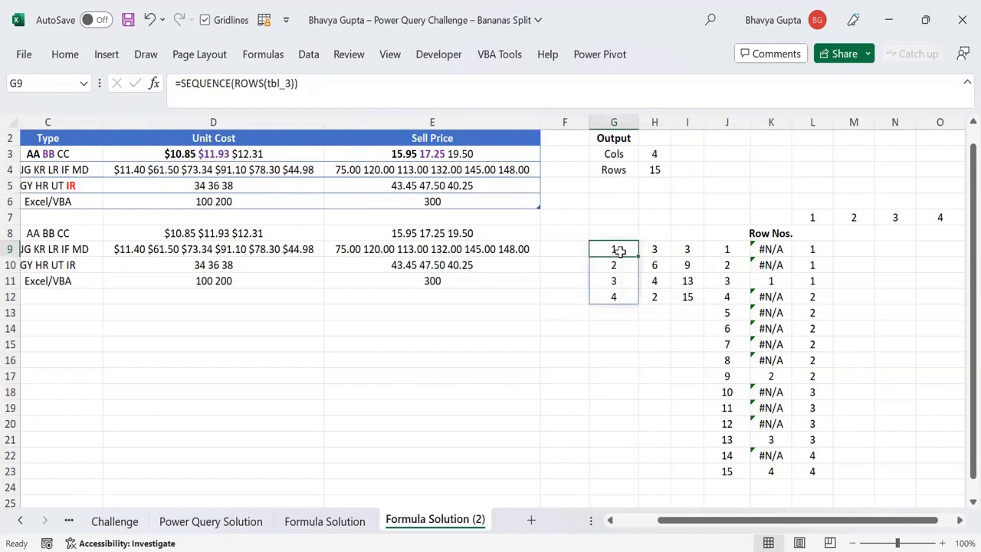
left_click(759, 245)
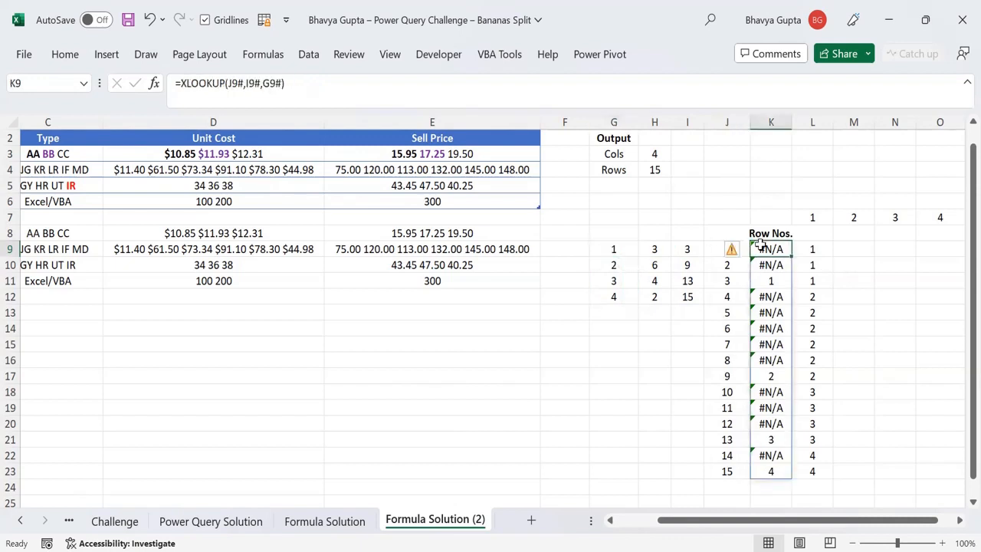
left_click(729, 345)
left_click(686, 255)
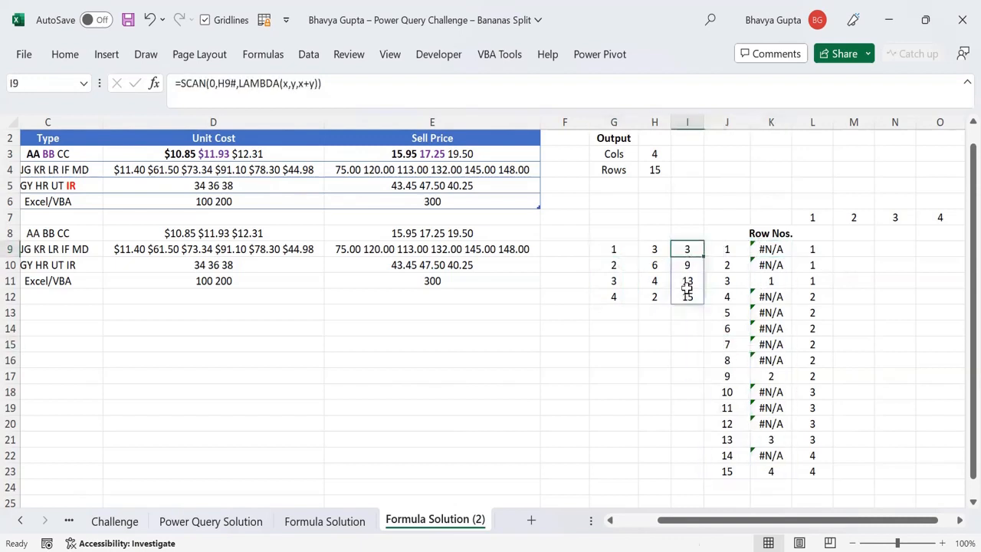
left_click_drag(688, 288, 689, 298)
left_click(732, 344)
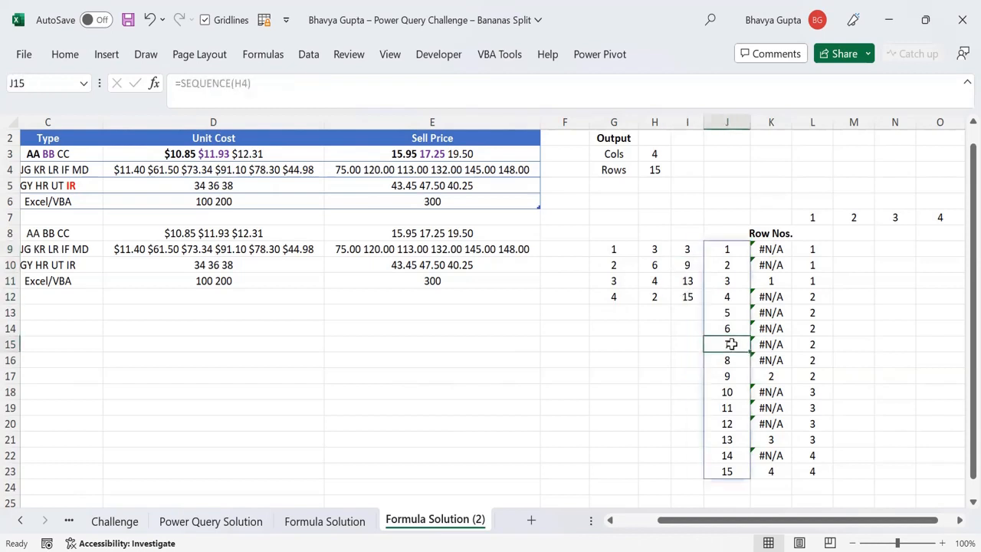
left_click(686, 283)
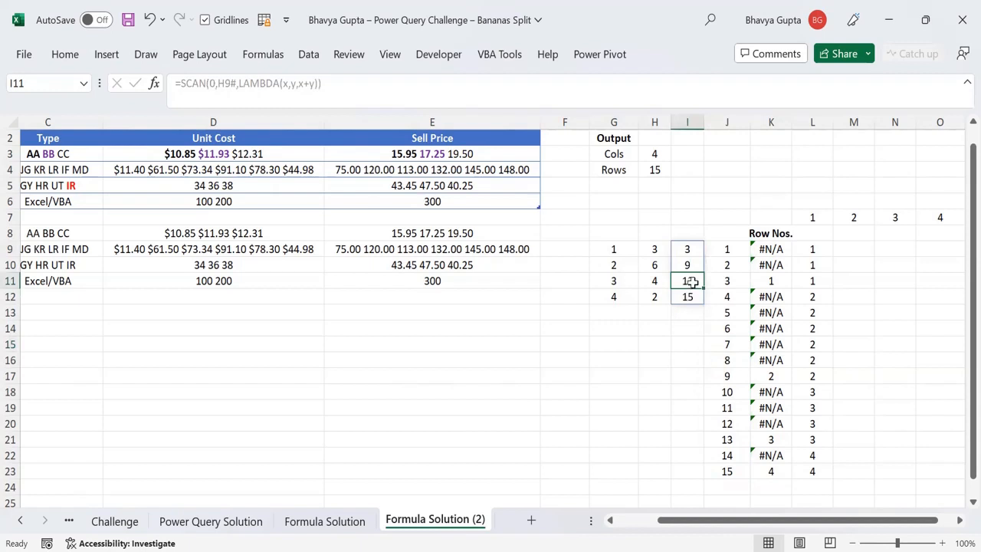
left_click(618, 281)
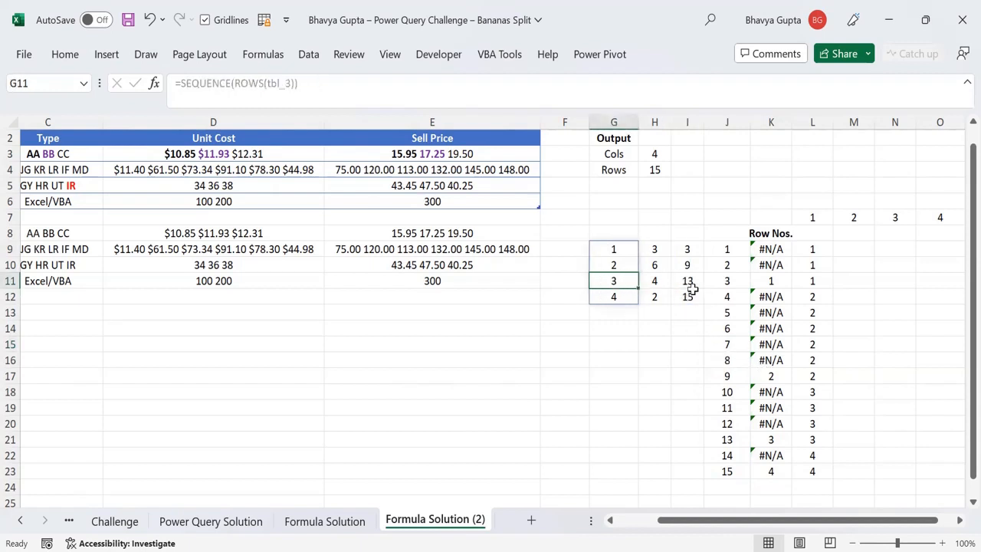
left_click(692, 266)
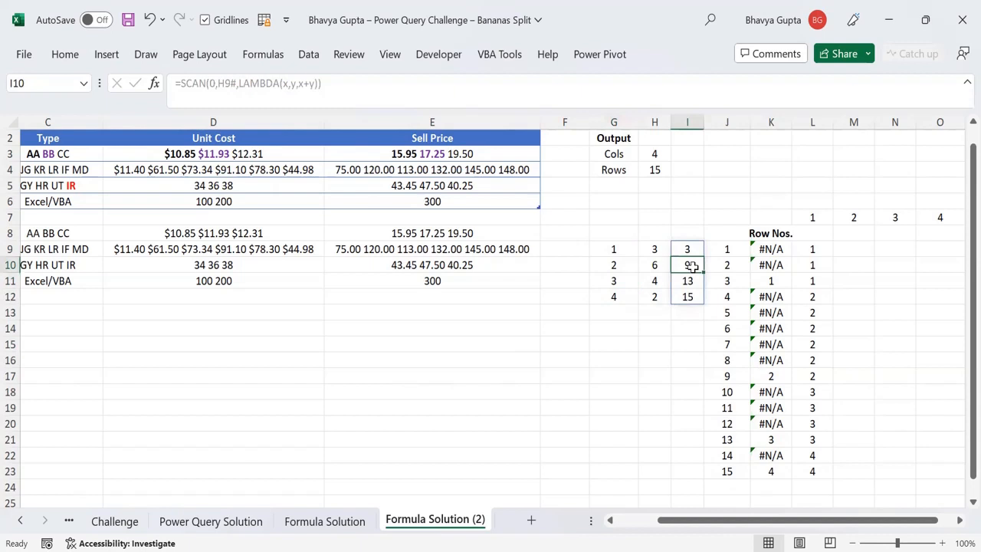
left_click(618, 262)
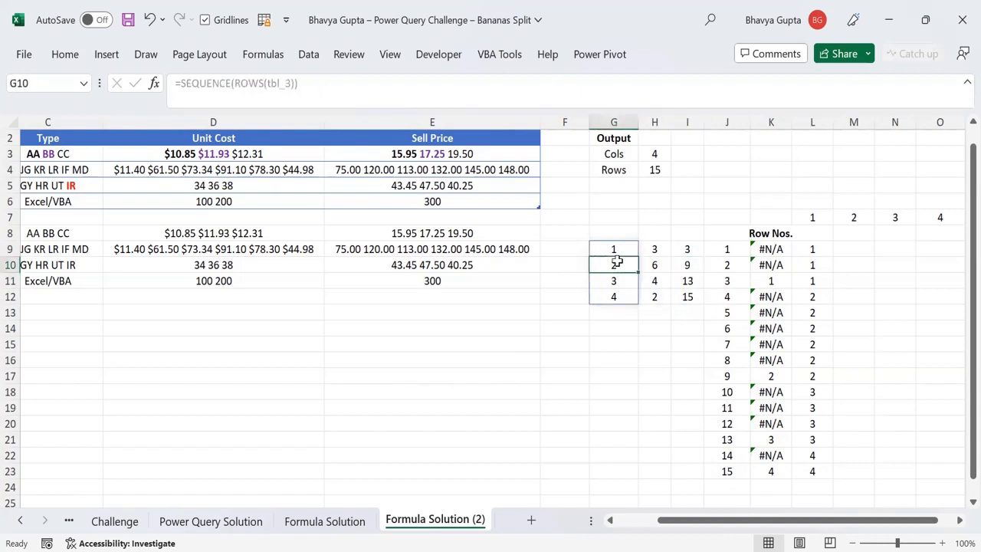
Extend the lookup in K9 to next-larger matching with an ascending binary search: =XLOOKUP(J9#,I9#,G9#,,1,2)
left_click(769, 359)
left_click(773, 345)
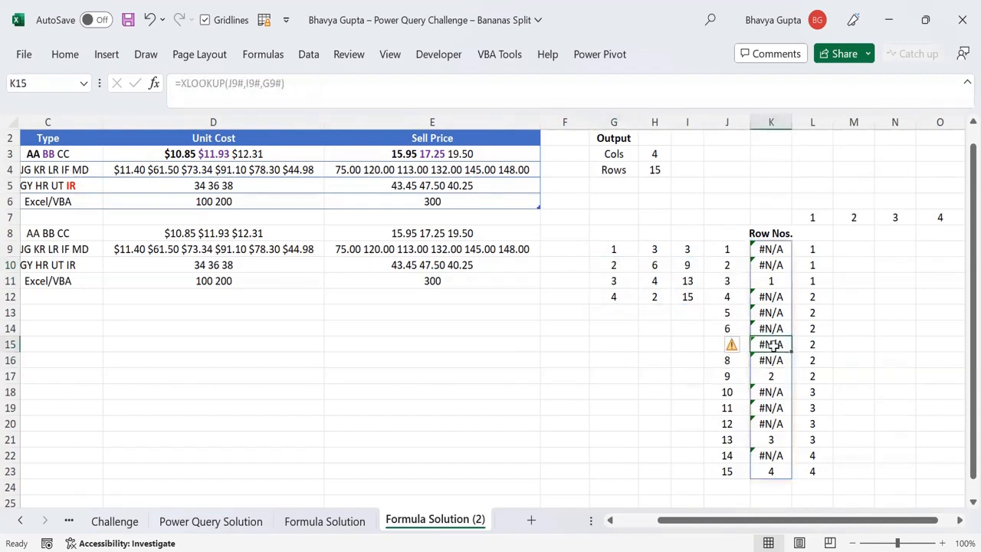
left_click(767, 251)
left_click(281, 83)
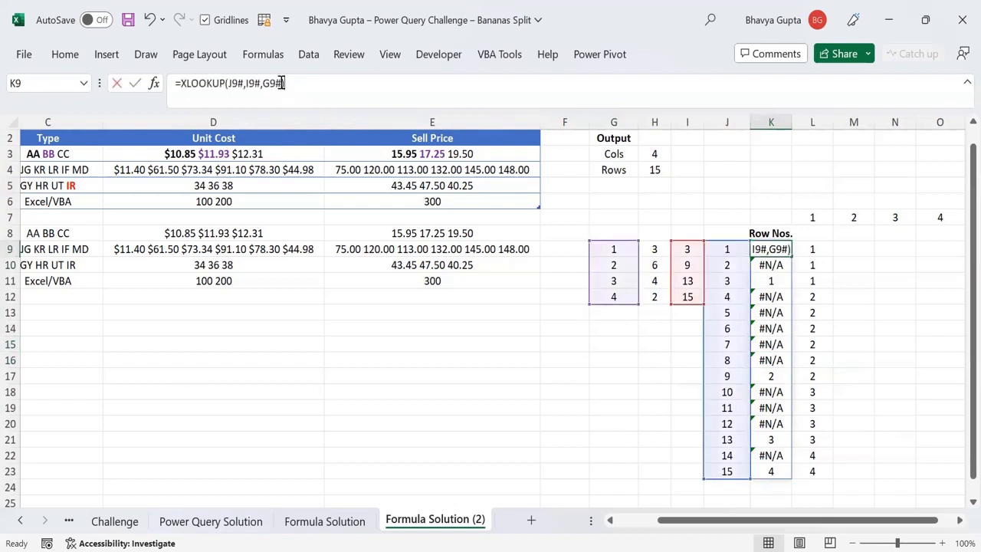
type(",,")
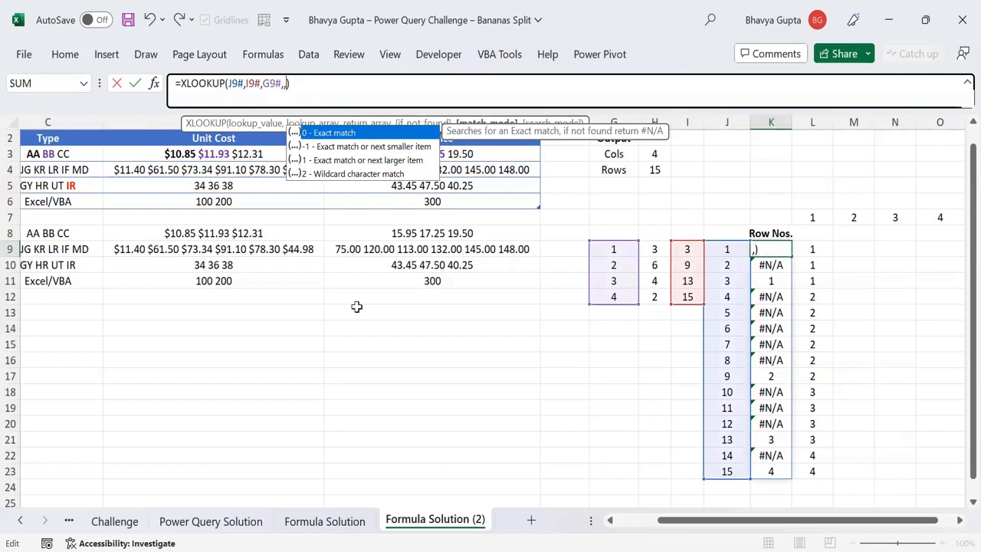
type("1,")
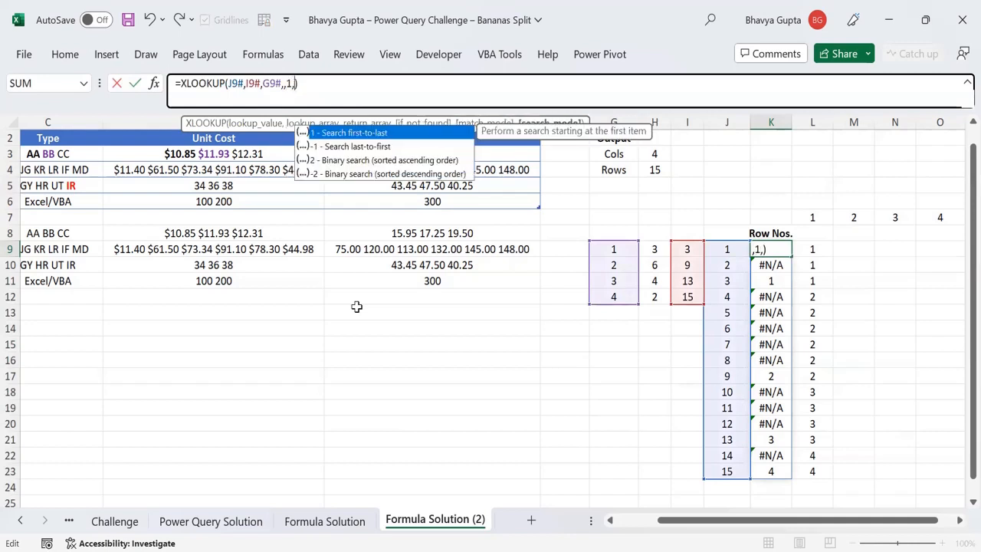
key("Down")
key("Down")
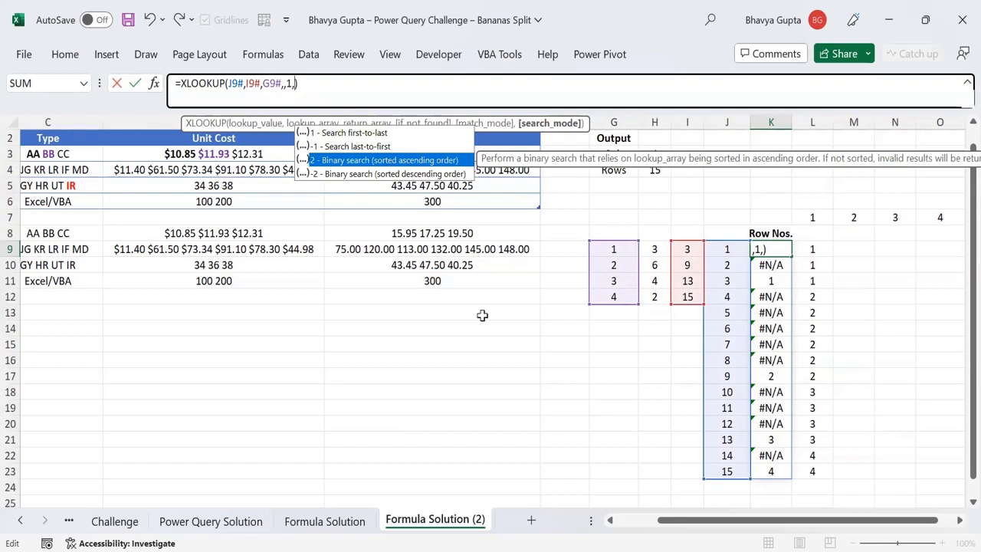
type("2")
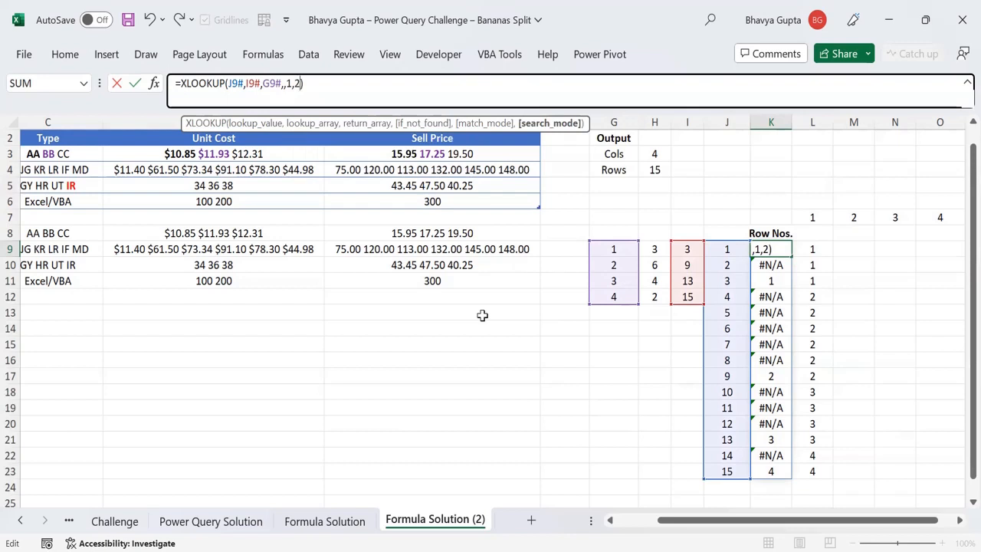
key("ctrl+Return")
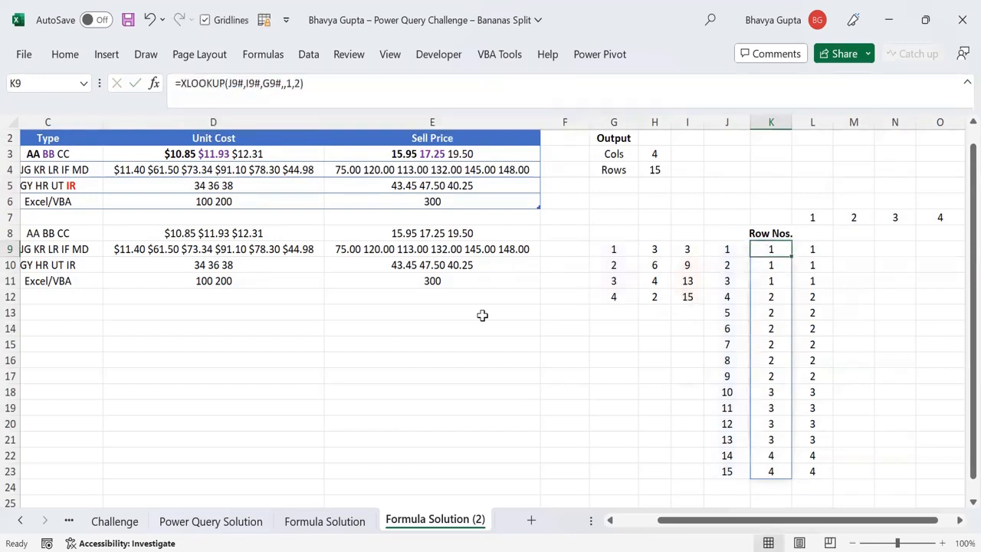
Compare the looked-up row numbers in K9:K23 with the manual ones in L9:L23 and review the column numbers in L7:O7
left_click_drag(767, 249, 762, 470)
left_click_drag(815, 250, 812, 471)
left_click_drag(767, 249, 773, 378)
left_click(815, 220)
left_click(817, 216)
left_click(848, 216)
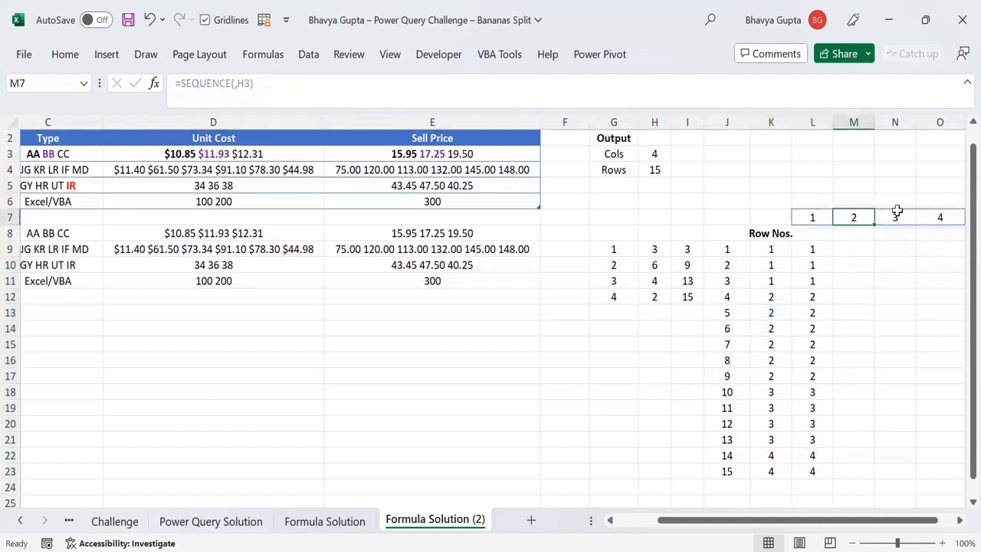
left_click(896, 216)
left_click(771, 251)
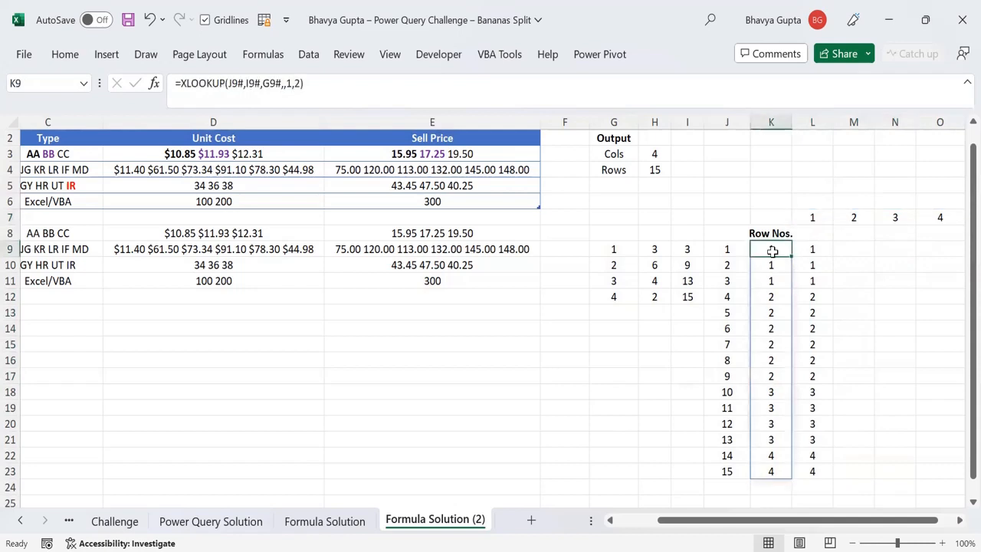
Autofit column K and clear the manually entered row numbers in L9:L23
double_click(792, 123)
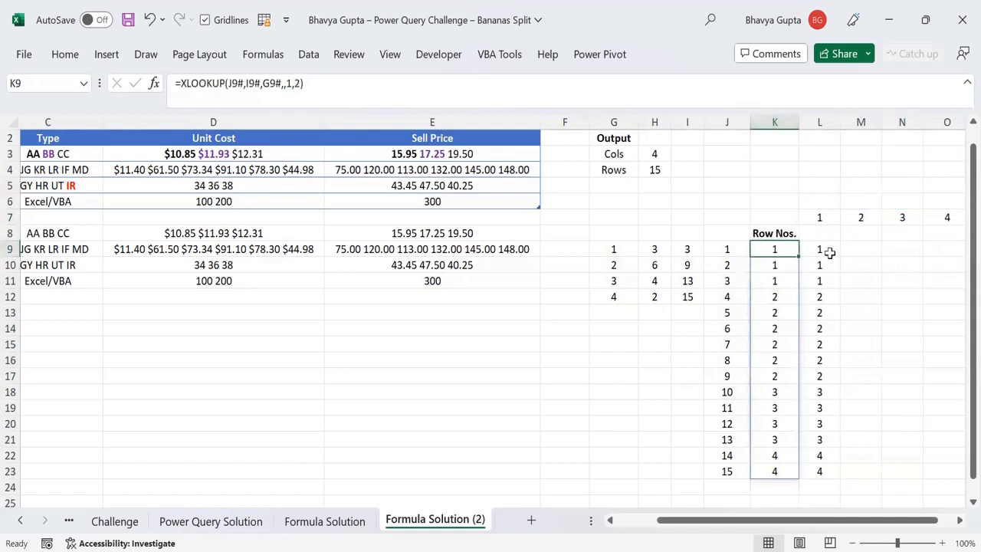
left_click_drag(830, 253, 808, 465)
key("Delete")
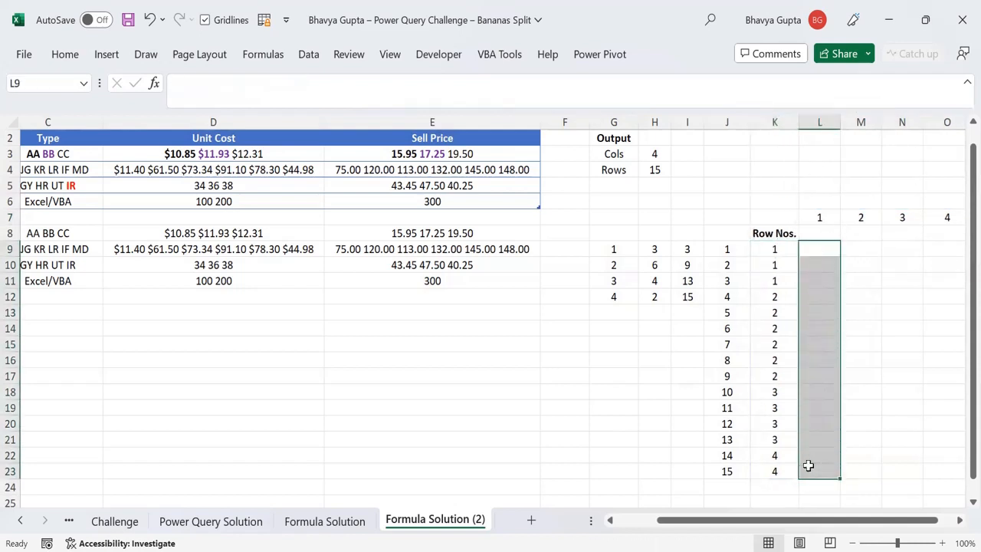
key("Up")
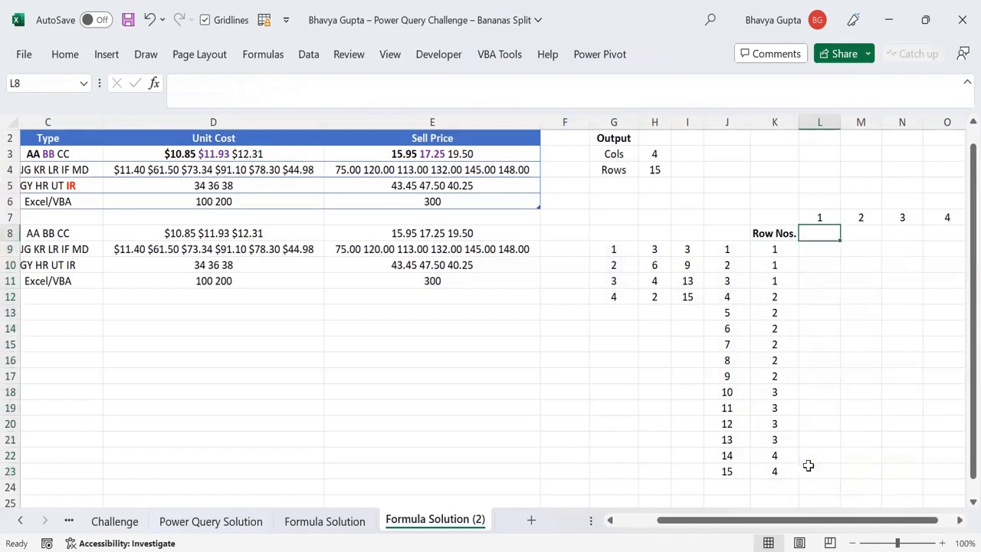
Move the column number sequence from L7 to M7 and head the autofitted column L with "Pos Nos." in L8
left_click(825, 216)
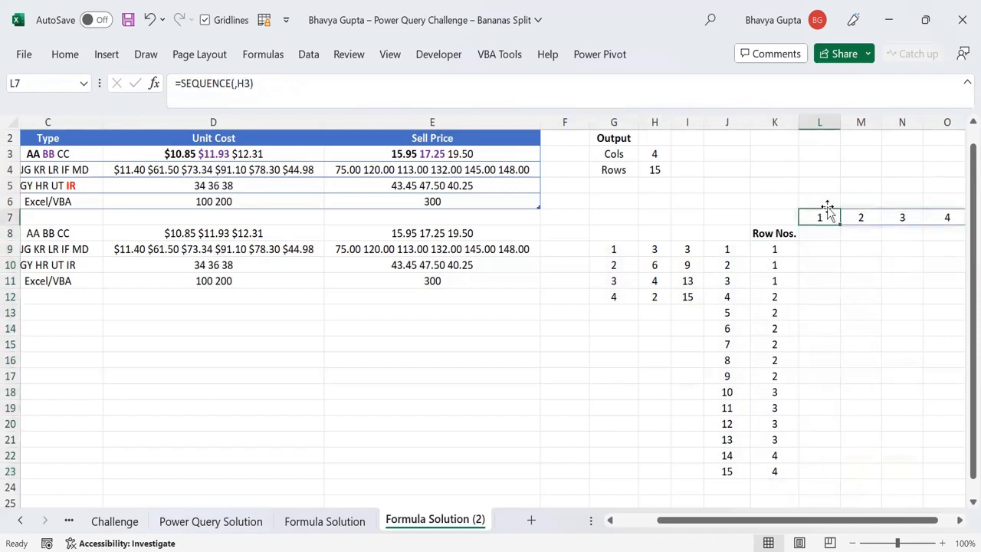
left_click_drag(828, 211, 855, 218)
left_click(819, 233)
type("P")
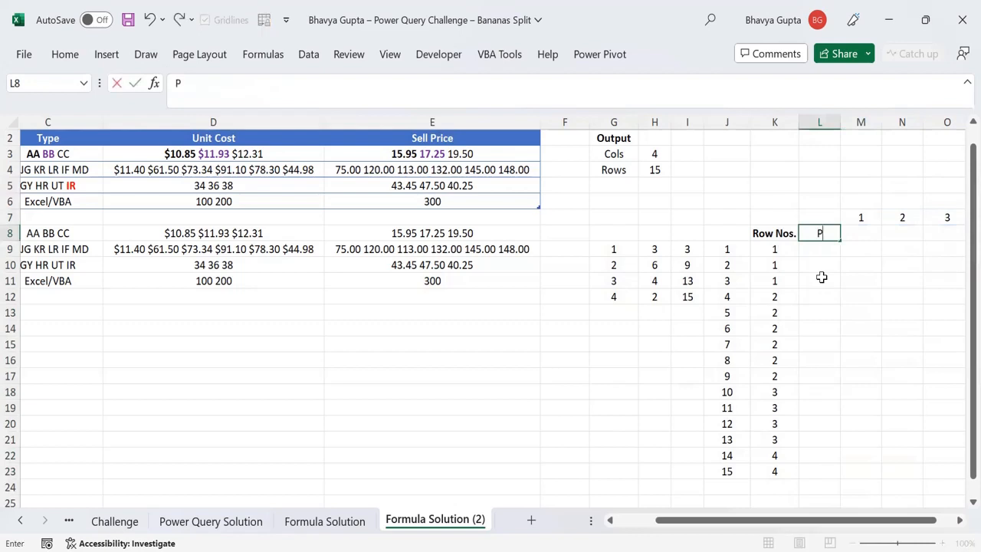
type("os Nos.")
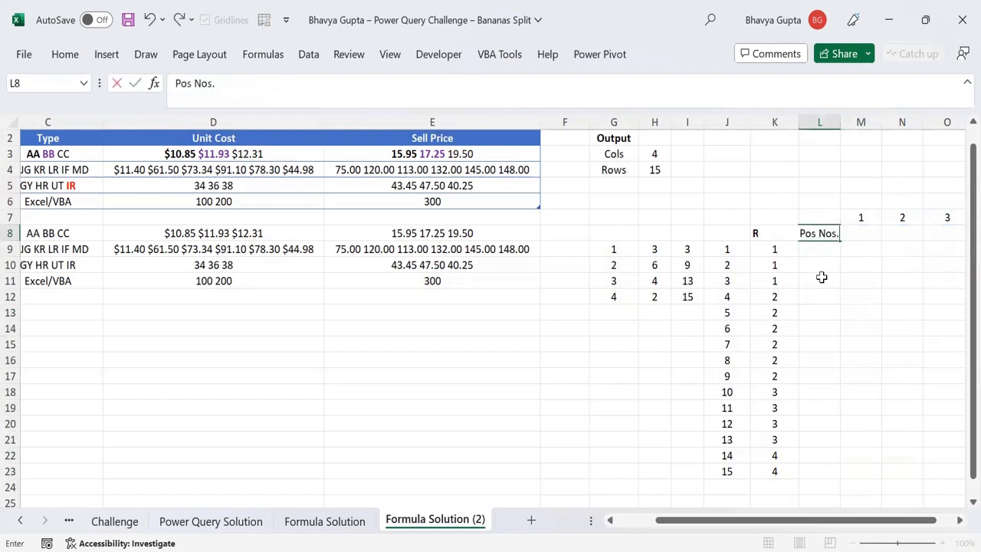
key("Return")
key("Up")
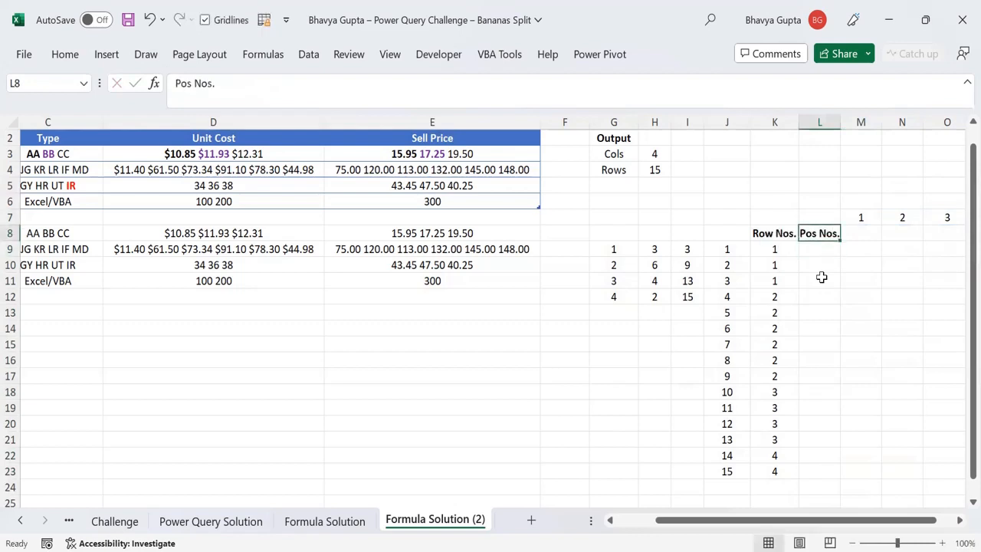
double_click(841, 117)
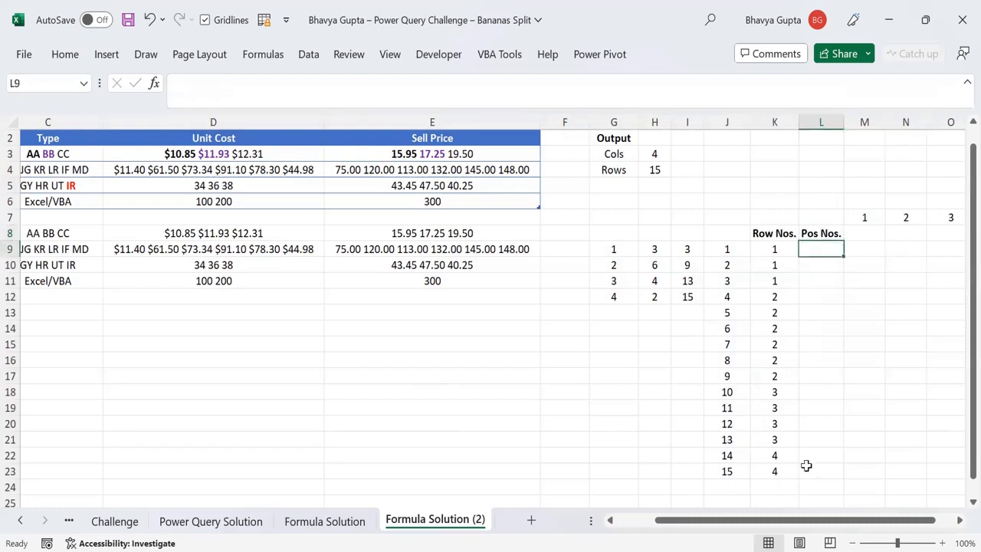
Examine on the Formula Solution sheet how the Type entry in C3 is spread by position over output cells H3:H5
left_click(324, 521)
left_click(535, 174)
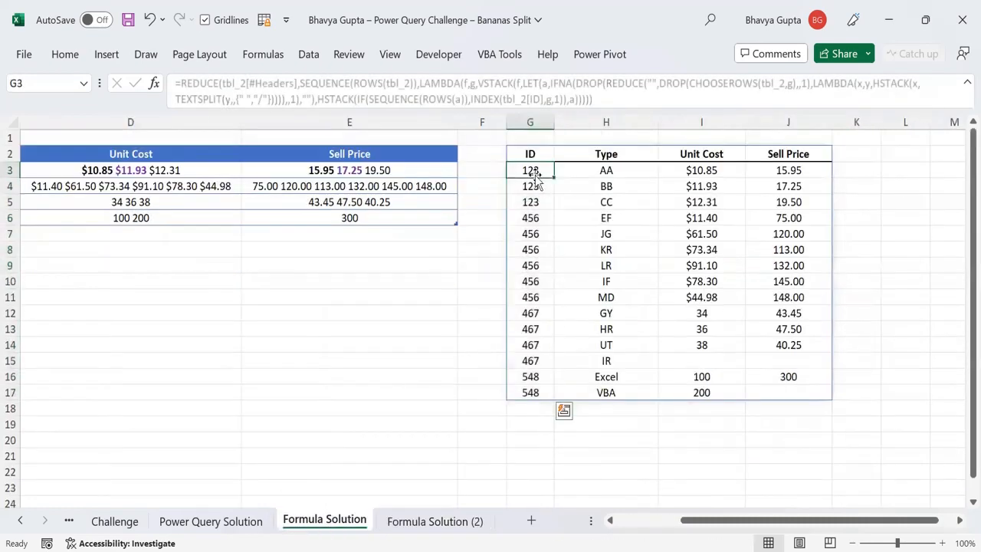
left_click(592, 166)
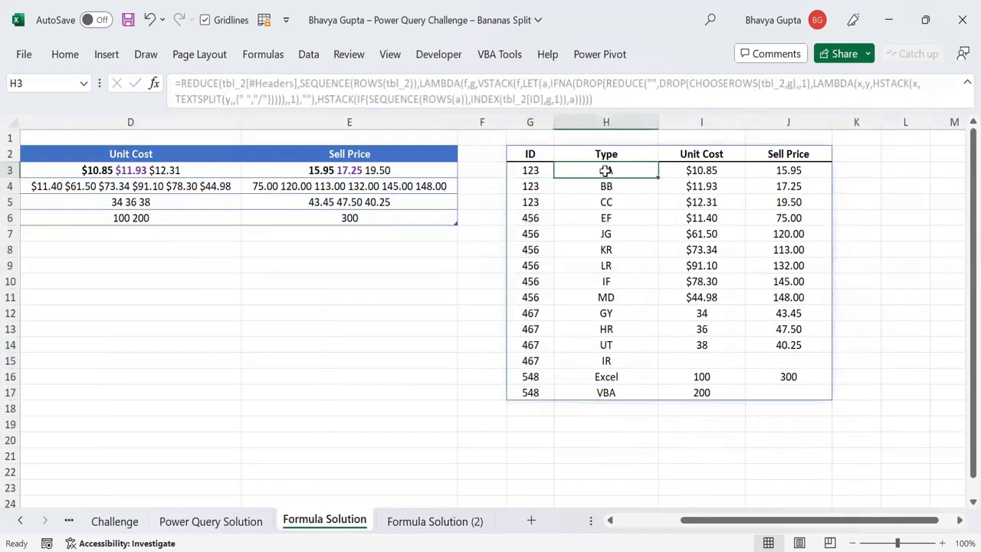
left_click_drag(712, 522, 609, 521)
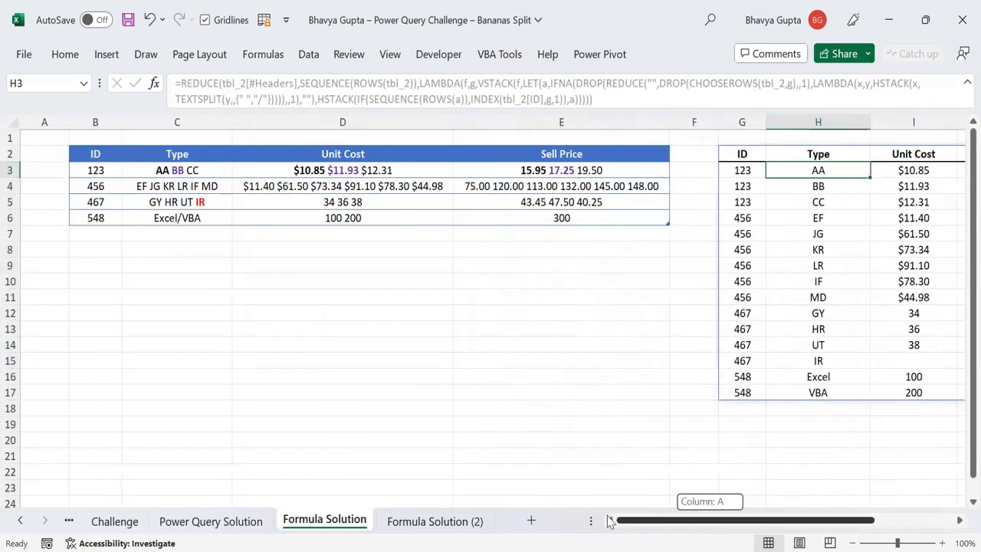
left_click(207, 170)
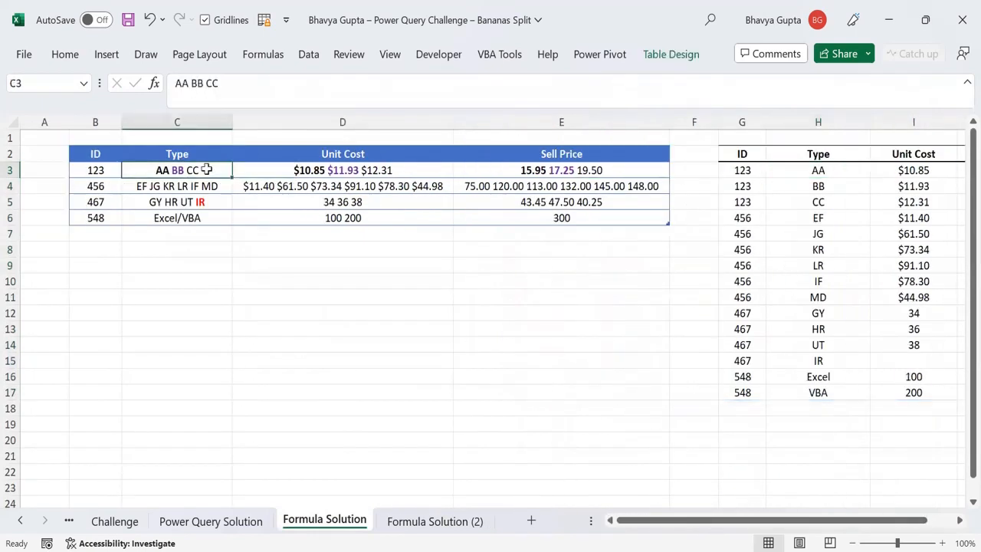
left_click(858, 169)
left_click(835, 190)
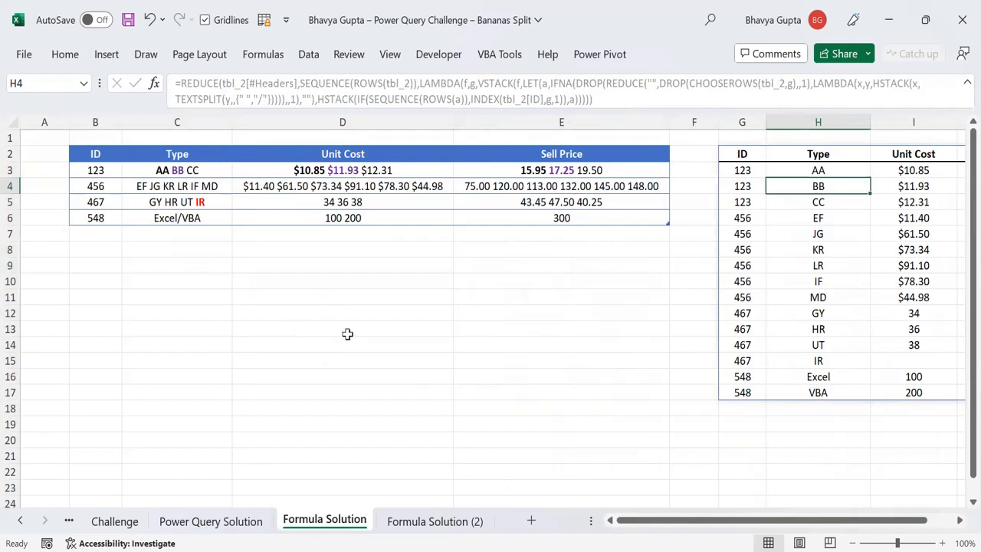
left_click(825, 172)
left_click(185, 170)
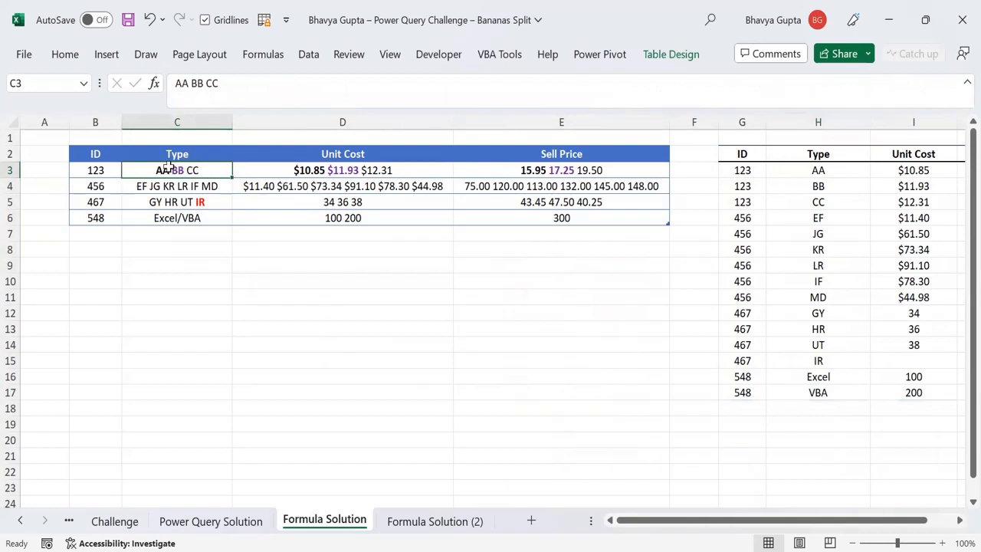
left_click(813, 171)
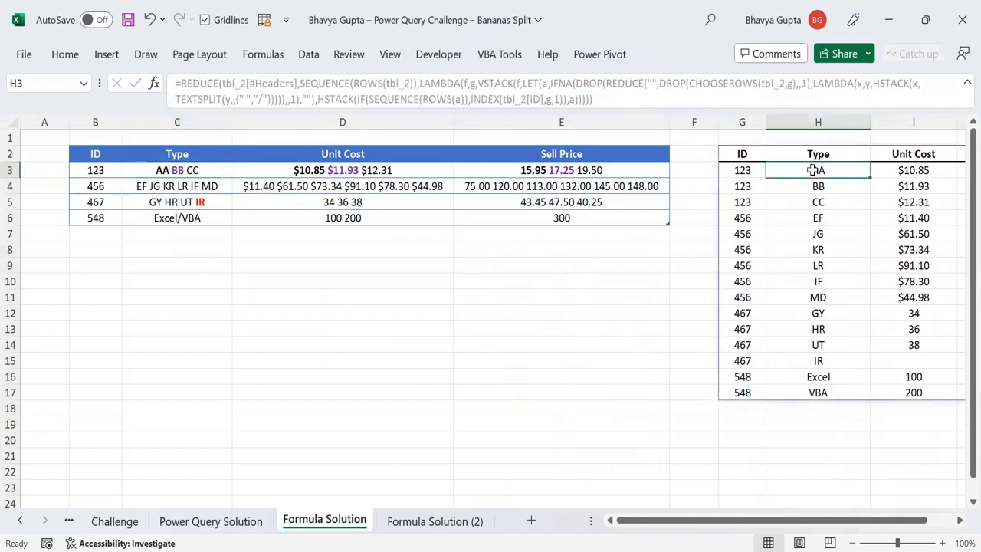
left_click(814, 189)
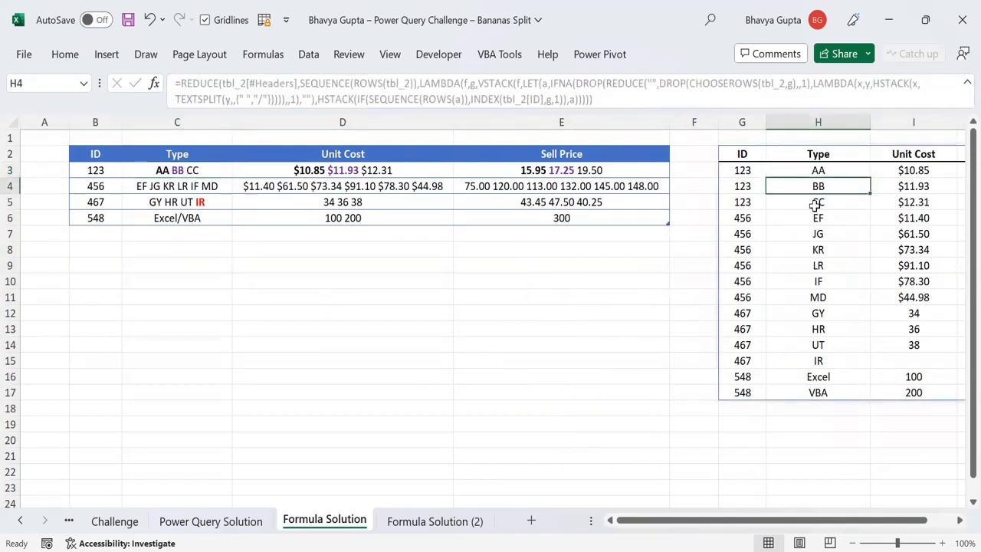
left_click(815, 205)
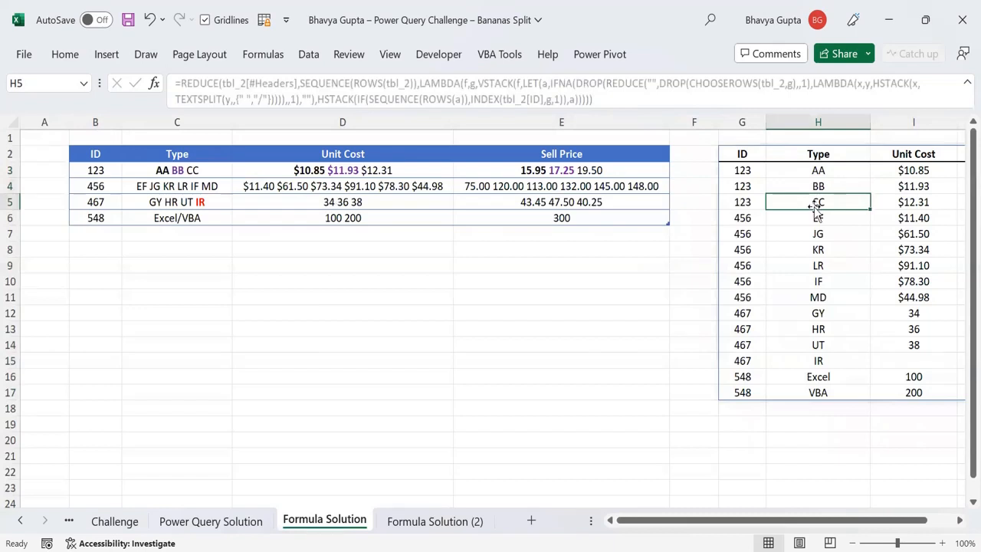
Match the Type entries in C4:C6 with their positions in output cells H6:H17, and recheck C3 against H3:H5
left_click(180, 185)
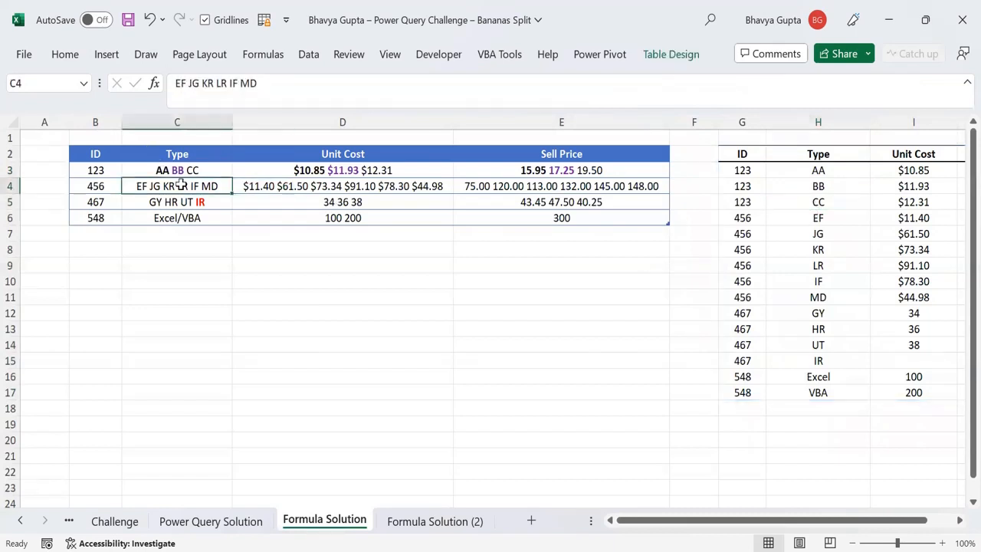
left_click(791, 216)
left_click(801, 232)
left_click(803, 248)
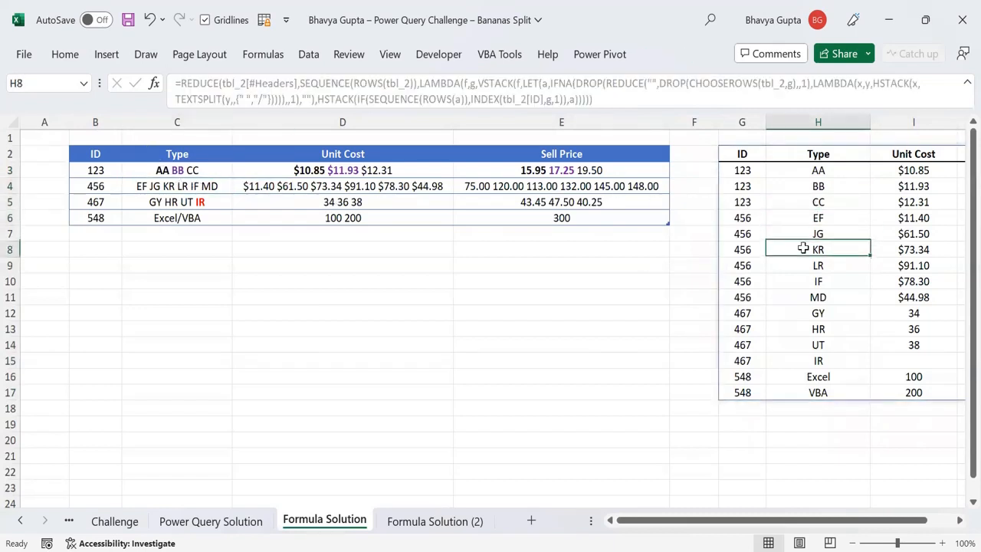
left_click(808, 266)
left_click(810, 282)
left_click(811, 301)
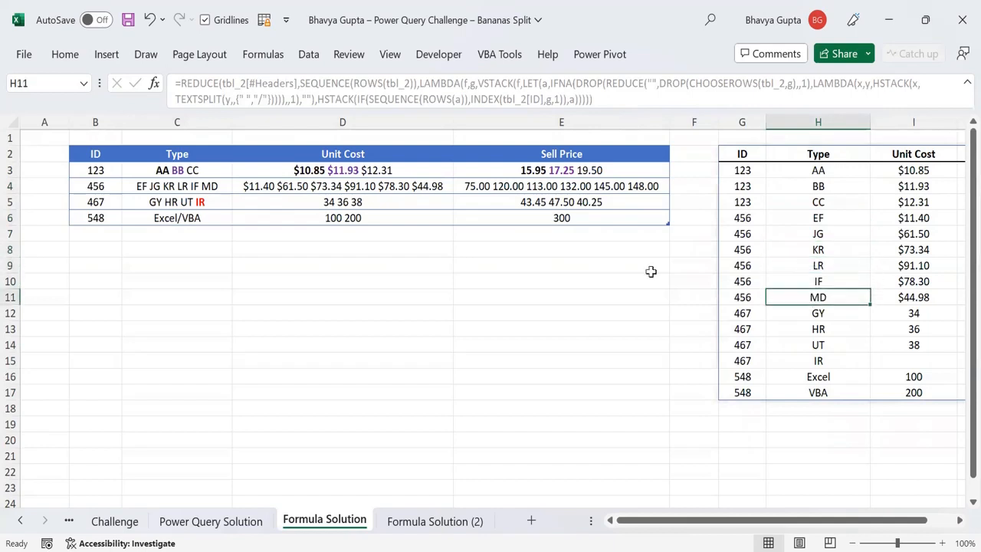
left_click(207, 202)
left_click(798, 312)
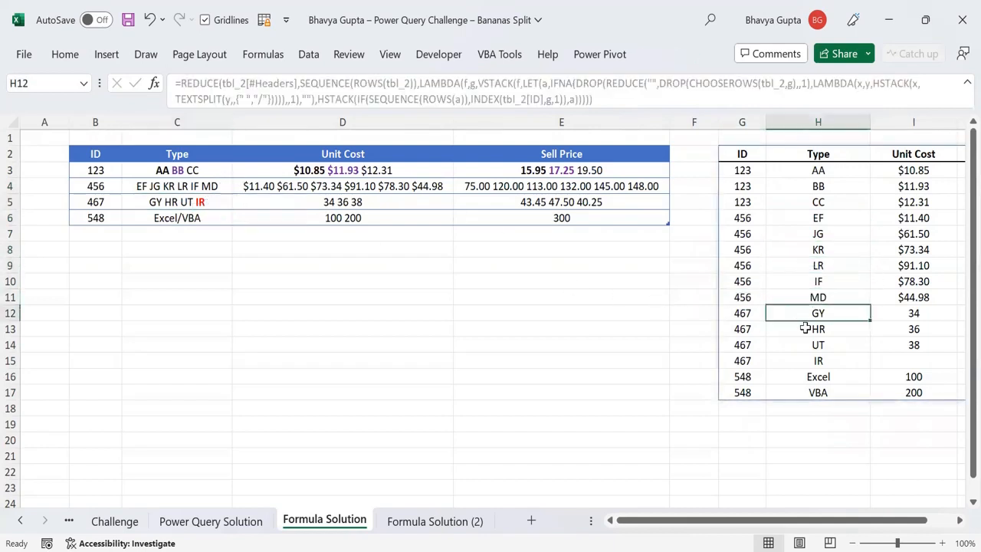
left_click(805, 328)
left_click(806, 344)
left_click(811, 361)
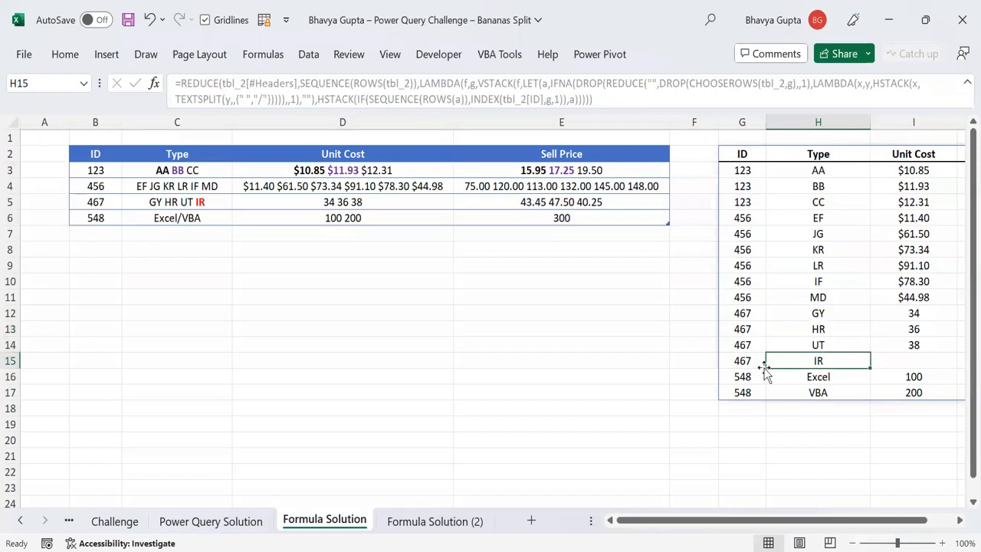
left_click(196, 215)
left_click(802, 377)
left_click(803, 392)
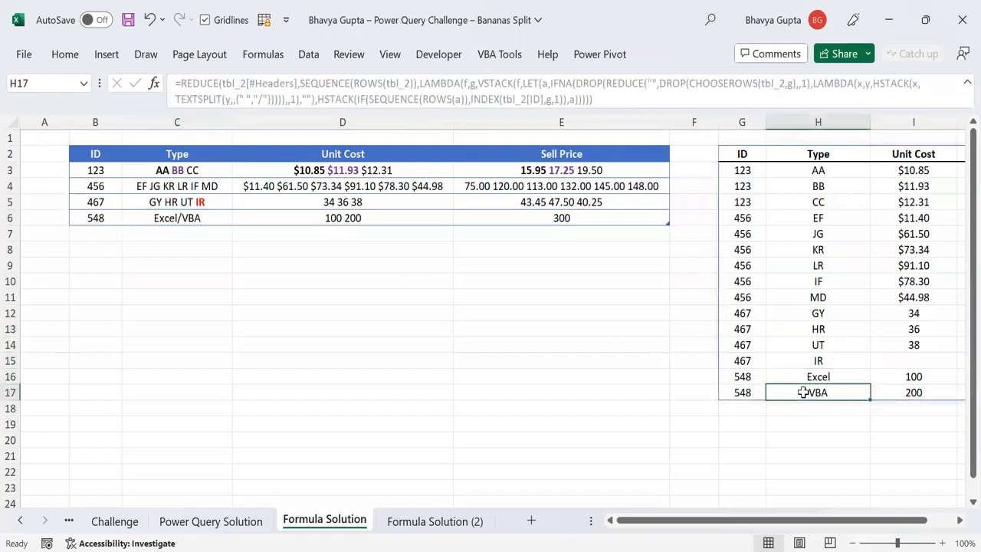
left_click(212, 216)
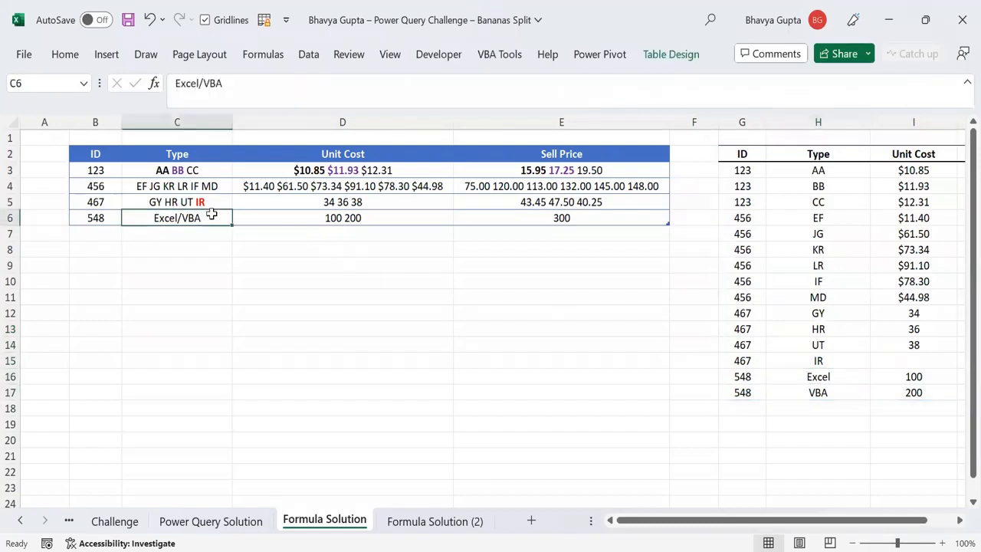
left_click(201, 169)
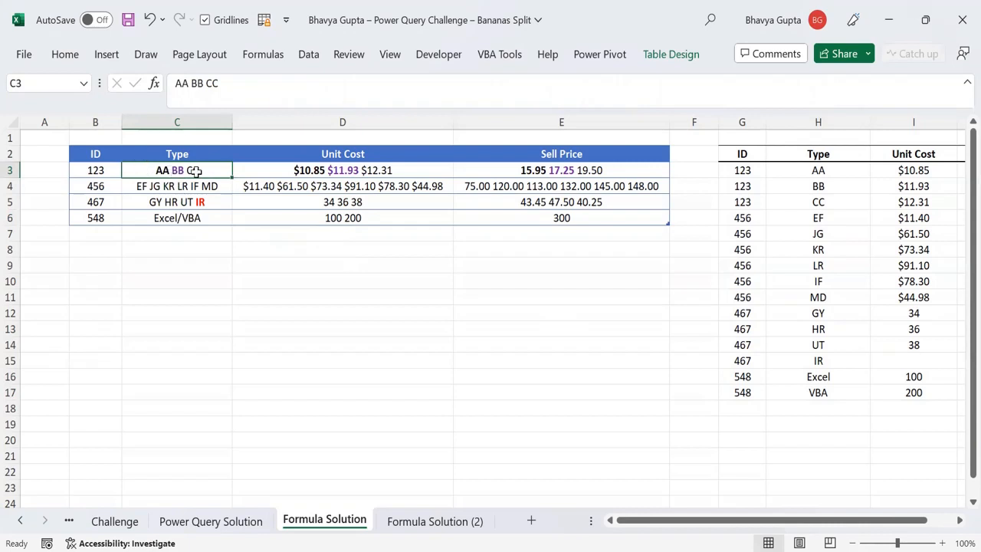
left_click_drag(840, 170, 835, 206)
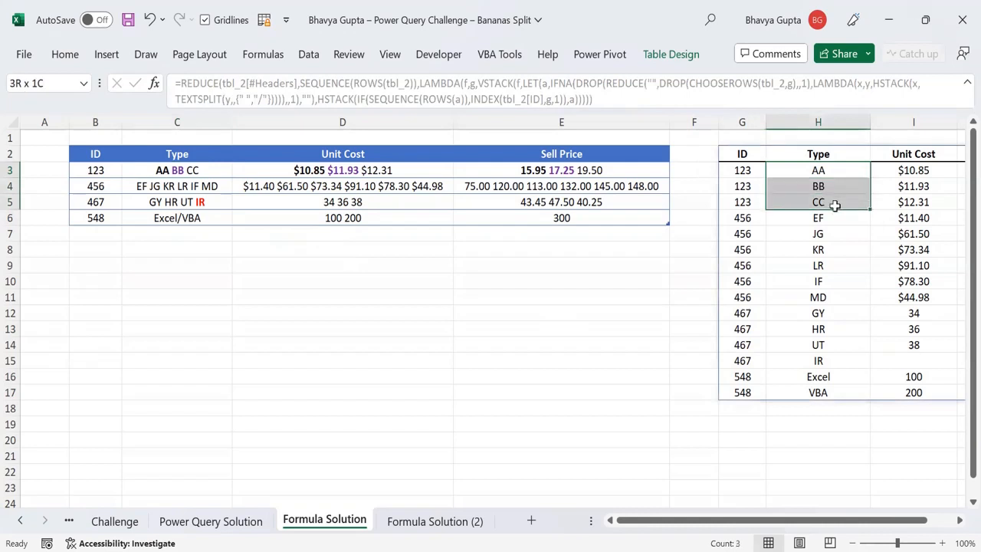
Enter the item positions 1, 2 and 3 in M9:M11 of the Formula Solution (2) sheet for the row number 1 records
left_click(175, 170)
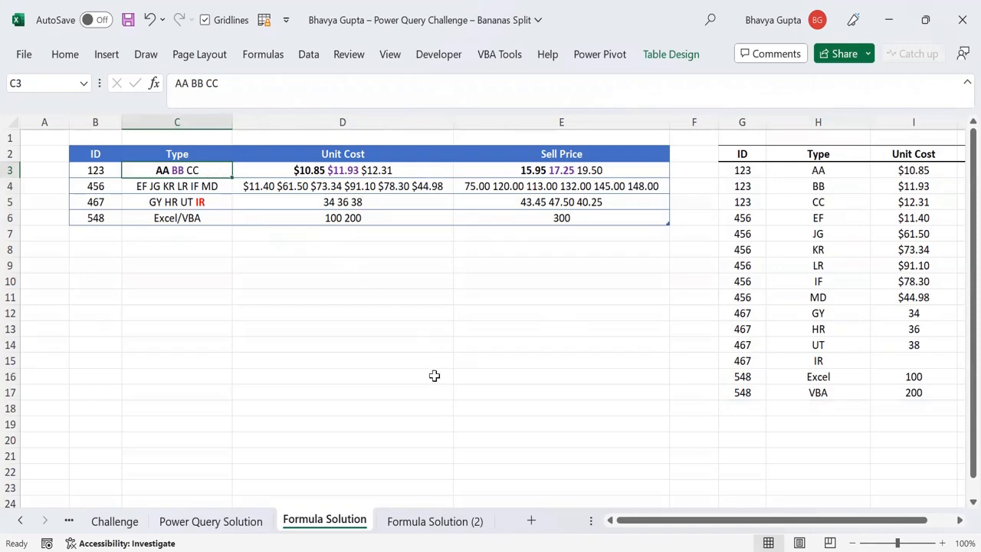
left_click(441, 521)
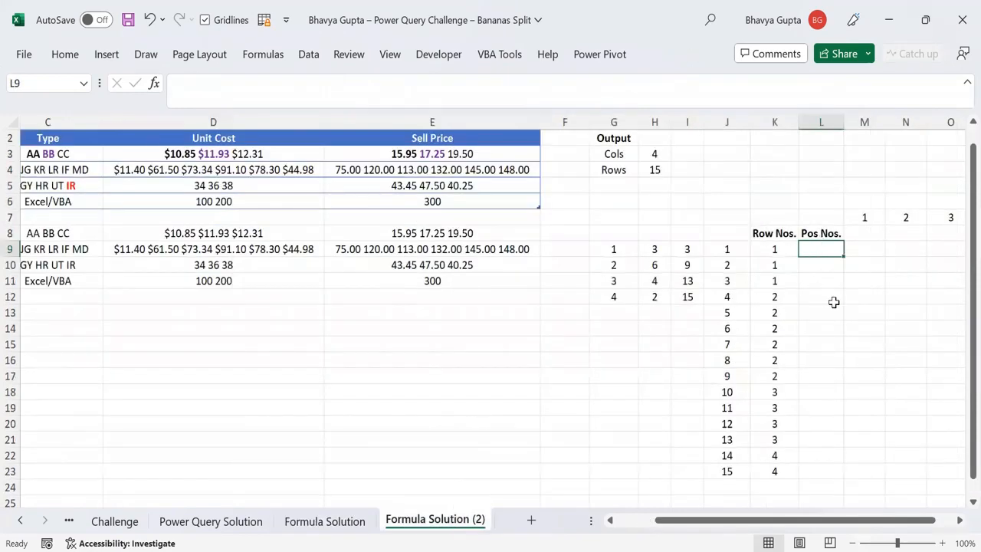
key("Right")
type("1")
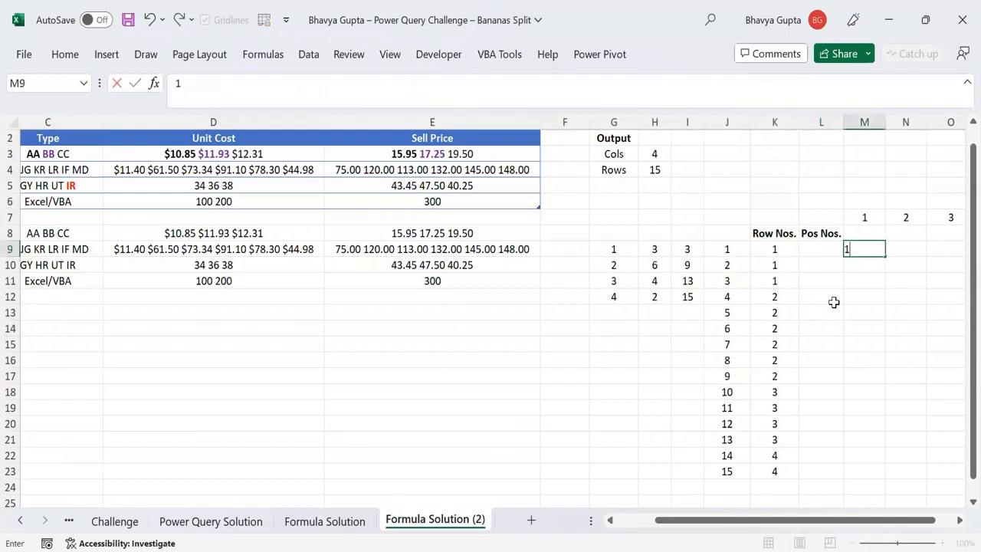
key("Escape")
left_click_drag(776, 250, 776, 282)
left_click(859, 246)
type("1")
key("Return")
type("2")
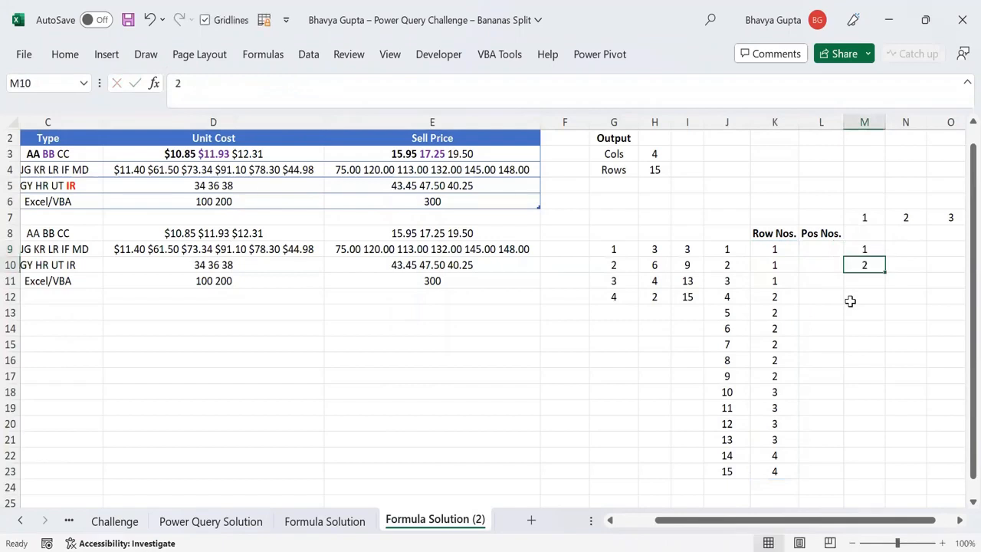
key("Return")
type("3")
key("Return")
Enter the positions 1 to 6 in M12:M17 for the row number 2 records and check them against the Unit Cost entry in D4
left_click_drag(789, 298, 789, 374)
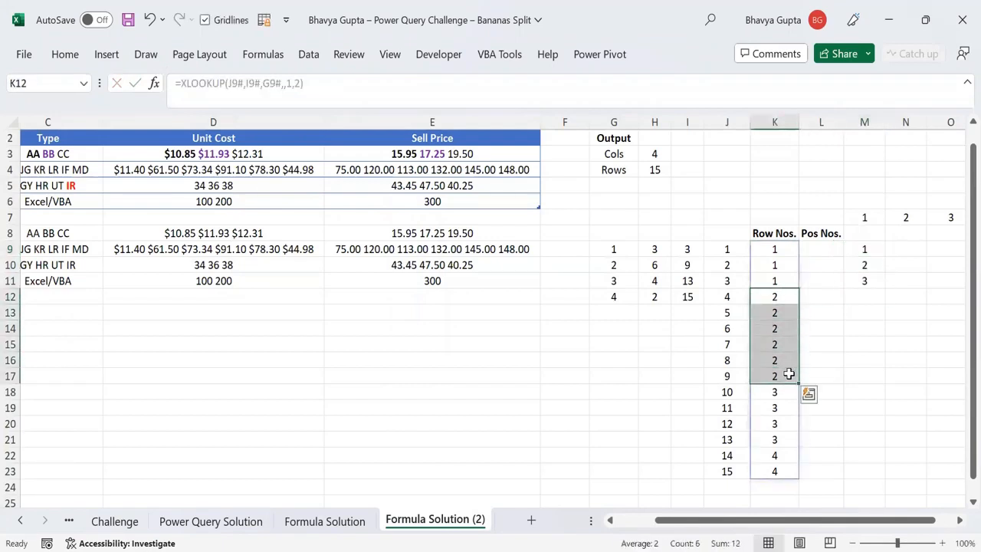
left_click(853, 295)
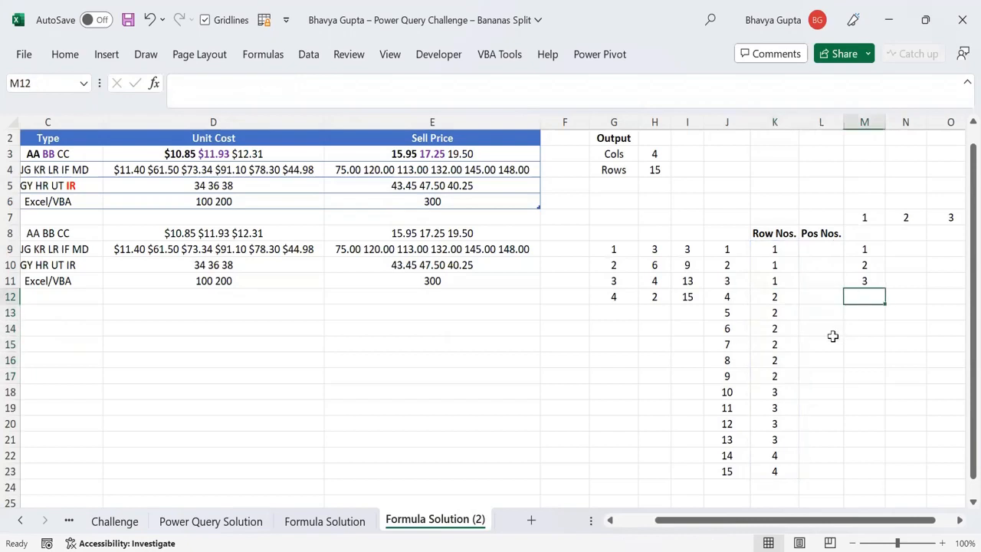
type("1")
key("Return")
type("2")
key("Return")
type("3")
key("Return")
type("4")
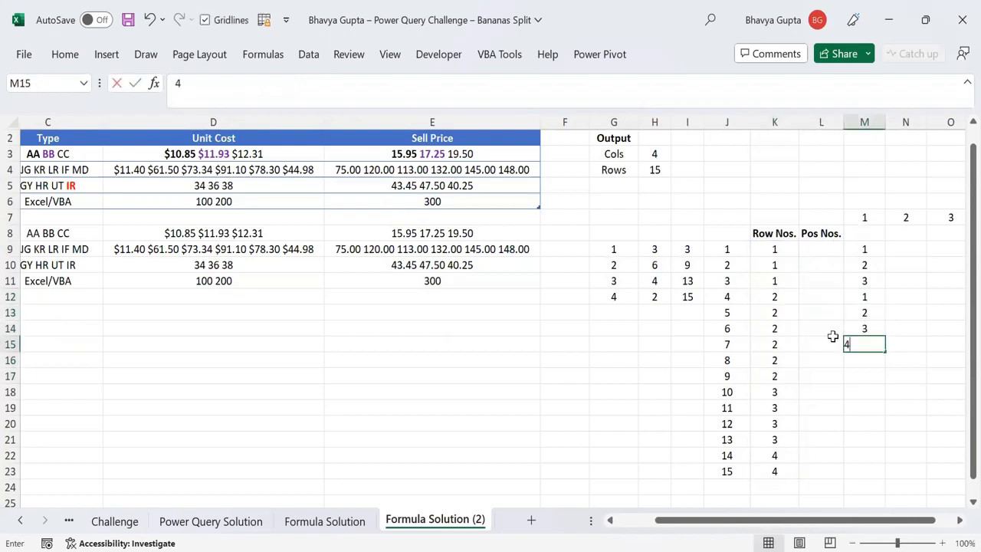
key("Return")
type("4")
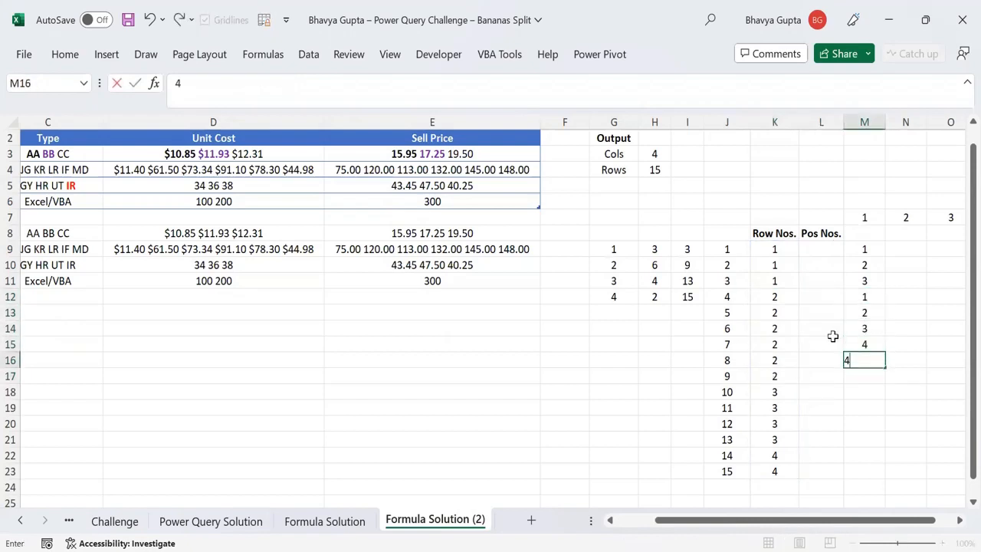
key("Return")
type("6")
key("Return")
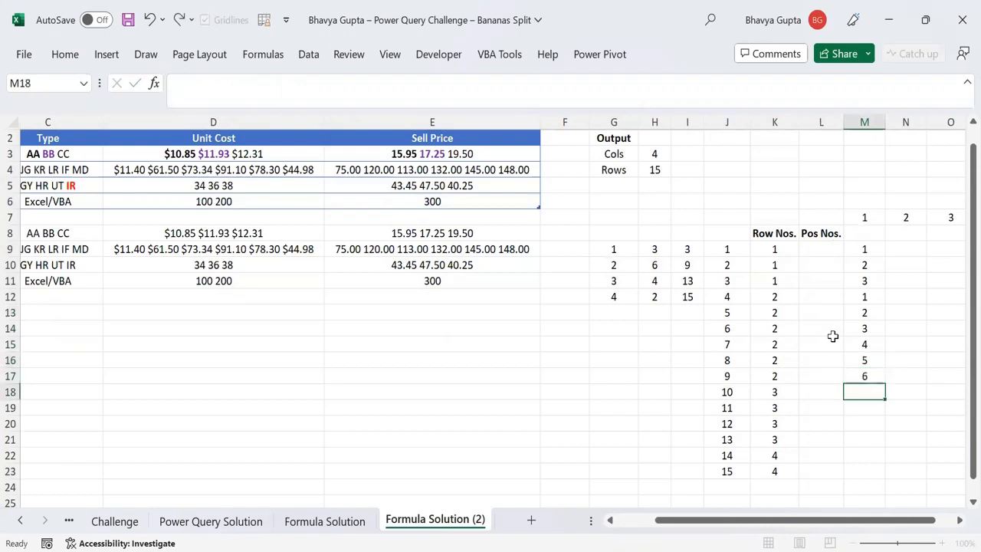
left_click(216, 158)
left_click(219, 173)
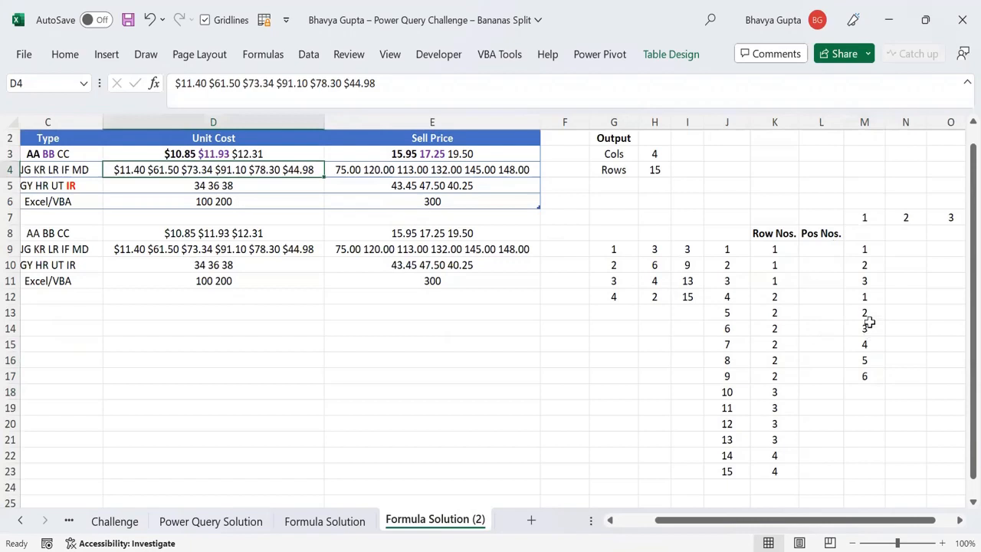
left_click_drag(866, 297, 870, 372)
Enter the positions 1 to 4 in M18:M21 for row number 3, and 1 and 2 in M22:M23 for row number 4
left_click_drag(775, 392, 774, 441)
left_click(851, 394)
type("1")
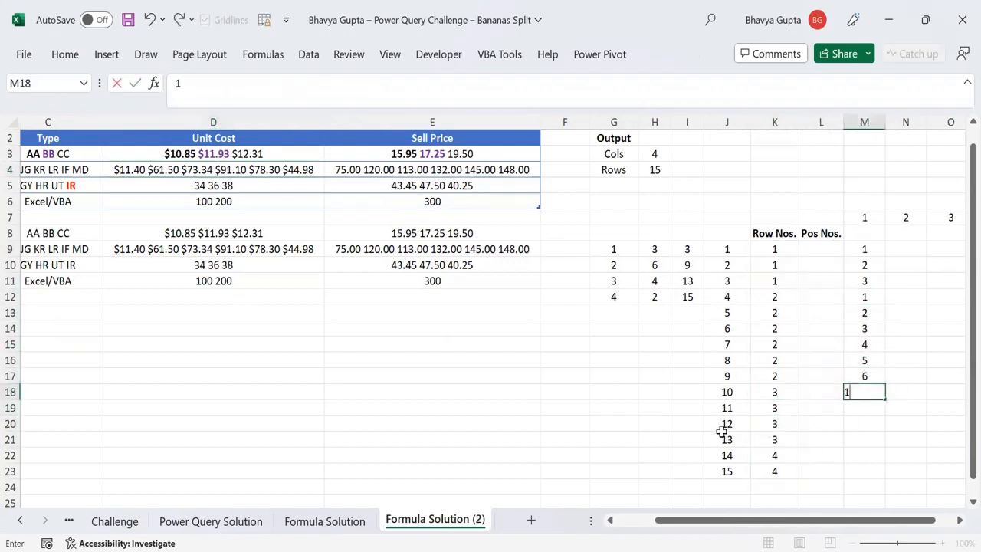
key("Return")
type("2")
key("Return")
type("3")
key("Return")
type("4")
key("Return")
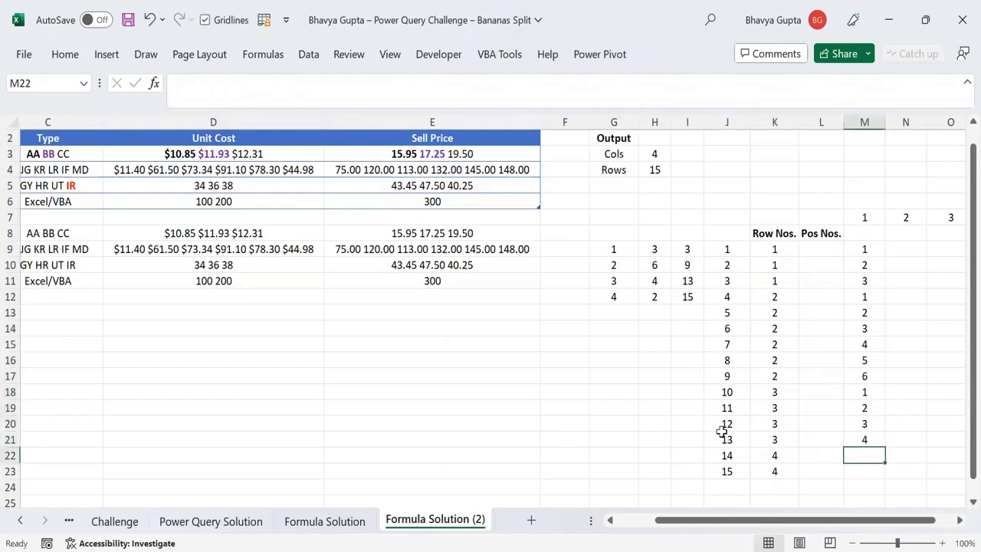
type("1")
key("Return")
type("2")
key("Return")
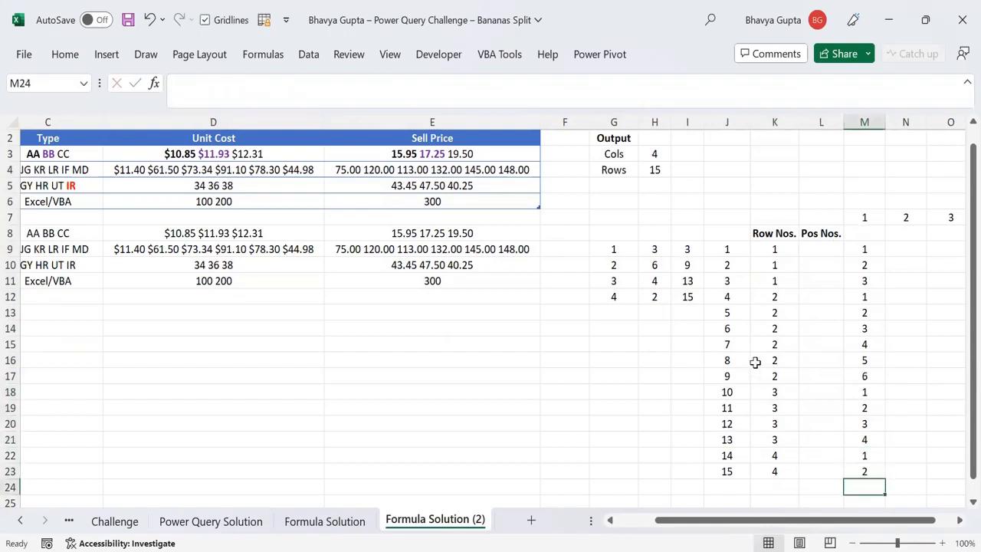
Examine the outer INDEX row_num argument in N15 of the Challenge sheet and relate it to positions M9:M23 on Formula Solution (2)
left_click(809, 249)
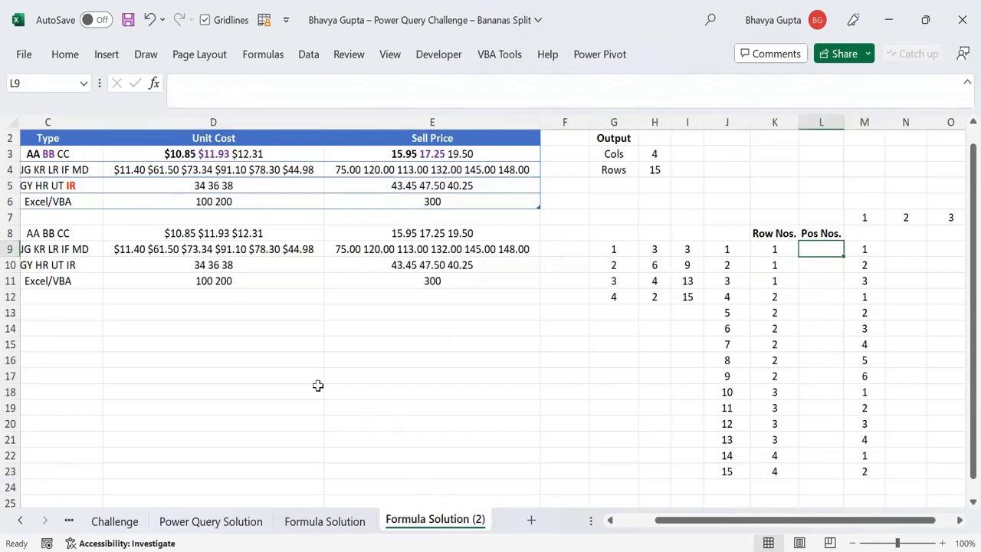
left_click(132, 526)
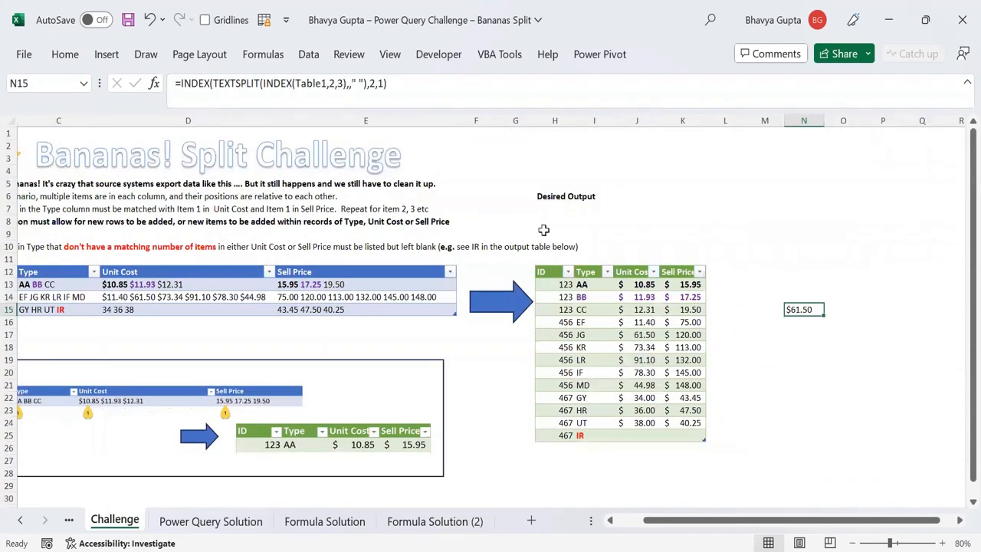
left_click(380, 89)
double_click(380, 85)
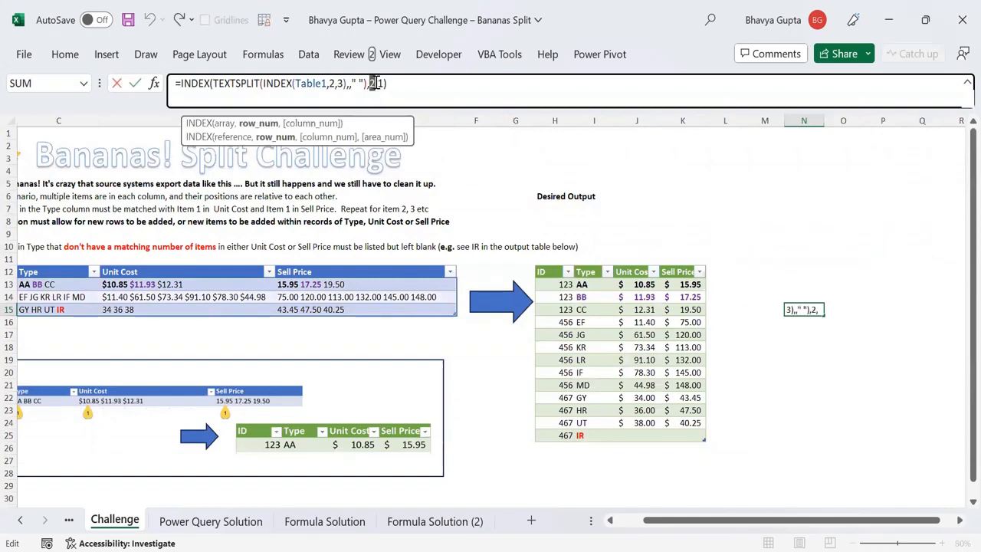
key("Escape")
left_click(412, 525)
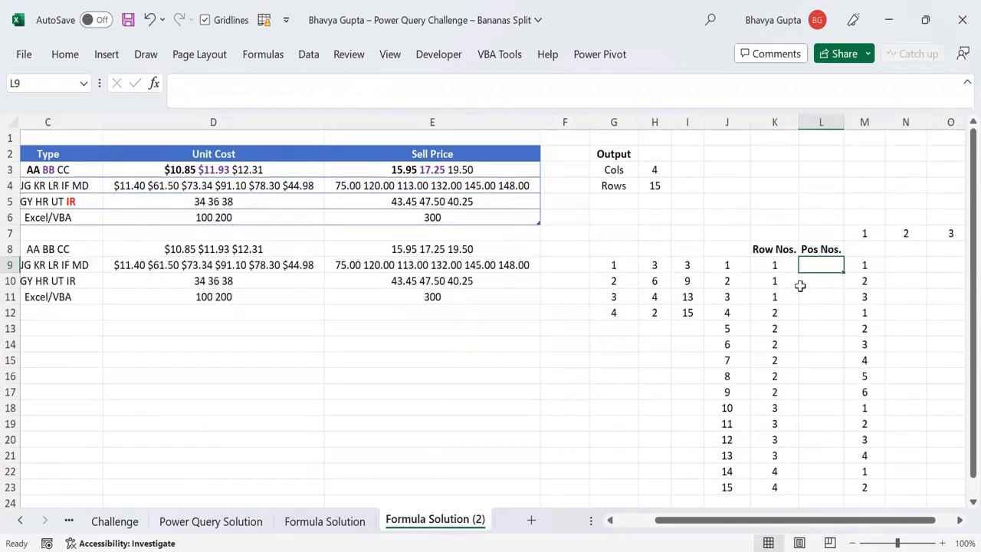
left_click_drag(859, 265, 867, 486)
left_click(817, 281)
left_click(822, 262)
Insert a blank column before the output row sequence in column J and enter =I9#-H9# in J9
left_click(742, 120)
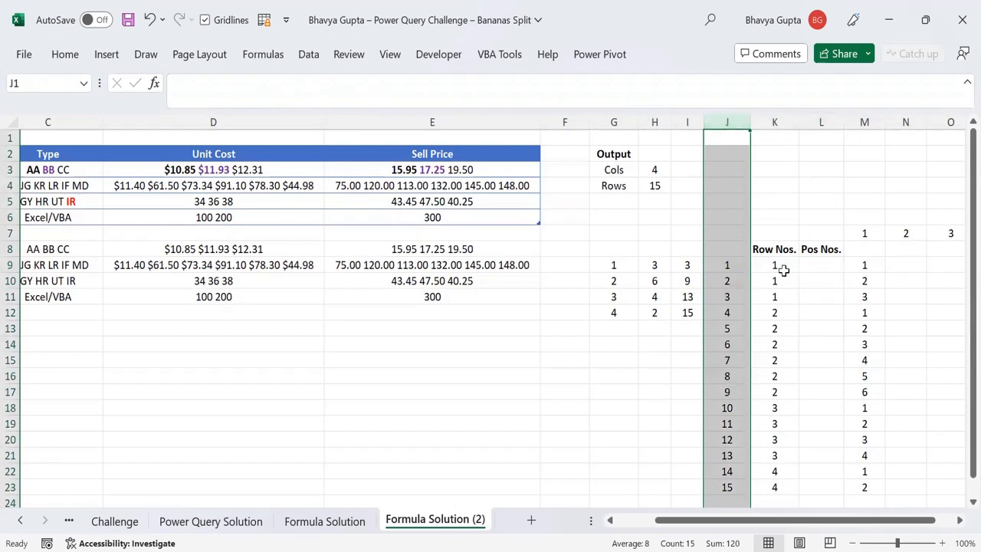
key("ctrl+shift+plus")
key("Down")
key("Down")
key("Down")
key("Down")
key("Down")
key("Down")
key("Down")
key("Down")
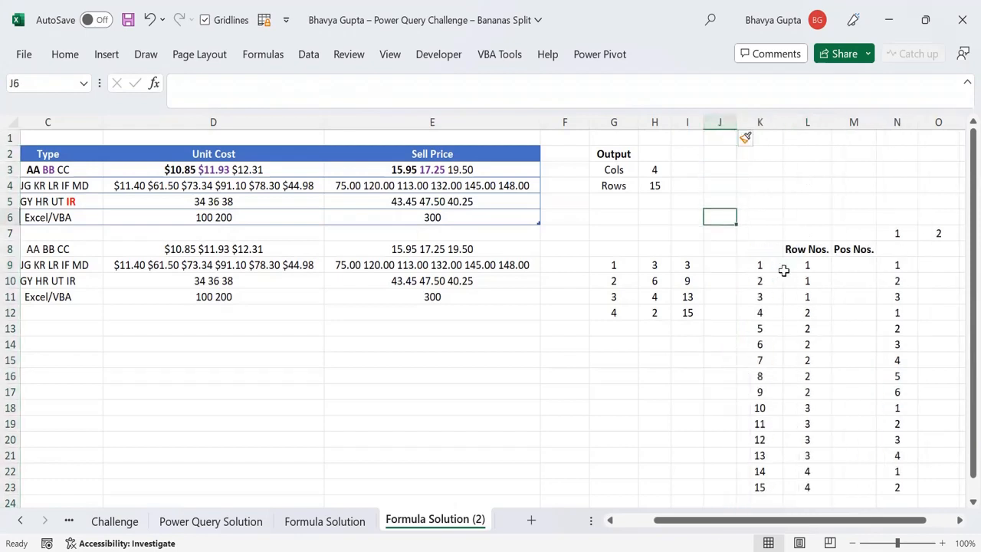
type("=")
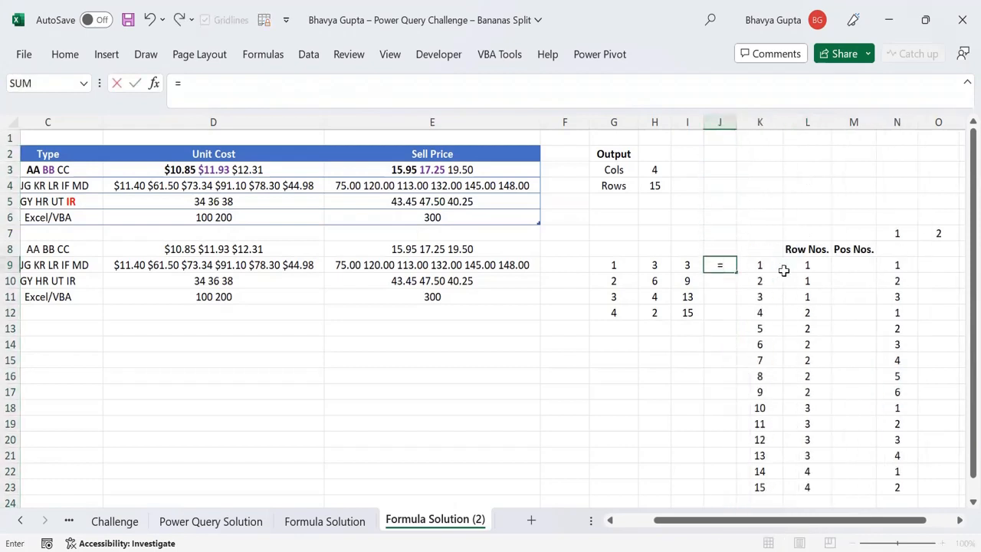
key("Left")
type("#")
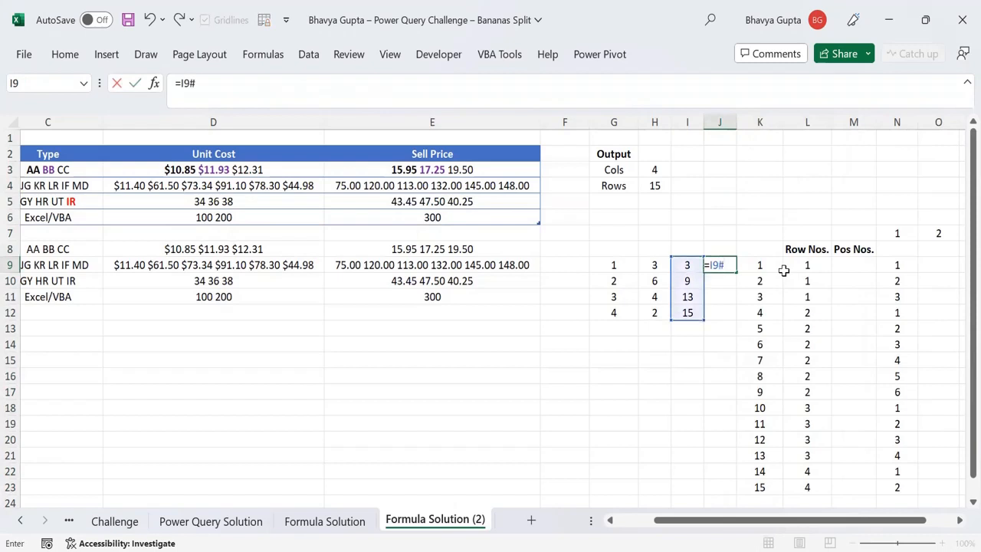
type("-")
key("Left")
key("Left")
type("#")
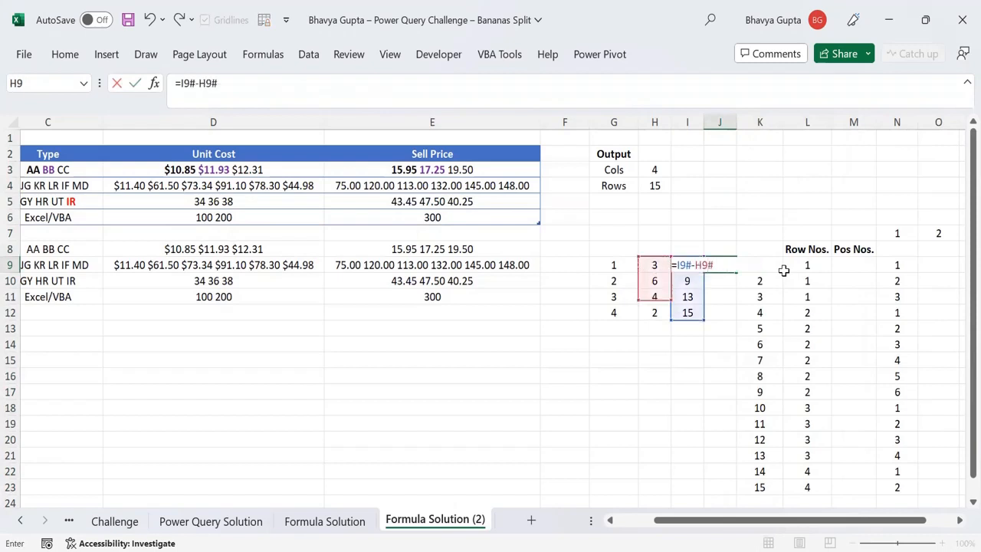
key("ctrl+Return")
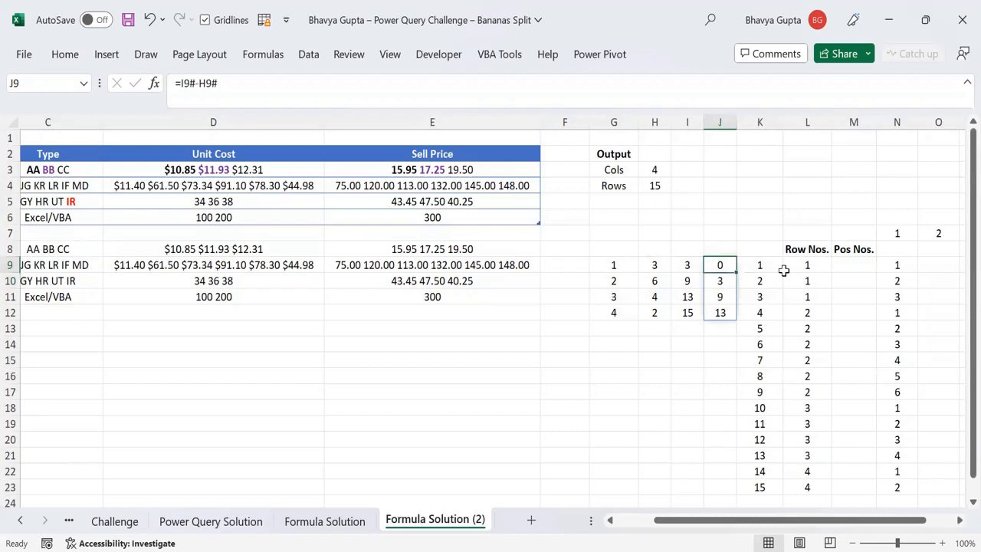
Compare the output row numbers in K9:K11 with the manually entered positions in N9:N11
left_click(761, 266)
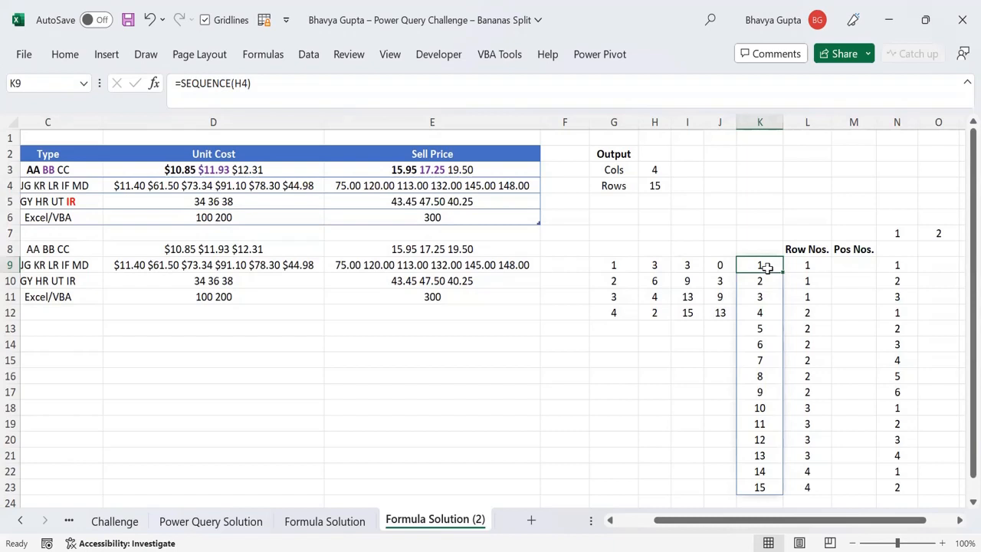
left_click(853, 263)
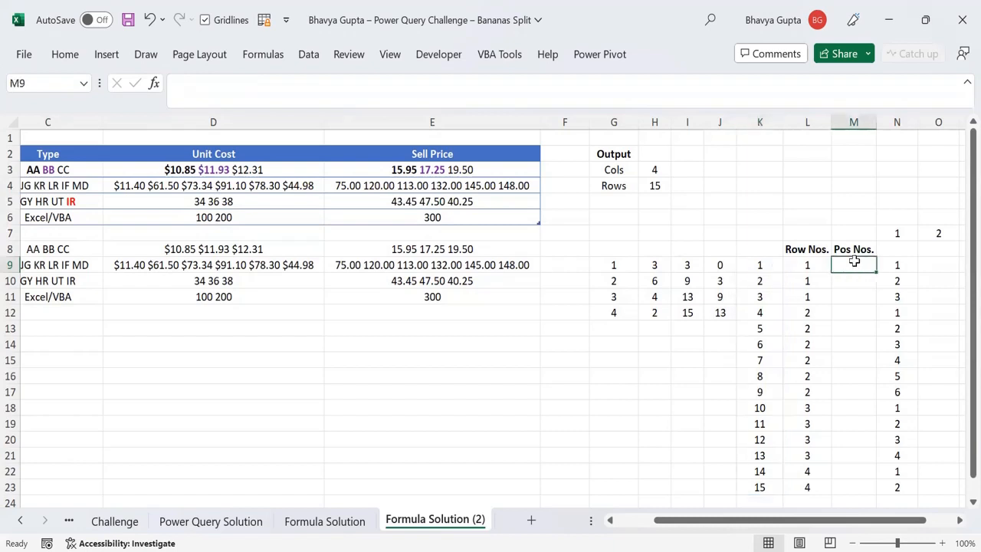
left_click(897, 266)
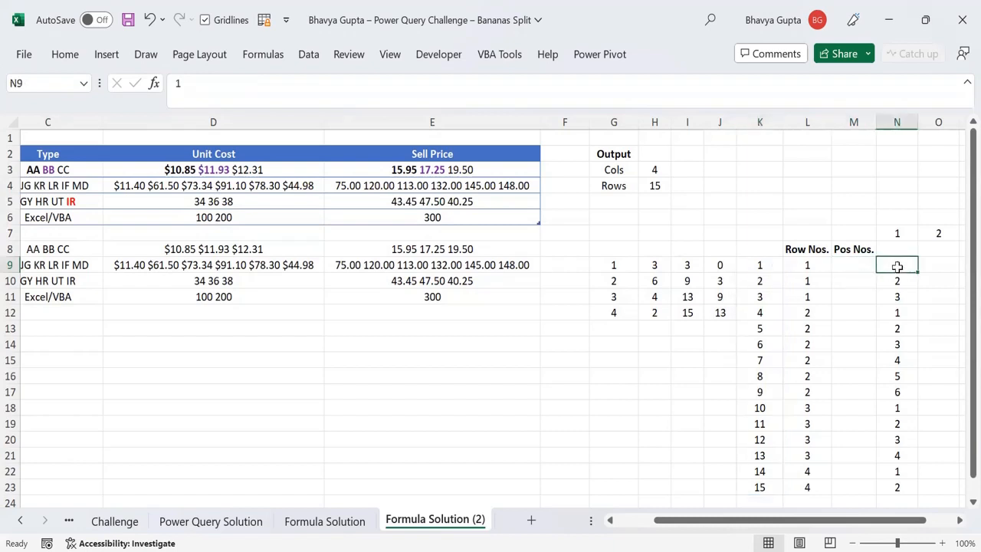
left_click(766, 280)
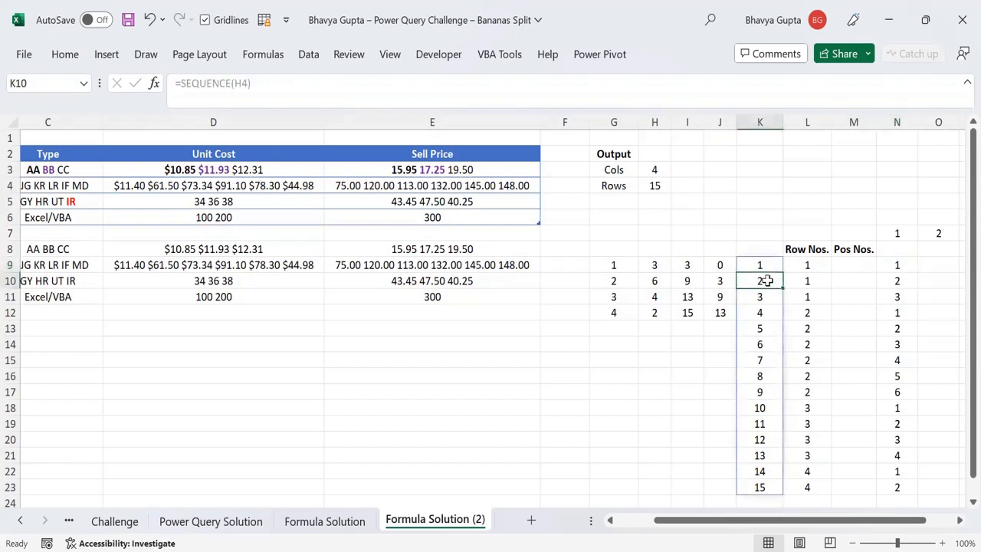
left_click(894, 282)
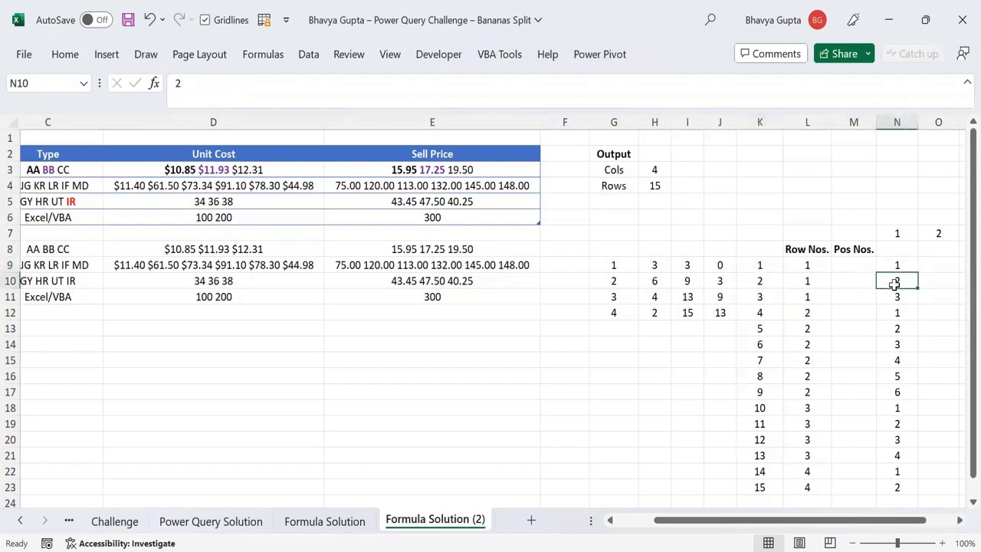
left_click(770, 301)
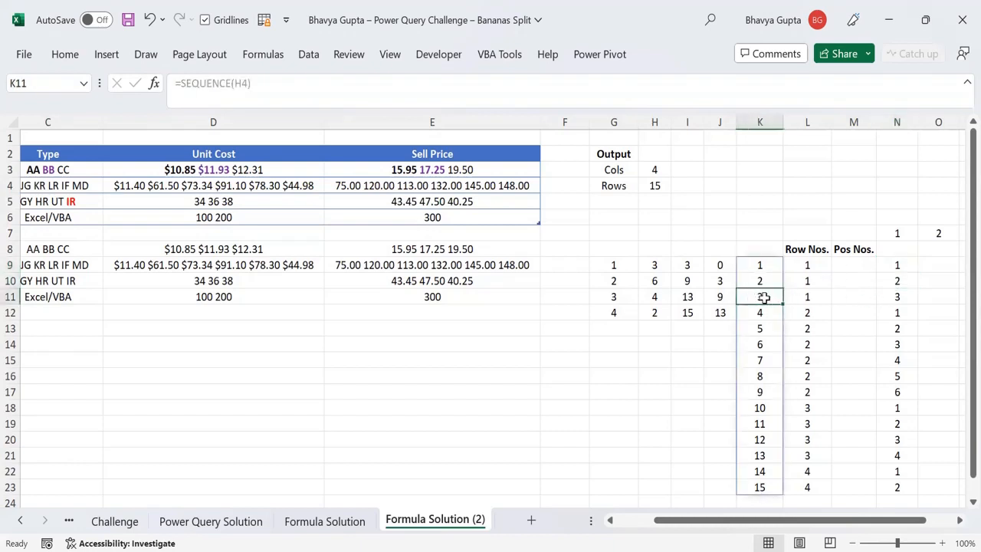
left_click(897, 299)
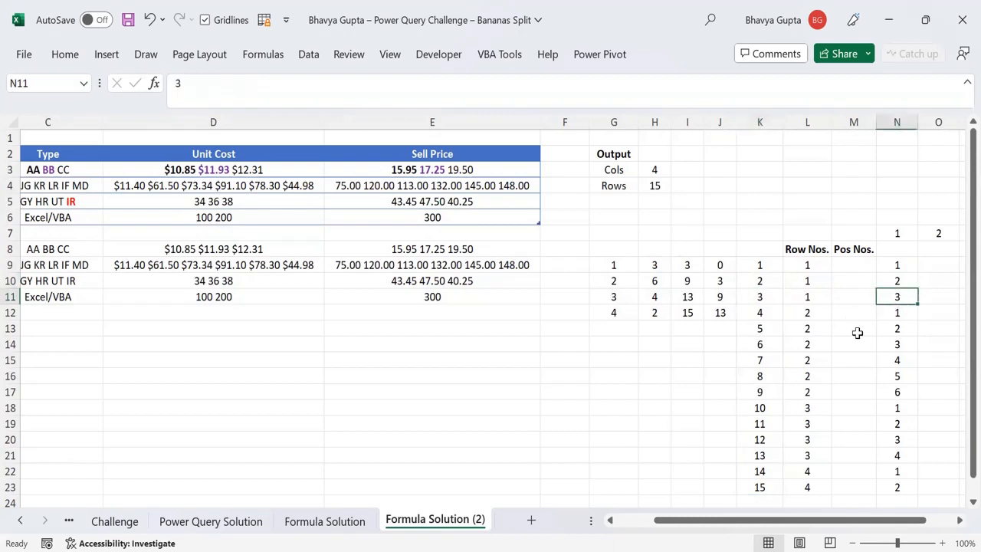
Compare K12 with its position in N12, and relate the J10 offset to the row number 2 records in K12:L17
left_click(764, 313)
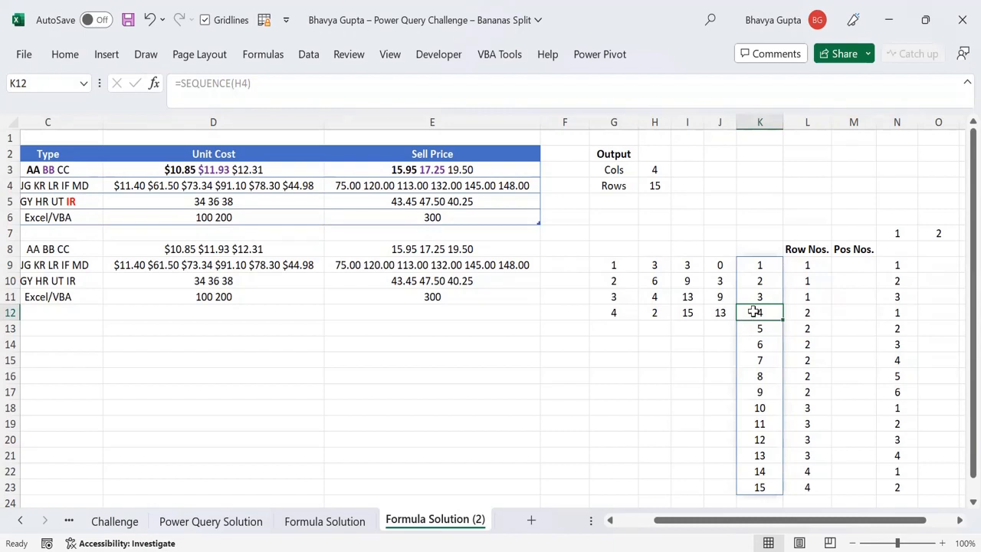
left_click(872, 310)
left_click(903, 311)
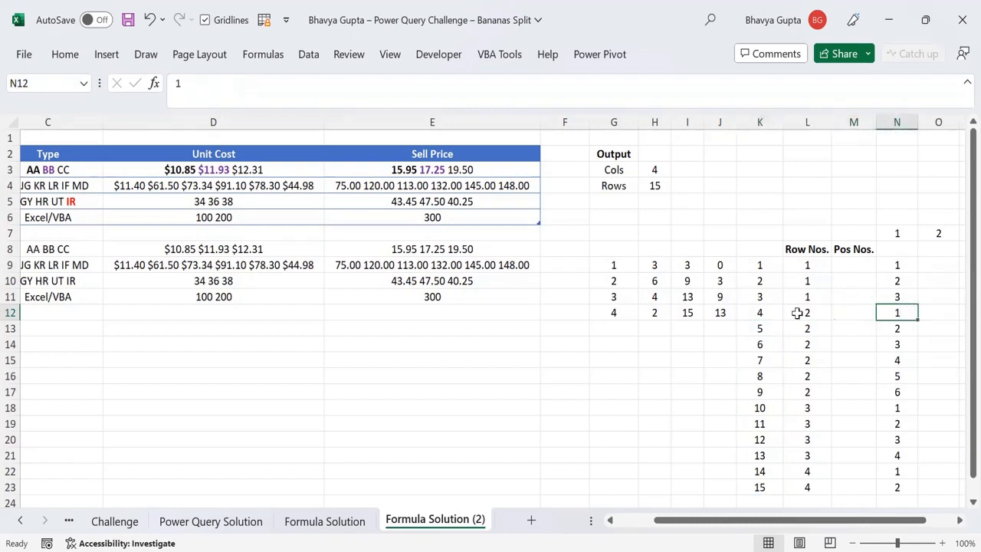
left_click(722, 283)
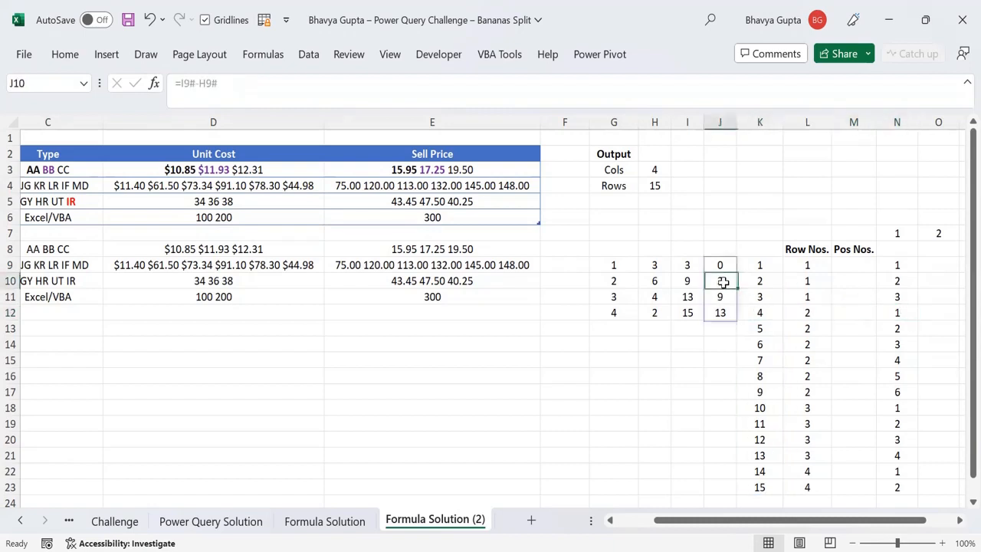
left_click(796, 312)
left_click_drag(795, 313, 797, 376)
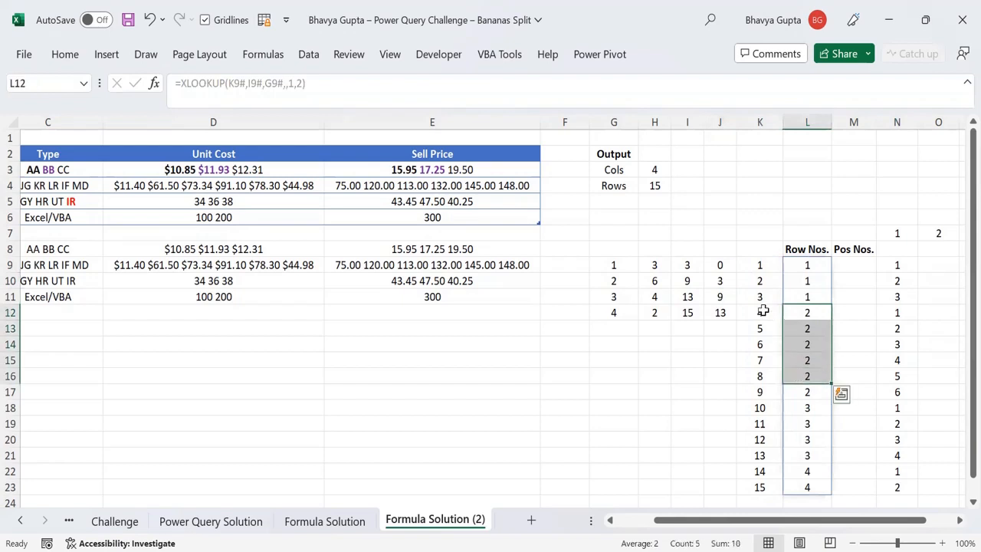
left_click_drag(762, 310, 812, 392)
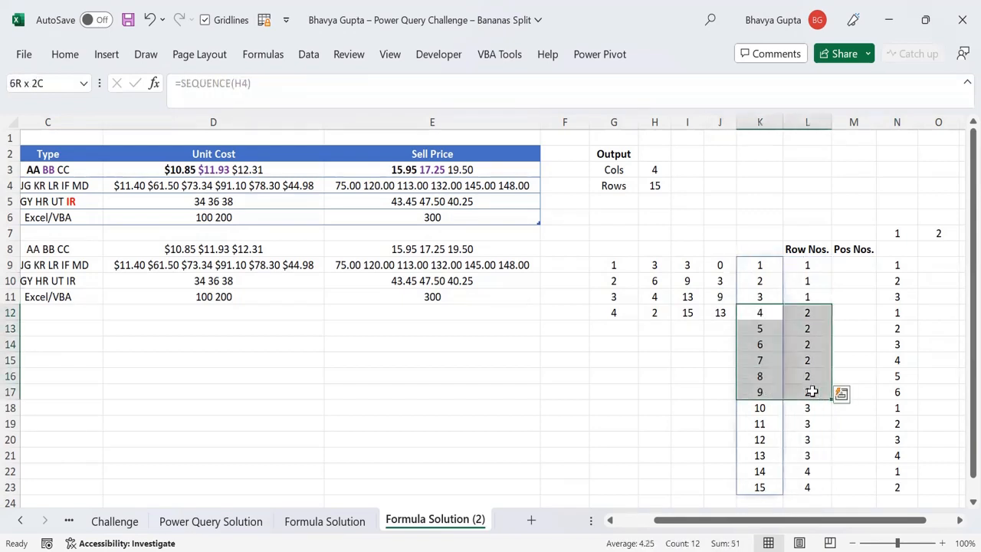
Relate the offsets in J11 and J12 to the row number 3 and row number 4 records in K18:L23
left_click(713, 297)
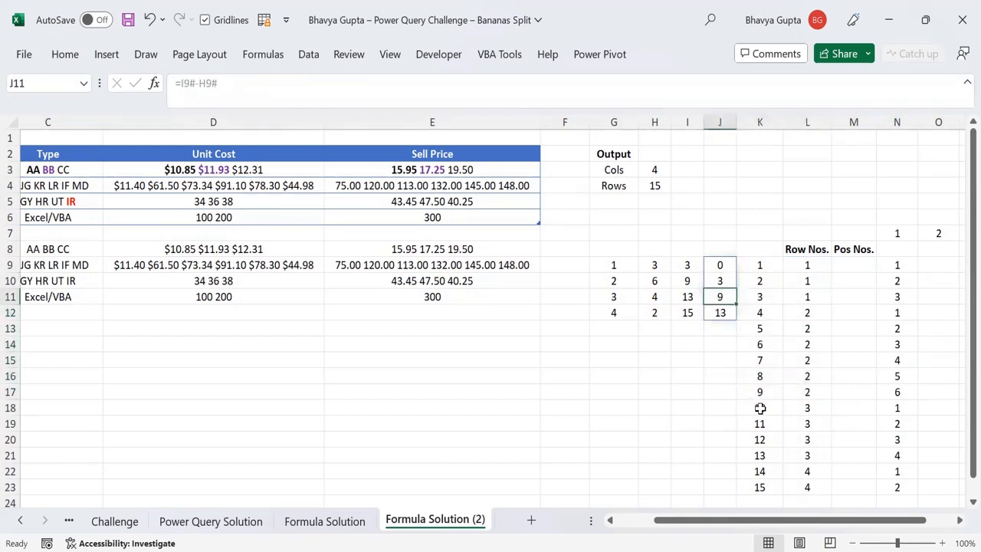
left_click_drag(760, 408, 800, 491)
left_click(721, 313)
left_click(764, 473)
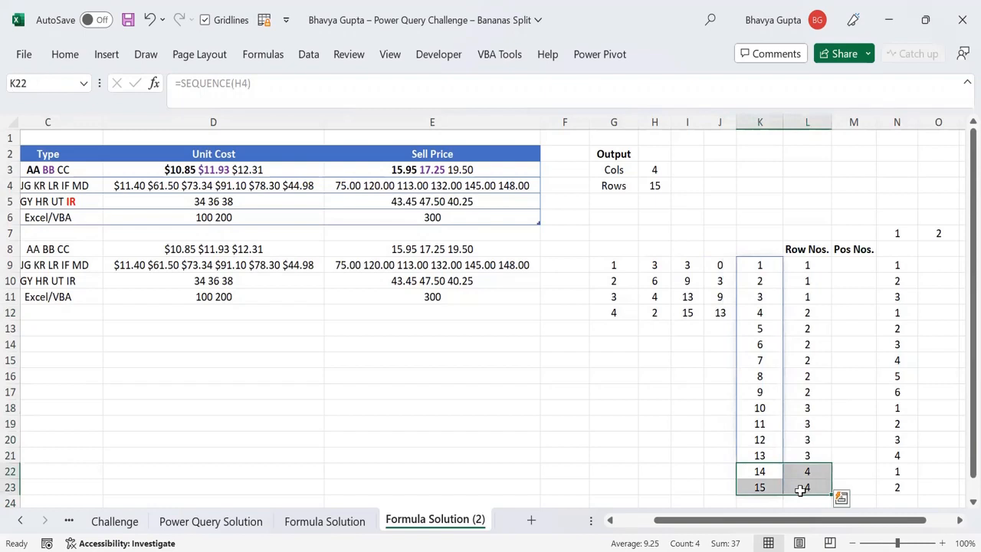
Enter =INDEX(J9#,L9#,1) in M9 under Pos Nos. to fetch the offset for each output row
left_click(835, 264)
left_click(806, 269)
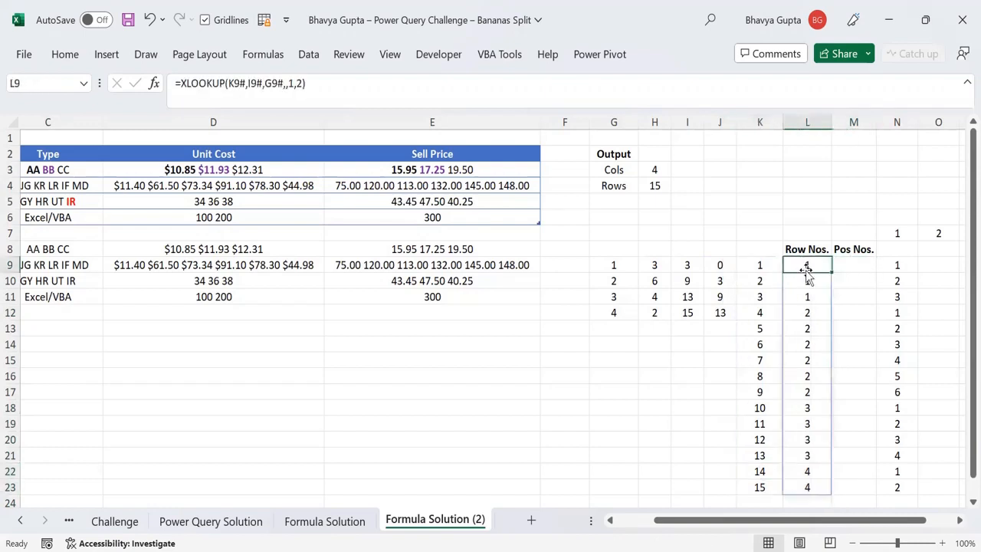
left_click(844, 265)
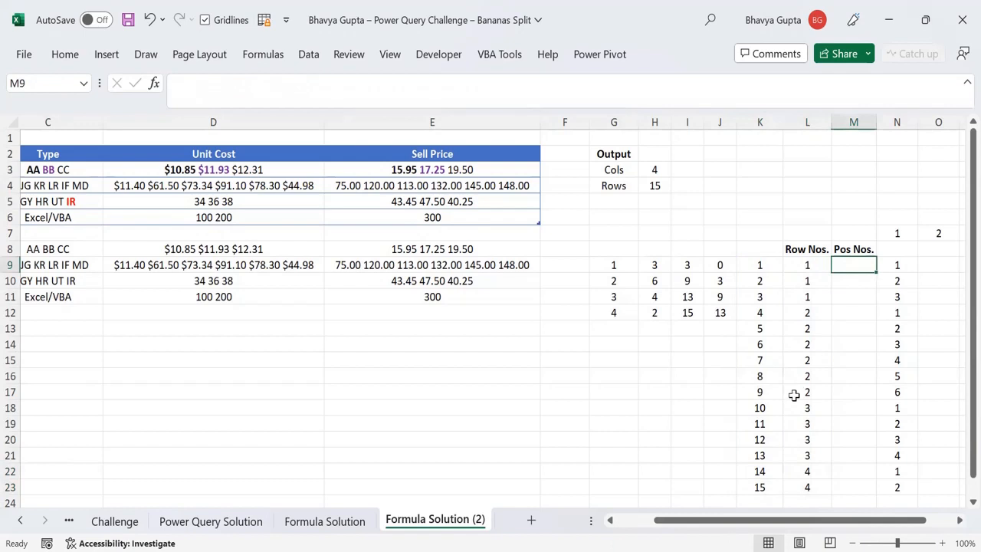
type("=")
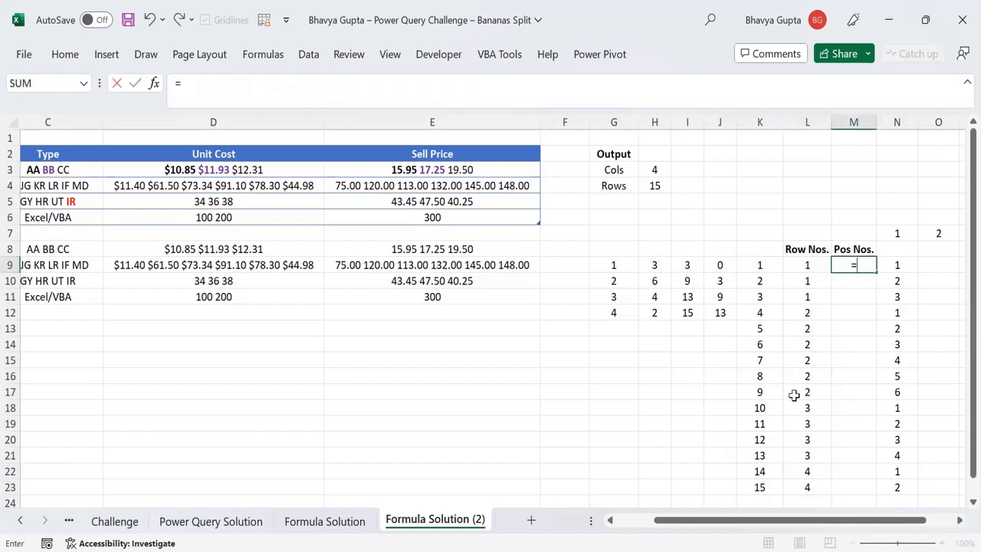
type("INDEX(")
left_click(808, 267)
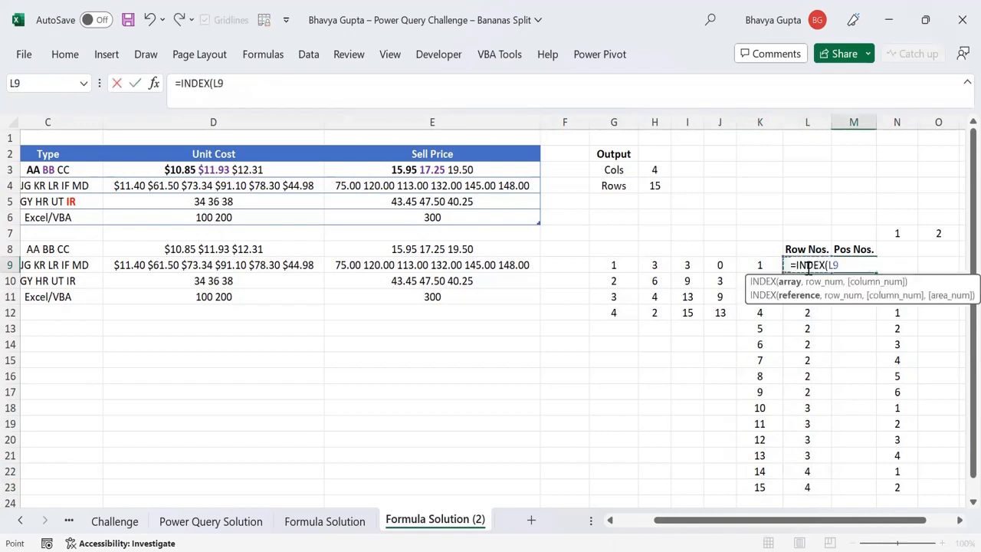
left_click_drag(720, 265, 720, 288)
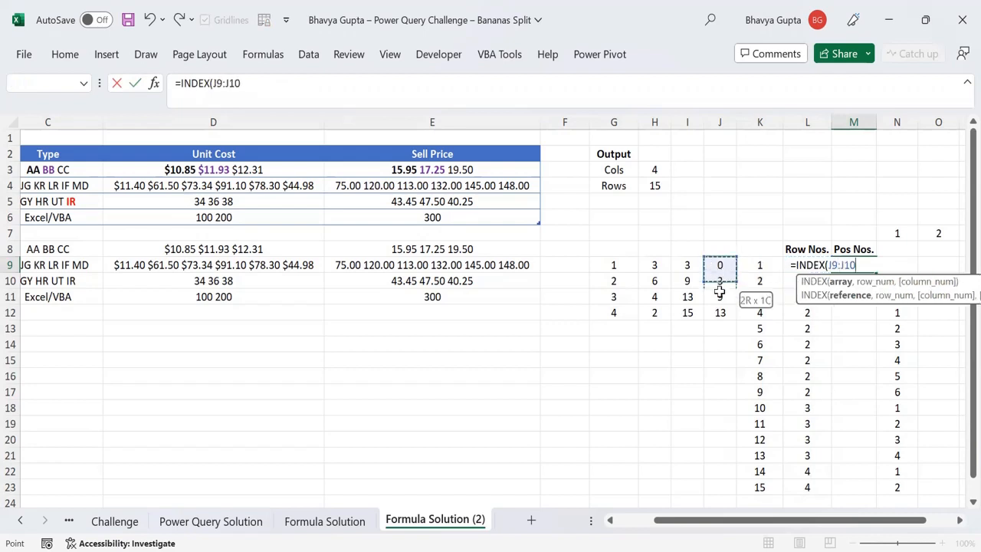
type(",")
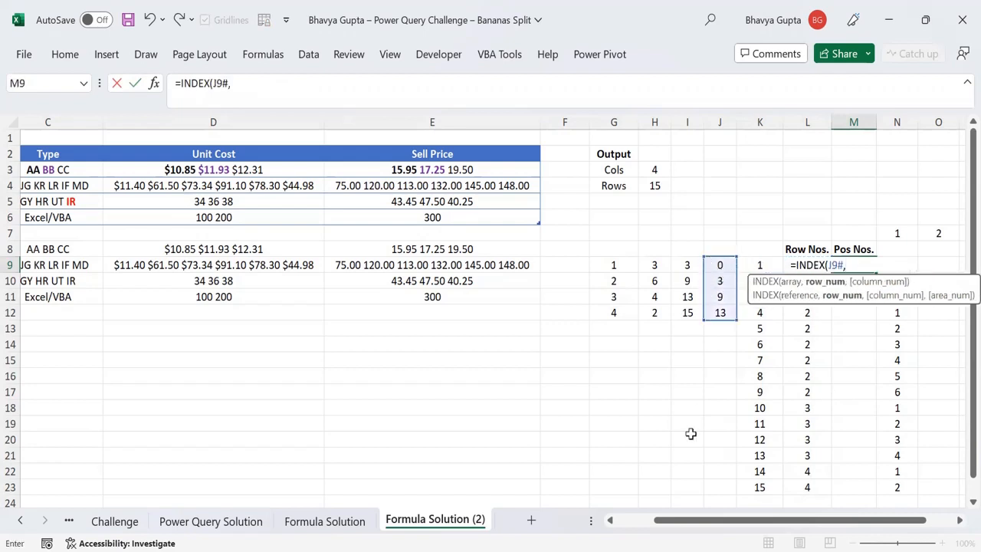
key("Left")
type("#")
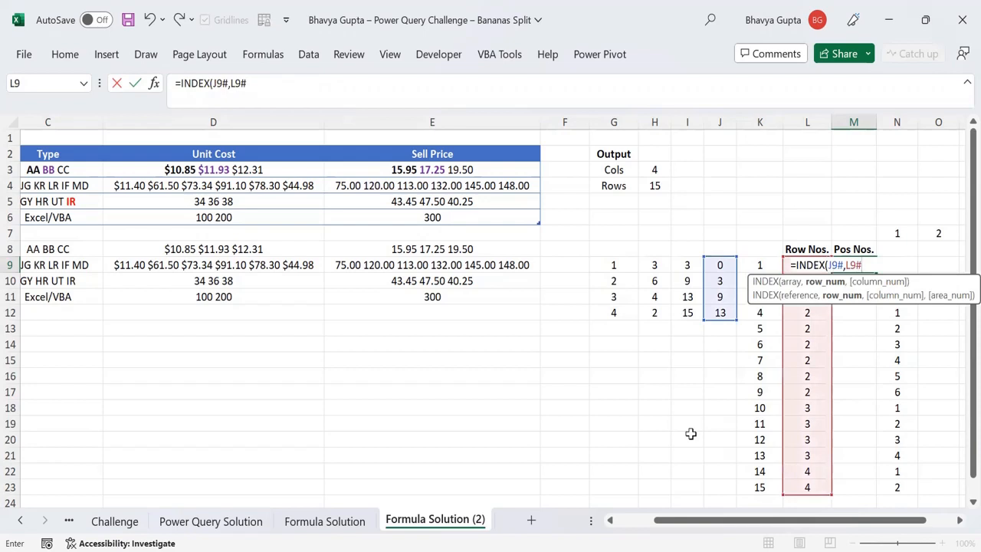
type(",1)")
key("ctrl+Return")
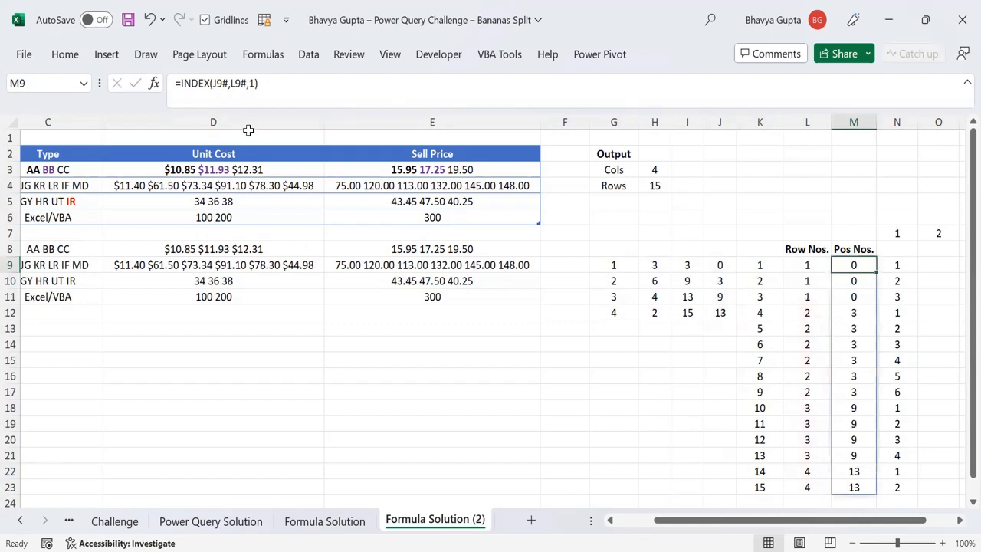
Subtract the looked-up offsets from the output row sequence by changing the M9 formula to =K9#-INDEX(J9#,L9#,1)
left_click(178, 83)
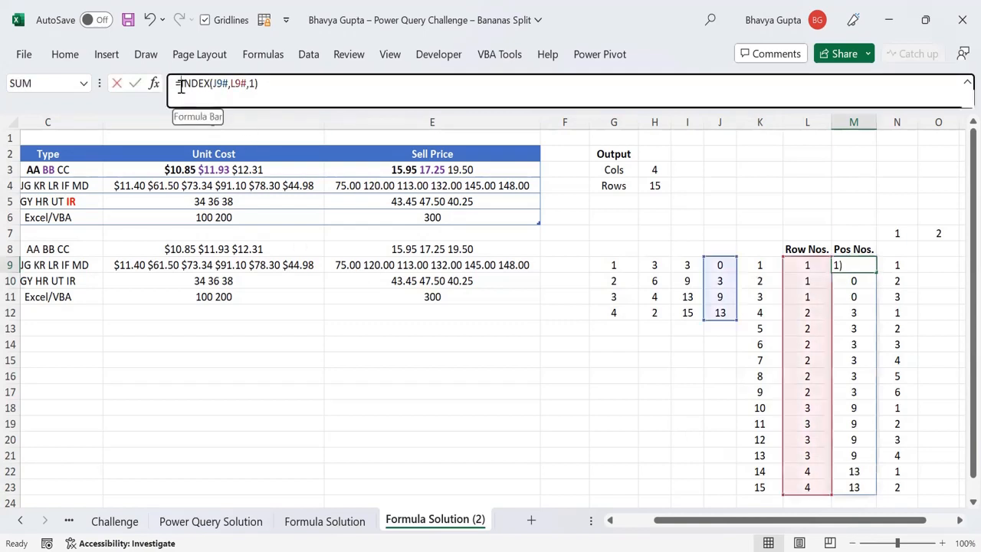
left_click(767, 269)
type("-")
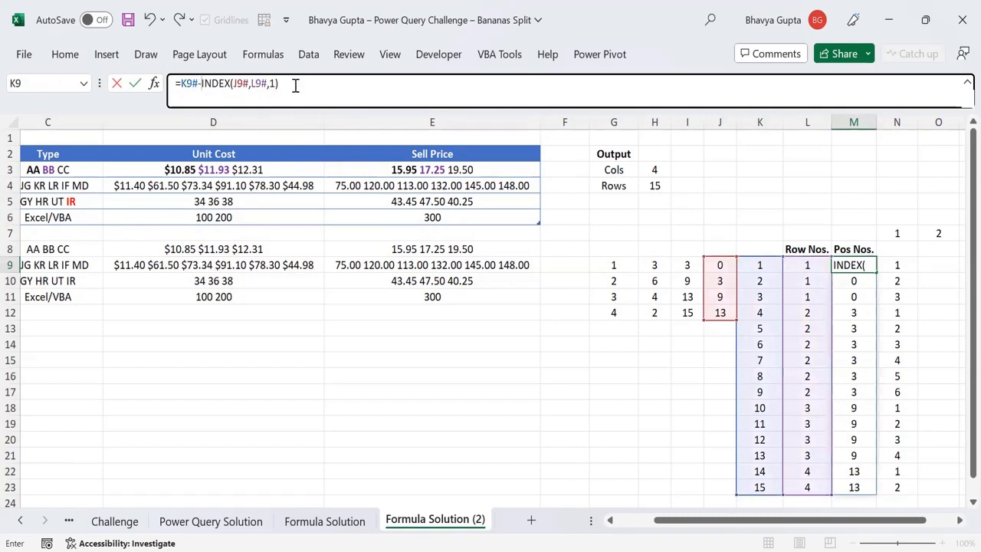
key("Return")
key("Up")
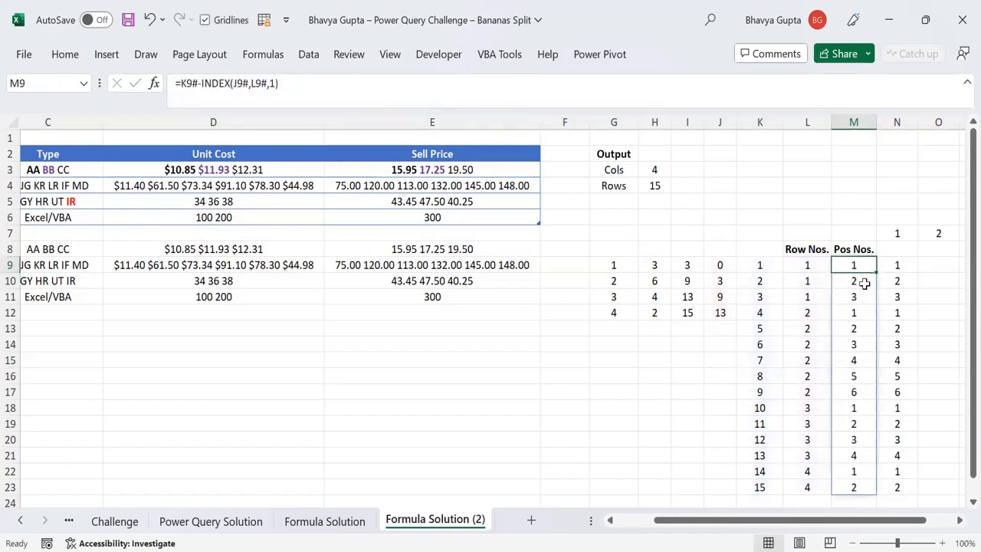
Compare the manually entered positions in N9:N23 with the calculated Pos Nos. in column M, and review the row number formula in L9
left_click_drag(882, 266, 890, 292)
left_click_drag(899, 312, 905, 479)
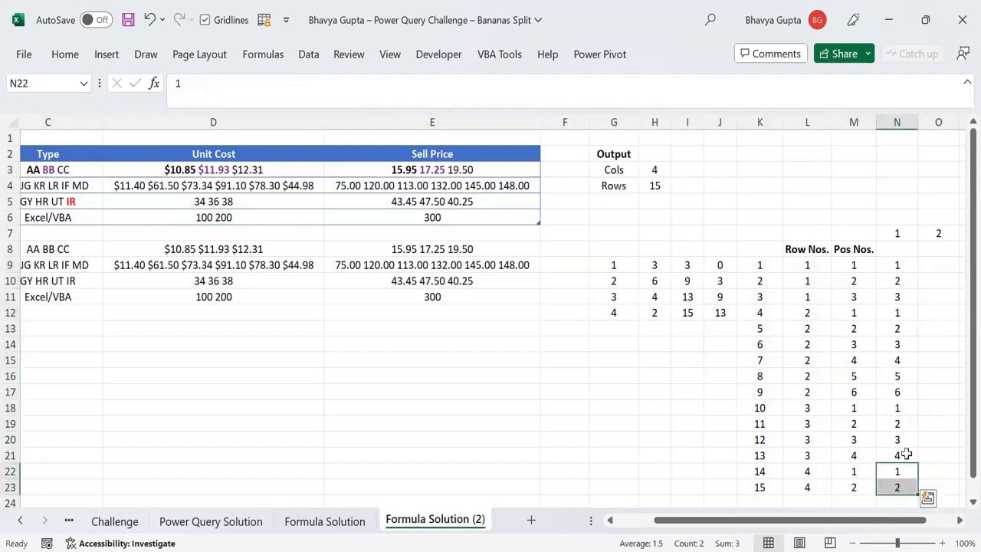
left_click(854, 263)
left_click(809, 265)
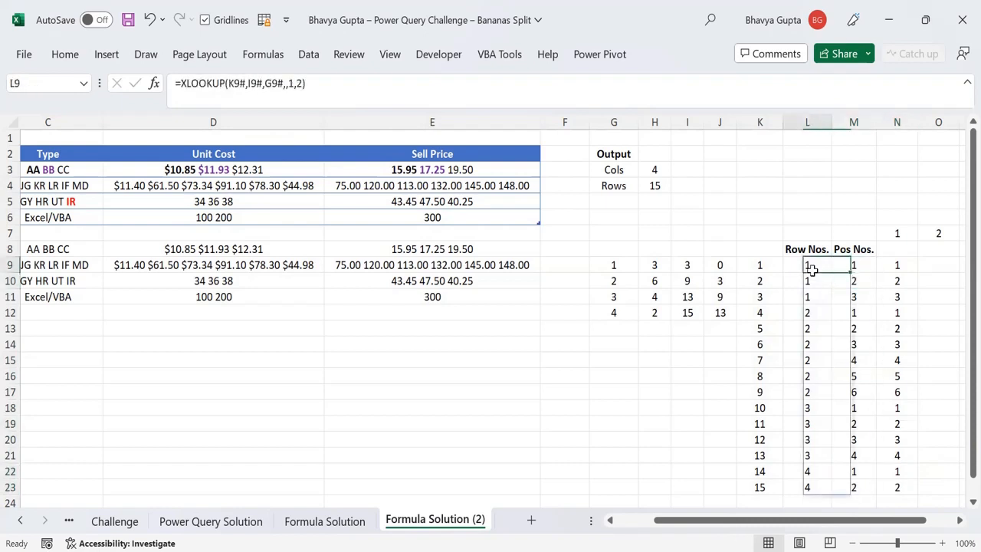
Copy the expression I9#-H9# from the formula in cell J9
left_click(841, 265)
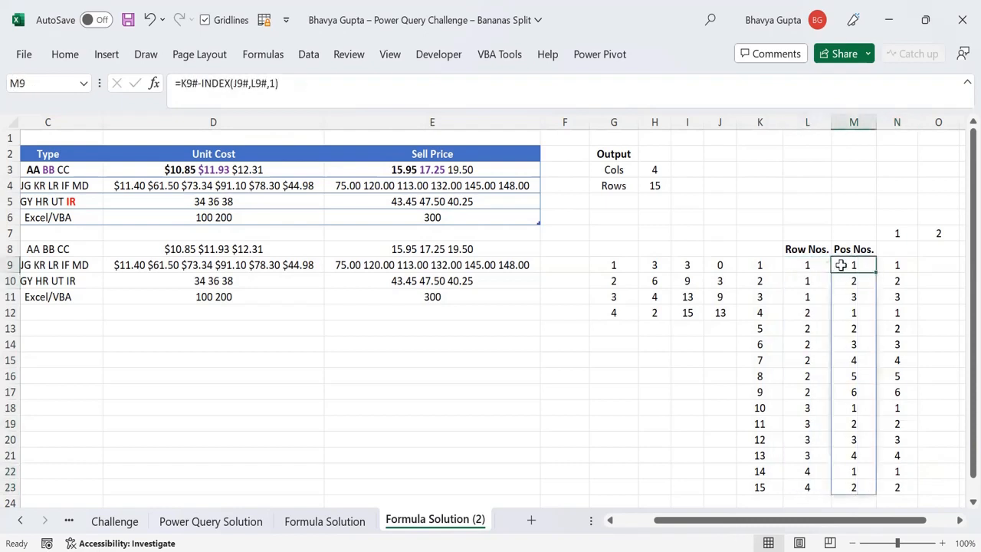
left_click(807, 267)
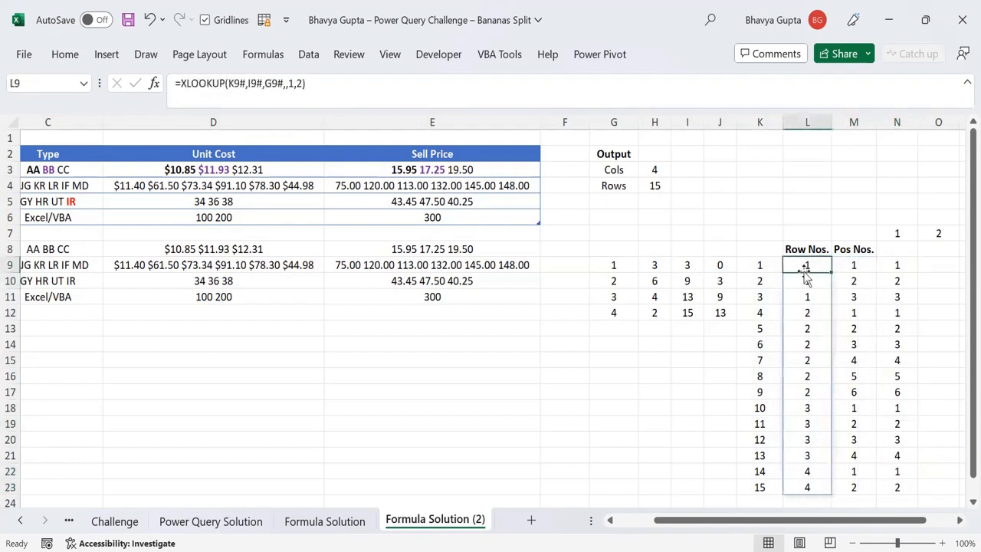
left_click(730, 265)
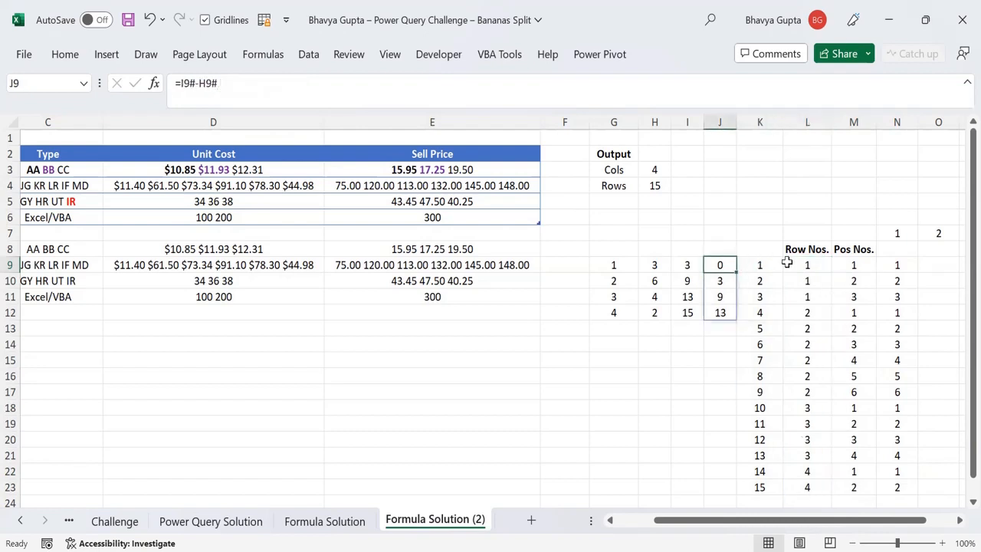
left_click(854, 267)
left_click(724, 269)
left_click_drag(284, 98, 181, 84)
key("ctrl+c")
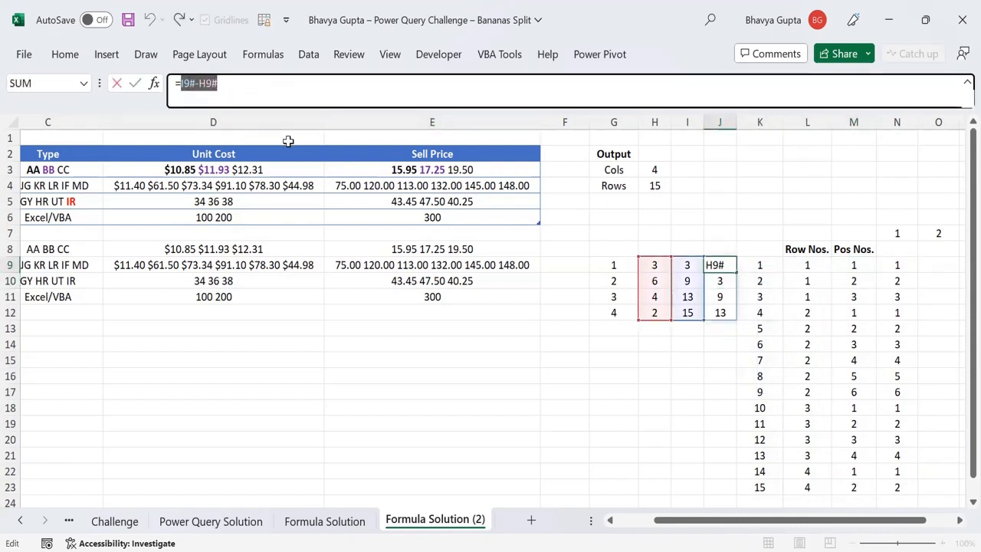
key("Escape")
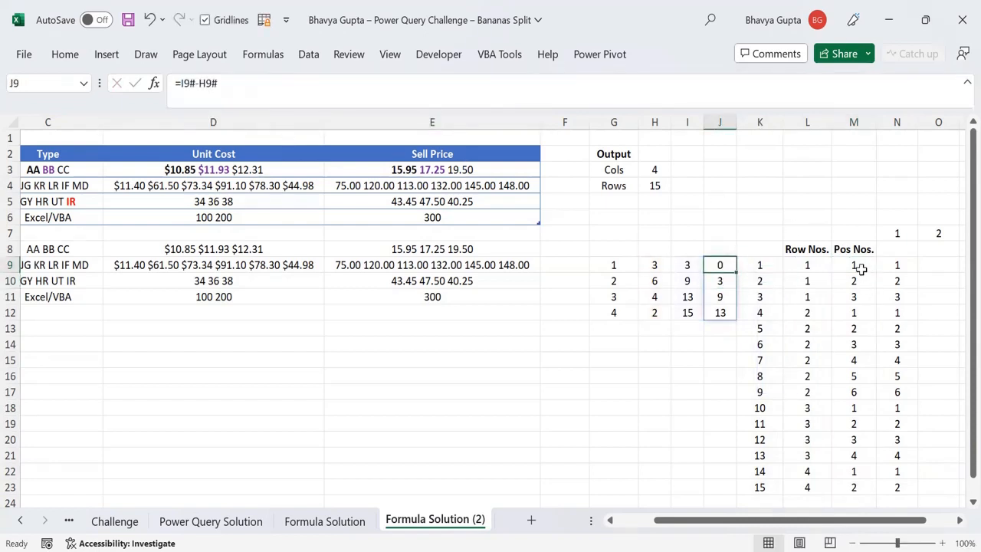
Replace the J9# reference inside the INDEX function of cell M9 with I9#-H9#
left_click(857, 268)
left_click(237, 83)
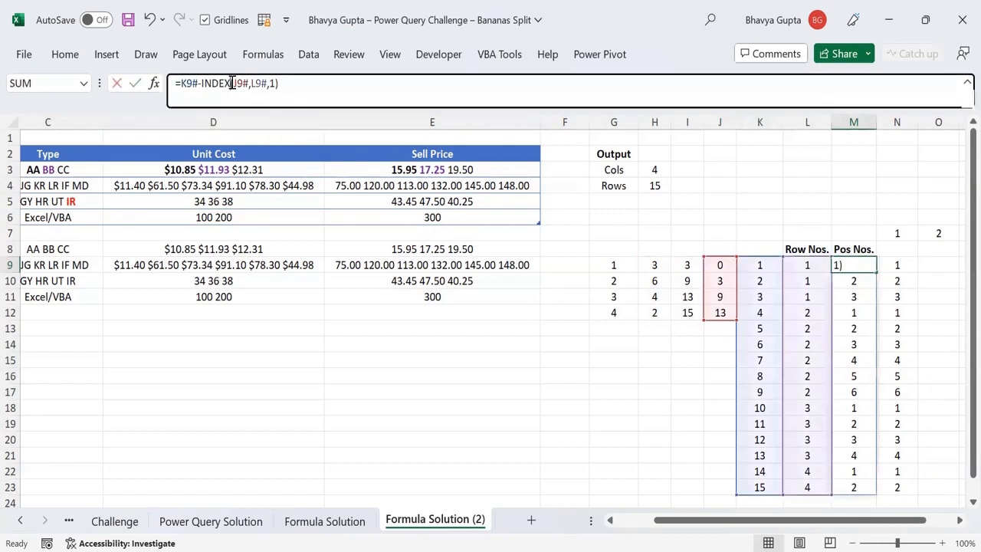
left_click_drag(233, 83, 245, 85)
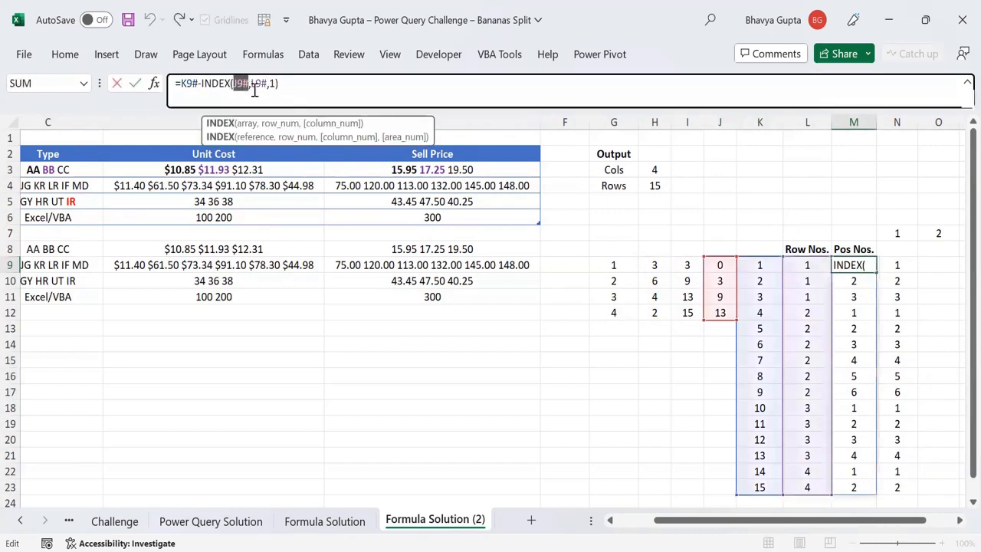
key("ctrl+v")
key("Return")
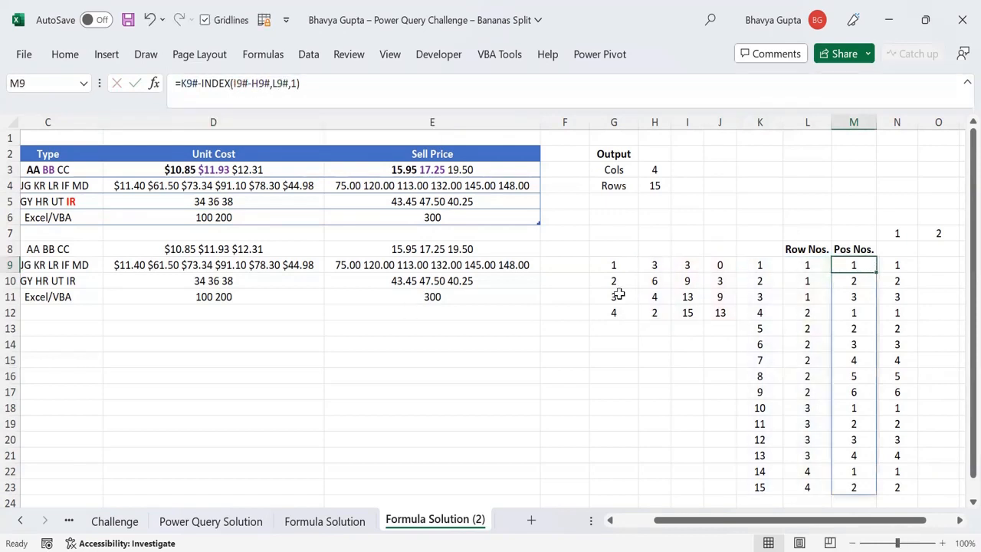
Delete the helper formula in cell J9 and narrow column J
left_click(712, 263)
key("Delete")
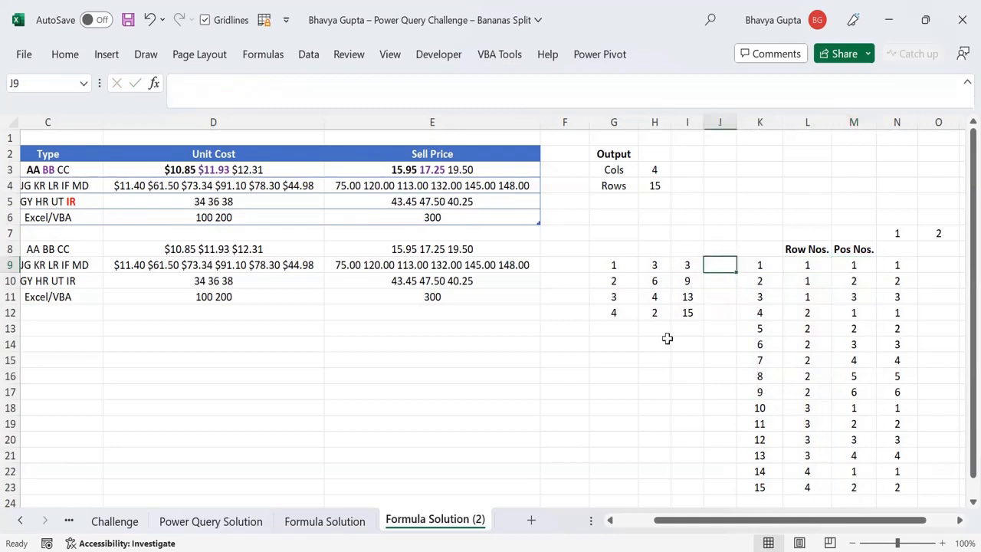
left_click_drag(737, 122, 727, 122)
Review the formulas in K9, L9 and M9, and clear the values in N9:N23
left_click(793, 267)
left_click(749, 263)
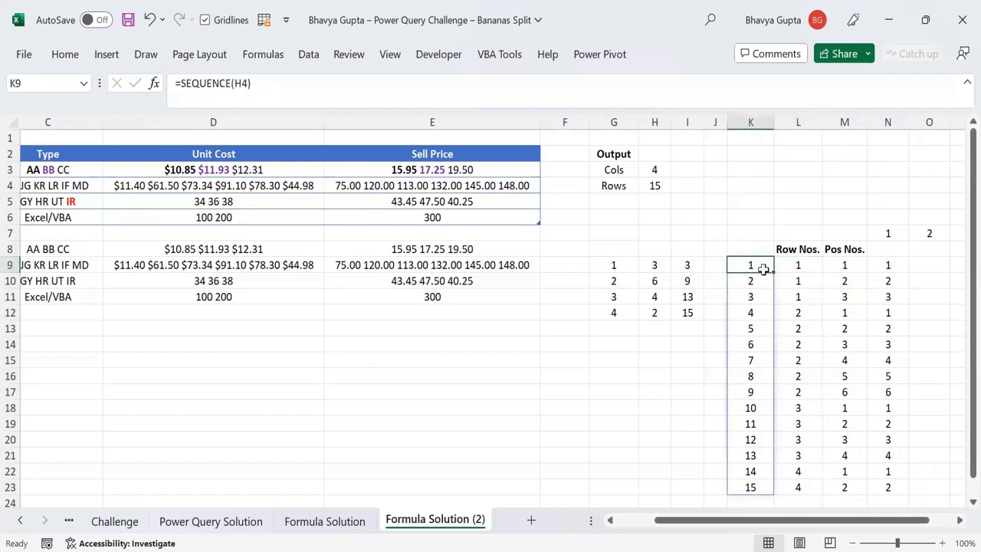
left_click(799, 266)
left_click(839, 267)
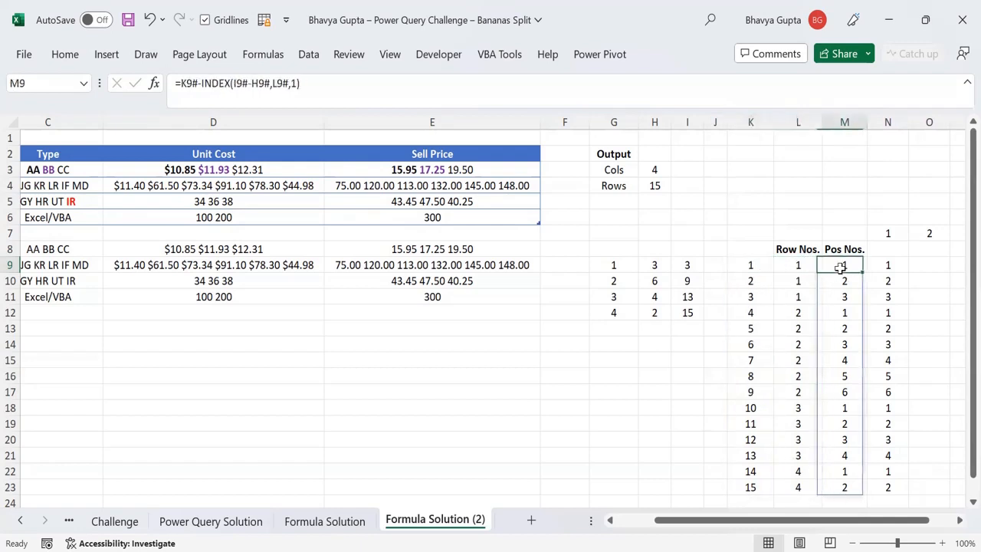
left_click_drag(889, 265, 891, 489)
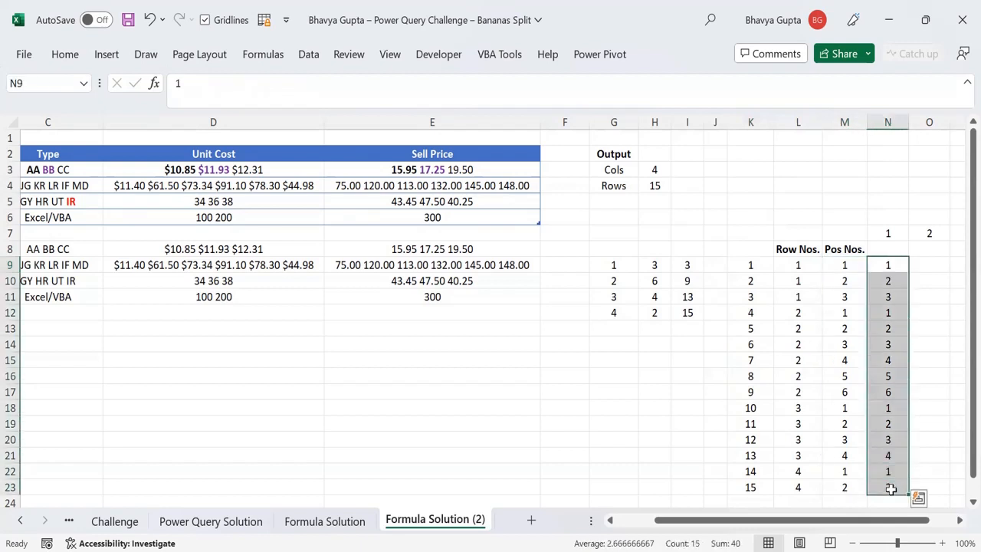
key("Delete")
Change the column-number formula in cell N7 to =SEQUENCE(,H3-1,2)
key("Down")
key("Up")
key("Up")
key("Up")
key("Right")
key("Right")
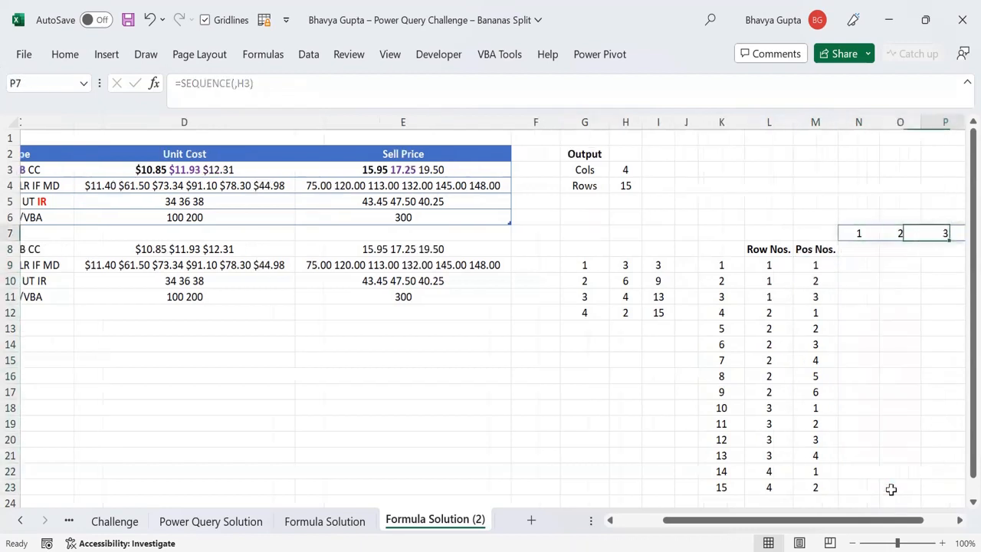
key("Right")
key("Right")
key("Left")
key("Left")
key("Left")
key("Left")
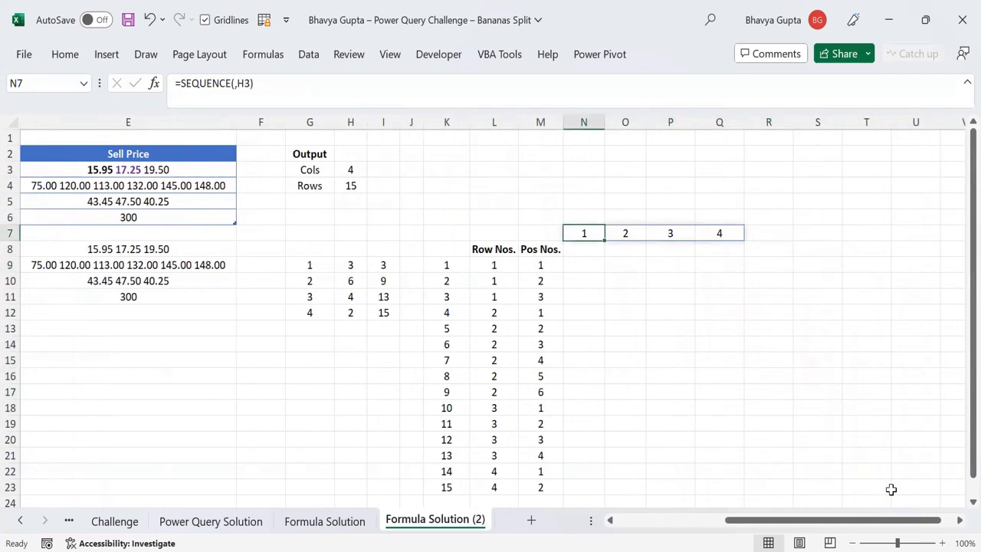
left_click_drag(764, 520, 710, 521)
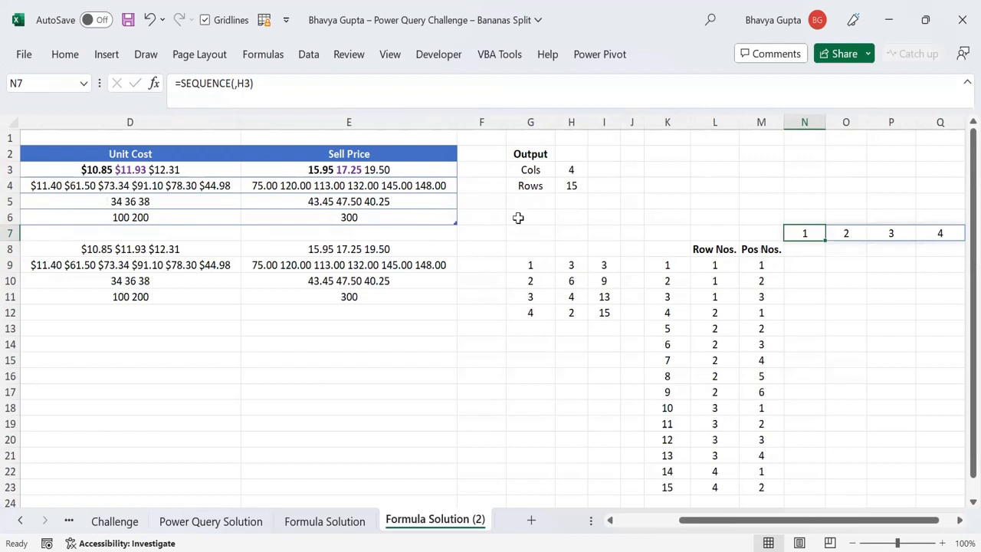
left_click(180, 83)
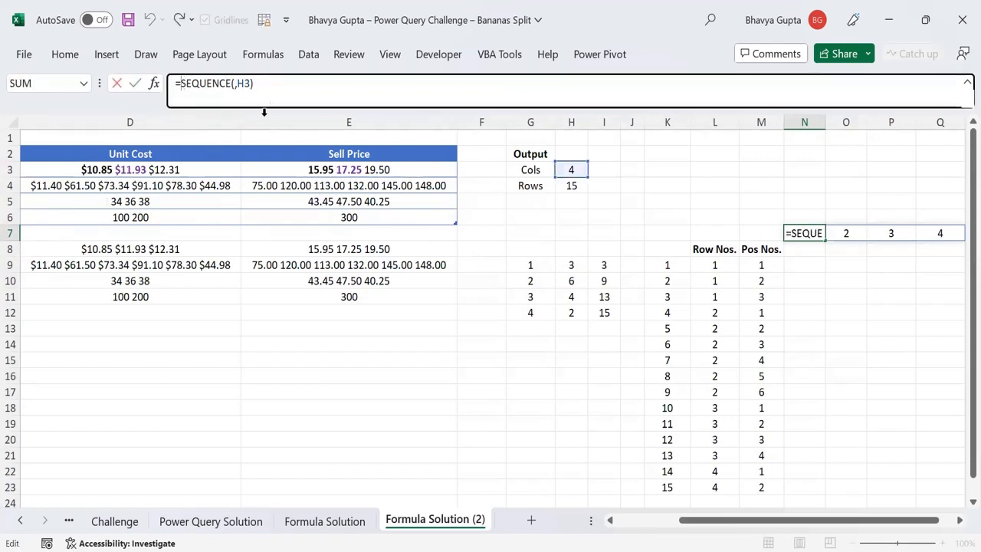
left_click(250, 77)
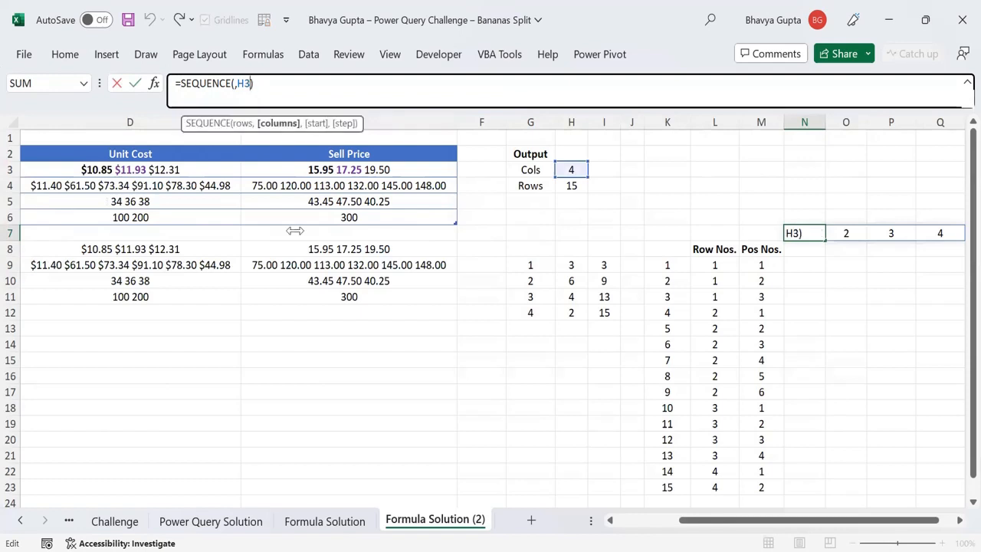
type("-1,,")
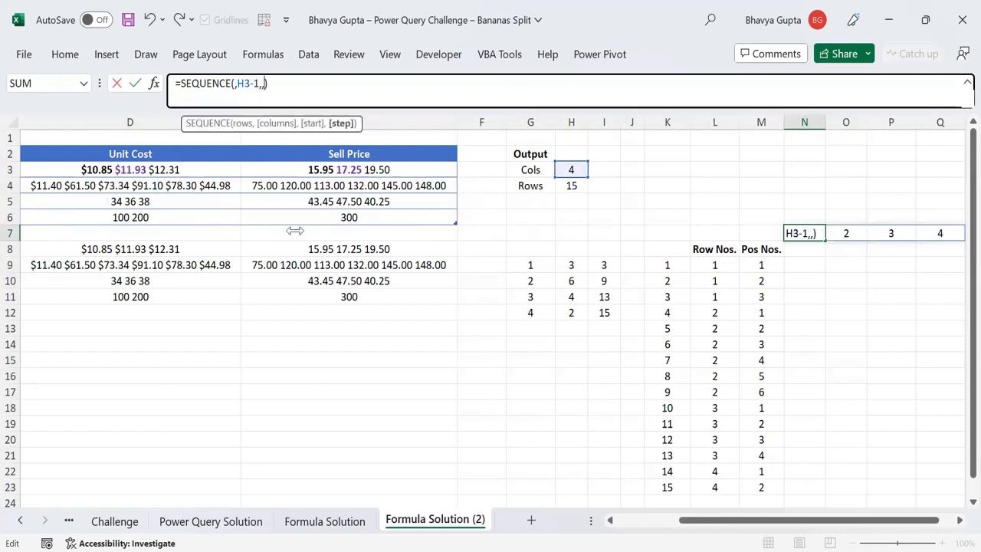
key("BackSpace")
type("2")
key("ctrl+Return")
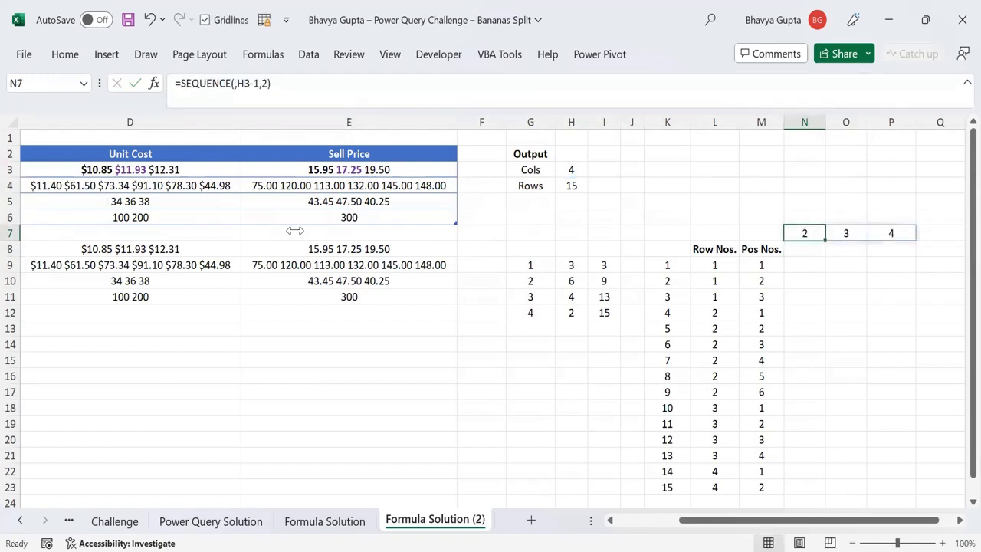
Apply a thick outside border to the empty output range N9:P23
left_click(814, 266)
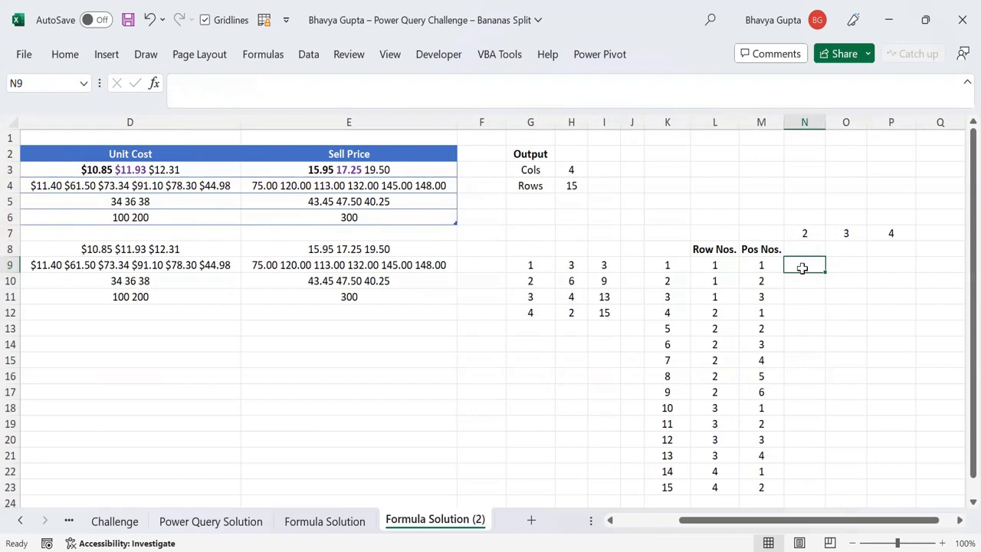
left_click_drag(803, 268, 913, 488)
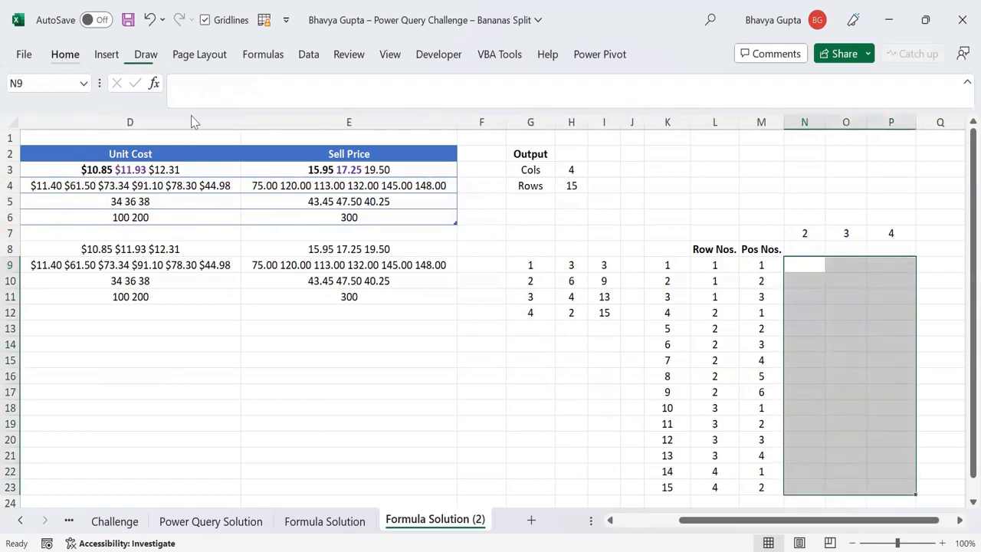
key("alt+h")
key("b")
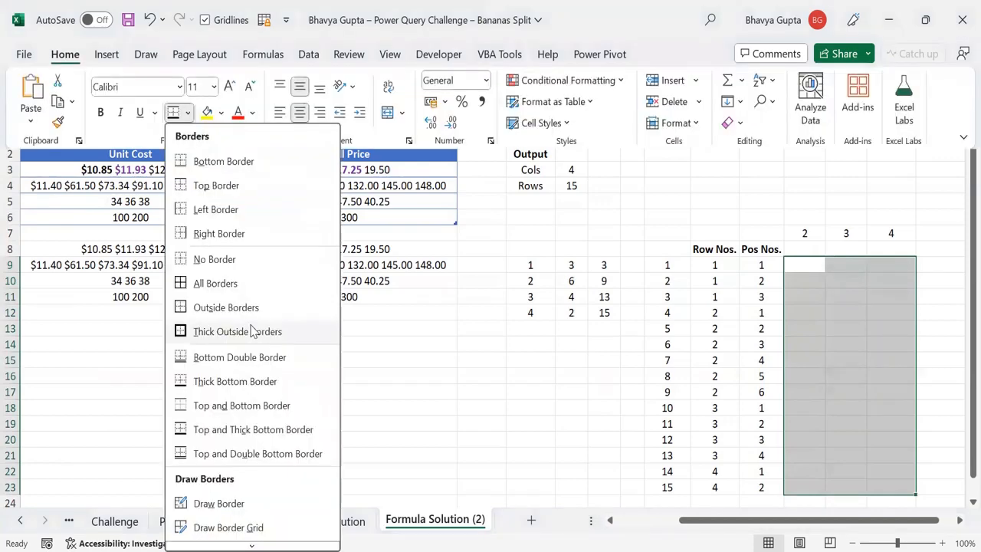
left_click(795, 267)
scroll(834, 300, "down", 2)
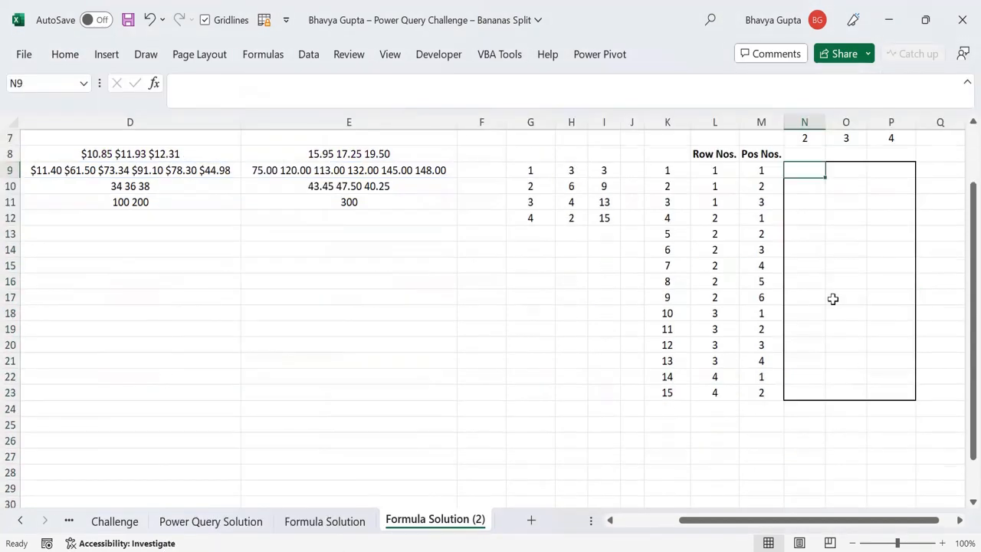
scroll(833, 300, "up", 2)
scroll(833, 300, "down", 1)
scroll(800, 267, "up", 1)
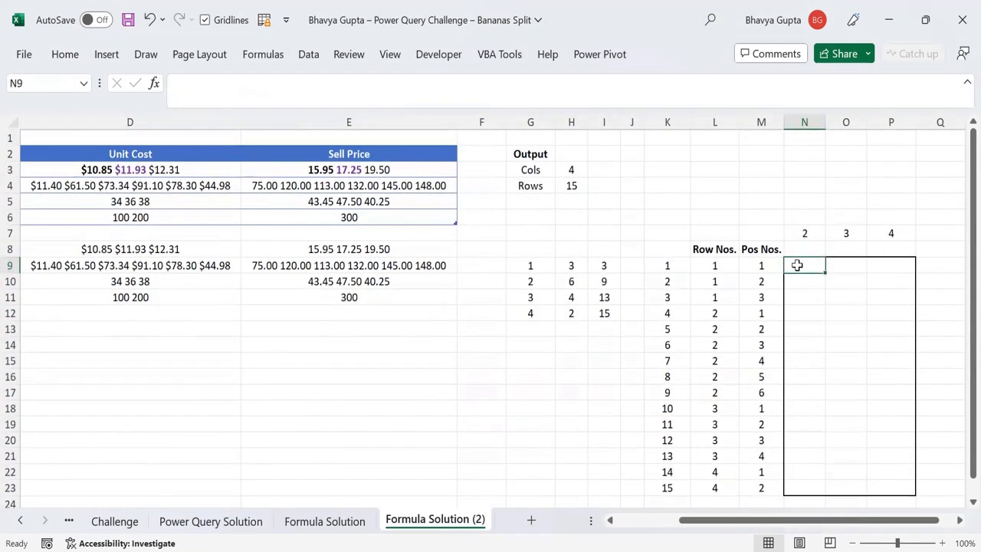
Compare the split result tables on the Power Query Solution and Formula Solution sheets with cell O13 of the bordered output range on Formula Solution (2)
left_click(237, 523)
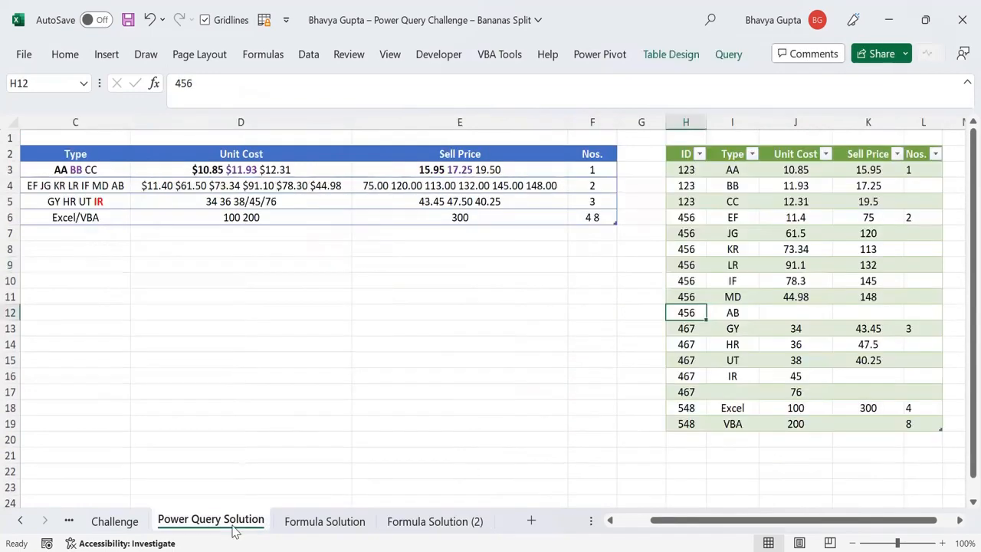
left_click(729, 170)
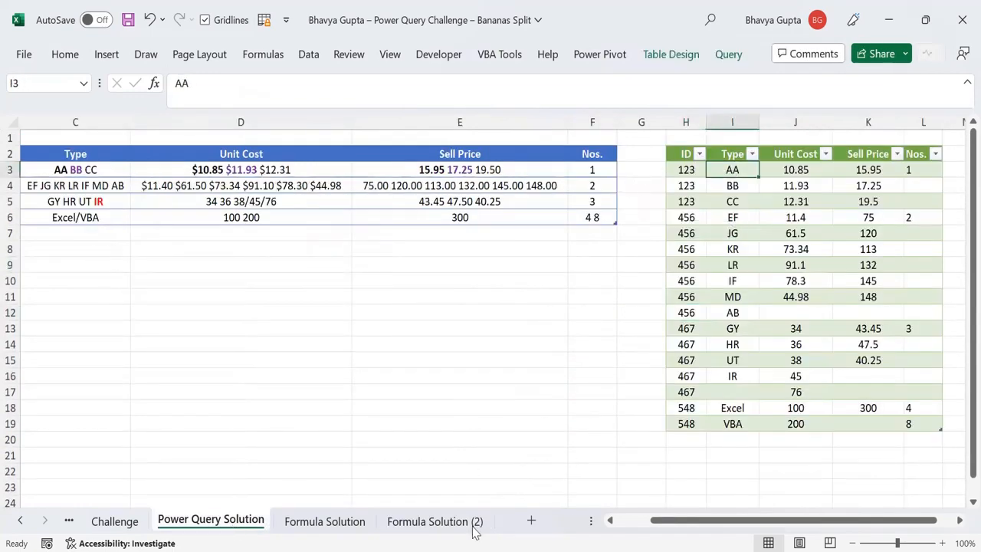
left_click(434, 521)
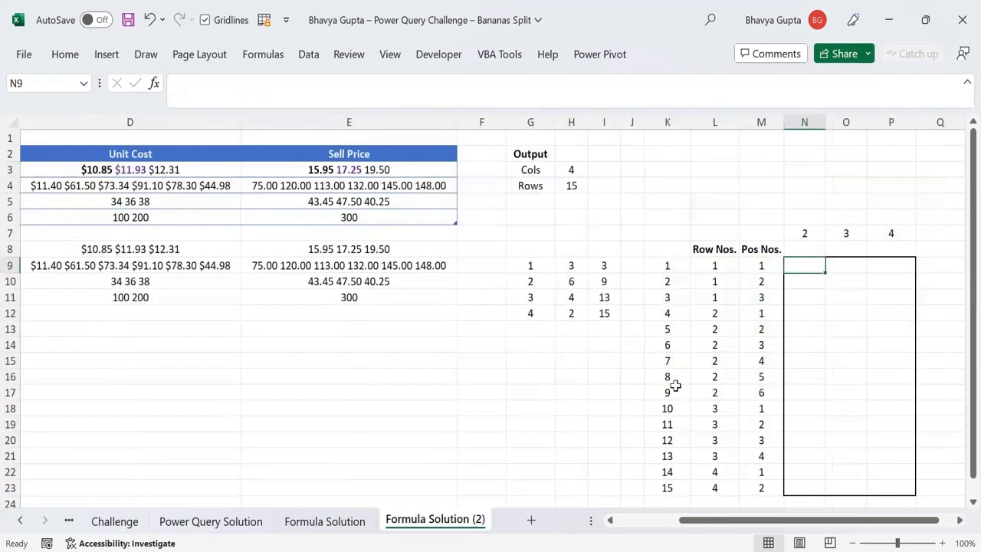
left_click(850, 323)
mouse_move(840, 331)
left_mouse_down()
mouse_move(849, 267)
mouse_move(854, 332)
left_mouse_up()
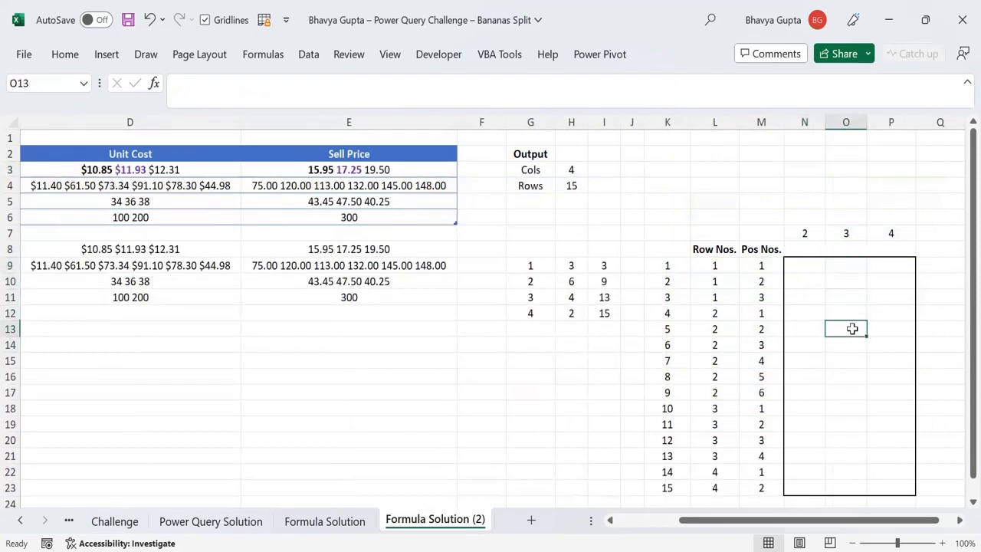
left_click_drag(669, 329, 841, 332)
left_click(841, 332)
left_click(324, 521)
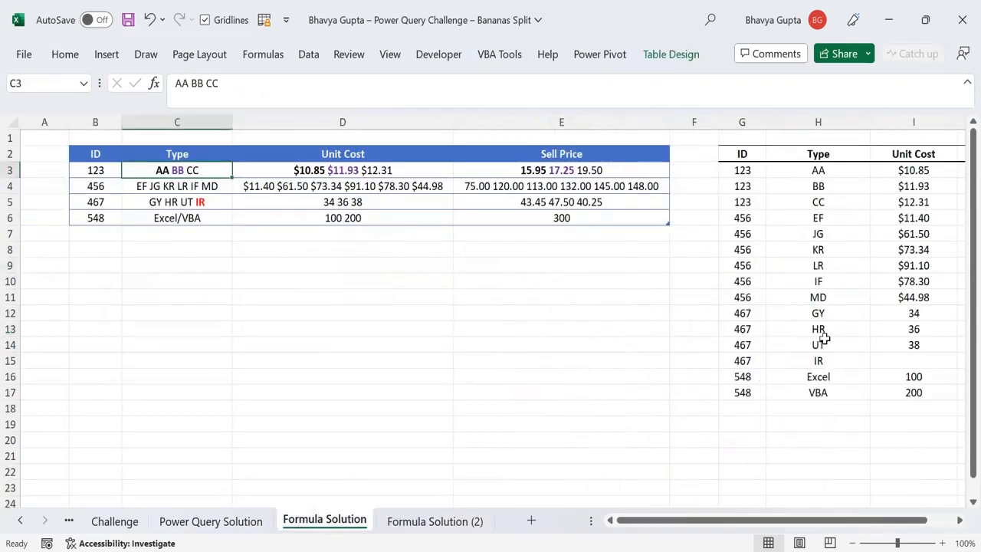
left_click_drag(745, 521, 841, 521)
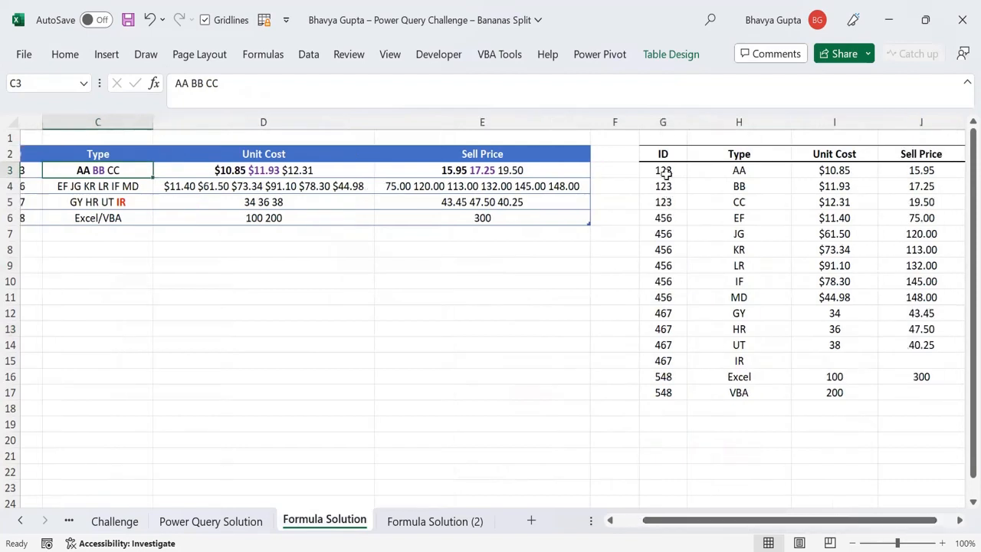
left_click_drag(664, 169, 832, 232)
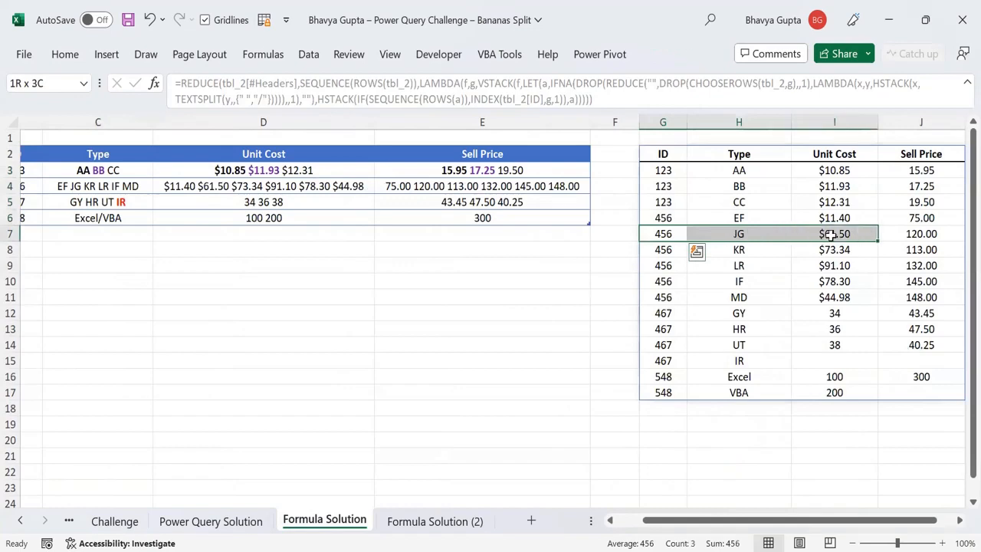
left_click(834, 235)
left_click(420, 522)
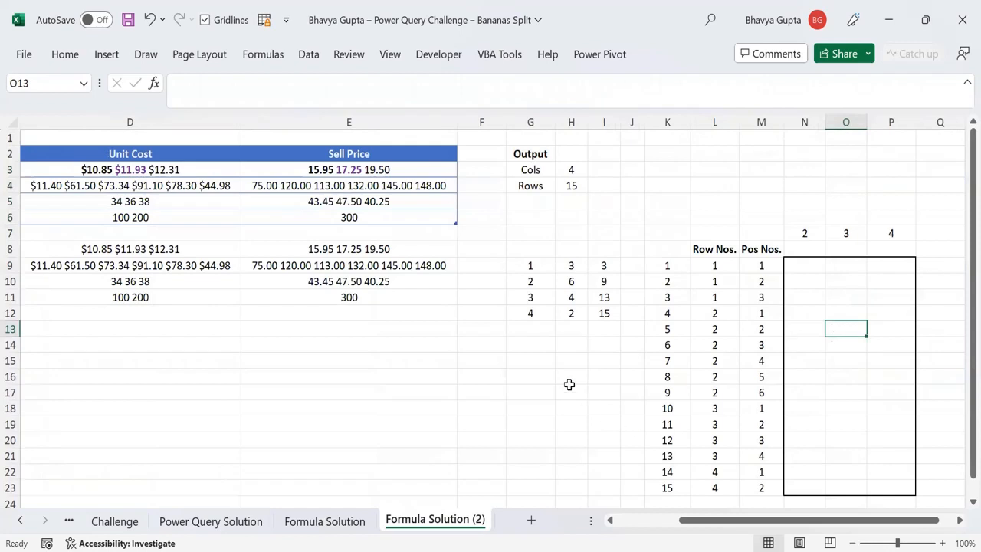
Enter the formula =INDEX(tbl_3,L13,O7) in cell O13 to fetch the source cell for that row and column number
type("=")
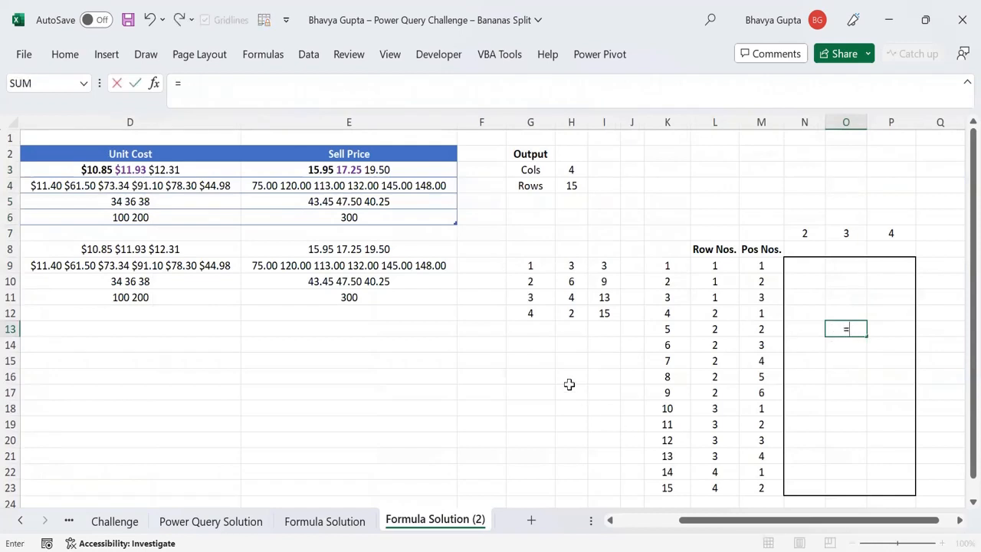
type("INDEX(")
left_click_drag(681, 521, 621, 521)
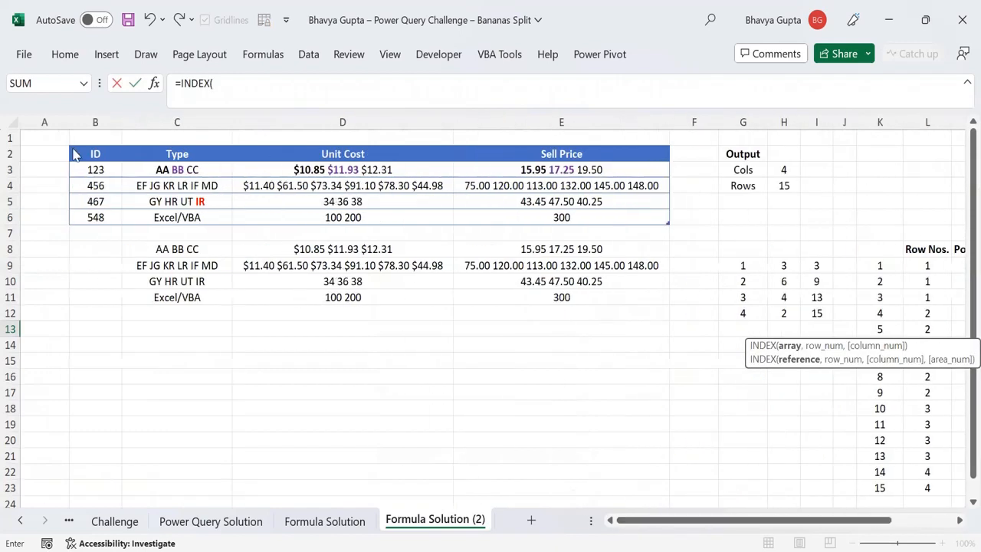
left_click(70, 146)
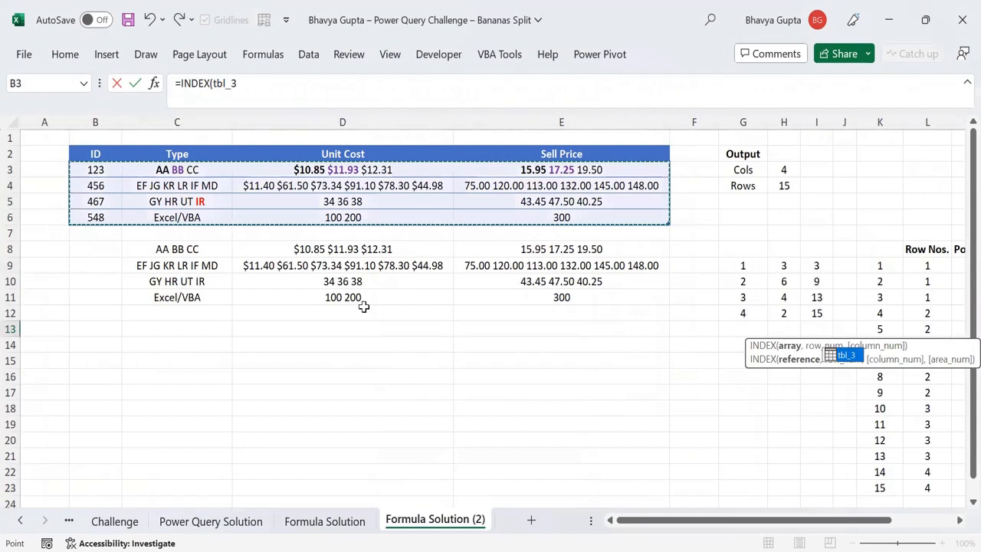
type(",")
left_click_drag(694, 524, 756, 523)
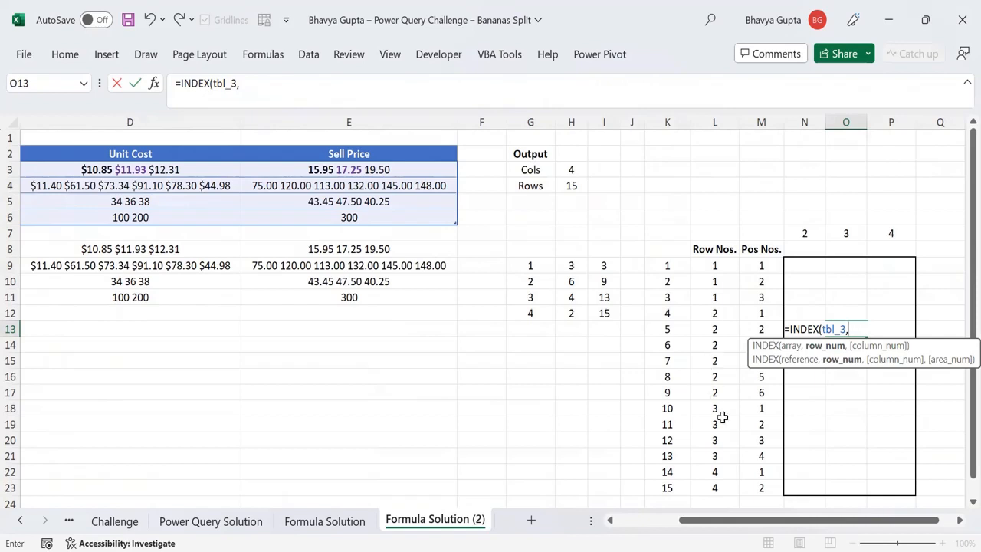
left_click_drag(759, 524, 697, 524)
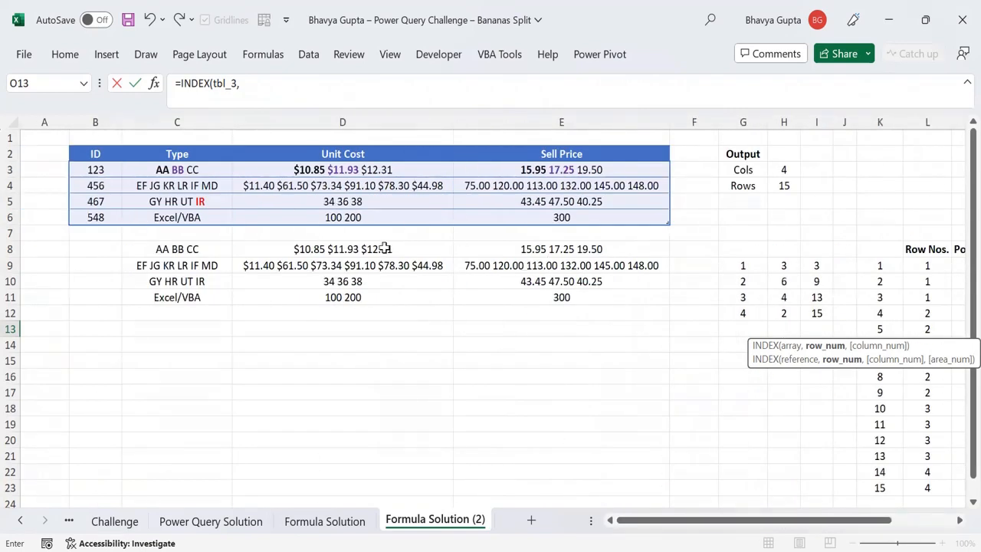
left_click_drag(731, 524, 960, 532)
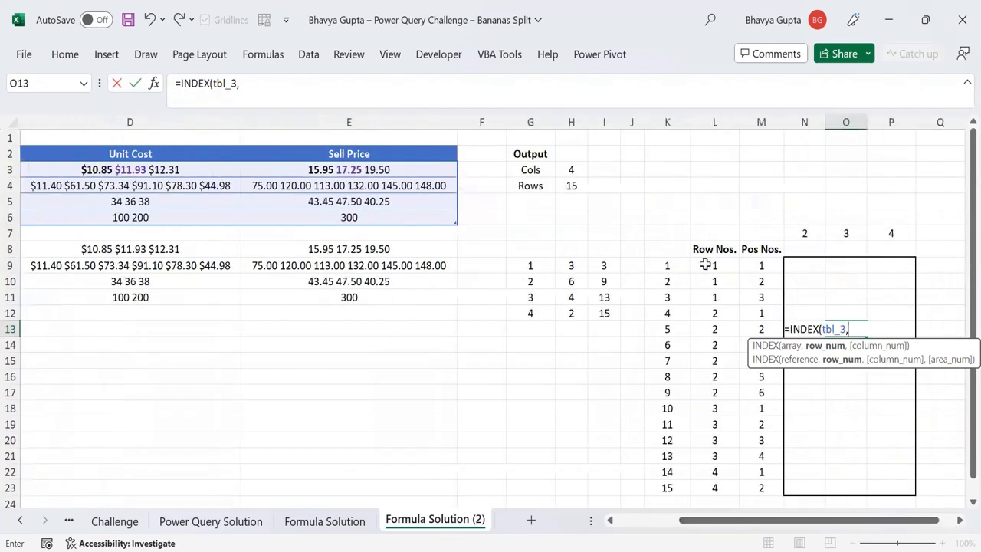
left_click(713, 329)
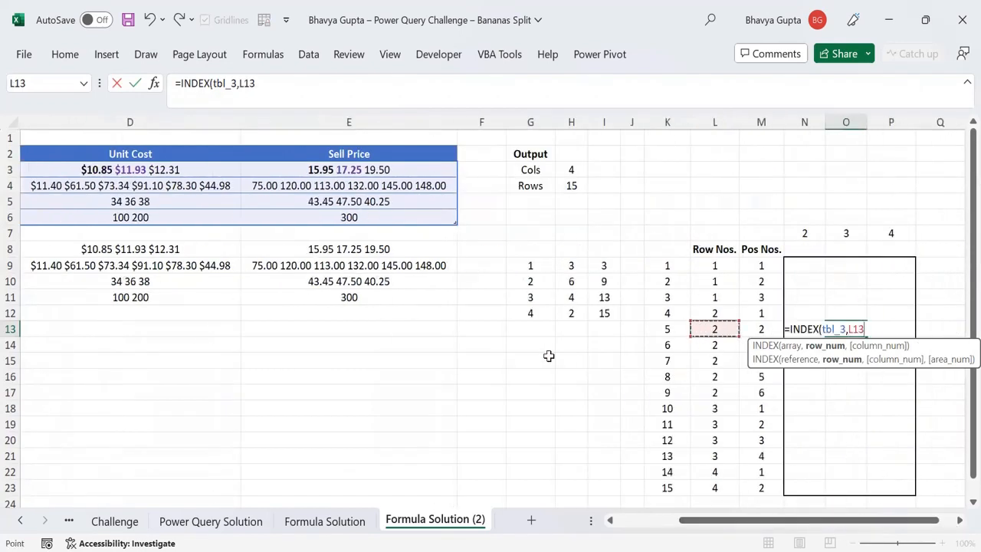
type(",")
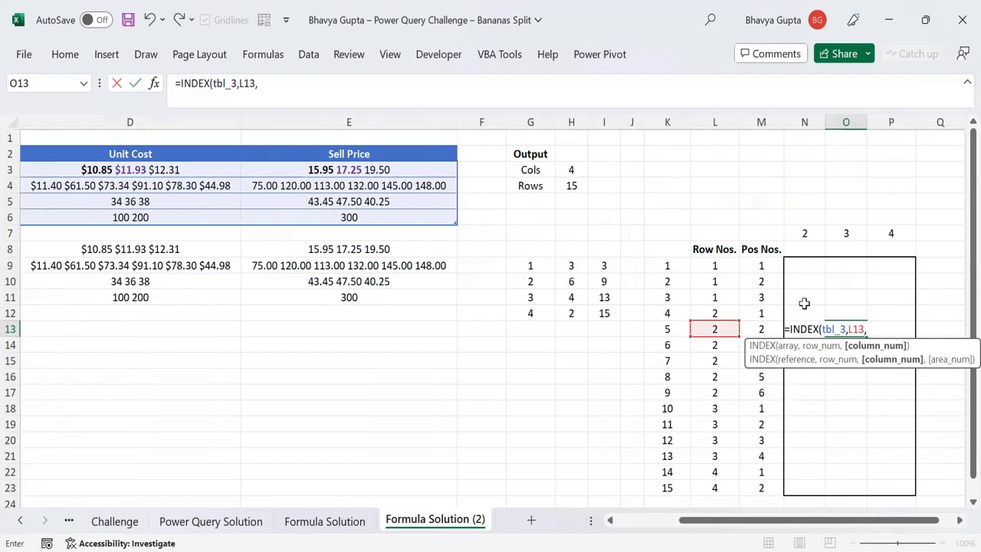
left_click(841, 232)
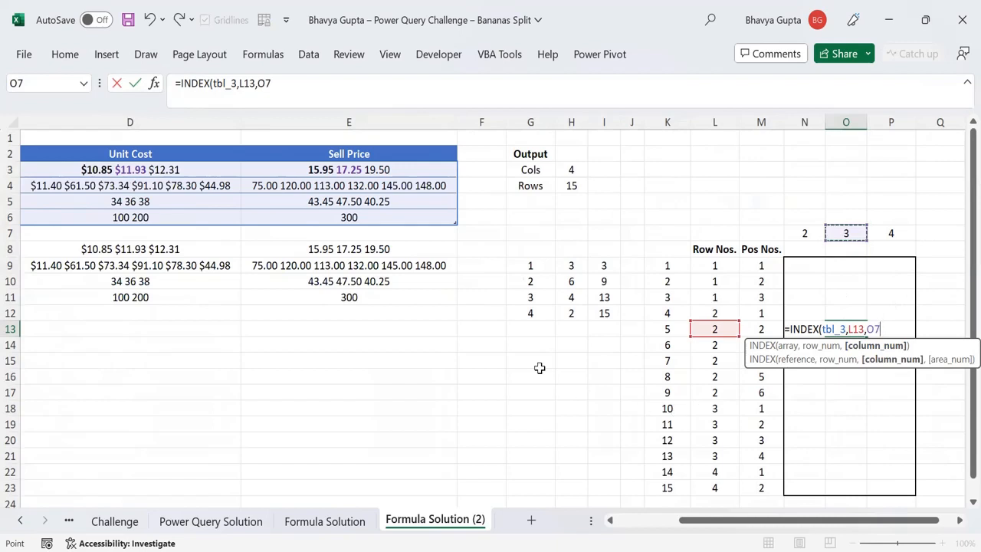
key("Return")
key("Up")
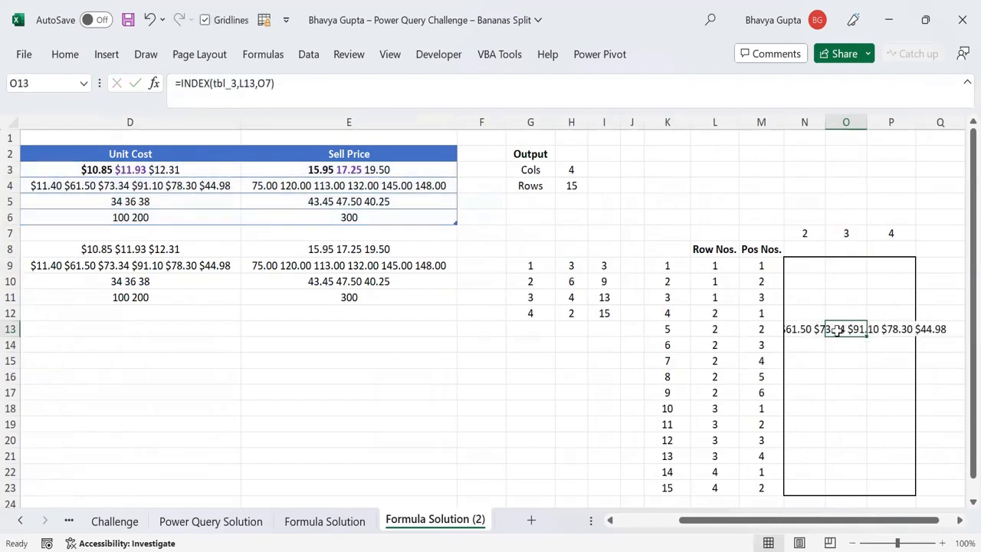
Autofit column O, then compare O13 with source cell D4 and the position number in M13
double_click(868, 128)
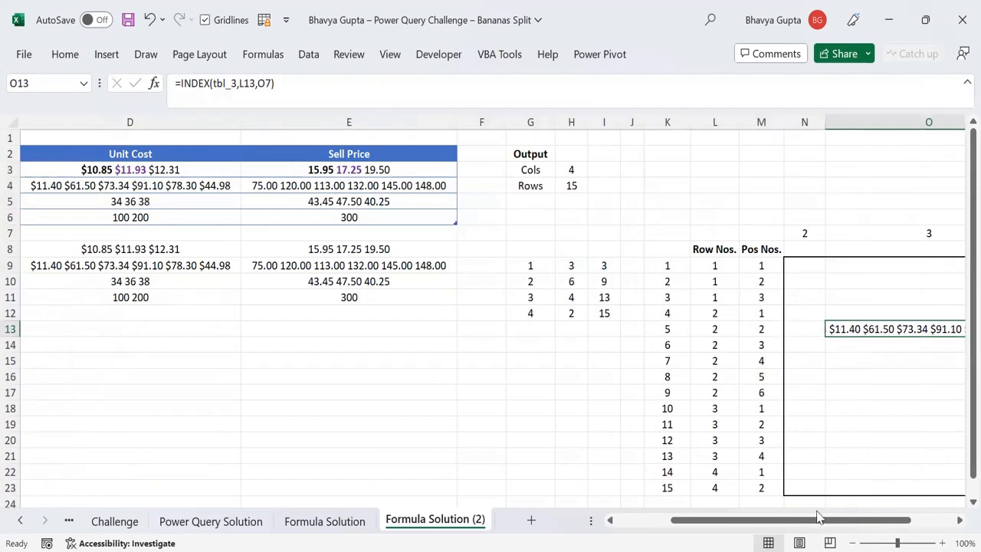
left_click_drag(817, 520, 853, 520)
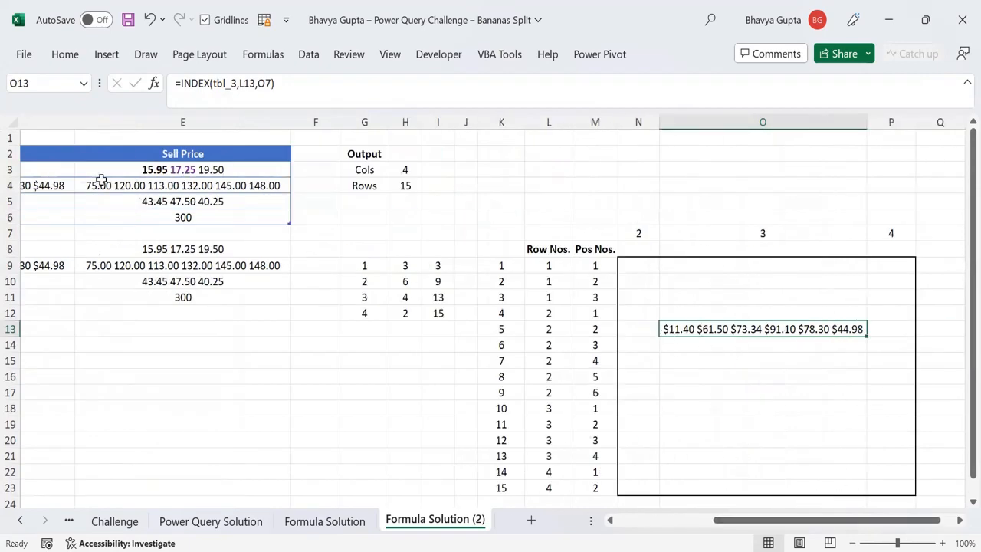
left_click_drag(782, 519, 649, 519)
left_click(323, 184)
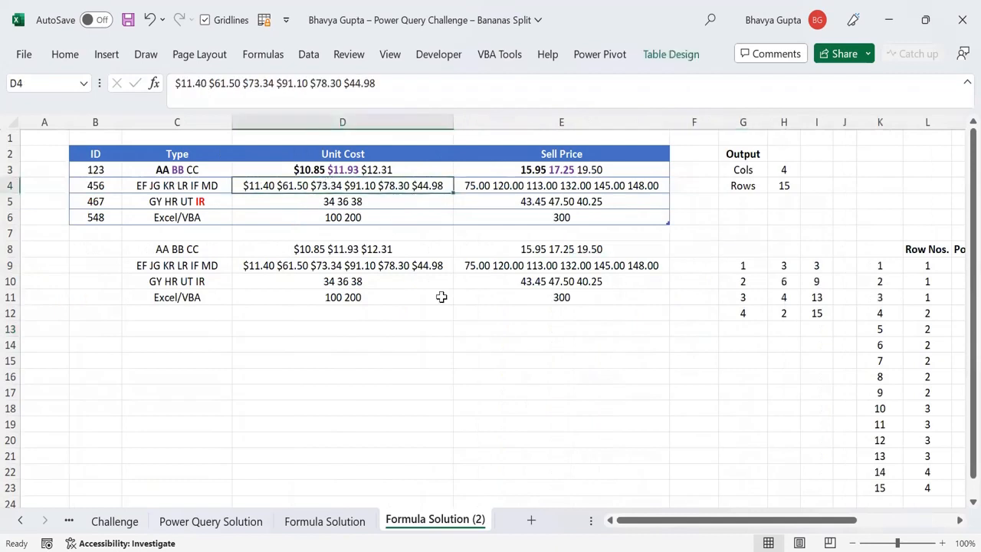
left_click_drag(711, 529, 805, 529)
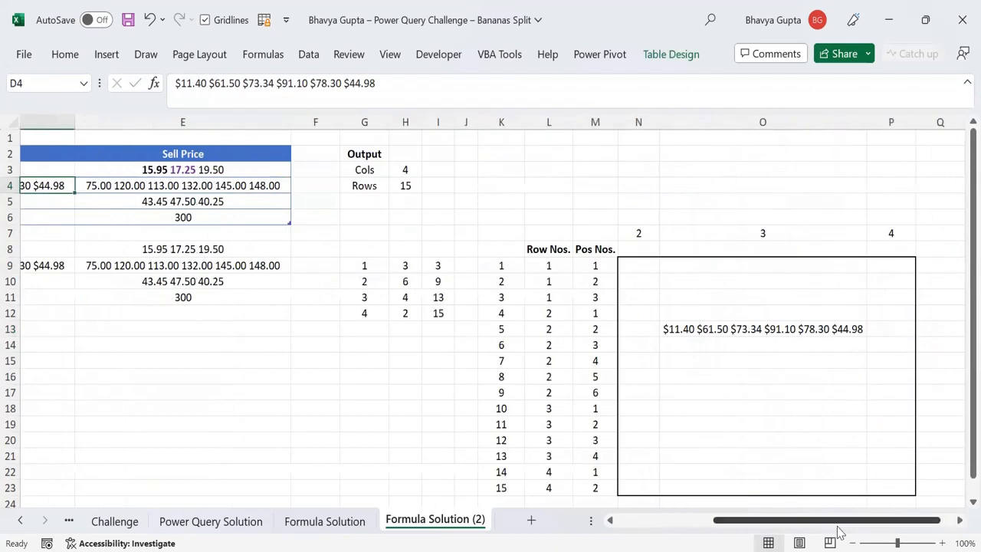
left_click(736, 329)
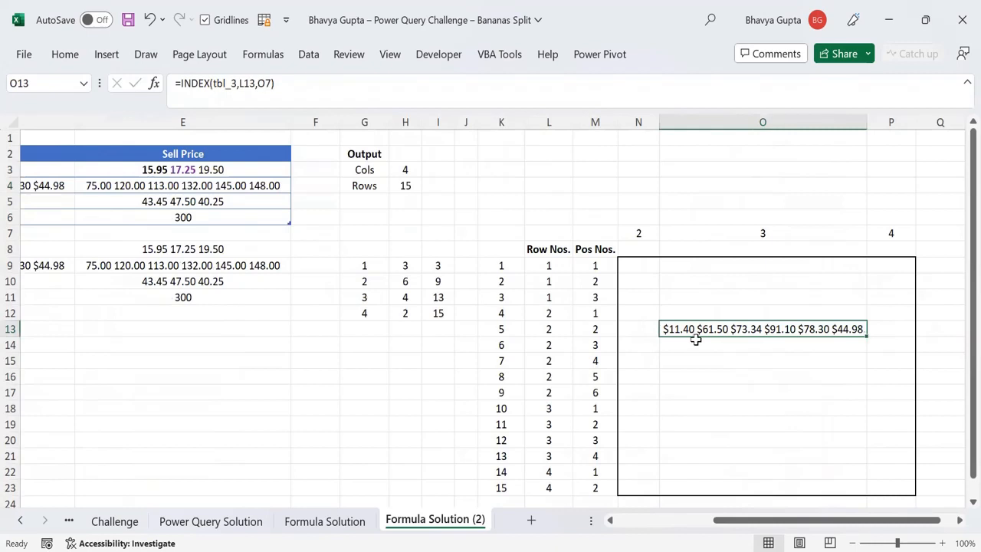
left_click(607, 327)
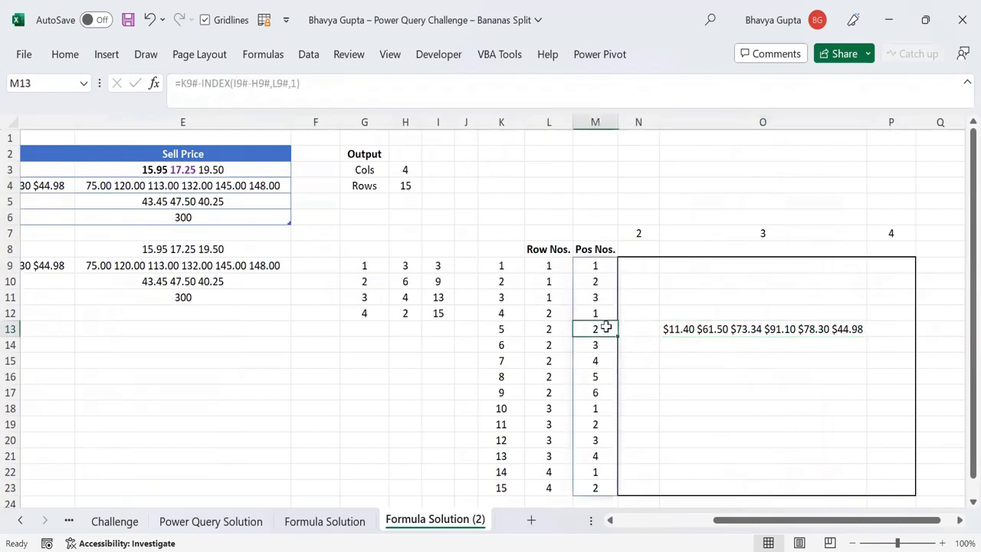
left_click(703, 329)
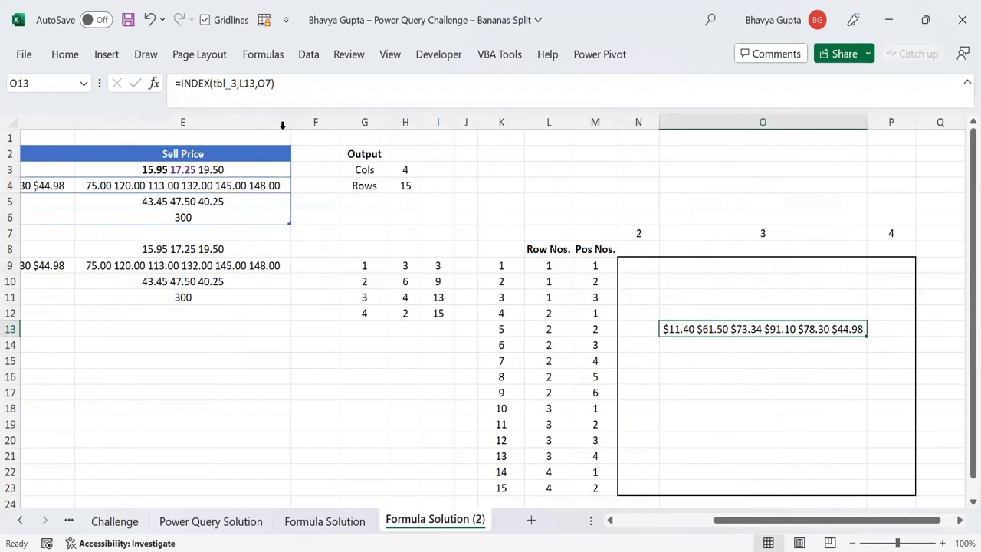
Wrap the O13 formula in TEXTSPLIT with space and slash row delimiters: =TEXTSPLIT(INDEX(tbl_3,L13,O7),,{" ","/"})
left_click(176, 82)
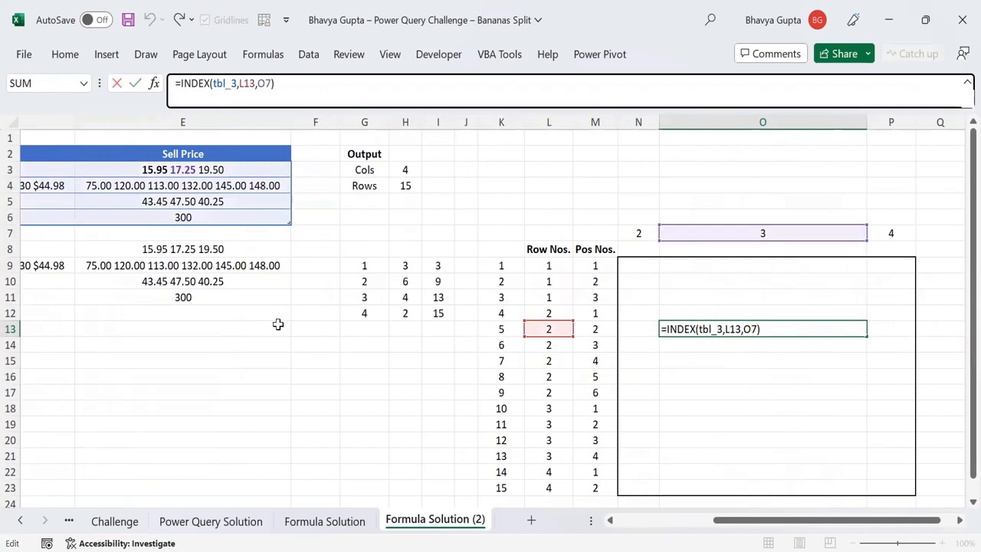
type("text")
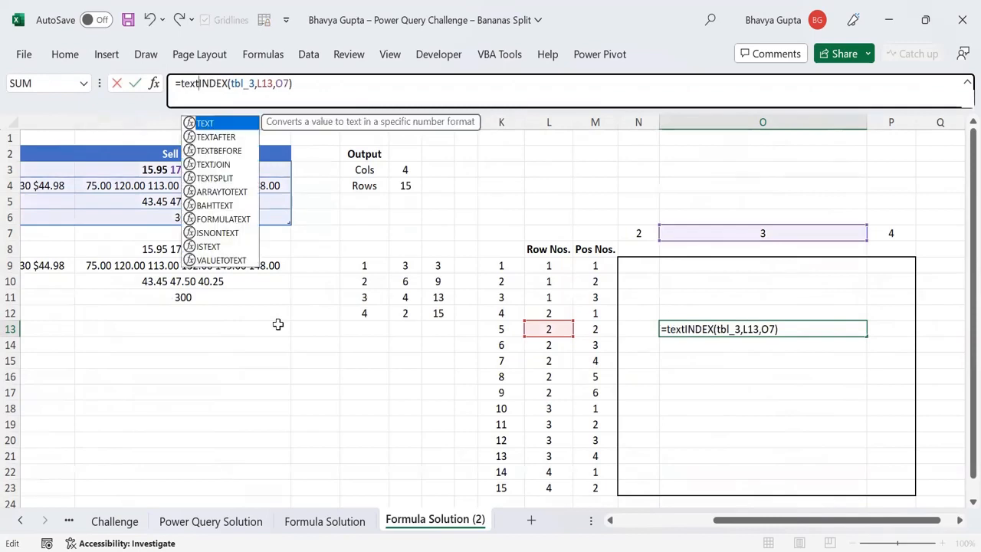
type("SPLIT(")
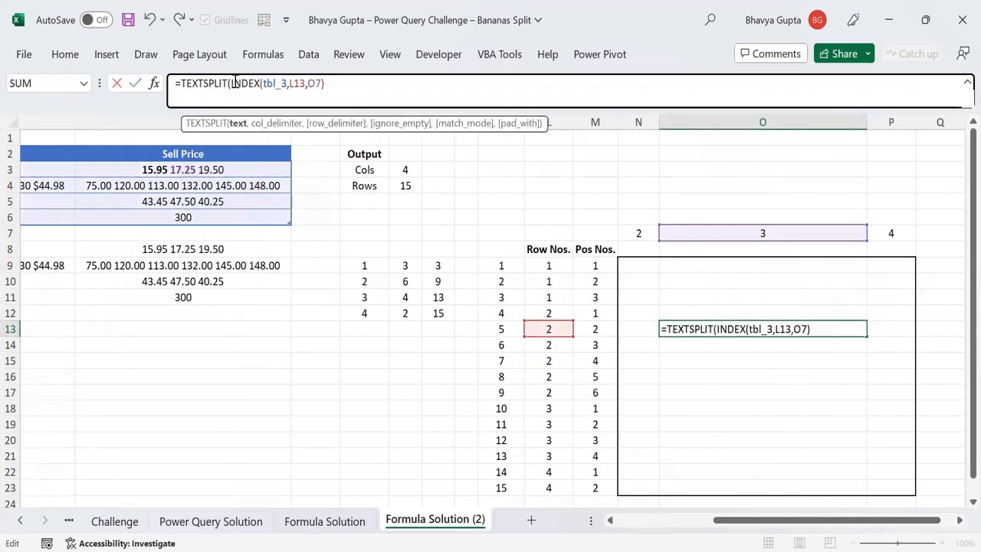
left_click(346, 85)
type(",,{\" \",\"/")
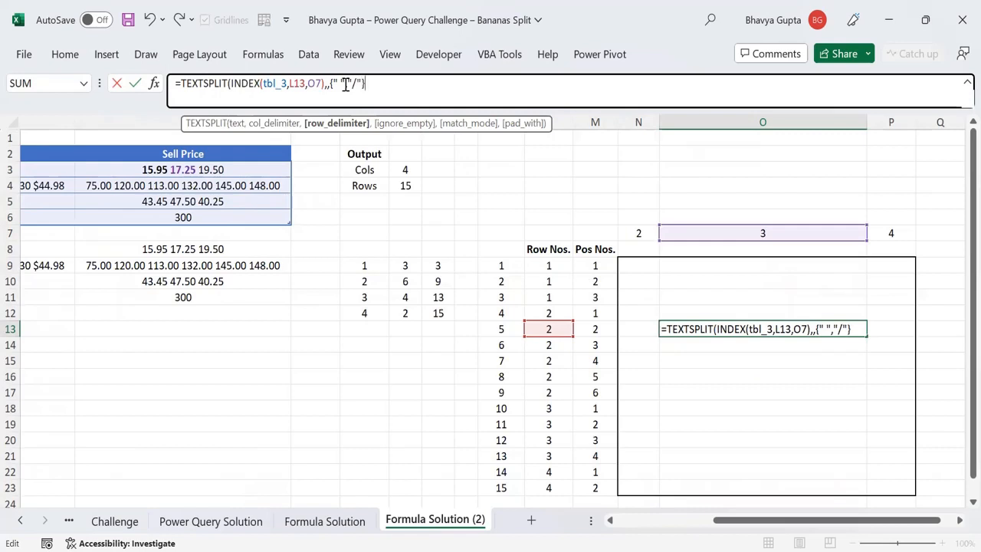
type(")")
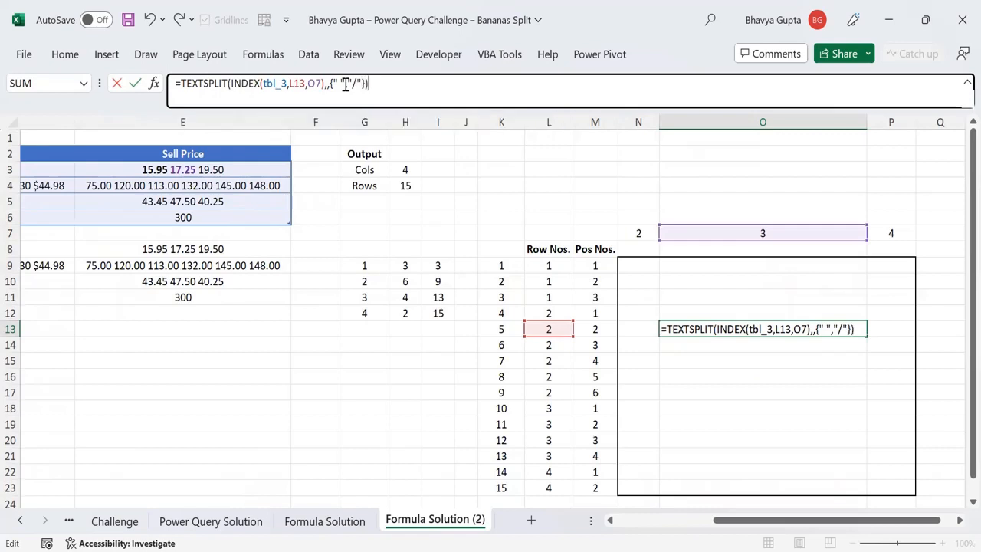
key("Return")
key("Up")
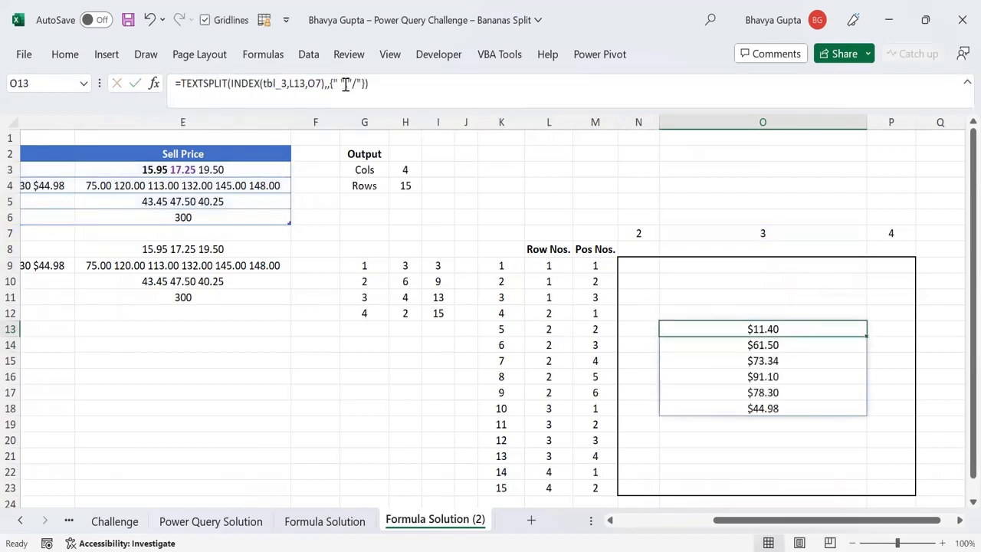
Narrow column O to slightly wider than its split values, and check the position number in M13 against O13
double_click(867, 122)
left_click_drag(694, 122, 720, 136)
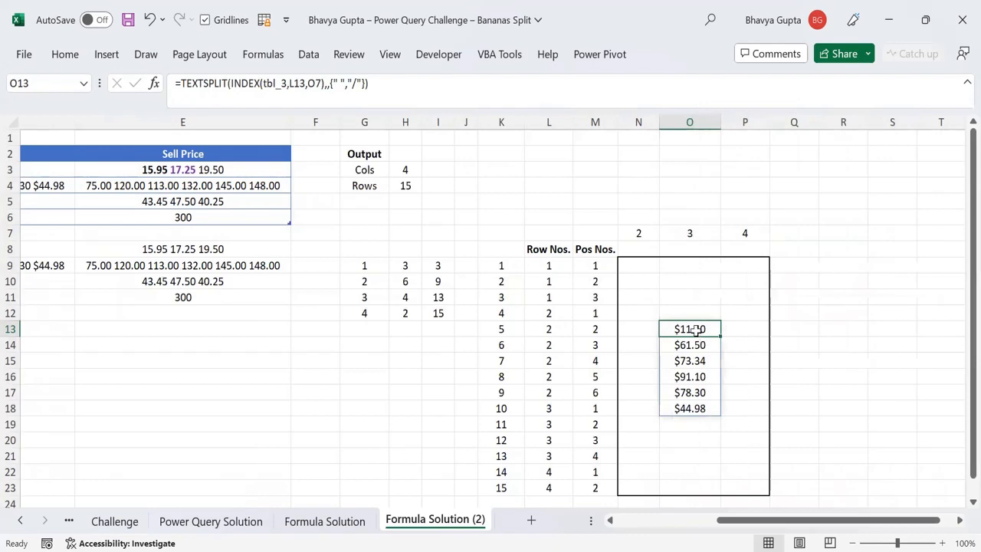
left_click(601, 330)
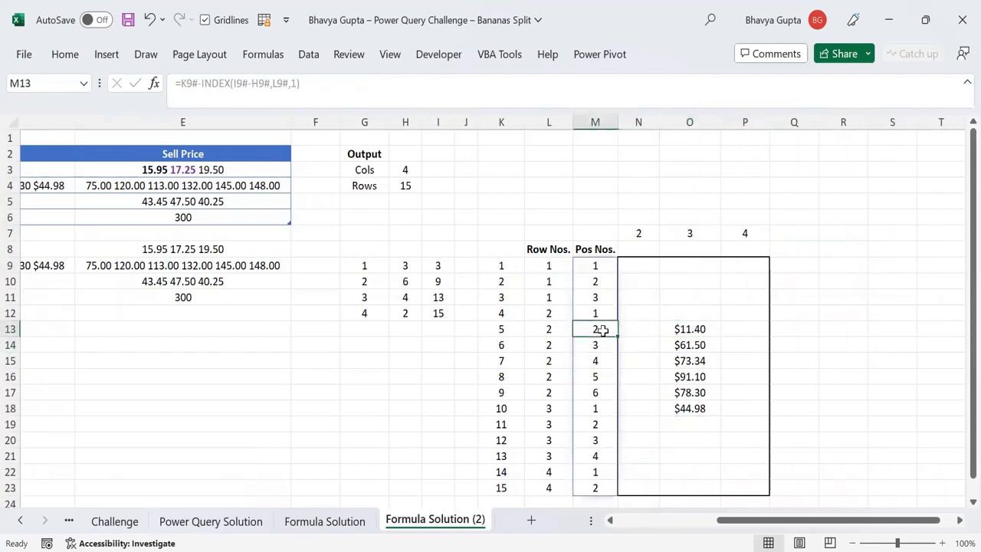
left_click(713, 331)
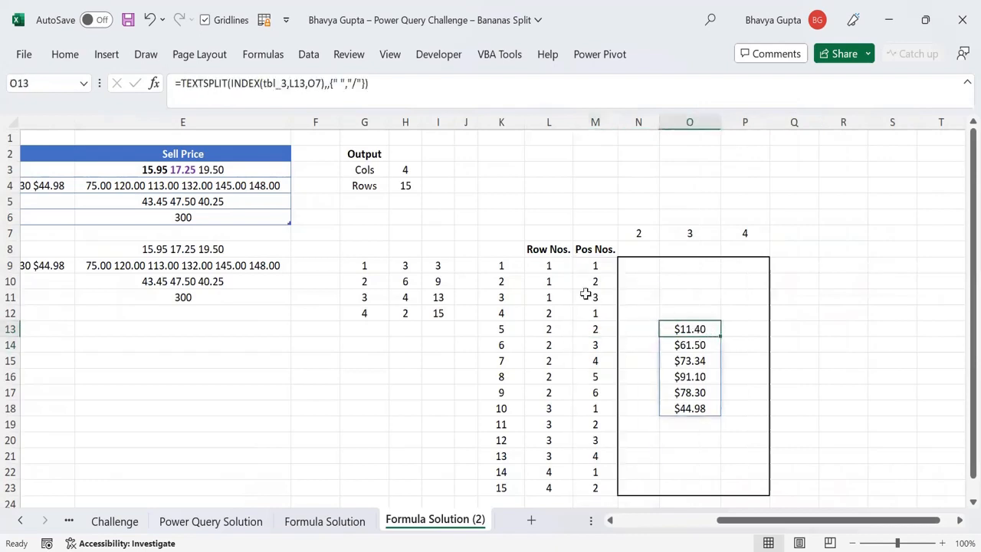
Wrap the O13 formula in INDEX to pick the item by position: =INDEX(TEXTSPLIT(INDEX(tbl_3,L13,O7),,{" ","/"}),M13,1)
left_click(182, 84)
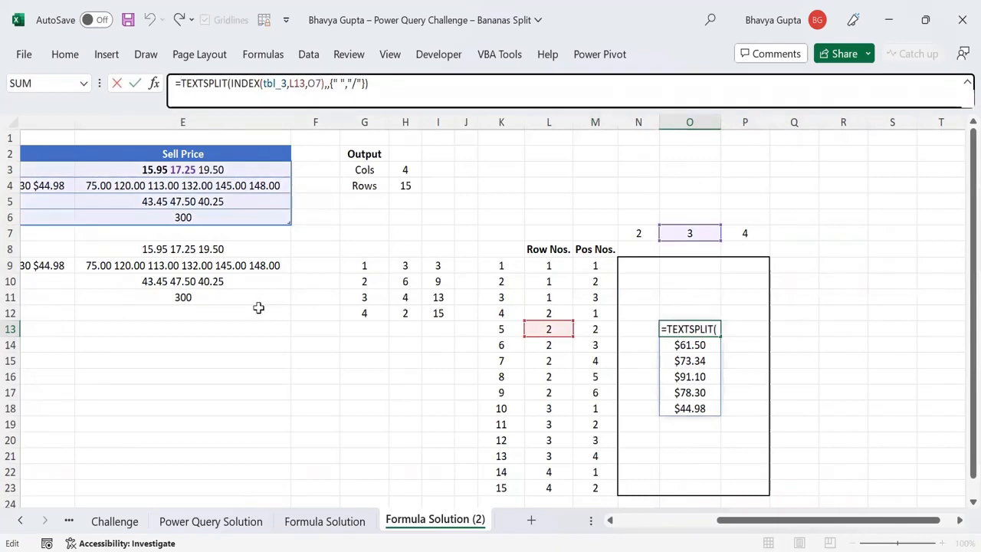
type("INDEX(")
left_click(415, 90)
type(",")
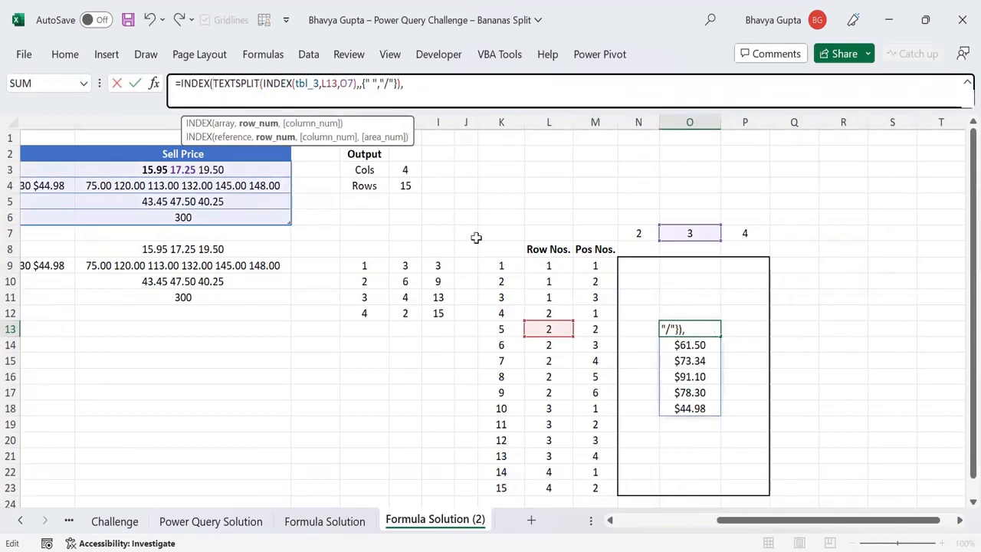
left_click(595, 332)
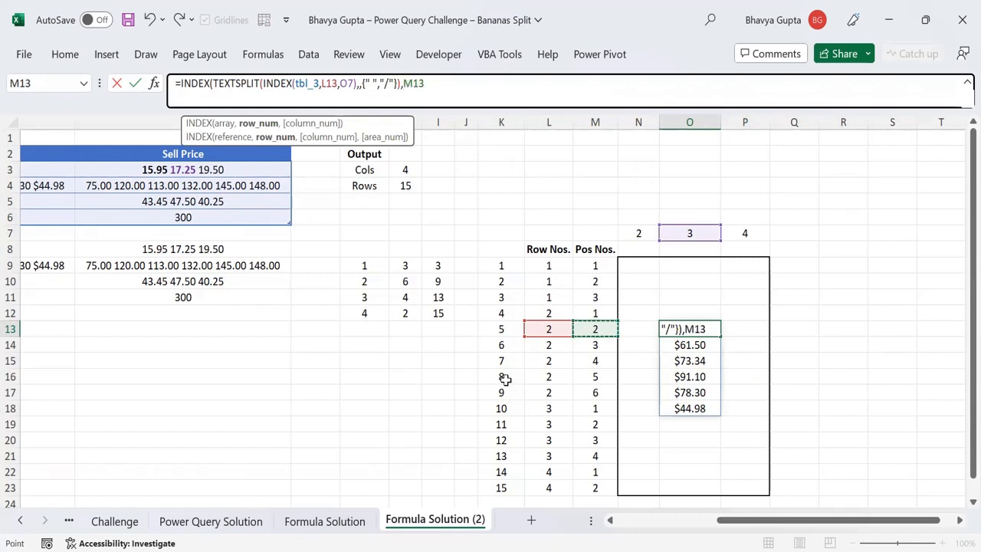
type(",1)")
key("ctrl+Return")
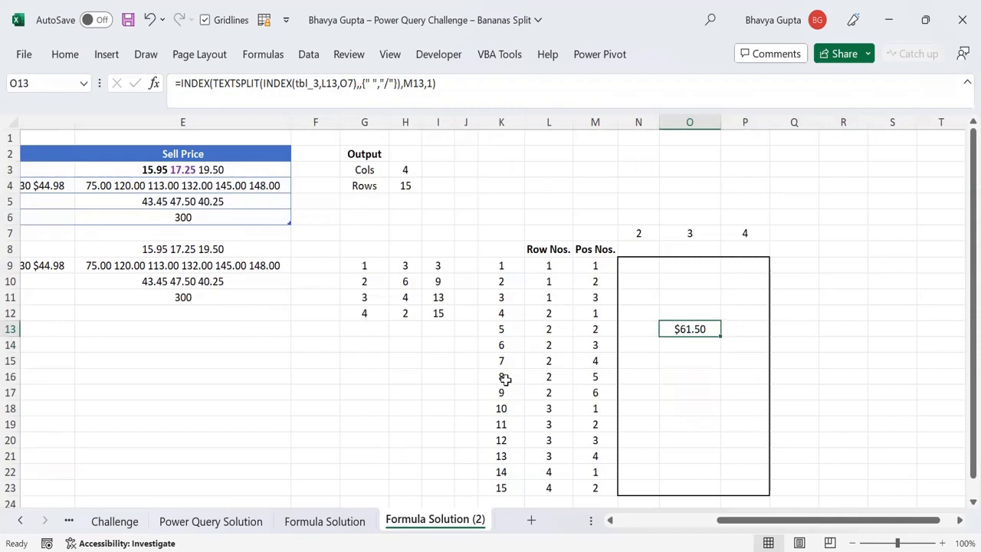
Copy the O13 formula to P13 and repoint its row reference to L13 and its position reference to M13
left_click_drag(727, 333, 748, 329)
double_click(747, 329)
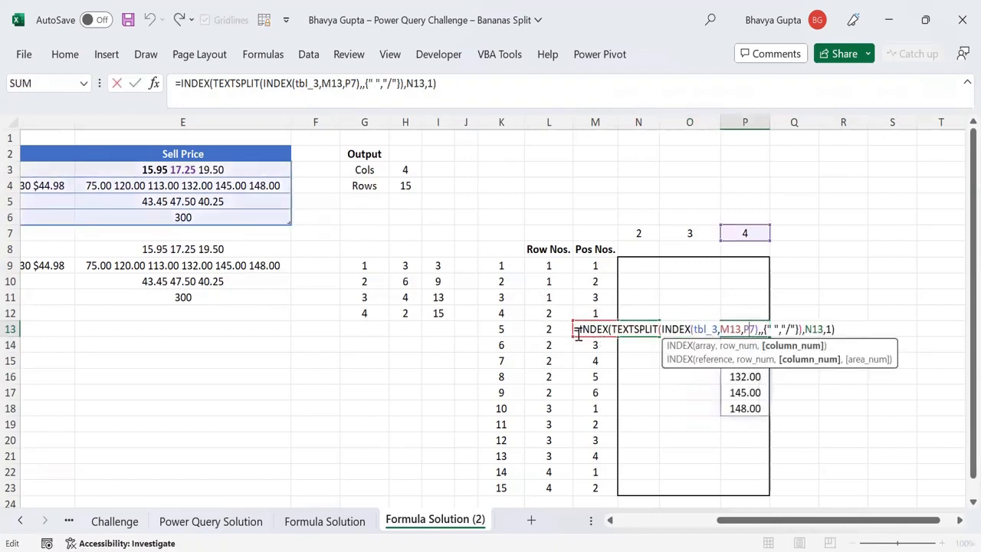
left_click_drag(582, 342, 537, 336)
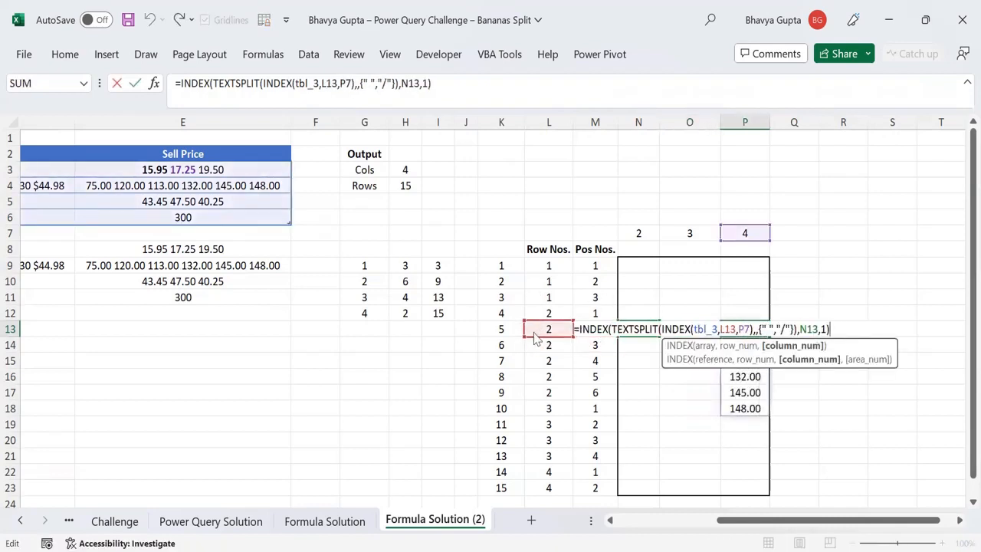
left_click_drag(630, 321, 598, 334)
key("ctrl+Return")
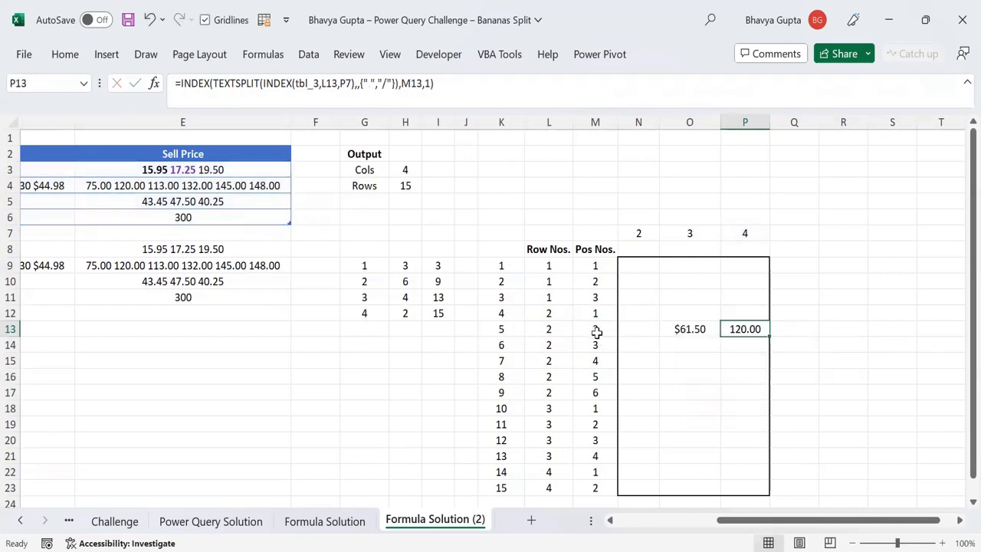
Check the Unit Cost and Sell Price of the JG row in the result table on the Power Query Solution sheet
left_click(261, 524)
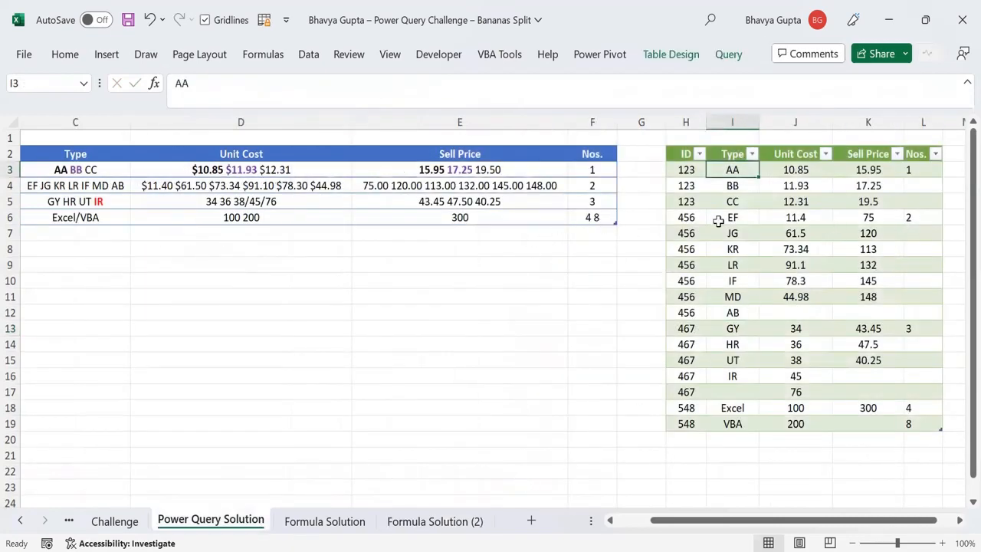
left_click(751, 263)
left_click(828, 232)
left_click(848, 233)
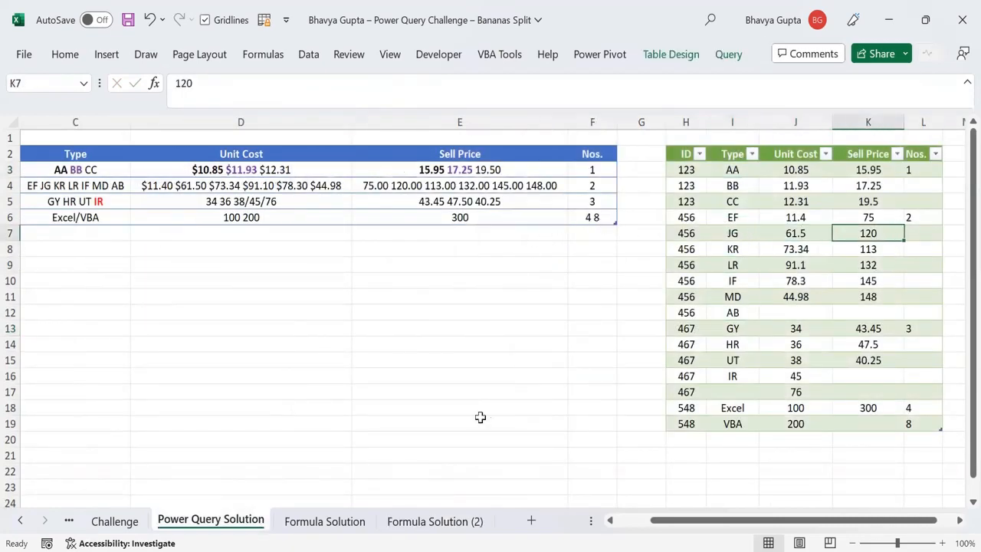
Compare the JG row's Unit Cost and Sell Price with the O13 and P13 results and their driving formulas on the Formula Solution (2) sheet
left_click_drag(797, 236, 861, 235)
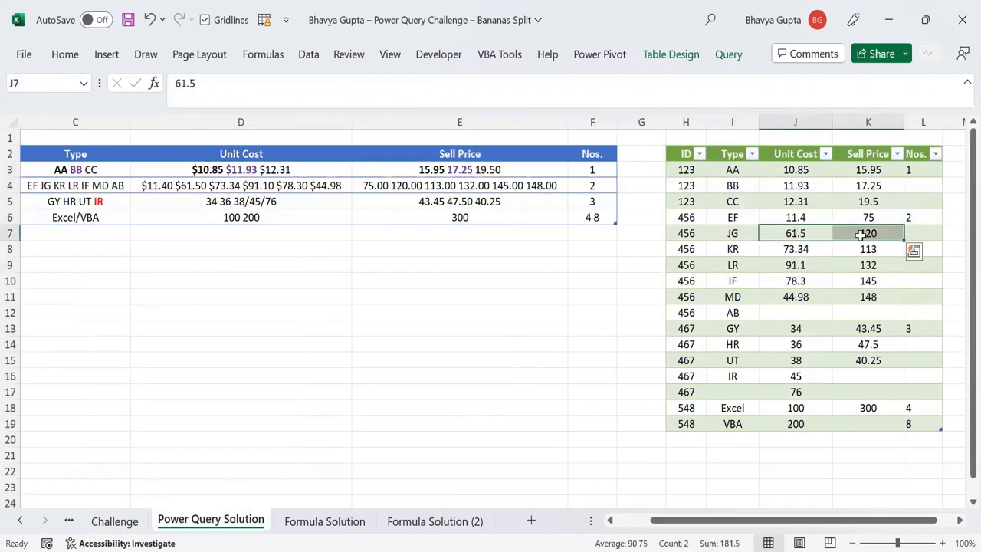
left_click(861, 235)
left_click(452, 522)
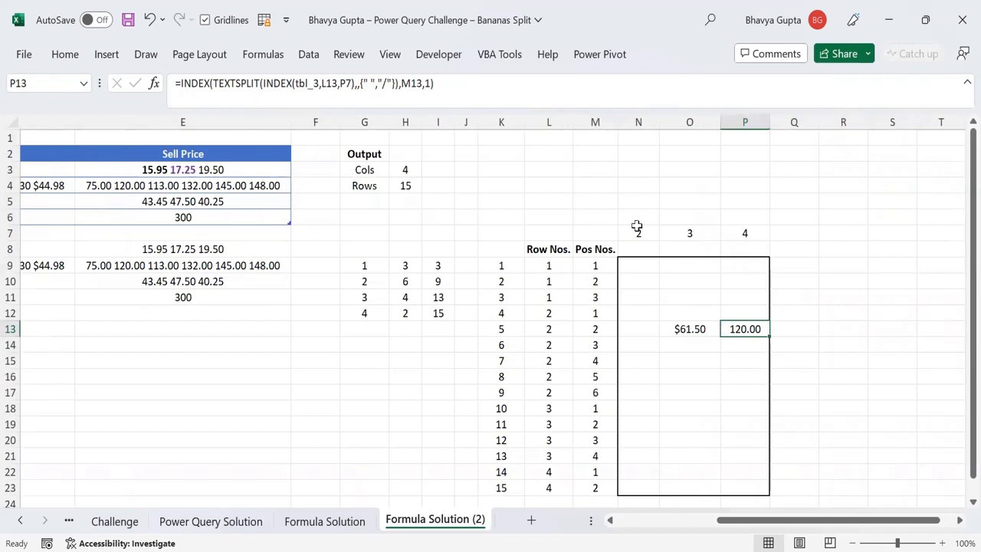
left_click(569, 268)
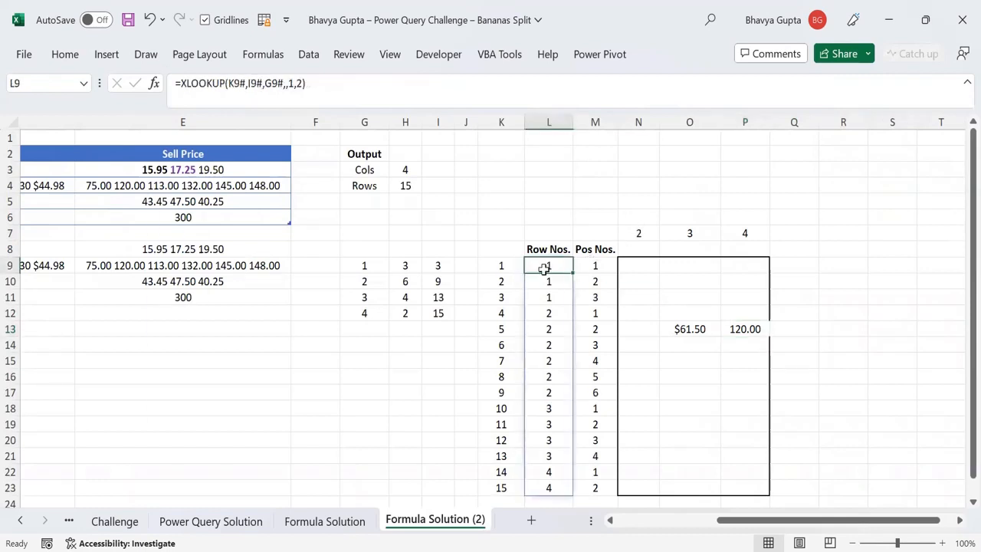
left_click(598, 264)
left_click(651, 236)
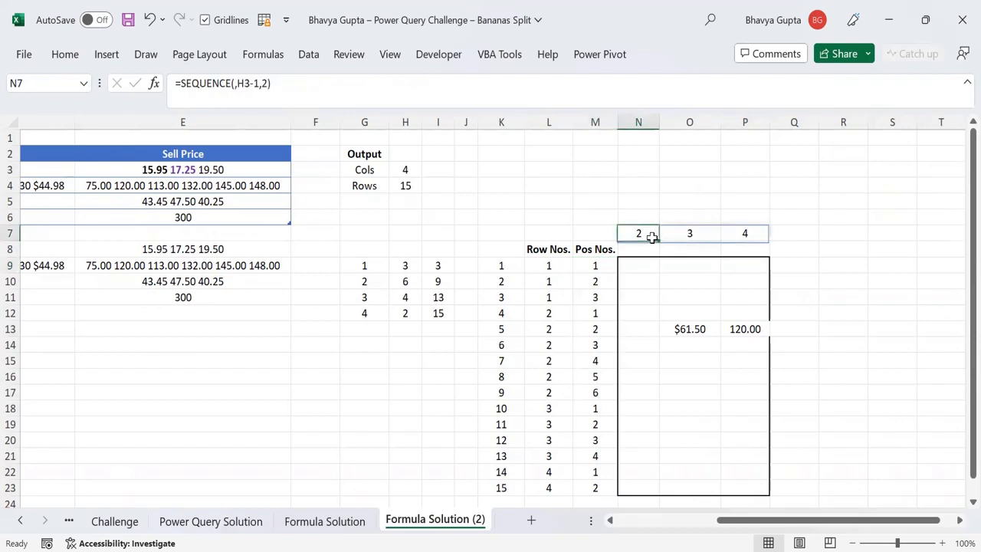
left_click(689, 335)
left_click(751, 326)
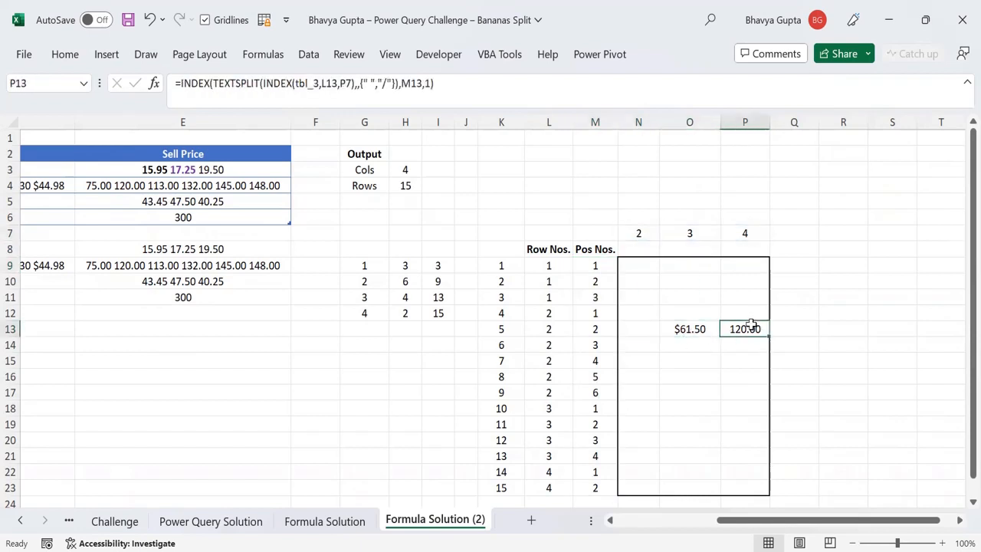
Examine the output range N9:P23 against the row numbers, position numbers and column numbers that must fill it
left_click_drag(634, 267, 749, 483)
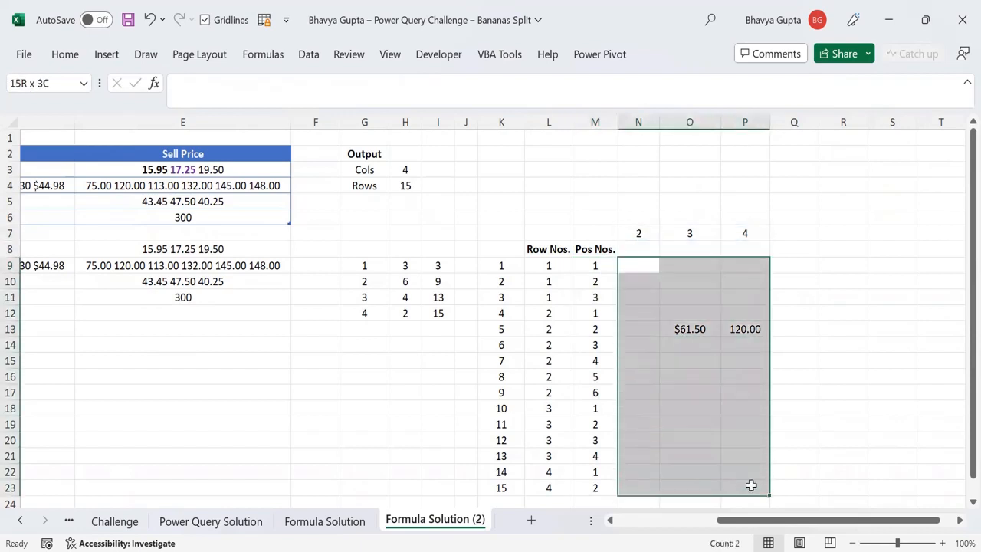
left_click(65, 60)
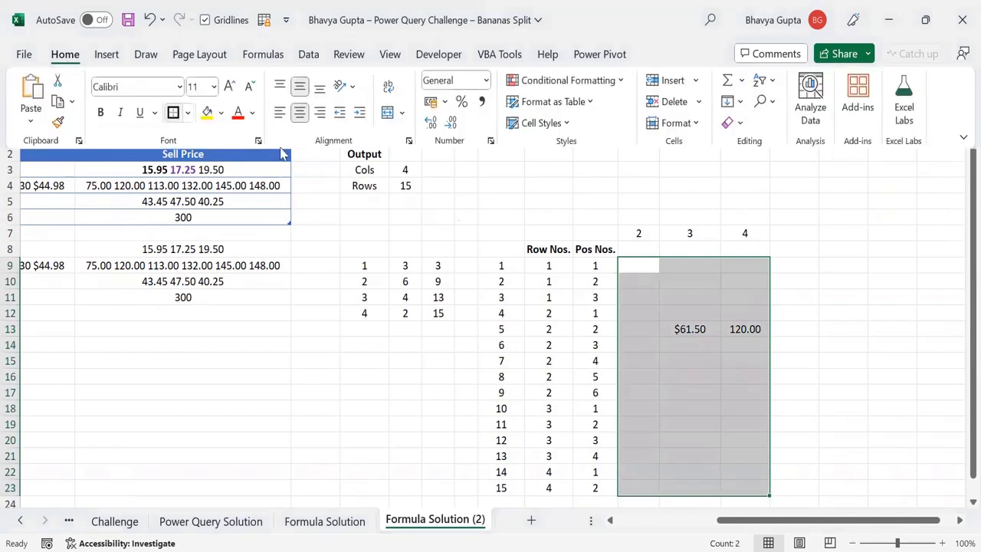
left_click(745, 331)
left_click(684, 329)
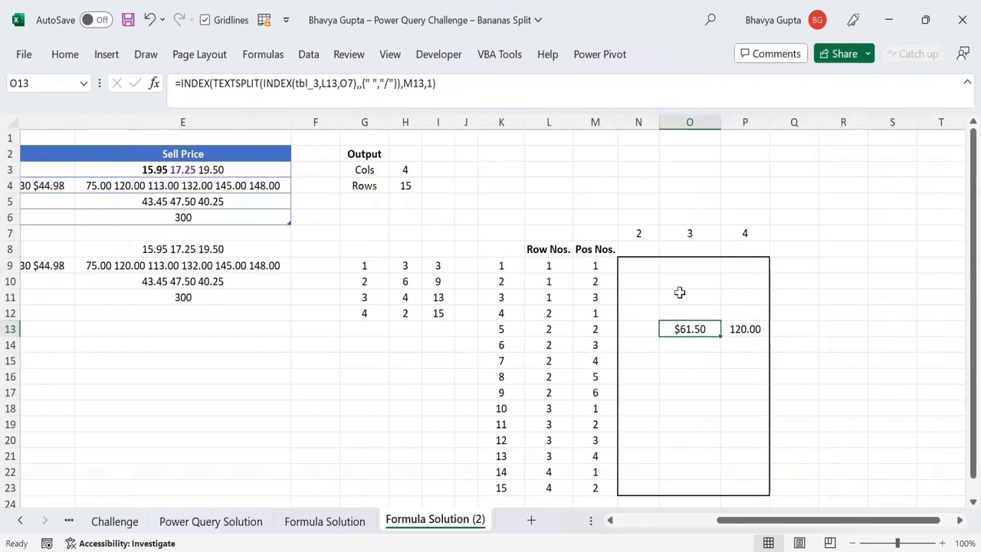
left_click(549, 264)
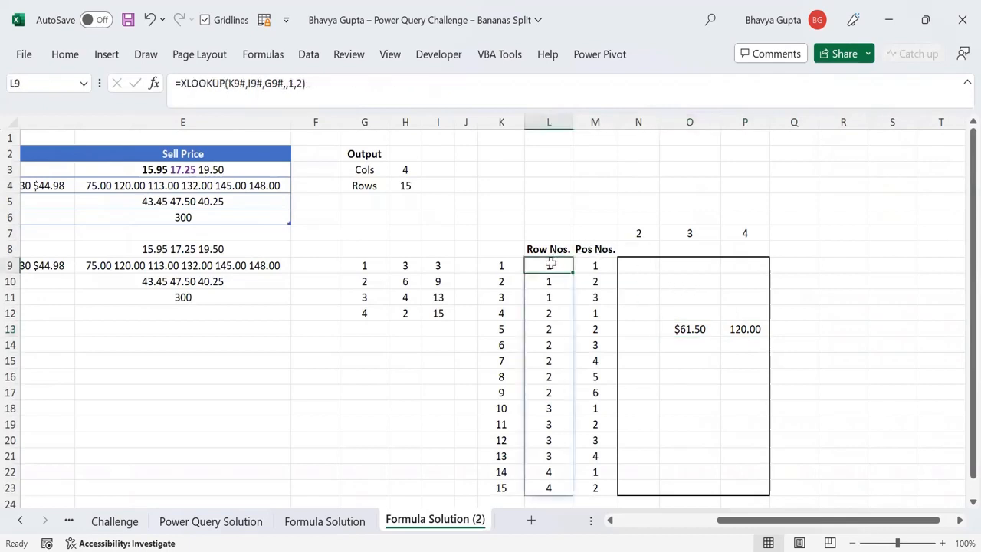
left_click(600, 265)
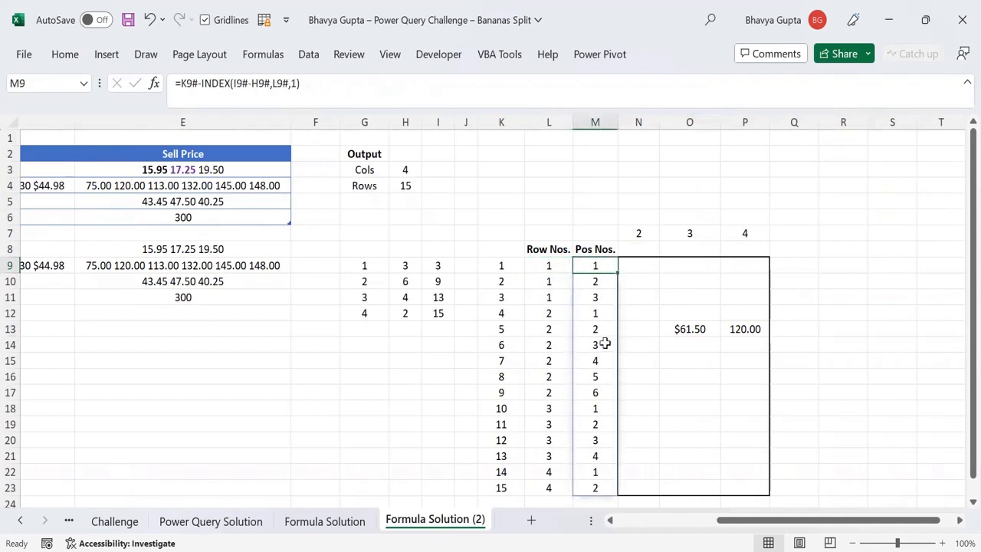
left_click(636, 234)
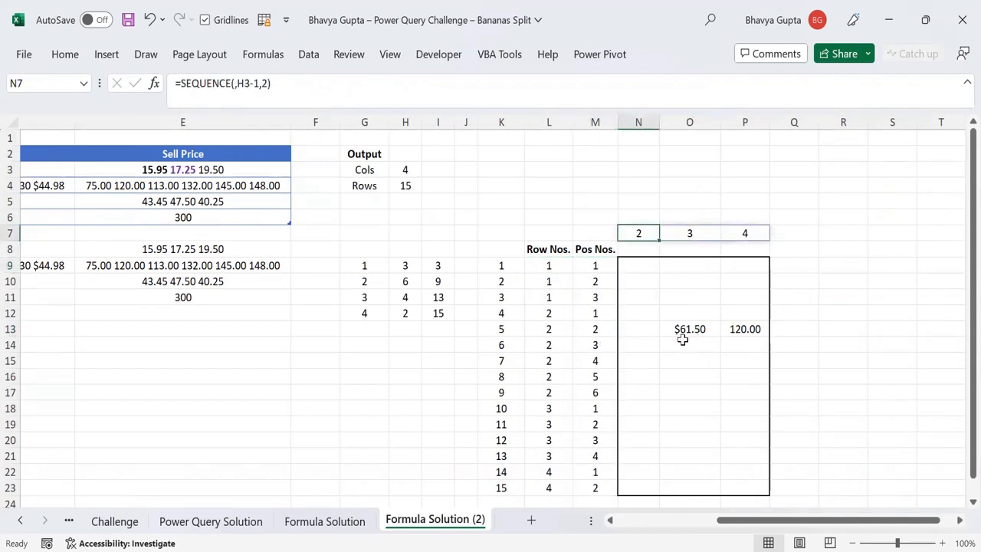
left_click_drag(636, 263, 751, 488)
scroll(701, 442, "down", 1)
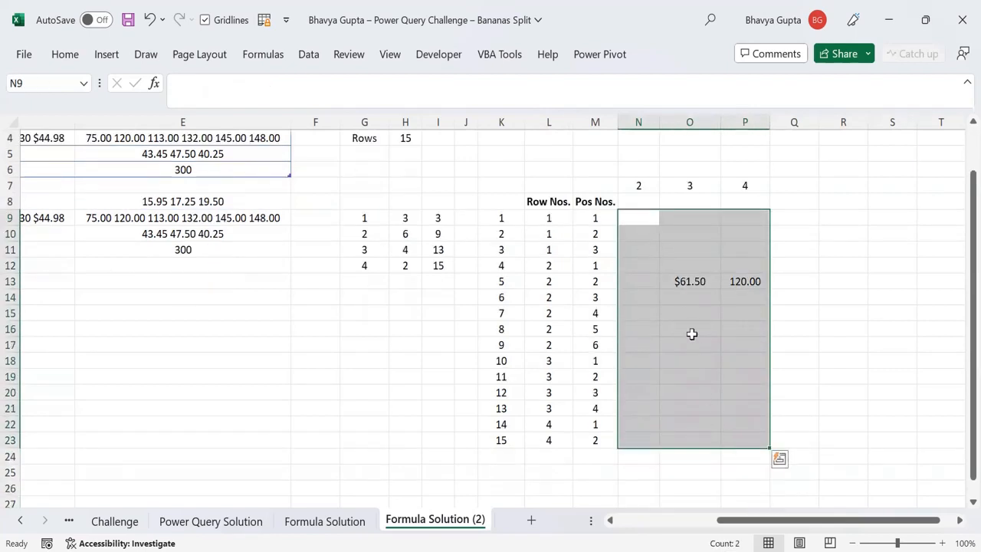
left_click(838, 216)
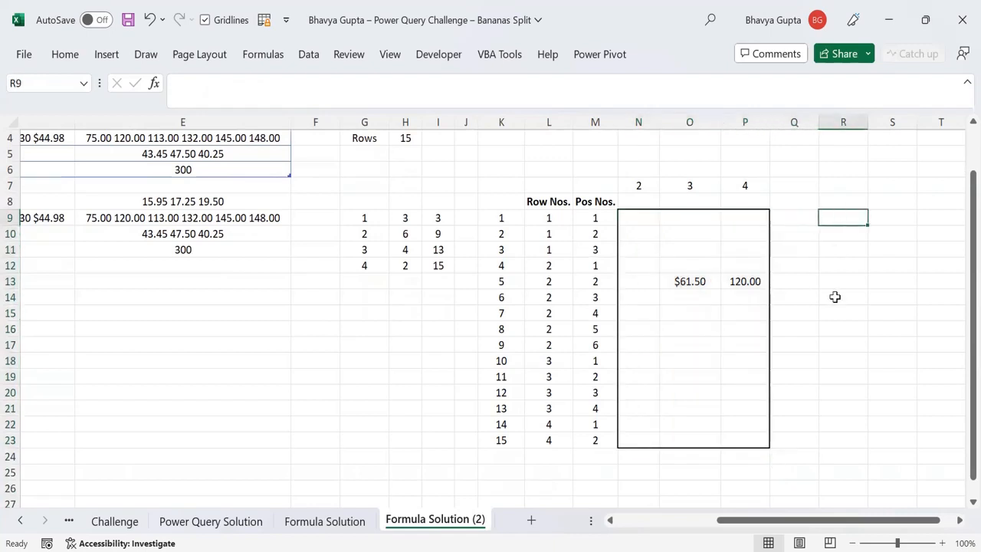
left_click_drag(559, 219, 549, 440)
left_click_drag(637, 216, 771, 384)
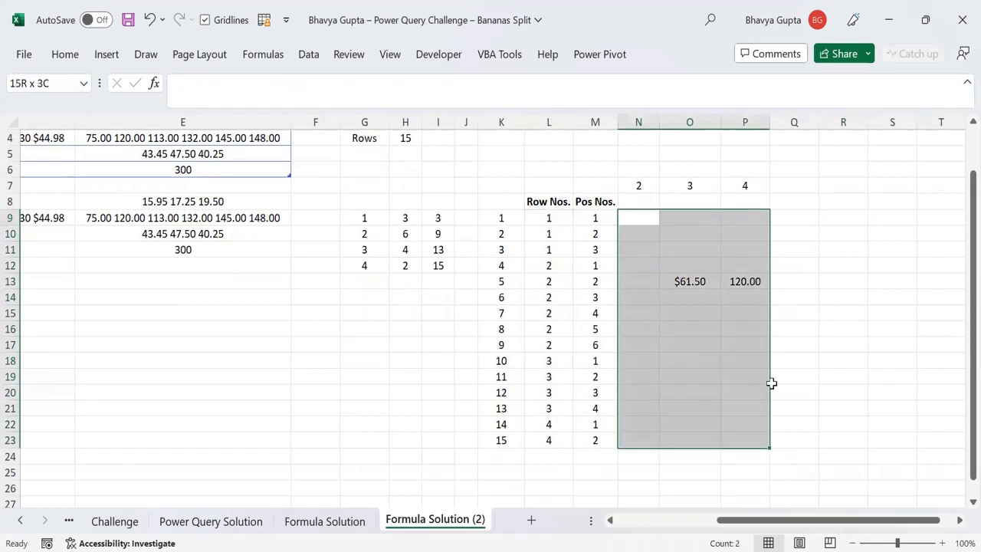
Repeat the row numbers across three columns by entering =IF(N7#,L9#) in R9
left_click(836, 220)
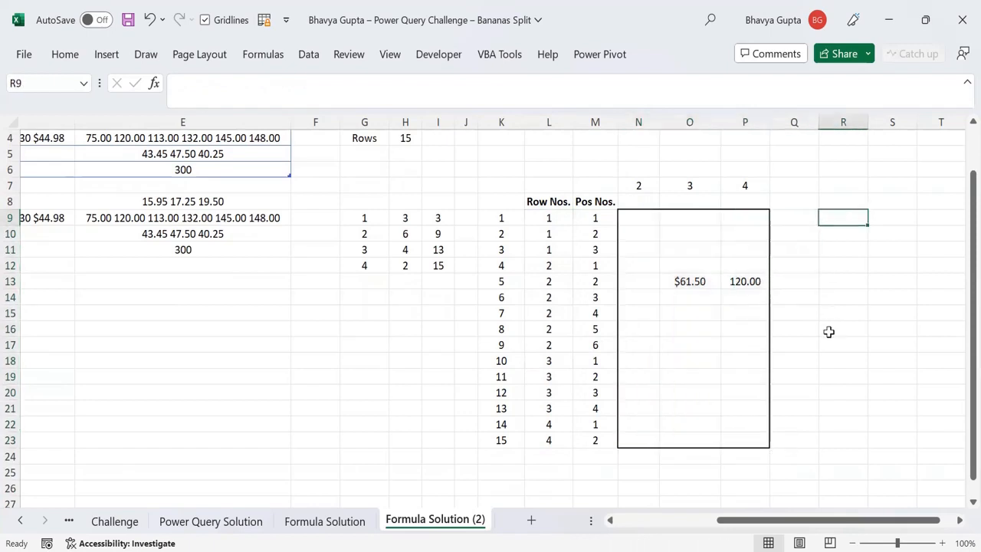
type("=")
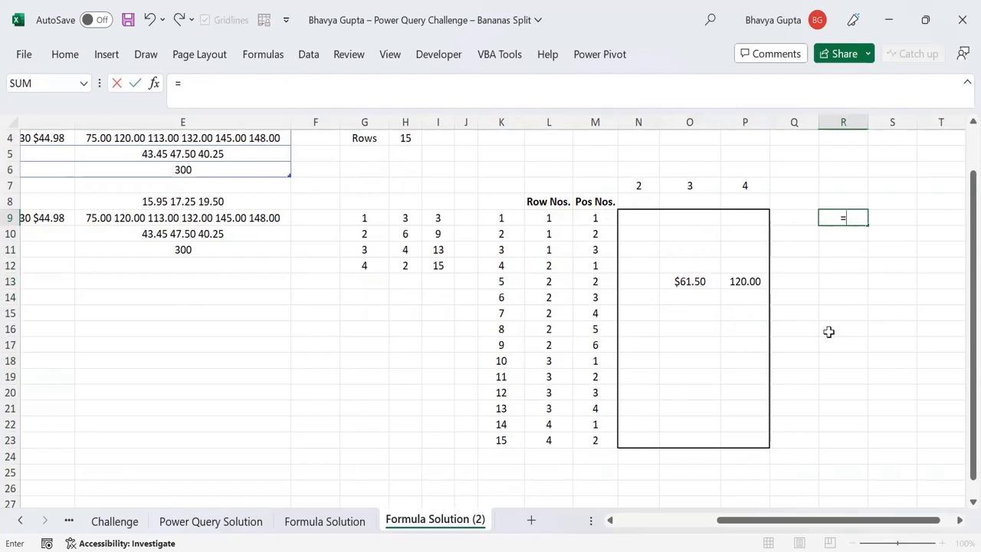
type("i")
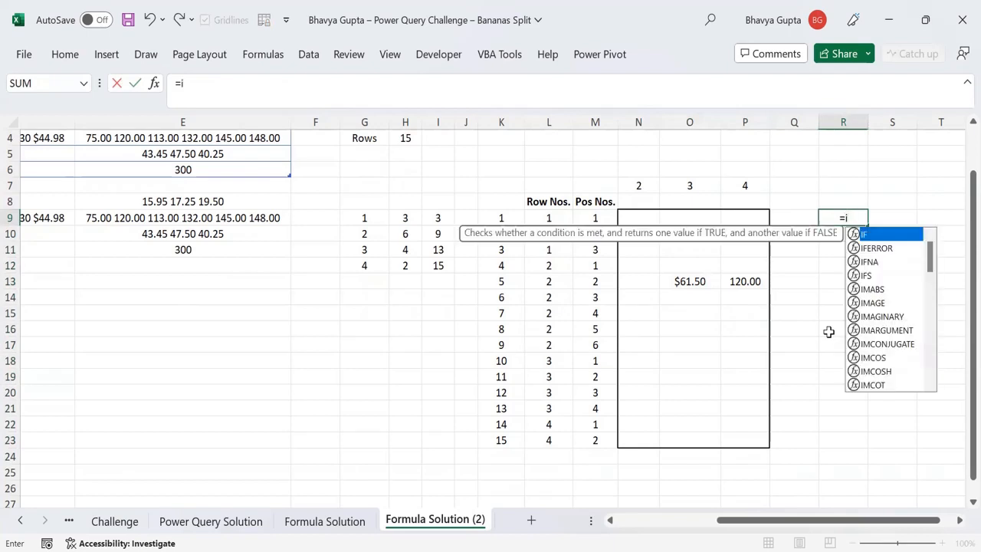
type("f")
key("Tab")
left_click(652, 188)
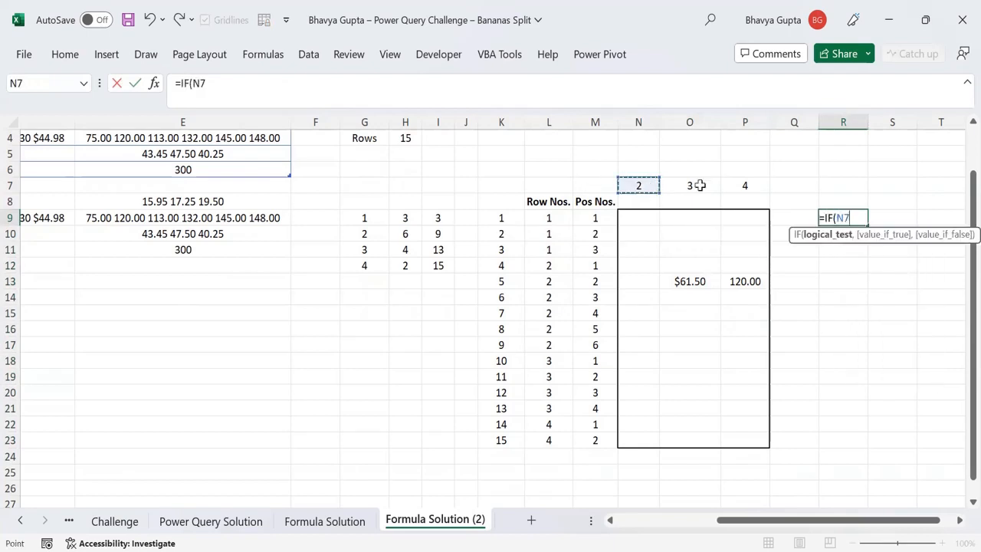
left_click_drag(700, 184, 756, 185)
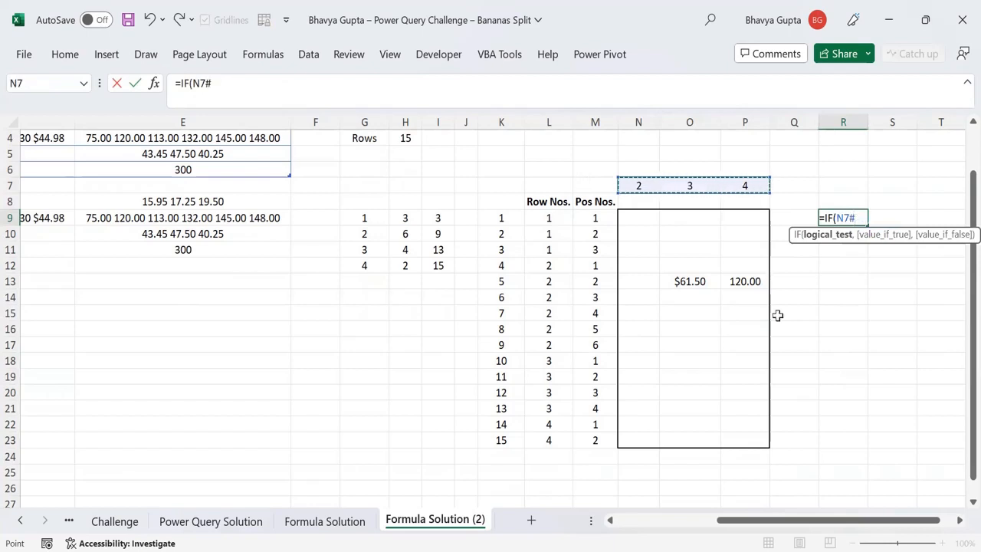
type(",")
left_click(552, 218)
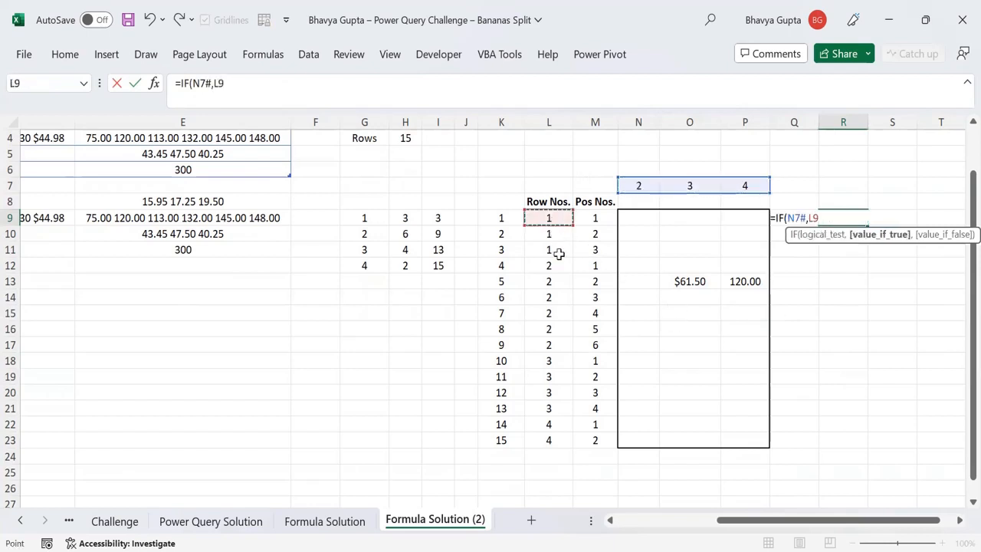
left_click(552, 438, "shift")
key("Tab")
key("Right")
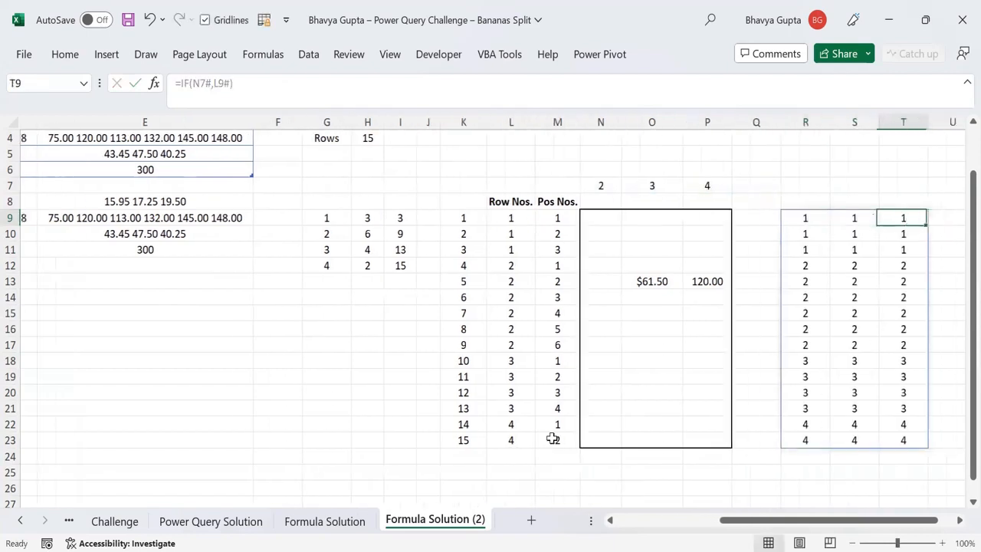
key("Left")
key("Left")
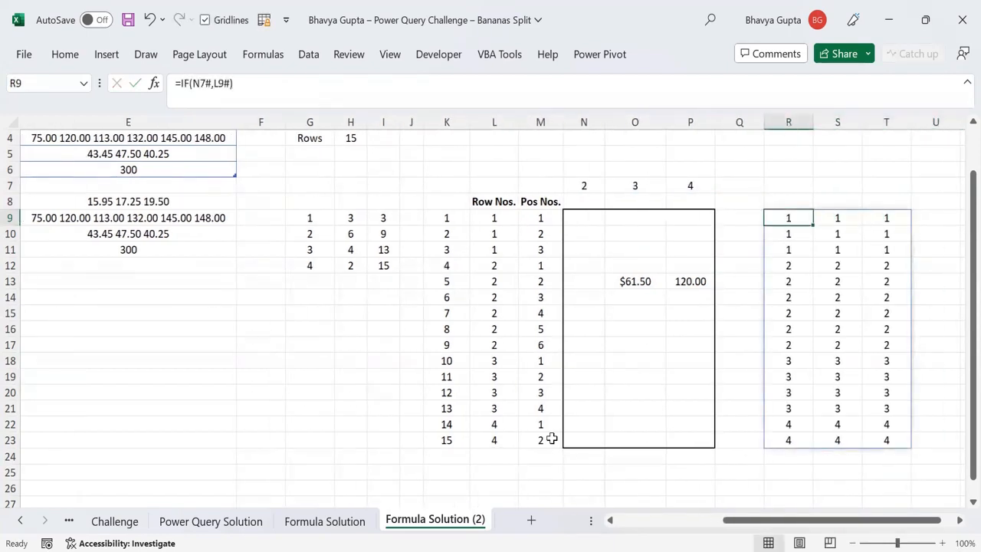
Change the R9 formula to =IF(K9#,N7#) to repeat the column numbers for every output row
left_click_drag(583, 185, 686, 186)
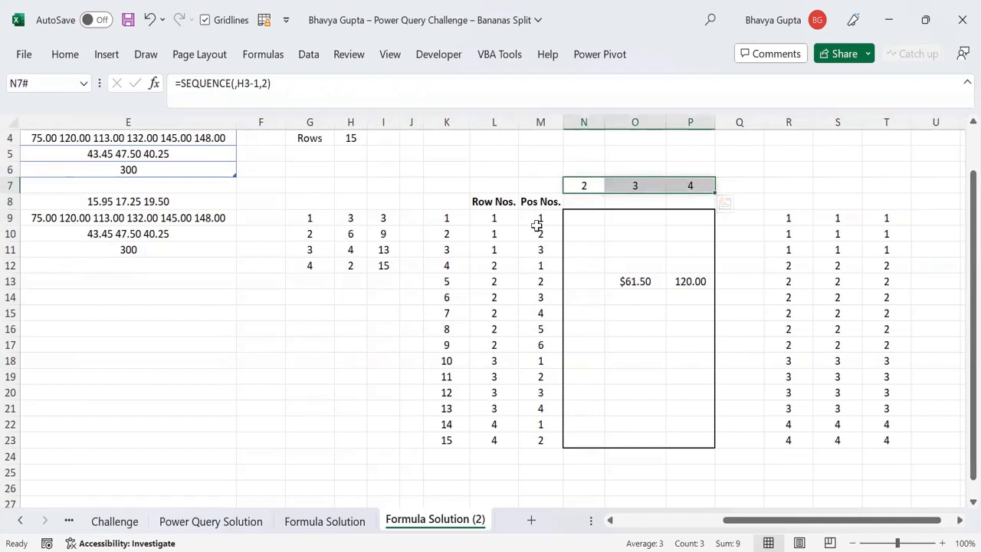
left_click_drag(449, 220, 447, 440)
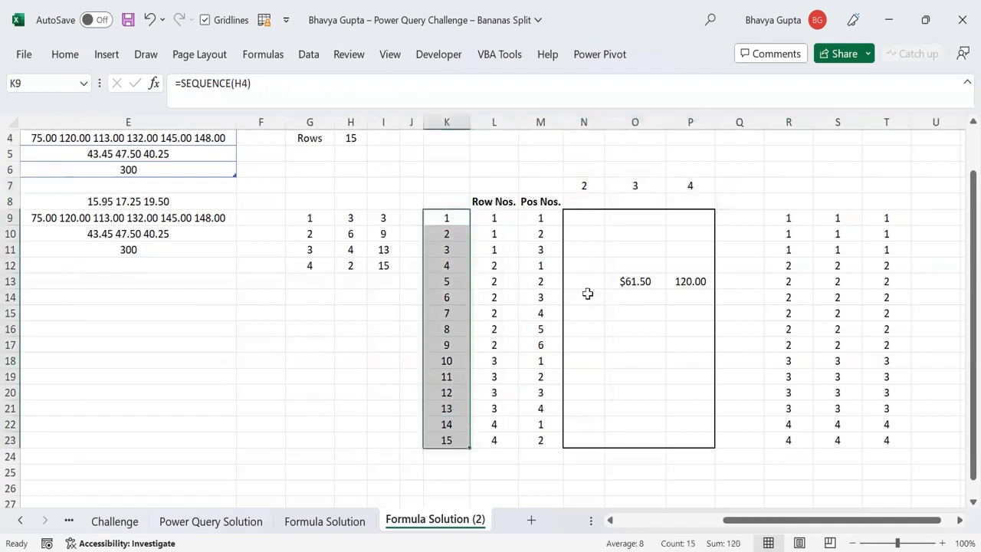
left_click(789, 217)
left_click(233, 83)
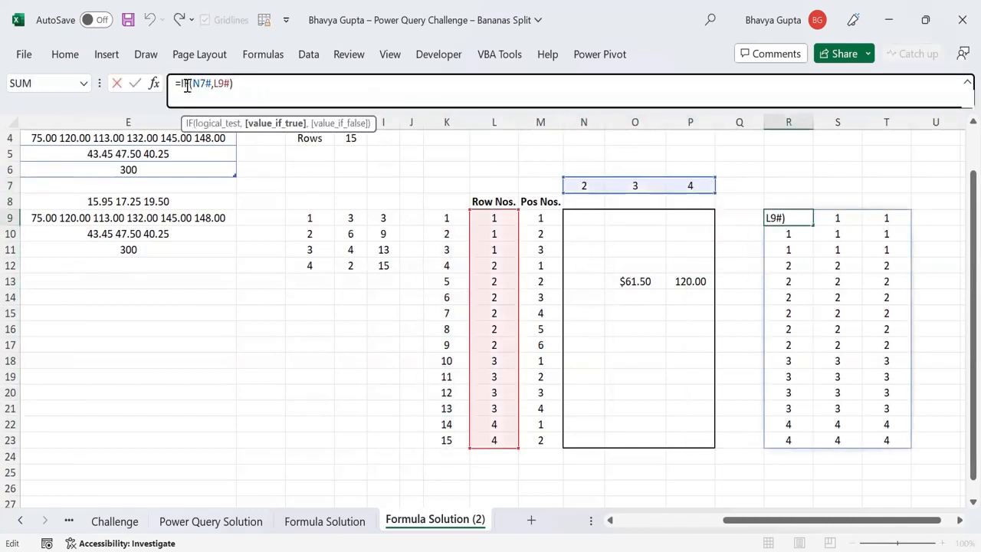
left_click_drag(191, 83, 242, 86)
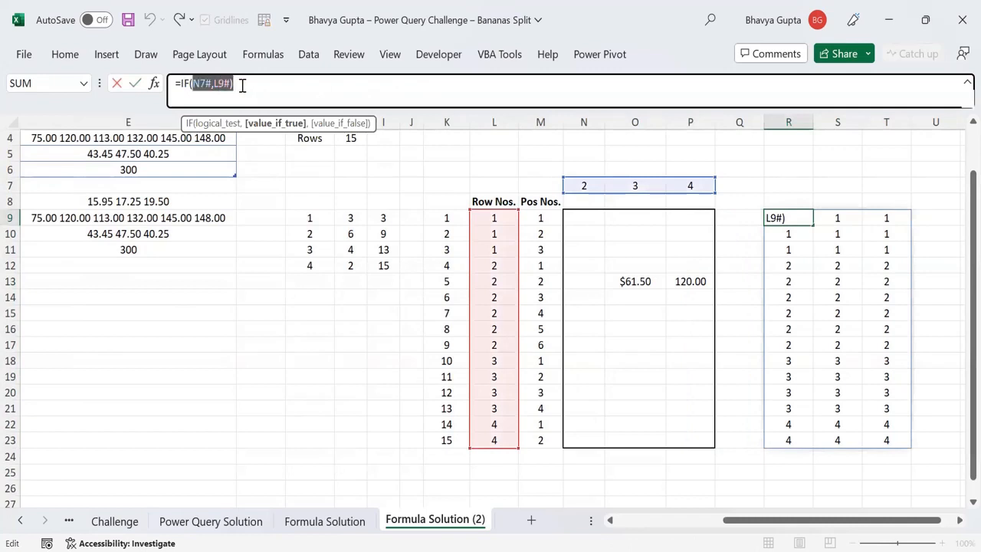
key("BackSpace")
left_click(448, 218)
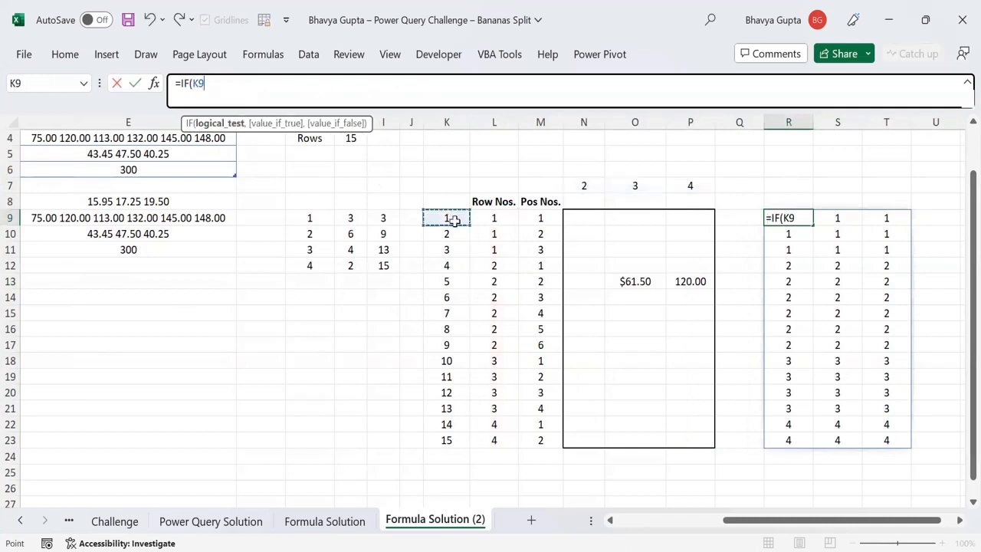
left_click(451, 441, "shift")
type(",")
left_click(602, 186)
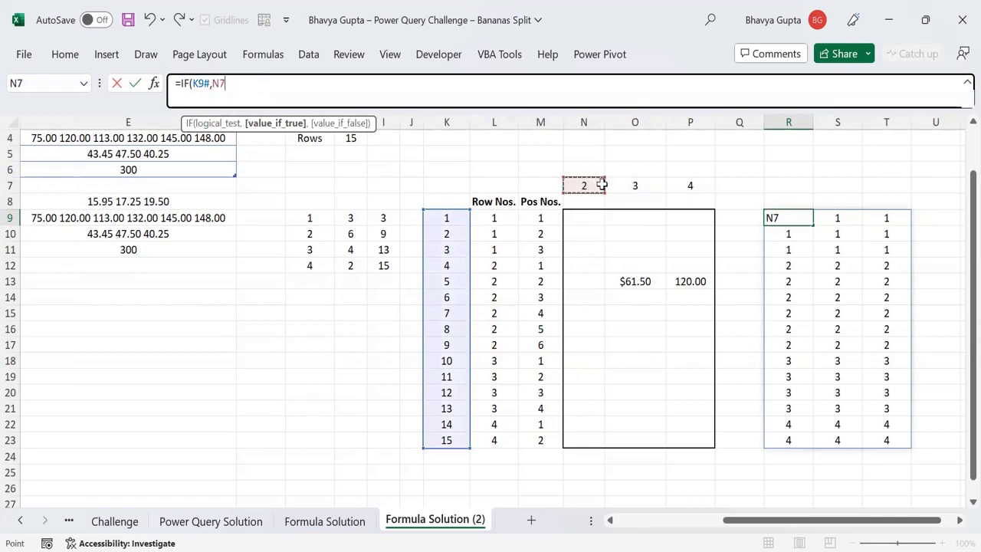
left_click_drag(602, 186, 679, 184)
key("Return")
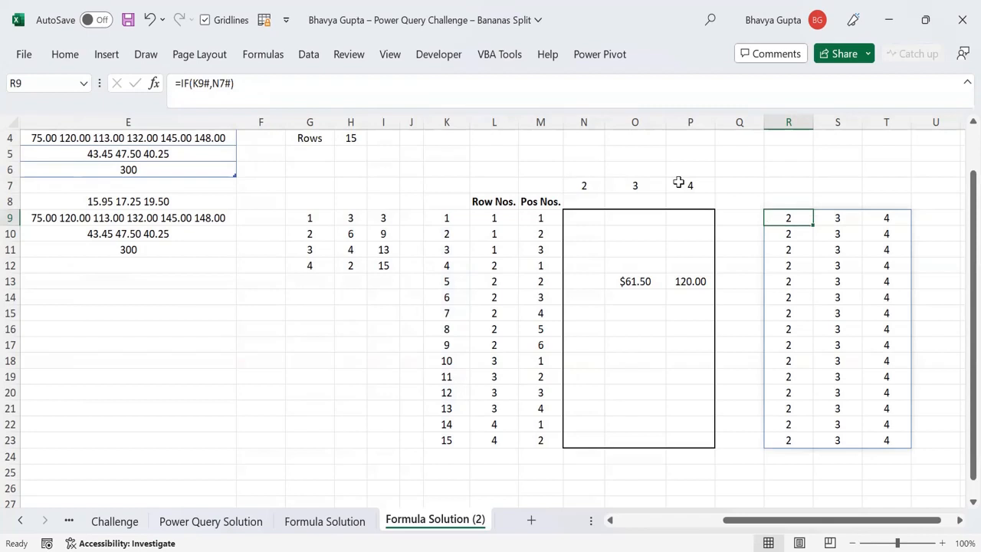
Examine the row, column and position references in the P13 formula, leaving it as it is
left_click(690, 281)
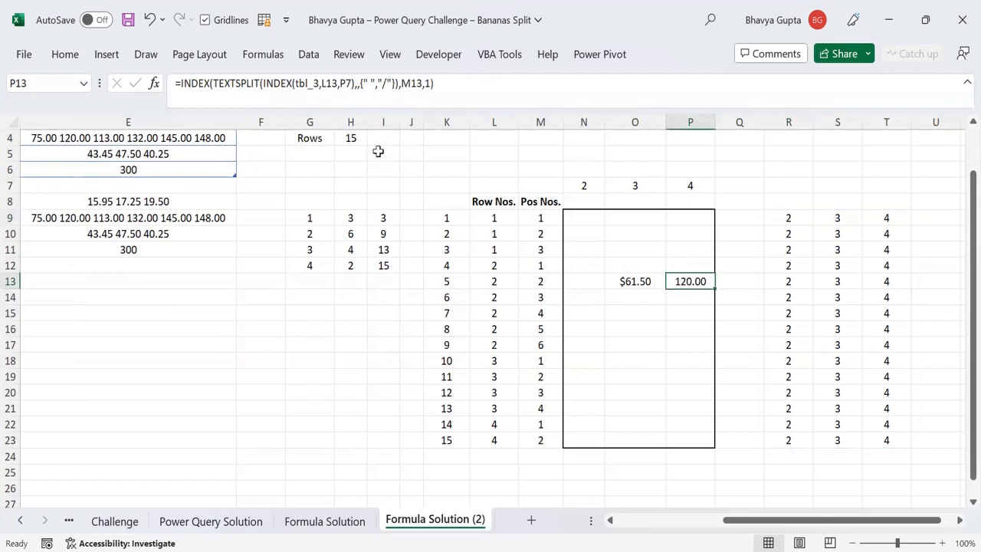
left_click(262, 84)
left_click(355, 83)
type(",")
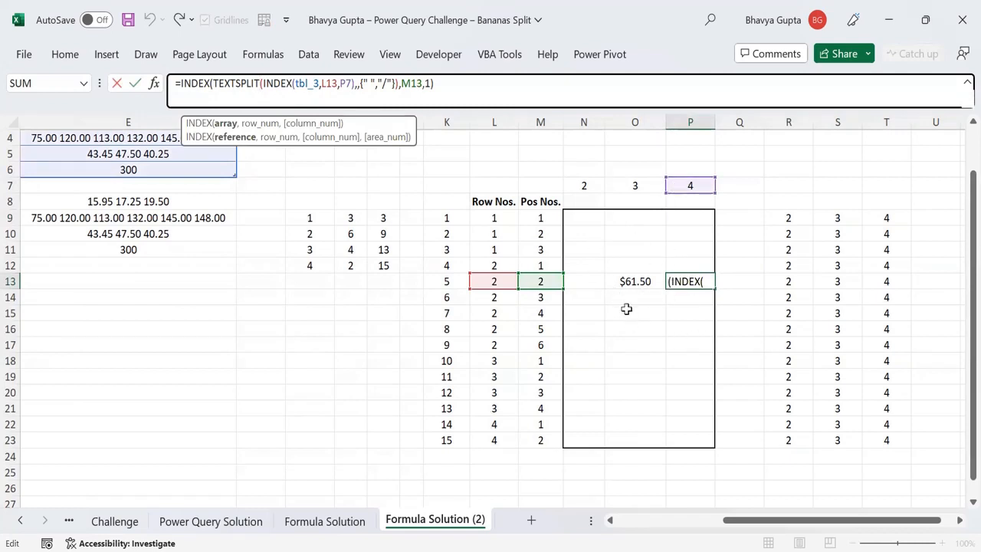
left_click(786, 223)
Label the column-number grid with the heading "Col Nos." in R8
left_click(788, 202)
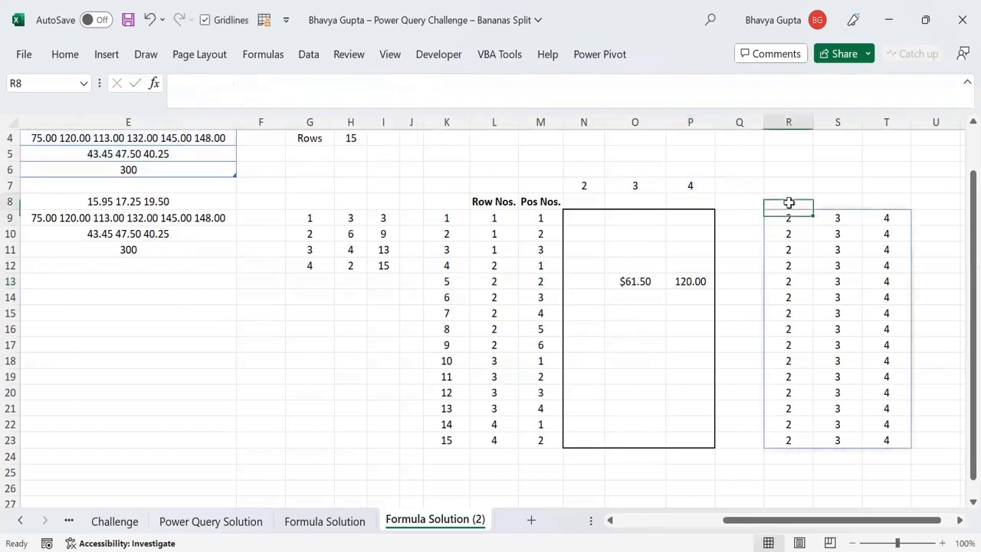
type("Col")
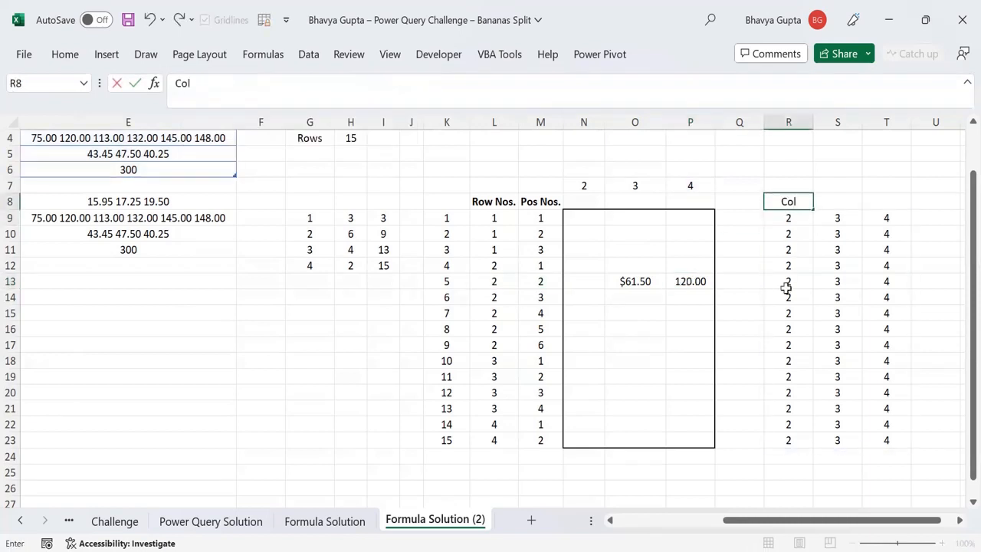
type(" Nos.")
key("Return")
key("Up")
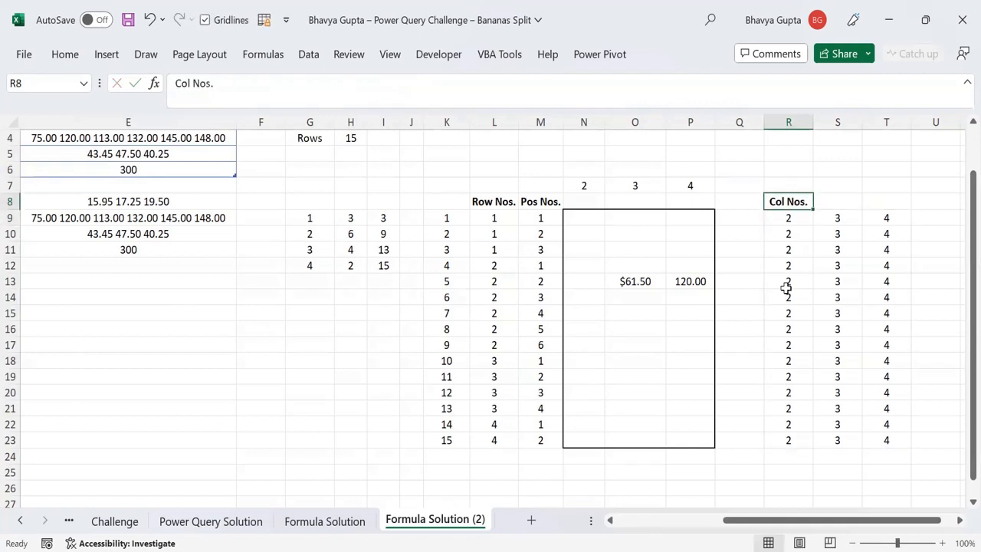
Add the bold heading "Row Nos." in V8
key("Right")
key("Right")
key("Right")
key("Right")
type("=")
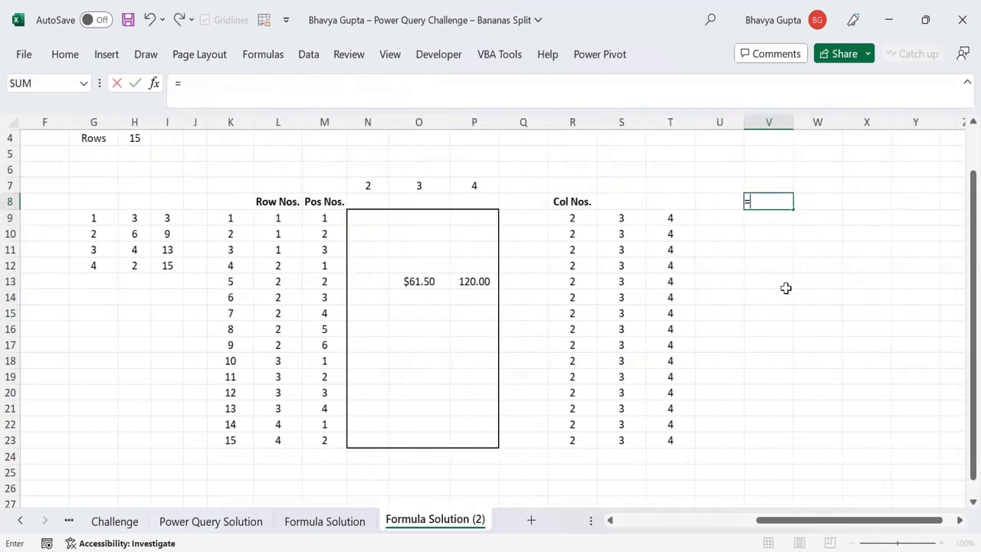
key("BackSpace")
type("Row Nos.")
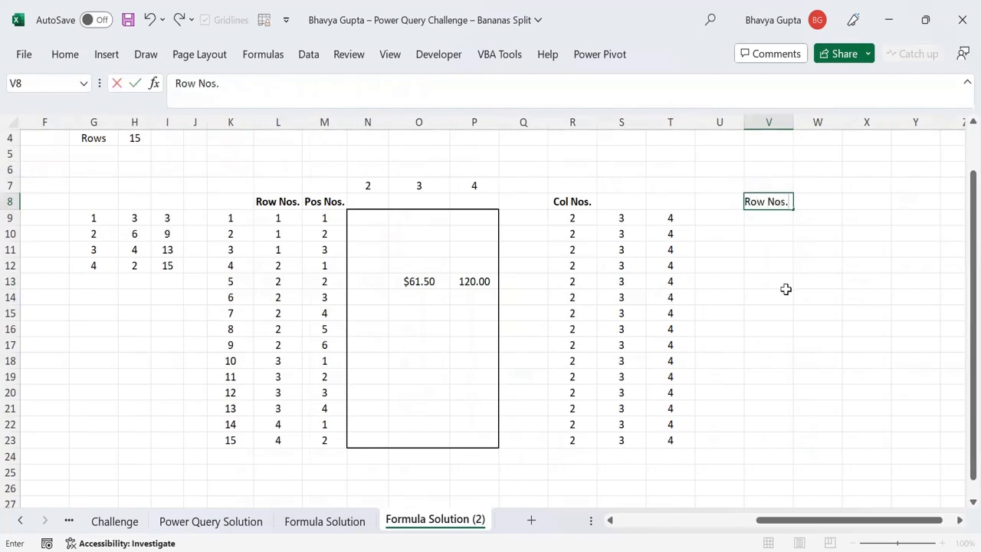
key("ctrl+Return")
key("ctrl+b")
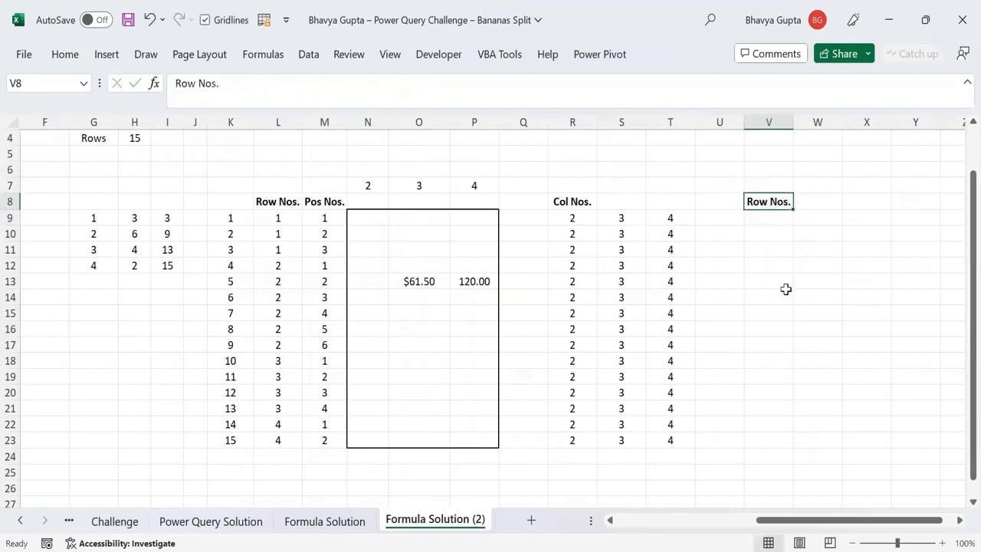
Repeat the row numbers across three columns by entering =IF(N7#,L9#) in V9
key("Tab")
key("Return")
type("=")
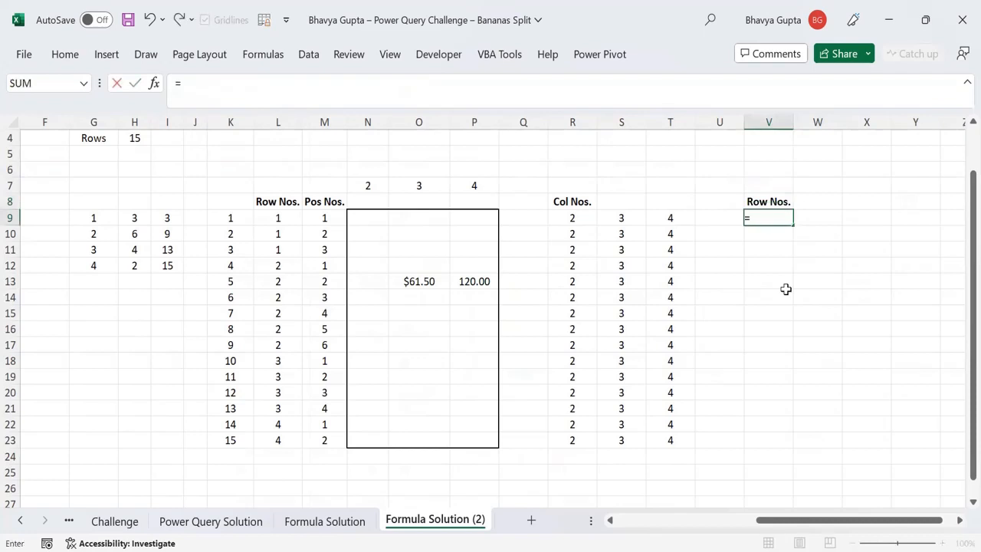
type("IF(")
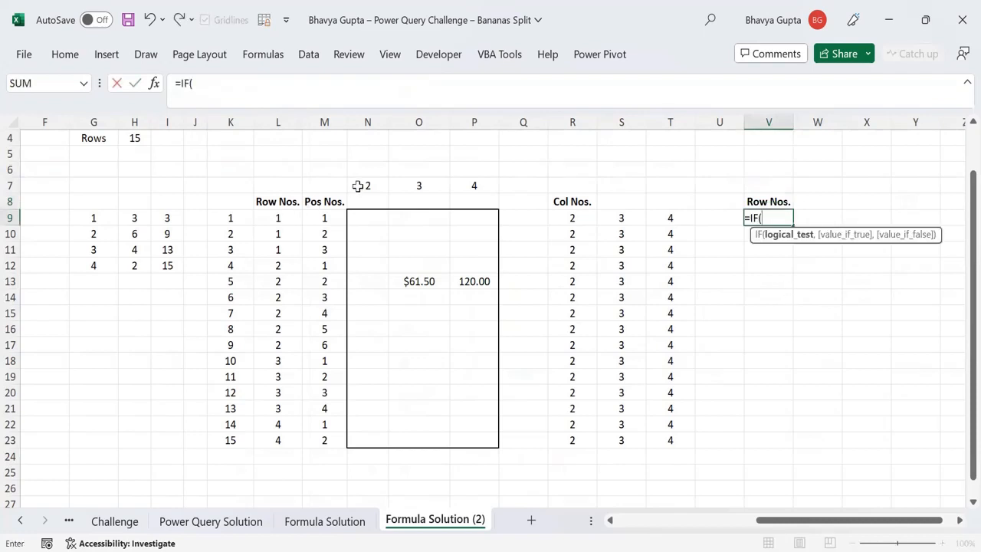
left_click_drag(360, 184, 475, 185)
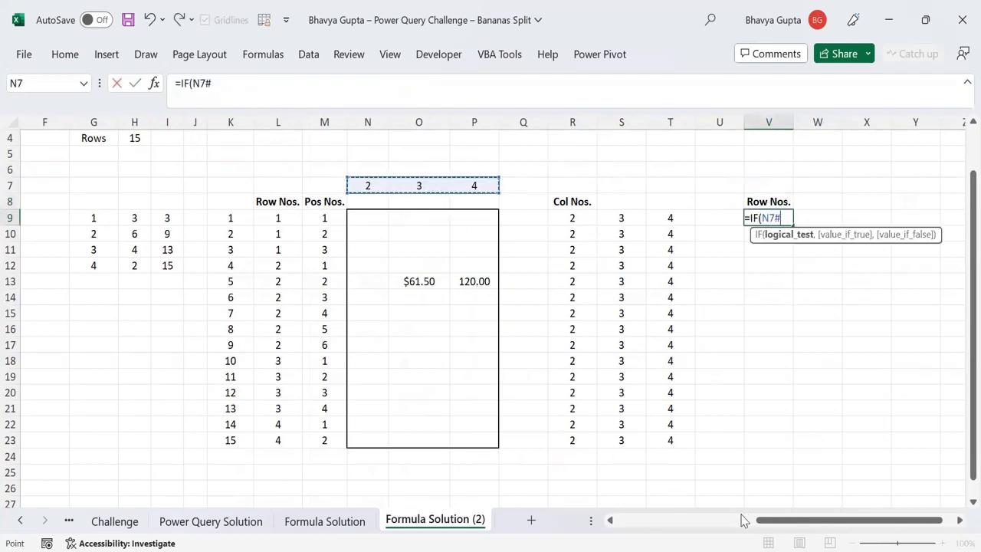
left_click_drag(772, 525, 740, 527)
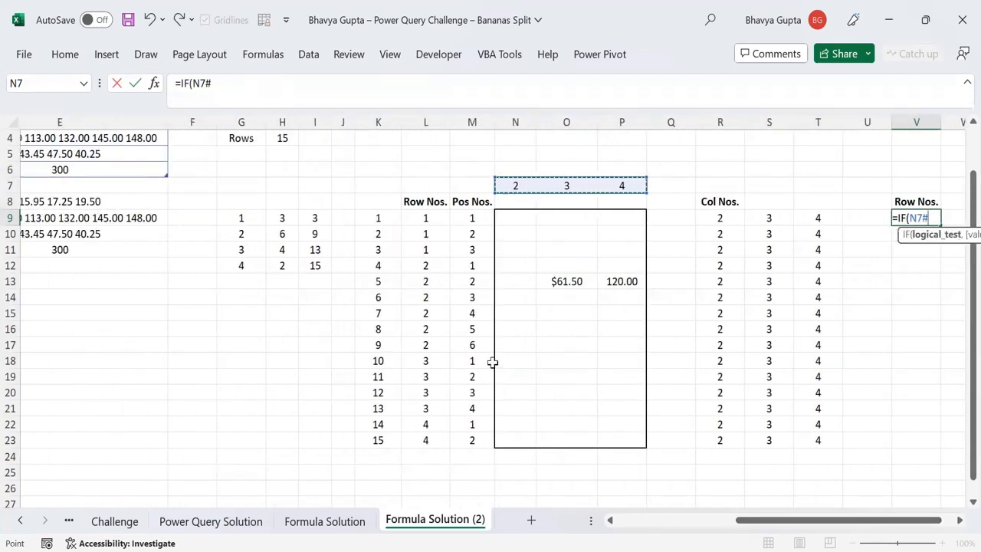
type(",")
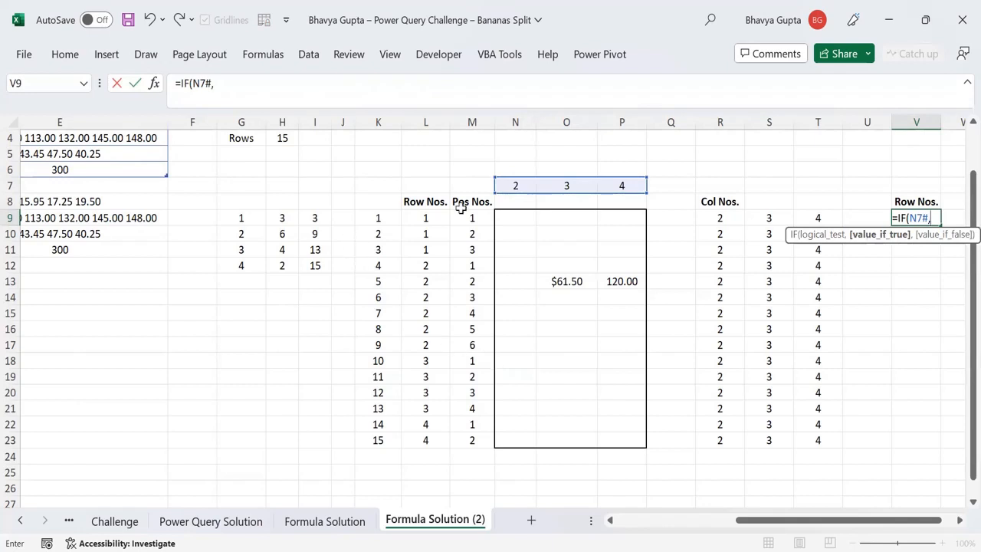
left_click(420, 218)
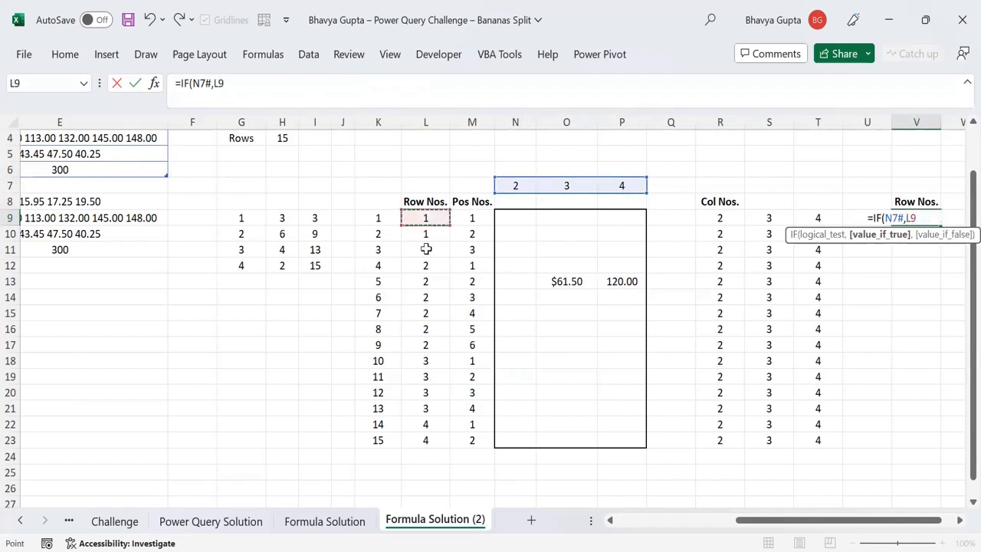
key("ctrl+shift+Down")
key("Return")
Add the bold heading "Pos Nos." in Z8
key("Right")
key("Right")
key("Right")
key("Right")
key("Up")
key("Up")
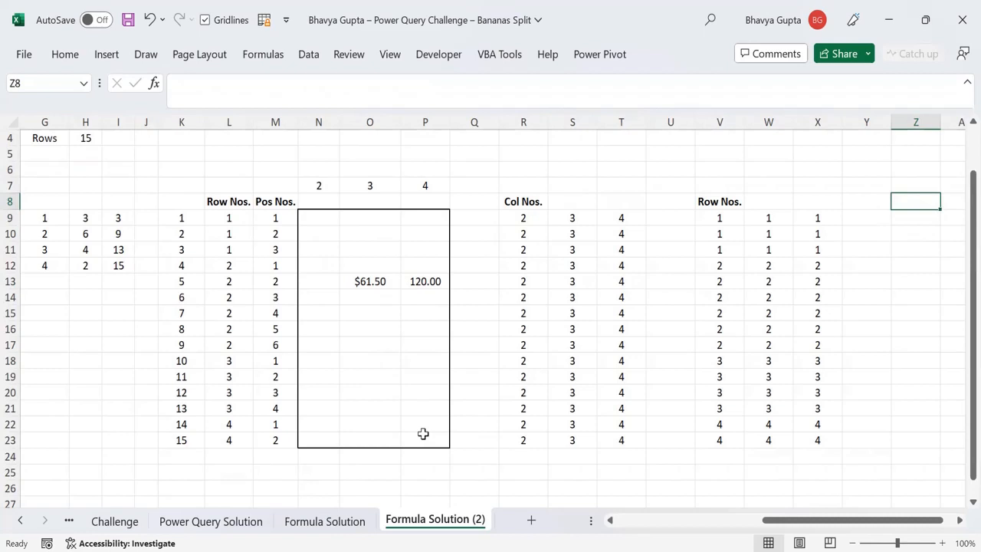
type("Pos Nos")
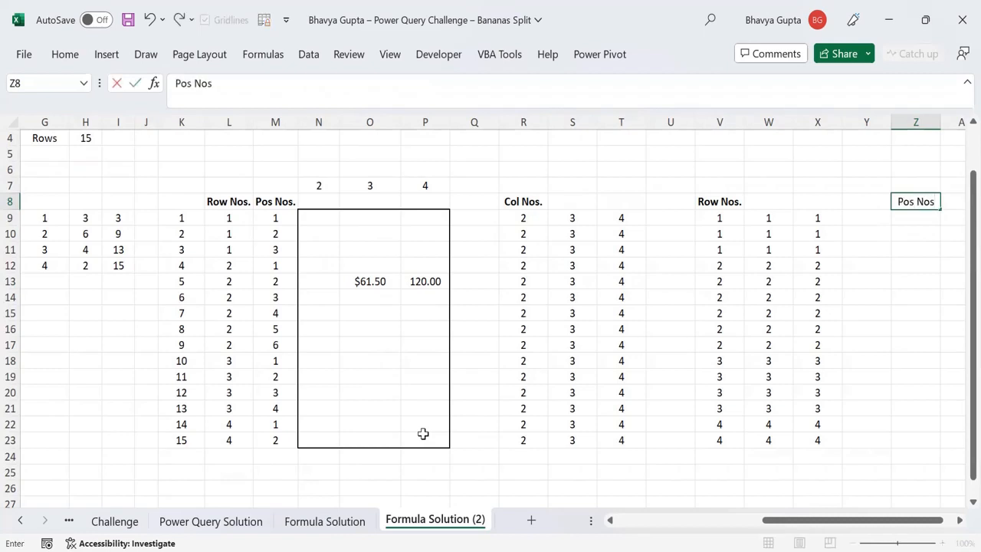
type(".")
key("Return")
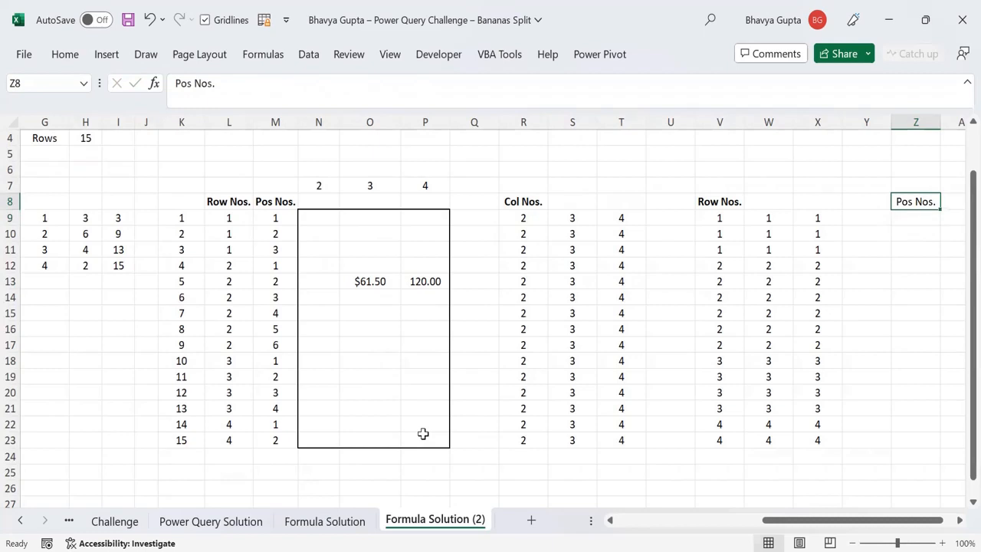
key("ctrl+b")
key("Return")
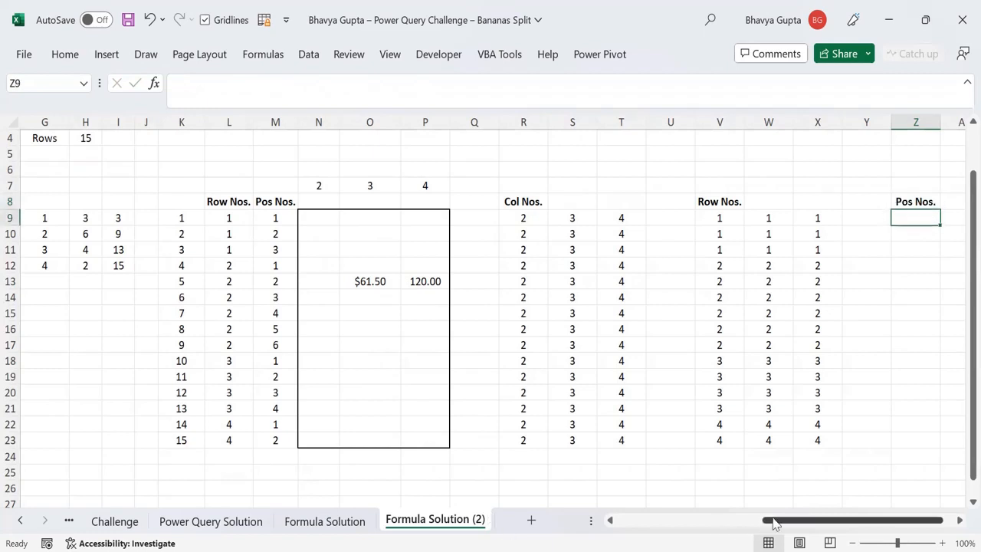
Repeat the position numbers across three columns by entering =IF(N7#,M9#) in Z9
left_click_drag(795, 521, 790, 521)
type("=")
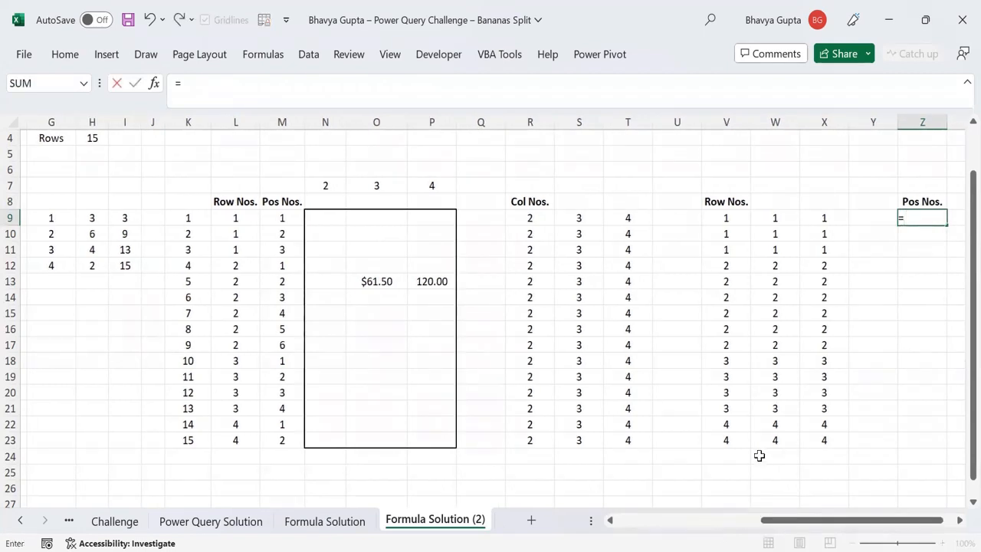
type("IF(")
left_click(337, 187)
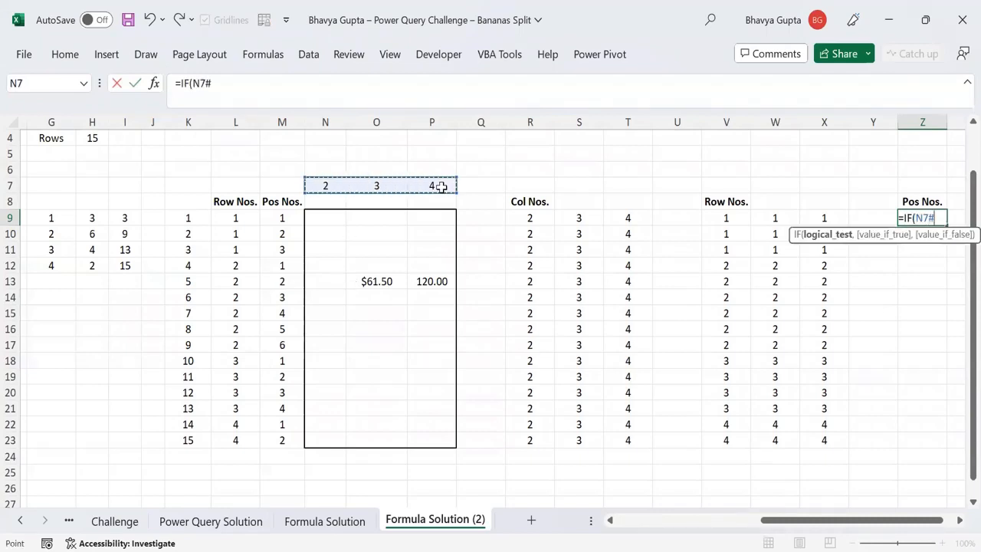
type(",")
left_click(282, 218)
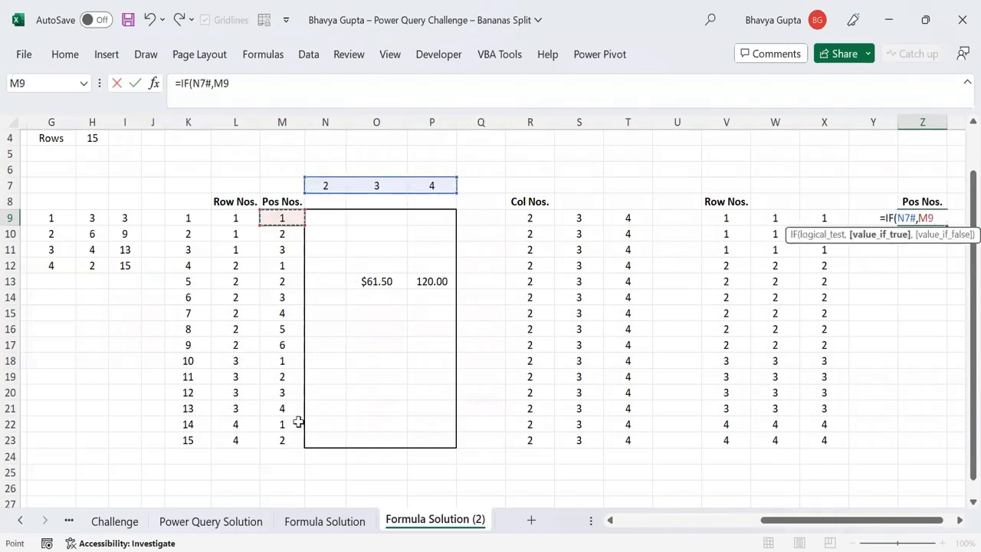
type("#)")
key("Tab")
key("Right")
key("Right")
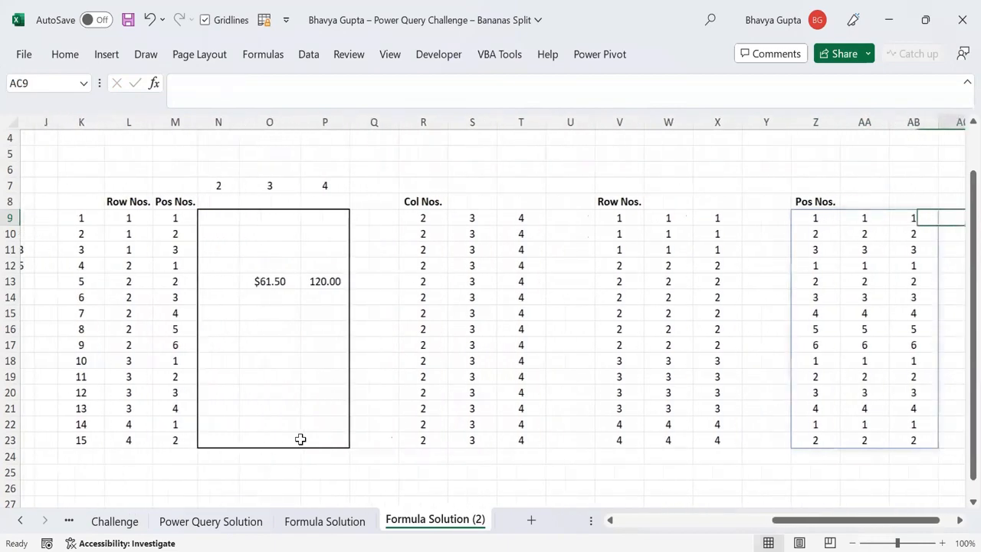
Return to the bordered output area and clear the trial formula in P13
key("Left")
key("Left")
key("Left")
key("Left")
key("Left")
key("Left")
key("Left")
key("Left")
key("Left")
key("Left")
key("Left")
key("Left")
key("Left")
key("Left")
key("Left")
key("Left")
key("Left")
key("Left")
key("Left")
key("Left")
key("Left")
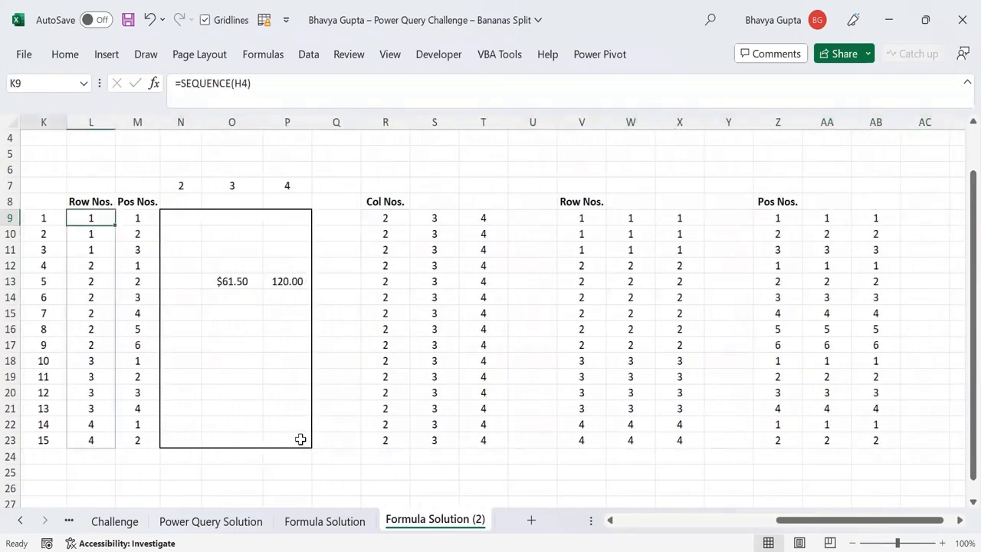
key("Left")
key("Left")
key("Left")
key("Left")
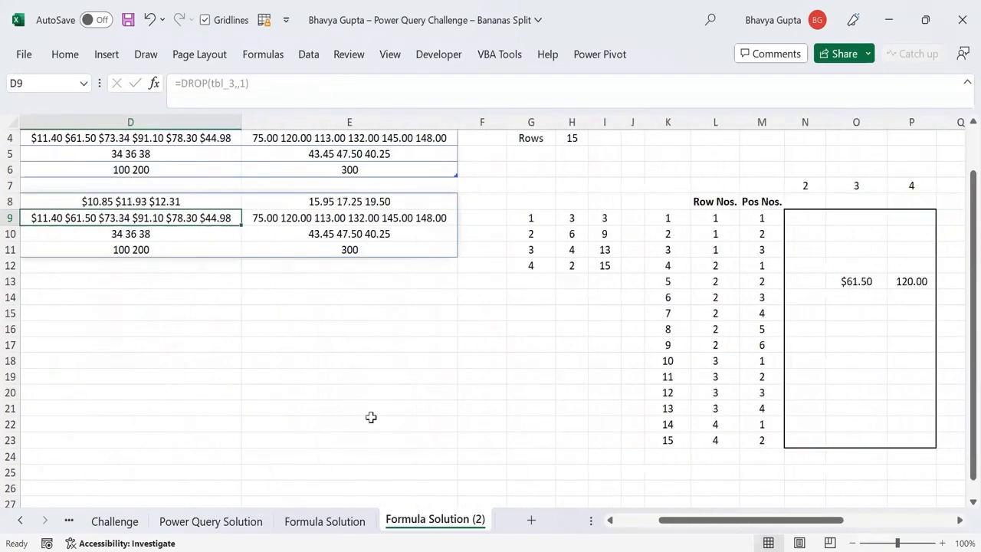
left_click(844, 282)
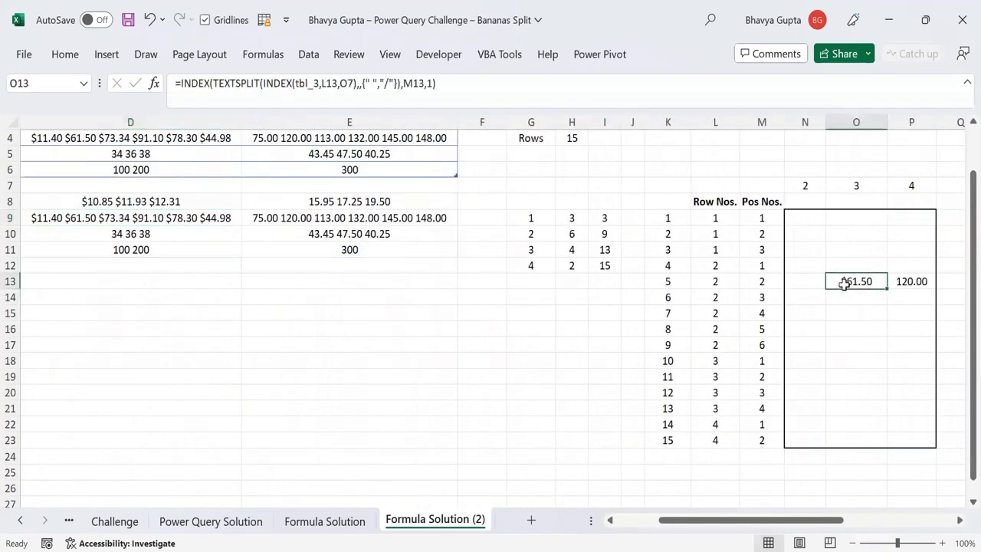
left_click(916, 278)
key("Delete")
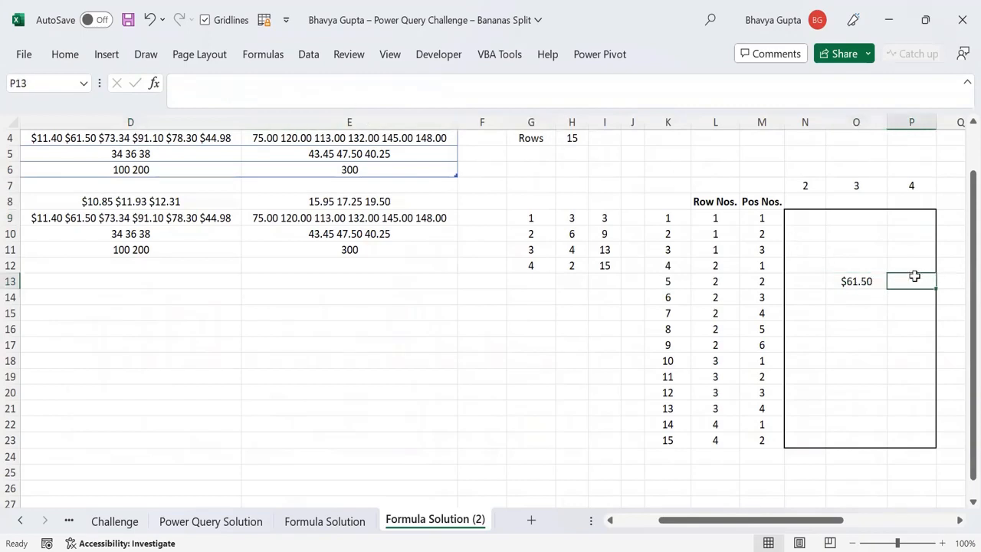
Copy the INDEX and TEXTSPLIT expression from the O13 formula without its equals sign, and clear the cell
left_click(864, 282)
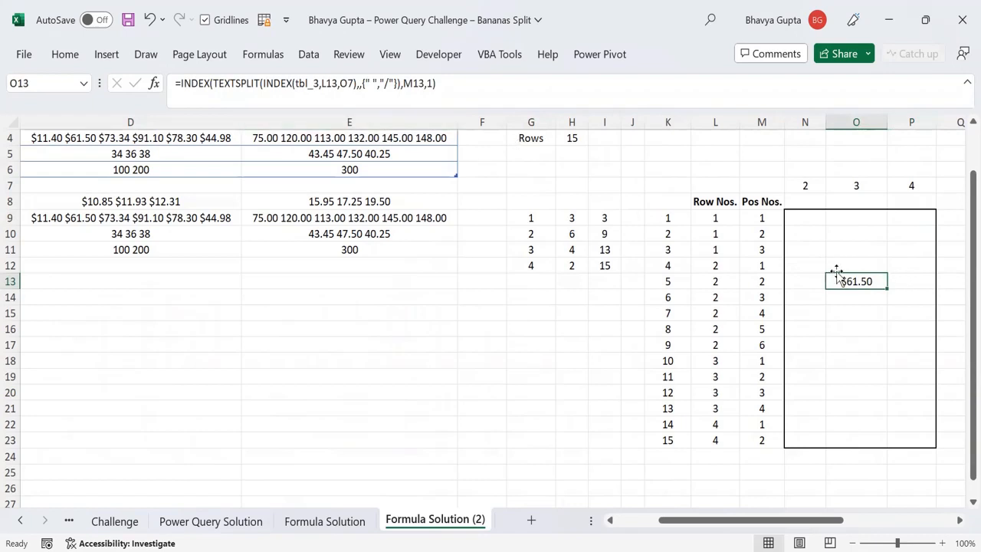
left_click_drag(460, 91, 184, 89)
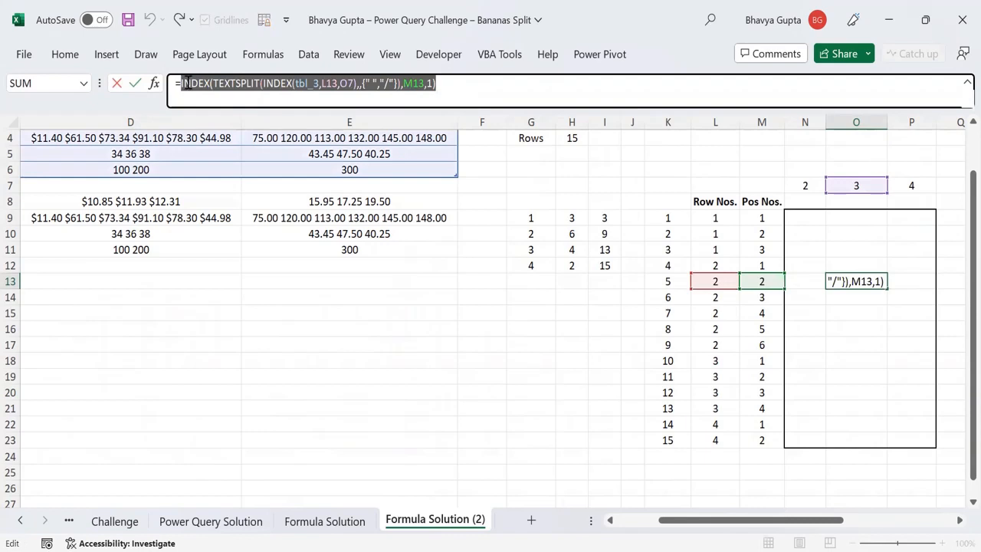
key("Escape")
key("Delete")
Start a MAP formula in N9 over the column, row and position number arrays R9#, V9# and Z9#
key("Up")
key("Up")
key("Up")
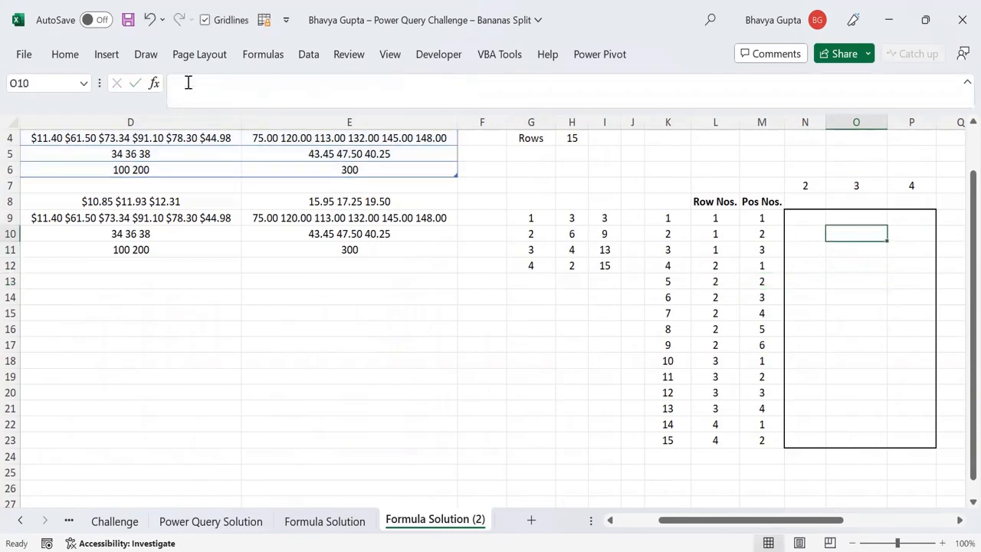
key("Left")
key("Up")
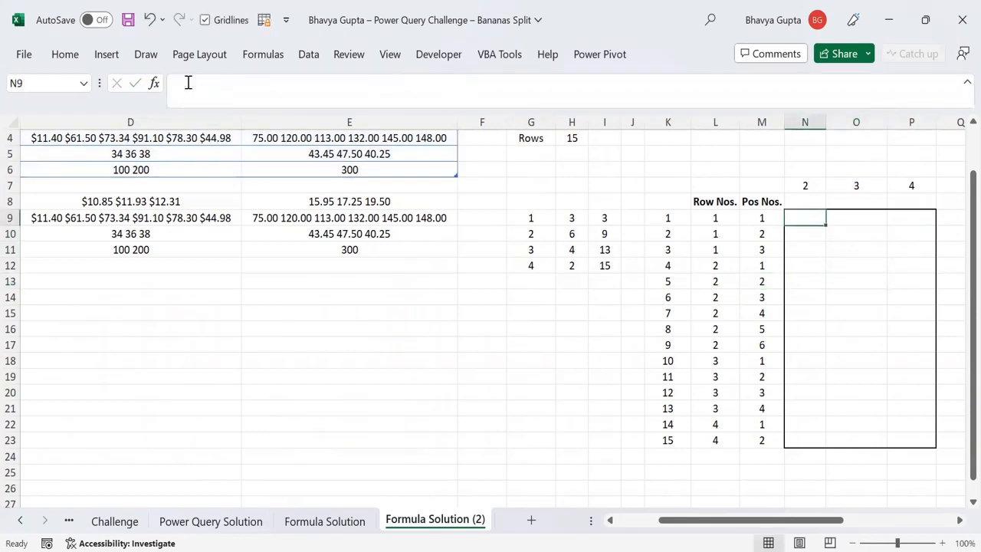
type("=")
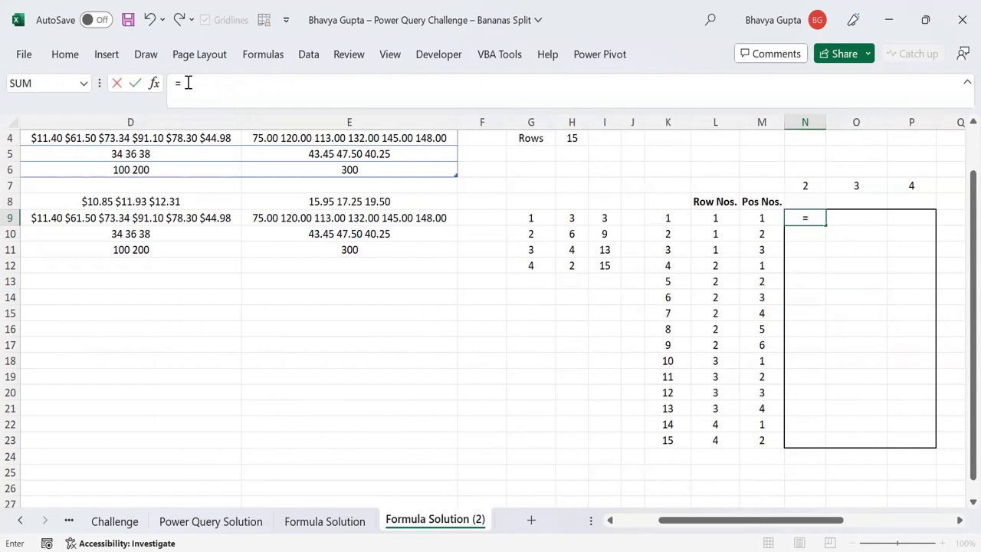
type("MAP(")
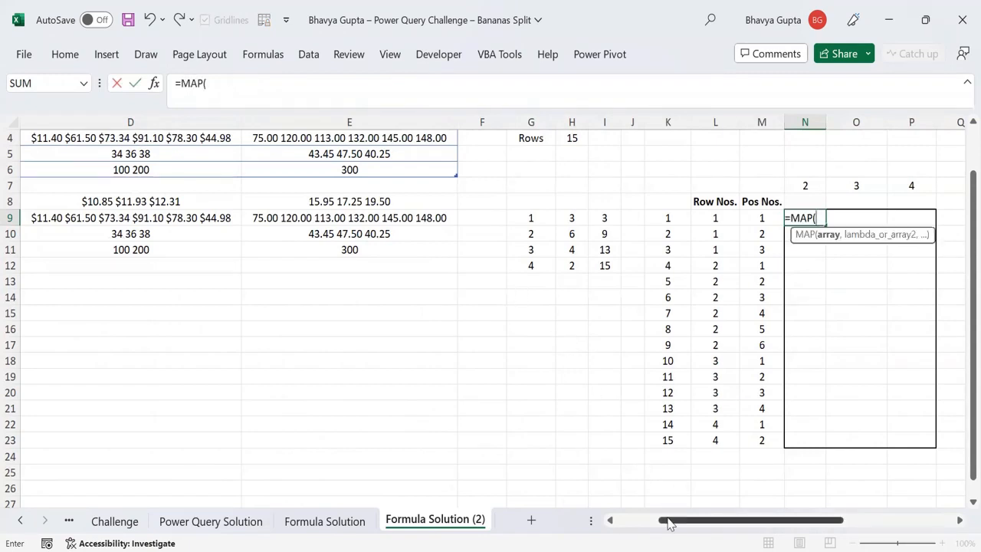
scroll(838, 530, "right", 3)
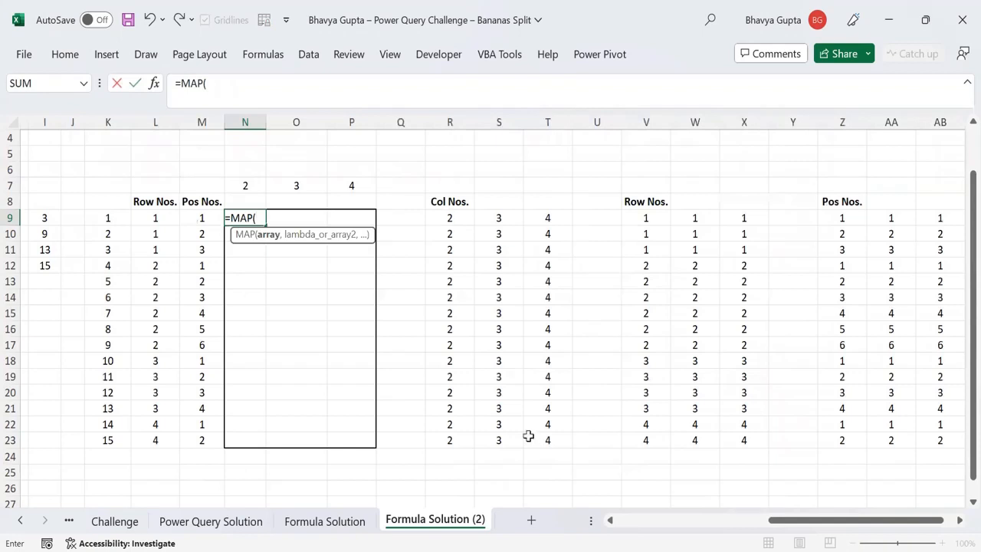
type("R9#,")
left_click_drag(641, 219, 738, 435)
type(",")
left_click_drag(848, 218, 854, 244)
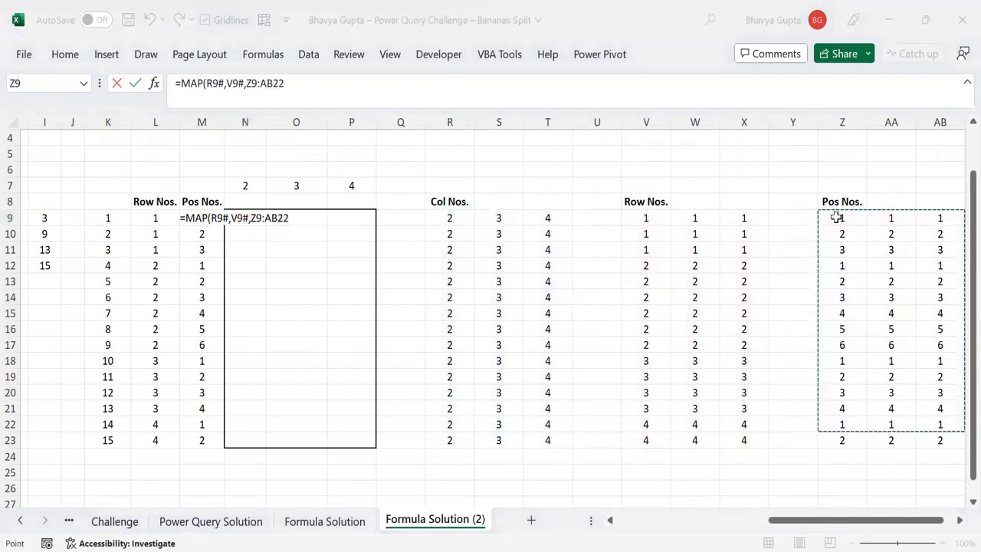
key("shift+Down")
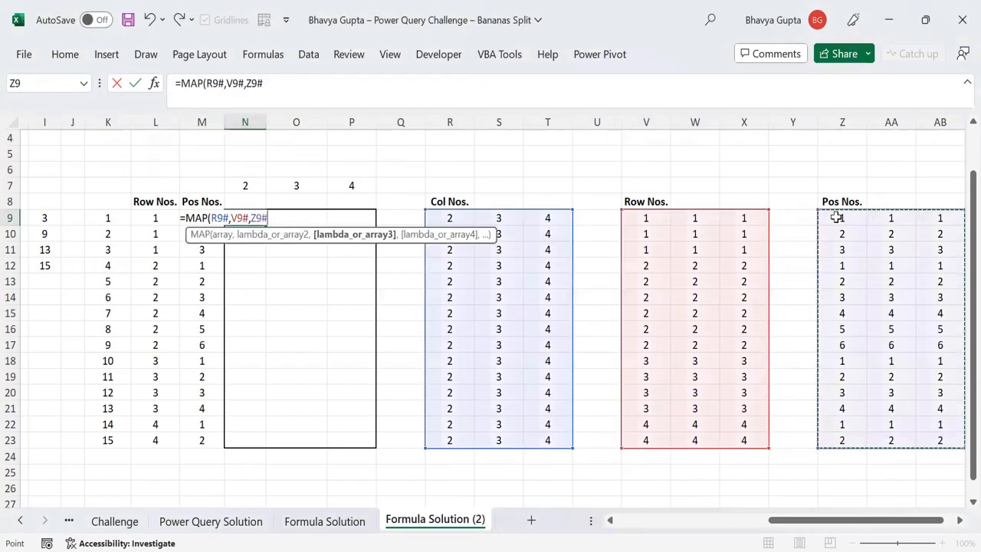
Add a LAMBDA with parameters col, rws and pos to the MAP formula, and paste the copied INDEX and TEXTSPLIT expression as its calculation
type(",lamb")
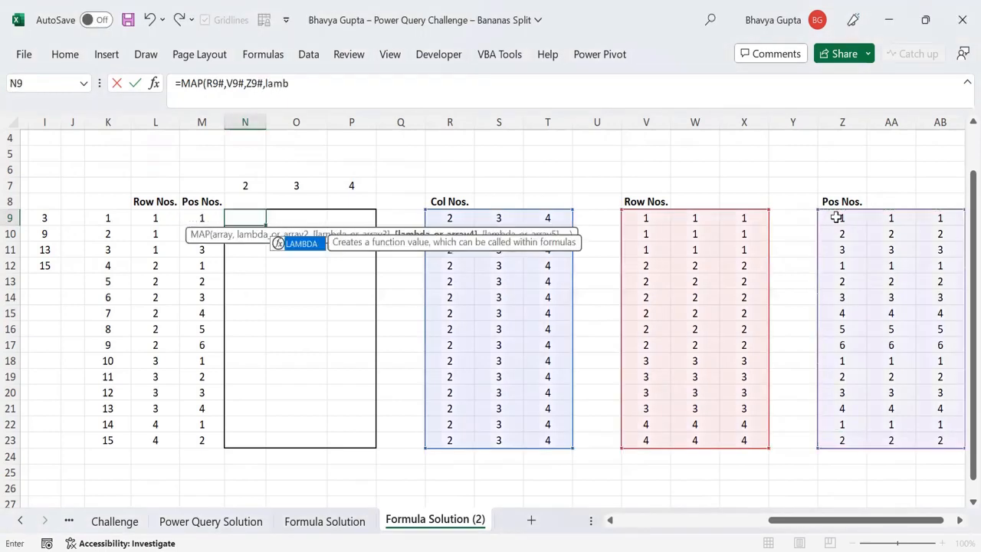
key("Tab")
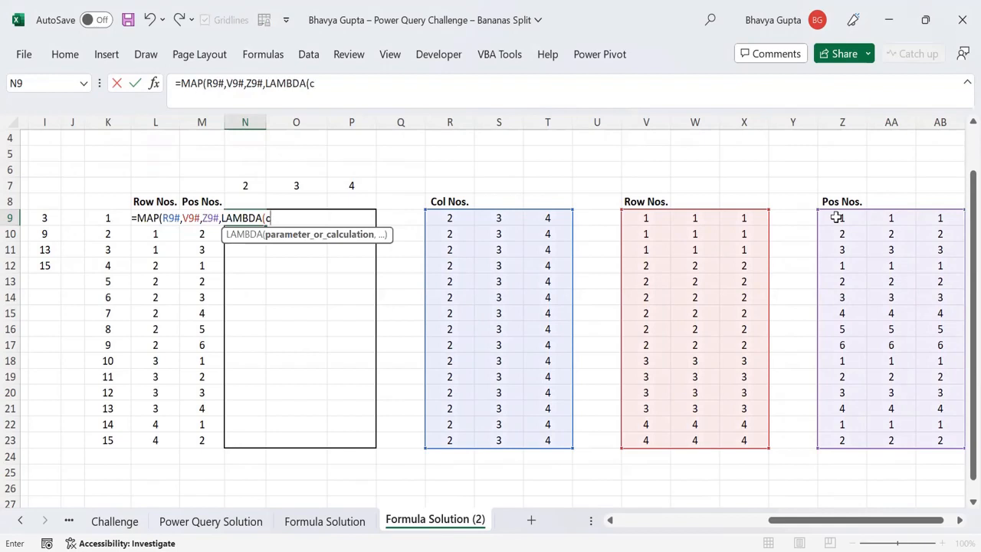
type("col,")
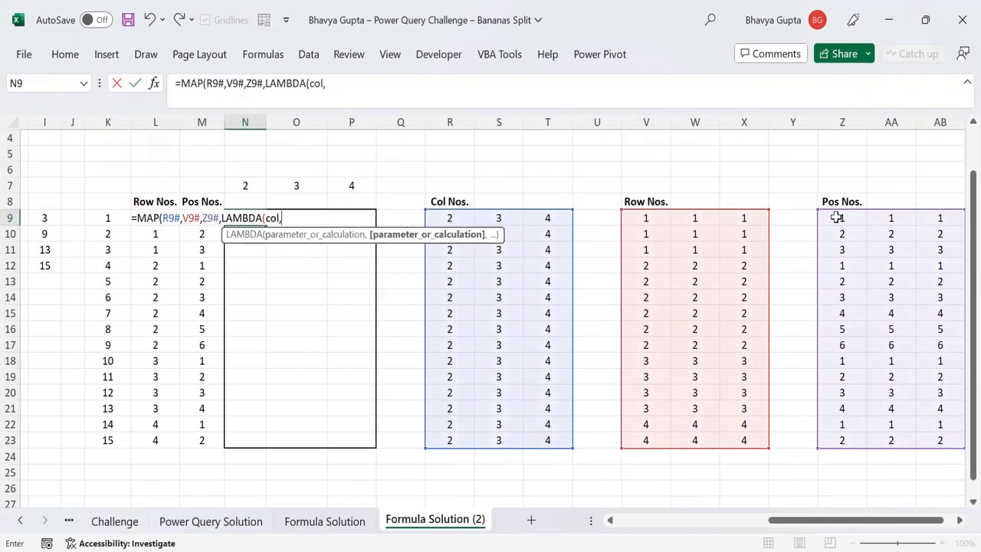
type("re")
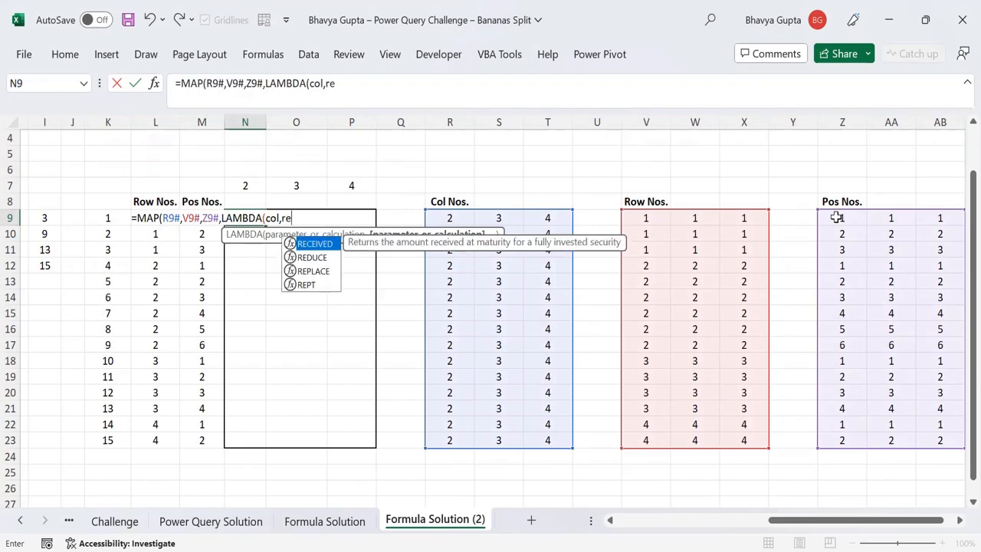
key("BackSpace")
type("w")
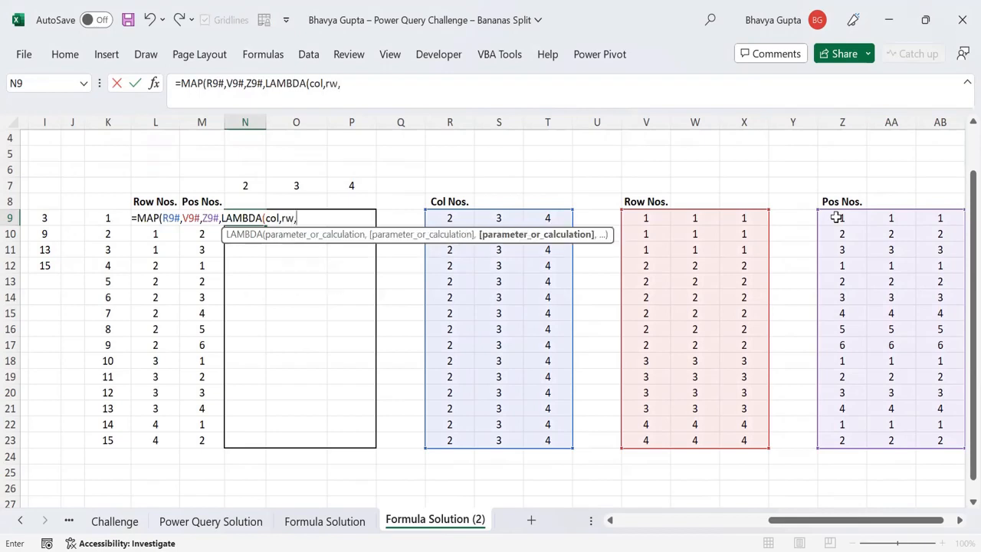
type("s,pos")
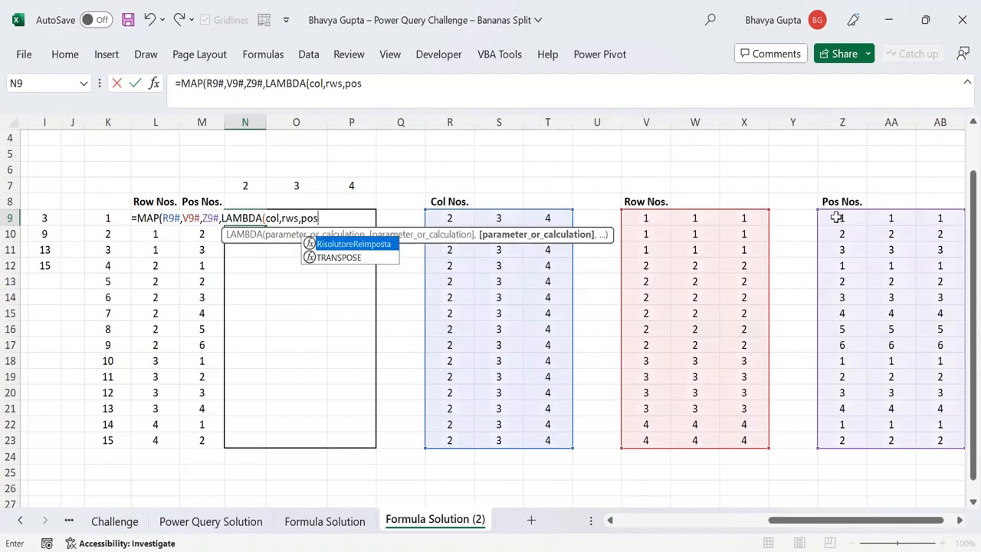
type(",")
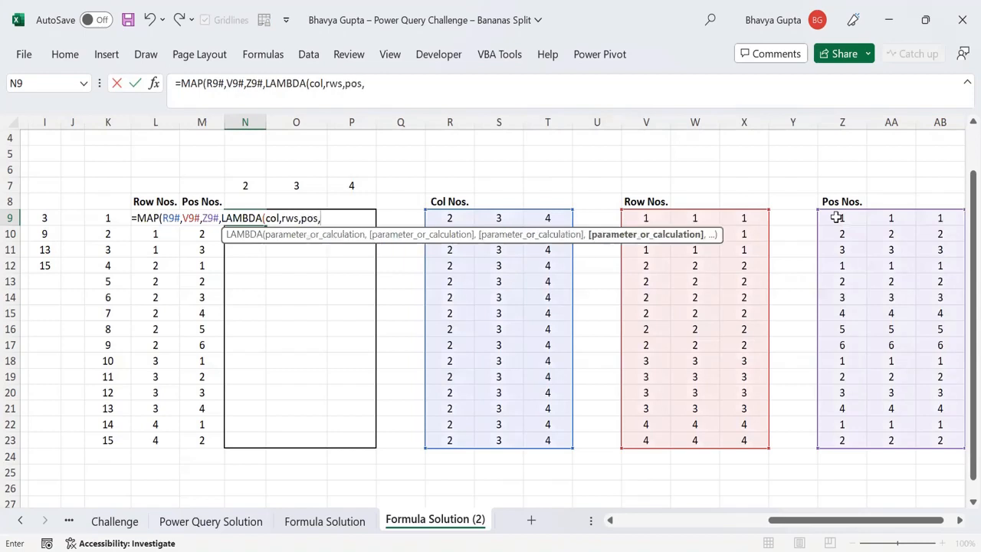
key("ctrl+v")
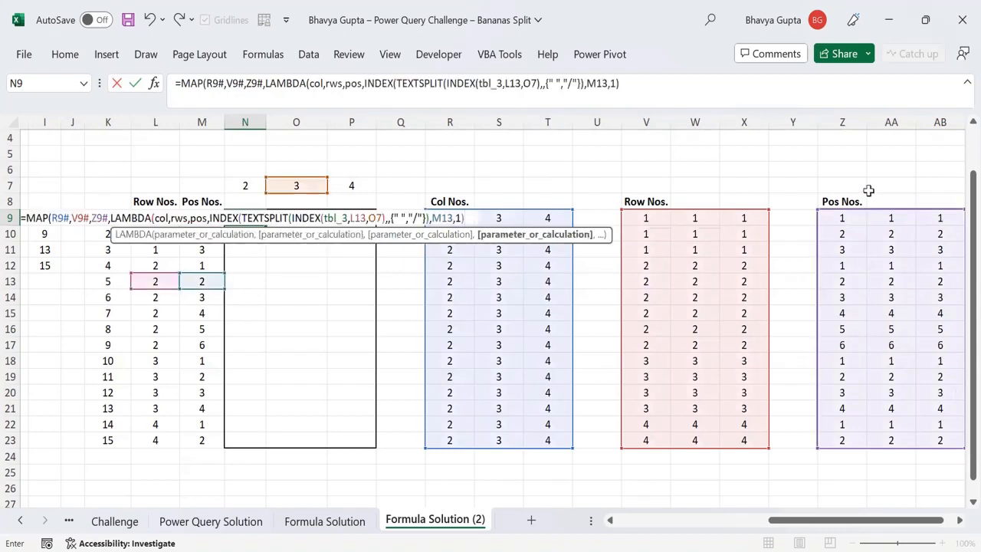
Replace the references L13, O7 and M13 in the pasted expression with rws, col and pos, and enter the MAP formula in N9
left_click(529, 83)
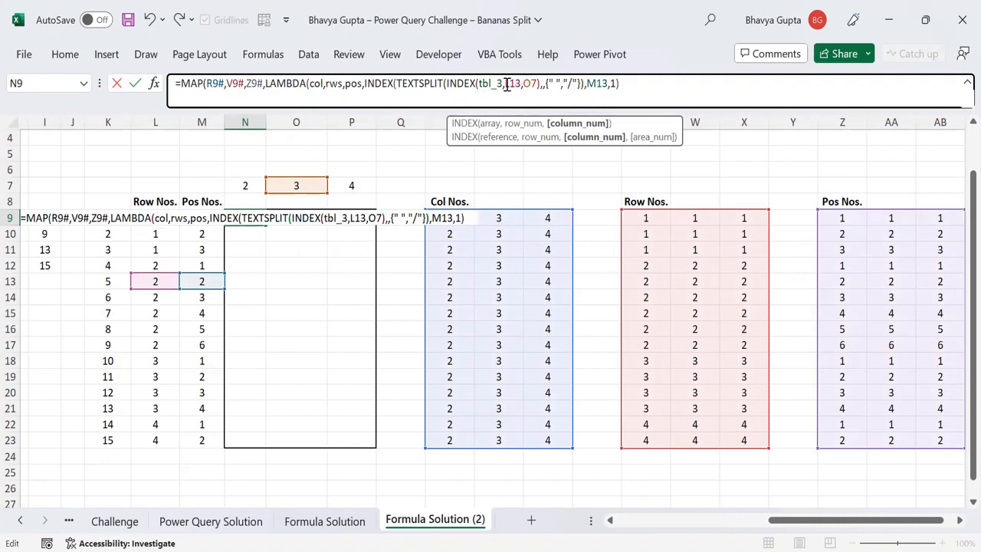
left_click_drag(504, 84, 526, 86)
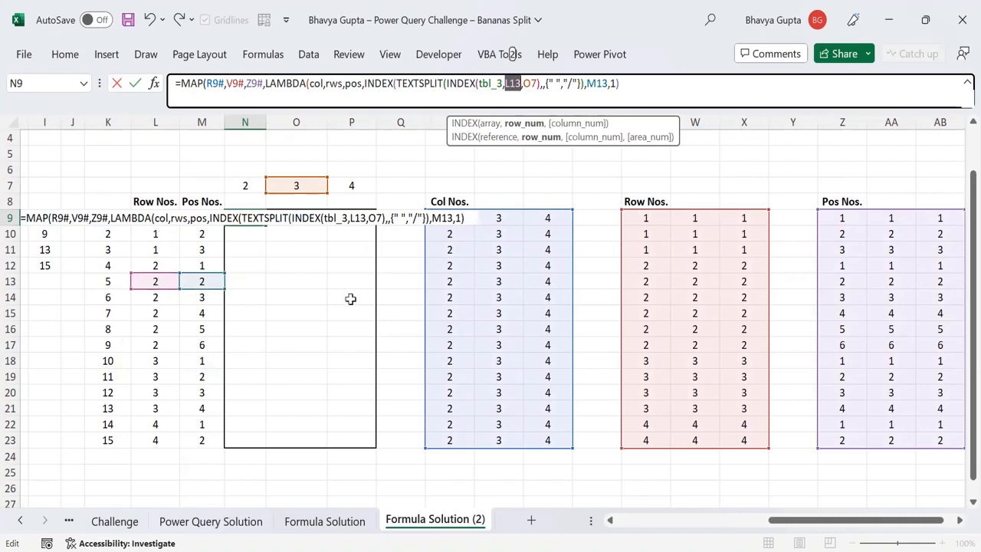
type("rws")
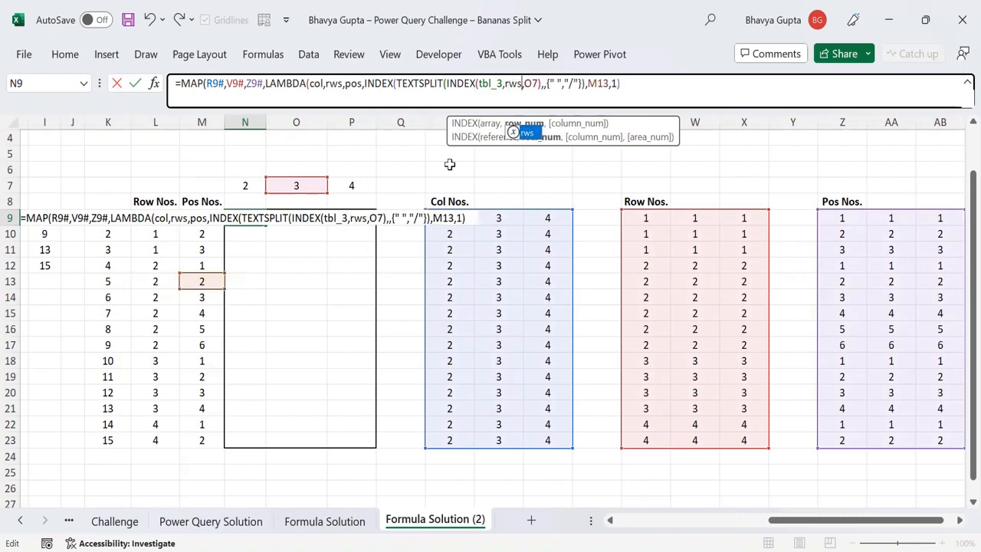
double_click(534, 83)
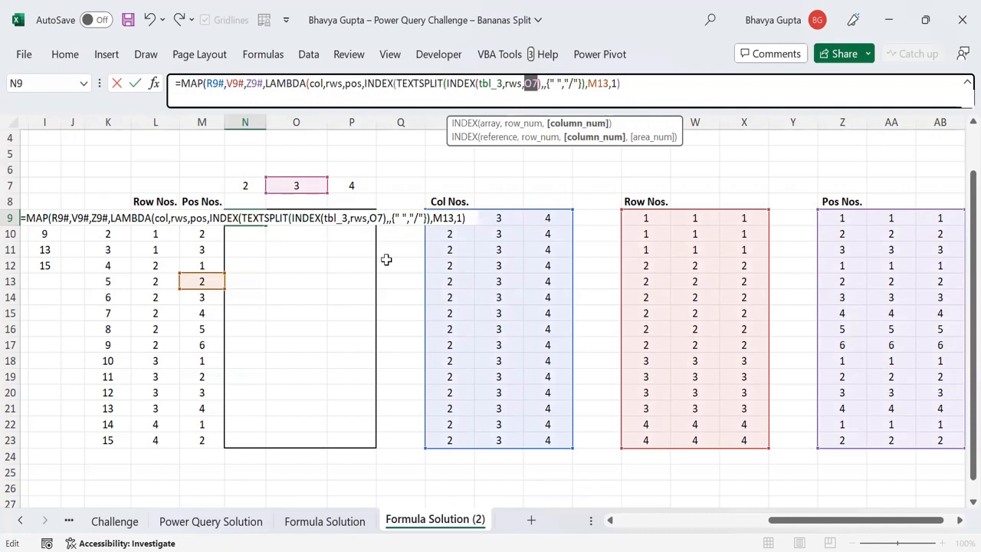
type("col")
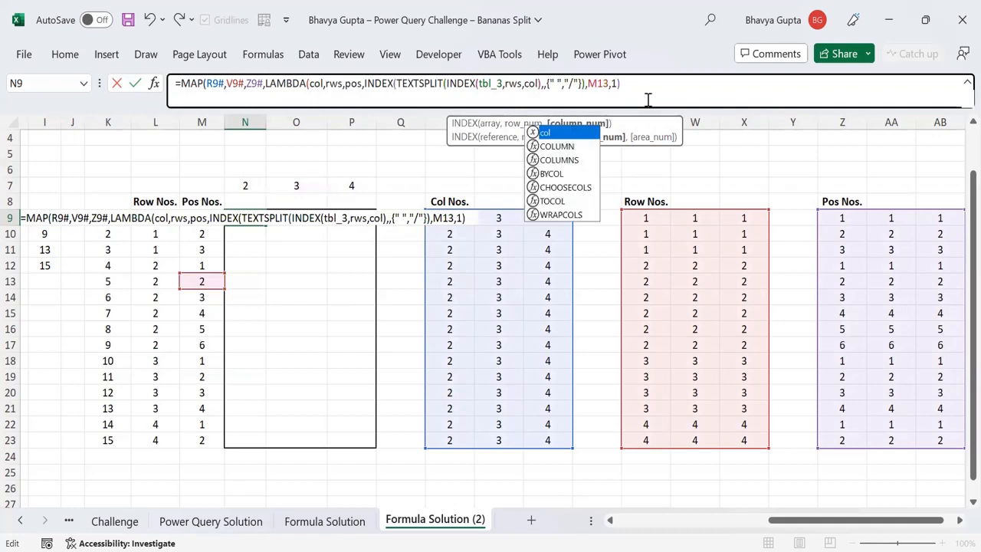
double_click(591, 83)
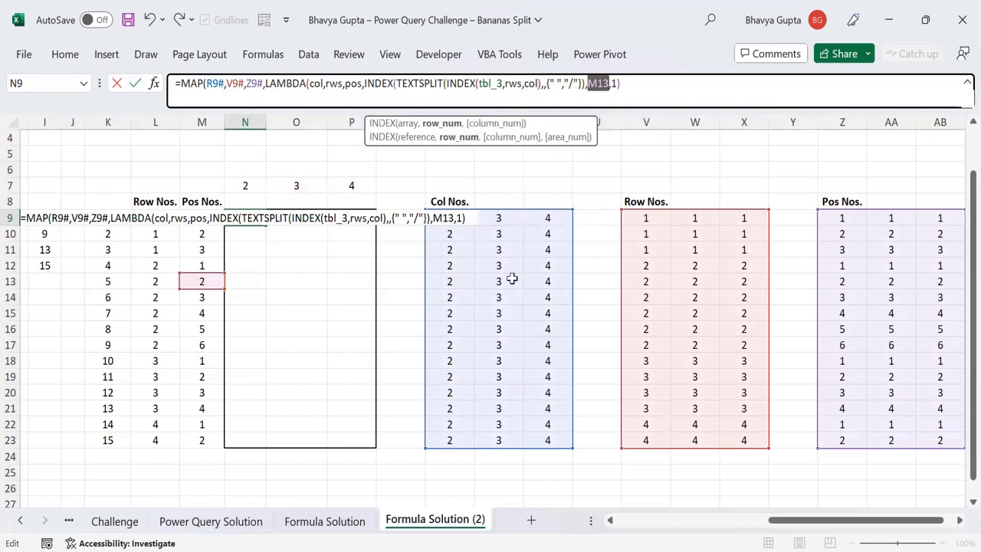
type("pos")
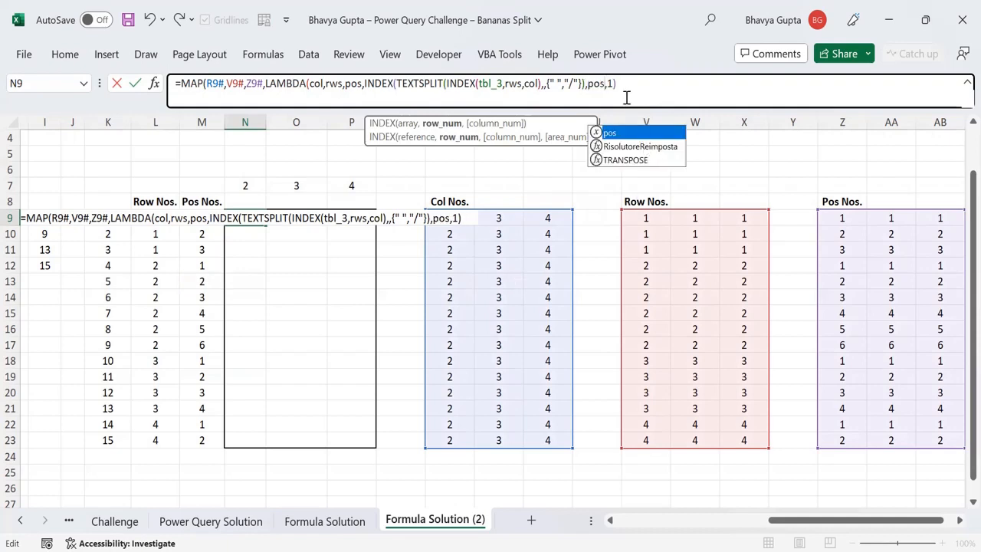
key("ctrl+Return")
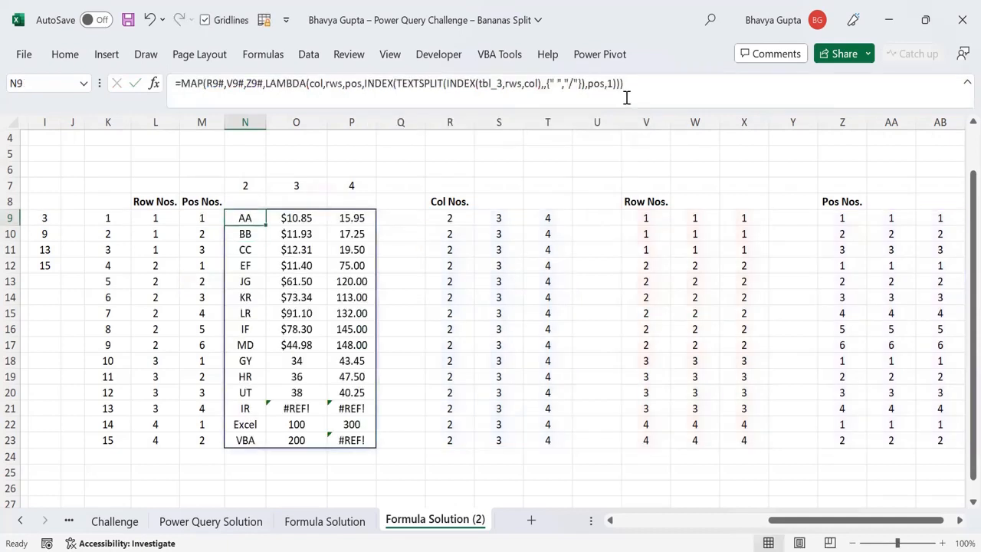
Examine the error cells O21, P21 and P23 in the spilled output and compare them with the formula cell N9
left_click_drag(805, 521, 736, 523)
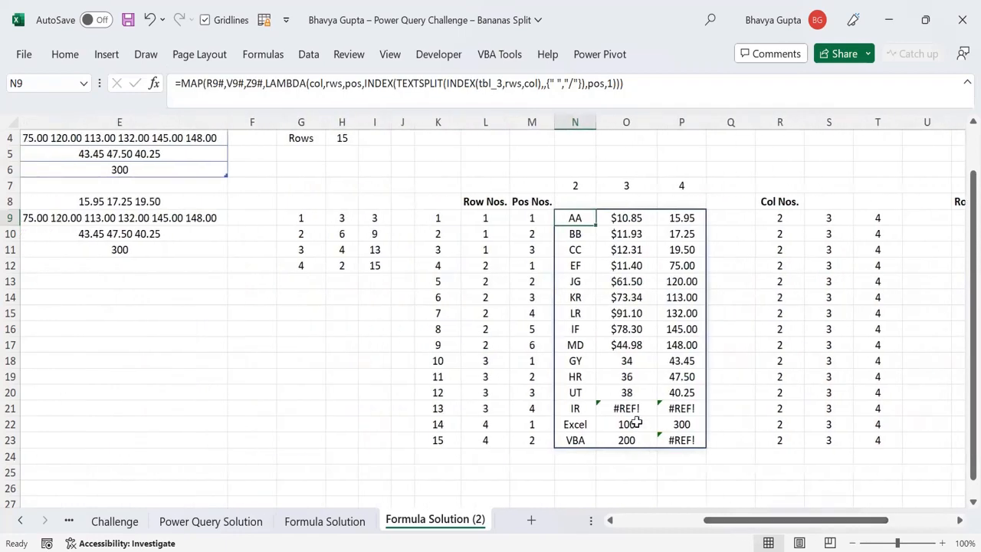
left_click(631, 408)
left_click(678, 410)
left_click(680, 443)
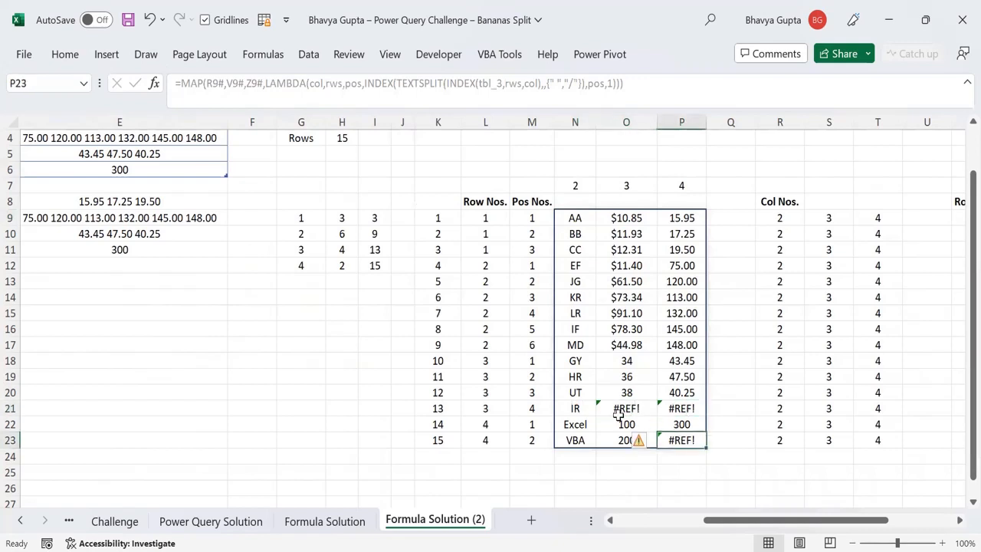
left_click(621, 413)
left_click(678, 408)
left_click(680, 452)
left_click(681, 440)
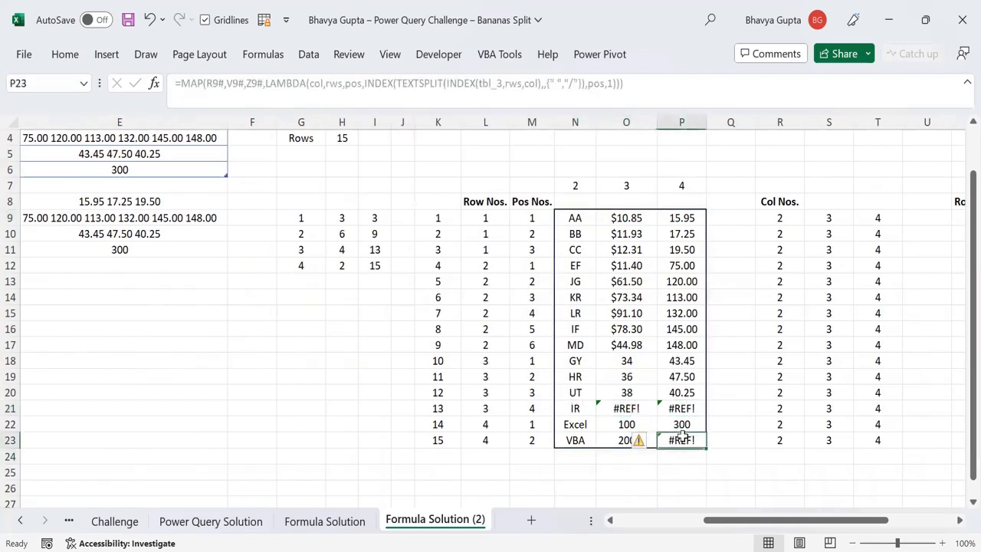
left_click(683, 408)
left_click(563, 217)
scroll(650, 365, "down", 1)
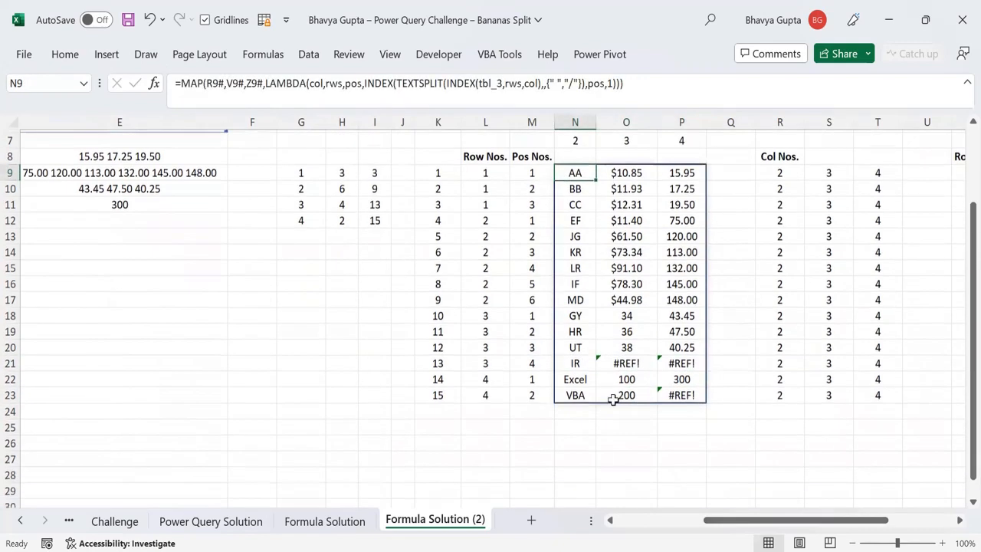
Below the output, write the test formula =INDEX(TEXTSPLIT(INDEX(tbl_3,L13,O7),,{" ","/"}),M13,1) in N25
left_click(625, 425)
left_click(579, 425)
left_click(501, 101)
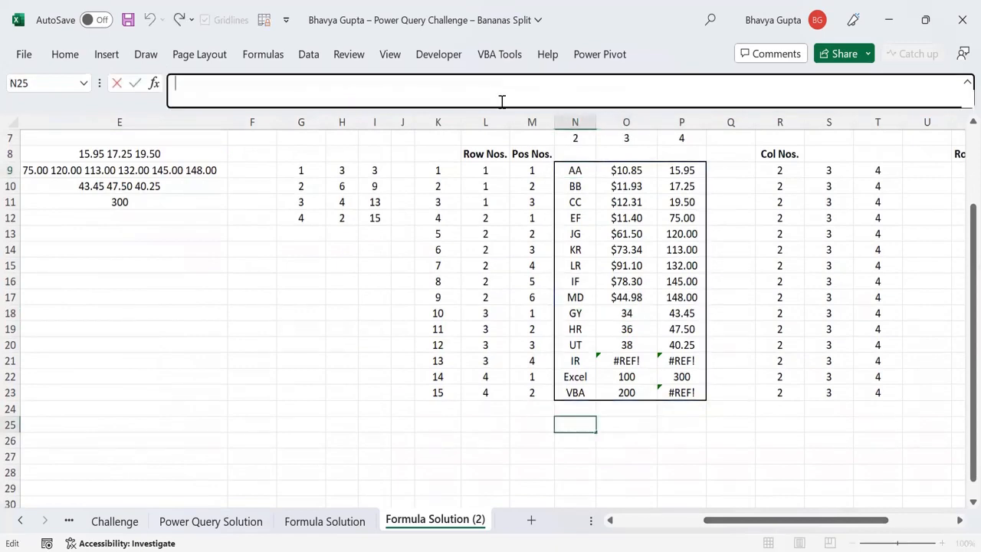
type("=")
type("INDEX(TEXTSPLIT(INDEX(tbl_3,L13,O7),,{\" \",\"/\"}),M13,1)")
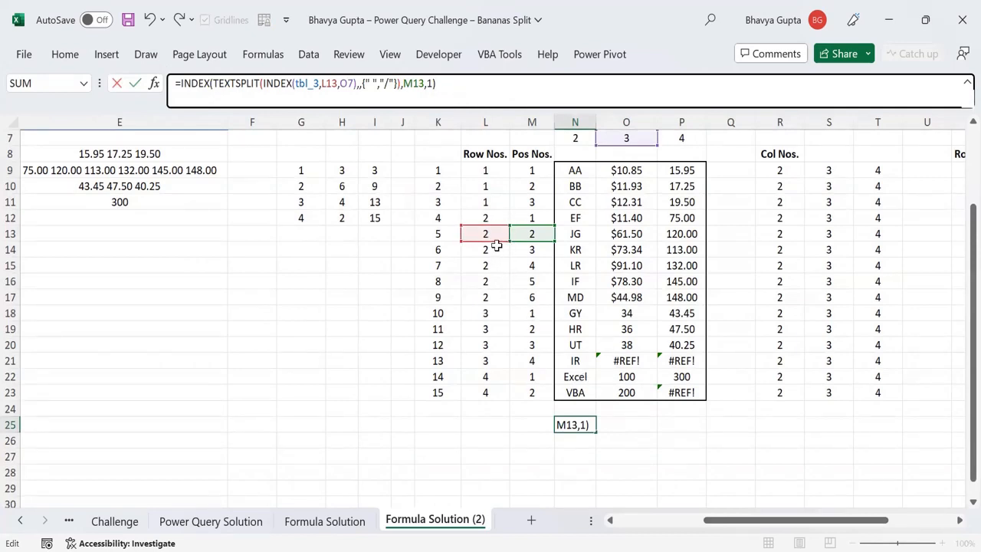
Point the test formula's row reference to L21 and its position reference to M21, keep O7 as the column, and enter it
left_click_drag(498, 244, 499, 365)
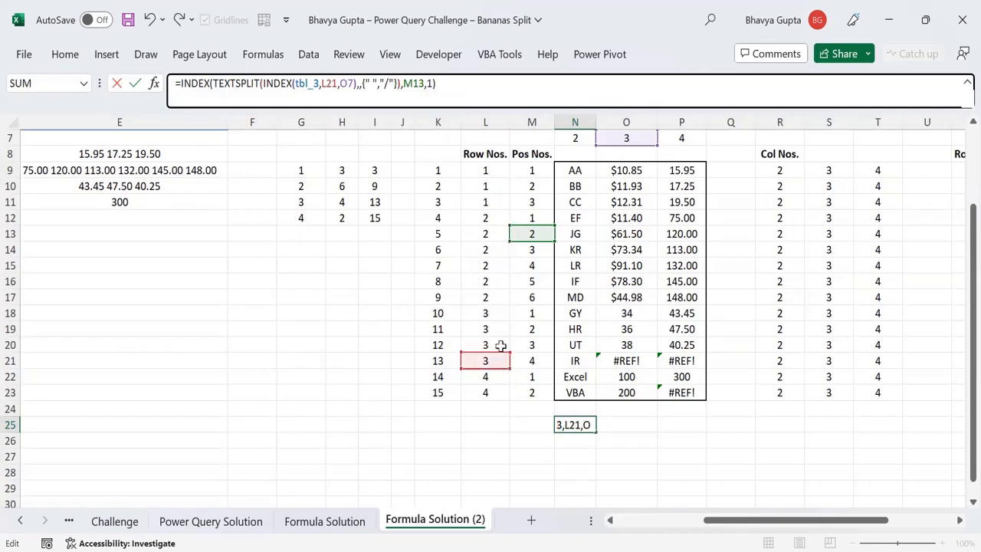
left_click_drag(539, 242, 535, 368)
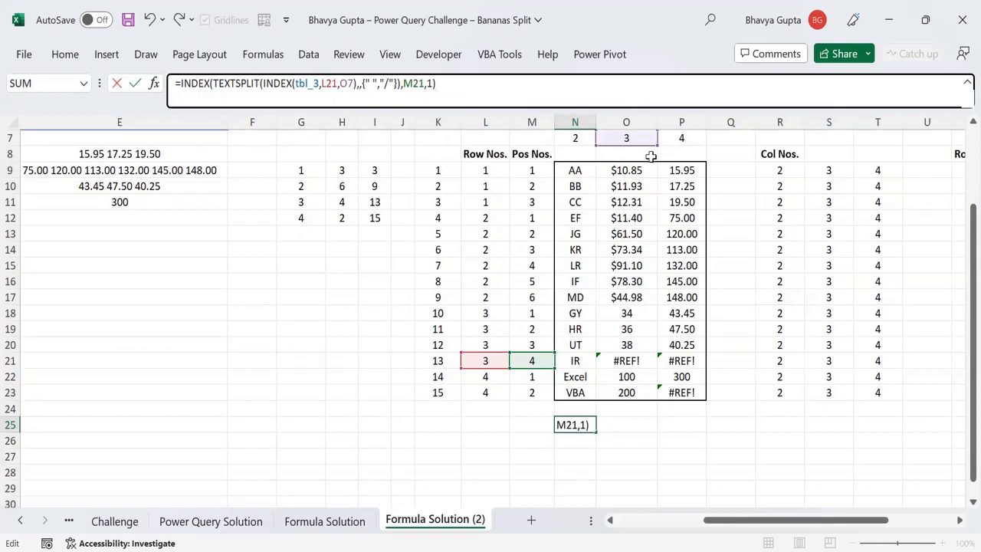
left_click_drag(638, 146, 636, 141)
key("Return")
key("Up")
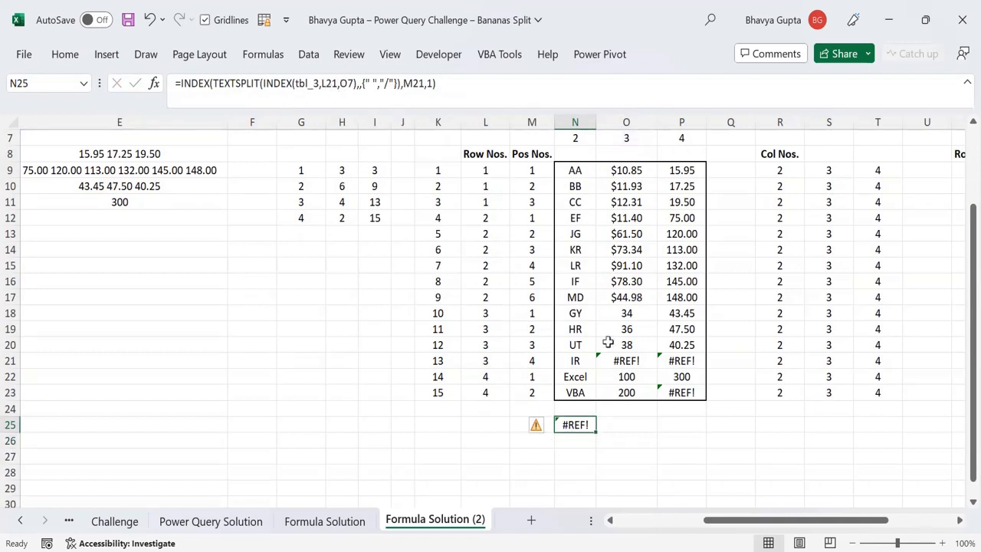
Compare the IR entry in output row 21 and its position number in M21 with the source table's third record
left_click(585, 362)
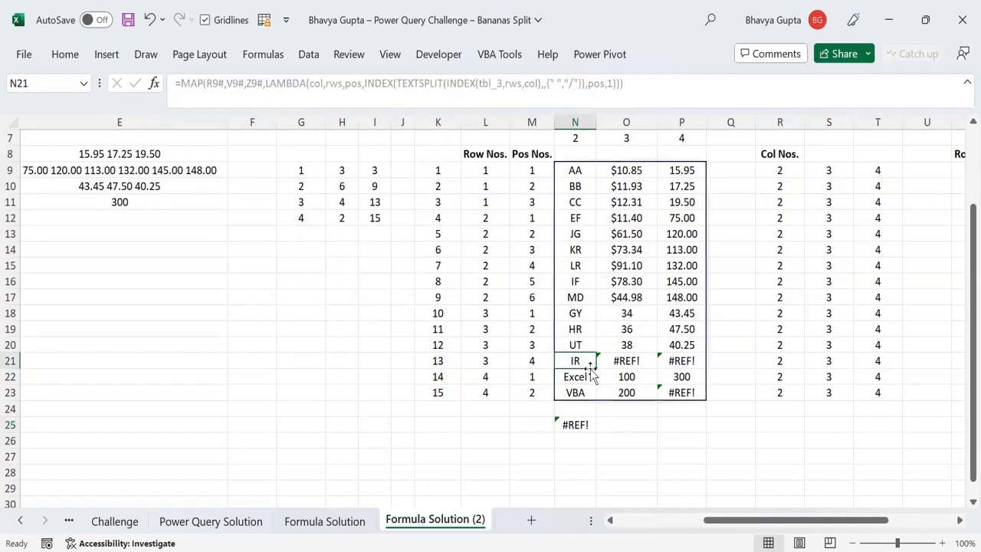
left_click_drag(742, 520, 666, 521)
scroll(481, 400, "up", 2)
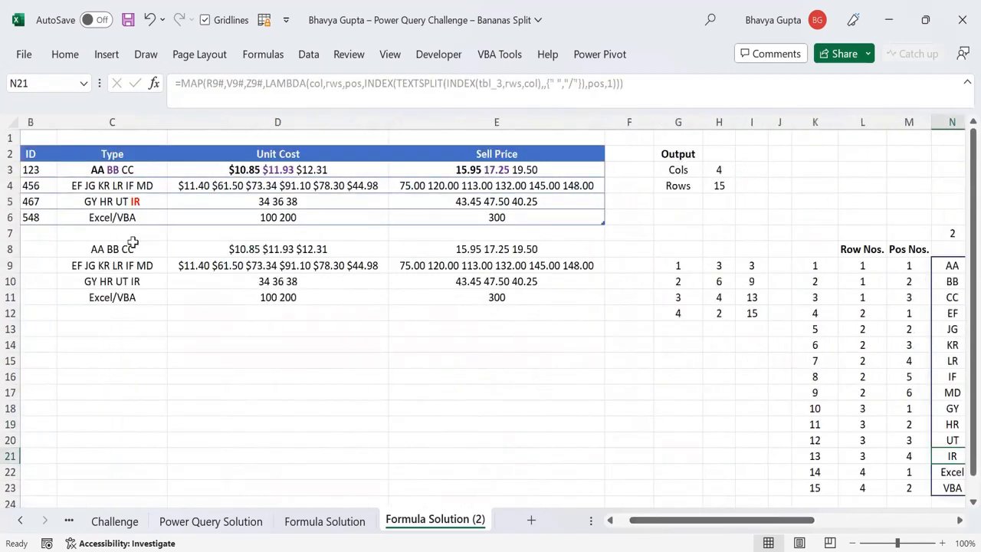
left_click(117, 203)
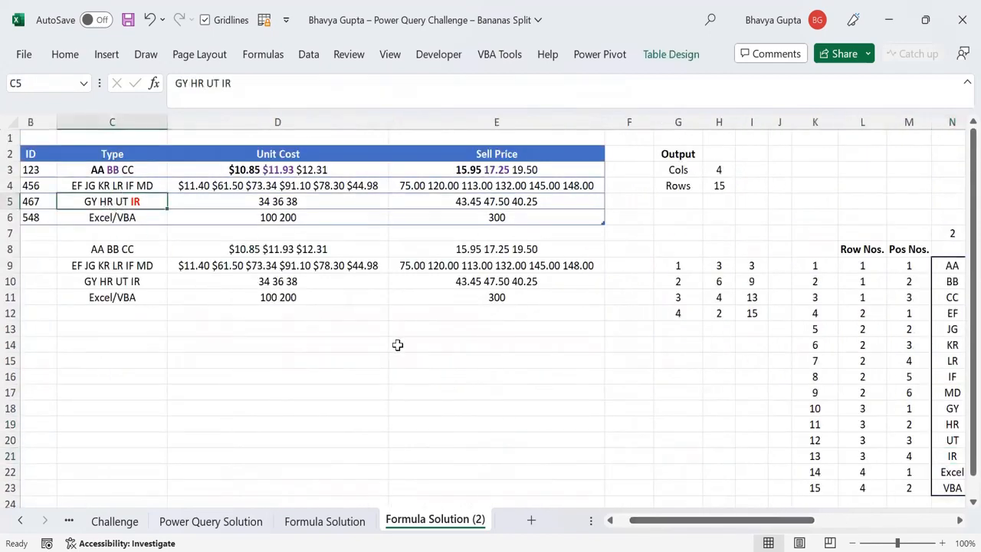
left_click_drag(649, 525, 687, 526)
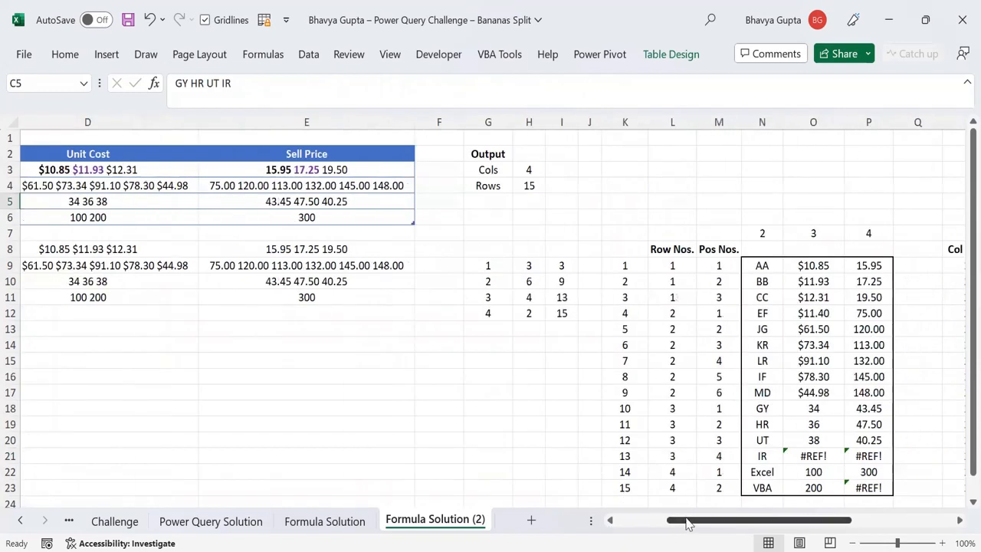
left_click(710, 457)
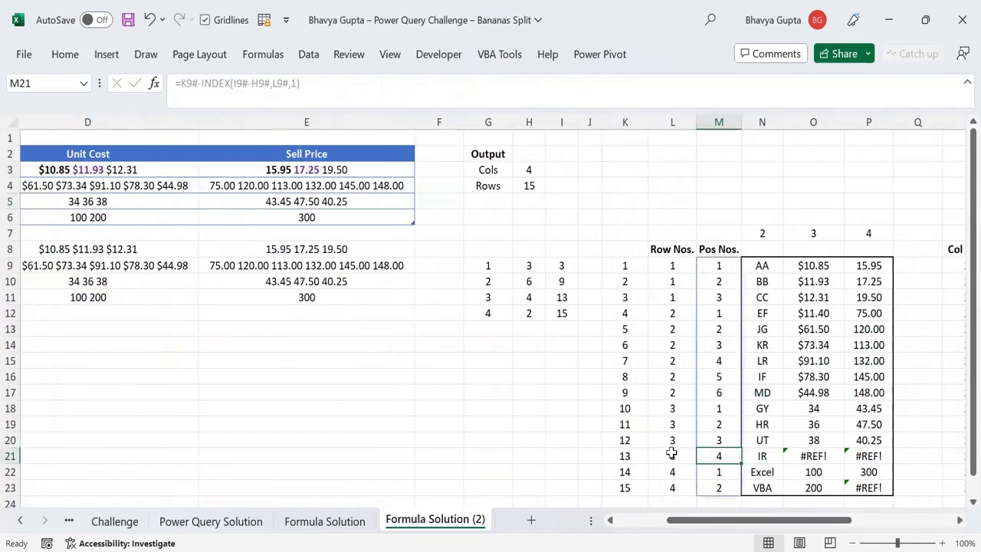
left_click_drag(729, 520, 701, 524)
left_click(189, 201)
scroll(694, 486, "down", 1)
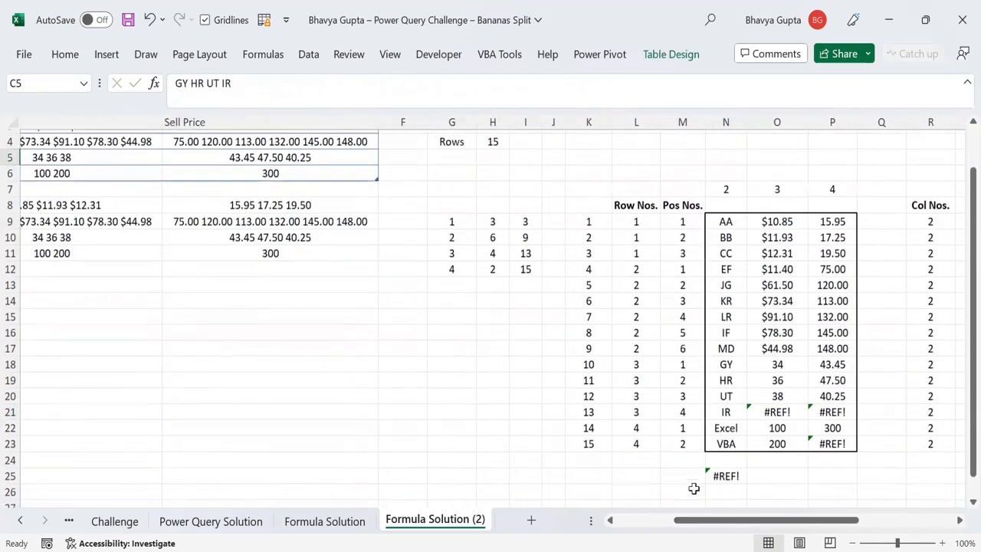
left_click(684, 410)
Begin a TEXTSPLIT formula in N27, two rows below the test formula
scroll(685, 475, "down", 1)
left_click(729, 437)
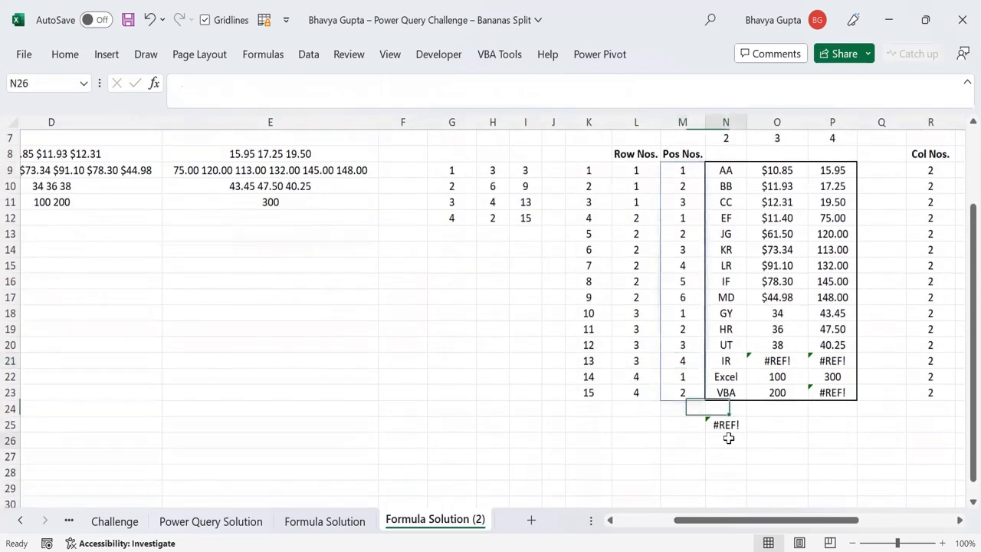
left_click(730, 458)
type("=")
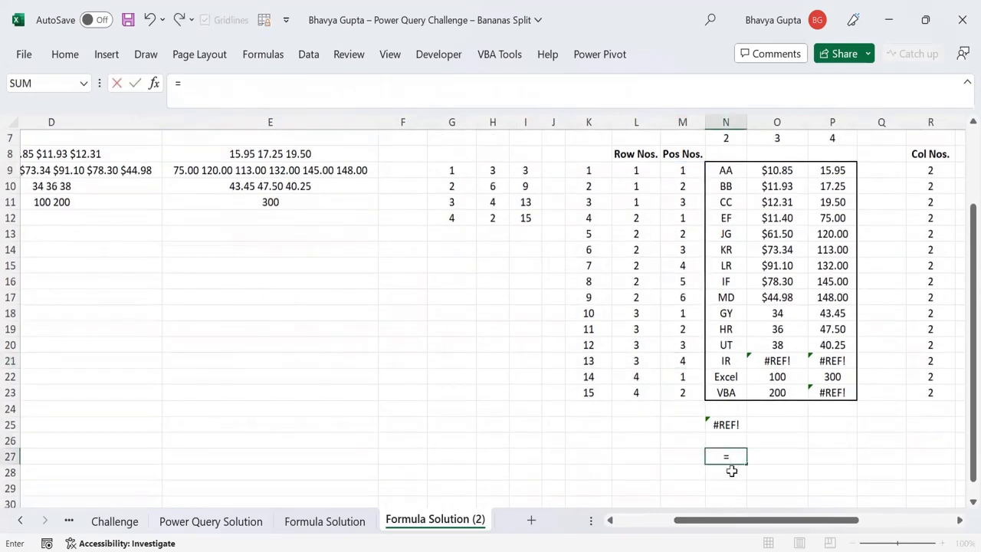
type("text")
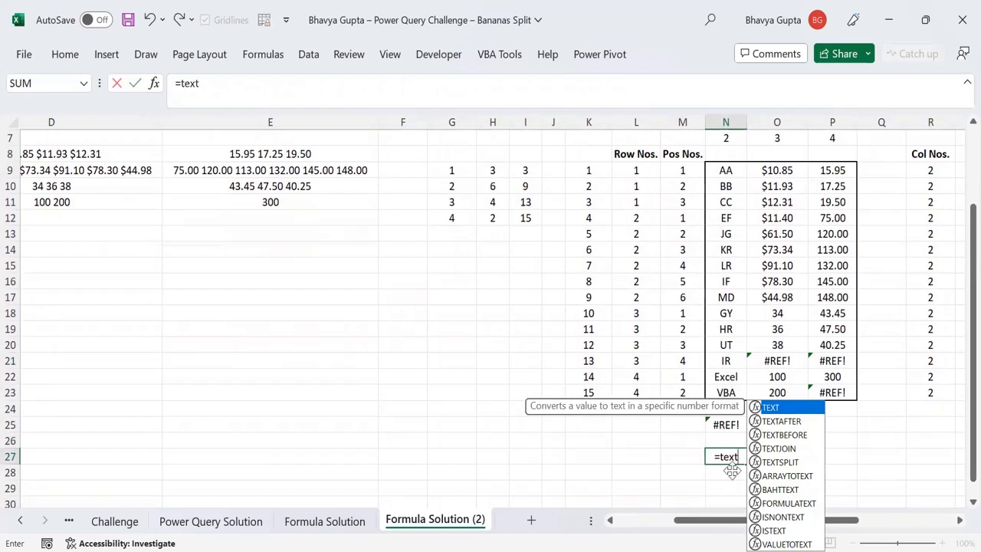
key("Down")
key("Down")
key("Down")
key("Down")
key("Tab")
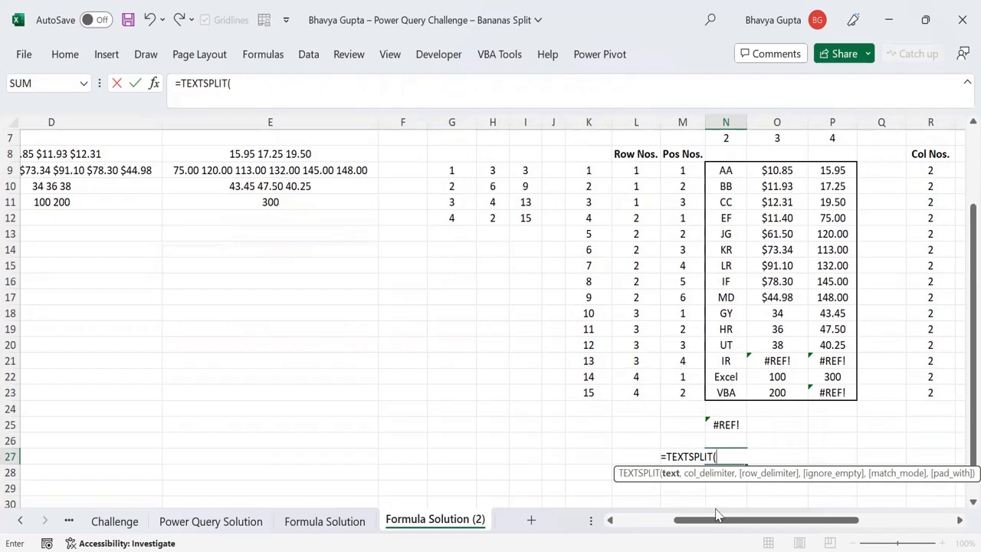
Complete the formula as =TEXTSPLIT(D5," "), splitting the third record's Unit Cost at each space, and enter it
left_click_drag(720, 520, 663, 519)
scroll(411, 416, "up", 2)
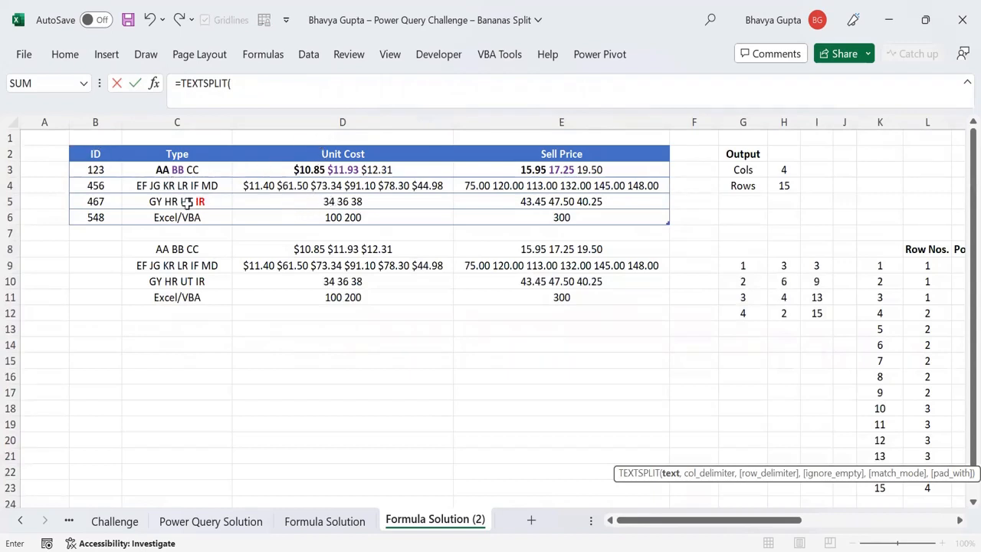
left_click(295, 203)
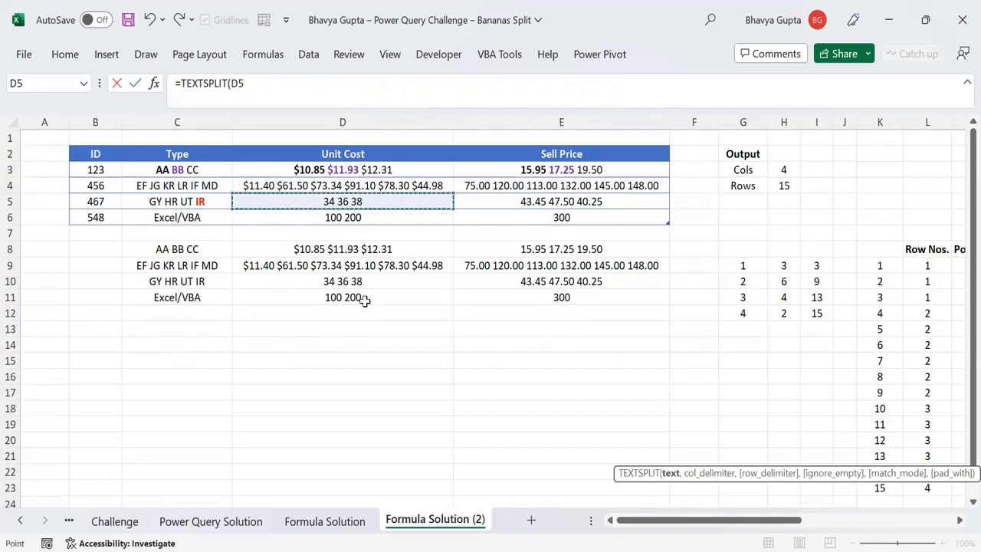
type(")")
key("BackSpace")
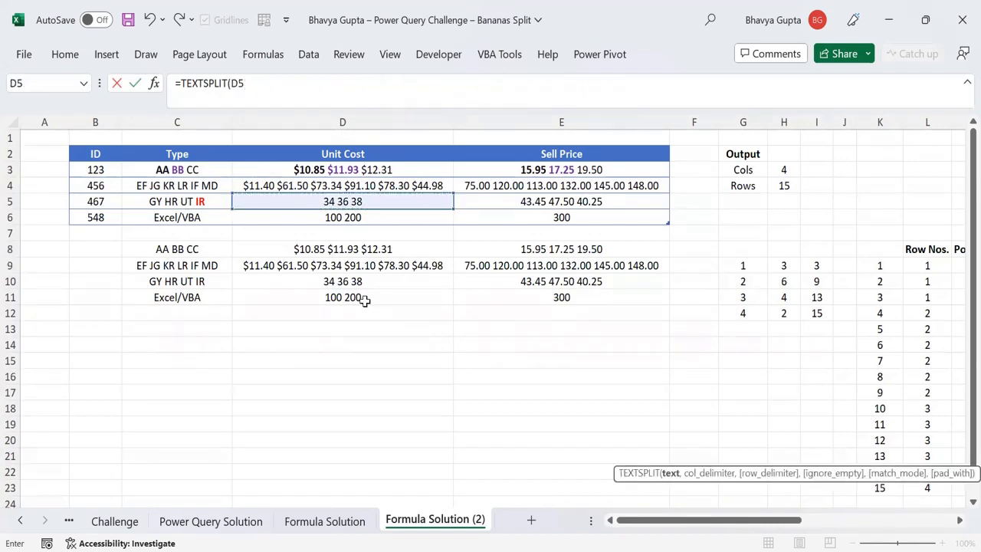
type(",")
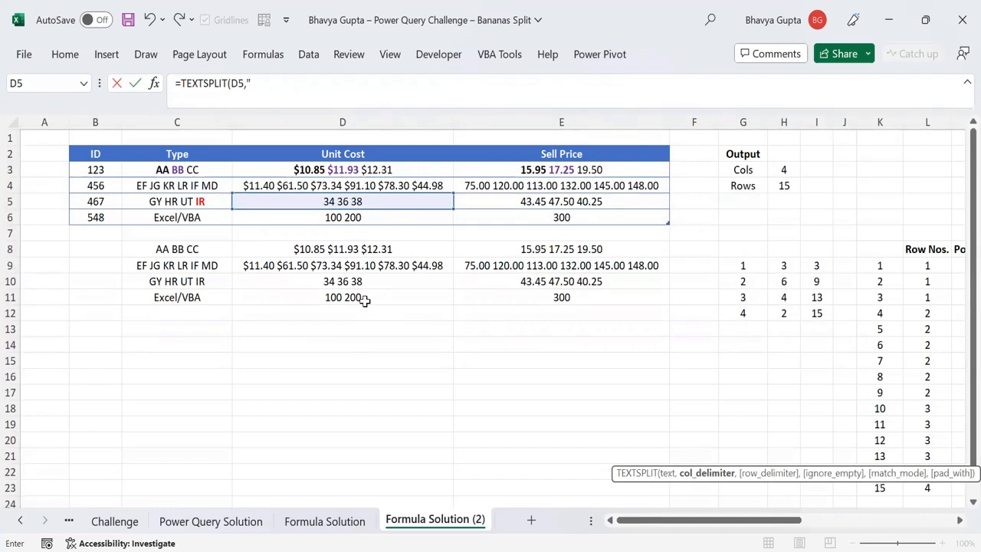
type("\" \")")
key("Return")
key("Up")
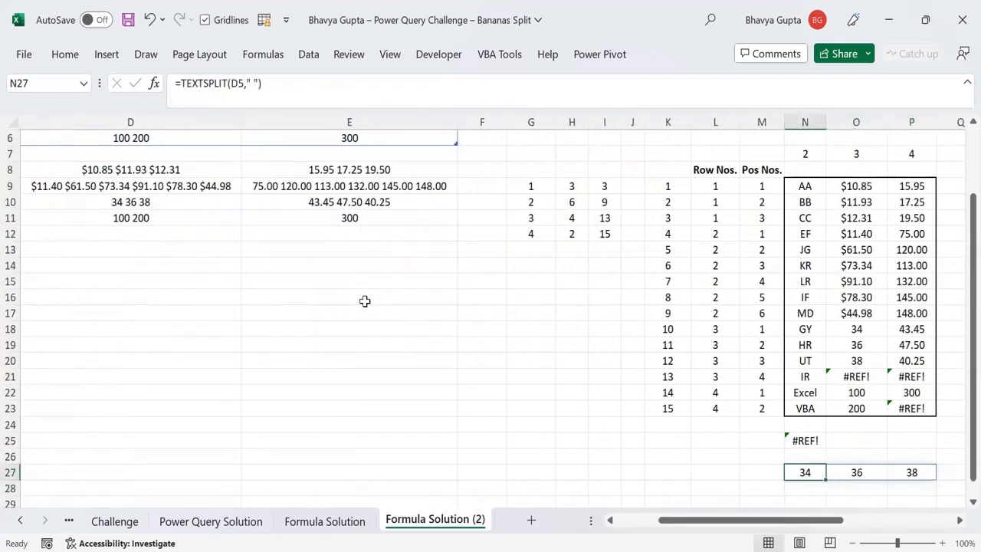
Change the N27 formula to =TEXTSPLIT(D5,," ") so that the space acts as the row delimiter, and check the spilled cells
left_click(247, 82)
key("ctrl+Return")
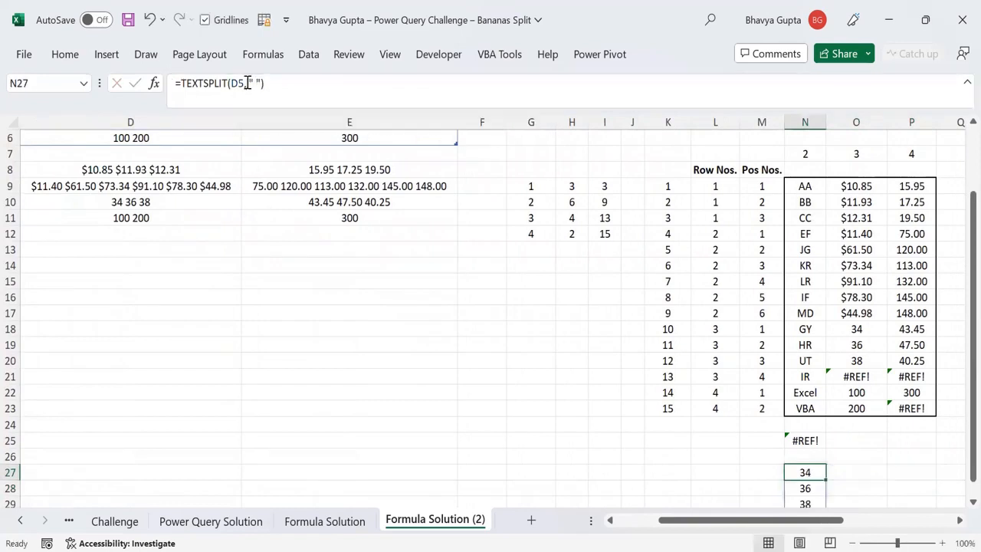
key("Down")
key("Down")
key("Down")
key("Down")
key("Up")
key("Up")
key("Up")
key("Up")
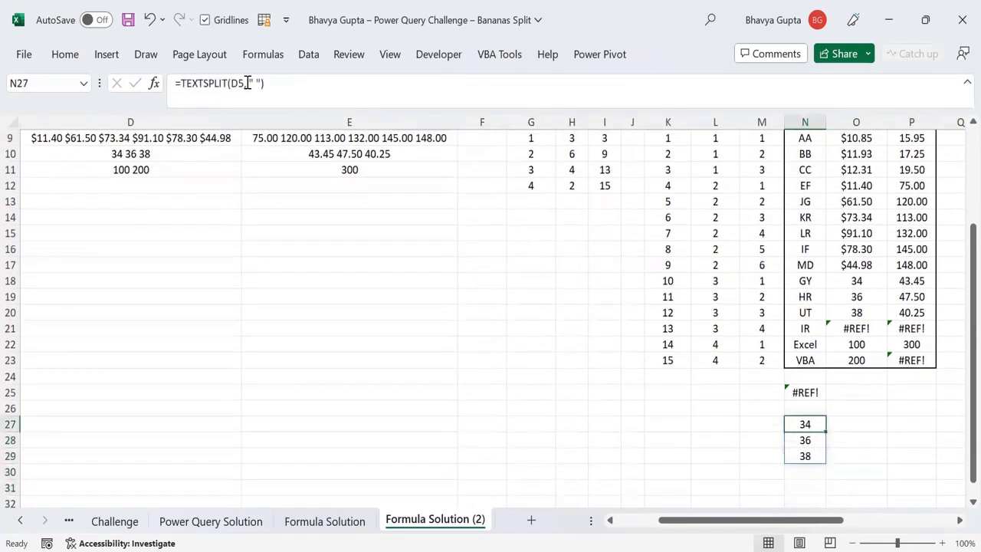
Compare the position number in M21 with the split Unit Cost values spilled from N27
left_click(760, 331)
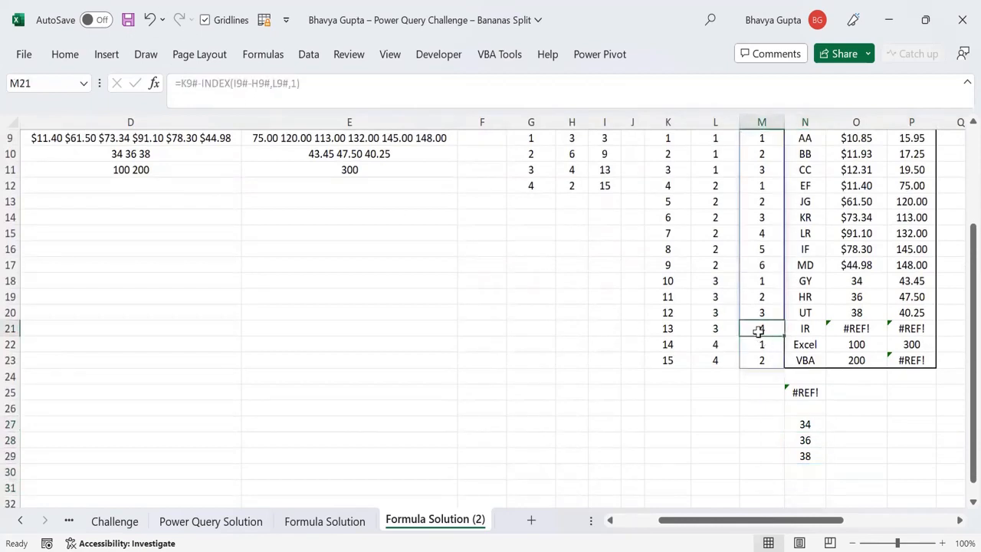
left_click(800, 418)
key("shift+Down")
key("shift+Down")
key("shift+Down")
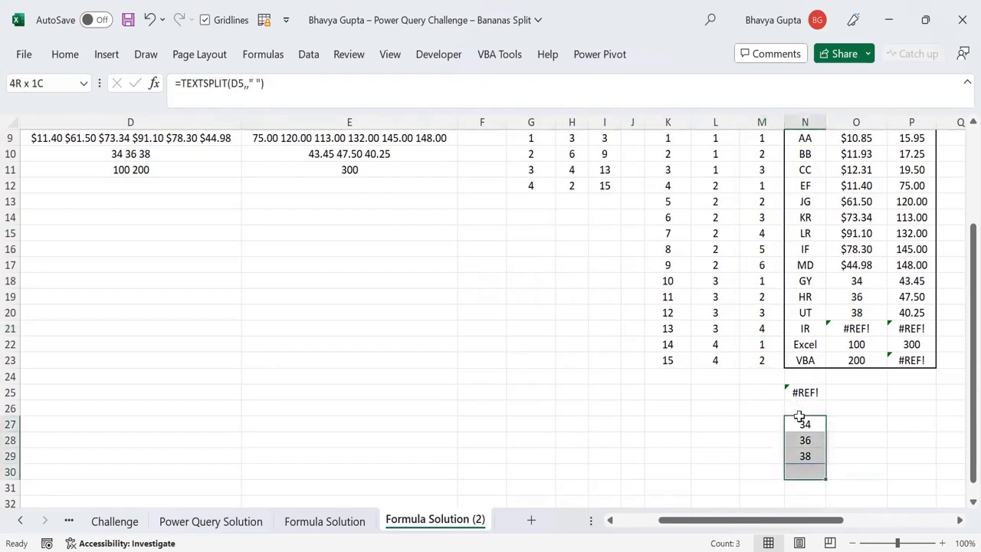
left_click(800, 418)
scroll(800, 418, "down", 1)
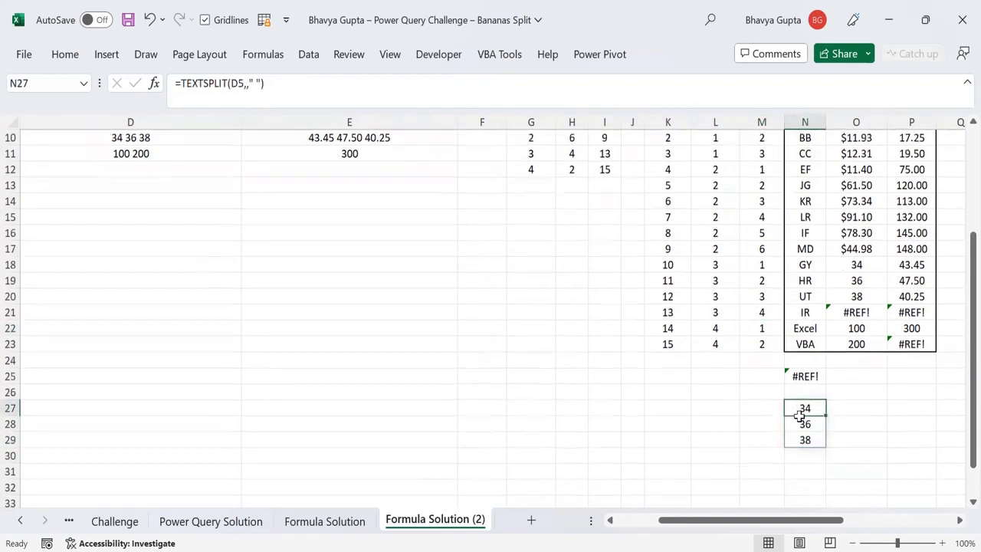
left_click_drag(806, 376, 806, 407)
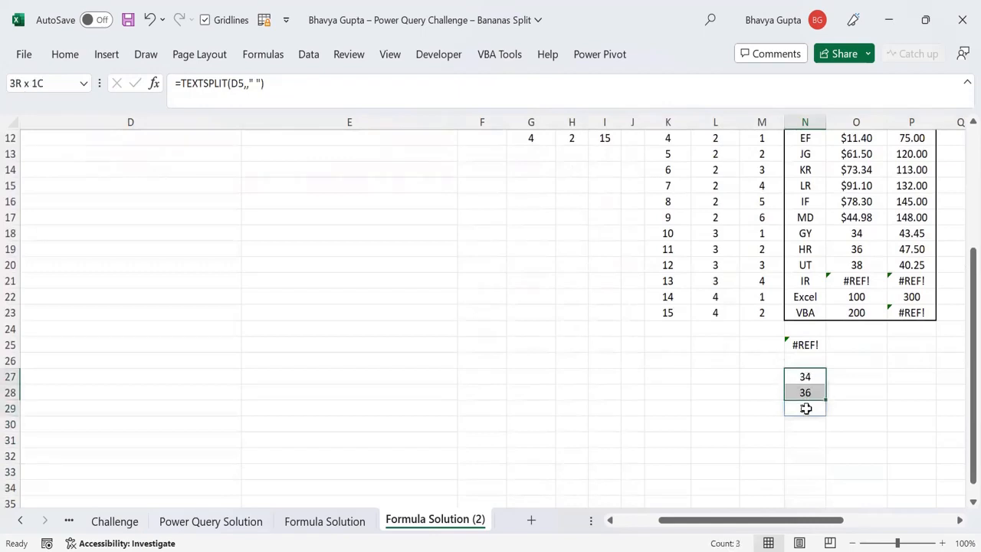
key("shift+Down")
key("shift+Down")
left_click(806, 377)
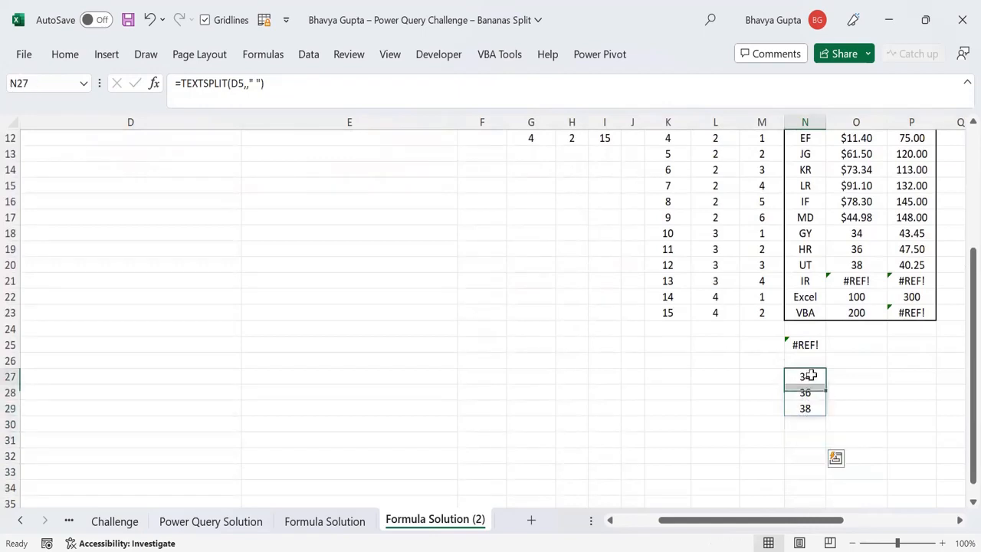
Wrap the N27 formula in INDEX to request the fourth item: =INDEX(TEXTSPLIT(D5,," "),4)
left_click(182, 86)
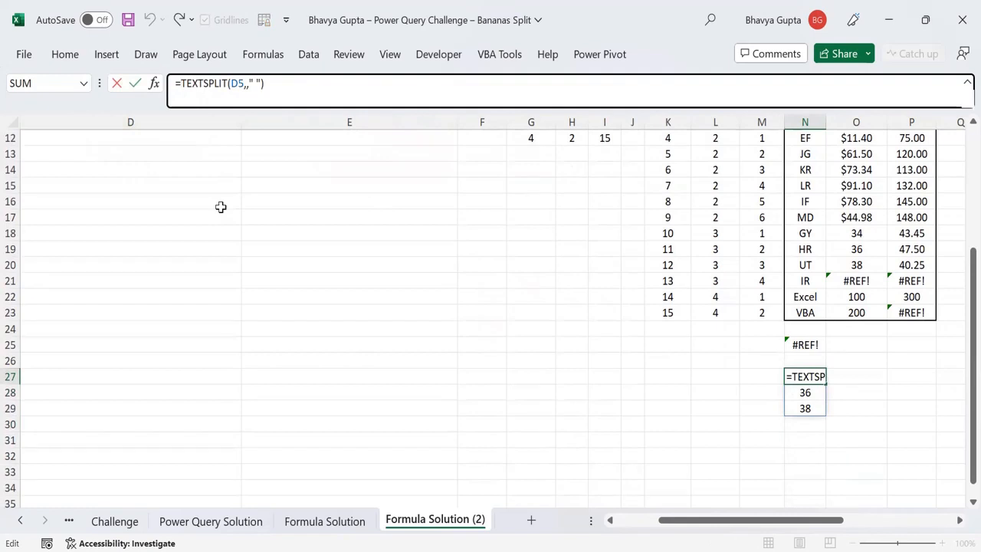
type("INDEX(")
type(",4")
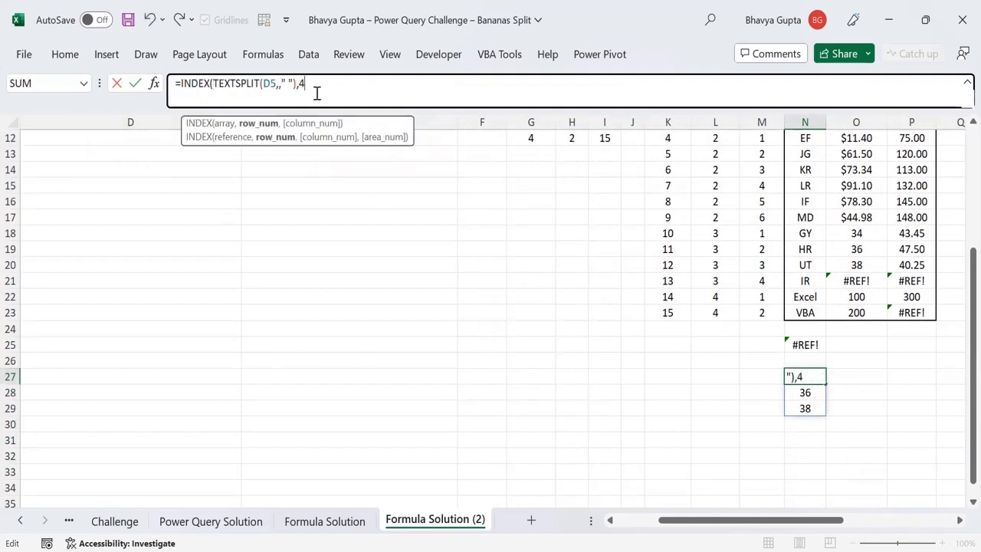
key("Return")
key("Up")
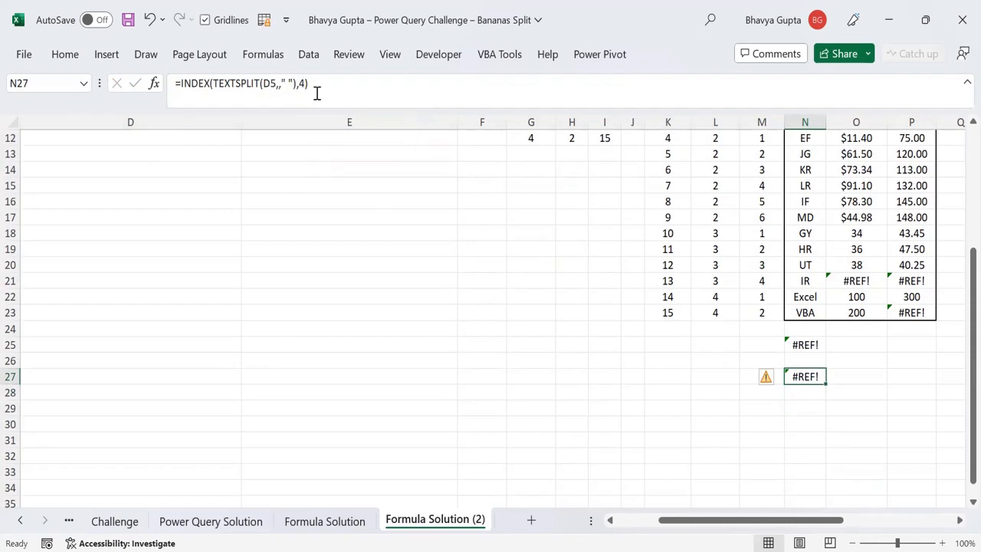
Look back at the source table and undo the INDEX wrap in N27
scroll(615, 313, "up", 4)
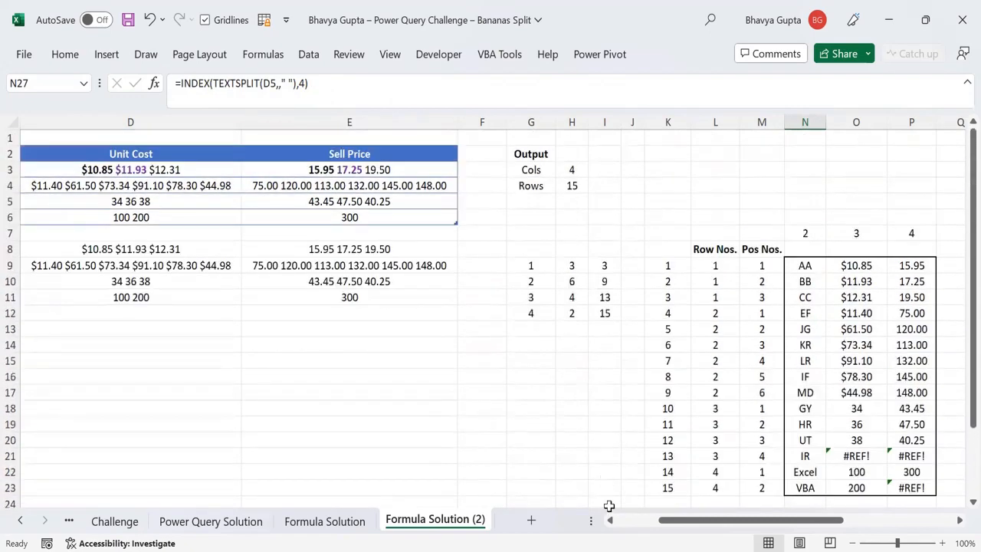
left_click(668, 523)
left_click_drag(671, 528, 226, 245)
scroll(575, 468, "down", 1)
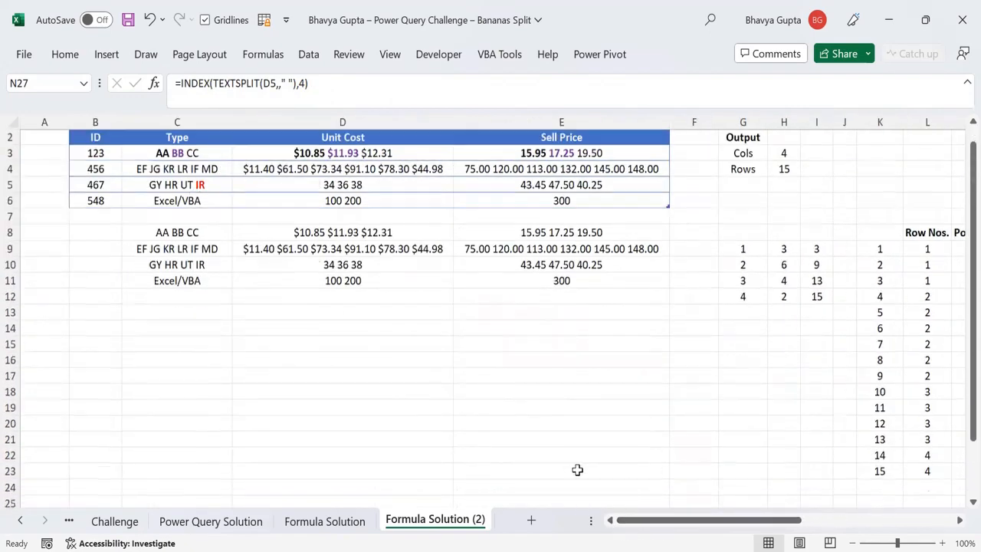
key("ctrl+z")
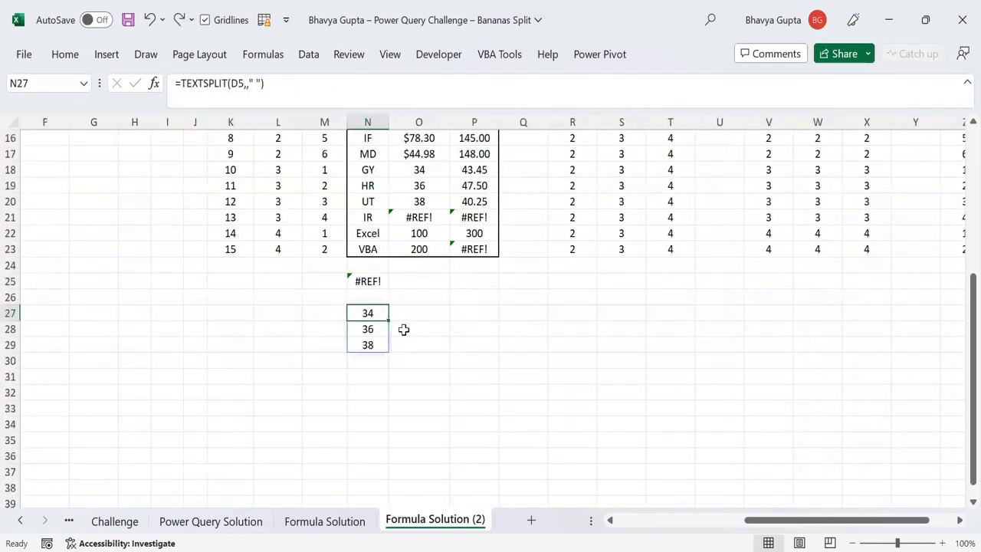
Compare the split values in N27:N29 with the spilled output from N9 and the source values in C3:E6
left_click_drag(369, 315, 368, 344)
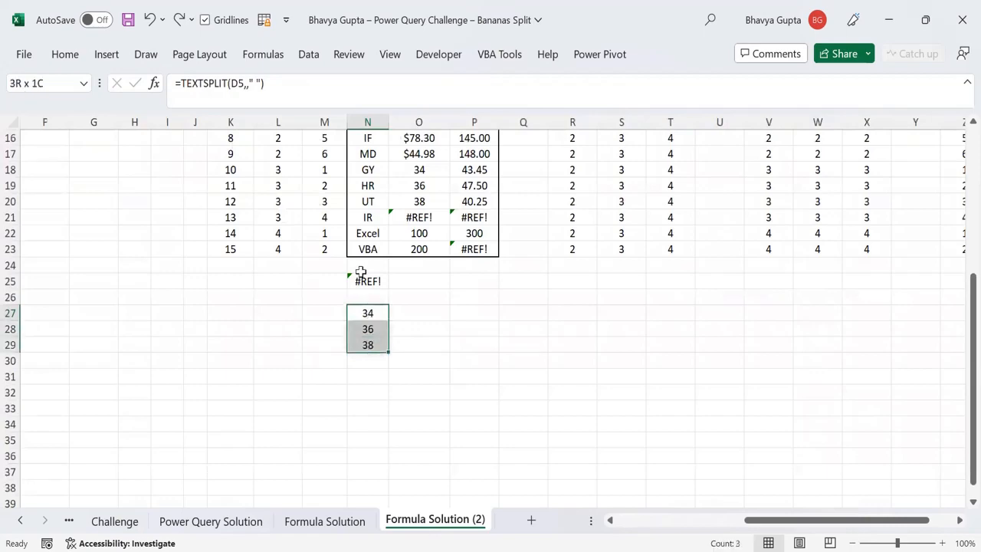
scroll(361, 273, "up", 3)
left_click_drag(368, 169, 474, 392)
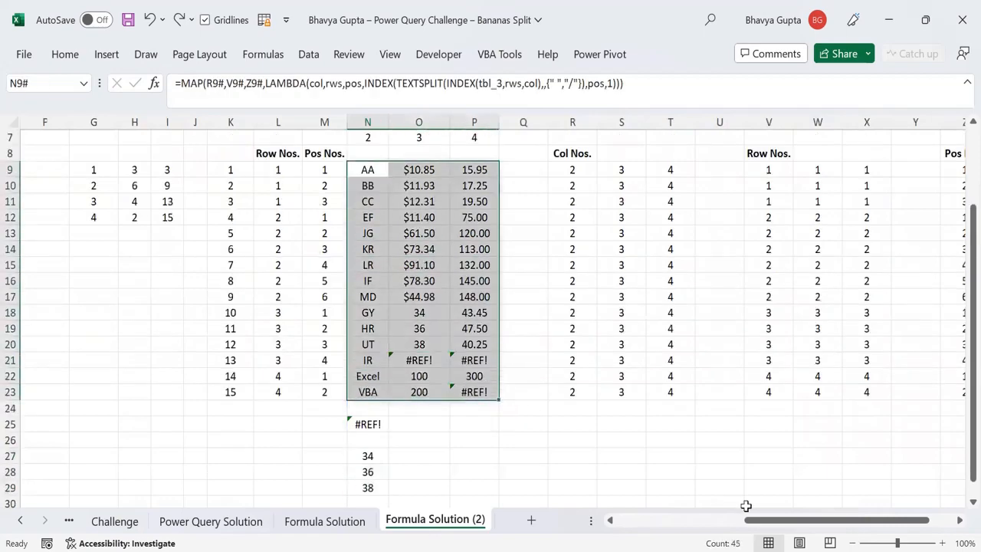
scroll(534, 411, "left", 5)
scroll(519, 404, "up", 2)
left_click_drag(152, 171, 516, 216)
scroll(675, 460, "down", 2)
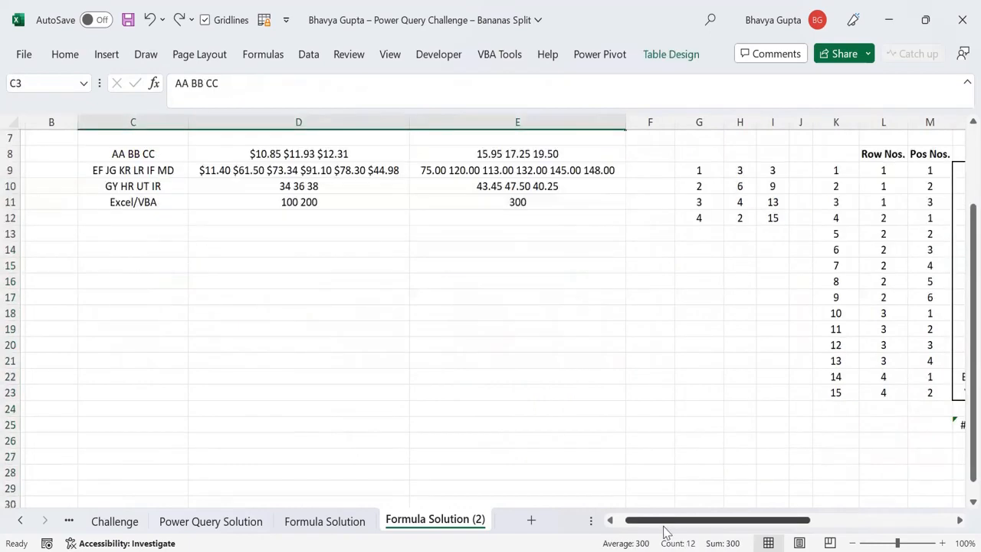
scroll(665, 529, "right", 5)
scroll(716, 478, "down", 1)
left_click(690, 406)
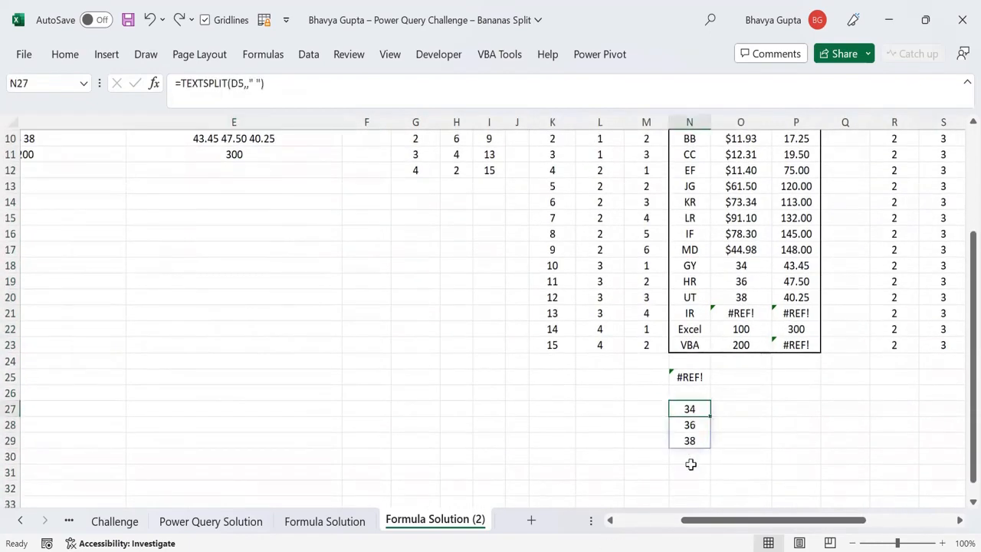
Compare the source values in C3:E6 with the BYROW row counts in H9:H12 and return to the tests below the output
scroll(683, 452, "up", 3)
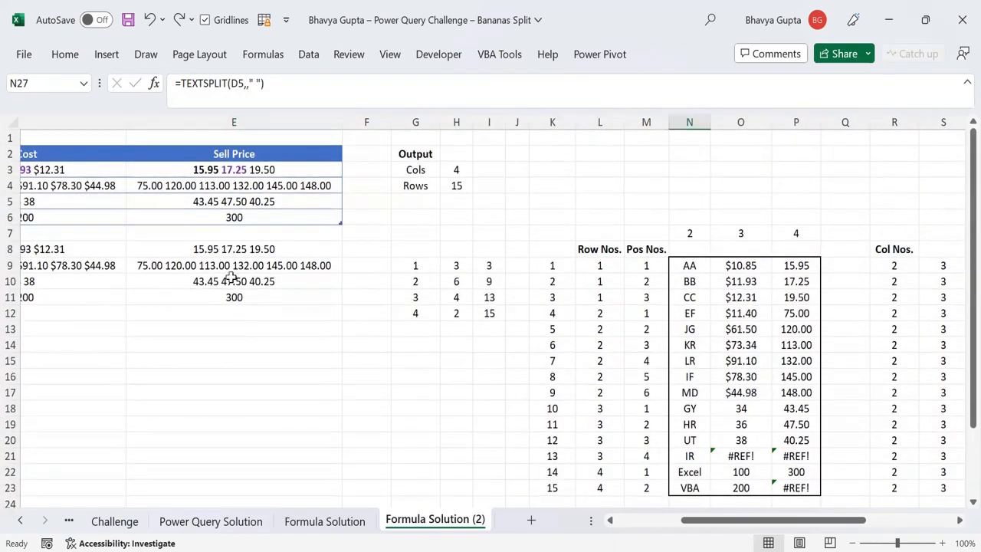
left_click_drag(701, 522, 635, 521)
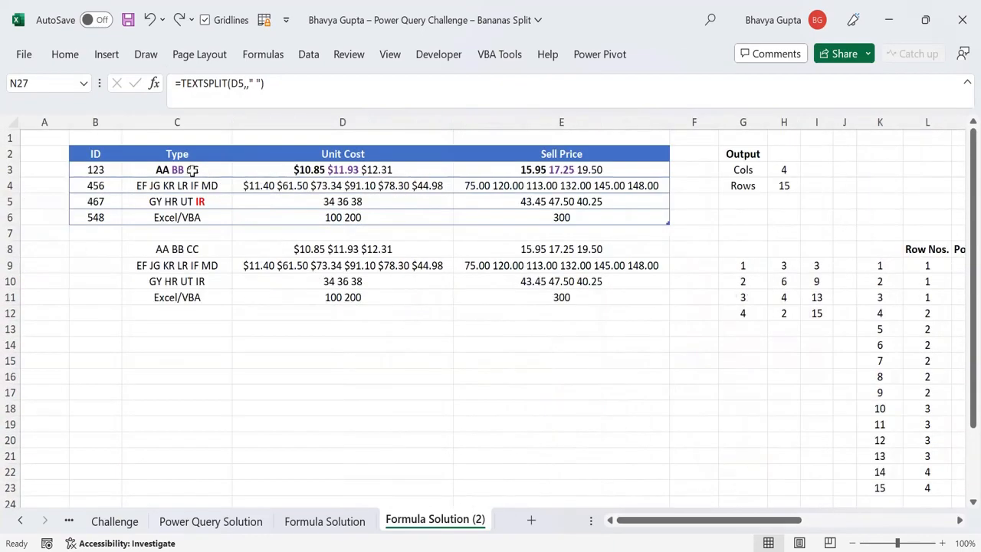
left_click_drag(193, 168, 522, 215)
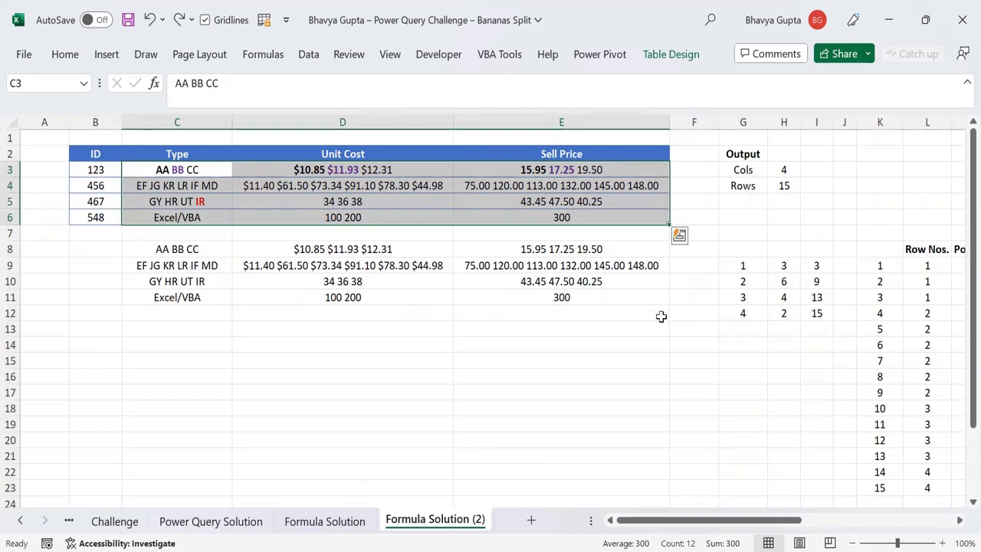
left_click(781, 281)
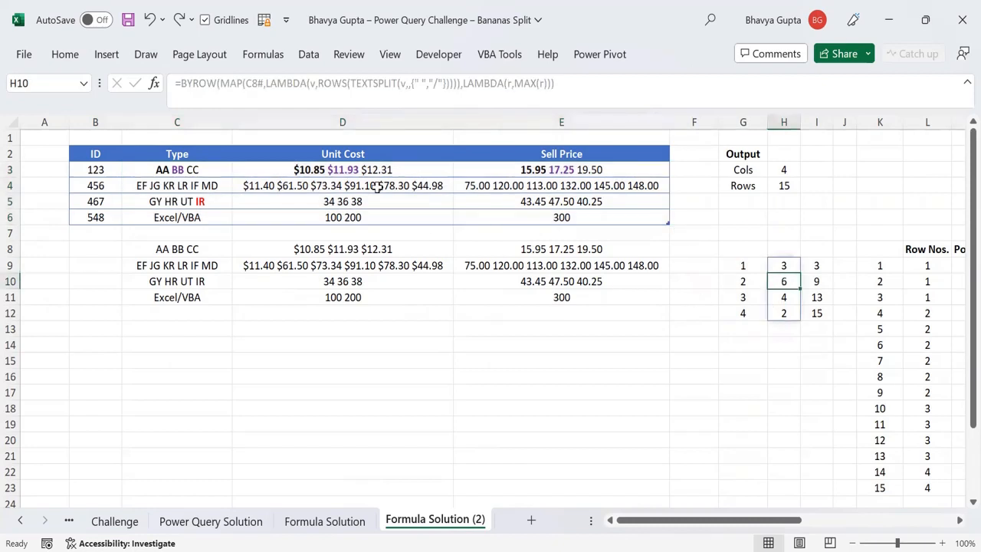
left_click_drag(160, 169, 571, 222)
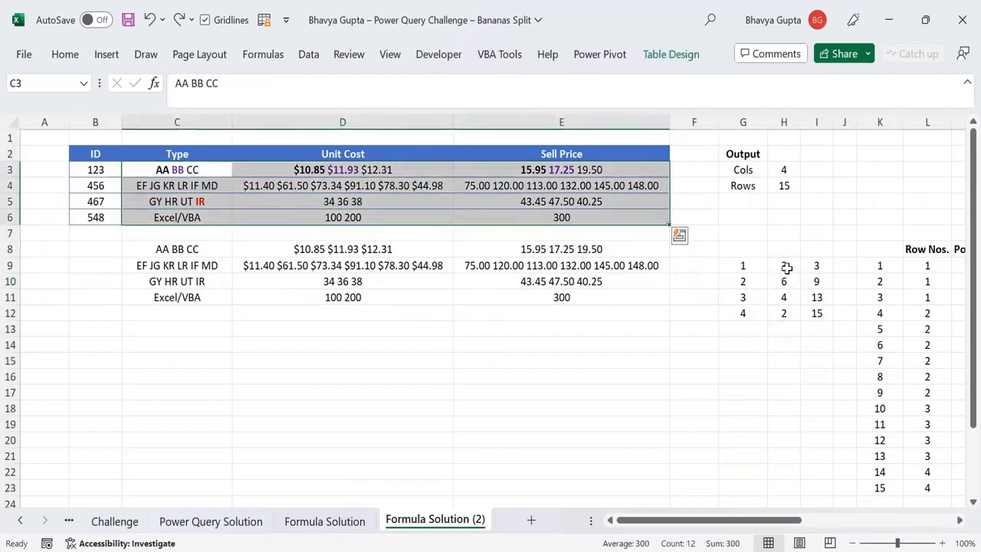
left_click_drag(787, 268, 790, 281)
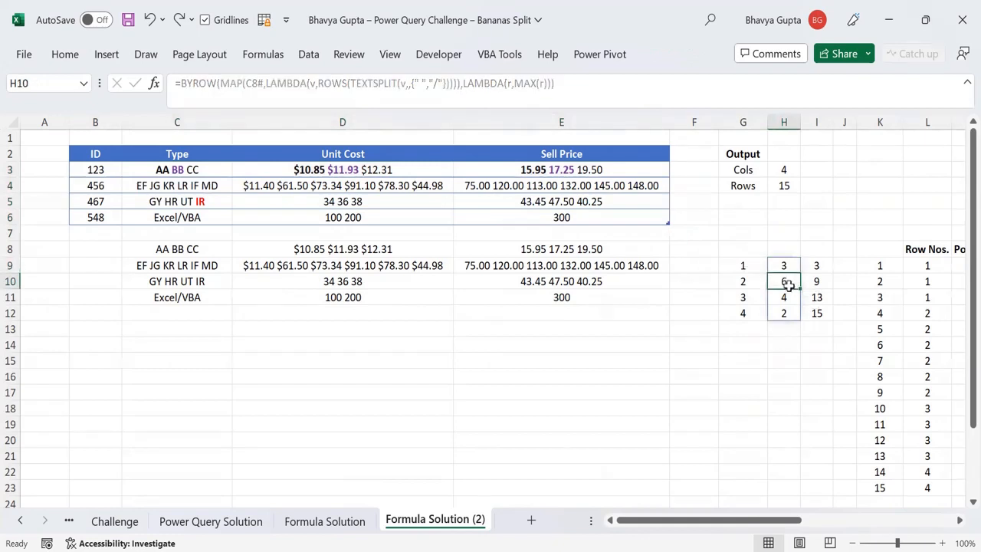
left_click(790, 260)
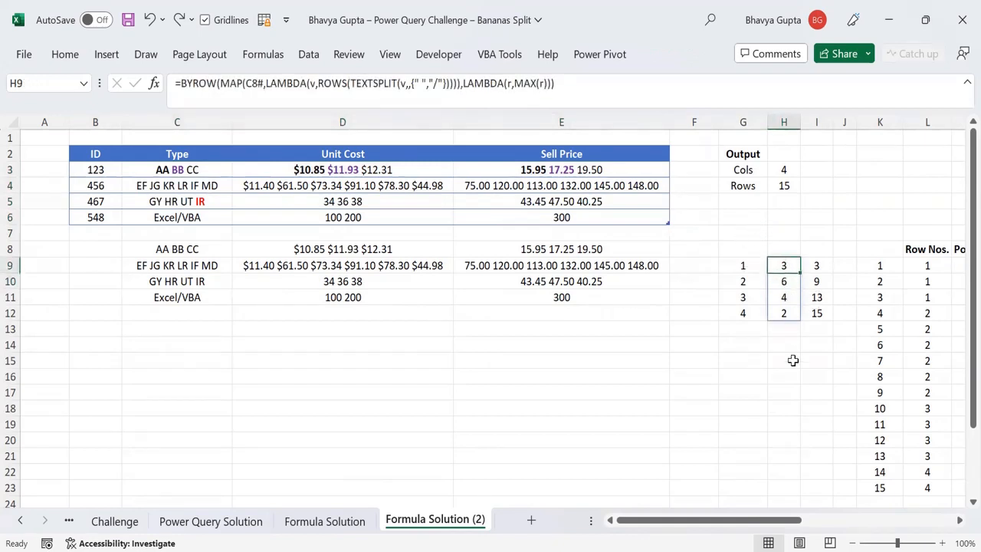
left_click_drag(782, 266, 784, 314)
scroll(807, 412, "right", 5)
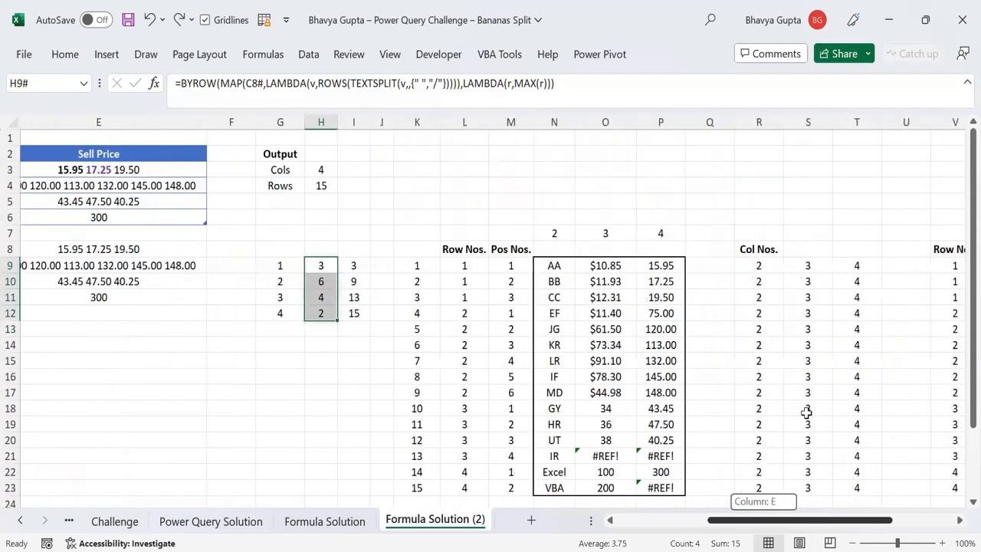
scroll(592, 424, "down", 4)
left_click(554, 345)
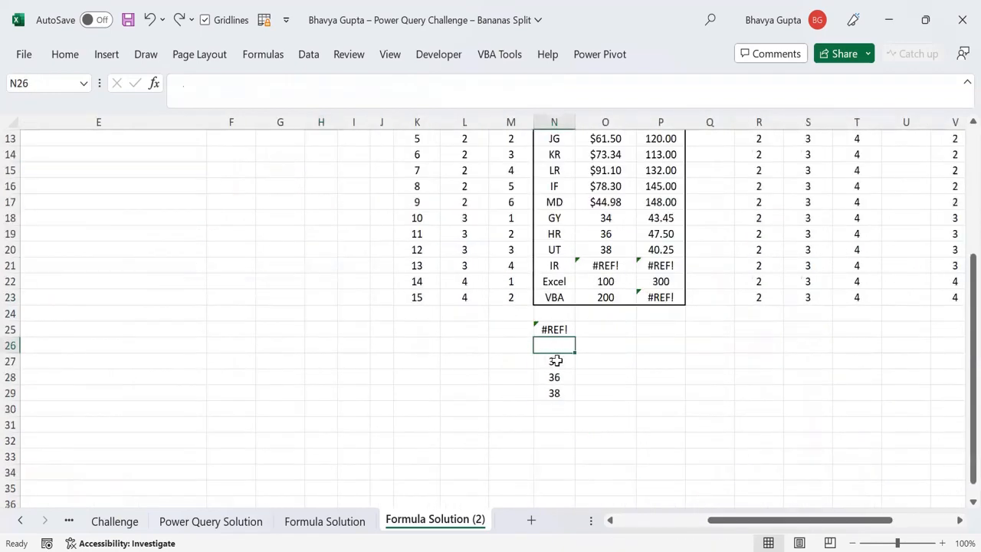
Wrap the N27 formula in EXPAND, padding the rows to the largest row count: =EXPAND(TEXTSPLIT(D5,," "),MAX(H9#))
left_click(554, 361)
left_click(180, 85)
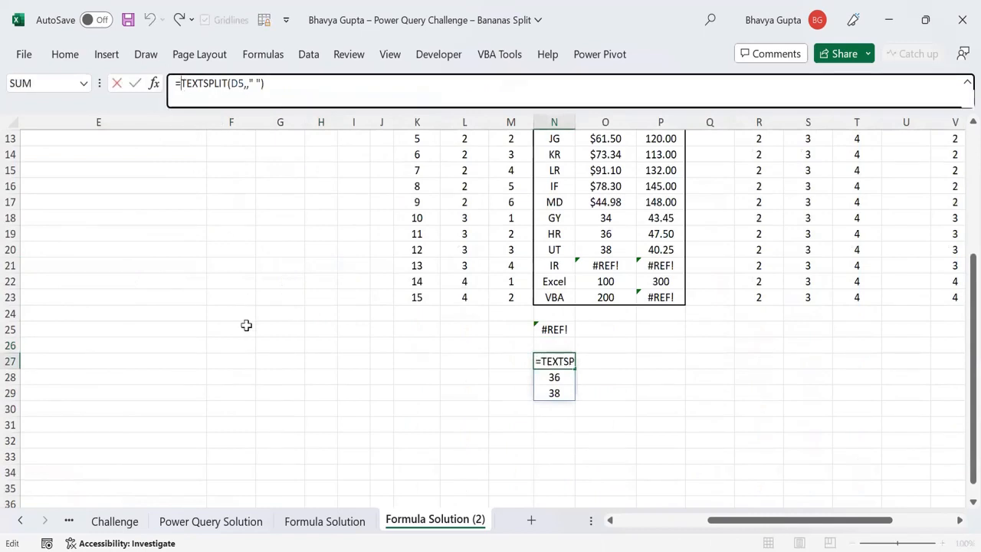
type("EXPAND(")
left_click(330, 84)
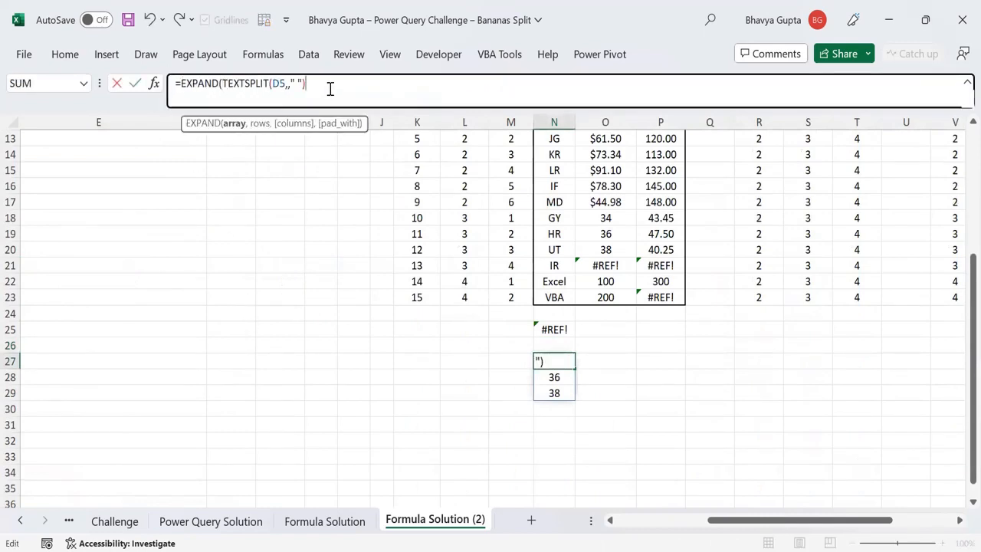
type(",")
scroll(335, 235, "up", 3)
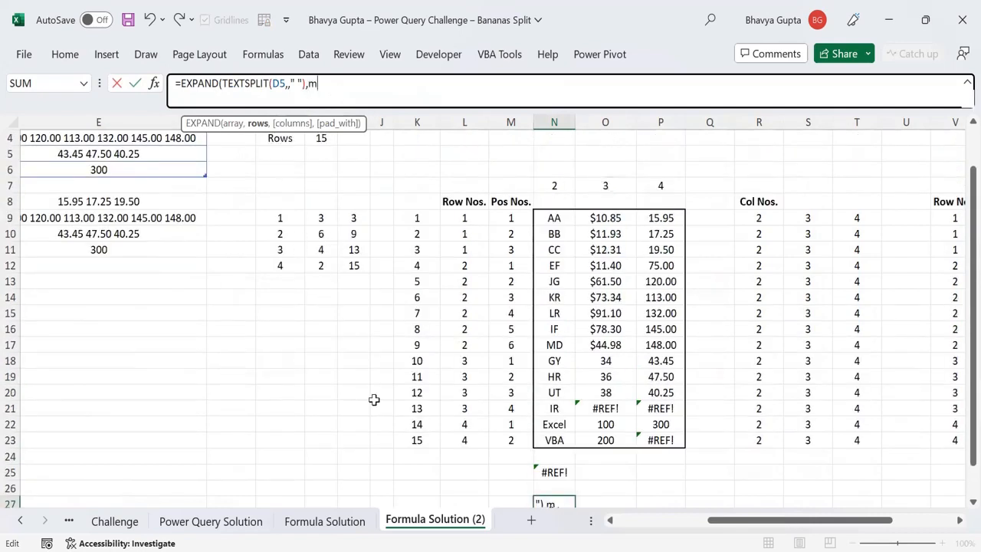
type("m")
key("Tab")
left_click(321, 220)
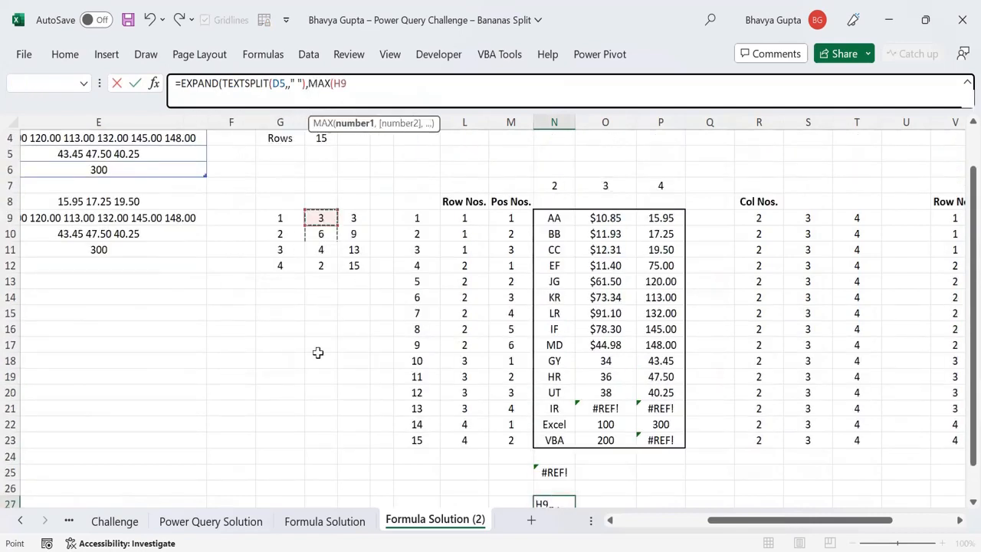
type("#))")
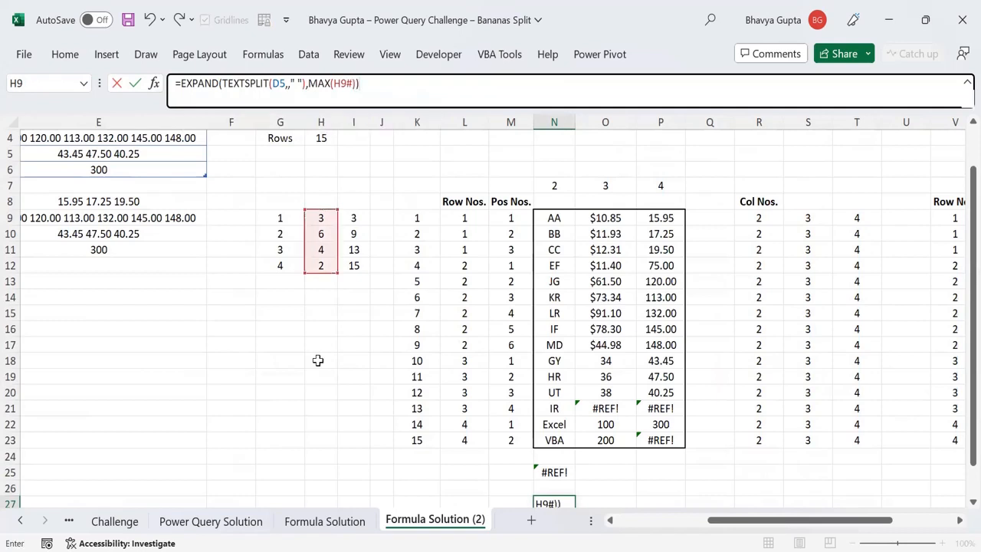
key("Return")
key("Up")
scroll(407, 450, "down", 3)
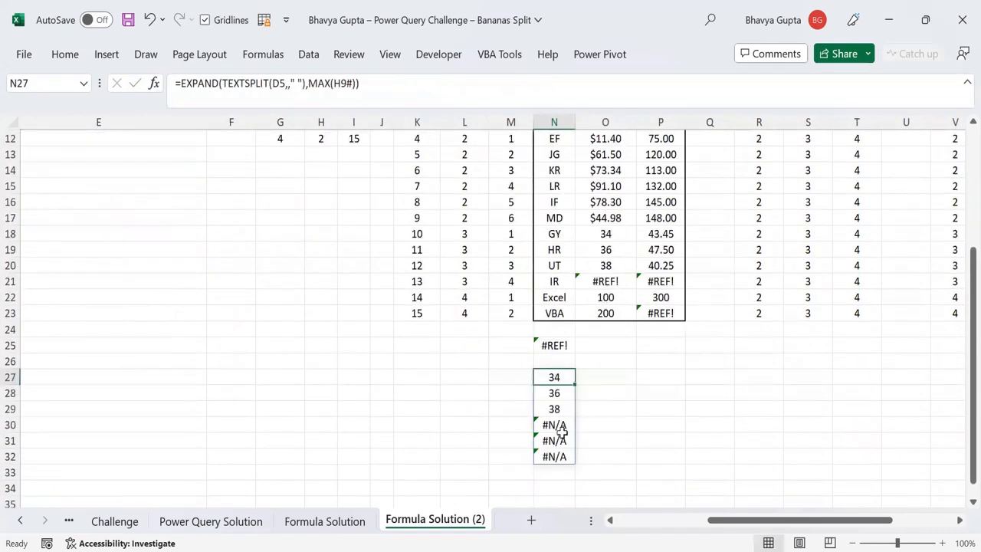
Compare the padded rows N30:N32 with the position numbers in column M and the Type values in C4 and C5
left_click_drag(554, 424, 555, 456)
left_click(552, 377)
scroll(512, 491, "up", 2)
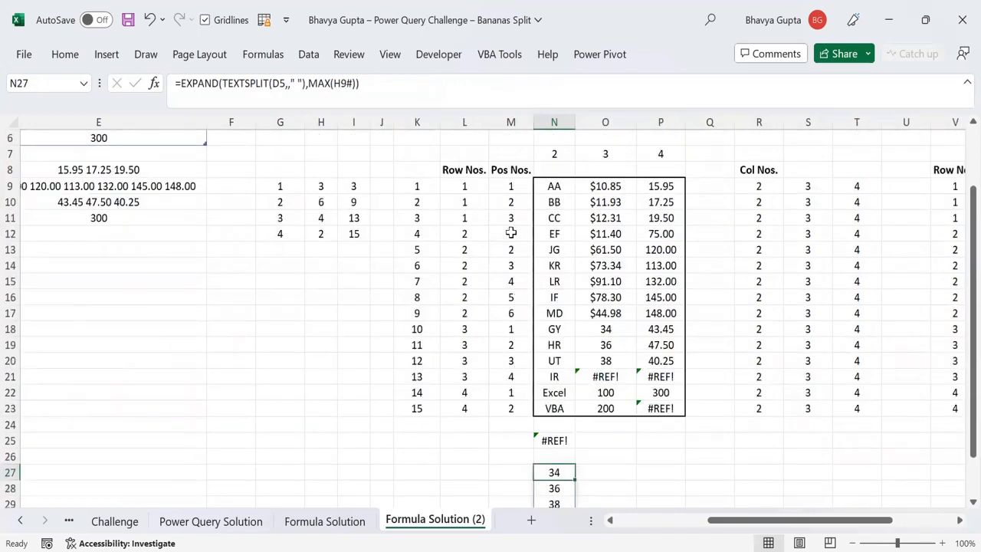
left_click(518, 202)
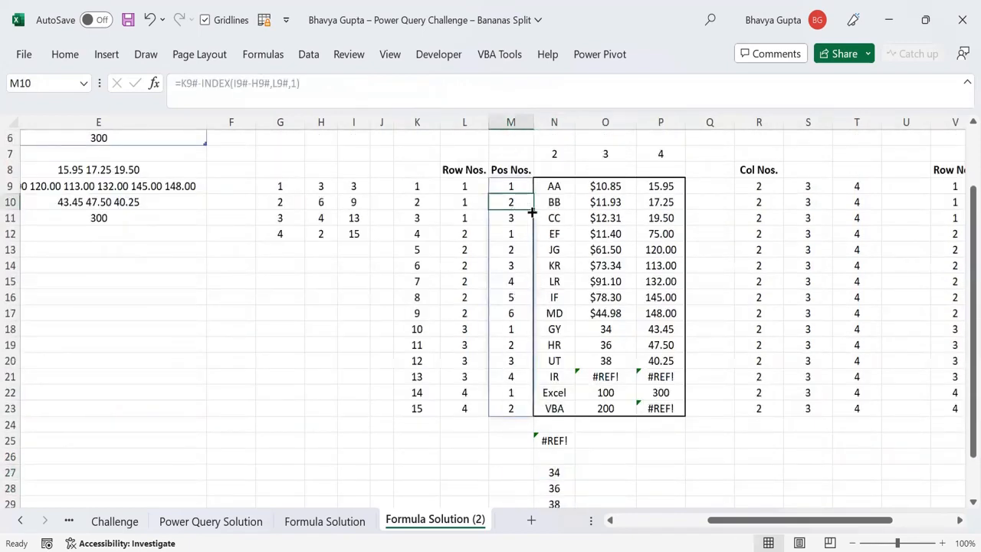
scroll(521, 289, "up", 2)
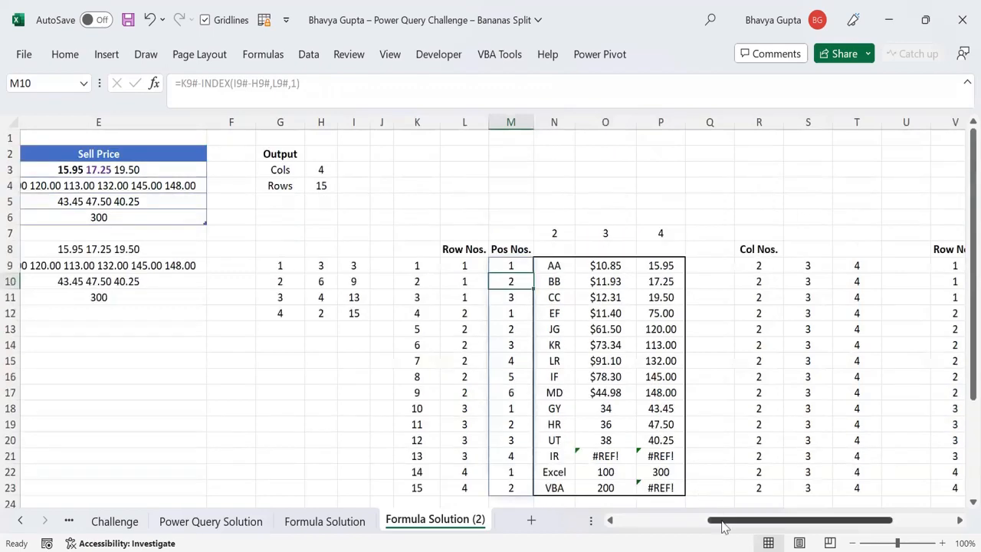
left_click_drag(723, 520, 631, 520)
left_click(176, 201)
left_click(173, 191)
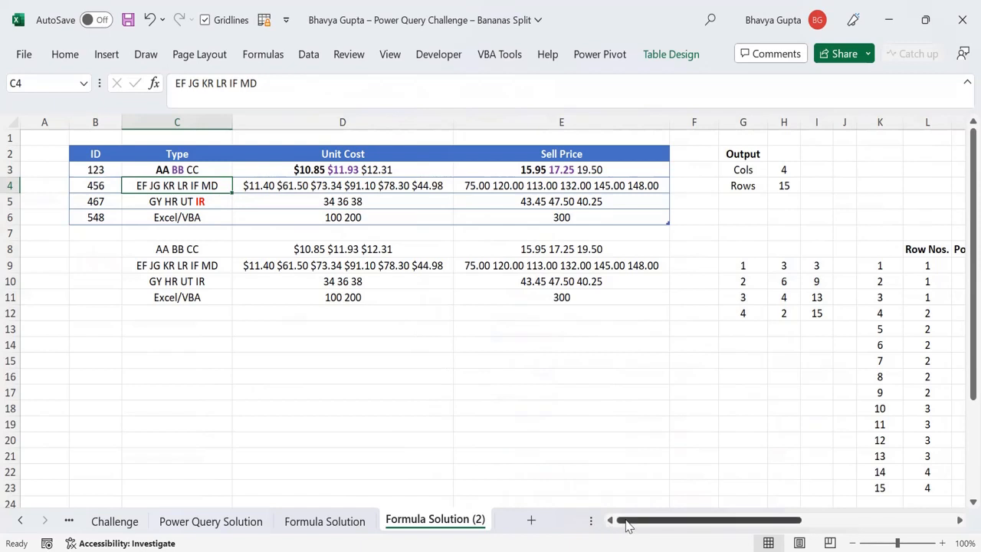
left_click(195, 201)
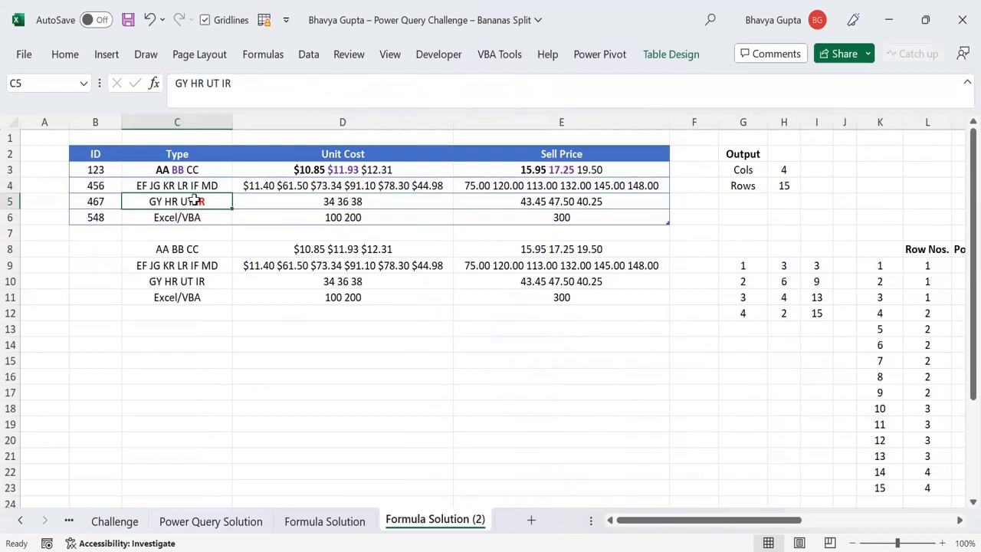
Examine the position numbers in M9:M11 and M21 alongside the error cells in row 21 of the output
left_click_drag(646, 529, 554, 448)
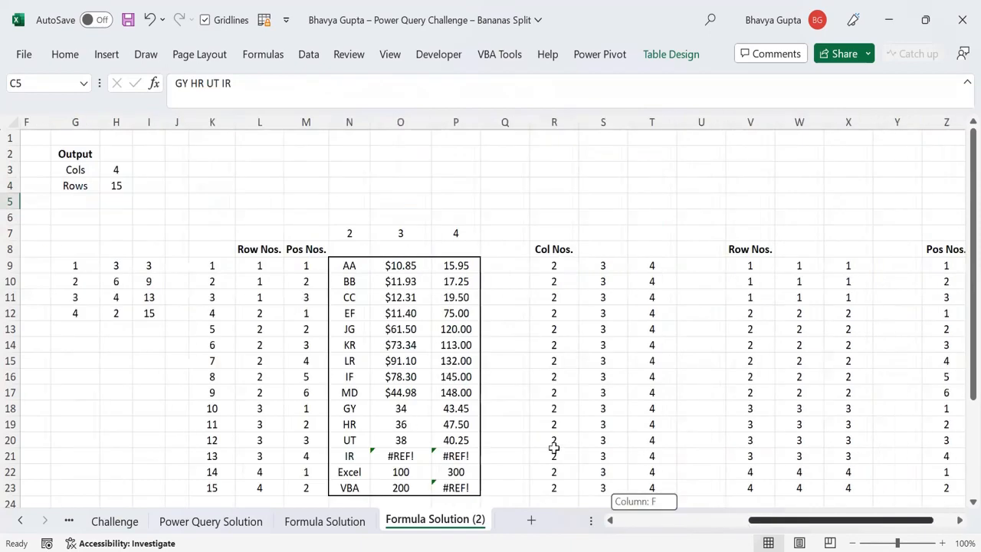
scroll(456, 412, "down", 1)
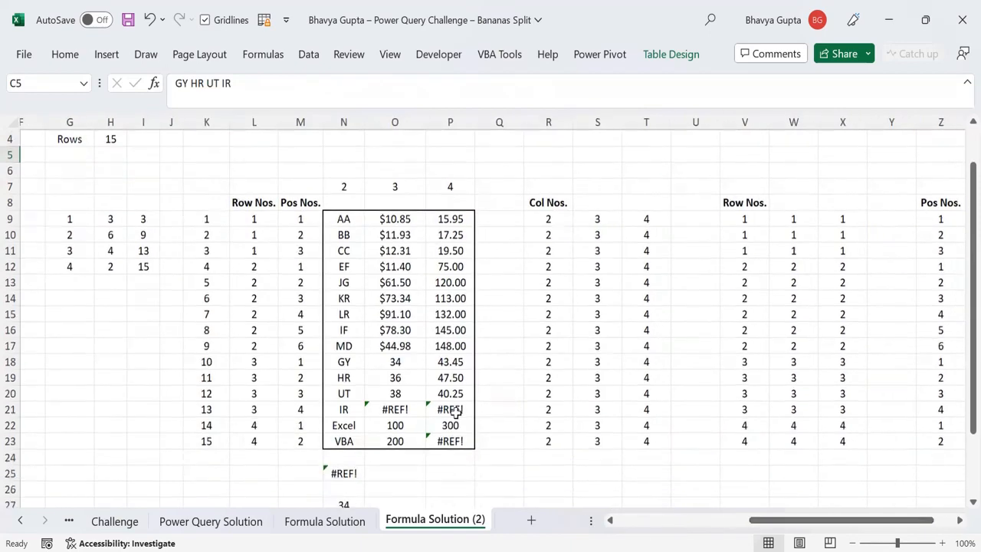
left_click(299, 249)
left_click_drag(296, 218, 297, 249)
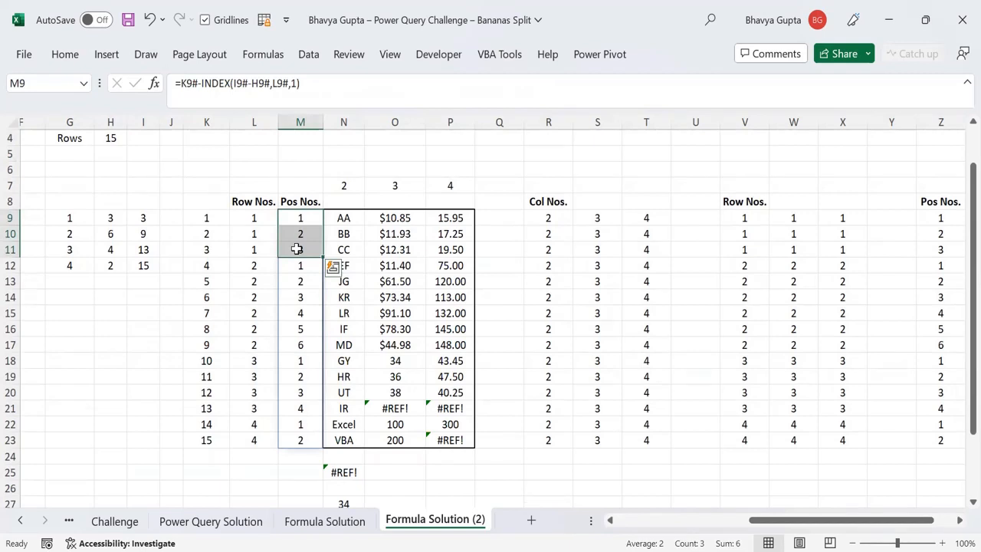
scroll(303, 322, "down", 2)
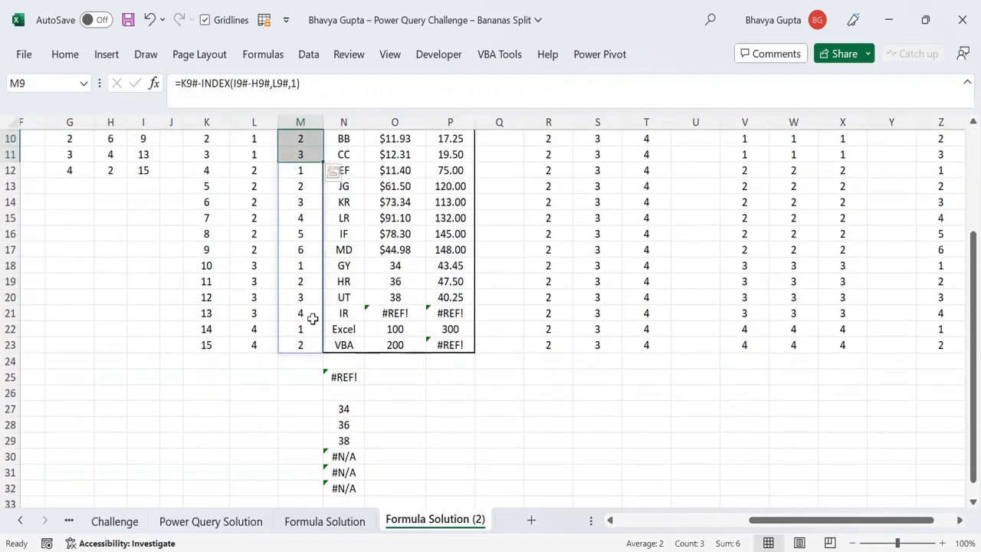
left_click(310, 313)
left_click(420, 312)
Compare the Type, Unit Cost and Sell Price entries of ID 467 in the source table
left_click_drag(748, 520, 614, 519)
scroll(391, 328, "up", 3)
left_click(355, 232)
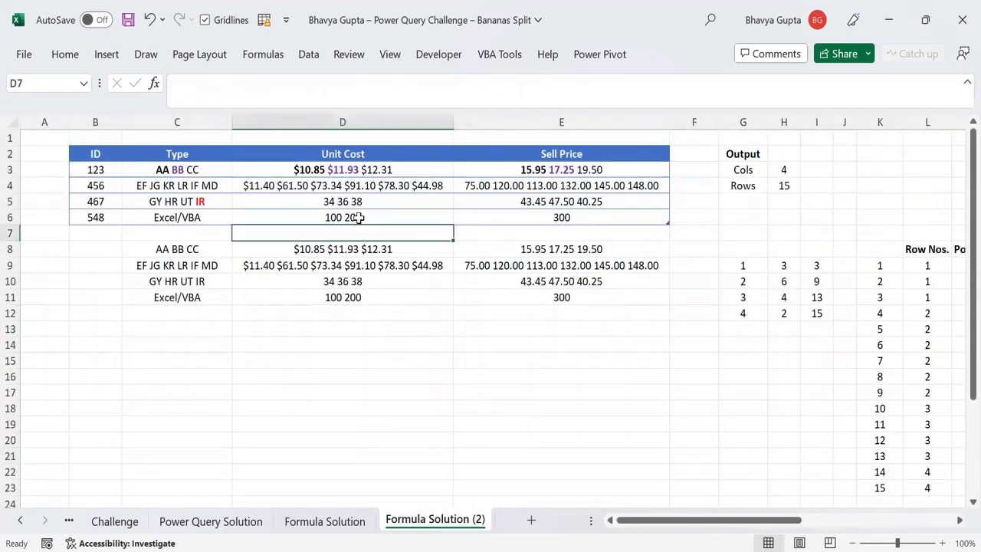
left_click(375, 217)
left_click(349, 202)
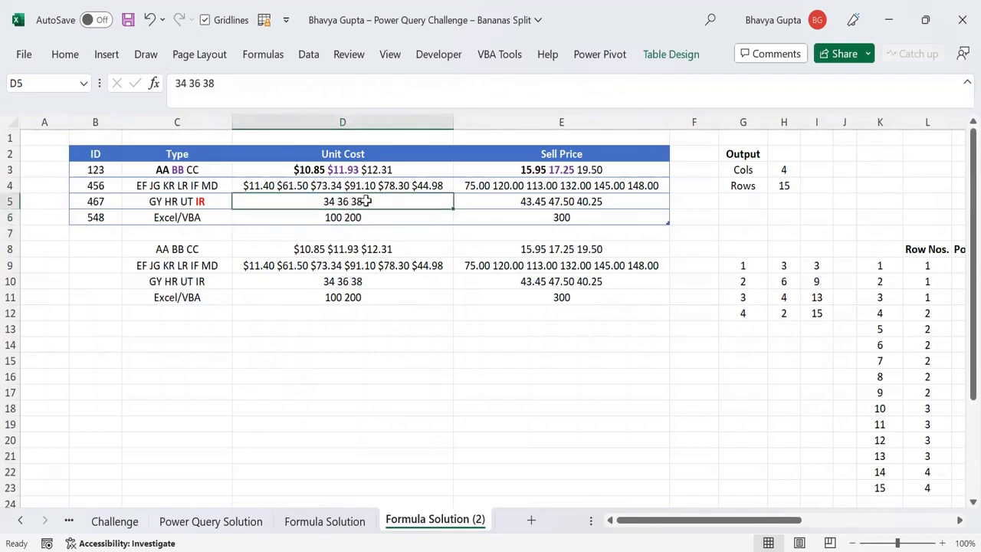
left_click(205, 200)
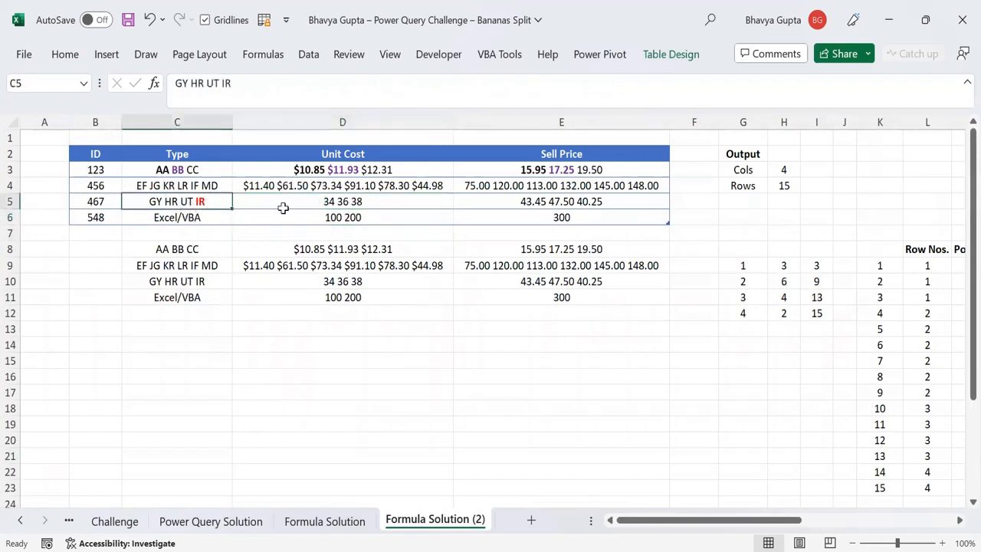
left_click(82, 202)
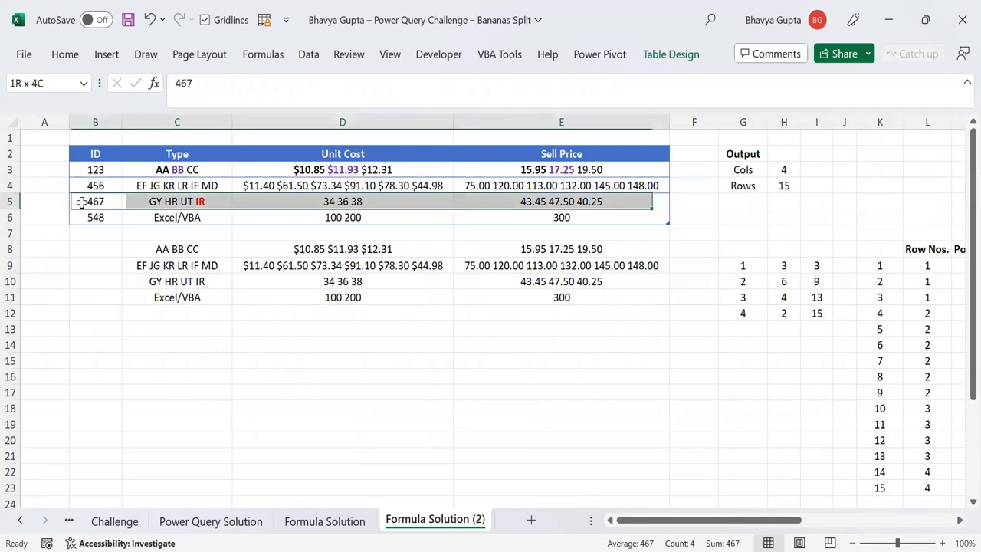
left_click(176, 201)
left_click(349, 199)
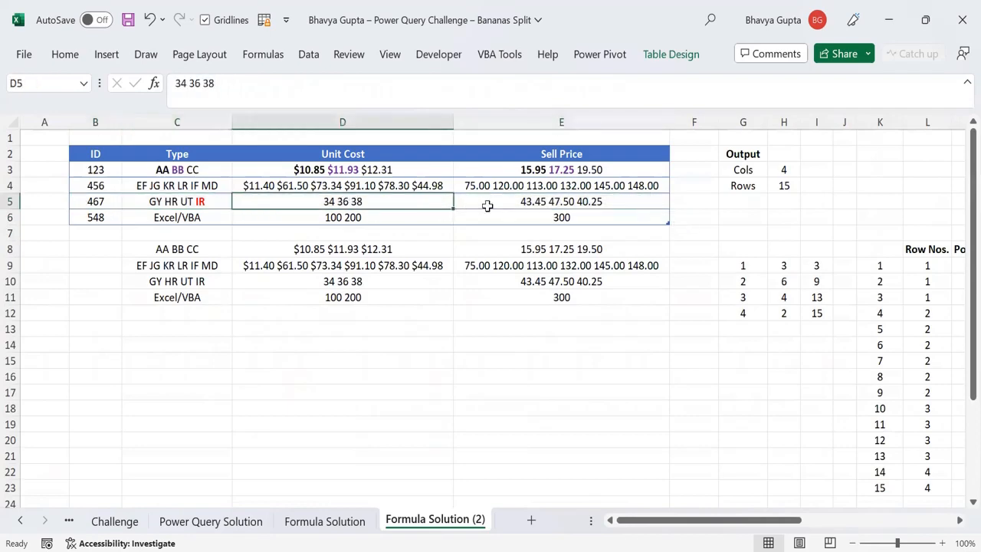
left_click(516, 201)
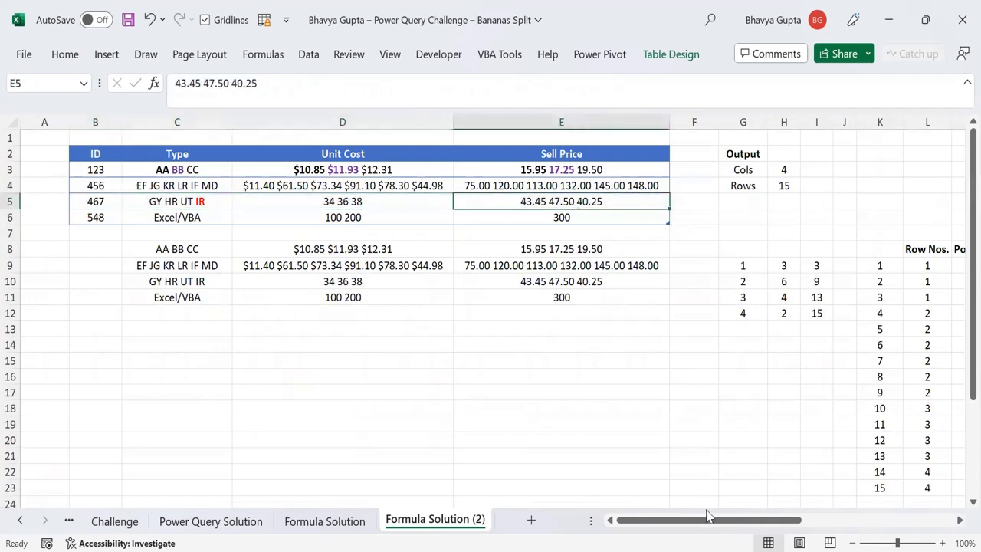
Add an empty-string pad value to the N27 formula: =EXPAND(TEXTSPLIT(D5,," "),MAX(H9#),,"")
left_click_drag(706, 520, 771, 521)
scroll(748, 493, "down", 2)
scroll(748, 494, "down", 1)
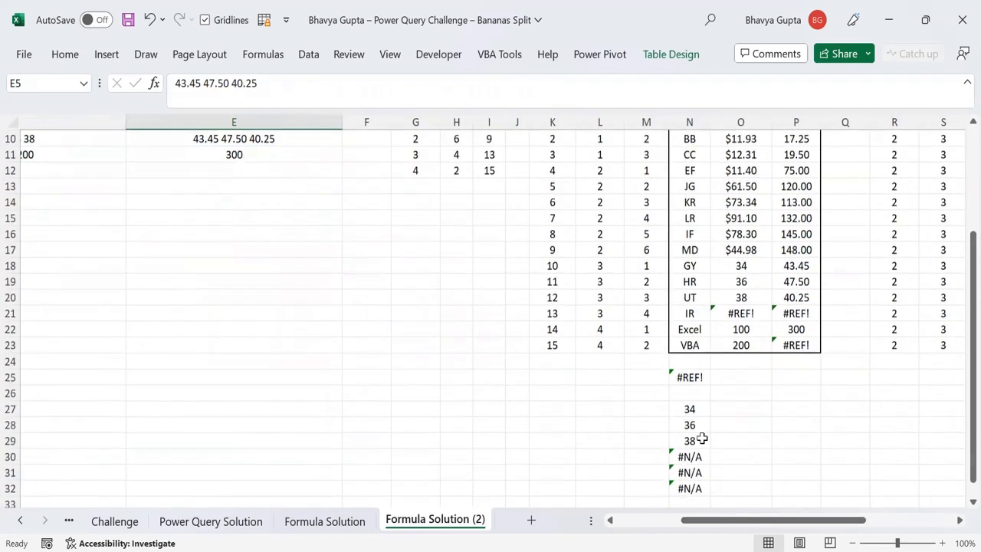
left_click(692, 409)
left_click(691, 456)
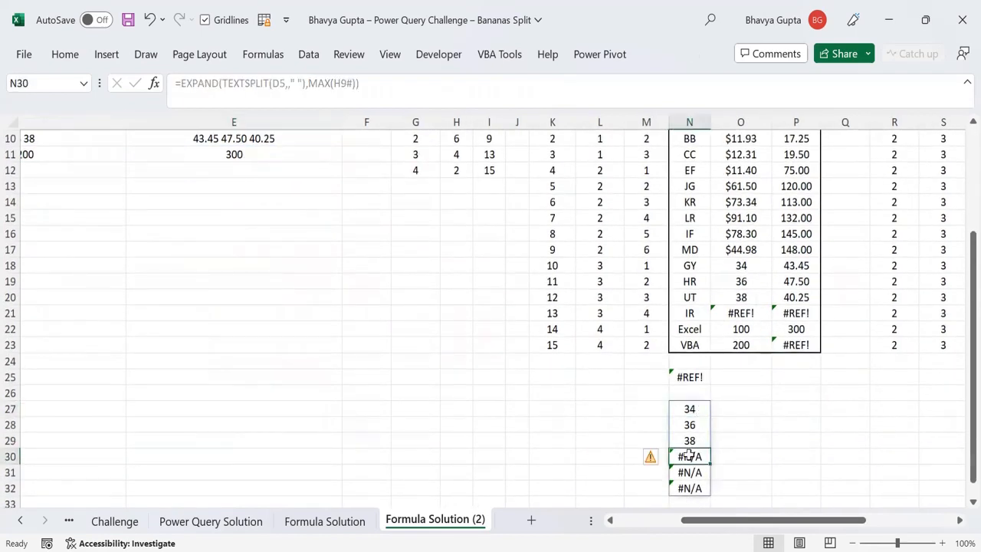
left_click(690, 409)
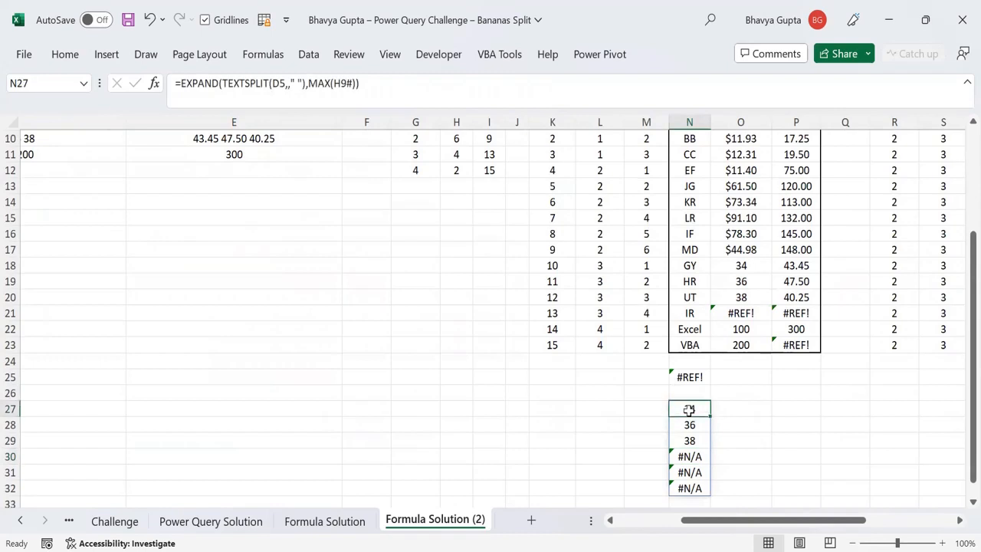
left_click(352, 86)
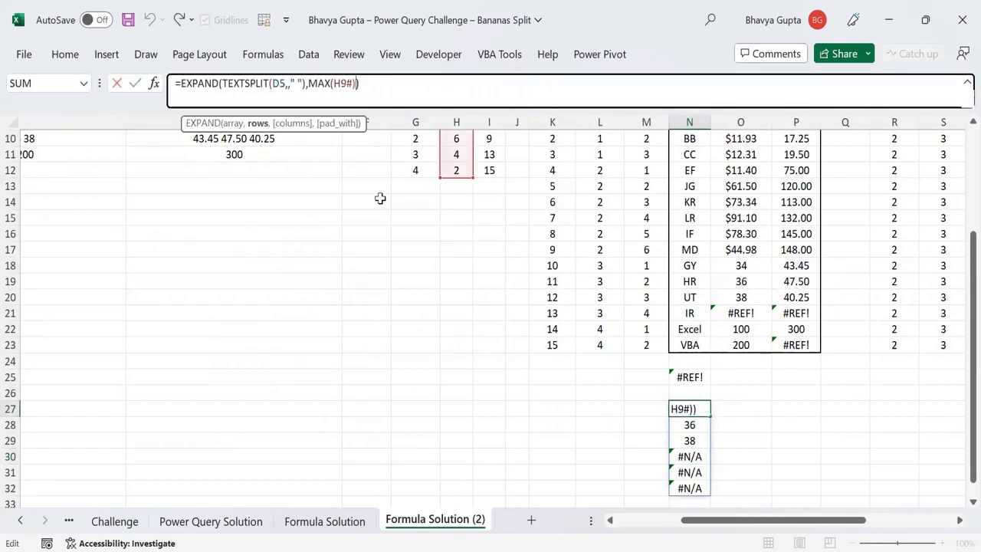
type(",,\"\"")
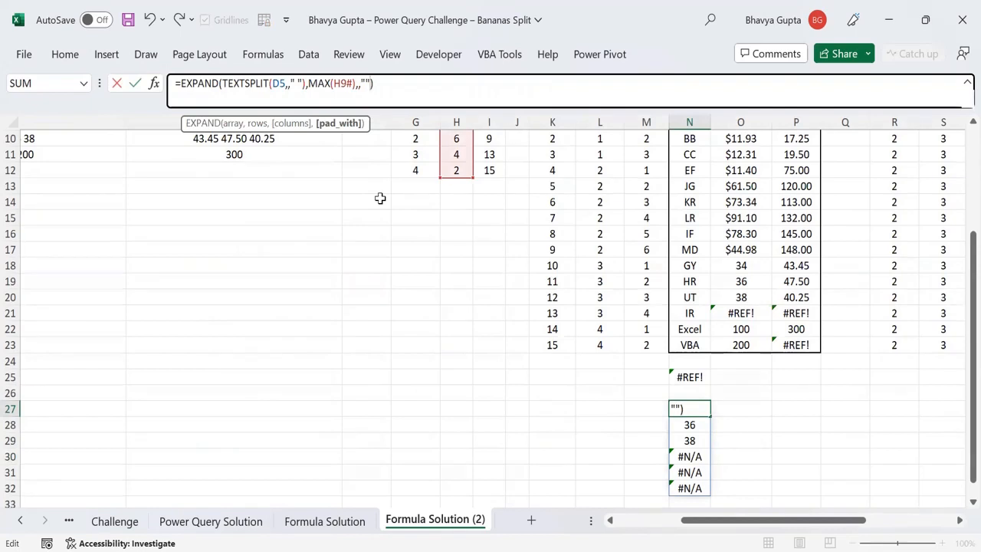
key("ctrl+Return")
Compare the padded cells below N27 with the error in O21 and the MAP formula in N9
left_click(730, 315)
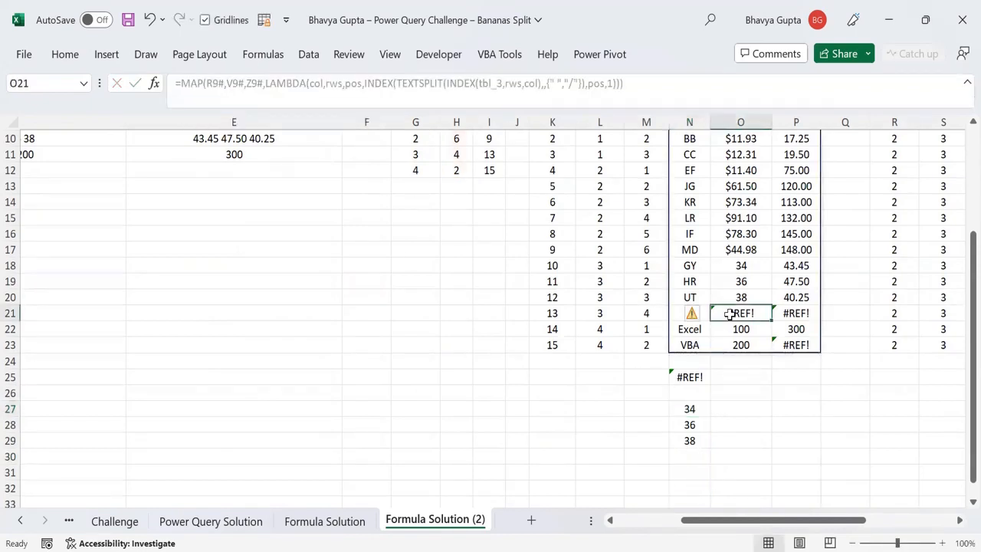
left_click(704, 444)
left_click(696, 457)
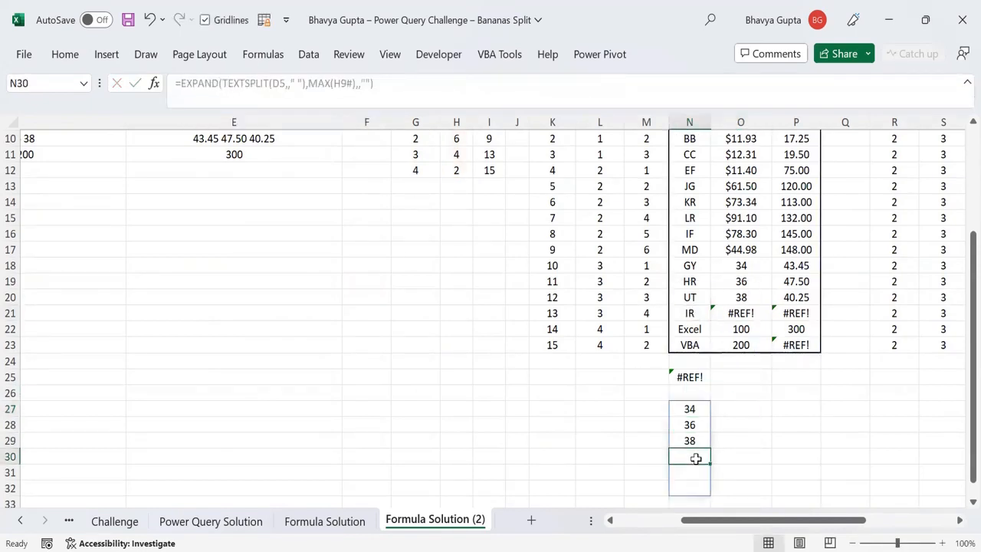
left_click(690, 396)
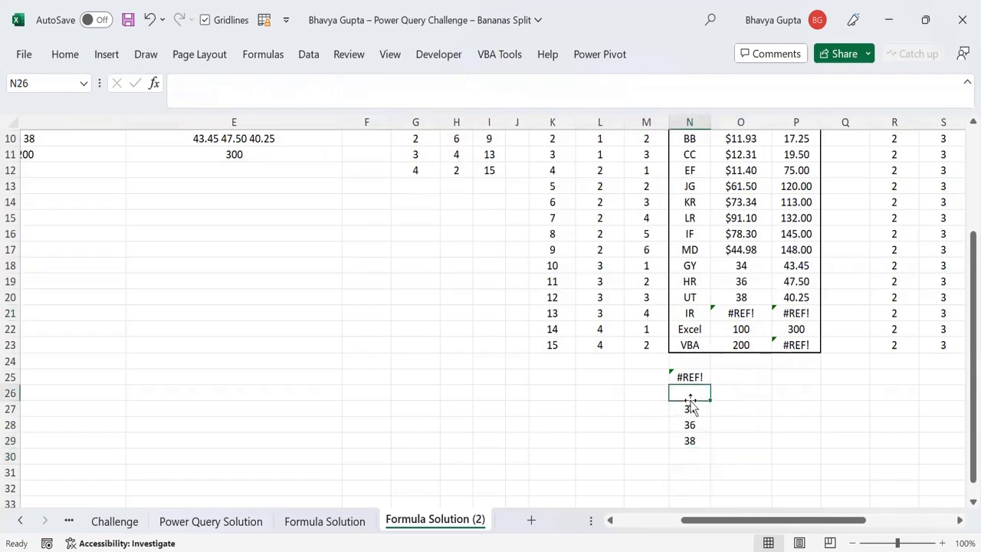
left_click(693, 406)
scroll(693, 345, "up", 3)
left_click(692, 265)
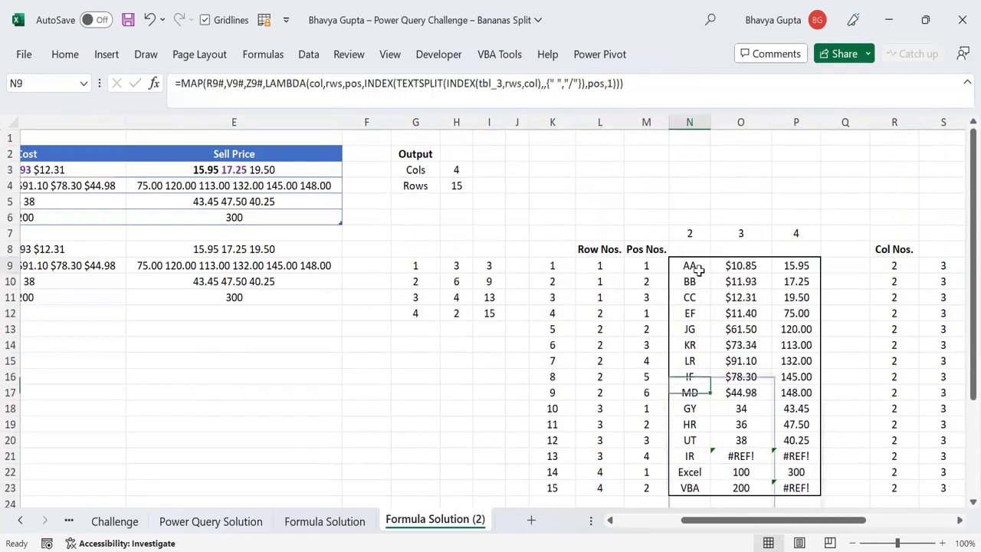
scroll(637, 329, "down", 1)
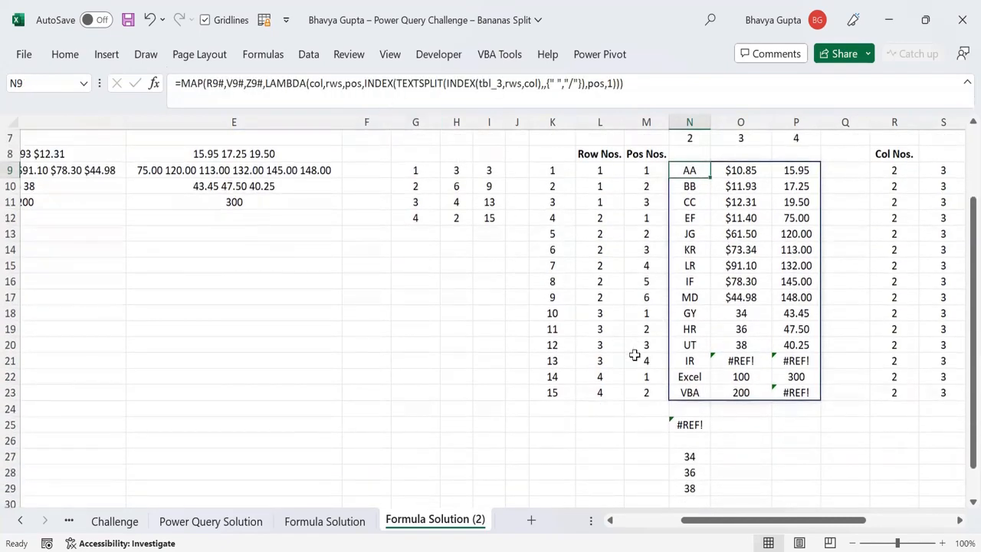
Wrap the N27 formula in INDEX using the position in M21: =INDEX(EXPAND(TEXTSPLIT(D5,," "),MAX(H9#),,""),M21)
left_click(683, 455)
scroll(678, 438, "down", 2)
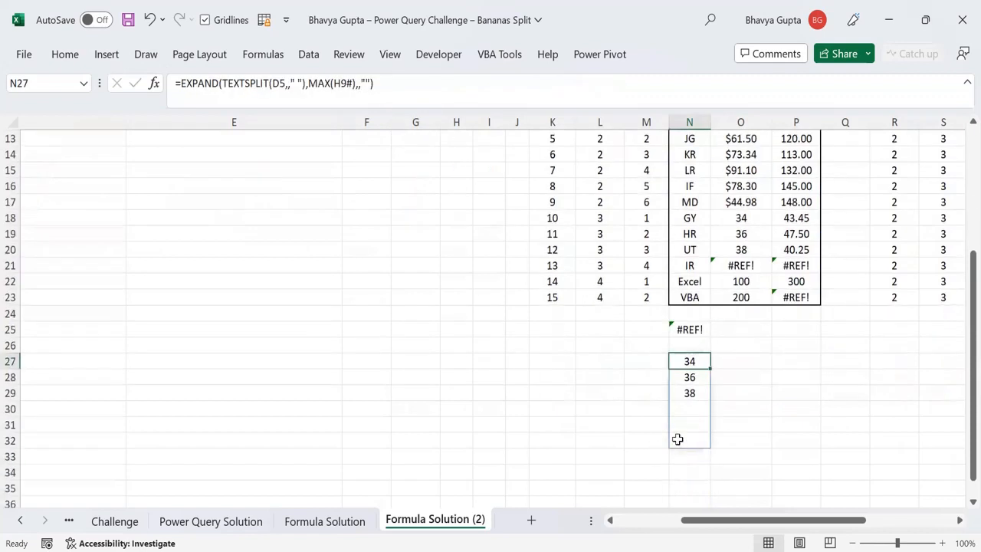
left_click(182, 84)
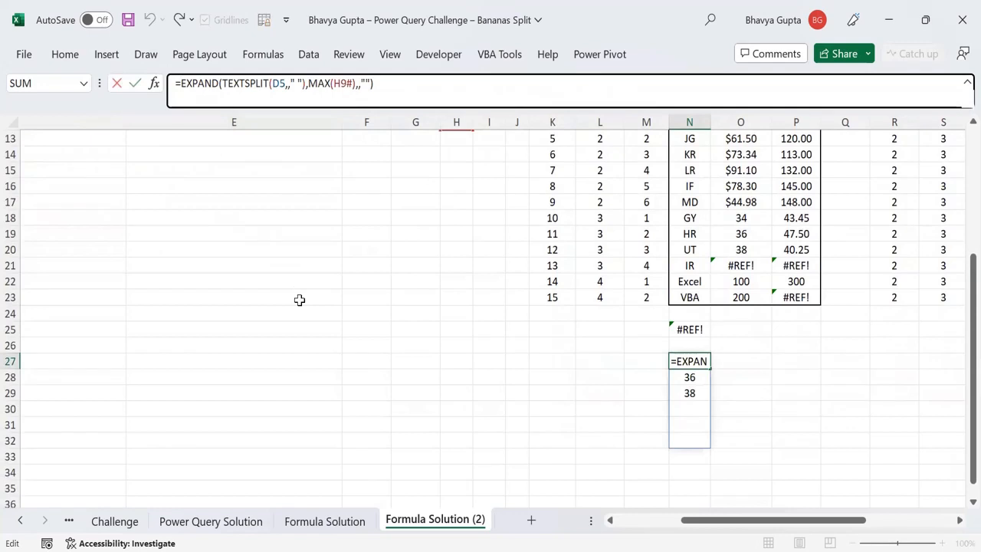
type("INDEX(")
left_click(439, 90)
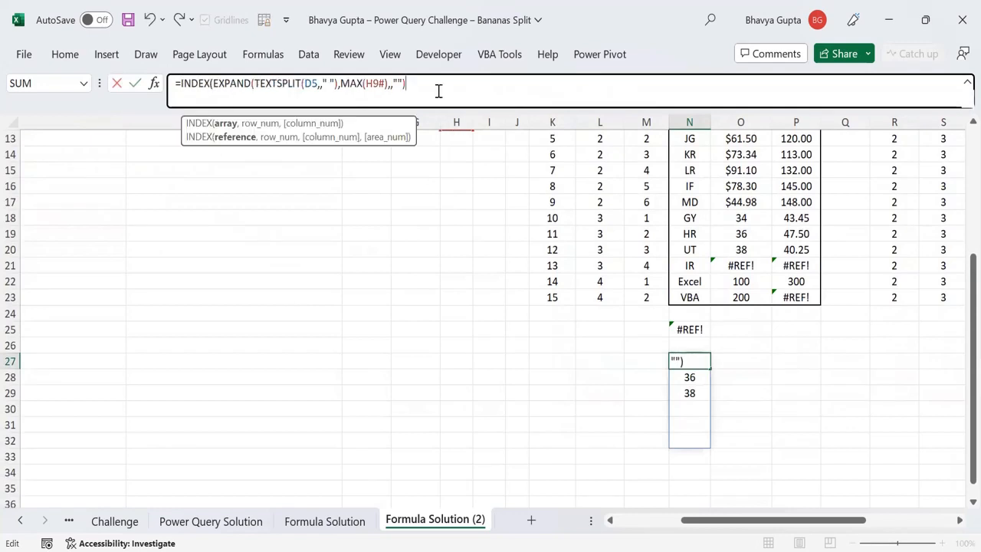
type(",")
left_click(648, 265)
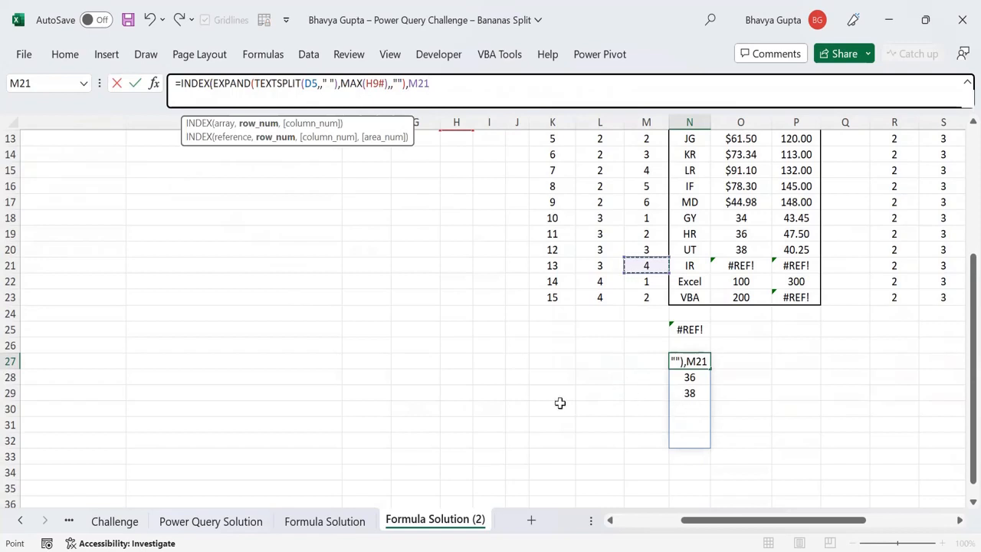
key("ctrl+Return")
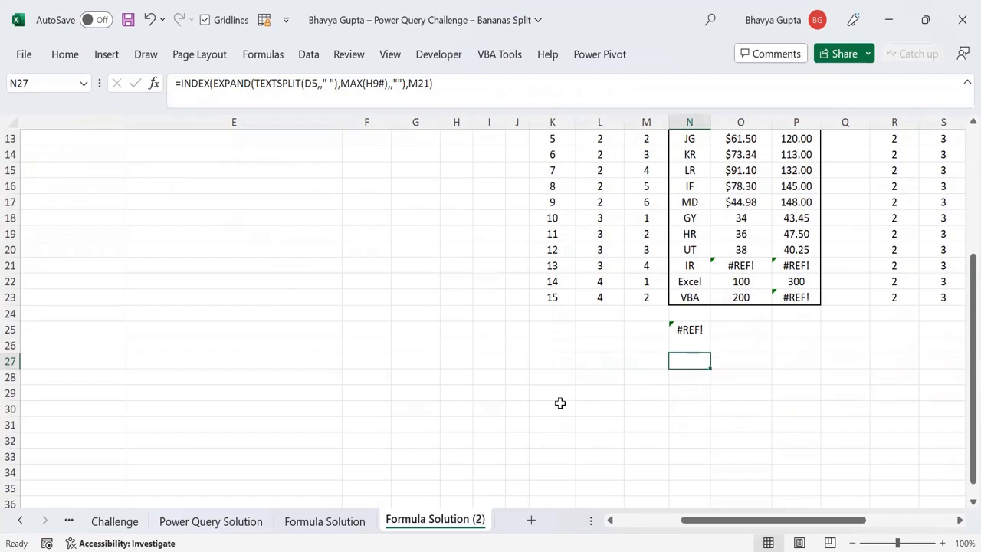
Clear the test formulas in N27 and N25 below the output range
key("Delete")
key("Up")
key("Up")
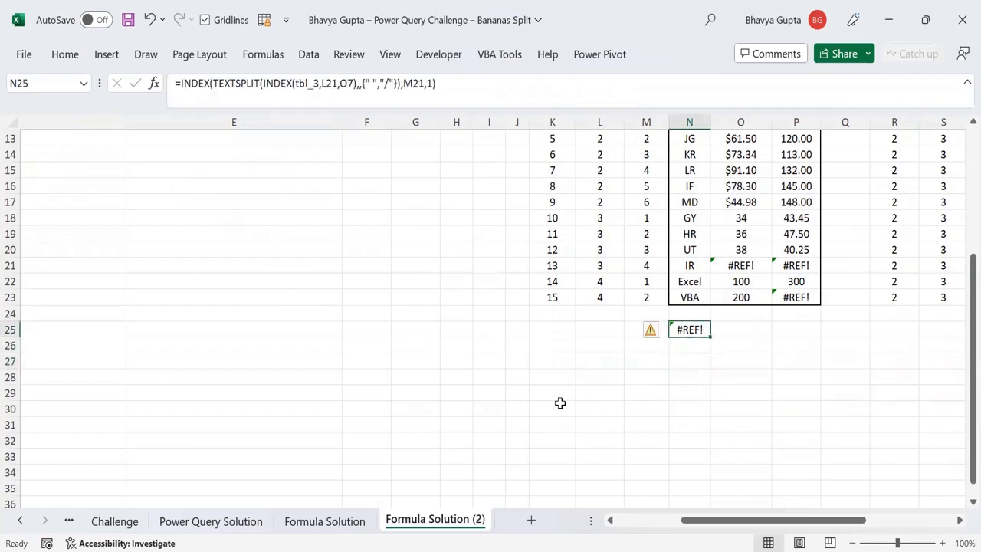
In the N9 MAP formula, nest the TEXTSPLIT call inside EXPAND as its array argument
key("Up")
key("Up")
key("Up")
key("Up")
key("Up")
key("Up")
key("Up")
key("Up")
key("Up")
key("Up")
key("Up")
key("Up")
key("Up")
key("Up")
key("Up")
key("Up")
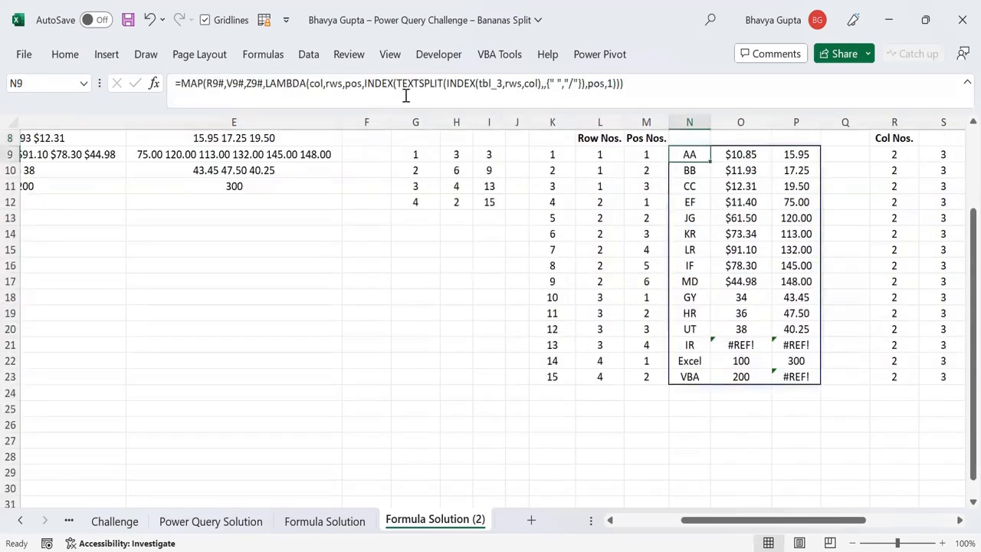
key("F2")
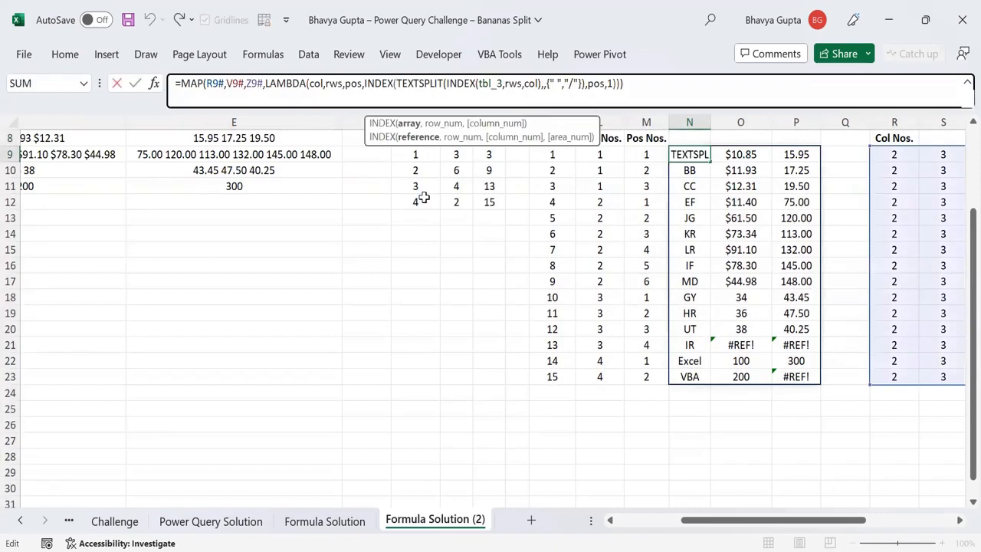
type("EXPAND(")
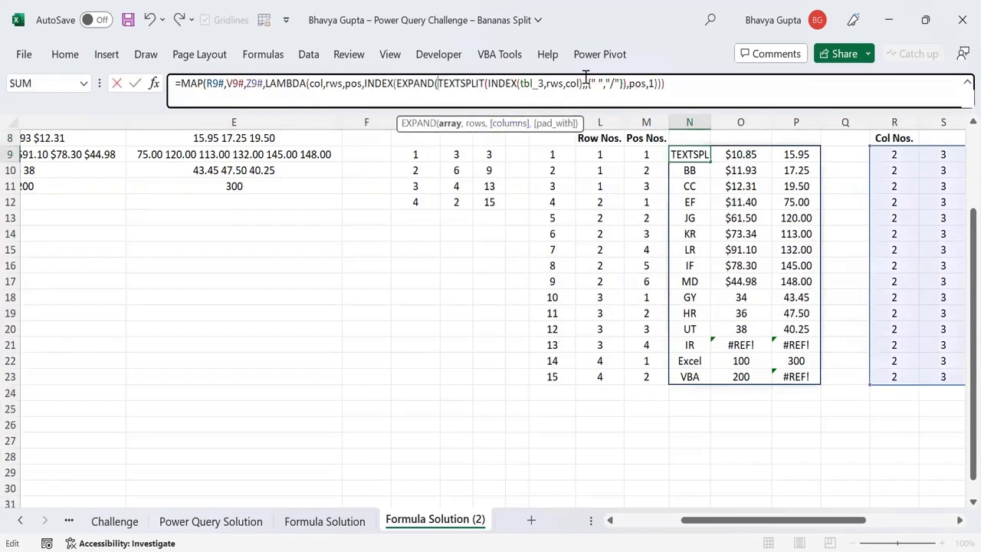
left_click(629, 88)
type(",\"/\"}),")
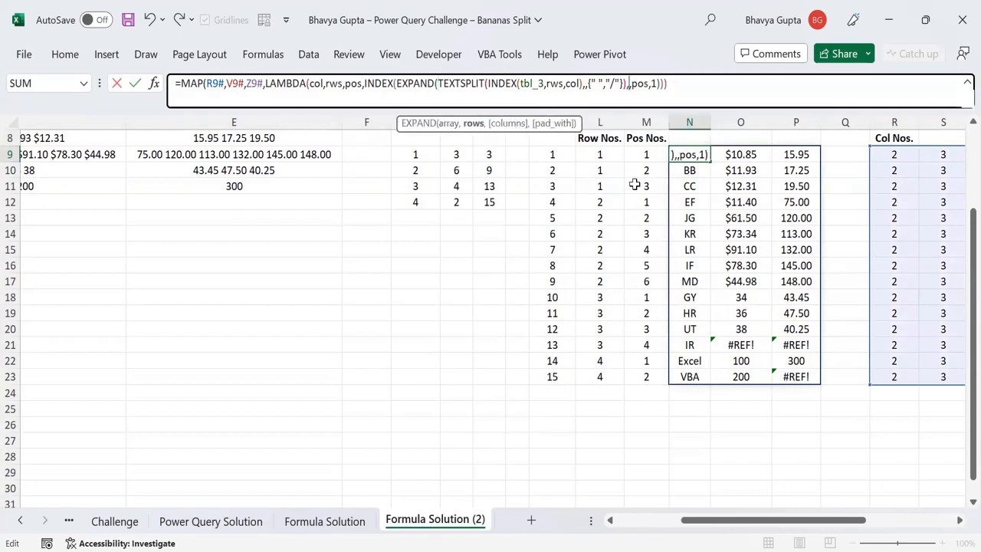
Complete the EXPAND call in N9 with MAX(H9#) as its rows and an empty string "" as its pad value
type("MAX(")
scroll(467, 284, "up", 3)
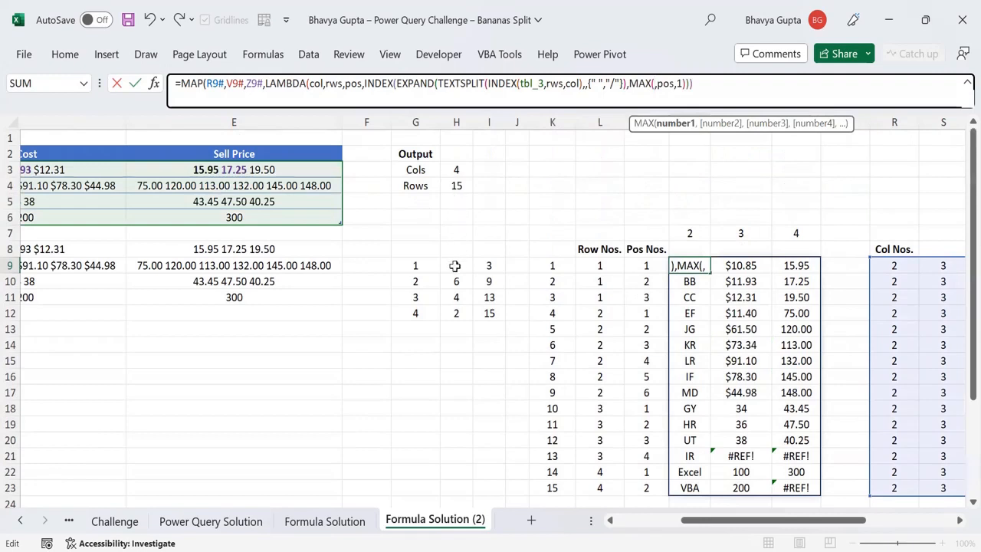
left_click_drag(455, 265, 458, 315)
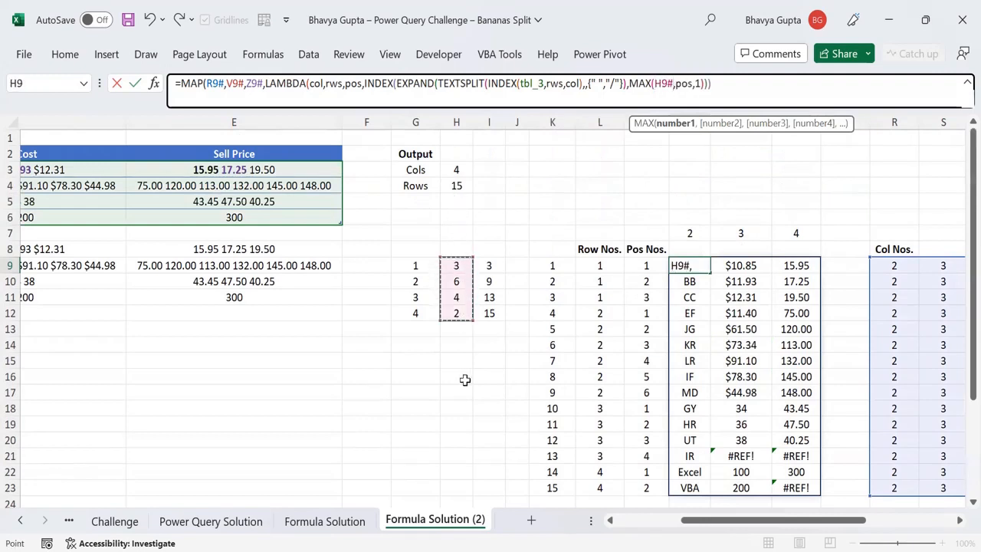
type("),,\"\"")
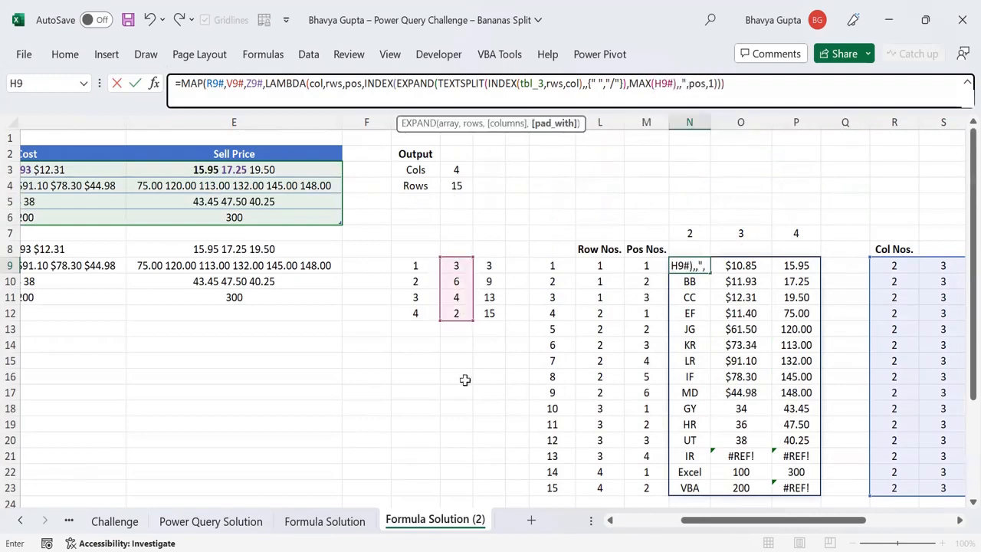
type(")")
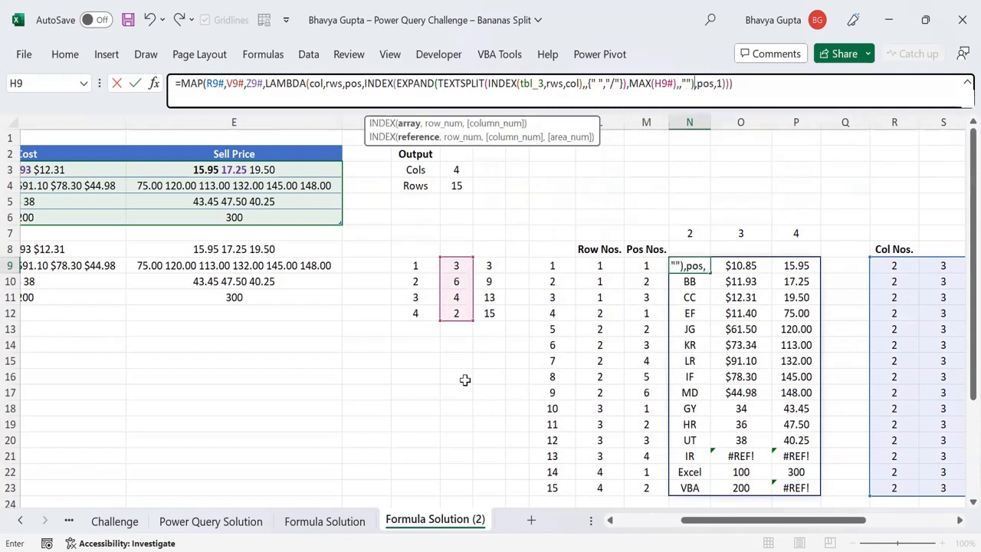
key("Return")
Check the output cells O21, P21 and P23 against the EXPAND-based formula in N9
scroll(728, 460, "down", 1)
left_click(768, 407)
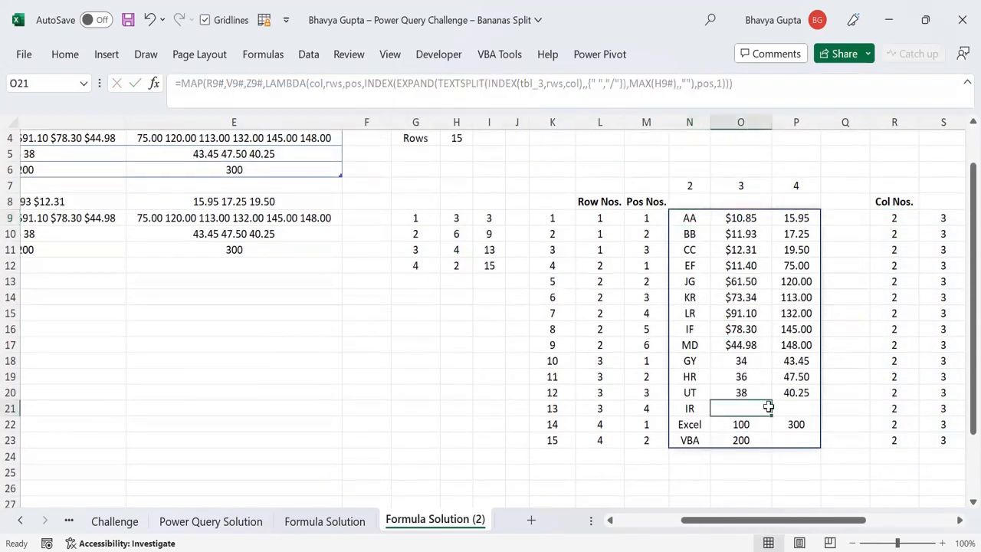
left_click_drag(769, 407, 782, 407)
key("Right")
key("Down")
key("Down")
scroll(782, 407, "down", 1)
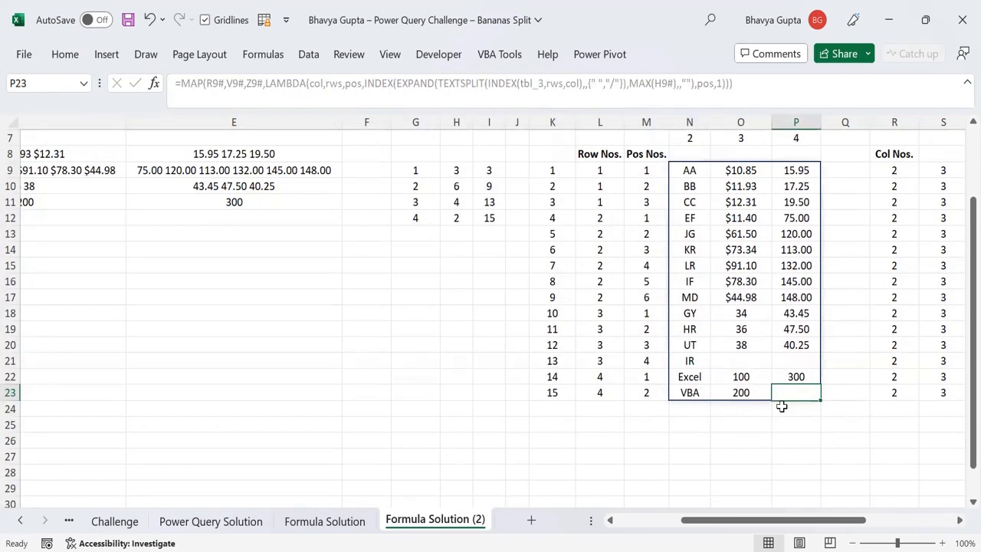
left_click(692, 170)
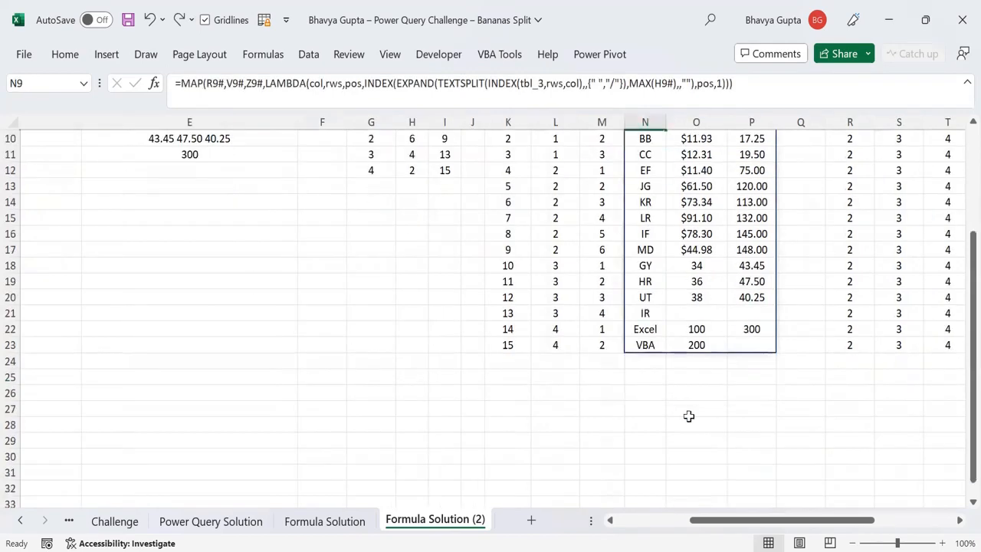
scroll(689, 416, "up", 3)
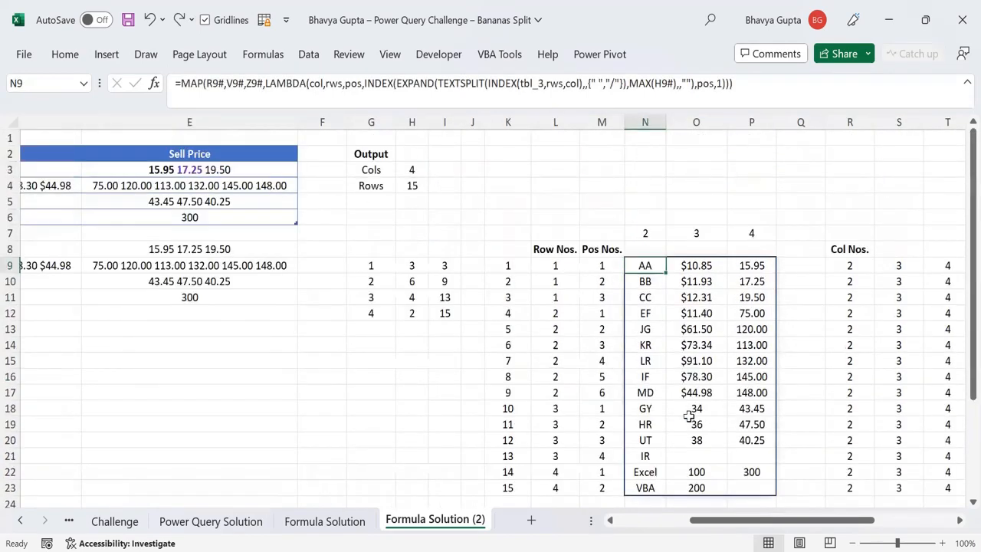
Insert a blank sheet row at row 8, between the source table and the DROP output
left_click_drag(732, 522, 678, 523)
left_click(146, 199)
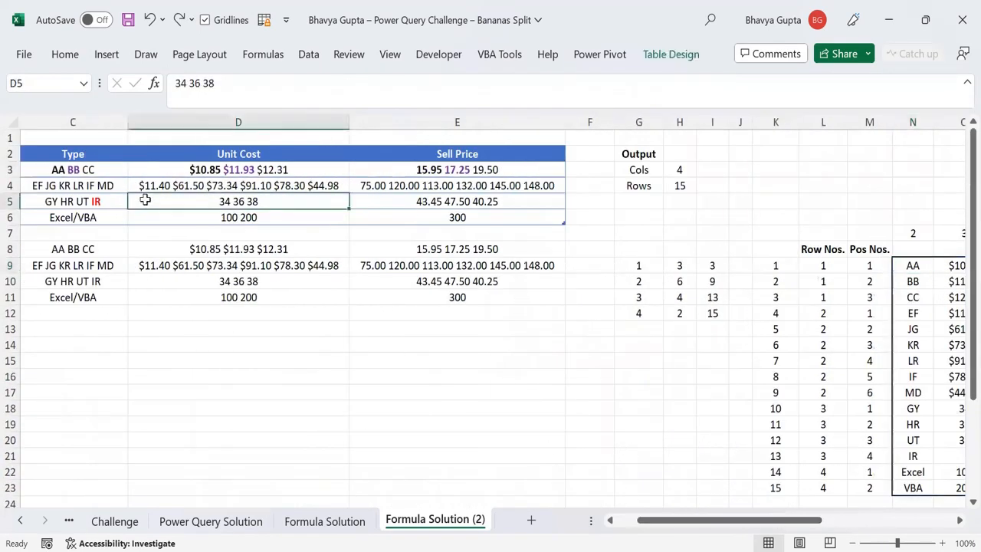
key("ctrl+a")
key("ctrl+a")
left_click(253, 219)
scroll(401, 283, "down", 1)
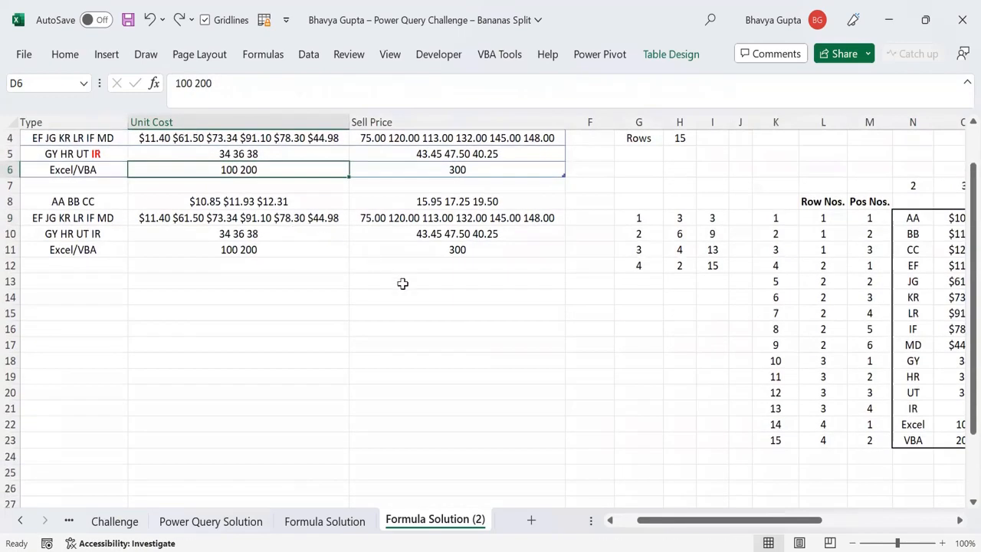
left_click(11, 201)
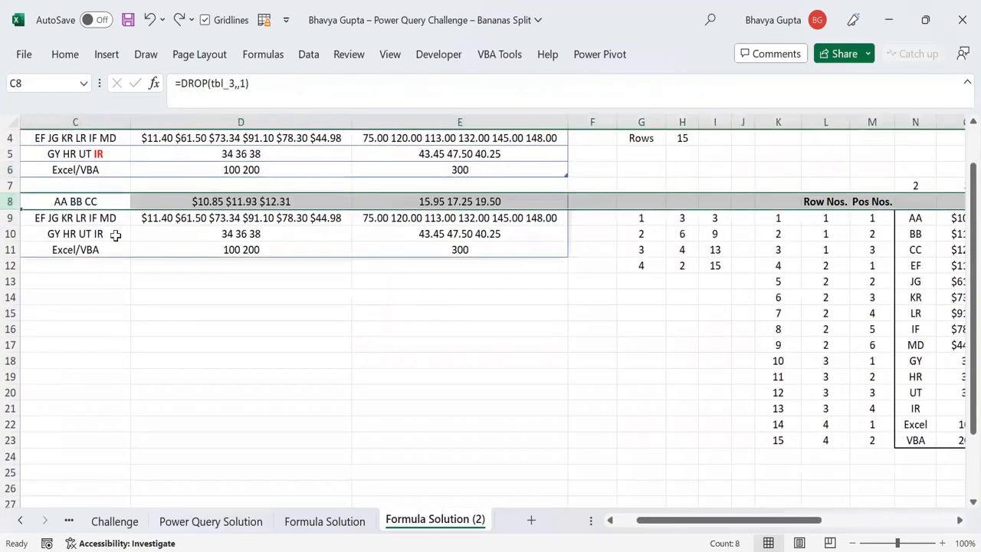
key("ctrl+shift+plus")
left_click(119, 188)
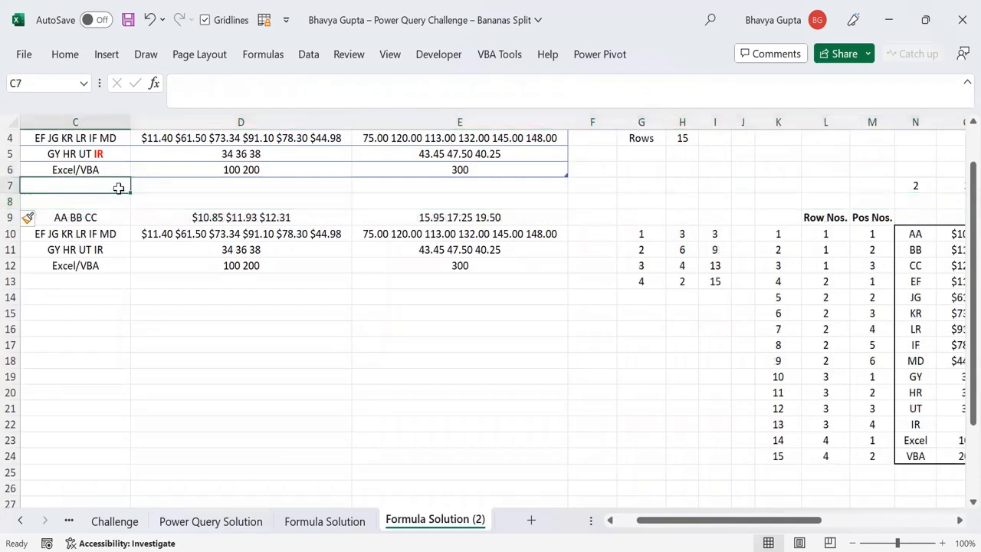
Add a new record to the source table by entering ID 790 in B7
key("Home")
left_click(119, 188)
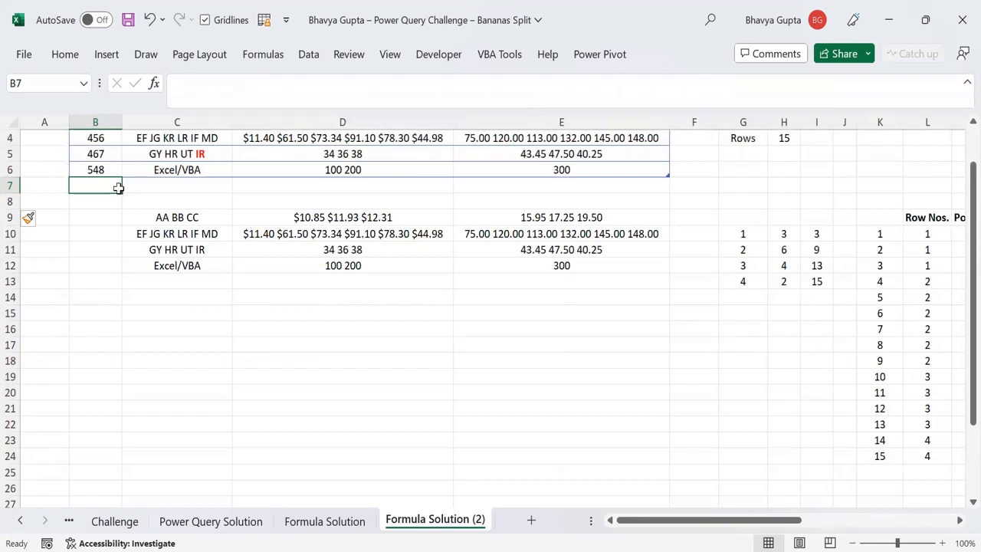
type("7")
key("Return")
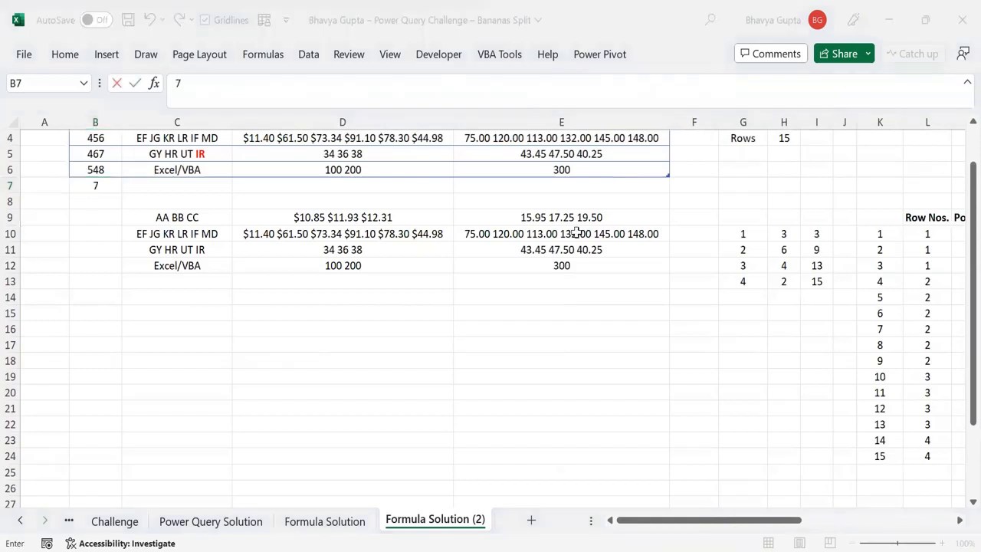
type("90")
key("Return")
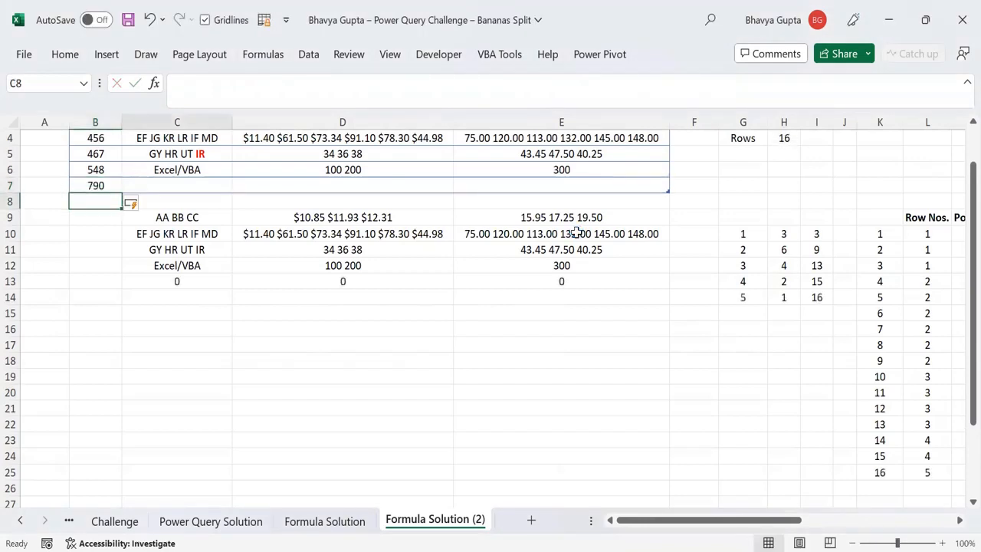
Enter "Python, R" as the Type of ID 790
key("Up")
key("Right")
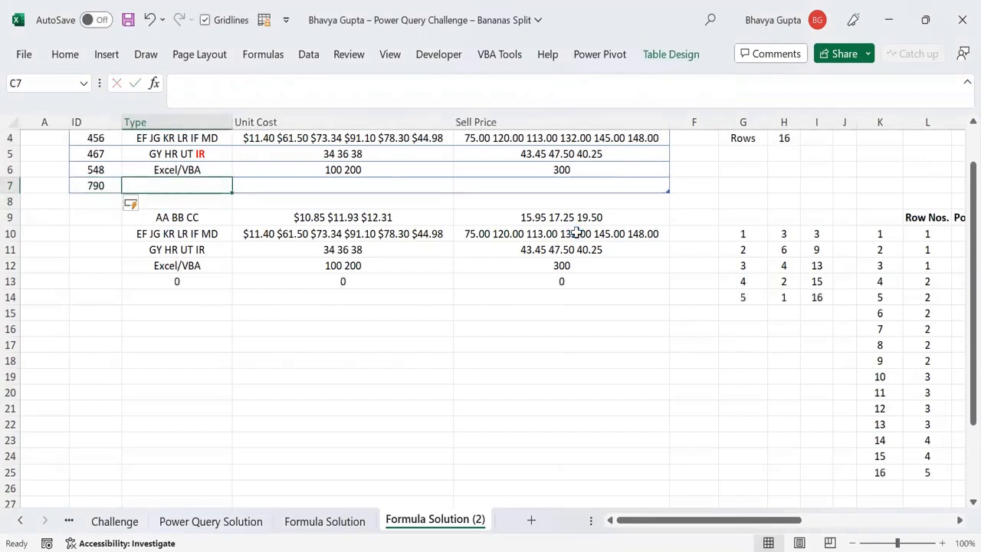
type("Pyt")
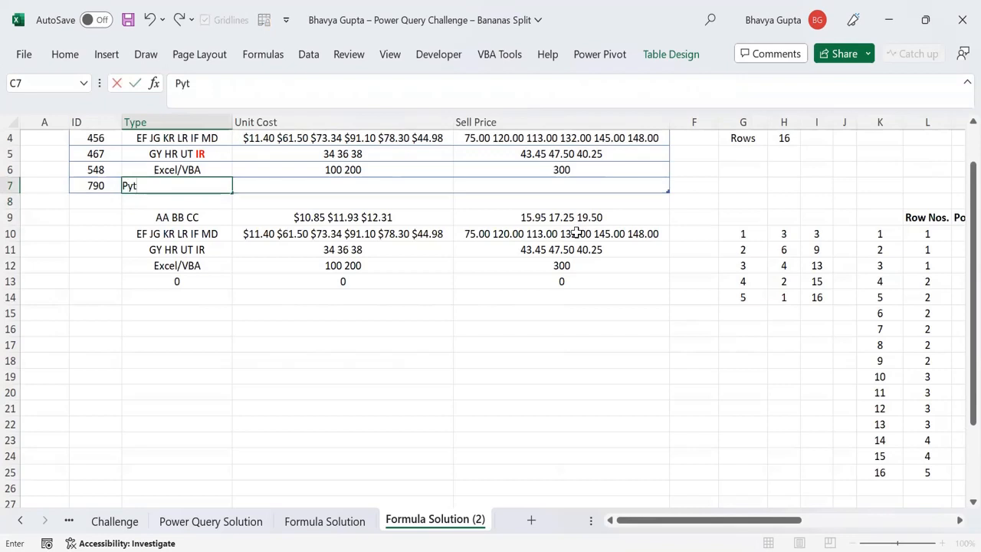
type("hon, R")
key("Tab")
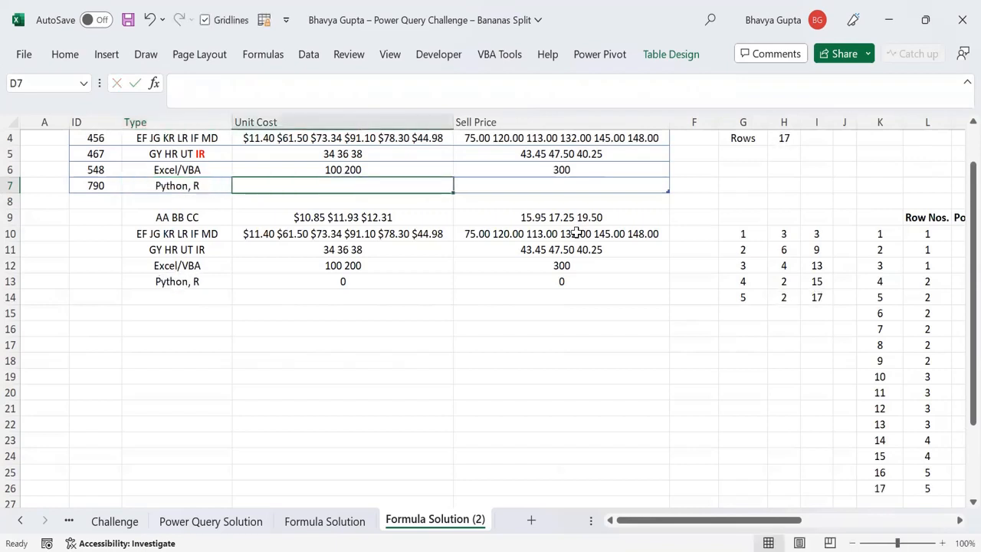
Enter 200,800,900 as the Unit Cost and 79 as the Sell Price of ID 790
type("2")
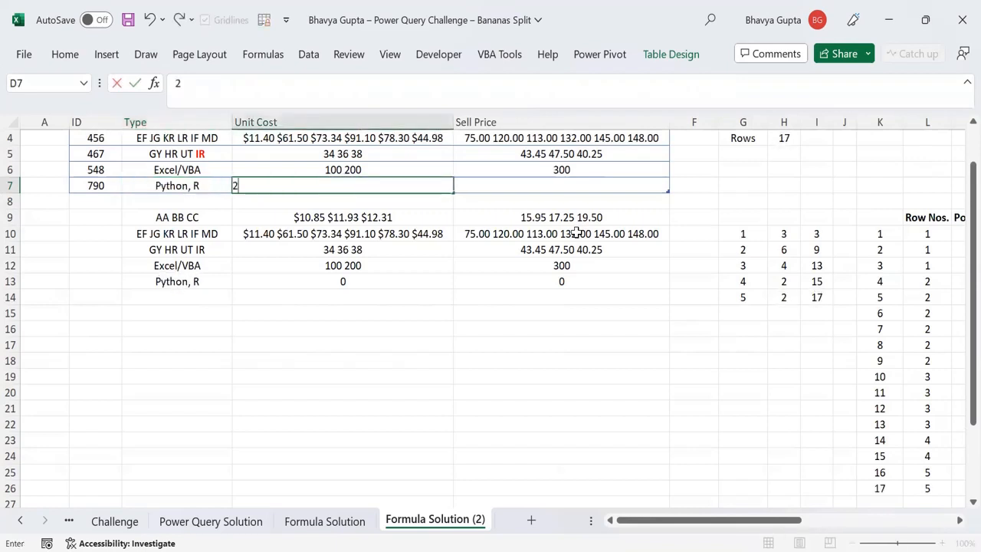
type("00,800,900")
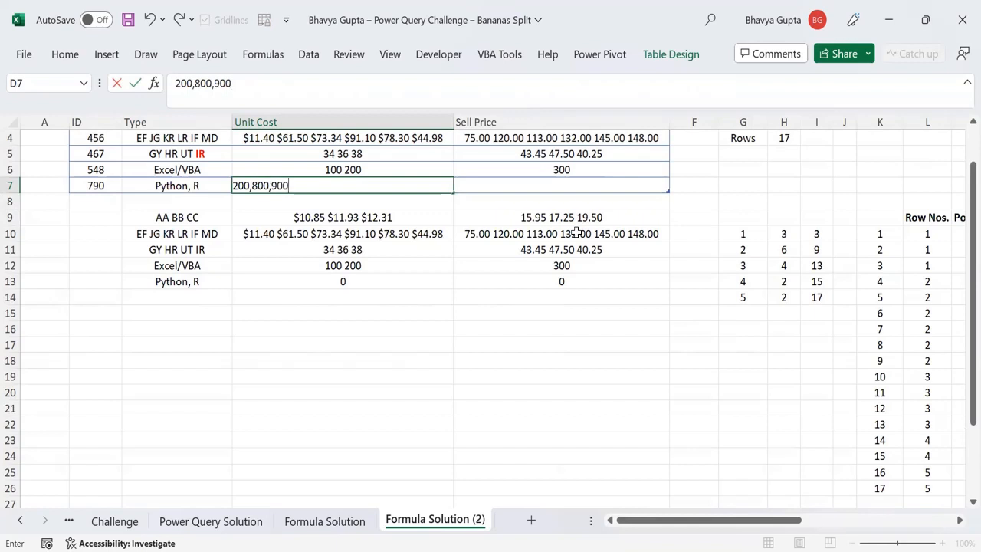
key("Tab")
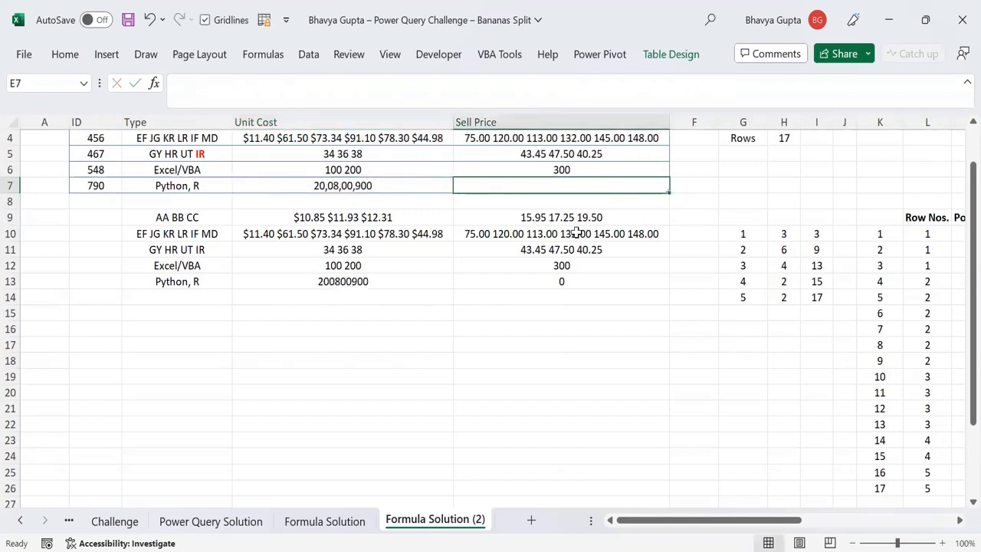
type("79")
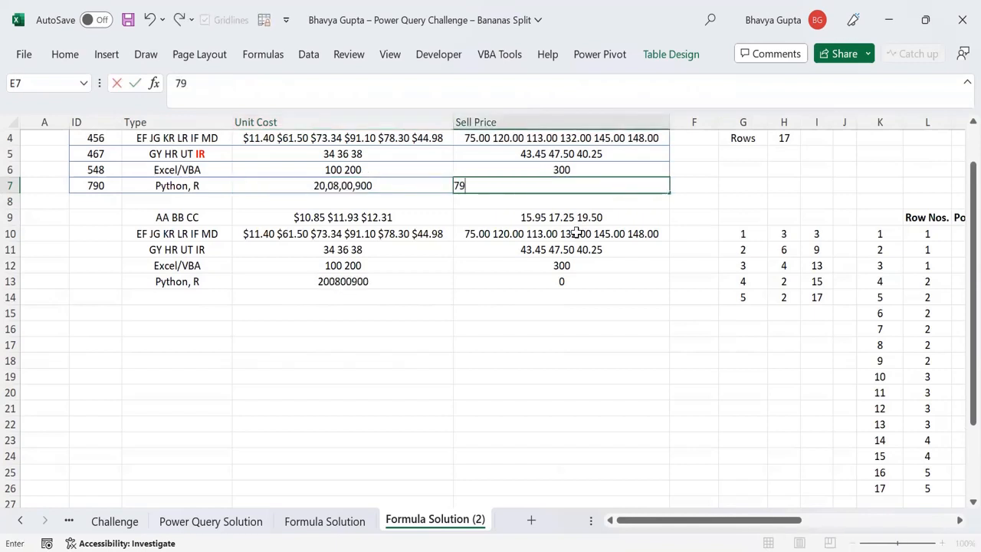
key("Return")
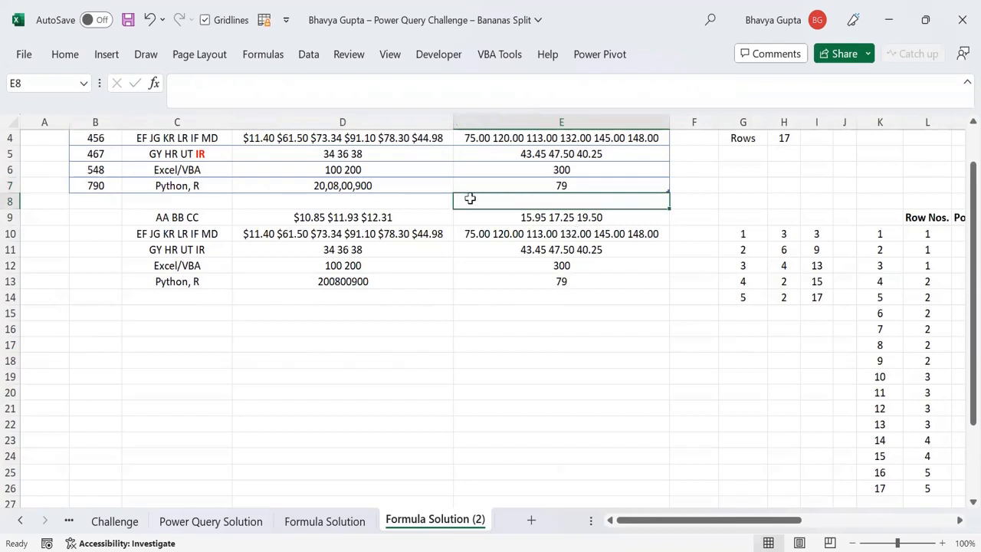
Correct the Unit Cost of ID 790 in D7 to read "200, 800 900"
left_click(335, 192)
double_click(330, 191)
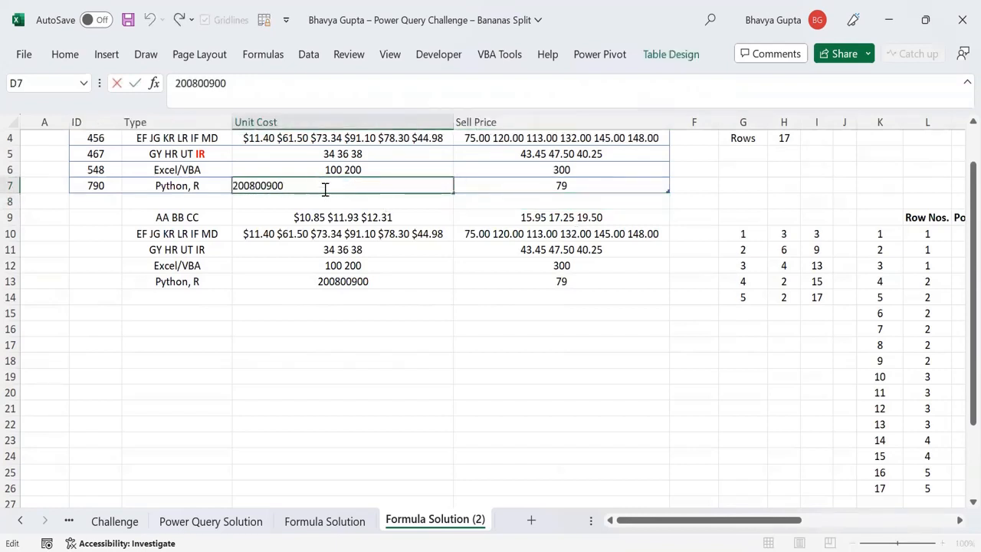
left_click(251, 186)
type(",")
left_click(273, 186)
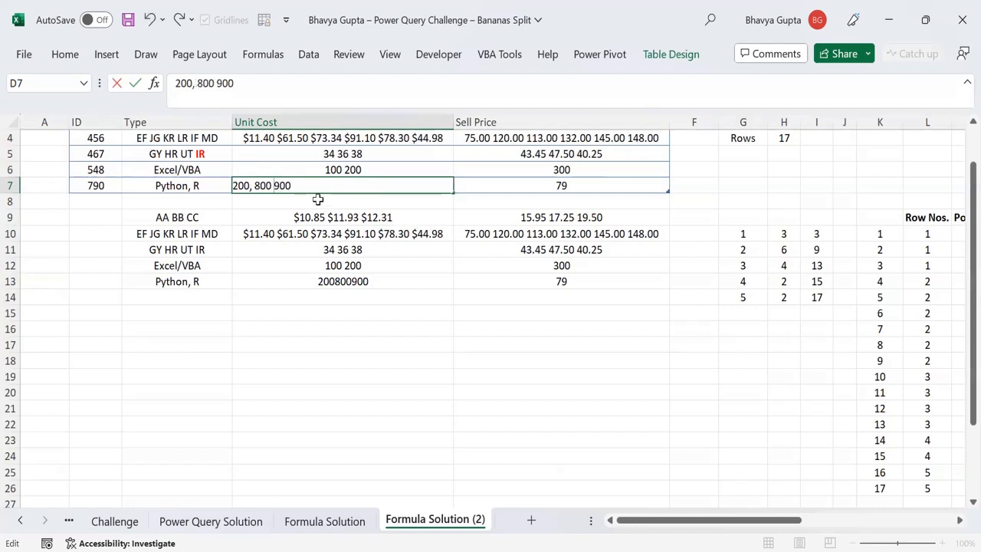
key("Return")
key("Up")
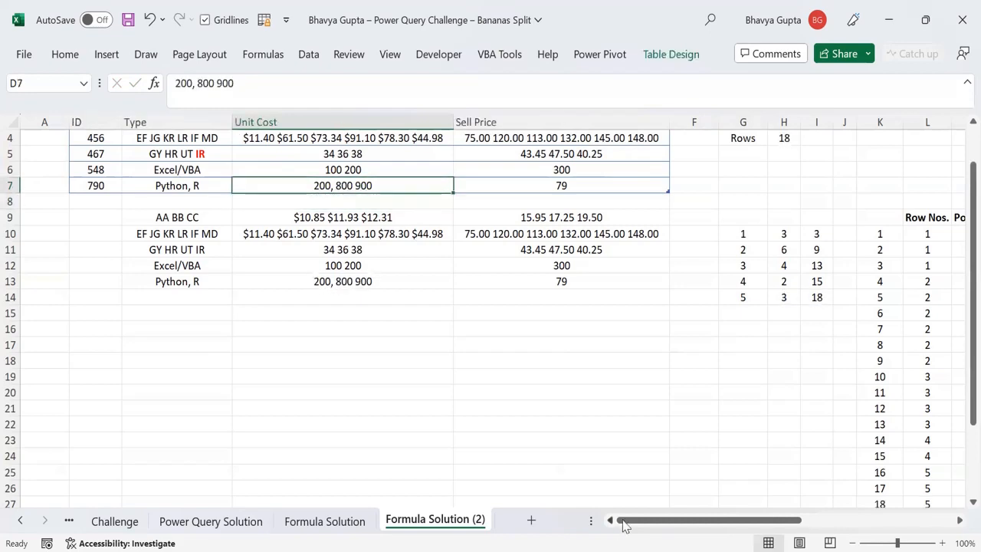
Add "," and ", " to the TEXTSPLIT row delimiters in the BYROW formula in H10, giving {" ","/",",",", "}
left_click_drag(625, 526, 703, 525)
scroll(673, 458, "down", 3)
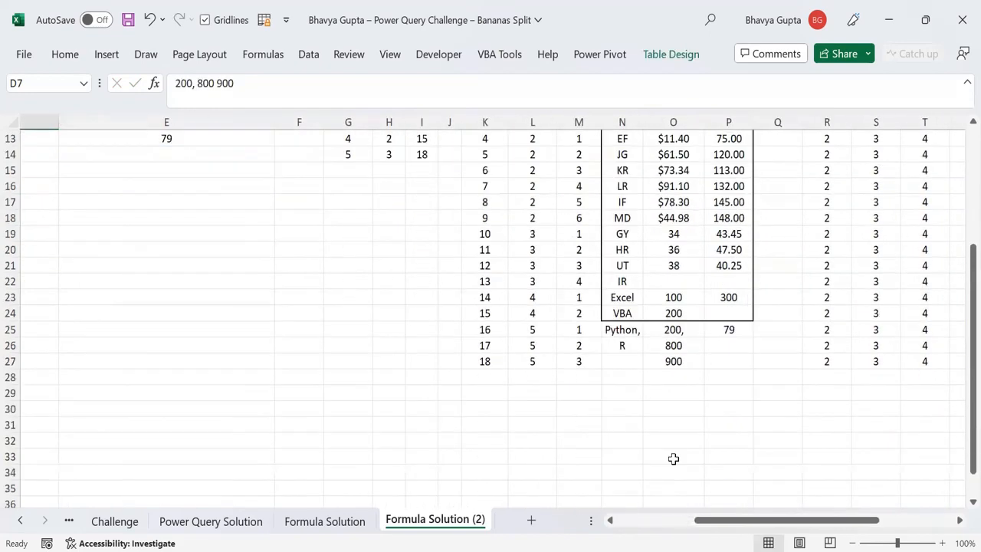
scroll(624, 394, "up", 3)
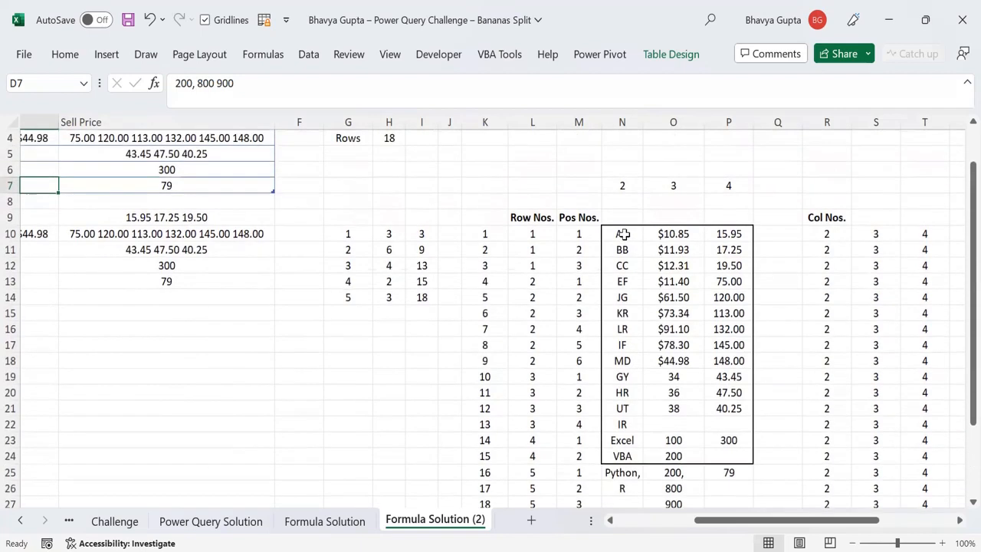
left_click(623, 235)
scroll(363, 263, "up", 3)
left_click(347, 281)
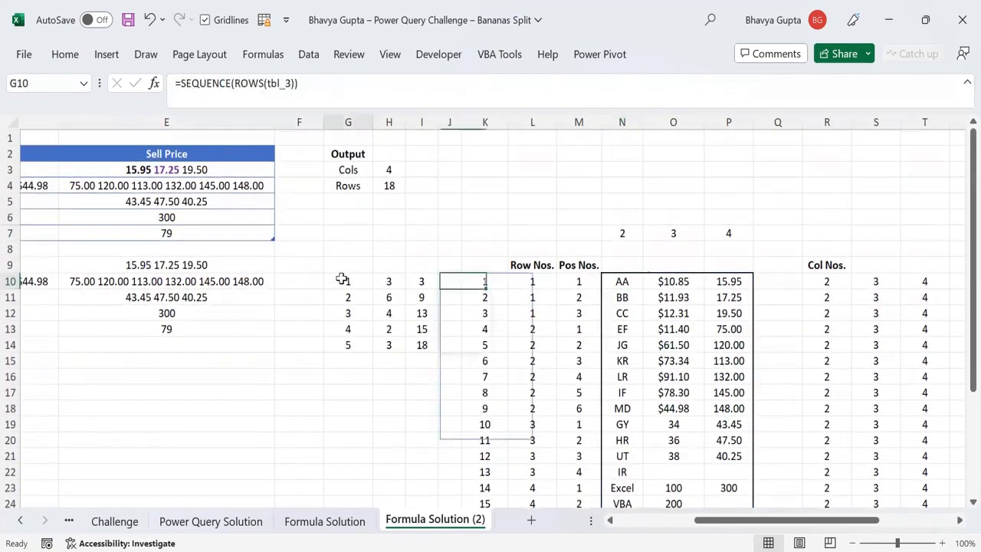
left_click(389, 281)
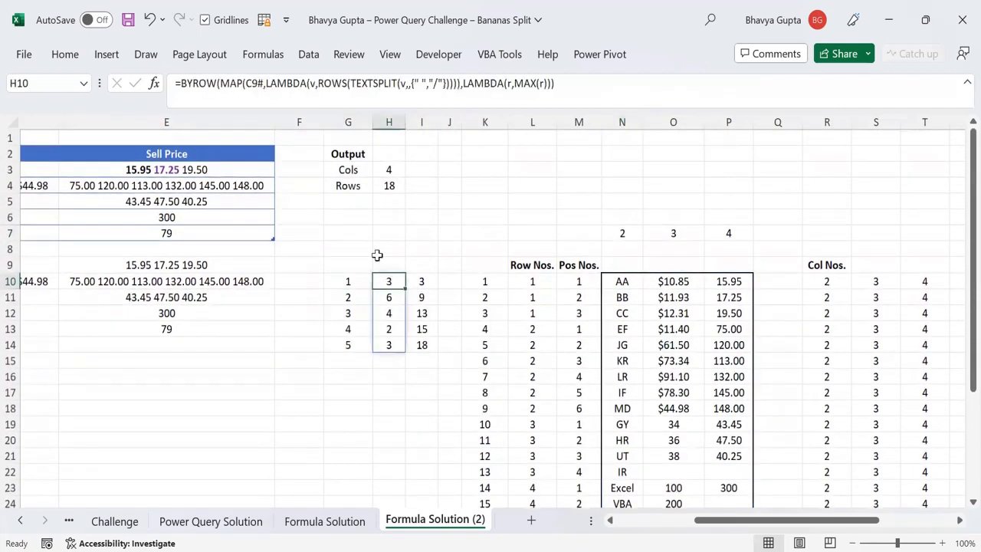
left_click(441, 85)
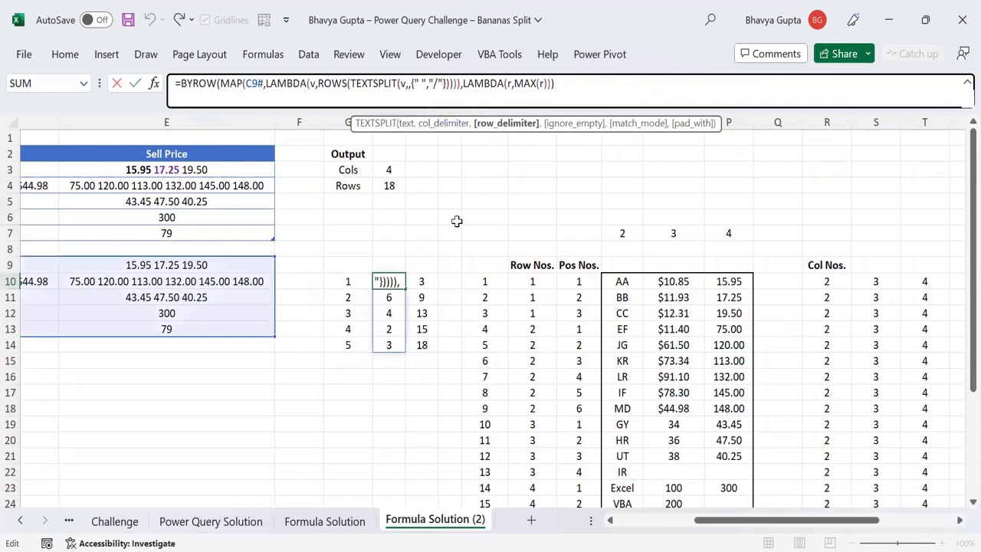
type(",{")
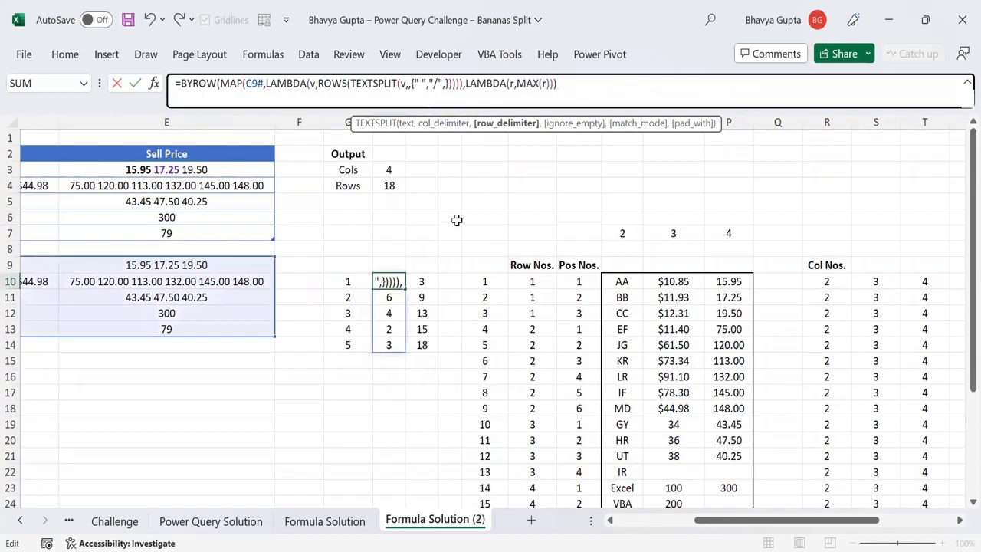
type("\" \",\"/")
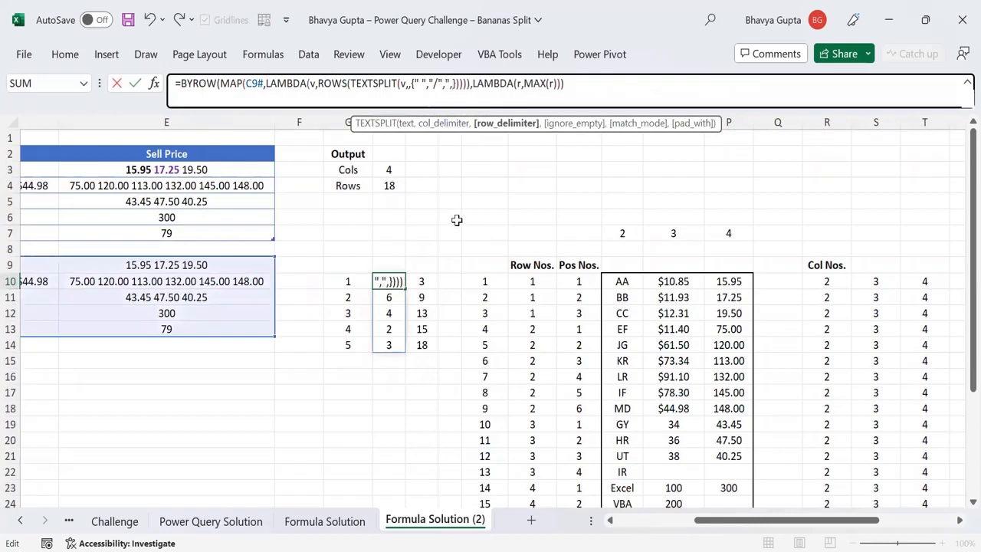
type("\",")
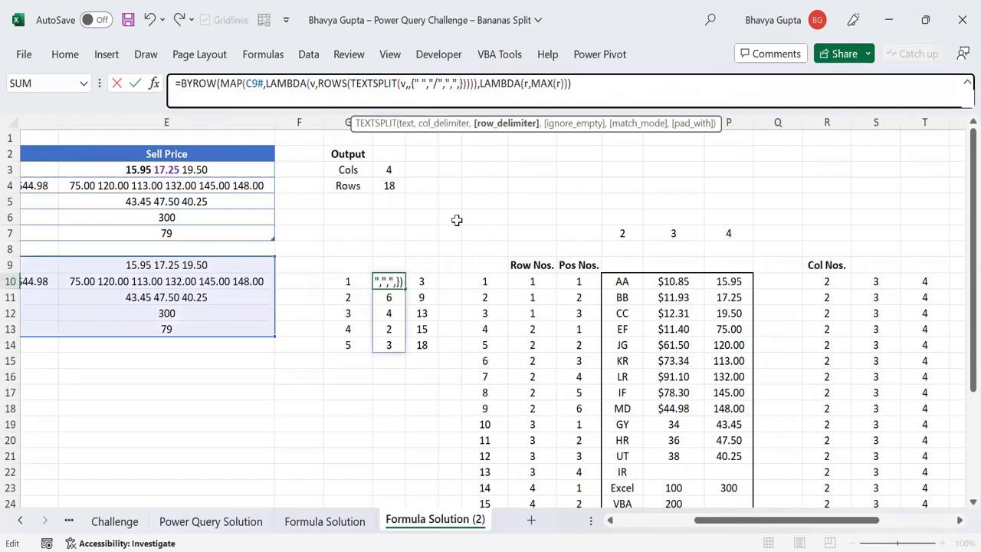
key("BackSpace")
type(",\" \"")
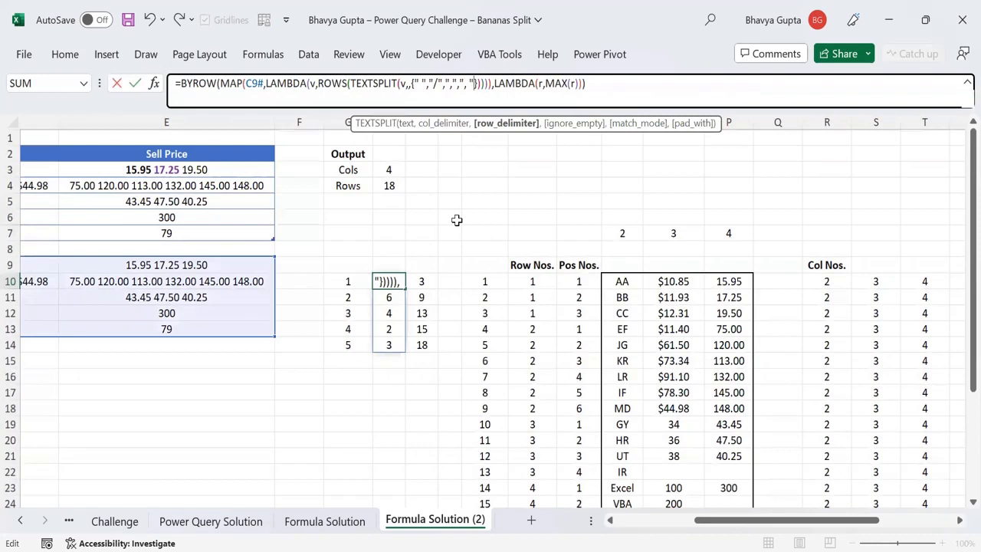
key("Return")
Extend the TEXTSPLIT row delimiters of the MAP formula in N10 to {" ","/",",",", "}
key("Up")
key("Right")
key("Right")
key("Right")
key("Right")
key("Right")
key("Right")
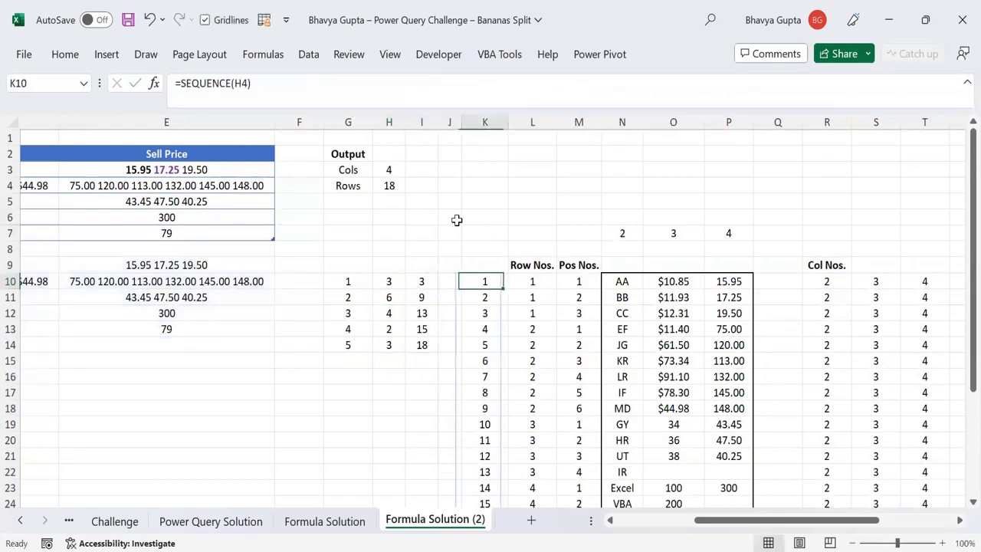
key("Left")
key("Left")
key("Left")
key("Right")
key("Right")
key("Right")
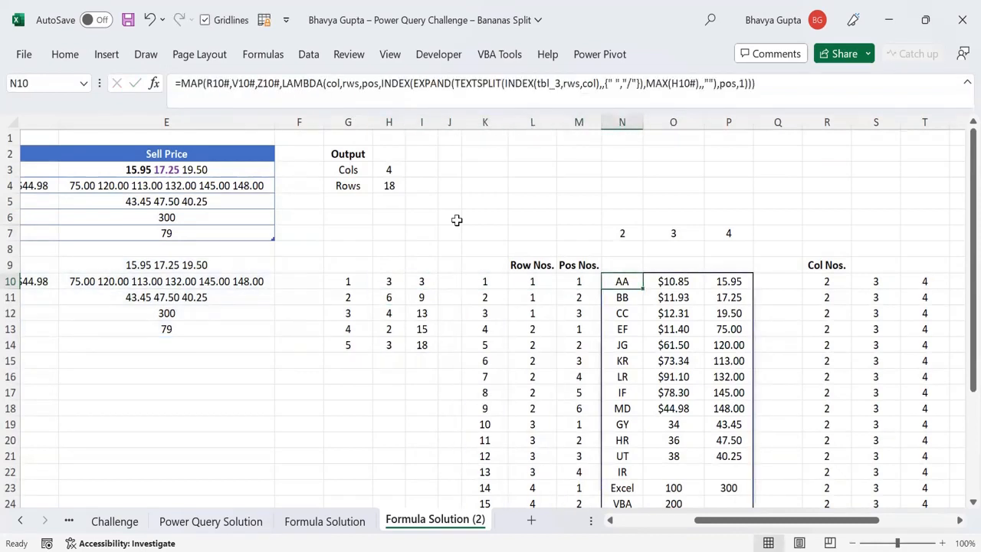
left_click(635, 84)
type(",\",\"")
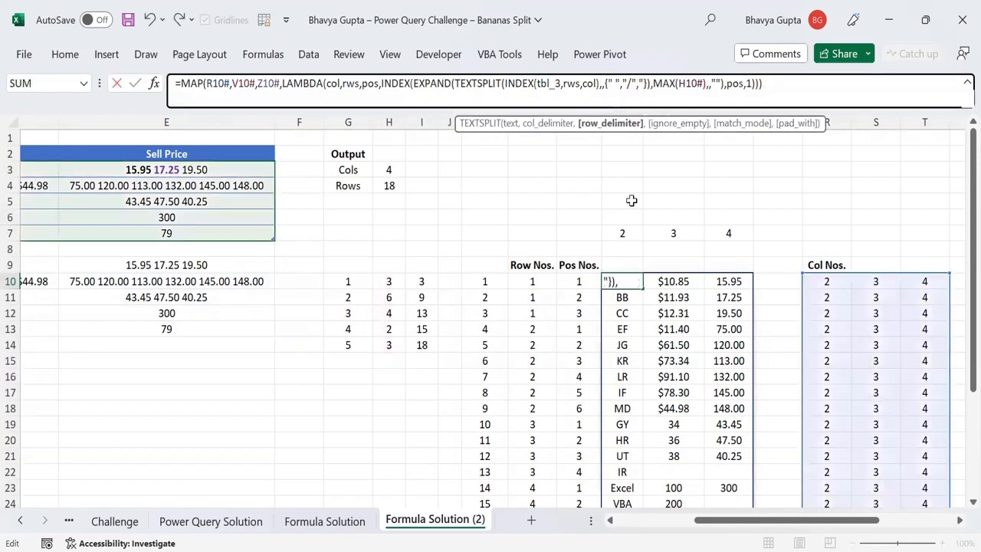
key("BackSpace")
type("\",")
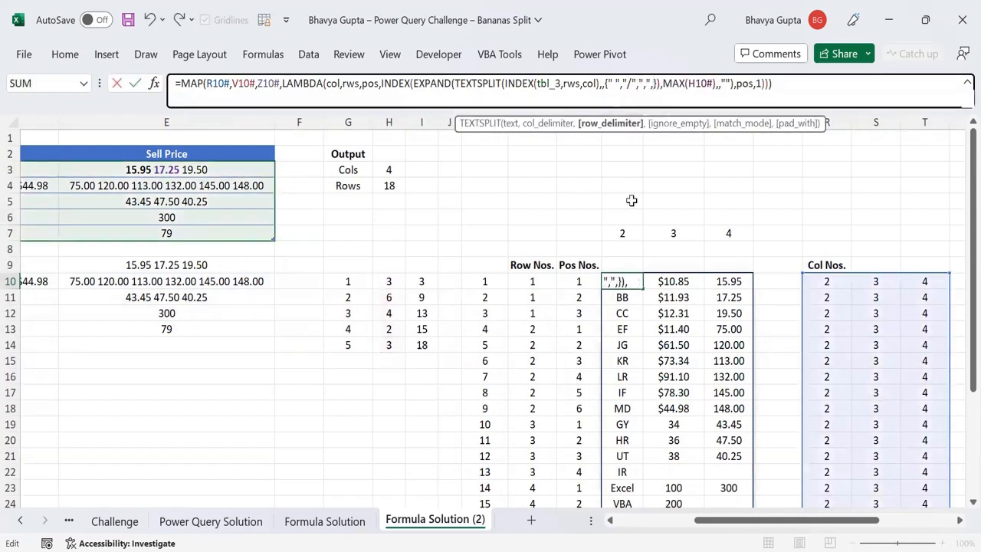
type("\" \"")
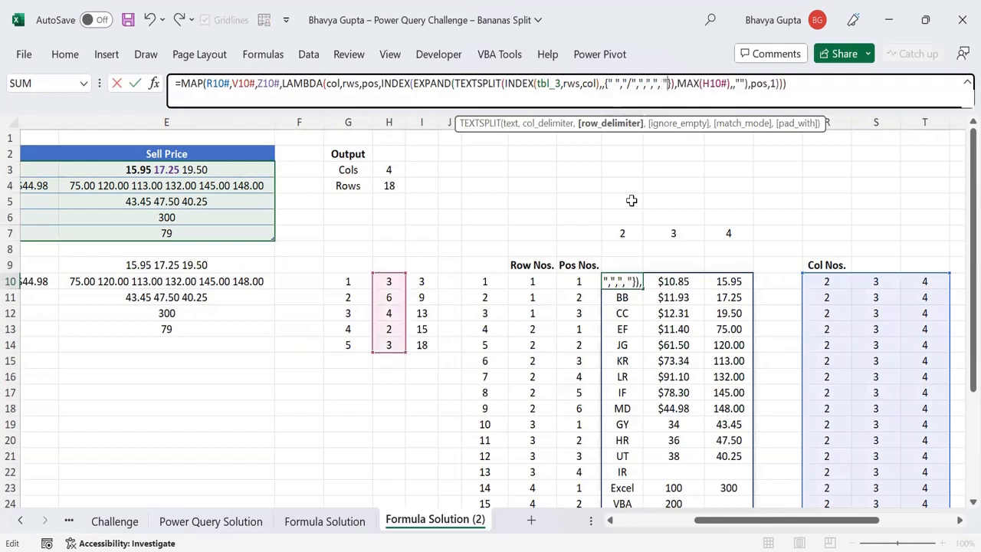
key("ctrl+Return")
Check the split rows of the new record in N25:P27 against its Unit Cost in D7
scroll(667, 330, "down", 2)
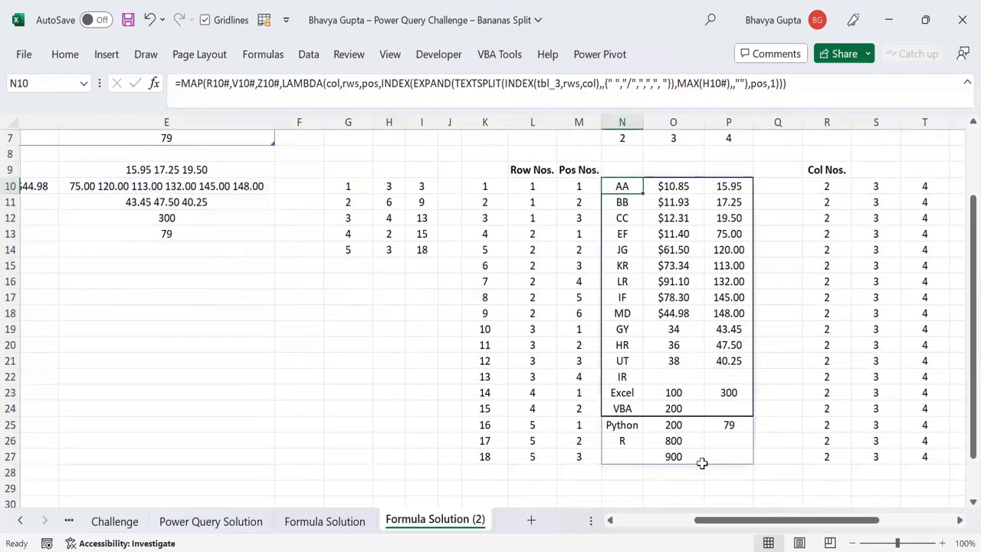
left_click(623, 424)
left_click_drag(627, 425, 711, 458)
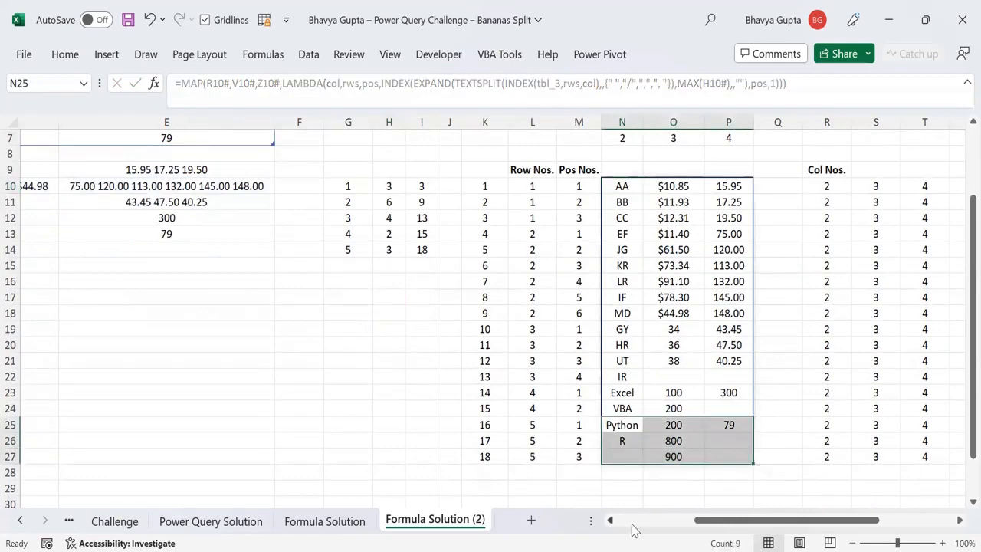
mouse_move(707, 524)
left_mouse_down()
mouse_move(629, 524)
mouse_move(750, 527)
mouse_move(694, 524)
left_mouse_up()
scroll(345, 322, "up", 2)
left_click(285, 233)
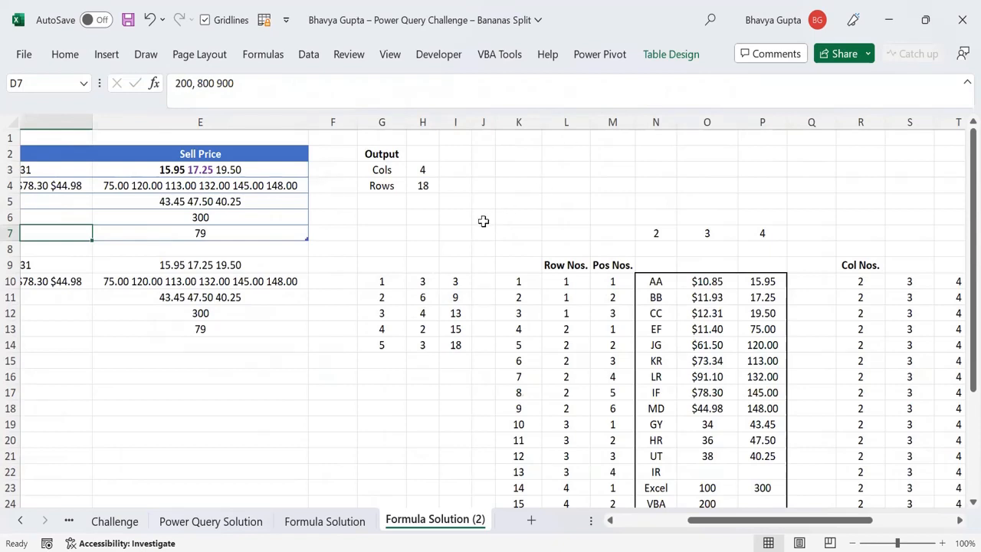
Examine the MAP formula in N10 and the helper formulas in G10, H10, I10 and K10
left_click(392, 122)
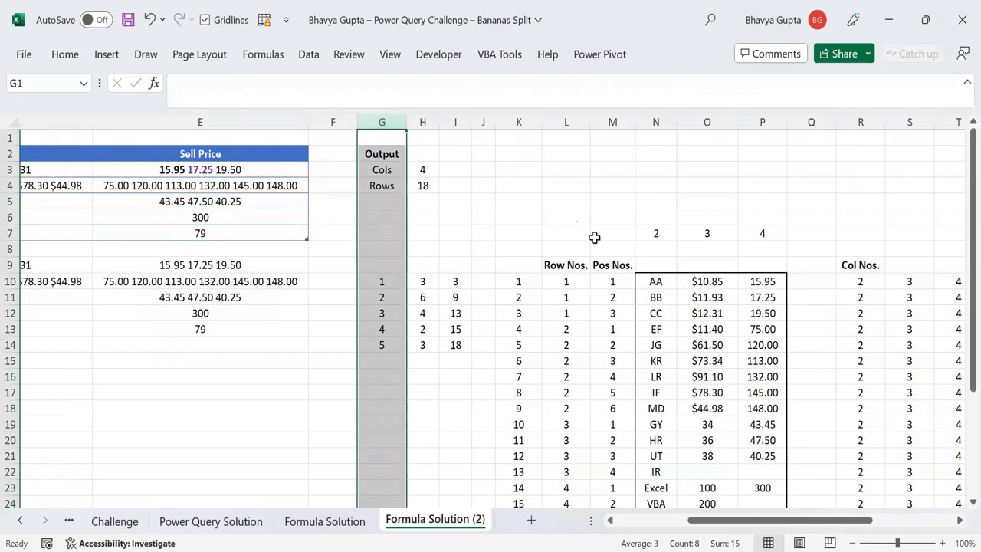
left_click(650, 281)
scroll(521, 324, "down", 2)
scroll(520, 327, "up", 2)
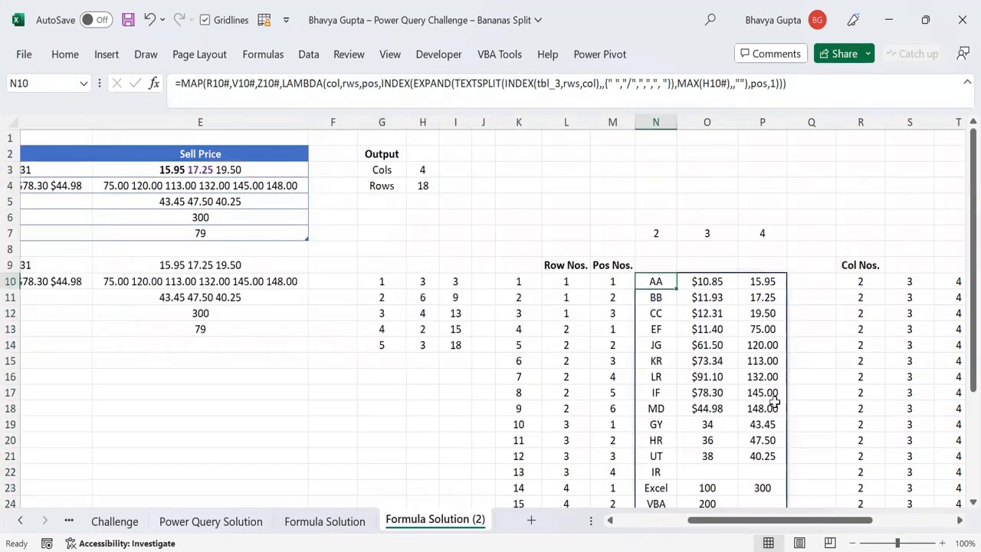
left_click(390, 280)
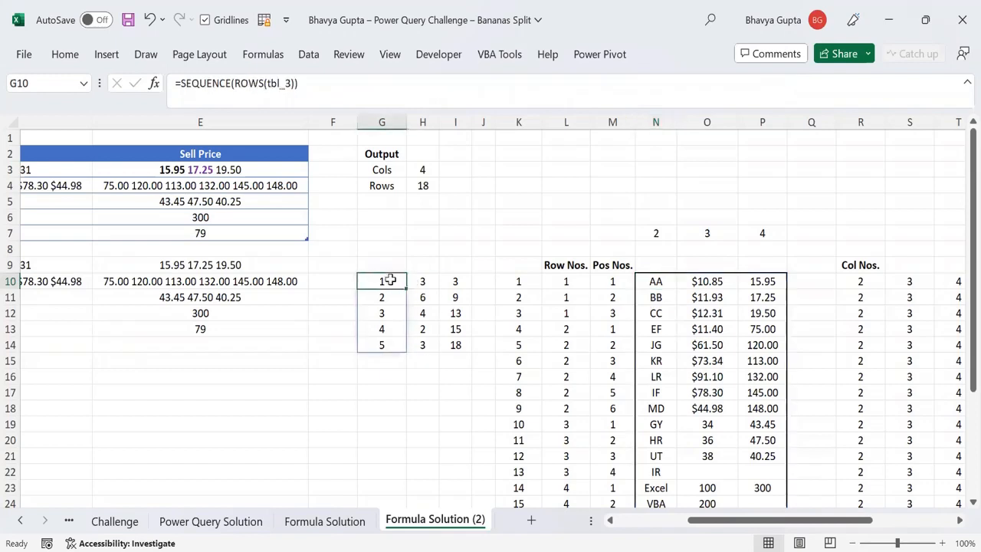
left_click(434, 291)
left_click(427, 281)
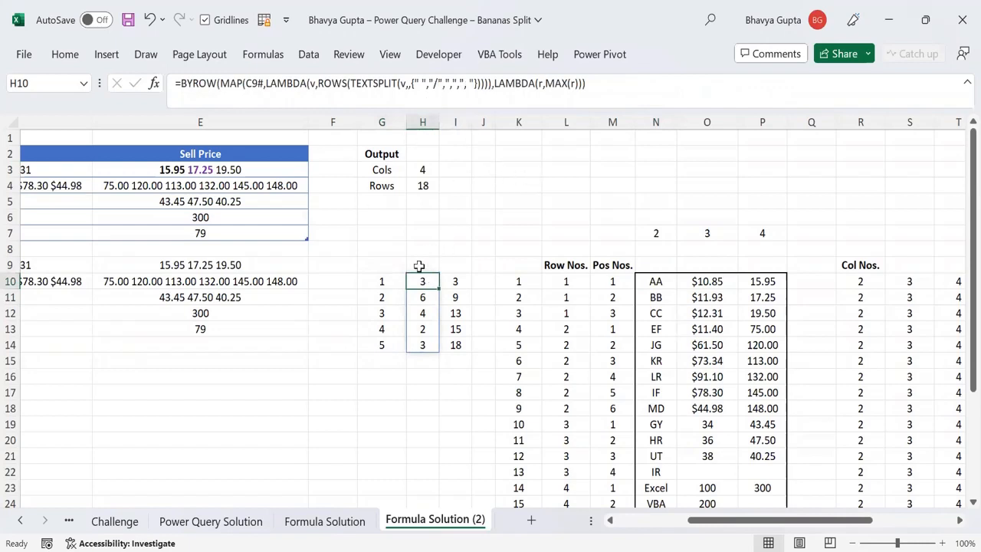
left_click(469, 286)
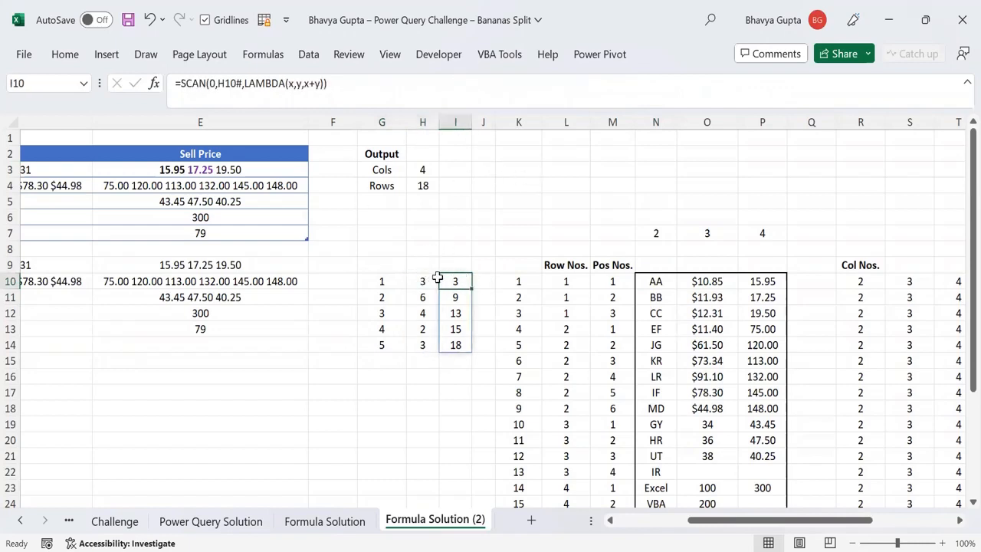
left_click(381, 280)
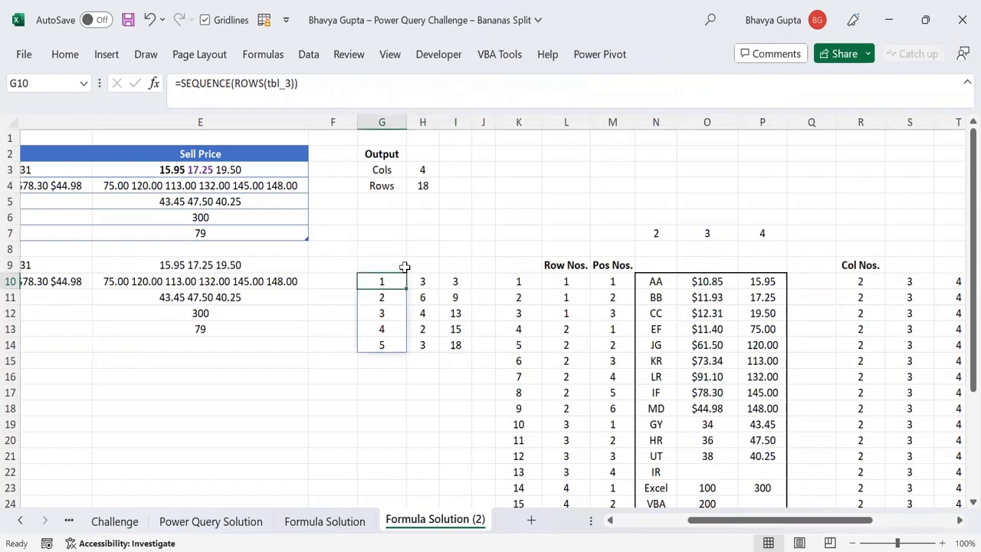
left_click(529, 283)
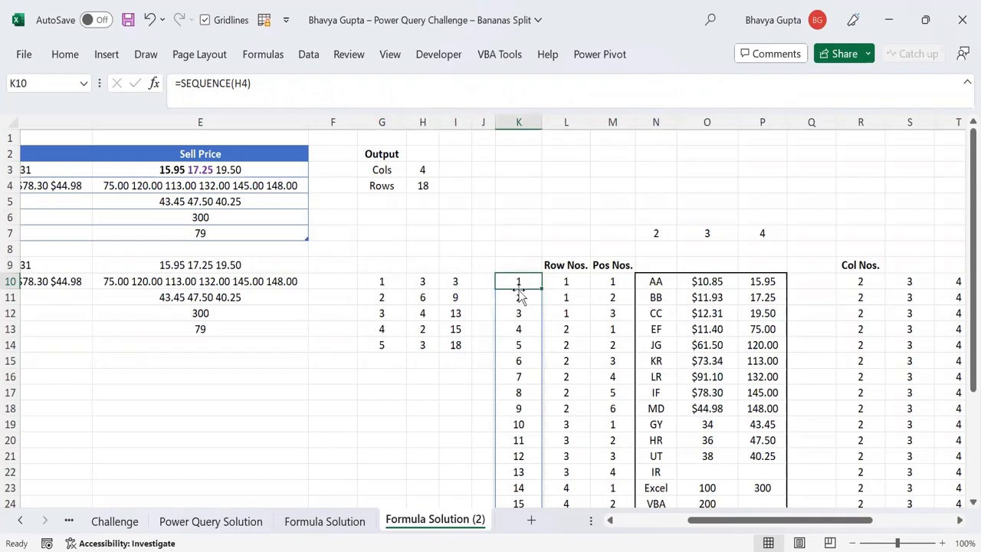
left_click(464, 282)
left_click(391, 282)
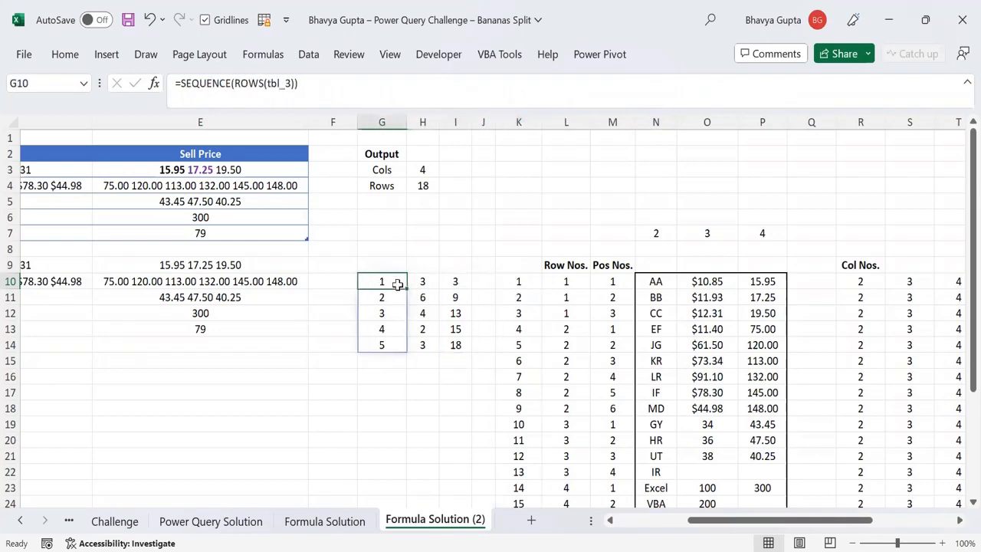
Insert a blank sheet column at G and add a "Nos." column to the source table in F with values 1, 2, 3, 4 and 1
left_click(376, 120)
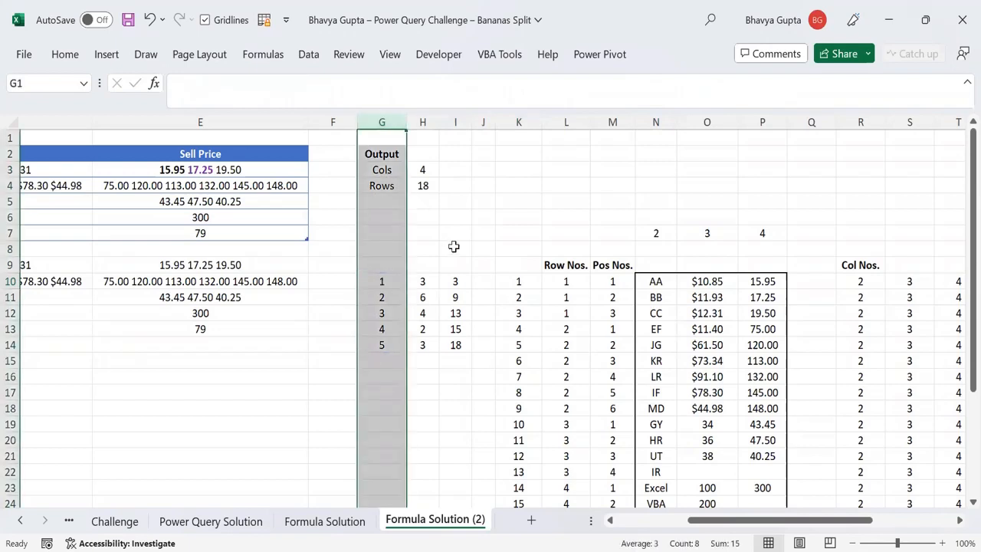
key("ctrl+plus")
key("Down")
key("Left")
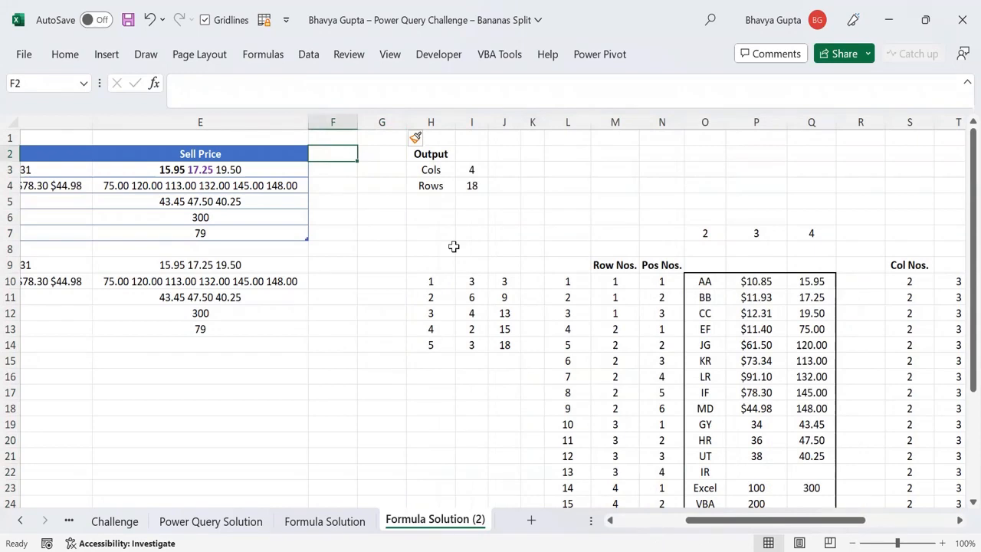
type("Nos.")
key("Return")
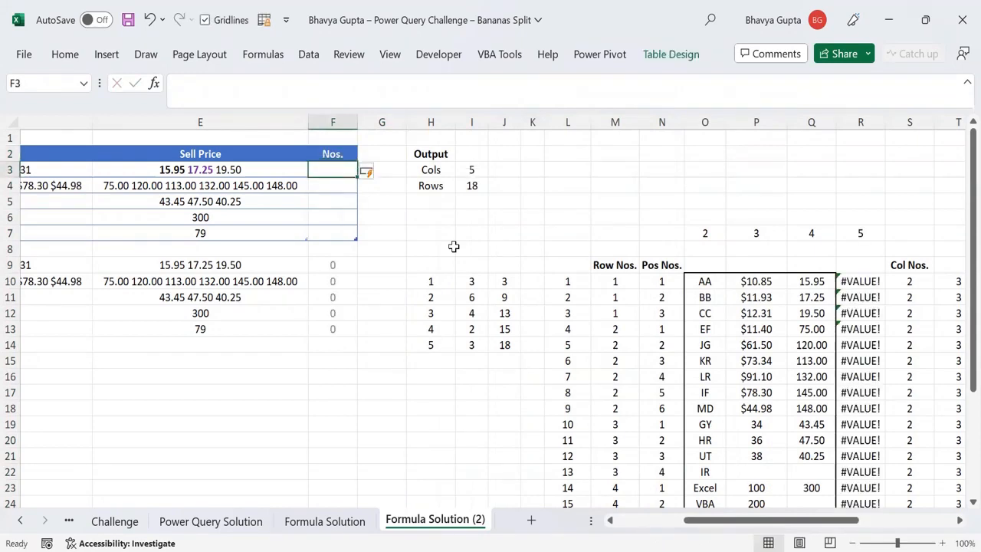
type("1")
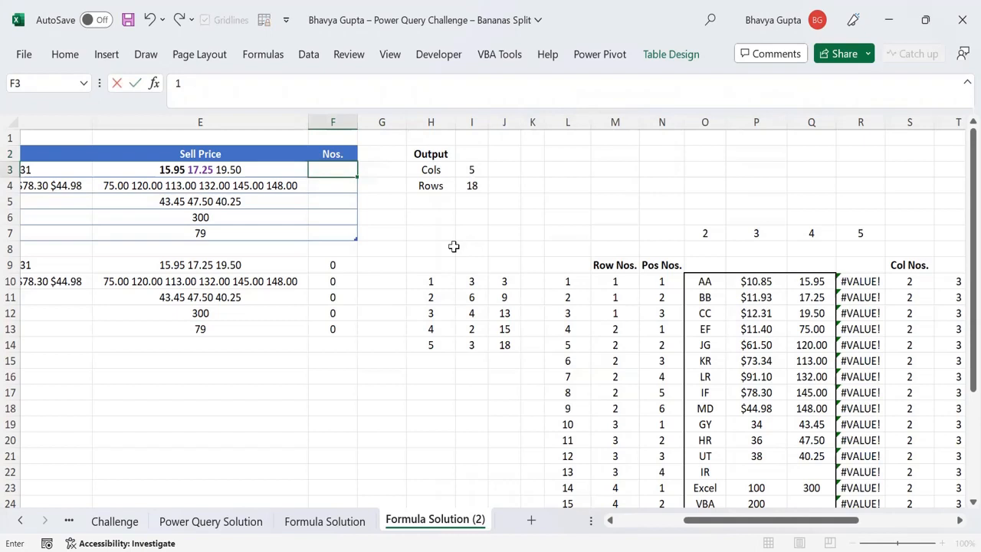
key("Return")
Compare the spilled output starting at O10, including its added column R, with the Nos. values in F3:F7
left_click(740, 281)
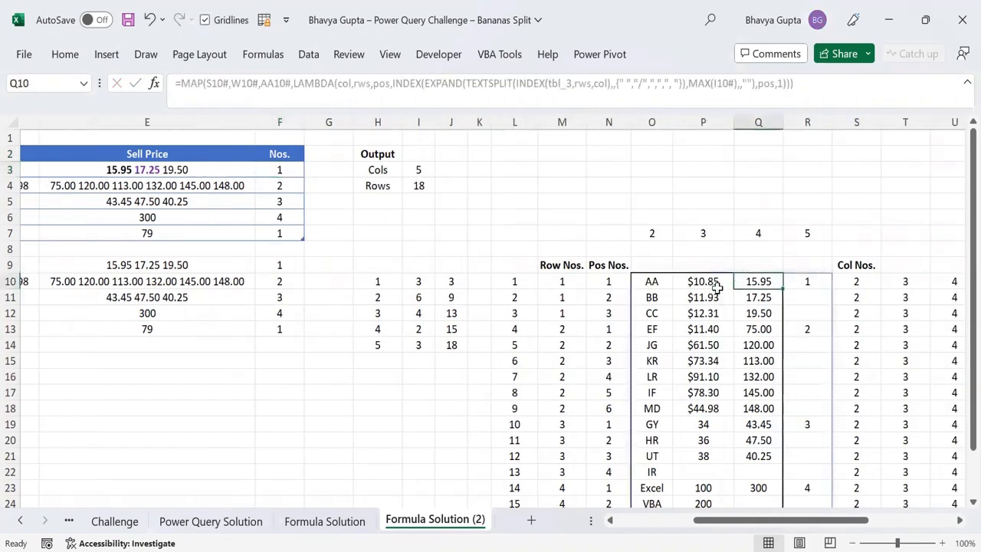
left_click(653, 284)
left_click(282, 159)
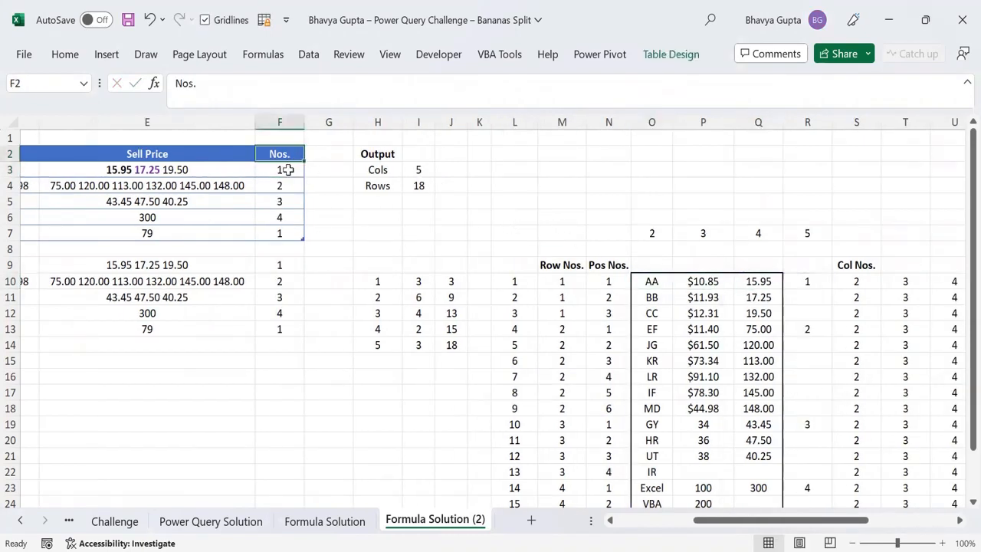
left_click(283, 173)
left_click_drag(288, 191, 288, 234)
left_click(813, 282)
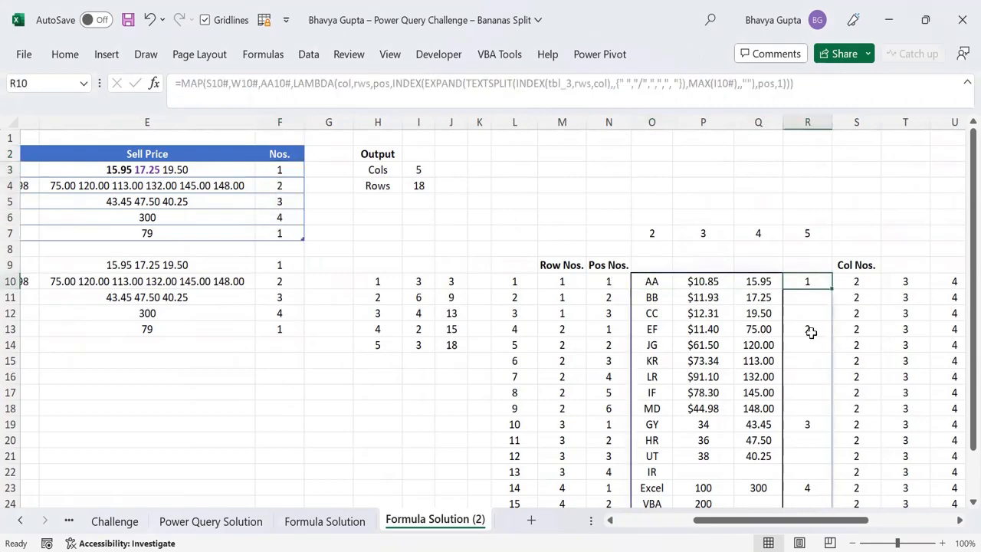
Examine the spilled values in column R and the MAP formula in O10 against the source table's columns
scroll(811, 331, "down", 5)
left_click(807, 295)
scroll(808, 285, "up", 4)
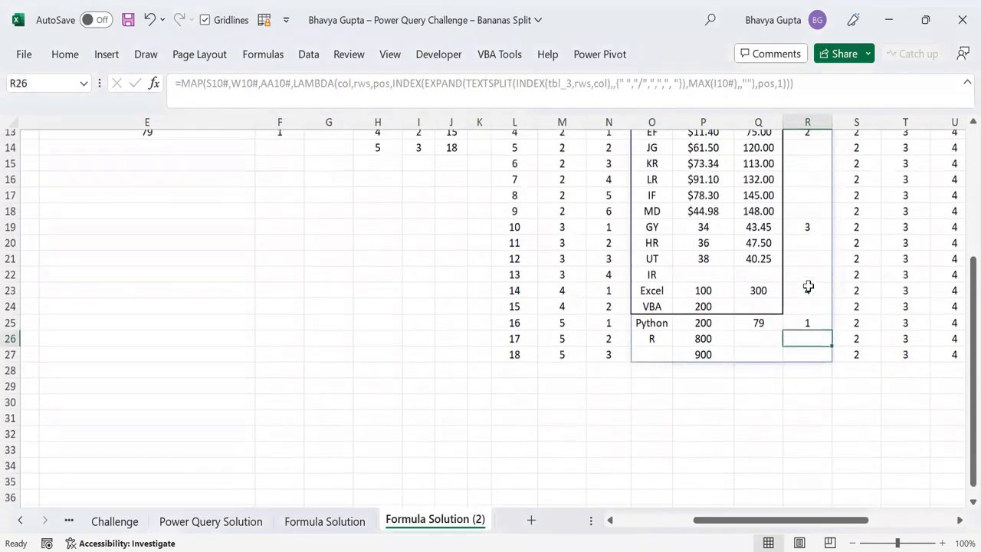
scroll(808, 285, "up", 1)
left_click(808, 282)
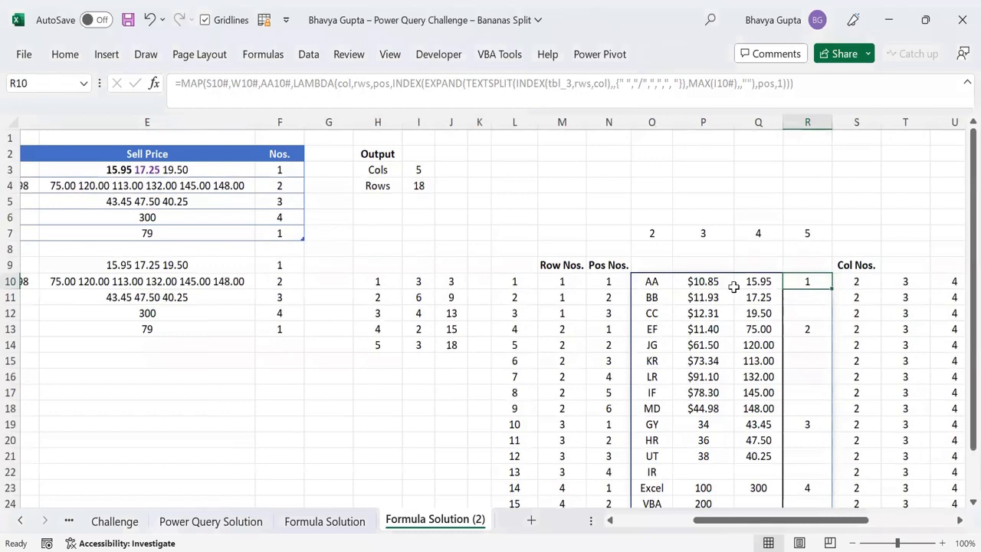
left_click(636, 281)
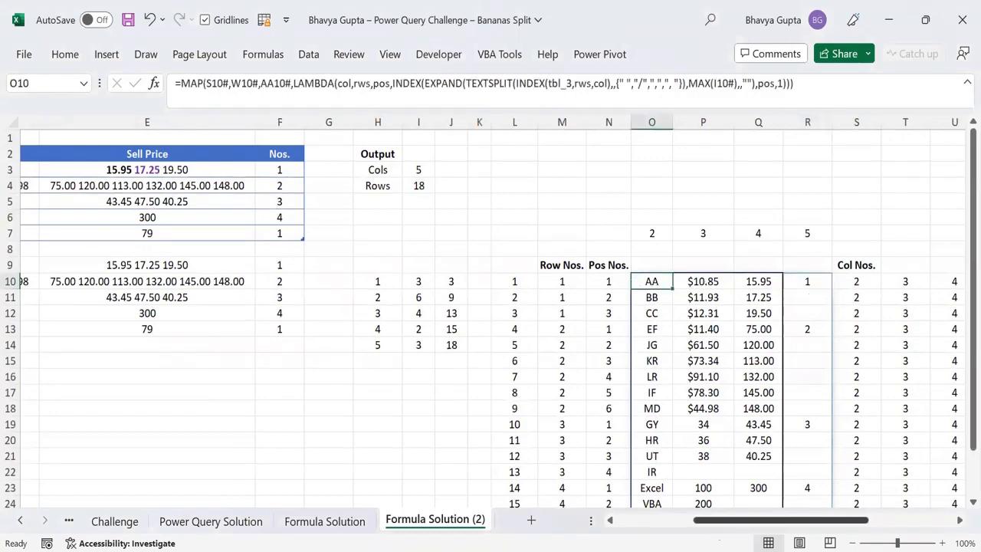
left_click_drag(736, 521, 328, 369)
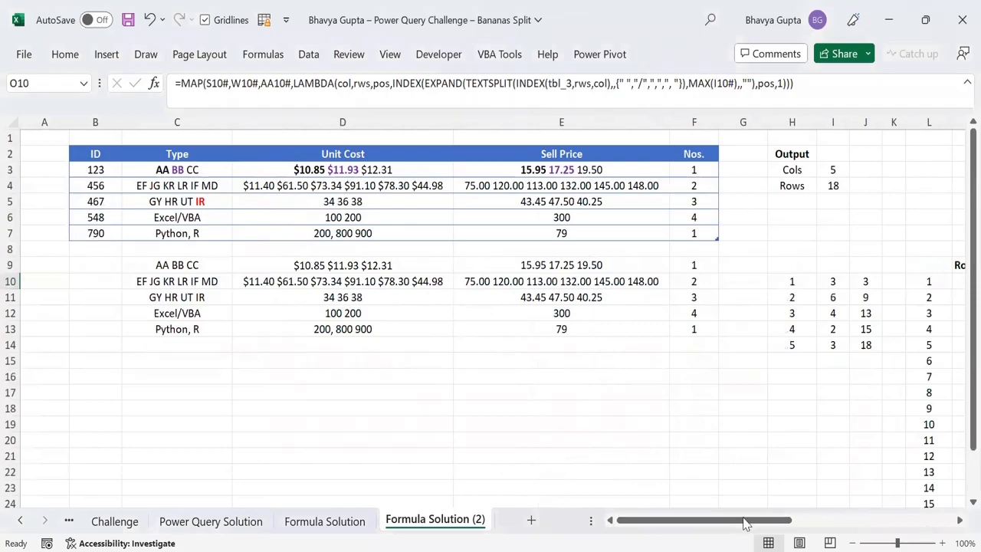
left_click_drag(745, 521, 865, 521)
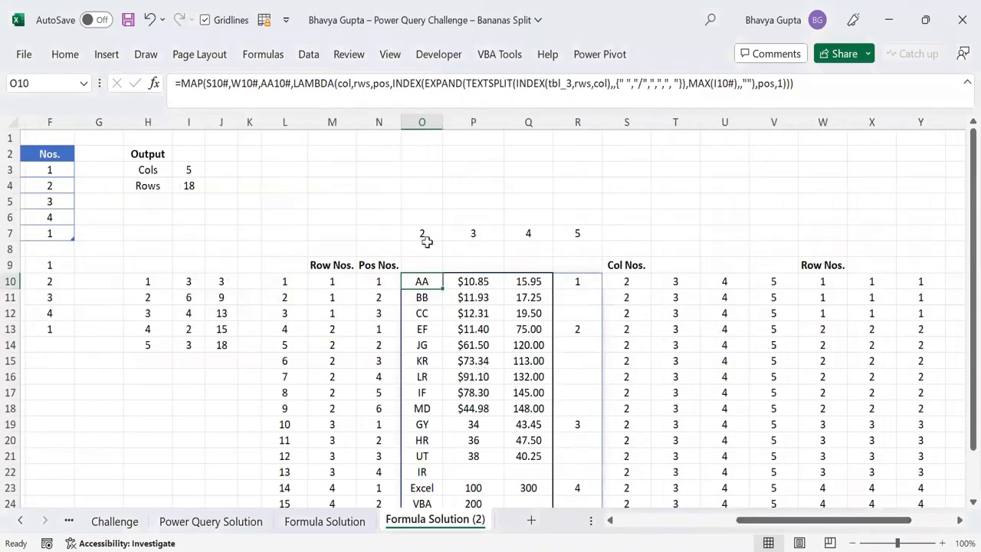
Insert a blank sheet column at O, between the Pos Nos. column and the spilled output
left_click(417, 122)
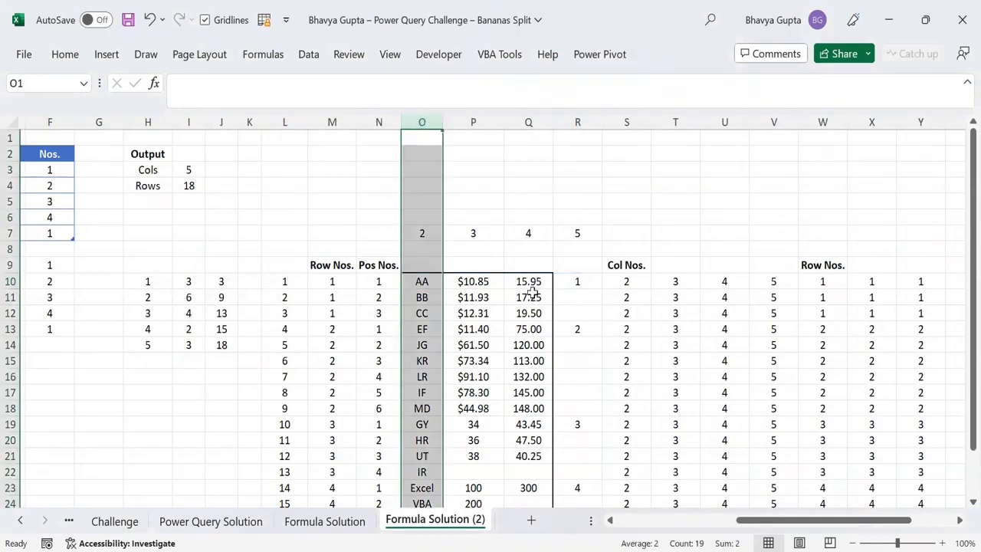
key("ctrl+shift+plus")
left_click(434, 282)
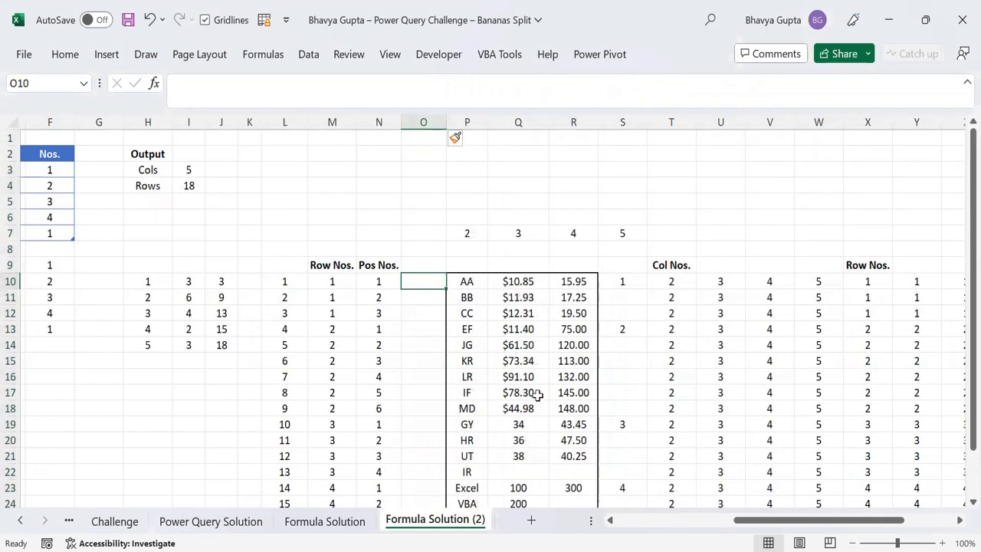
left_click_drag(332, 281, 332, 492)
left_click(427, 220)
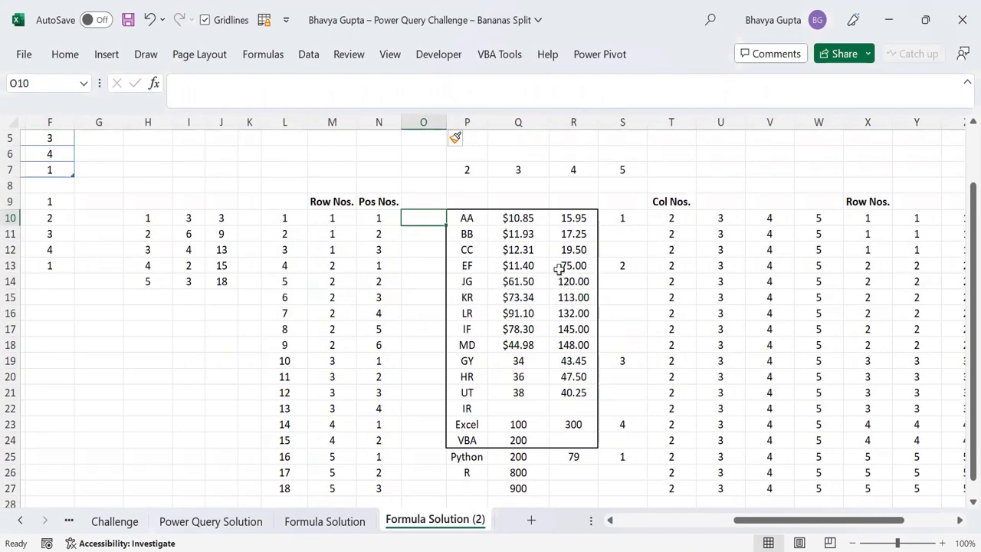
Clear the old border from P10:R24 and apply a thick outside border around O10:S27
left_click(469, 220)
left_click_drag(469, 220, 575, 440)
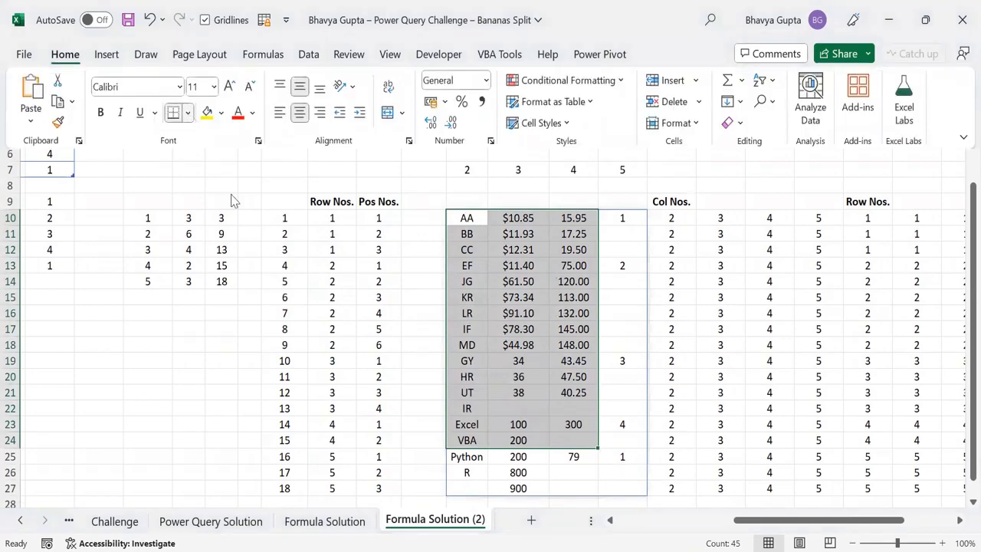
left_click(465, 222)
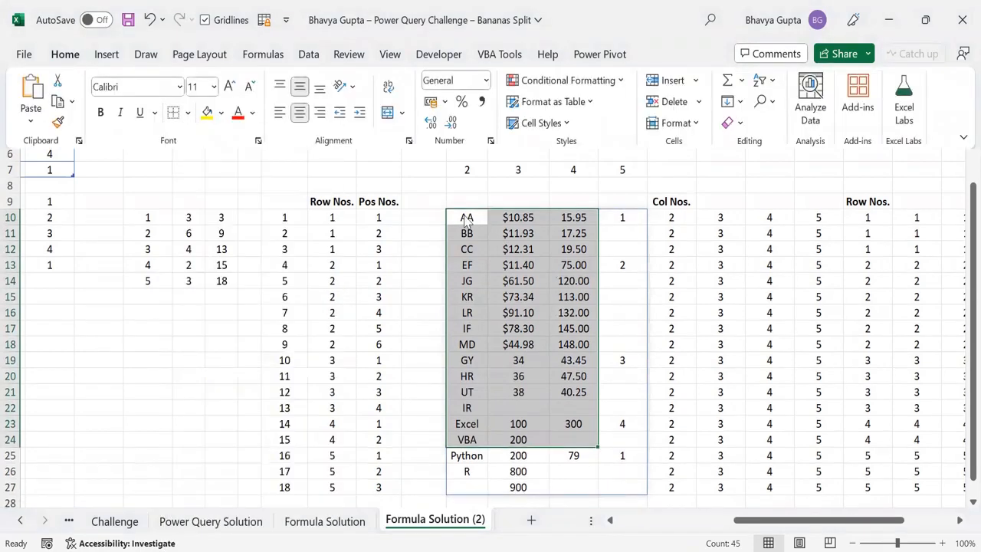
left_click_drag(466, 222, 650, 494)
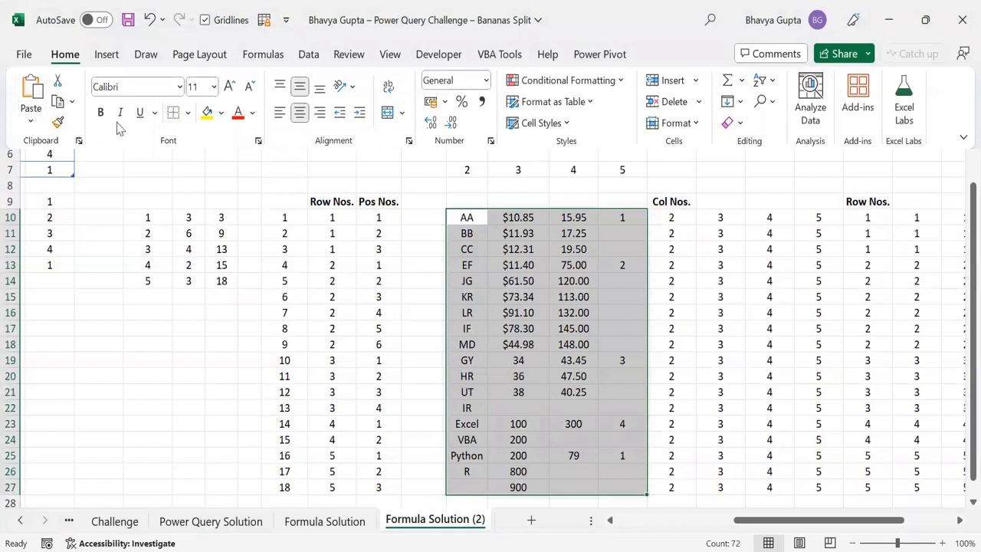
left_click(187, 112)
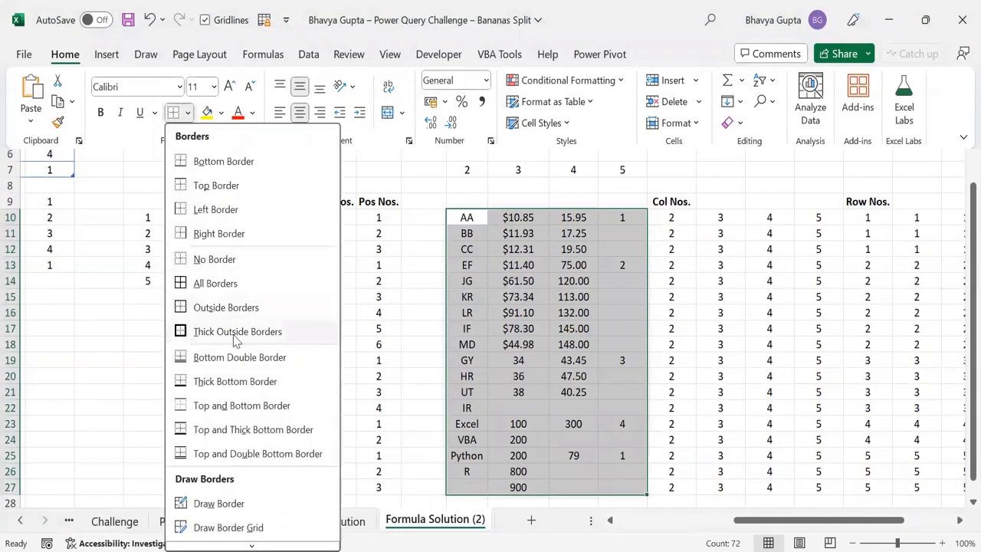
left_click_drag(423, 217, 627, 487)
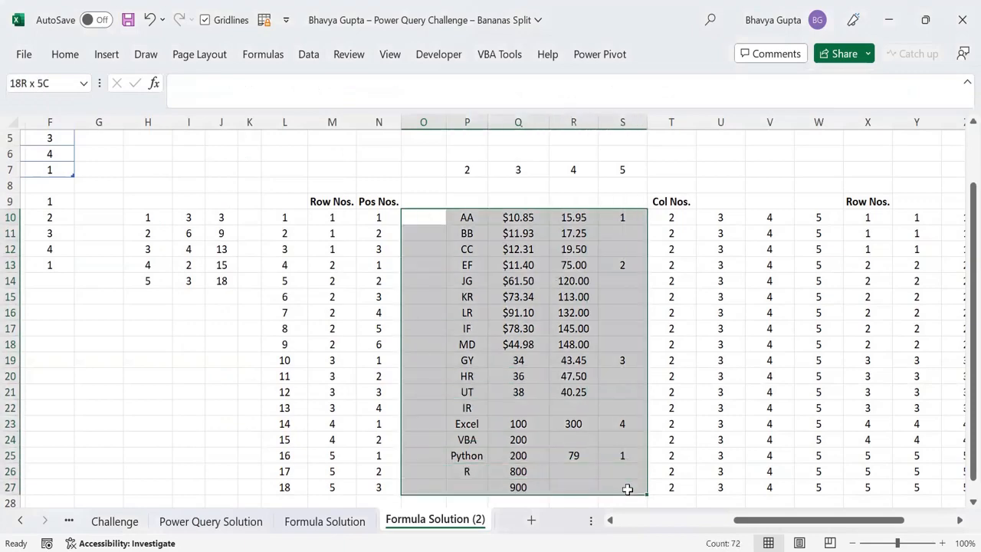
left_click(65, 54)
left_click(187, 113)
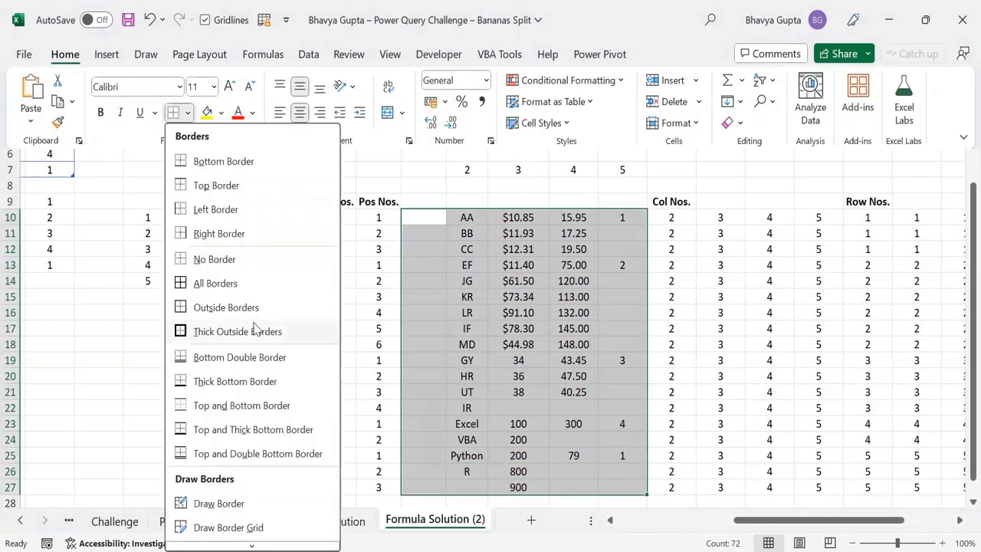
left_click(255, 332)
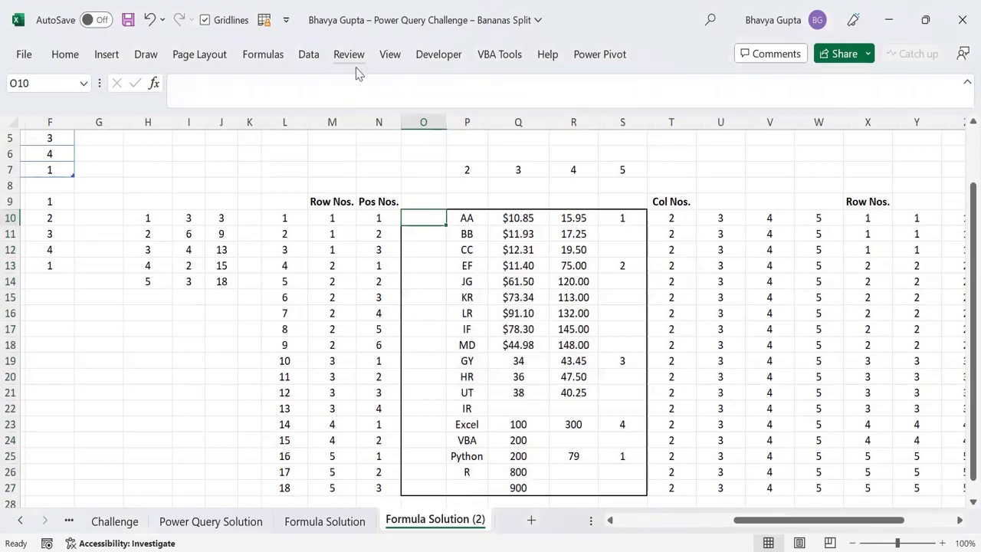
Start an INDEX formula in O10 with the whole source table tbl_3 as its array
scroll(524, 434, "left", 5)
scroll(179, 250, "up", 2)
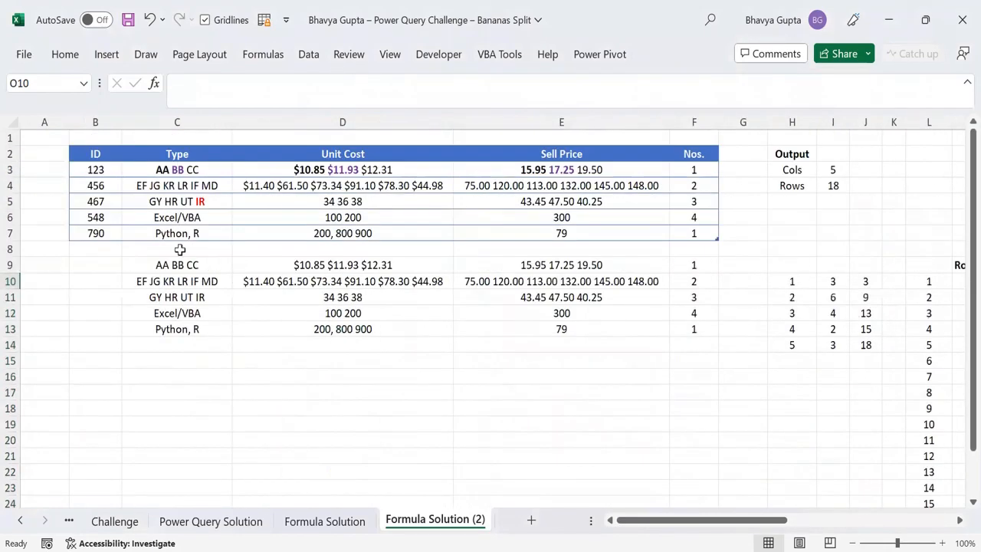
left_click(103, 147)
left_click_drag(658, 521, 743, 522)
left_click(526, 284)
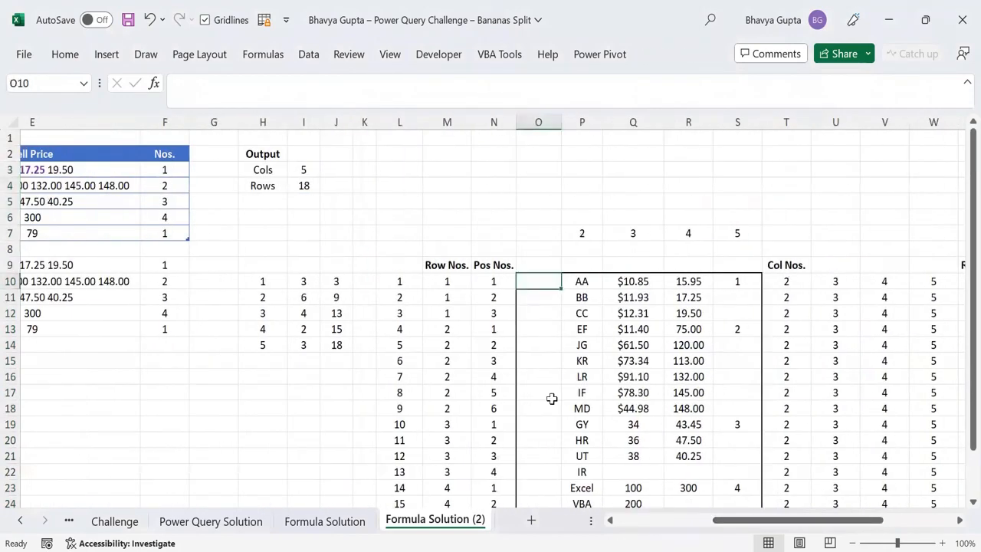
type("=")
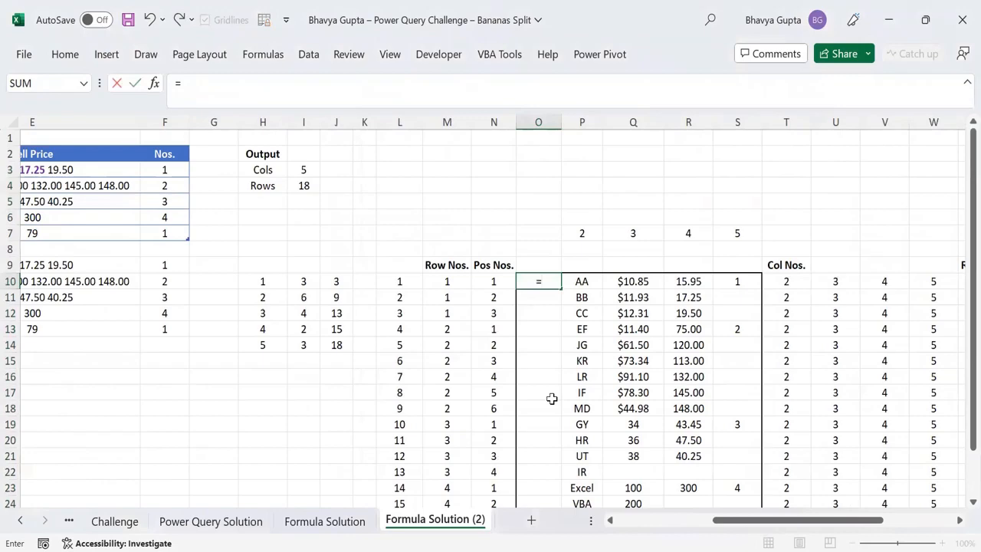
type("in")
key("Tab")
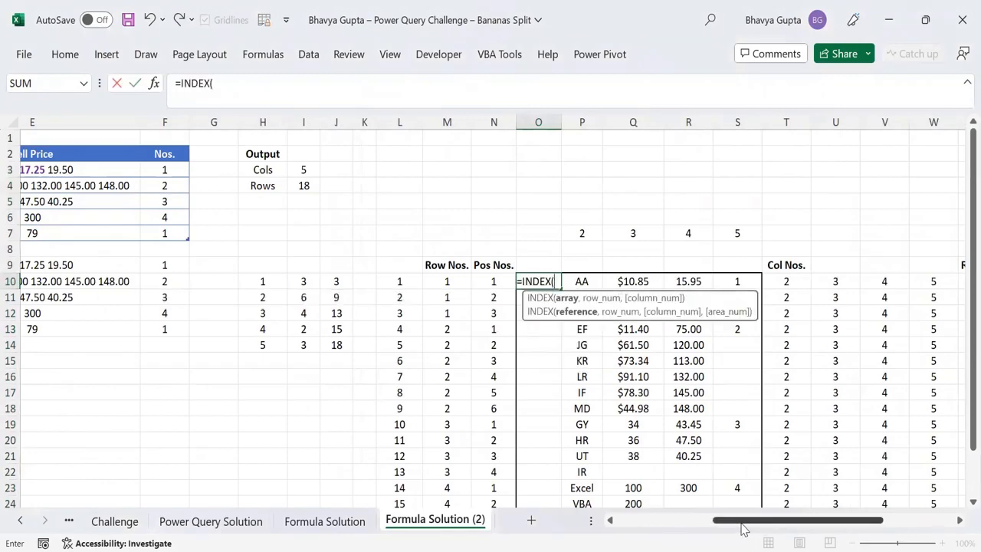
scroll(373, 319, "left", 6)
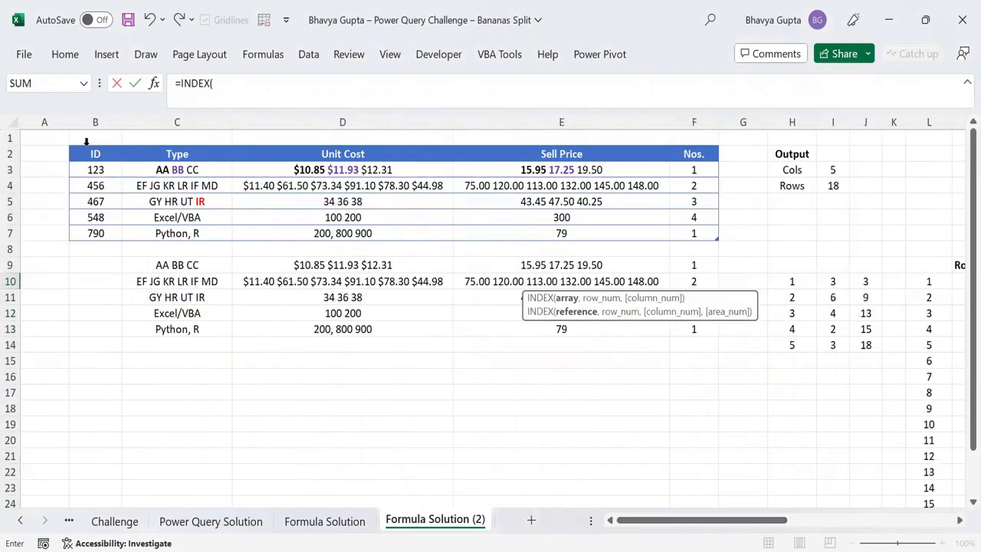
left_click(68, 144)
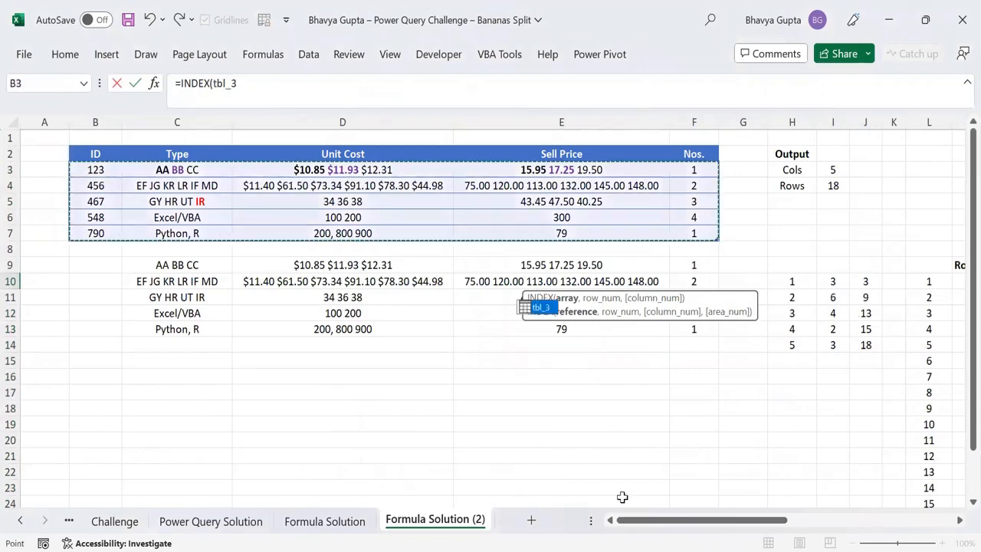
Complete the O10 formula with spilled row numbers M10# and column number 1, giving =INDEX(tbl_3,M10#,1)
left_click_drag(651, 523, 751, 525)
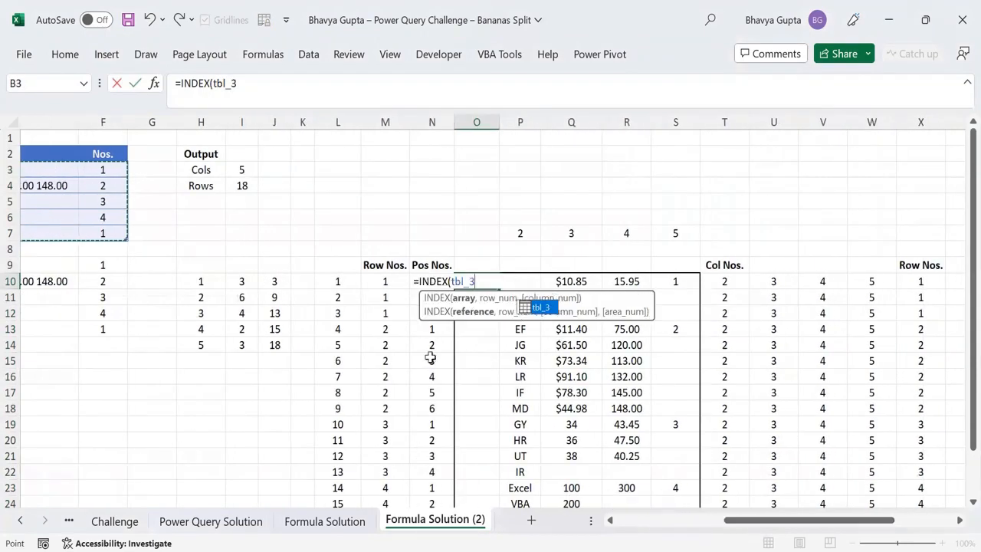
type(",")
key("Left")
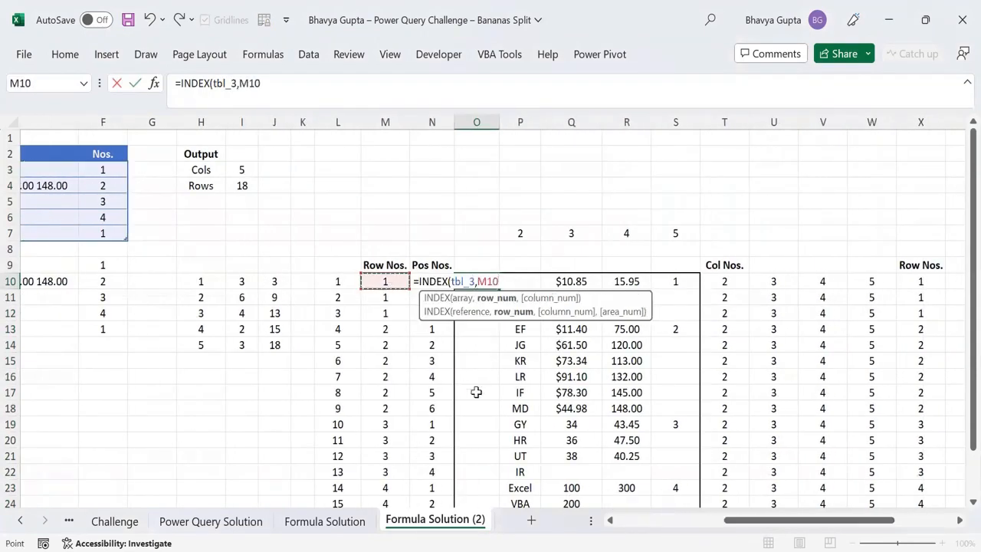
type("#,1")
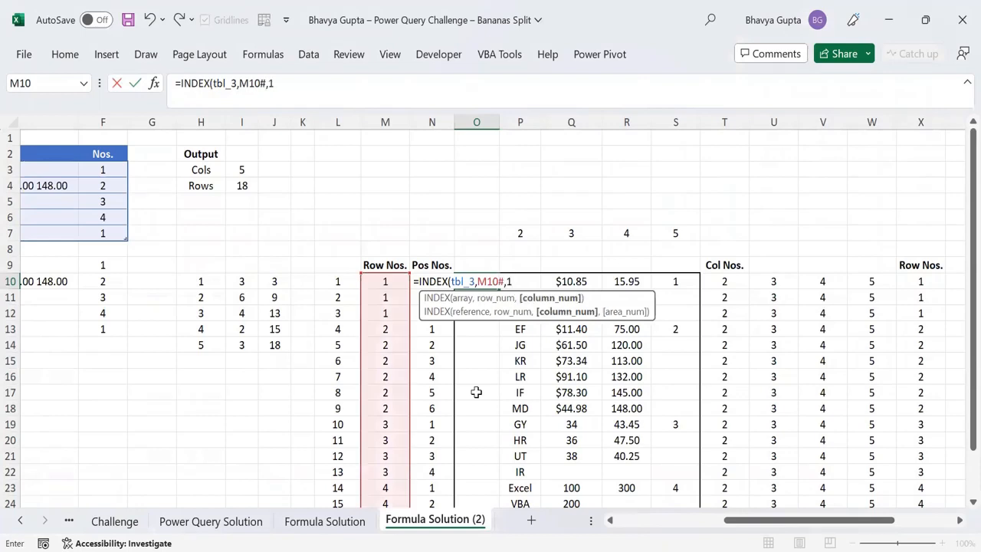
key("Return")
key("Up")
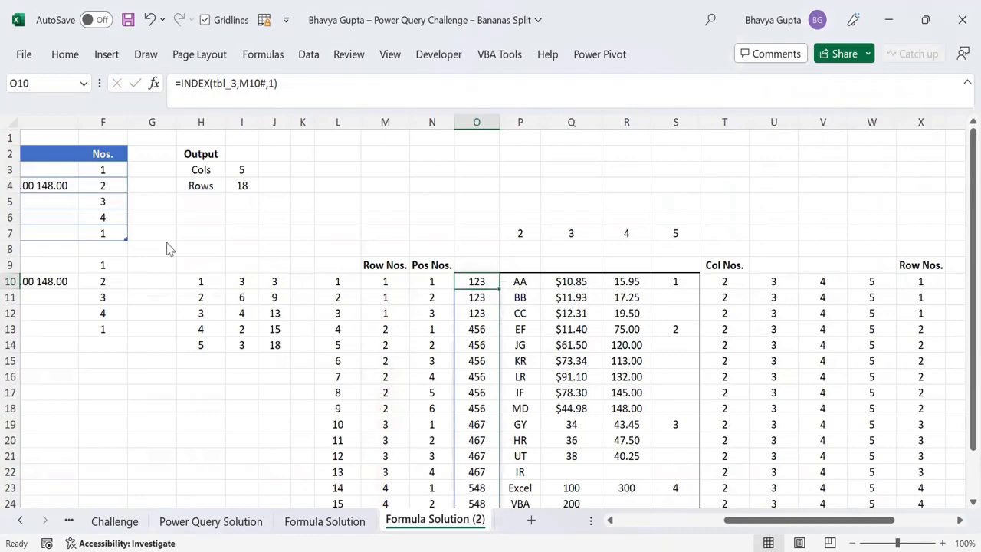
Insert a blank sheet column at T to separate the bordered output from the Col Nos. helper columns
left_click(522, 279)
scroll(717, 336, "down", 3)
scroll(718, 337, "up", 3)
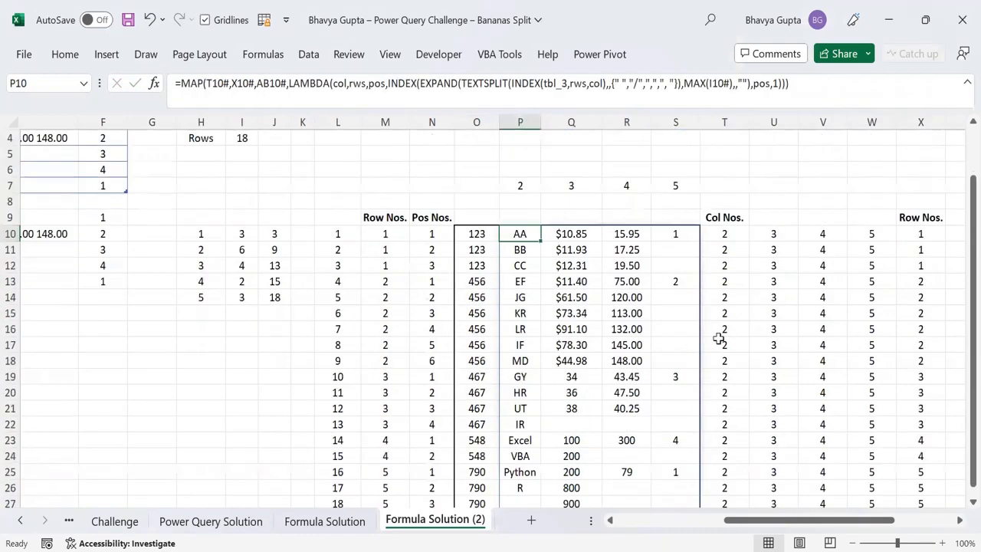
left_click(724, 122)
key("ctrl+shift+plus")
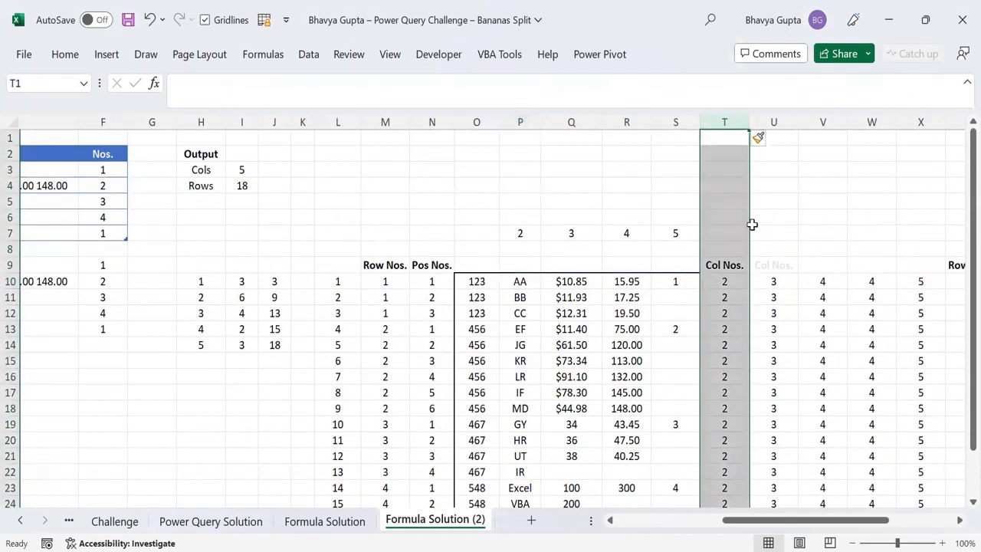
left_click(716, 282)
left_click(625, 281)
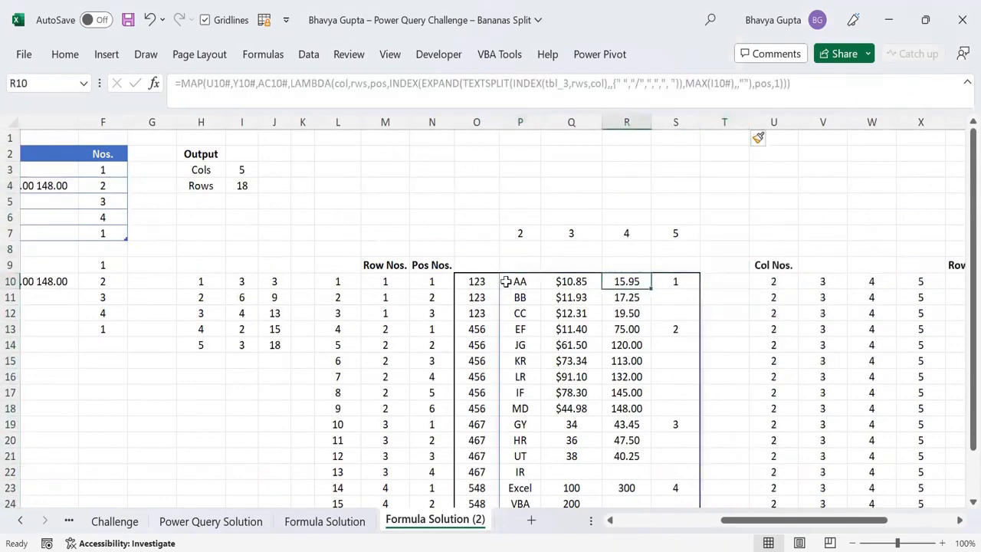
left_click(476, 281)
Review the Formula Solution and Power Query Solution sheets, and return to the Formula Solution (2) sheet
left_click(345, 519)
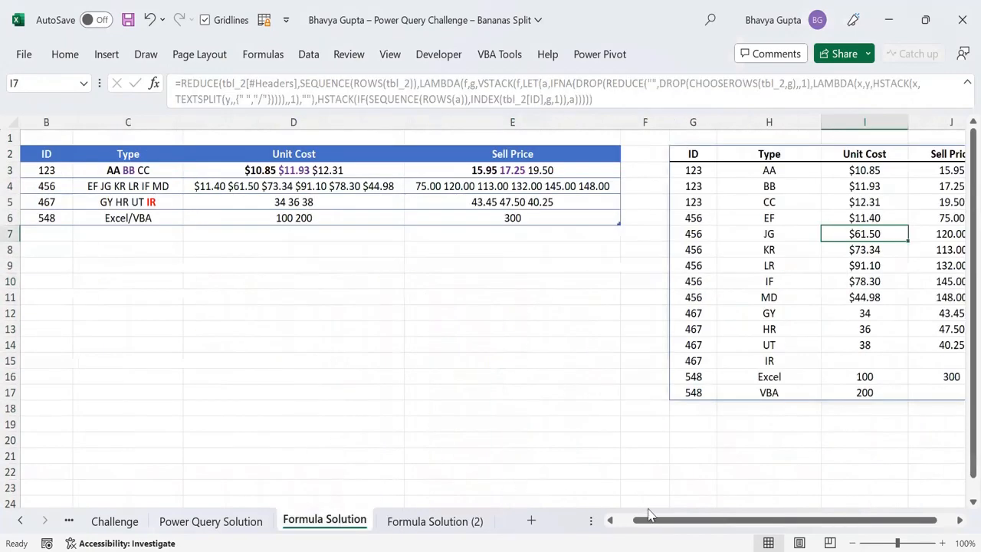
scroll(712, 528, "left", 1)
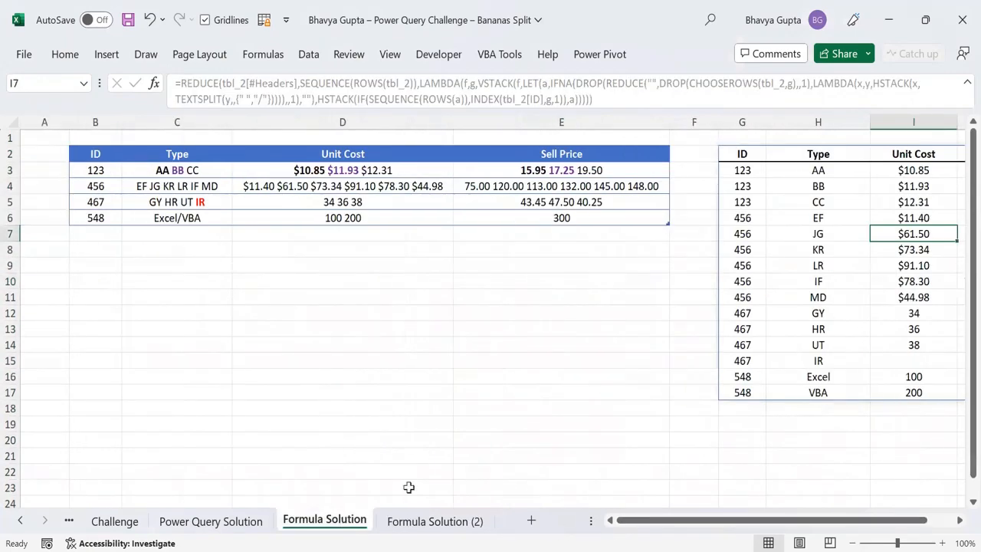
left_click(211, 522)
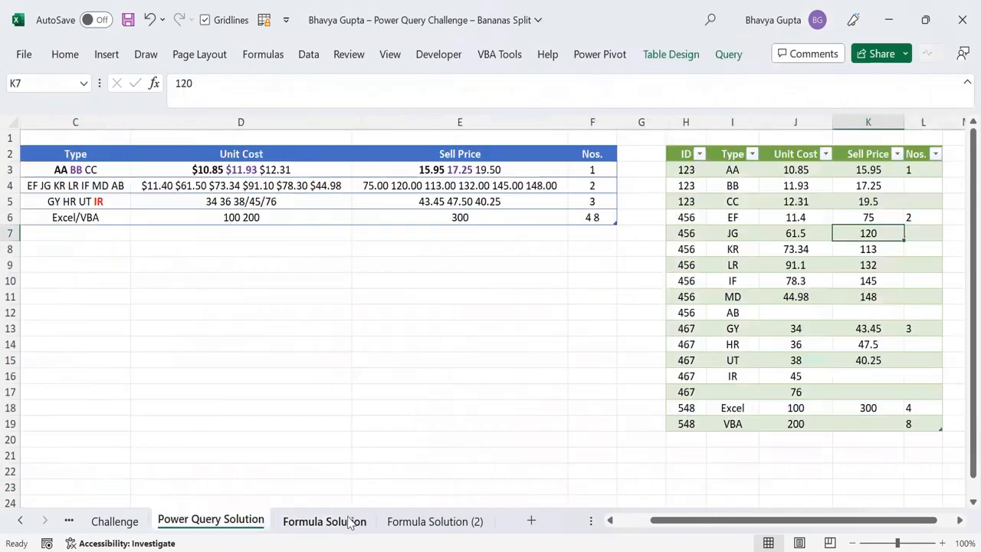
left_click(325, 521)
left_click(435, 522)
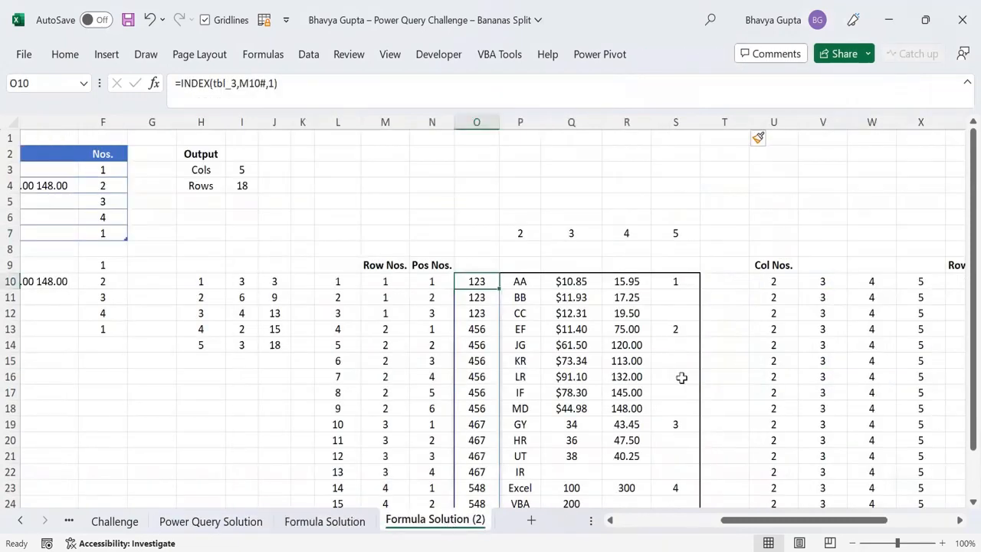
Examine the SEQUENCE helper formula in H10 beside the source table
left_click_drag(747, 521, 644, 521)
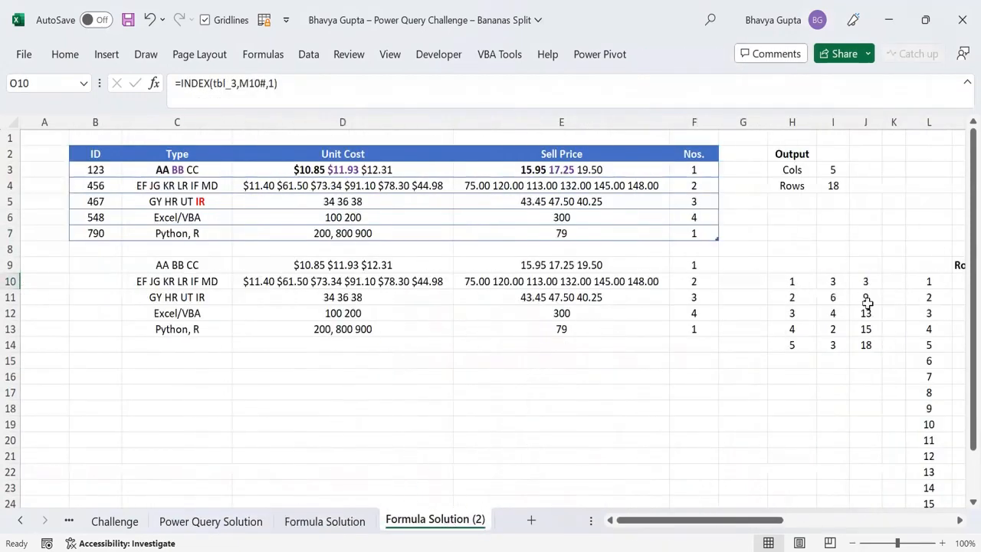
left_click(792, 282)
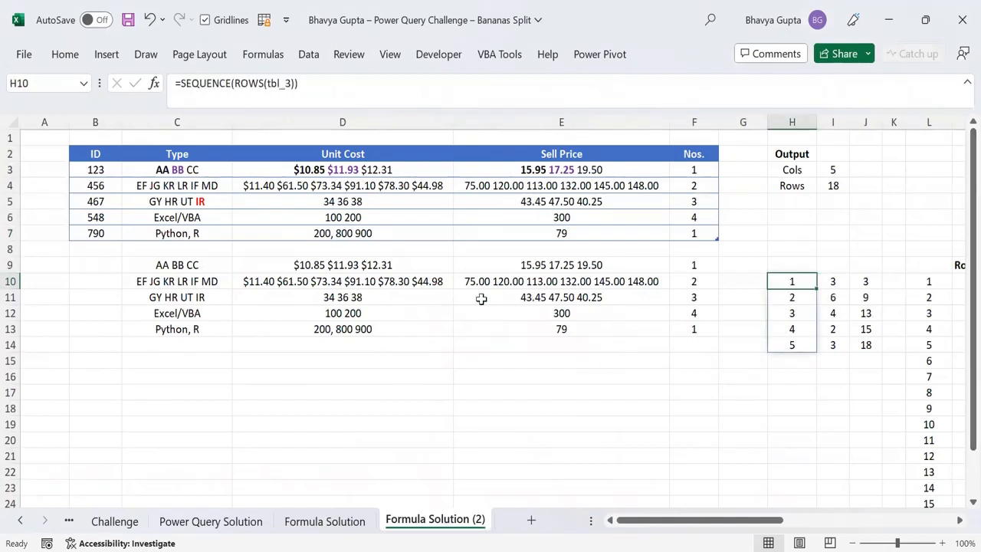